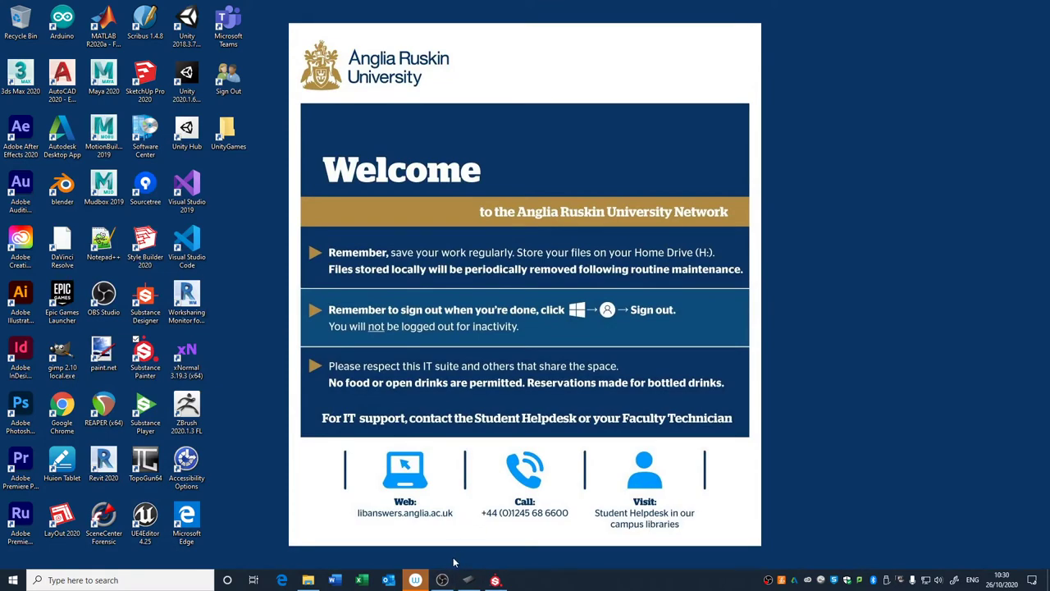
Switch to Substance Painter.
{"action": "left_click", "coordinate": [444, 581]}
{"action": "left_click", "coordinate": [444, 581]}
{"action": "left_click", "coordinate": [496, 580]}
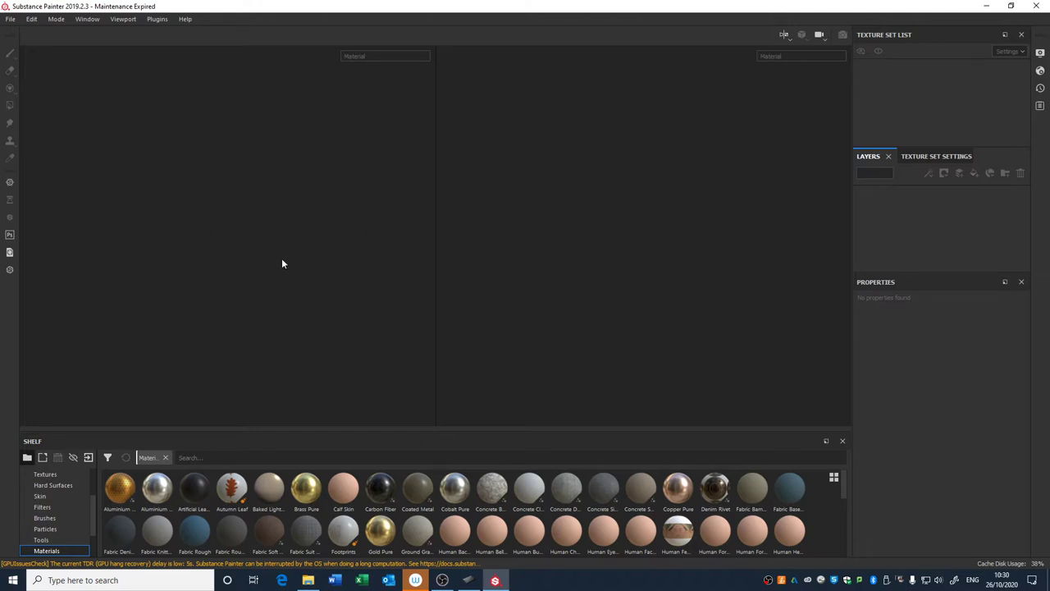
Start a new project using the Unity 5 (allegorithmic) template.
{"action": "left_click", "coordinate": [11, 19]}
{"action": "left_click", "coordinate": [18, 32]}
{"action": "left_click", "coordinate": [415, 163]}
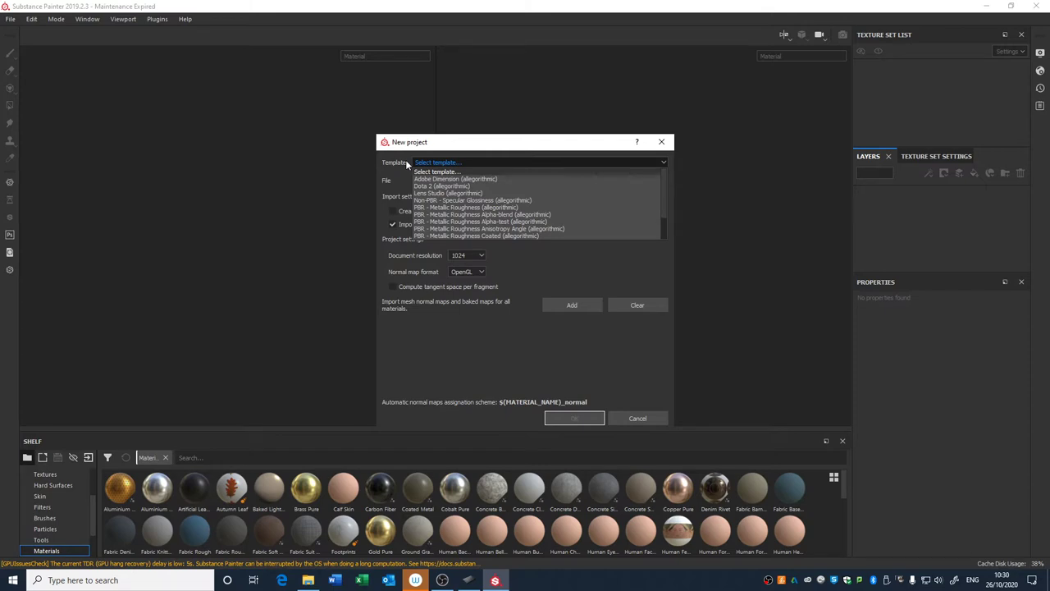
{"action": "scroll", "coordinate": [458, 193], "scroll_direction": "down", "scroll_amount": 2}
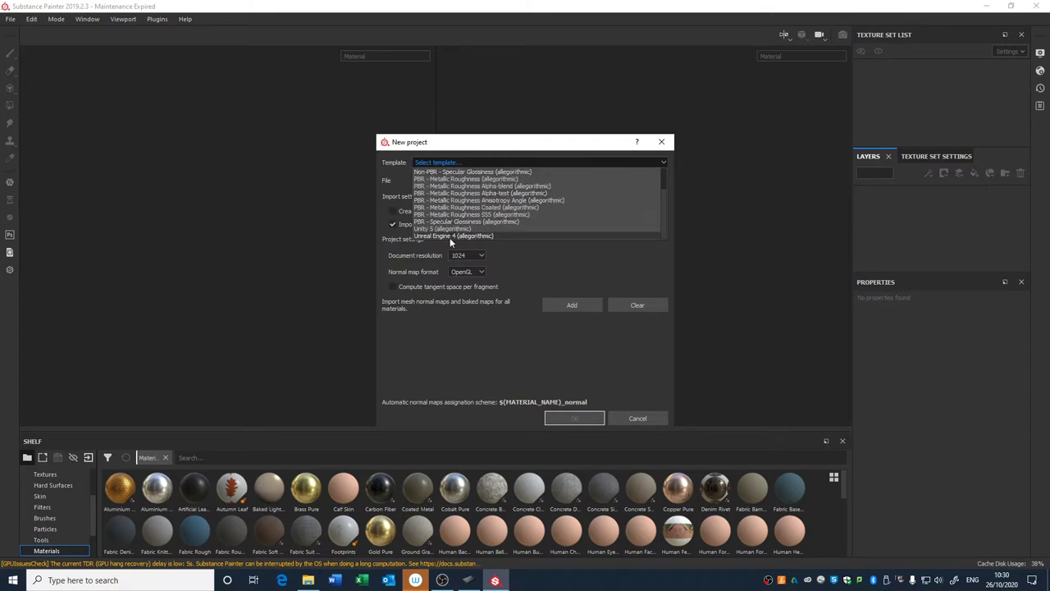
{"action": "scroll", "coordinate": [426, 226], "scroll_direction": "up", "scroll_amount": 2}
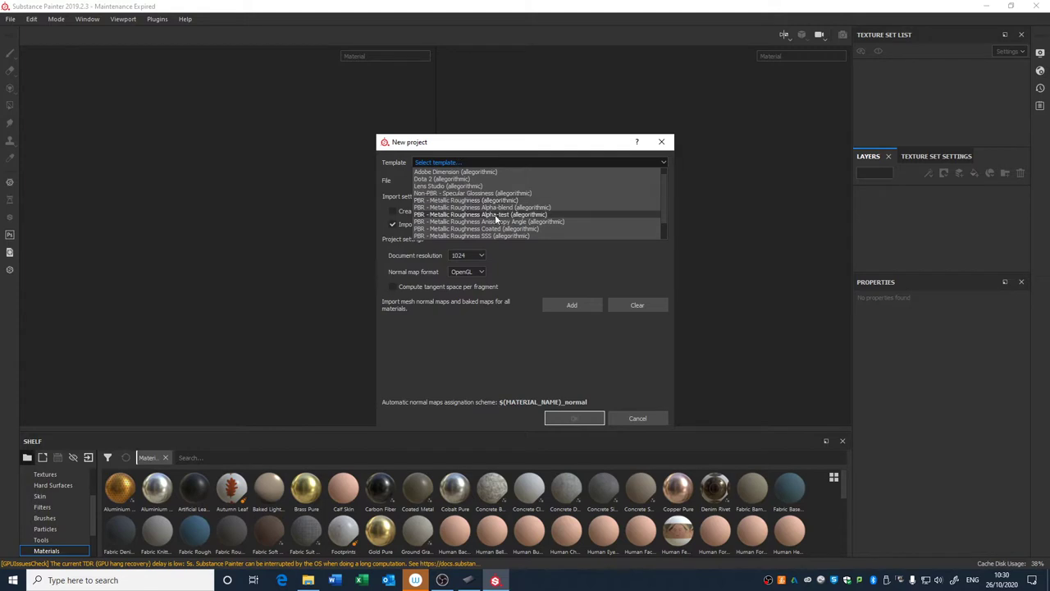
{"action": "scroll", "coordinate": [436, 188], "scroll_direction": "down", "scroll_amount": 2}
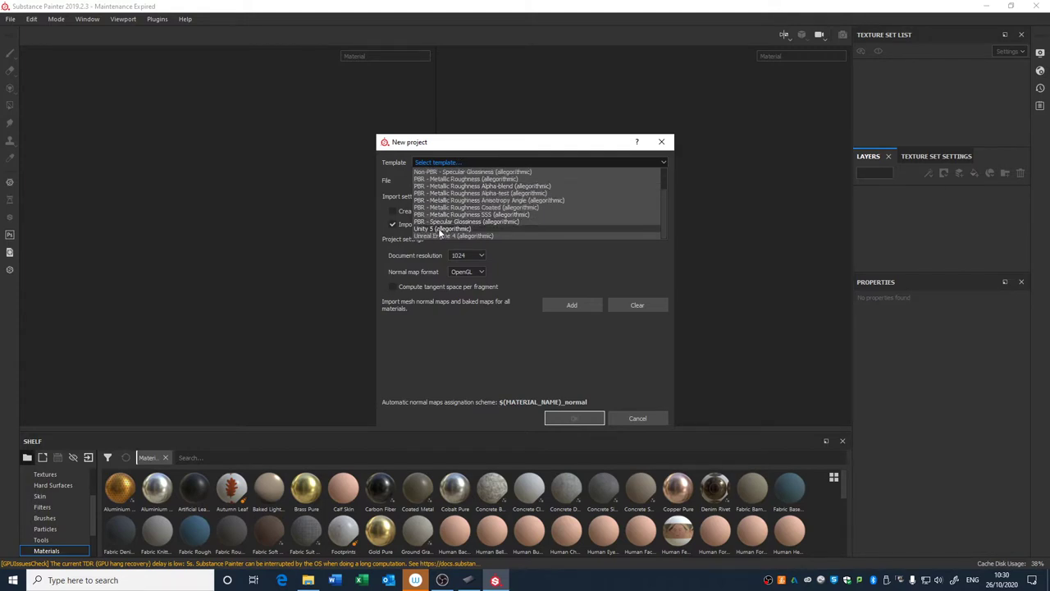
{"action": "left_click", "coordinate": [441, 229]}
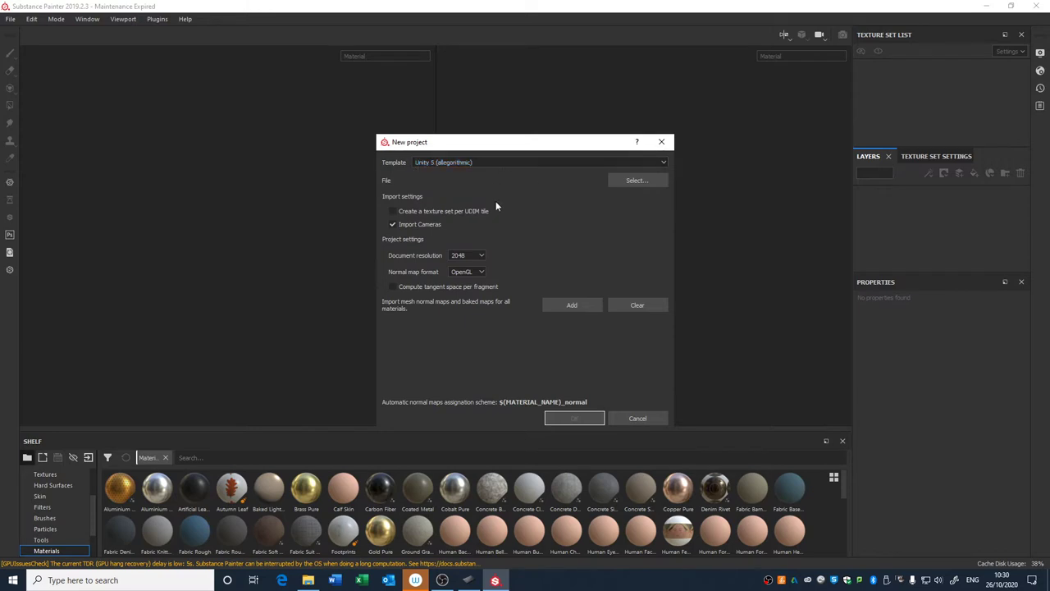
Choose Table_low from Teaching Files, ITCGA level 4, Lecture Files, CGA Week 6, TableToast Bake on drive D as the project's mesh.
{"action": "left_click", "coordinate": [627, 180]}
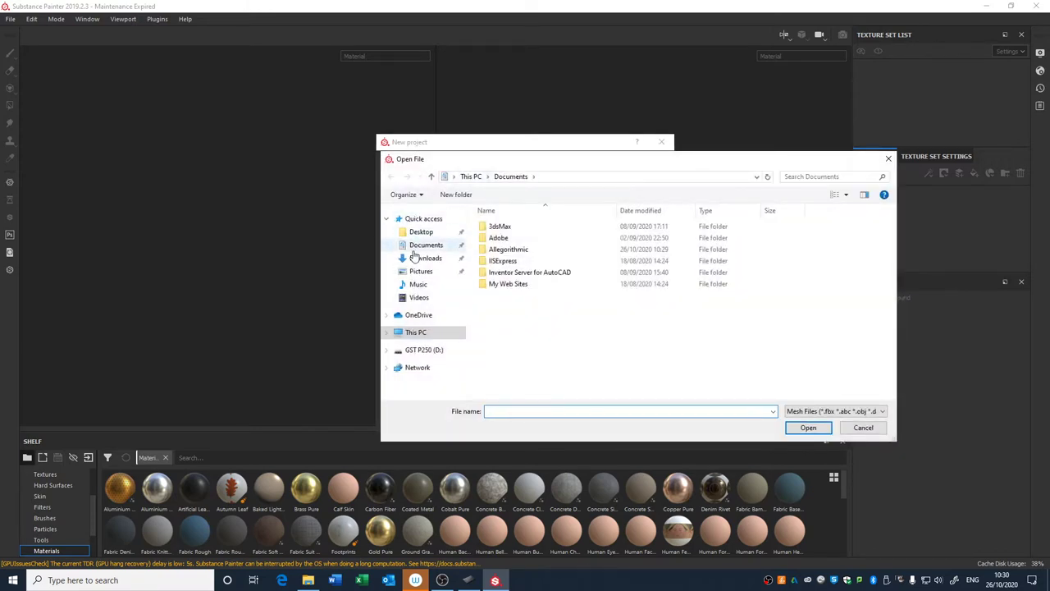
{"action": "left_click", "coordinate": [424, 350]}
{"action": "double_click", "coordinate": [508, 261]}
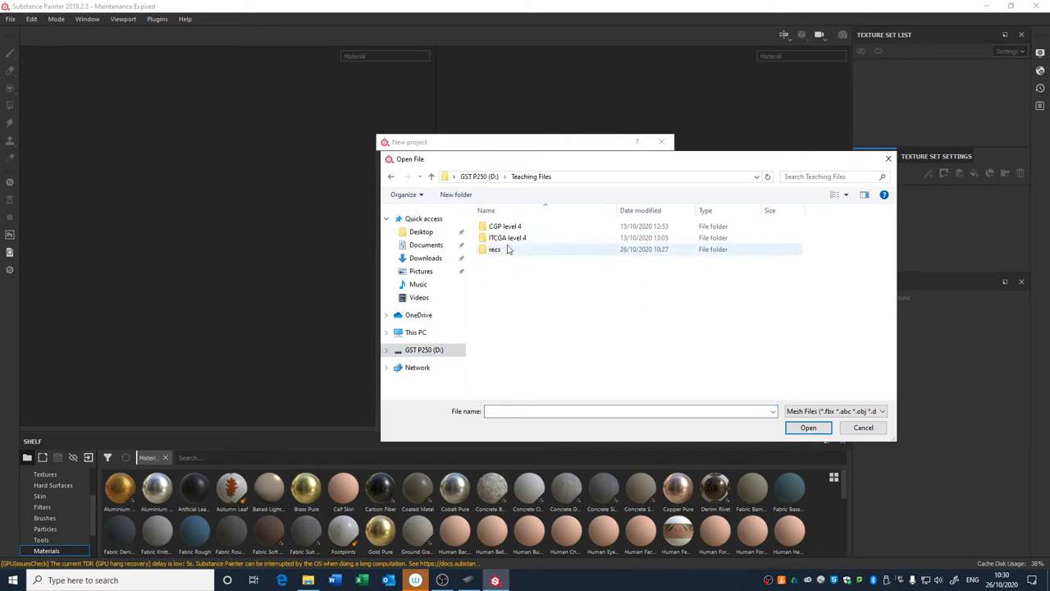
{"action": "double_click", "coordinate": [507, 238]}
{"action": "double_click", "coordinate": [509, 238]}
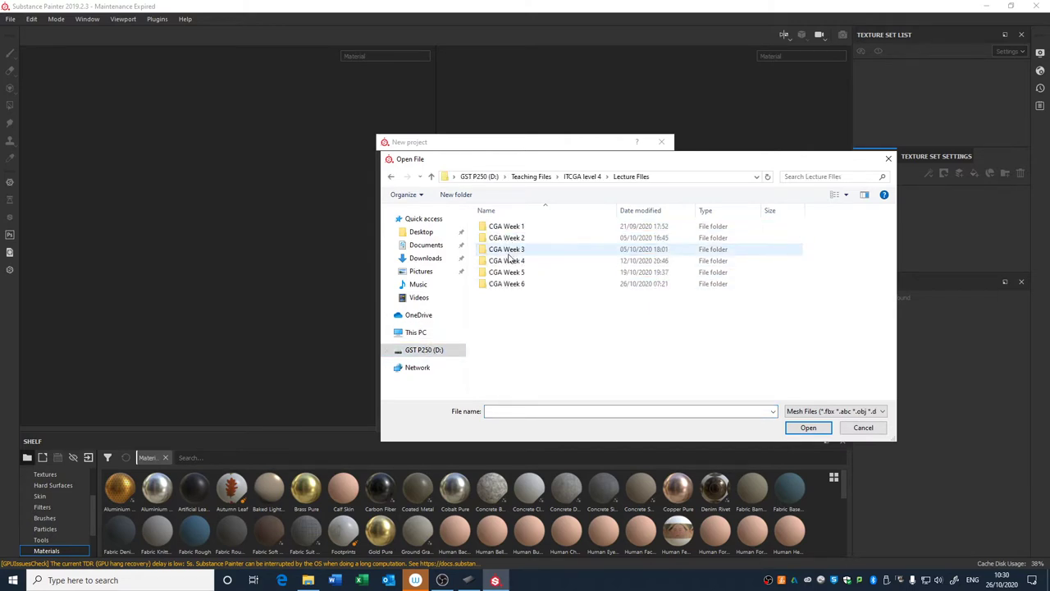
{"action": "double_click", "coordinate": [503, 285]}
{"action": "double_click", "coordinate": [508, 229]}
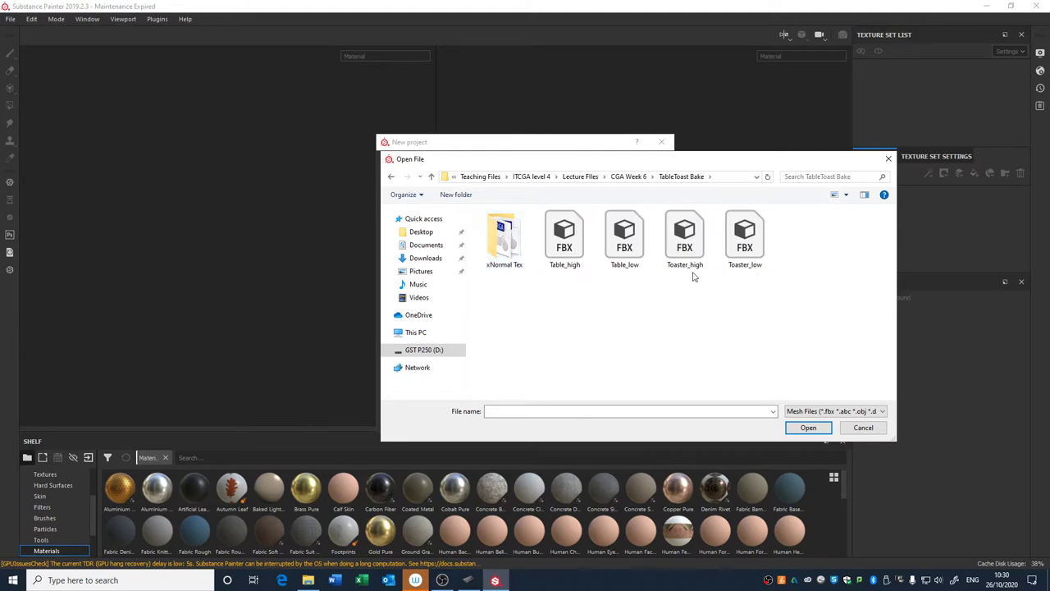
{"action": "left_click", "coordinate": [638, 250]}
{"action": "left_click", "coordinate": [808, 428]}
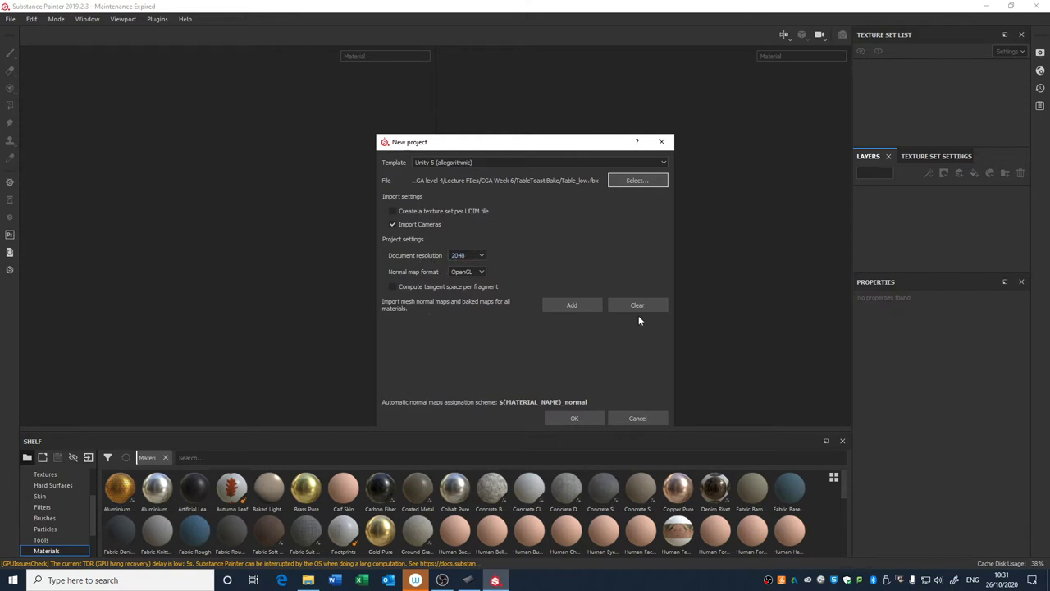
Set the document resolution to 2048, keep the Unity 5 template and create the project.
{"action": "left_click", "coordinate": [461, 257]}
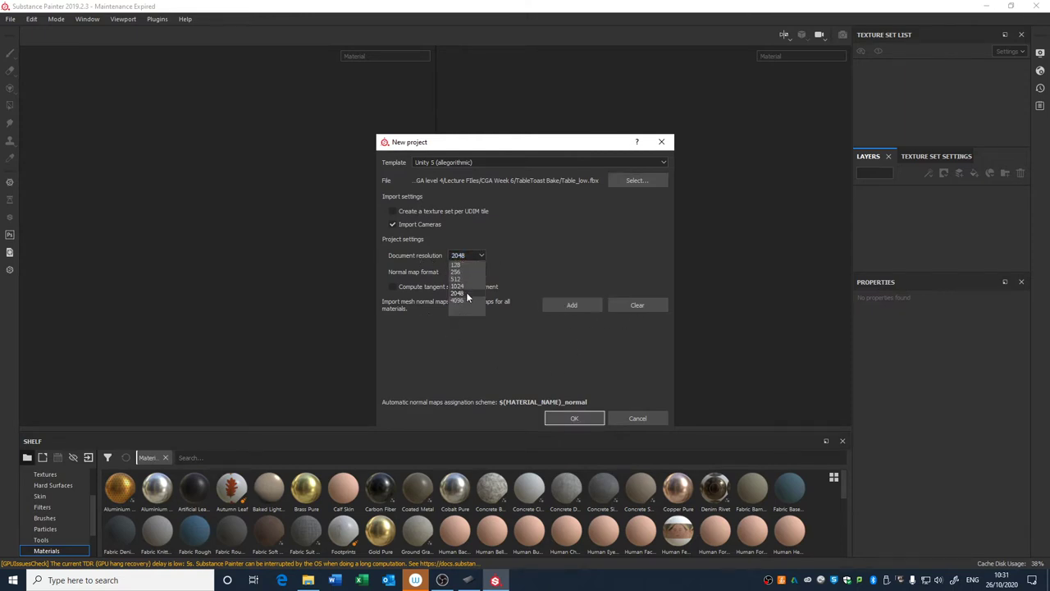
{"action": "left_click", "coordinate": [466, 292]}
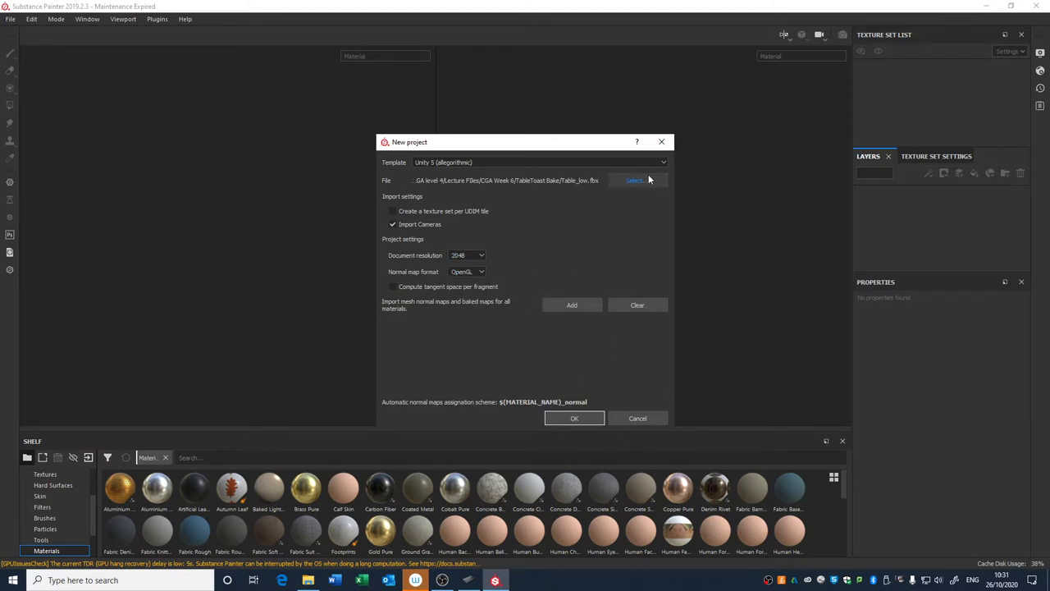
{"action": "left_click", "coordinate": [475, 162]}
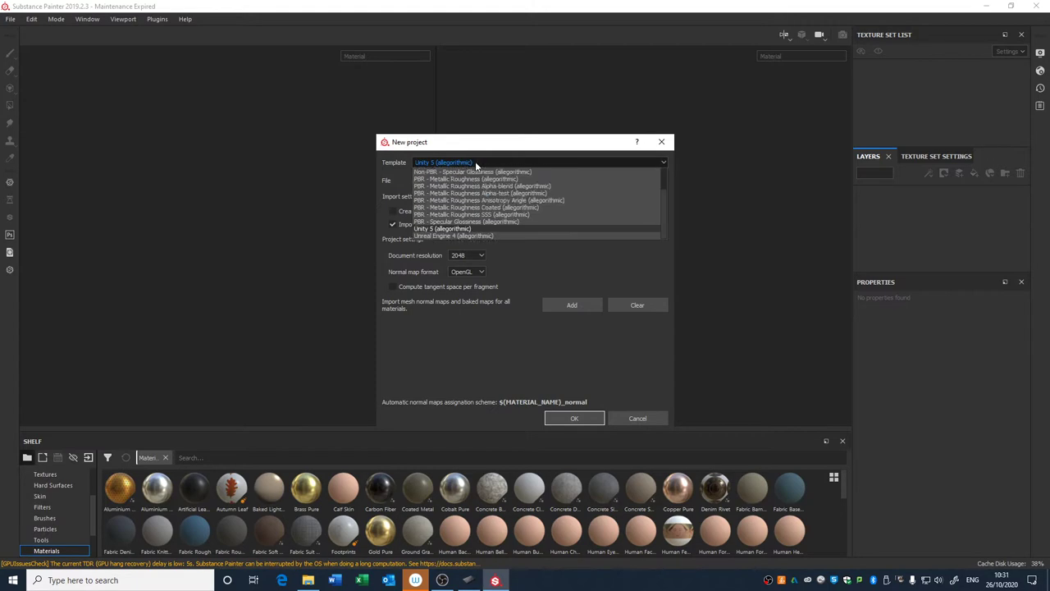
{"action": "left_click", "coordinate": [416, 174]}
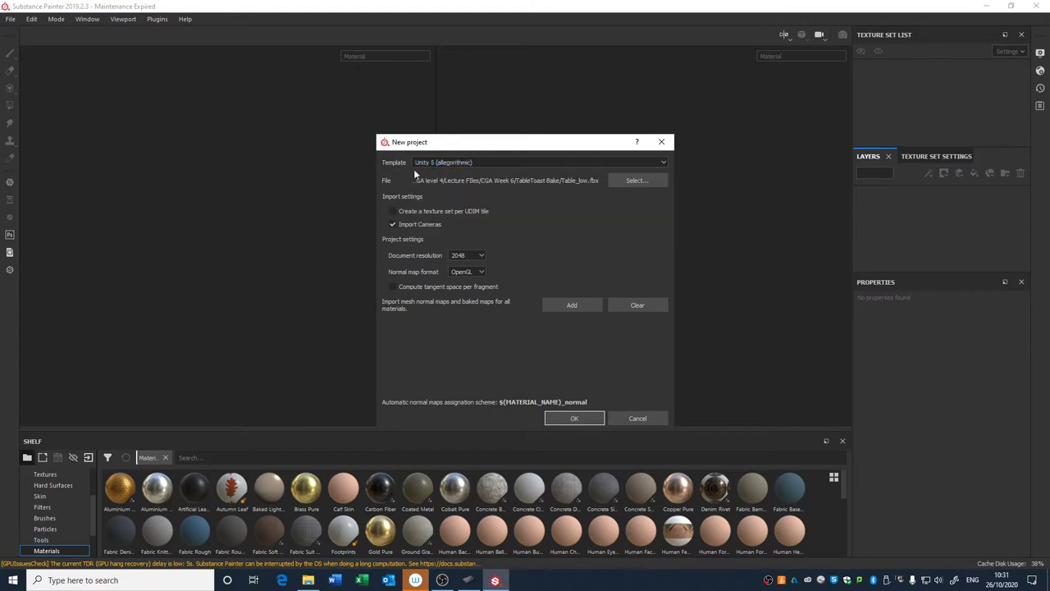
{"action": "left_click", "coordinate": [575, 419]}
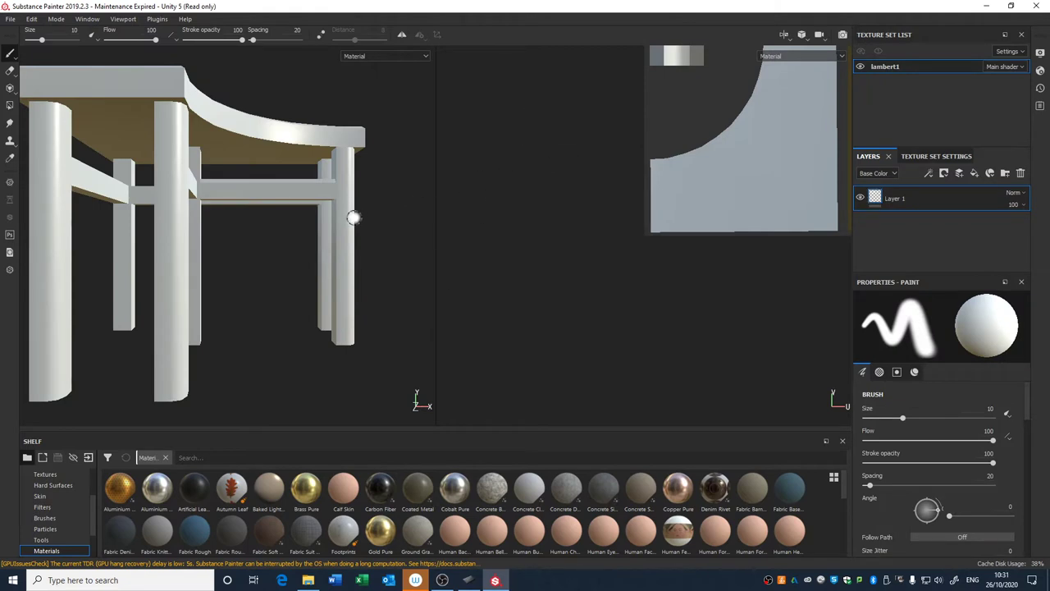
Frame the whole table in the 3D view and its complete UV layout in the 2D view.
{"action": "mouse_move", "coordinate": [272, 221]}
{"action": "left_mouse_down", "text": "alt"}
{"action": "mouse_move", "coordinate": [298, 237]}
{"action": "mouse_move", "coordinate": [282, 281]}
{"action": "mouse_move", "coordinate": [230, 230]}
{"action": "mouse_move", "coordinate": [260, 240]}
{"action": "left_mouse_up", "text": "alt"}
{"action": "scroll", "coordinate": [706, 223], "scroll_direction": "down", "scroll_amount": 6}
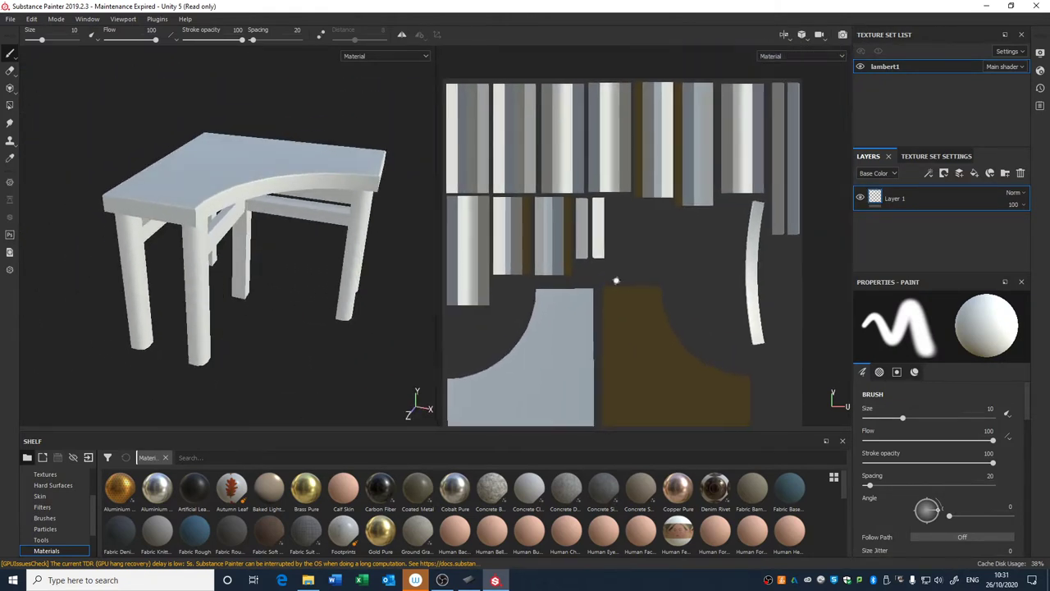
{"action": "middle_click_drag", "start_coordinate": [657, 237], "coordinate": [662, 215]}
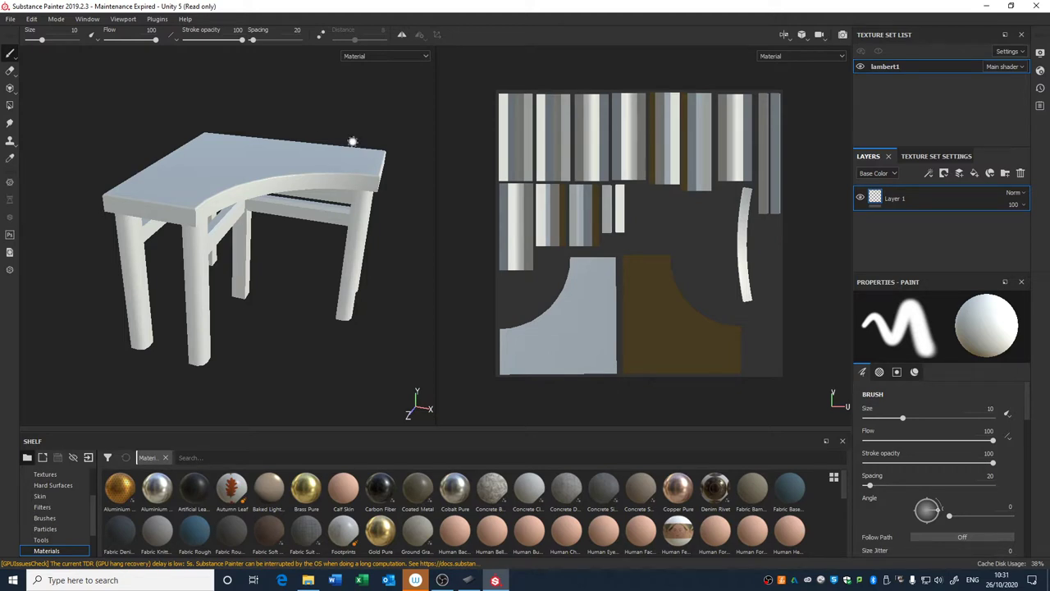
Compare the 3D-only, 2D-only and split 3D/2D viewport layouts.
{"action": "key", "text": "e"}
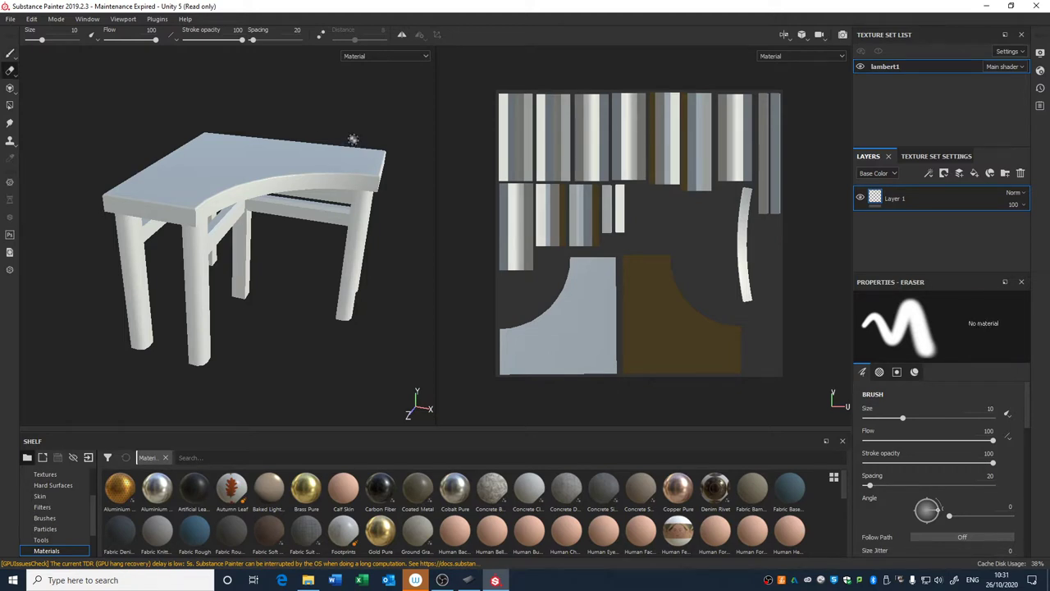
{"action": "key", "text": "p"}
{"action": "key", "text": "F2"}
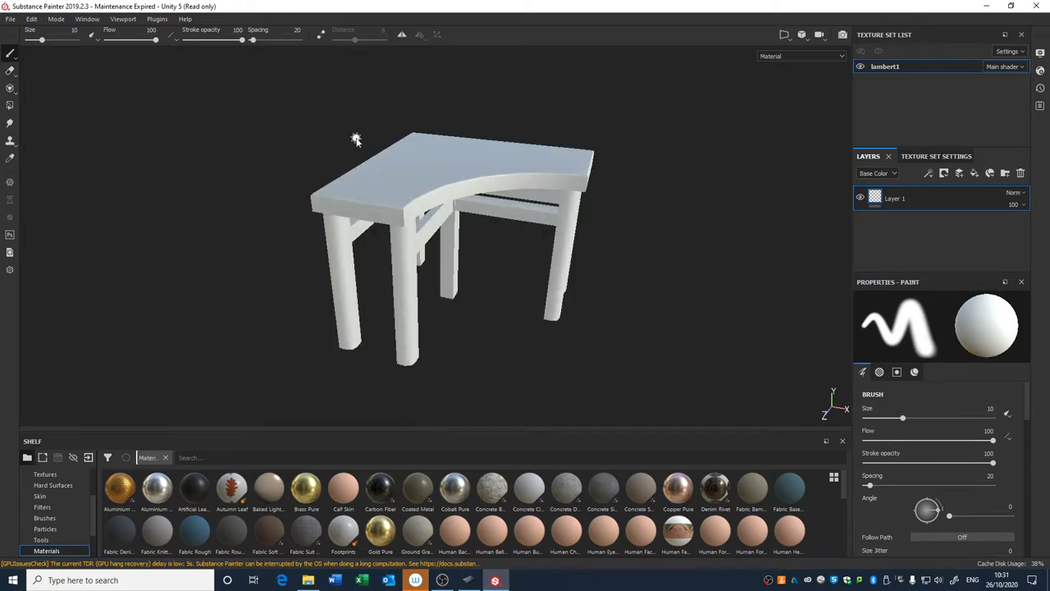
{"action": "key", "text": "F3"}
{"action": "key", "text": "F1"}
{"action": "key", "text": "F3"}
{"action": "key", "text": "F2"}
{"action": "key", "text": "F1"}
{"action": "key", "text": "F3"}
{"action": "key", "text": "F1"}
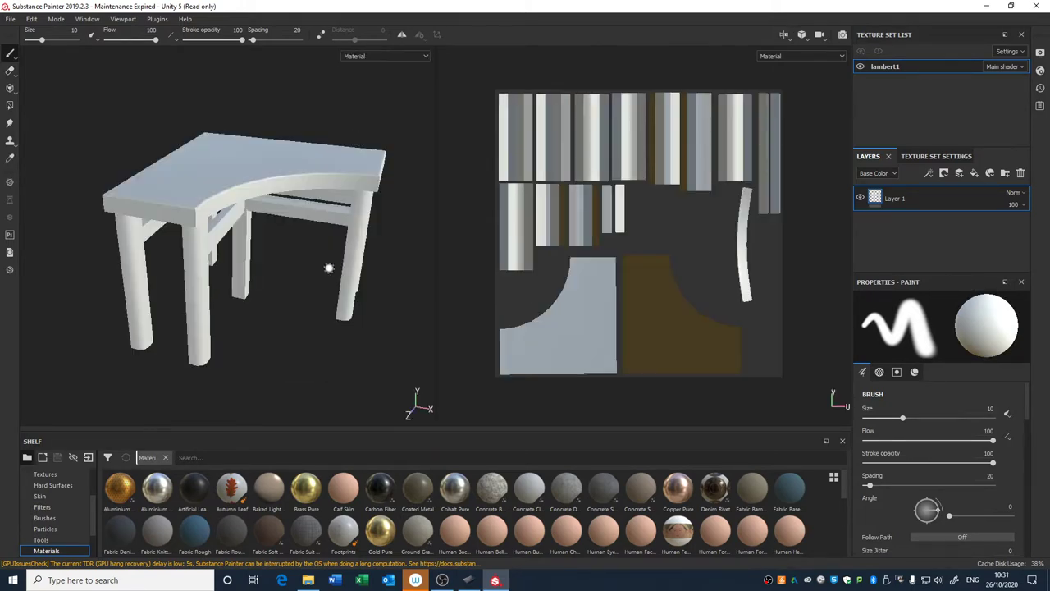
Show only the 3D view and orbit the table so its top and curved front edge face the camera.
{"action": "left_click_drag", "start_coordinate": [334, 245], "coordinate": [222, 243], "text": "alt"}
{"action": "left_click_drag", "start_coordinate": [556, 254], "coordinate": [536, 272], "text": "alt"}
{"action": "key", "text": "F2"}
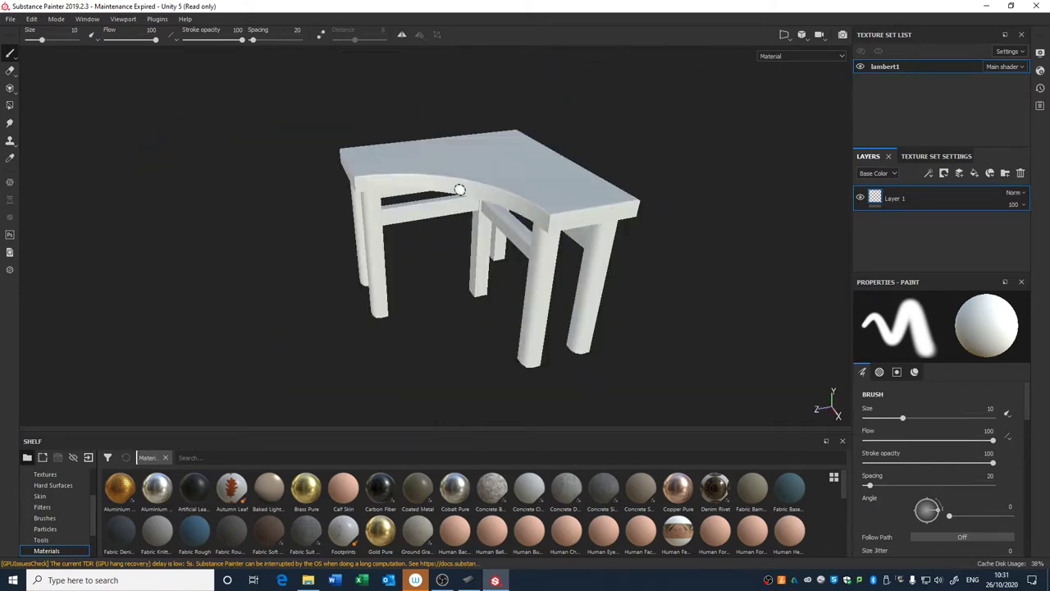
{"action": "key", "text": "F3"}
{"action": "key", "text": "F2"}
{"action": "left_click_drag", "start_coordinate": [354, 215], "coordinate": [591, 253], "text": "alt"}
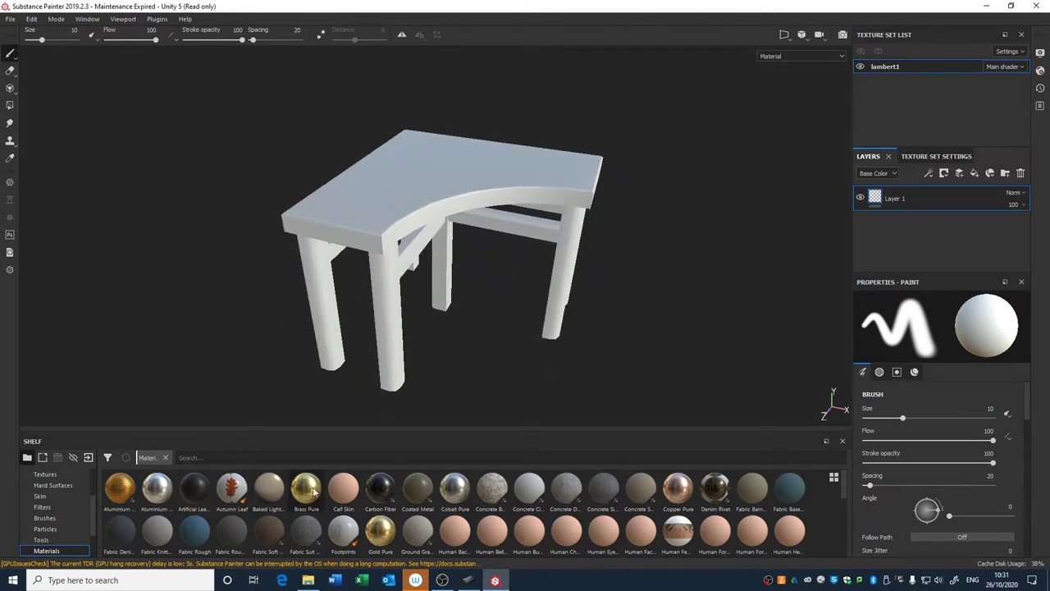
Show the Brushes category in the shelf and reduce the shelf's height to enlarge the viewport.
{"action": "scroll", "coordinate": [327, 498], "scroll_direction": "down", "scroll_amount": 5}
{"action": "scroll", "coordinate": [326, 498], "scroll_direction": "up", "scroll_amount": 5}
{"action": "scroll", "coordinate": [69, 513], "scroll_direction": "down", "scroll_amount": 2}
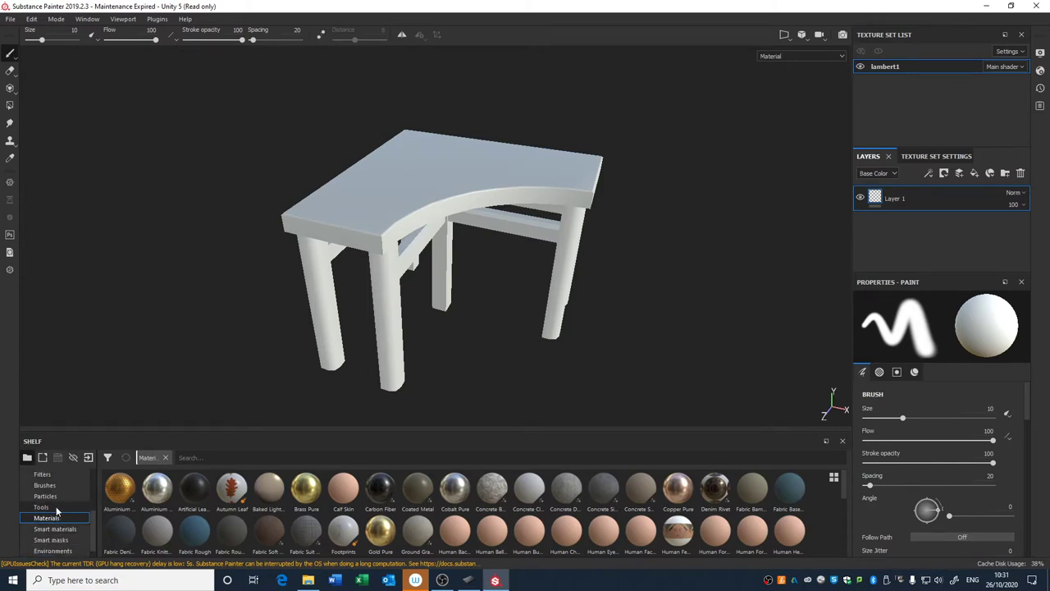
{"action": "left_click", "coordinate": [59, 496]}
{"action": "scroll", "coordinate": [62, 493], "scroll_direction": "up", "scroll_amount": 2}
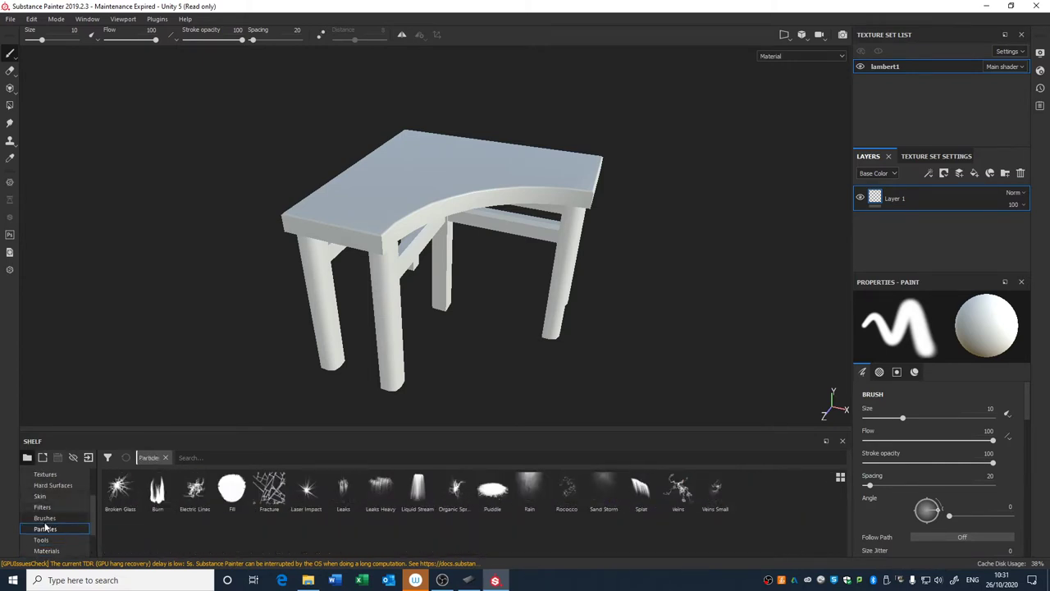
{"action": "left_click", "coordinate": [45, 517]}
{"action": "scroll", "coordinate": [66, 532], "scroll_direction": "down", "scroll_amount": 2}
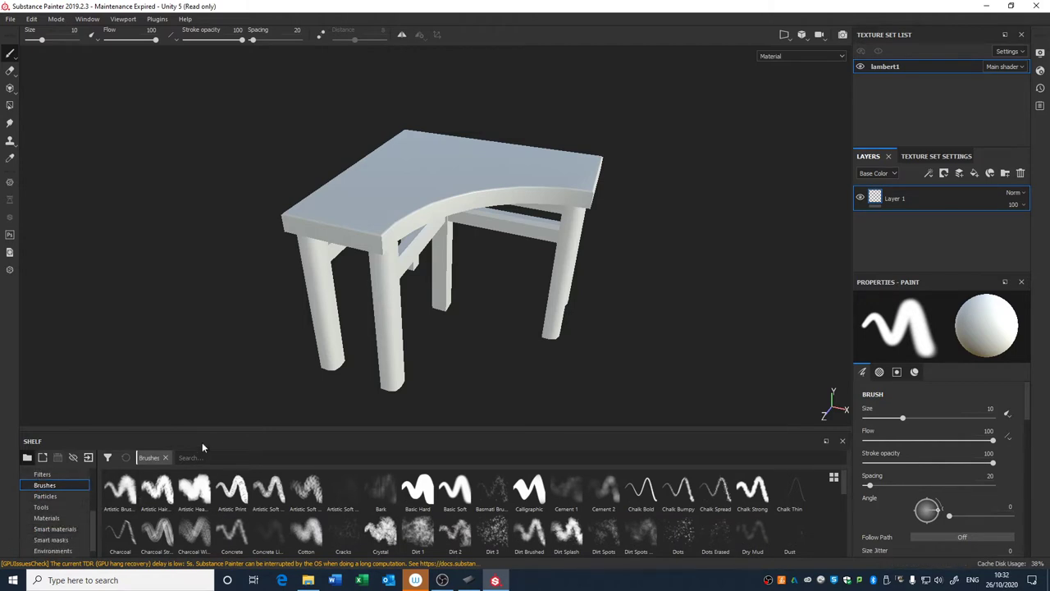
{"action": "left_click_drag", "start_coordinate": [211, 433], "coordinate": [255, 469]}
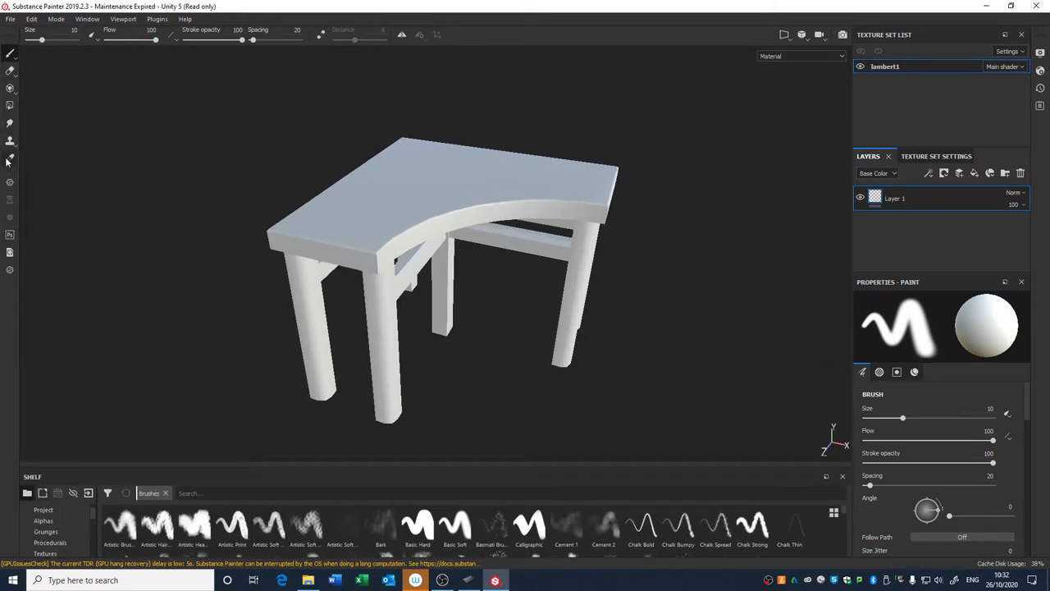
Switch to the Eraser and return to the Paint tool.
{"action": "left_click", "coordinate": [9, 71]}
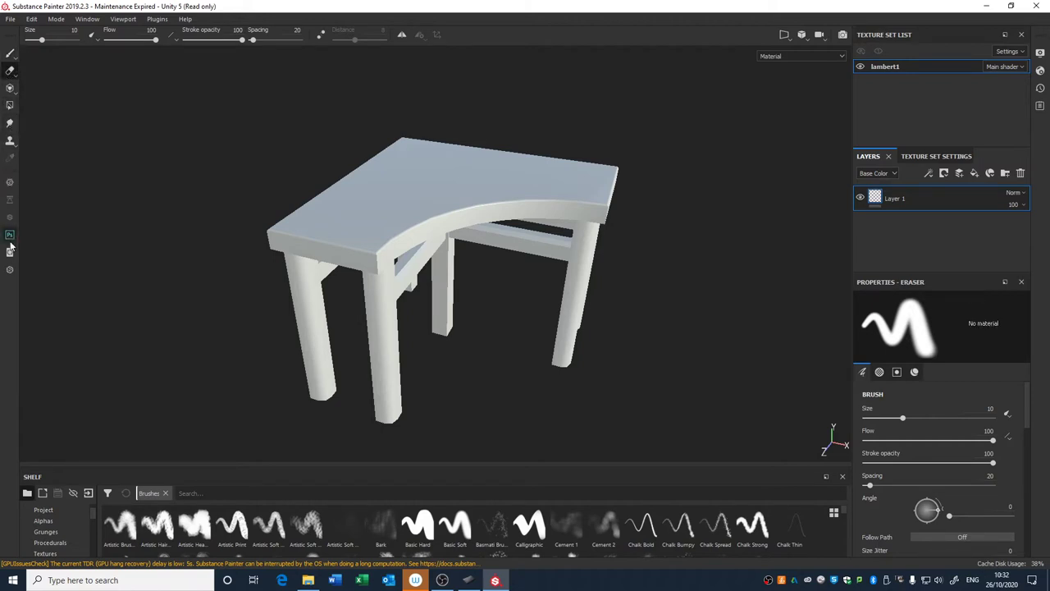
{"action": "left_click", "coordinate": [10, 52]}
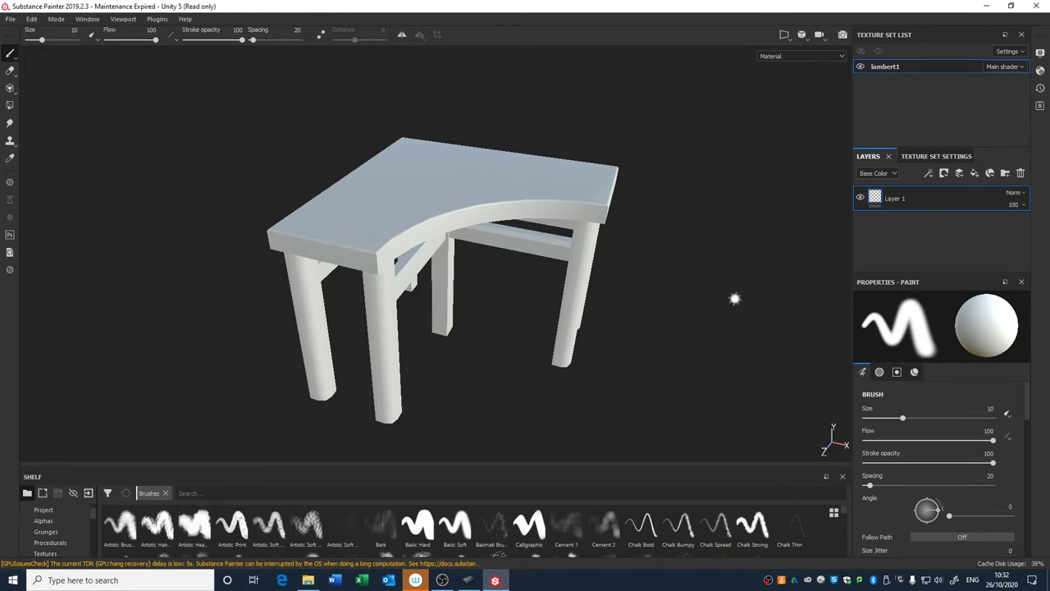
{"action": "mouse_move", "coordinate": [734, 298]}
{"action": "left_mouse_down", "text": "alt"}
{"action": "mouse_move", "coordinate": [621, 331]}
{"action": "mouse_move", "coordinate": [818, 333]}
{"action": "mouse_move", "coordinate": [656, 326]}
{"action": "mouse_move", "coordinate": [682, 317]}
{"action": "mouse_move", "coordinate": [623, 297]}
{"action": "left_mouse_up", "text": "alt"}
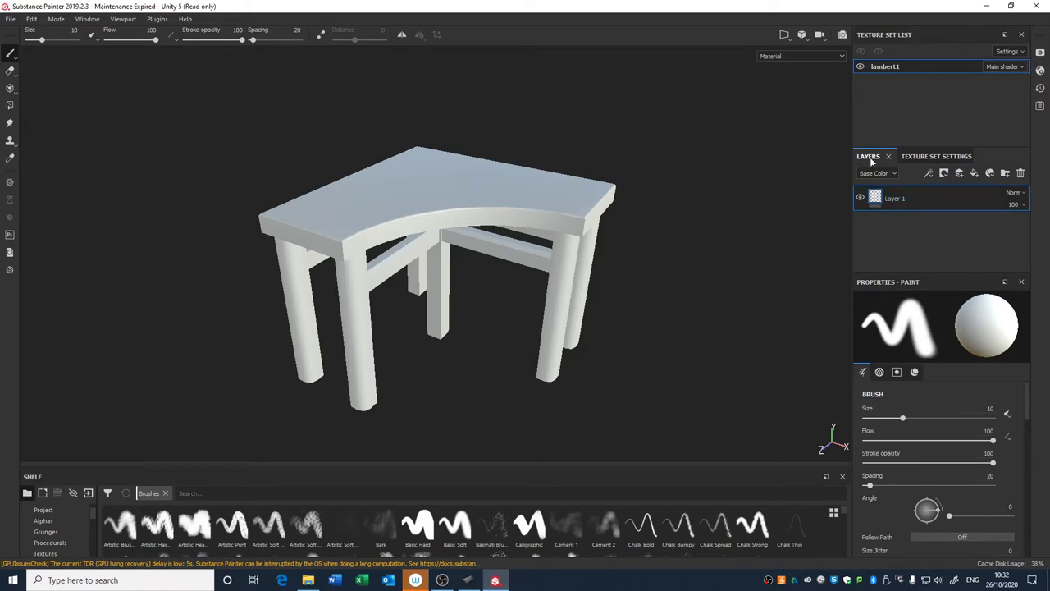
Dock the Layers panel together with the Texture Set List as tabs, leaving Layers in front.
{"action": "left_click_drag", "start_coordinate": [871, 156], "coordinate": [946, 70]}
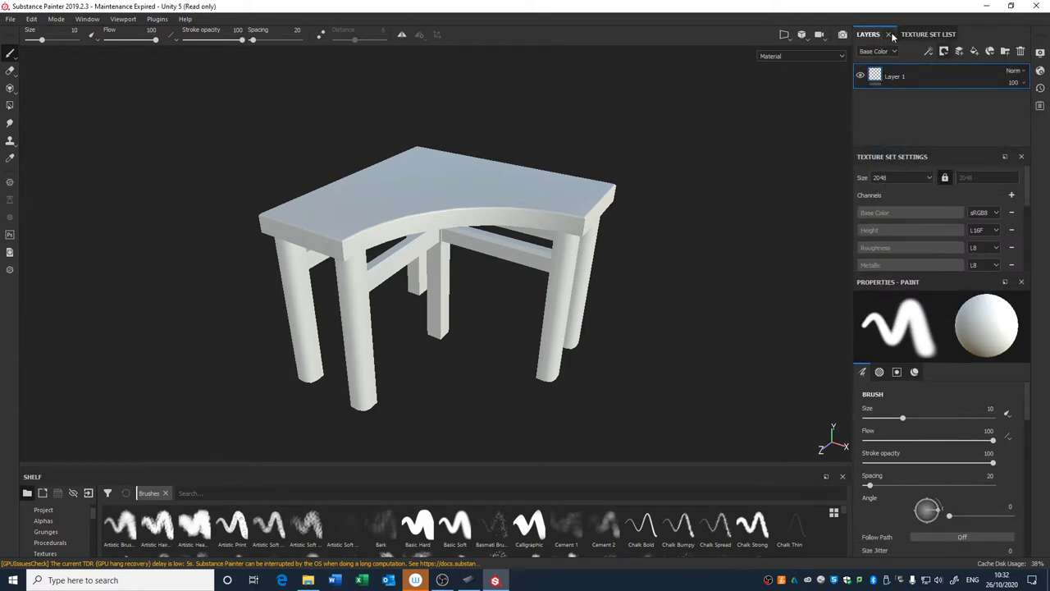
{"action": "left_click", "coordinate": [928, 34]}
{"action": "left_click", "coordinate": [868, 34]}
{"action": "left_click", "coordinate": [928, 35]}
{"action": "left_click", "coordinate": [869, 36]}
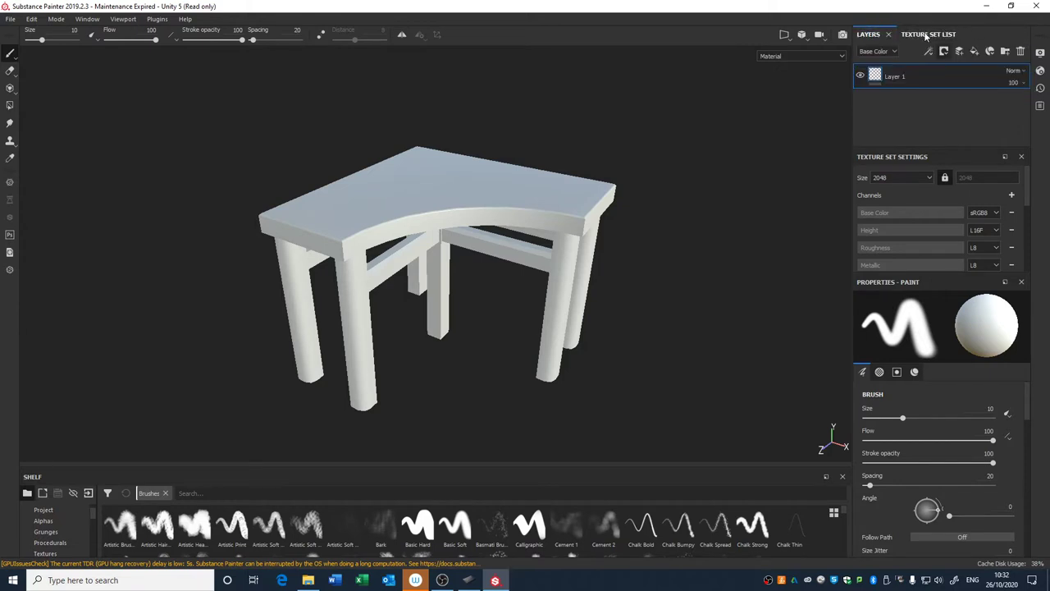
{"action": "left_click", "coordinate": [928, 34]}
{"action": "left_click", "coordinate": [877, 36]}
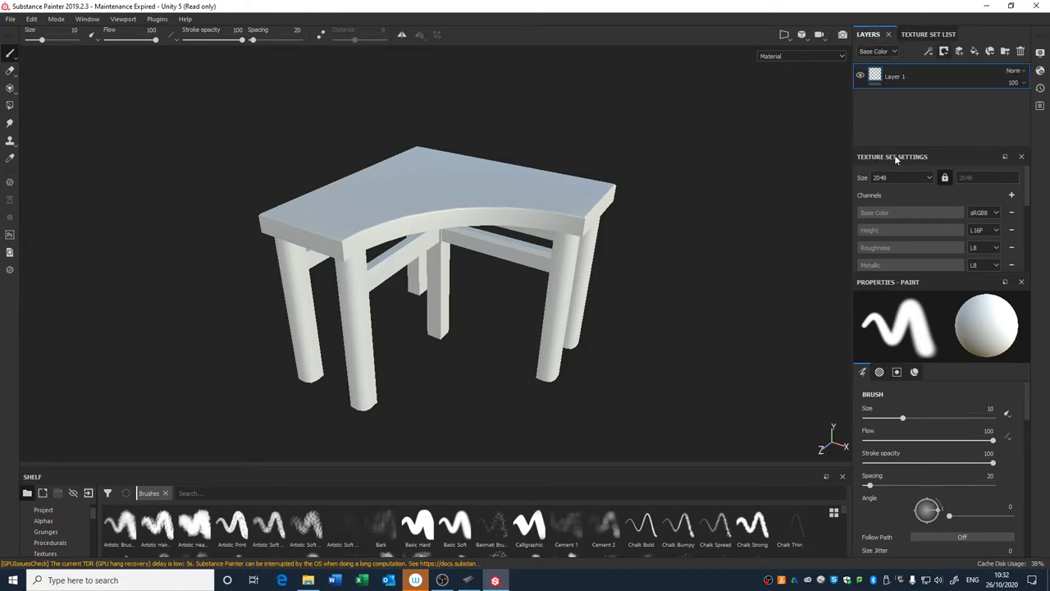
Dock Texture Set Settings as a tab beside Properties - Paint and enlarge the Layers area above them.
{"action": "mouse_move", "coordinate": [894, 159]}
{"action": "left_mouse_down"}
{"action": "mouse_move", "coordinate": [874, 169]}
{"action": "mouse_move", "coordinate": [837, 271]}
{"action": "mouse_move", "coordinate": [923, 333]}
{"action": "mouse_move", "coordinate": [936, 359]}
{"action": "mouse_move", "coordinate": [928, 328]}
{"action": "left_mouse_up"}
{"action": "left_click", "coordinate": [982, 194]}
{"action": "left_click", "coordinate": [919, 194]}
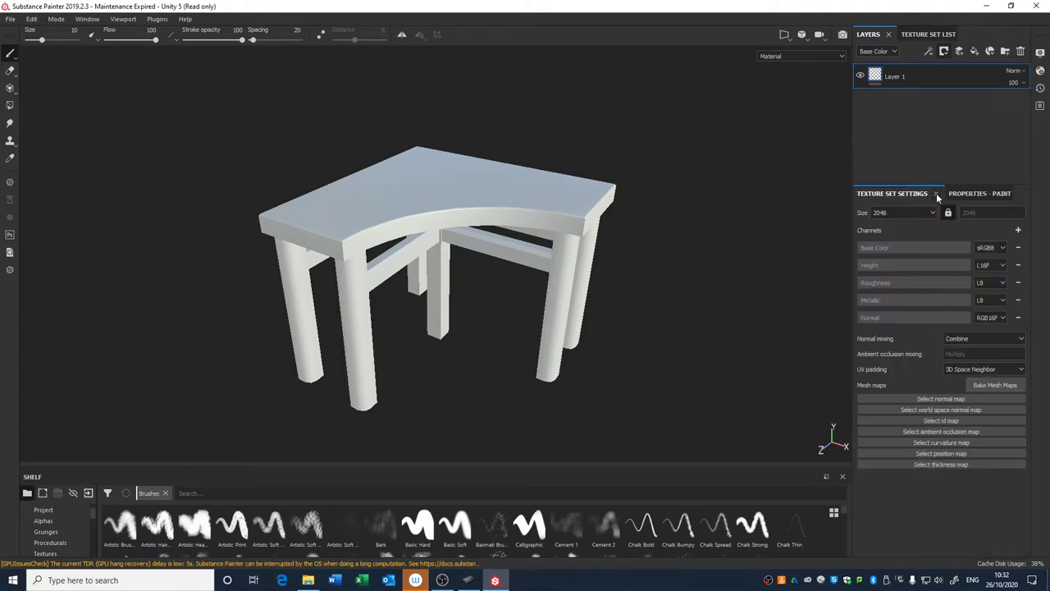
{"action": "left_click", "coordinate": [950, 194]}
{"action": "left_click", "coordinate": [890, 193]}
{"action": "left_click_drag", "start_coordinate": [885, 184], "coordinate": [894, 281]}
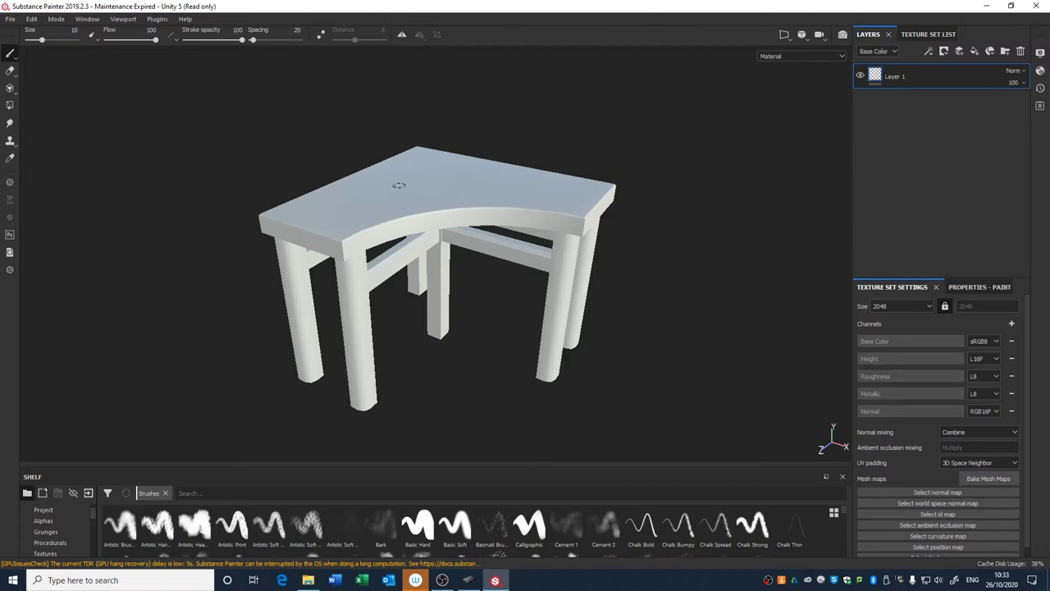
Try a brush stroke on the tabletop, undo it and open Layer 1's name for editing.
{"action": "mouse_move", "coordinate": [399, 186]}
{"action": "left_mouse_down"}
{"action": "mouse_move", "coordinate": [584, 215]}
{"action": "mouse_move", "coordinate": [562, 316]}
{"action": "mouse_move", "coordinate": [525, 212]}
{"action": "mouse_move", "coordinate": [369, 280]}
{"action": "left_mouse_up"}
{"action": "key", "text": "ctrl+z"}
{"action": "double_click", "coordinate": [895, 76]}
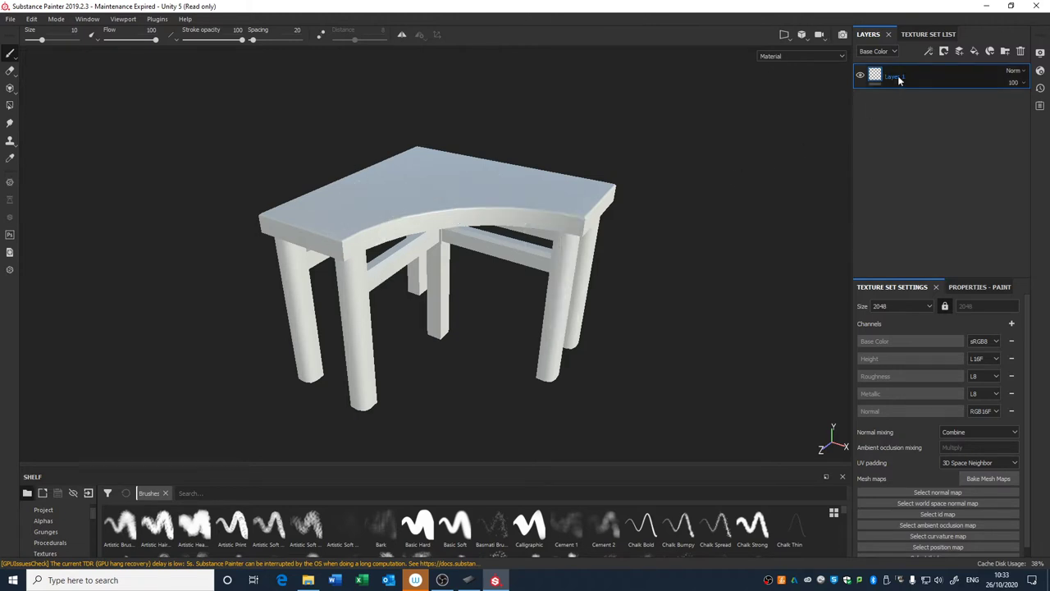
Examine the table from several angles and look over the channels and mesh maps in Texture Set Settings.
{"action": "mouse_move", "coordinate": [710, 237]}
{"action": "left_mouse_down", "text": "alt"}
{"action": "mouse_move", "coordinate": [680, 249]}
{"action": "mouse_move", "coordinate": [702, 231]}
{"action": "left_mouse_up", "text": "alt"}
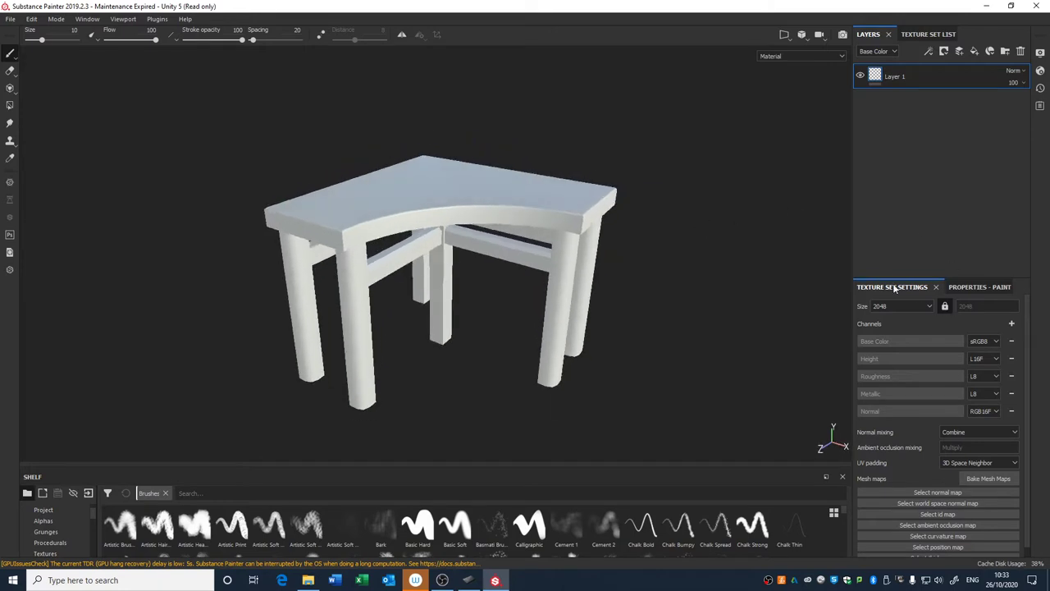
{"action": "scroll", "coordinate": [939, 390], "scroll_direction": "down", "scroll_amount": 2}
{"action": "scroll", "coordinate": [940, 390], "scroll_direction": "up", "scroll_amount": 2}
{"action": "scroll", "coordinate": [941, 390], "scroll_direction": "down", "scroll_amount": 1}
{"action": "scroll", "coordinate": [586, 278], "scroll_direction": "up", "scroll_amount": 1}
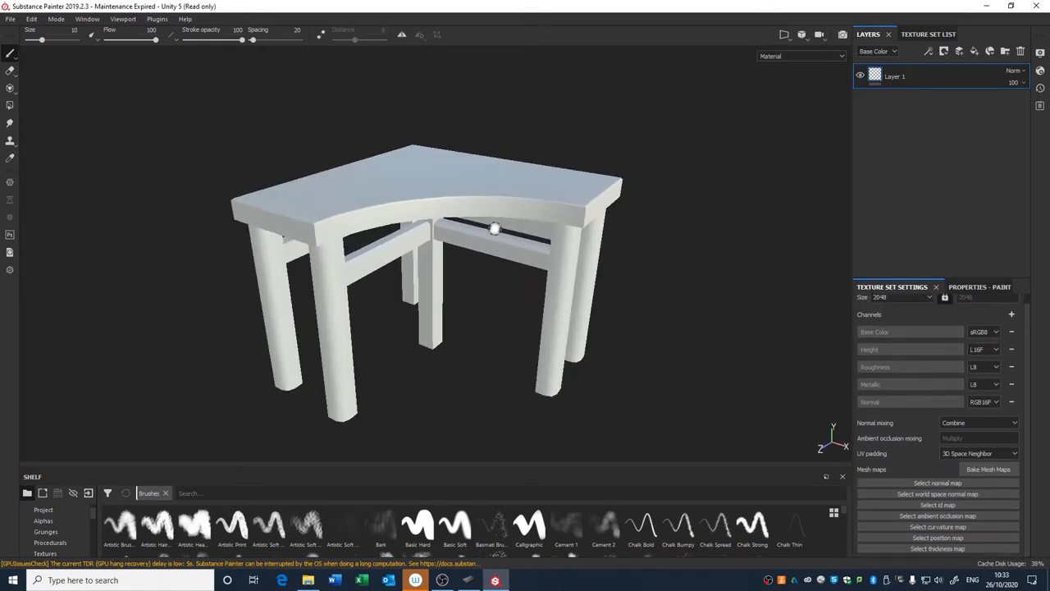
{"action": "left_click_drag", "start_coordinate": [494, 228], "coordinate": [292, 276], "text": "alt"}
{"action": "left_click_drag", "start_coordinate": [427, 244], "coordinate": [432, 274], "text": "alt"}
{"action": "left_click_drag", "start_coordinate": [468, 317], "coordinate": [466, 312], "text": "alt"}
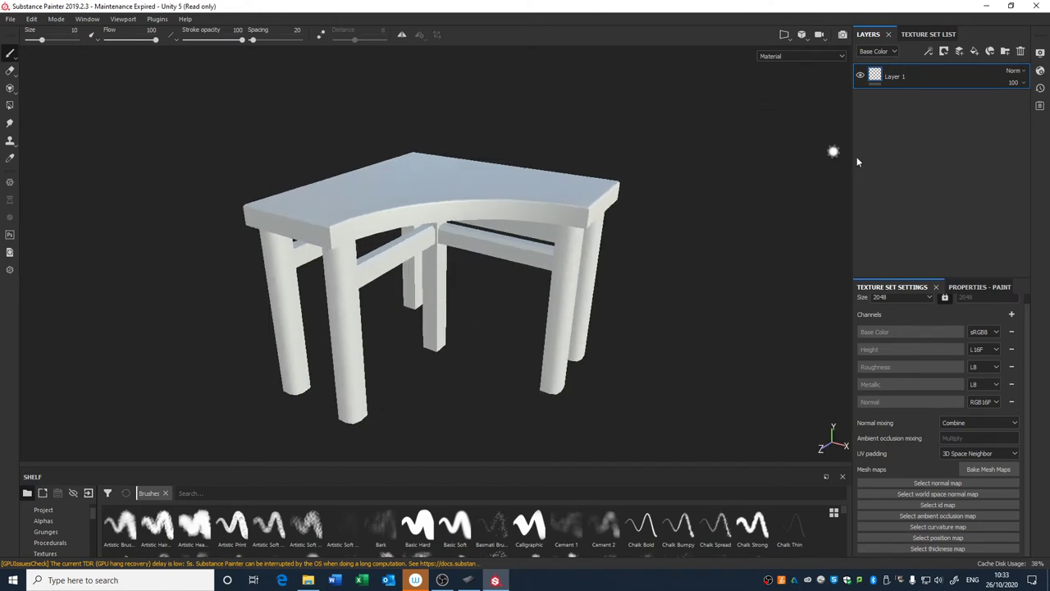
{"action": "left_click_drag", "start_coordinate": [626, 284], "coordinate": [637, 287], "text": "alt"}
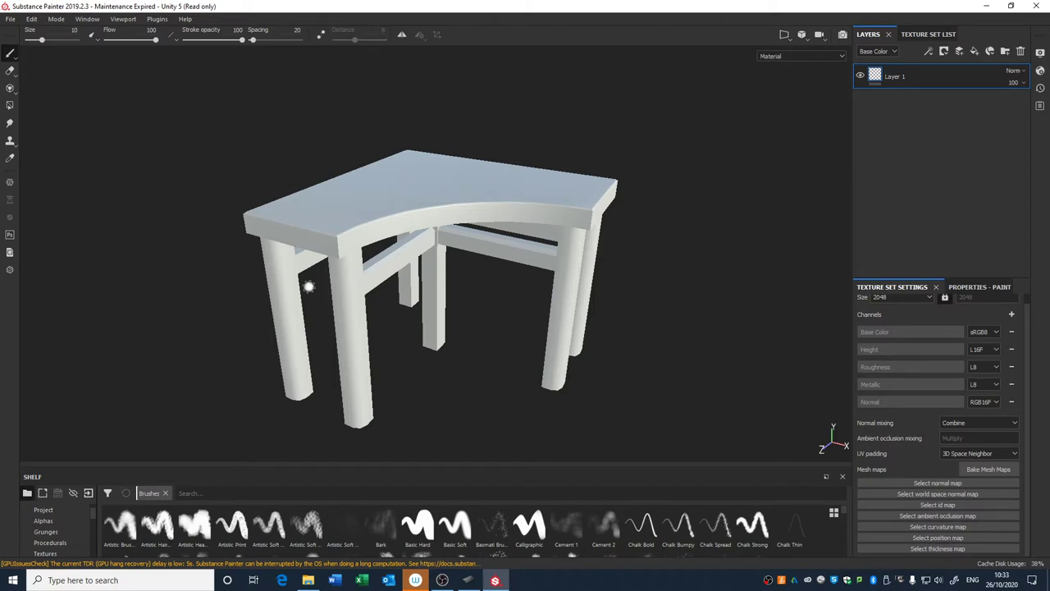
{"action": "scroll", "coordinate": [537, 317], "scroll_direction": "up", "scroll_amount": 2}
{"action": "mouse_move", "coordinate": [537, 316]}
{"action": "left_mouse_down", "text": "alt"}
{"action": "mouse_move", "coordinate": [471, 288]}
{"action": "mouse_move", "coordinate": [457, 192]}
{"action": "mouse_move", "coordinate": [435, 307]}
{"action": "mouse_move", "coordinate": [484, 338]}
{"action": "mouse_move", "coordinate": [525, 323]}
{"action": "left_mouse_up", "text": "alt"}
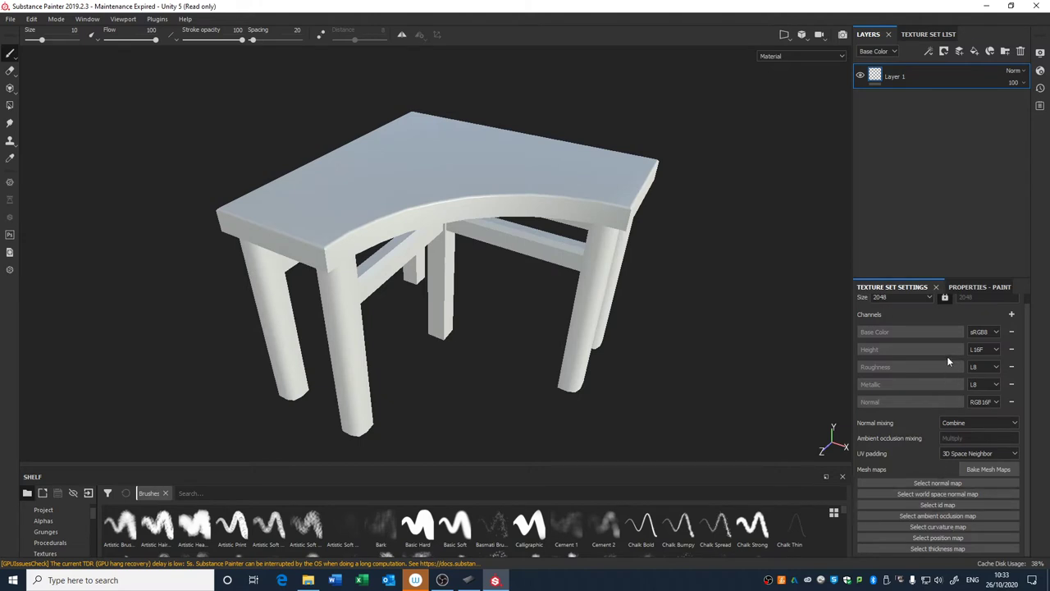
{"action": "scroll", "coordinate": [947, 358], "scroll_direction": "up", "scroll_amount": 1}
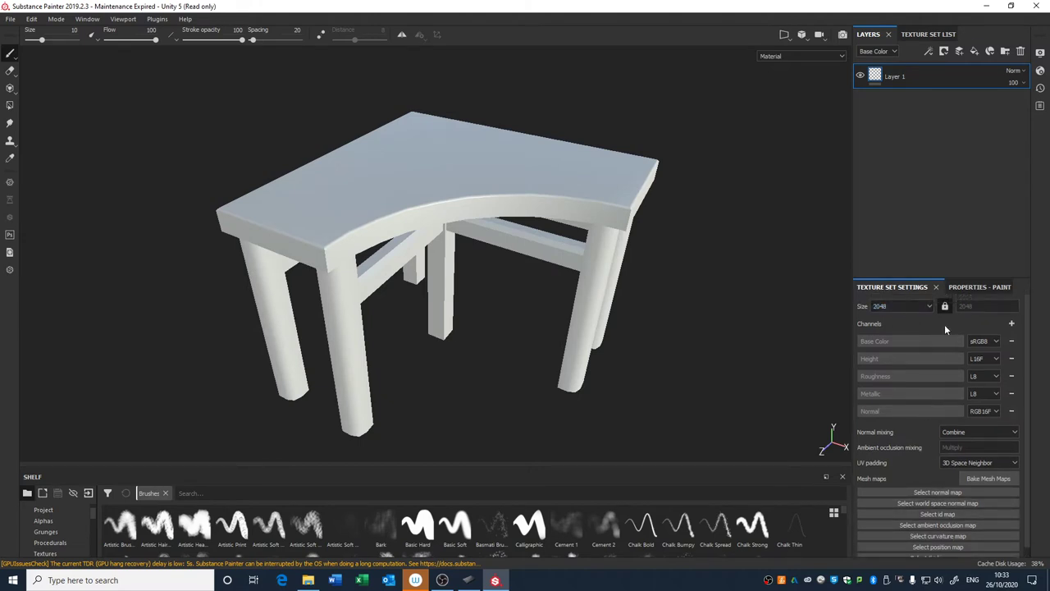
Examine the texture resolutions offered for the texture set's size.
{"action": "left_click", "coordinate": [898, 306]}
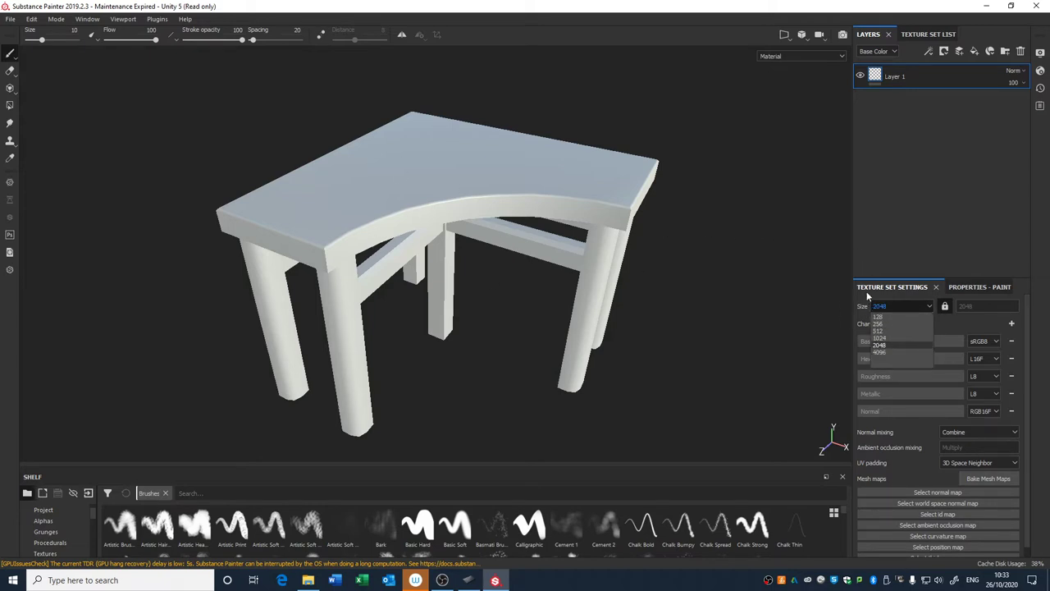
{"action": "left_click", "coordinate": [868, 297]}
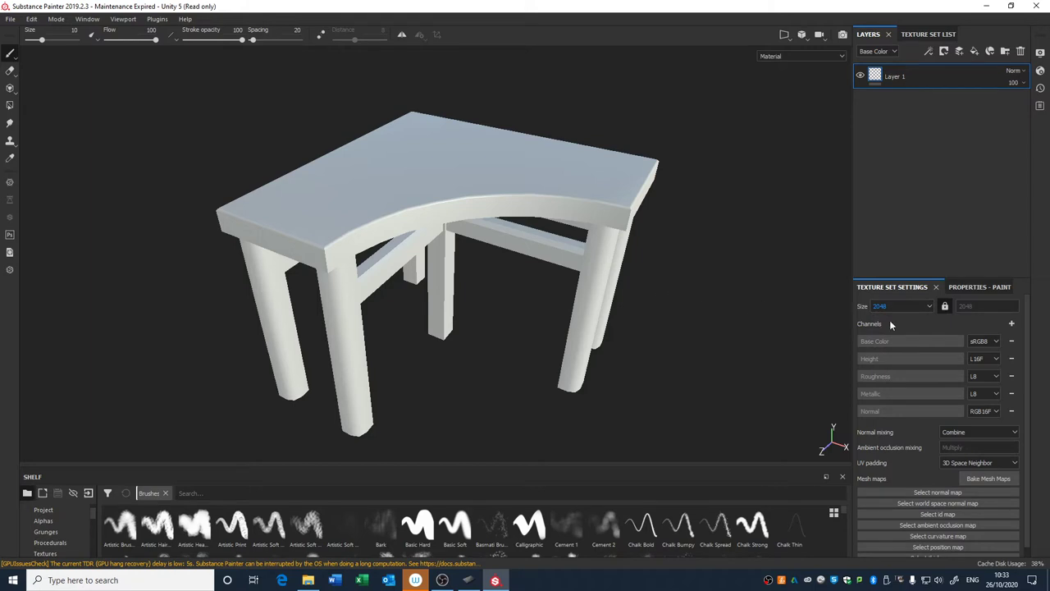
{"action": "left_click", "coordinate": [907, 309]}
{"action": "left_click", "coordinate": [896, 307]}
{"action": "left_click", "coordinate": [888, 306]}
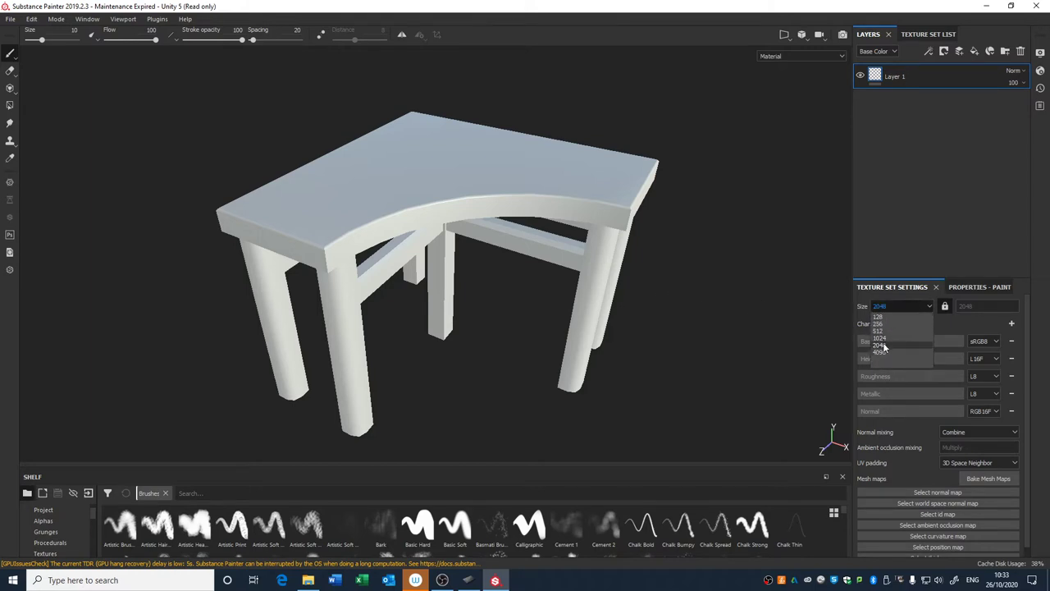
{"action": "left_click", "coordinate": [888, 309]}
{"action": "left_click", "coordinate": [889, 310]}
{"action": "left_click", "coordinate": [885, 310]}
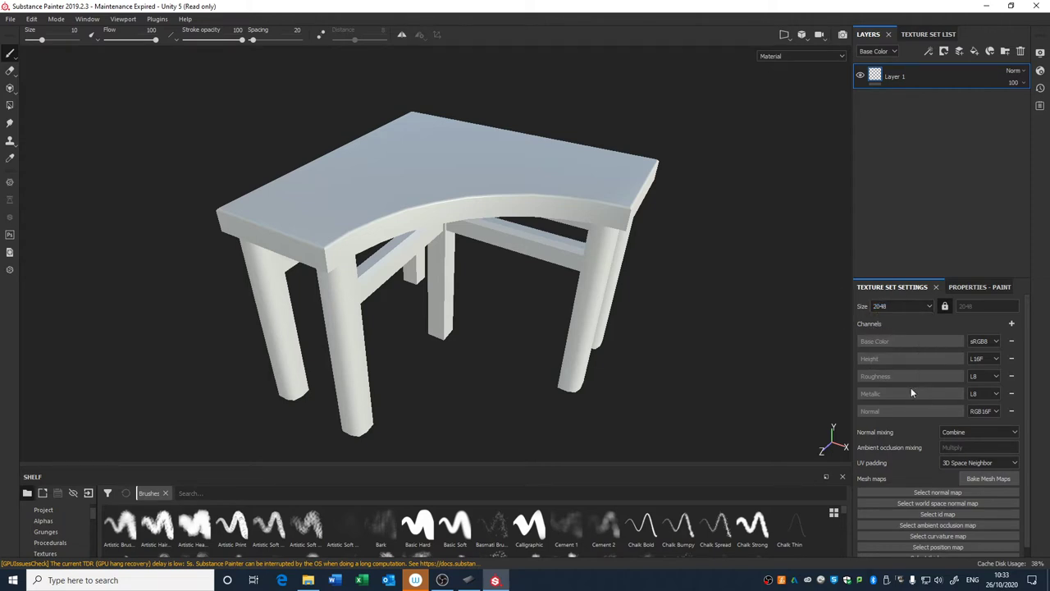
Show the Texture Set List and inspect the table mesh it belongs to from several angles.
{"action": "left_click", "coordinate": [918, 35]}
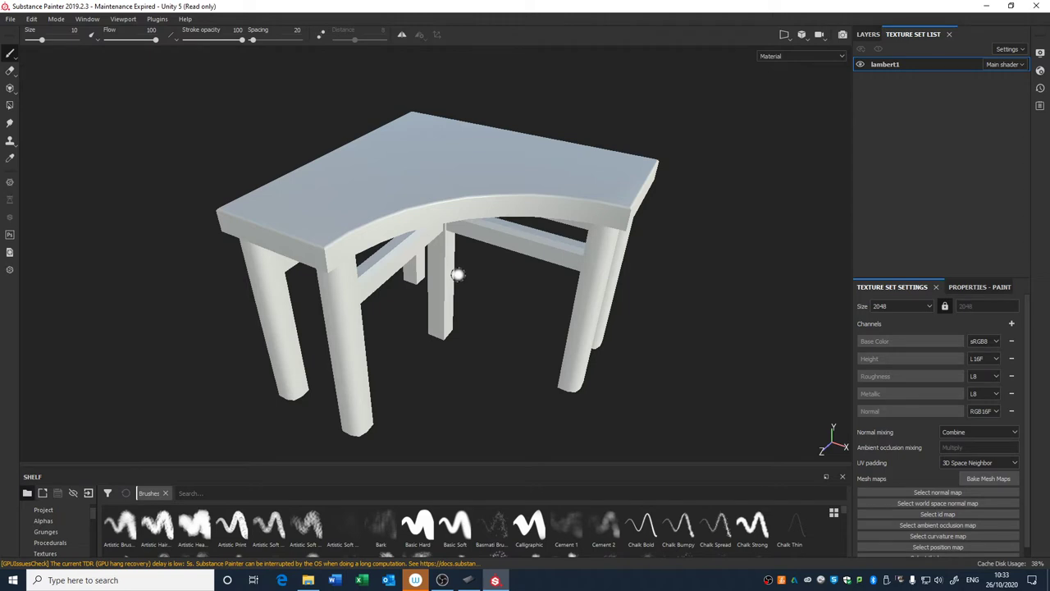
{"action": "mouse_move", "coordinate": [494, 307]}
{"action": "left_mouse_down", "text": "alt"}
{"action": "mouse_move", "coordinate": [414, 242]}
{"action": "mouse_move", "coordinate": [474, 264]}
{"action": "mouse_move", "coordinate": [502, 296]}
{"action": "left_mouse_up", "text": "alt"}
{"action": "right_click_drag", "start_coordinate": [502, 295], "coordinate": [512, 290], "text": "alt"}
{"action": "left_click_drag", "start_coordinate": [512, 290], "coordinate": [502, 281], "text": "alt"}
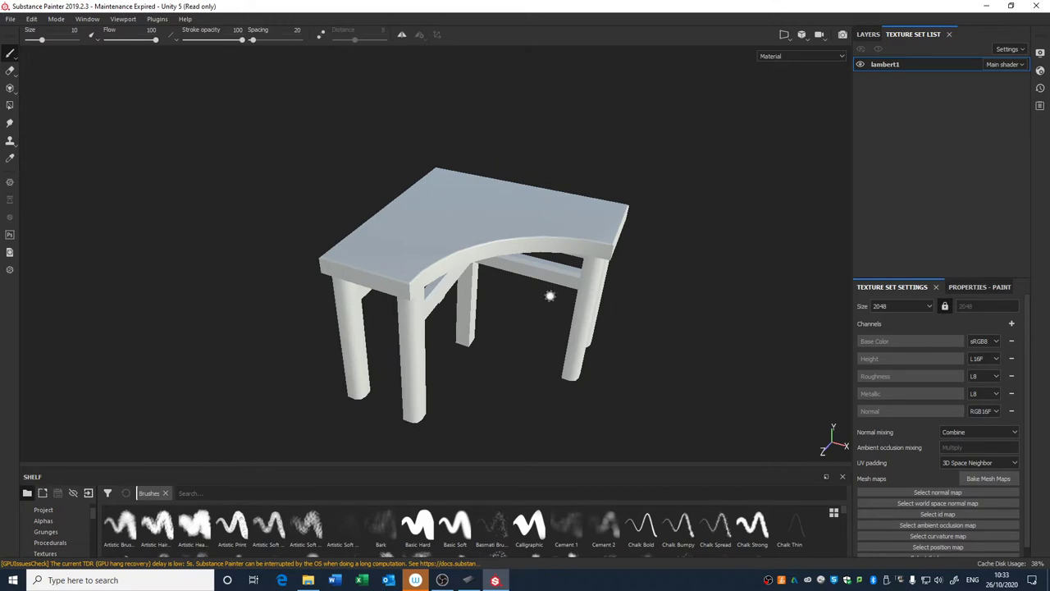
{"action": "left_click_drag", "start_coordinate": [446, 330], "coordinate": [410, 189], "text": "alt"}
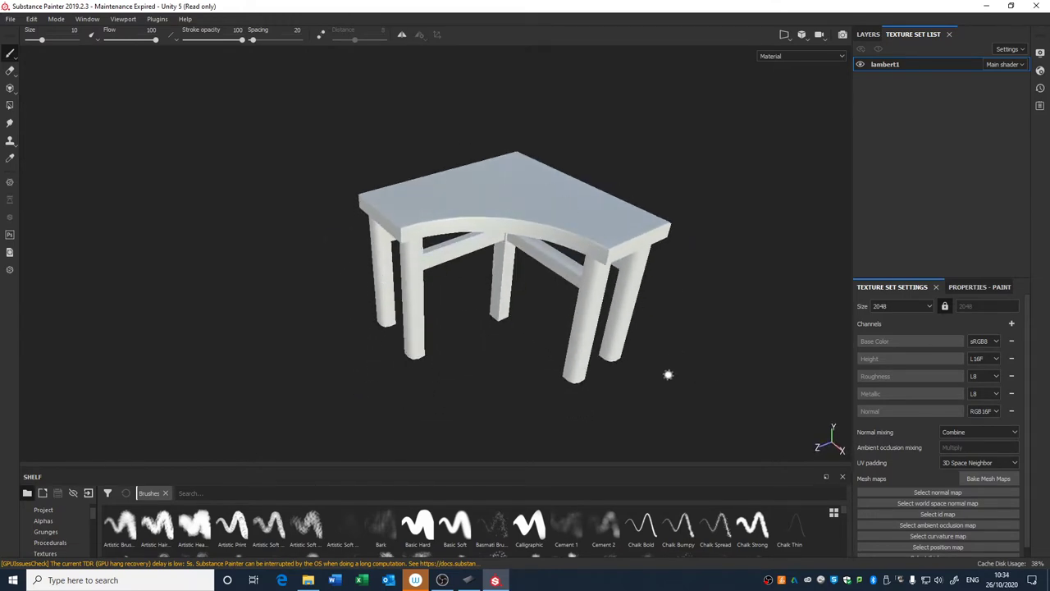
{"action": "left_click_drag", "start_coordinate": [554, 250], "coordinate": [424, 272], "text": "alt"}
{"action": "left_click_drag", "start_coordinate": [495, 296], "coordinate": [507, 260], "text": "alt"}
{"action": "middle_click_drag", "start_coordinate": [508, 260], "coordinate": [465, 216], "text": "alt"}
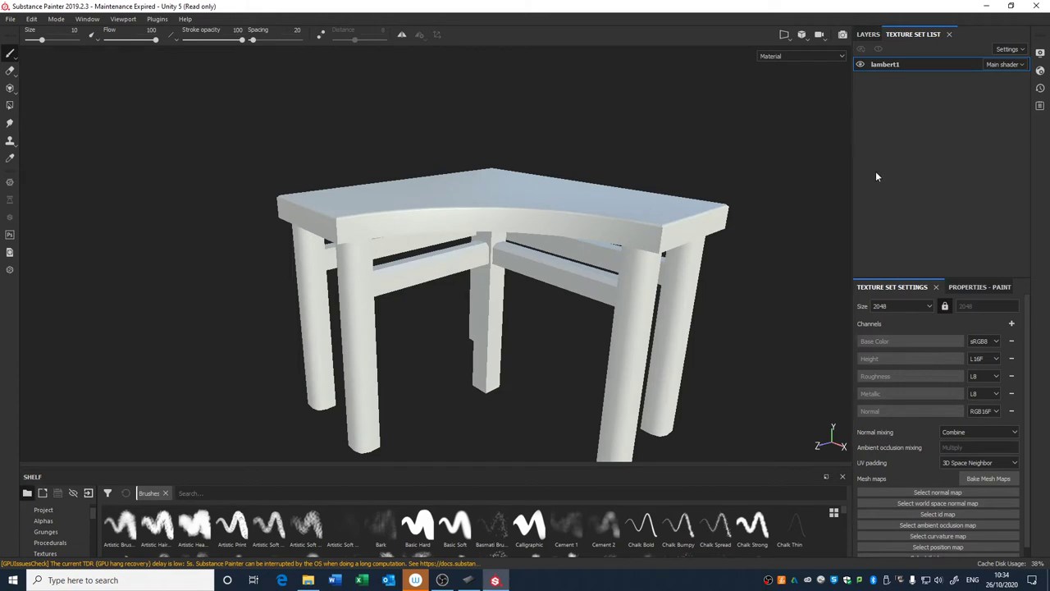
{"action": "left_click_drag", "start_coordinate": [798, 180], "coordinate": [726, 193], "text": "alt"}
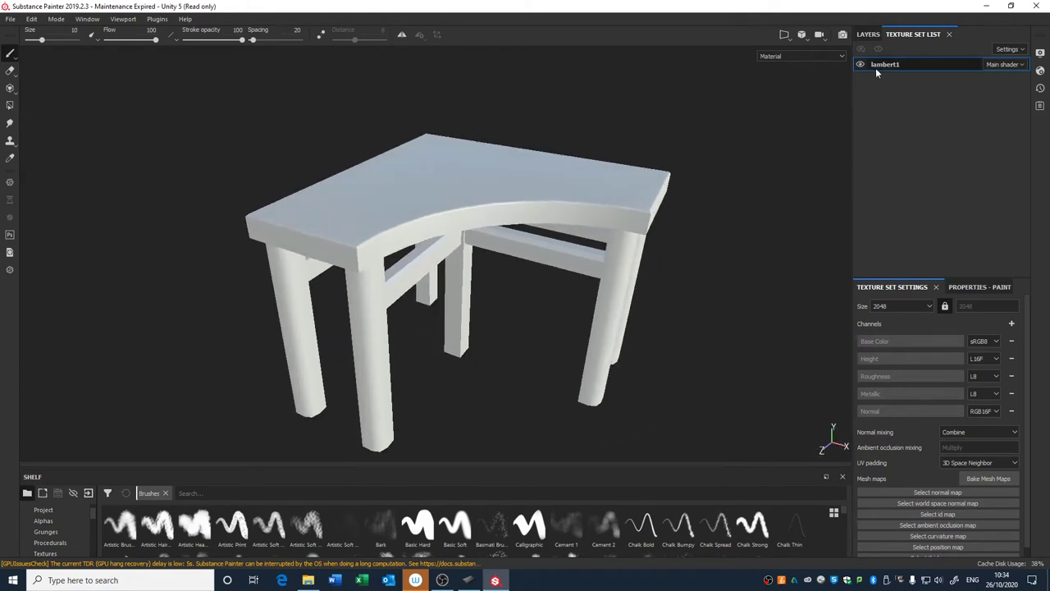
Toggle the lambert1 texture set's visibility off and on, and bring Layers back to the front.
{"action": "left_click", "coordinate": [875, 67]}
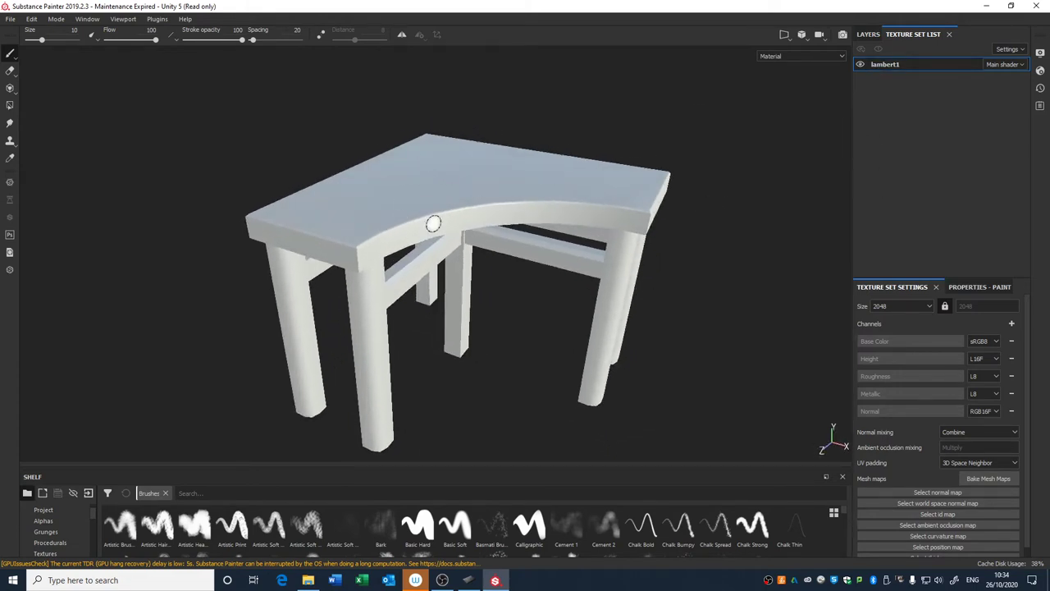
{"action": "double_click", "coordinate": [884, 66]}
{"action": "key", "text": "Return"}
{"action": "left_click", "coordinate": [862, 65]}
{"action": "left_click", "coordinate": [862, 65]}
{"action": "left_click", "coordinate": [867, 36]}
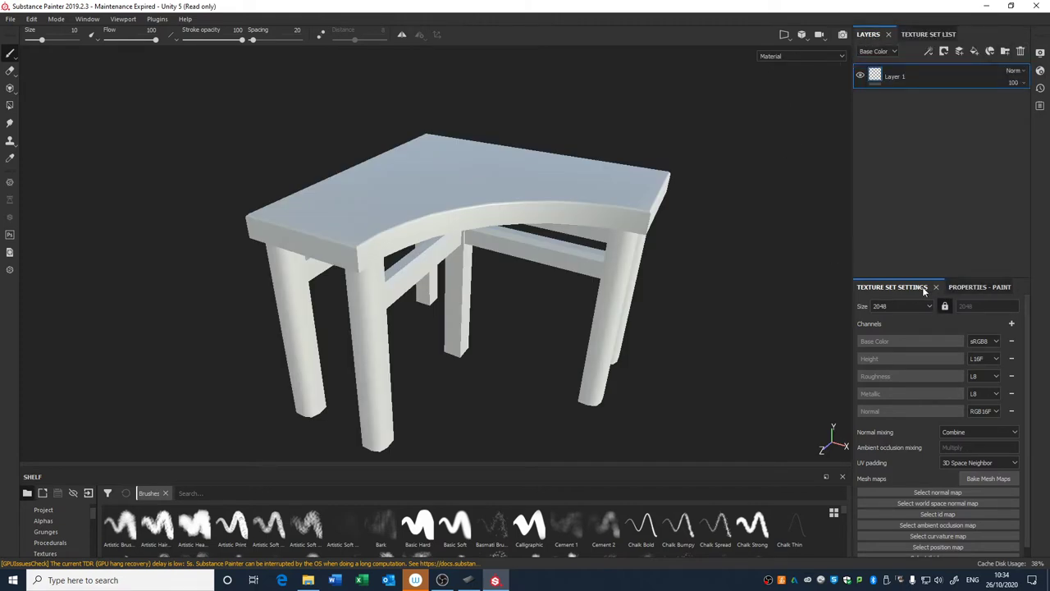
Show and enlarge the Properties - Paint area, and set the brush size to 9.18.
{"action": "left_click", "coordinate": [971, 289]}
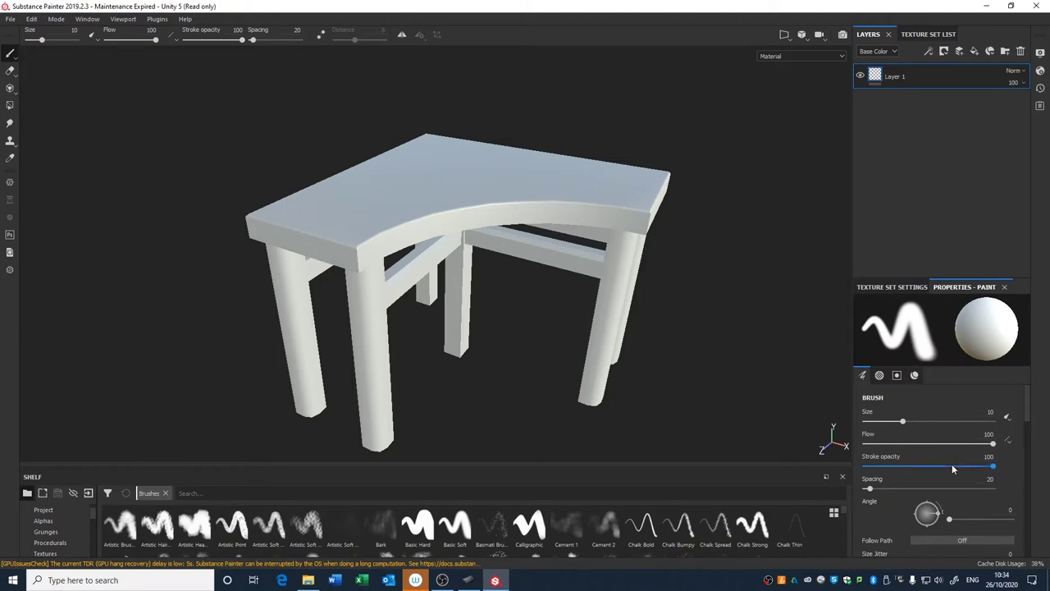
{"action": "scroll", "coordinate": [951, 464], "scroll_direction": "down", "scroll_amount": 10}
{"action": "scroll", "coordinate": [936, 497], "scroll_direction": "up", "scroll_amount": 10}
{"action": "left_click_drag", "start_coordinate": [910, 281], "coordinate": [916, 176]}
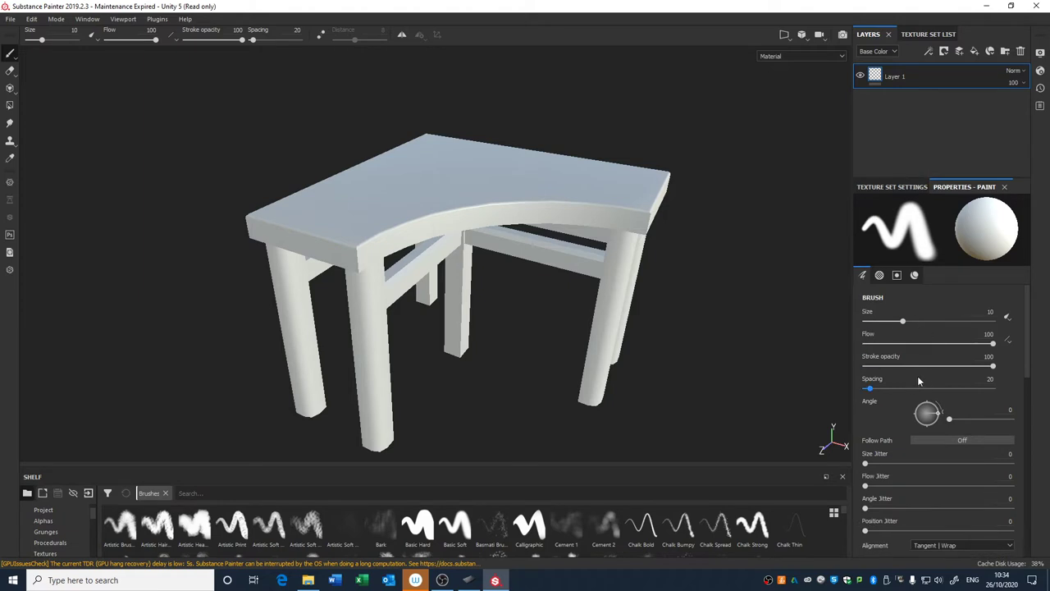
{"action": "mouse_move", "coordinate": [901, 320]}
{"action": "left_mouse_down"}
{"action": "mouse_move", "coordinate": [928, 321]}
{"action": "mouse_move", "coordinate": [901, 321]}
{"action": "left_mouse_up"}
{"action": "mouse_move", "coordinate": [993, 344]}
{"action": "left_mouse_down"}
{"action": "mouse_move", "coordinate": [899, 346]}
{"action": "mouse_move", "coordinate": [1012, 351]}
{"action": "left_mouse_up"}
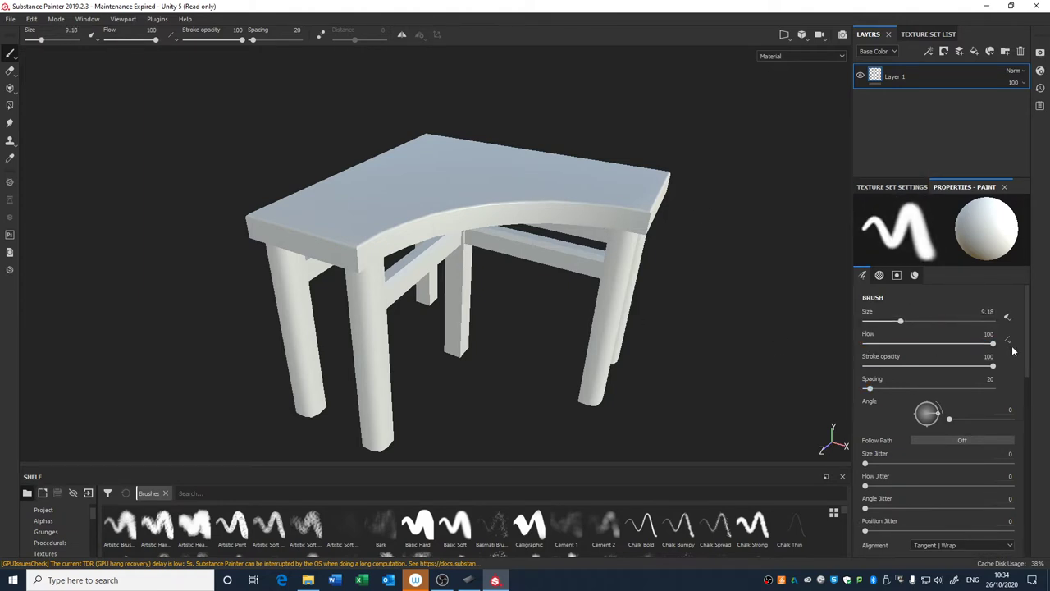
Review the brush's stencil and material channel settings, including base color, height, roughness, metallic and normal.
{"action": "scroll", "coordinate": [948, 480], "scroll_direction": "down", "scroll_amount": 8}
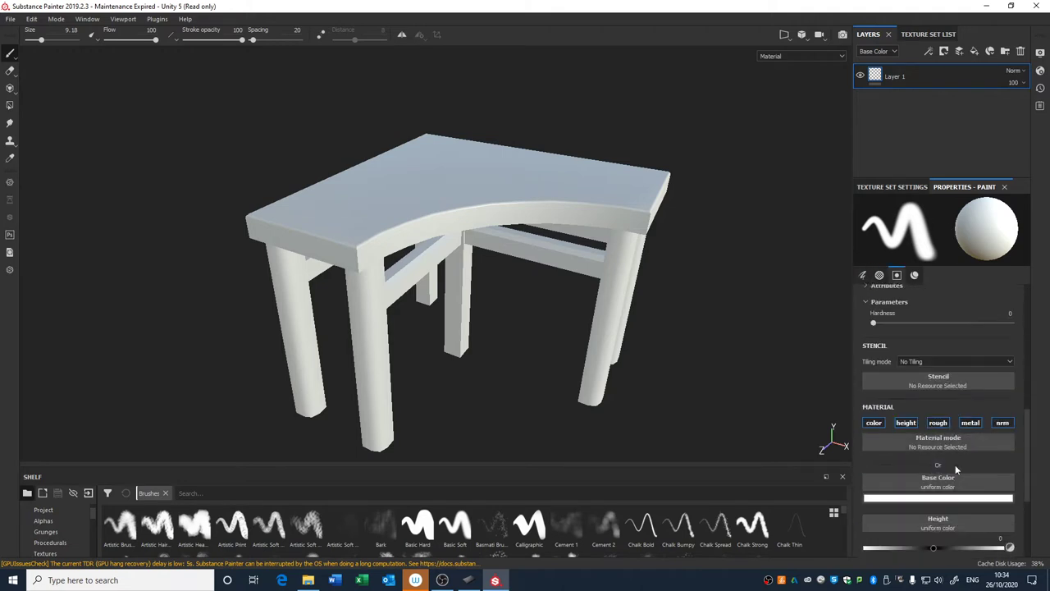
{"action": "scroll", "coordinate": [948, 384], "scroll_direction": "up", "scroll_amount": 2}
{"action": "scroll", "coordinate": [948, 384], "scroll_direction": "down", "scroll_amount": 4}
{"action": "scroll", "coordinate": [948, 382], "scroll_direction": "up", "scroll_amount": 2}
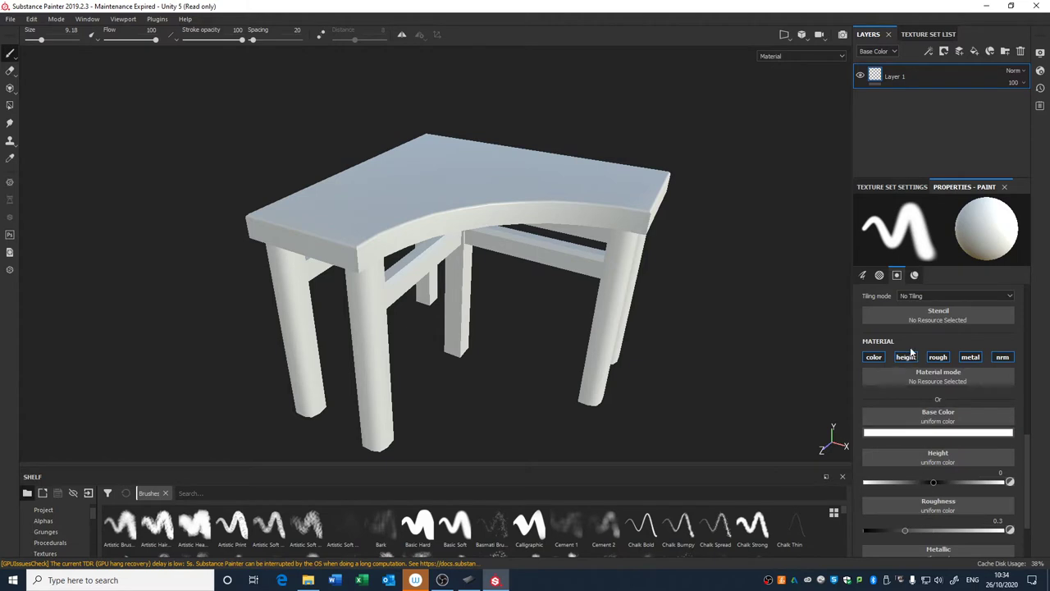
{"action": "scroll", "coordinate": [914, 499], "scroll_direction": "down", "scroll_amount": 1}
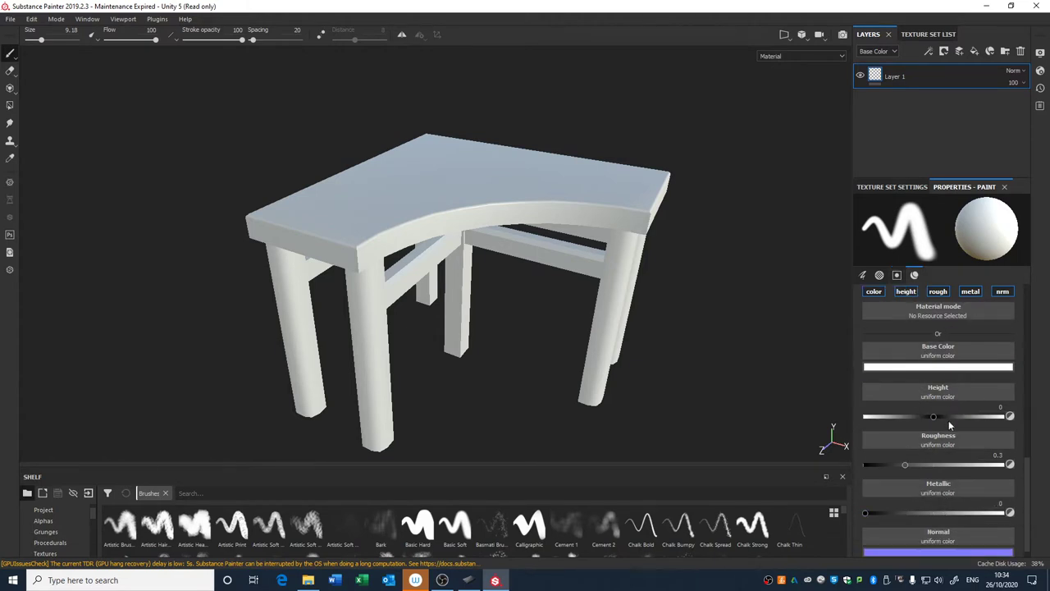
{"action": "scroll", "coordinate": [949, 418], "scroll_direction": "up", "scroll_amount": 1}
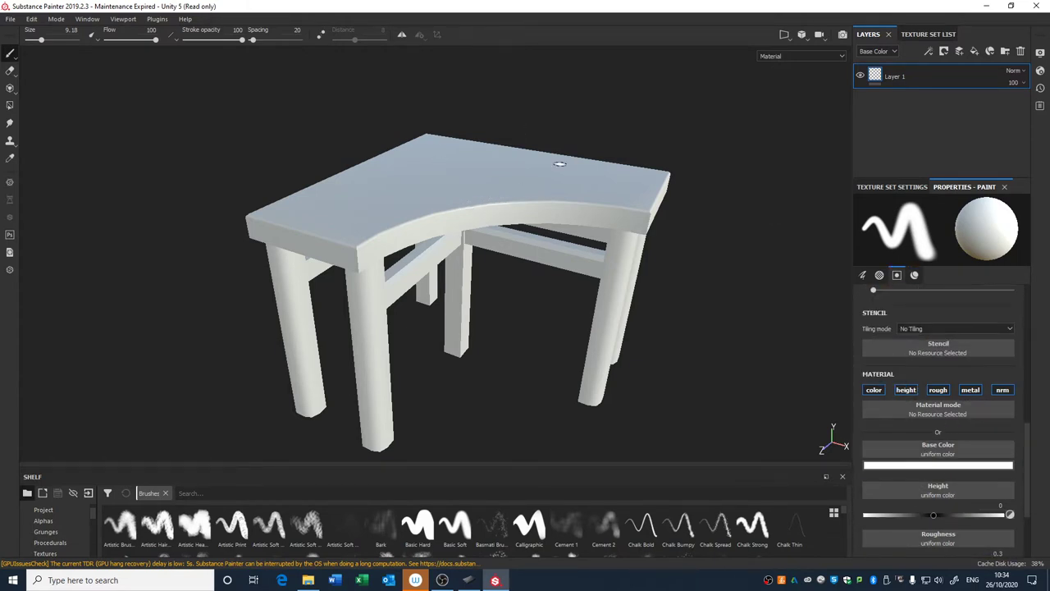
{"action": "scroll", "coordinate": [935, 459], "scroll_direction": "down", "scroll_amount": 1}
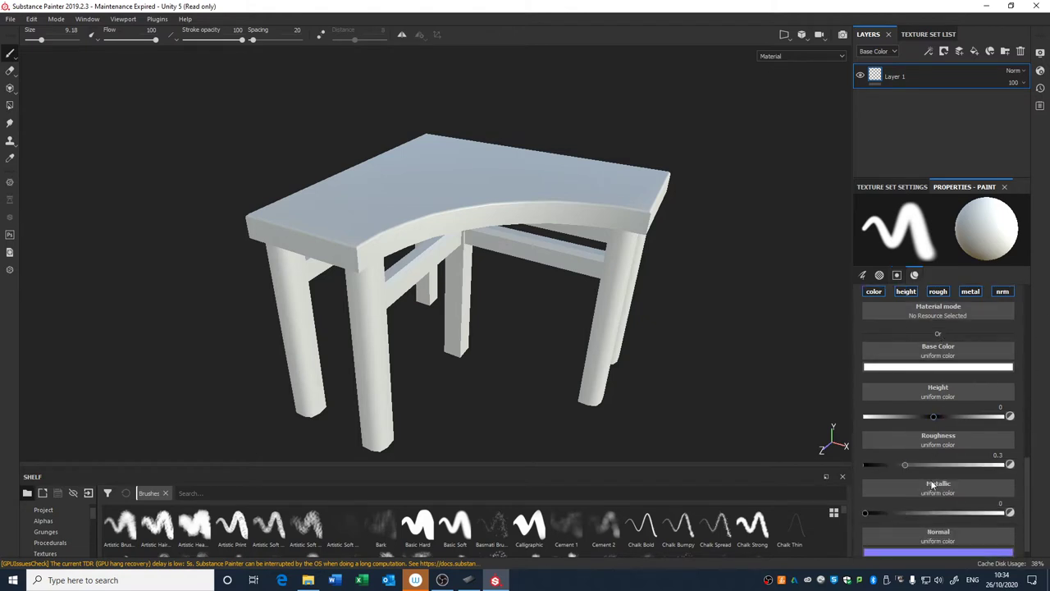
{"action": "scroll", "coordinate": [936, 346], "scroll_direction": "up", "scroll_amount": 1}
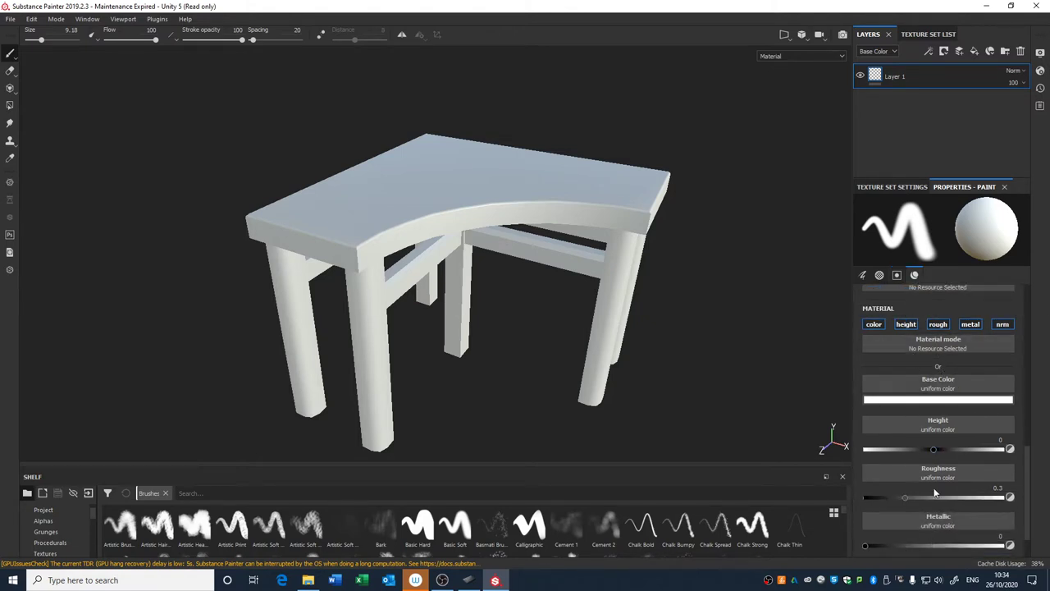
Bring Texture Set Settings back to the front and enlarge the Layers area above it.
{"action": "left_click", "coordinate": [893, 187]}
{"action": "left_click_drag", "start_coordinate": [907, 179], "coordinate": [905, 232]}
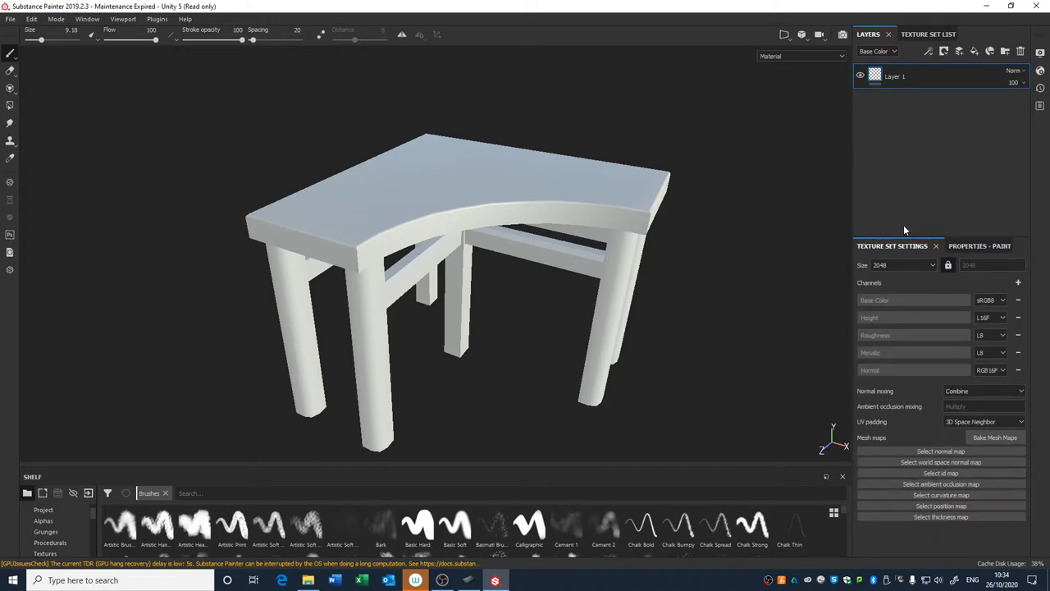
{"action": "left_click_drag", "start_coordinate": [706, 276], "coordinate": [717, 300], "text": "alt"}
{"action": "left_click_drag", "start_coordinate": [711, 237], "coordinate": [567, 304], "text": "alt"}
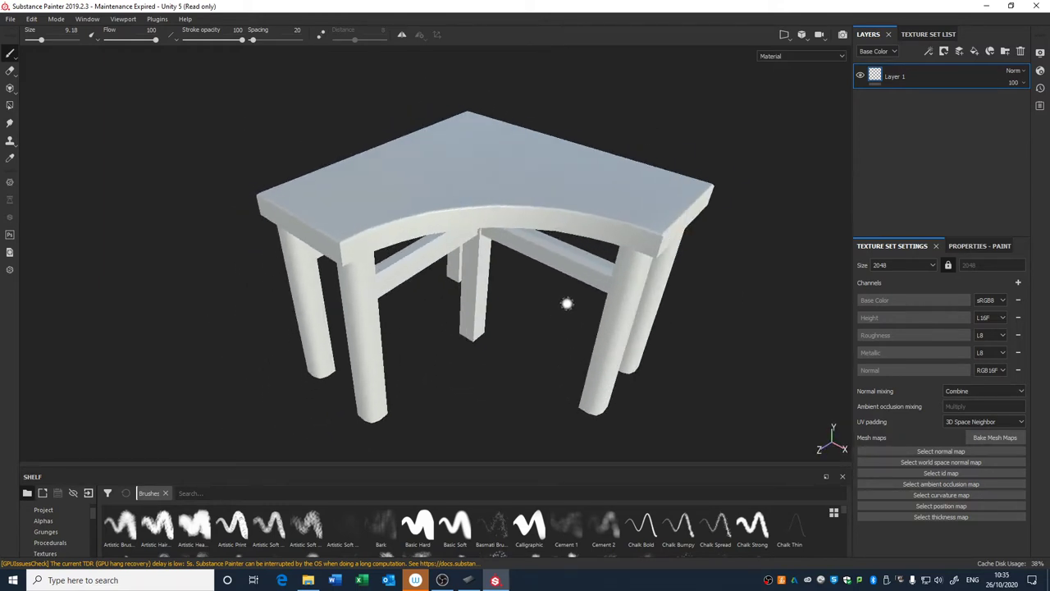
In Wacom Tablet Properties, assign Middle Click to the Grip Pen's upper side button and minimize the window.
{"action": "left_click", "coordinate": [471, 579]}
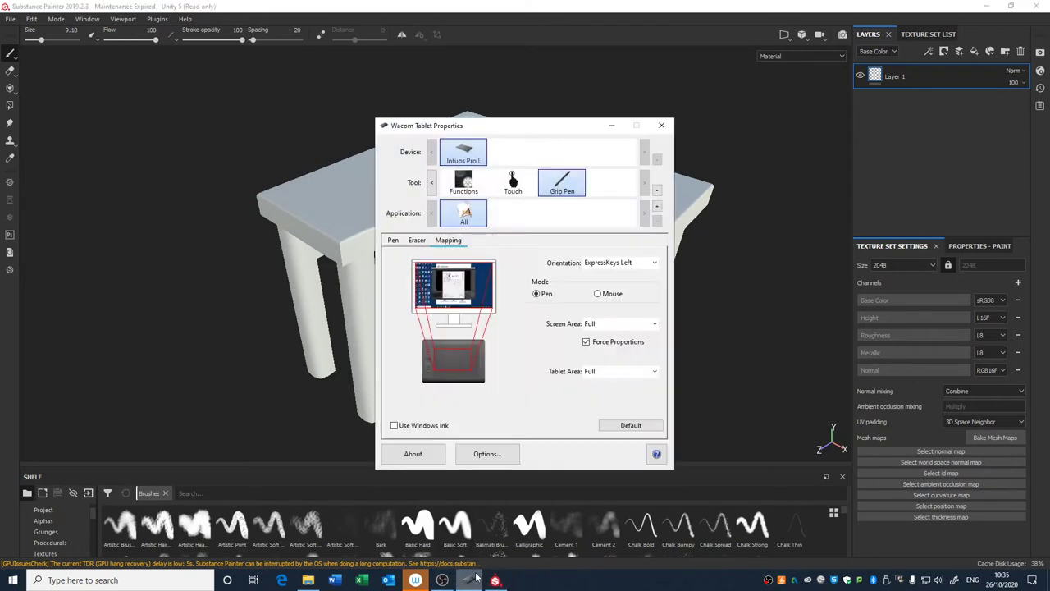
{"action": "left_click", "coordinate": [394, 241]}
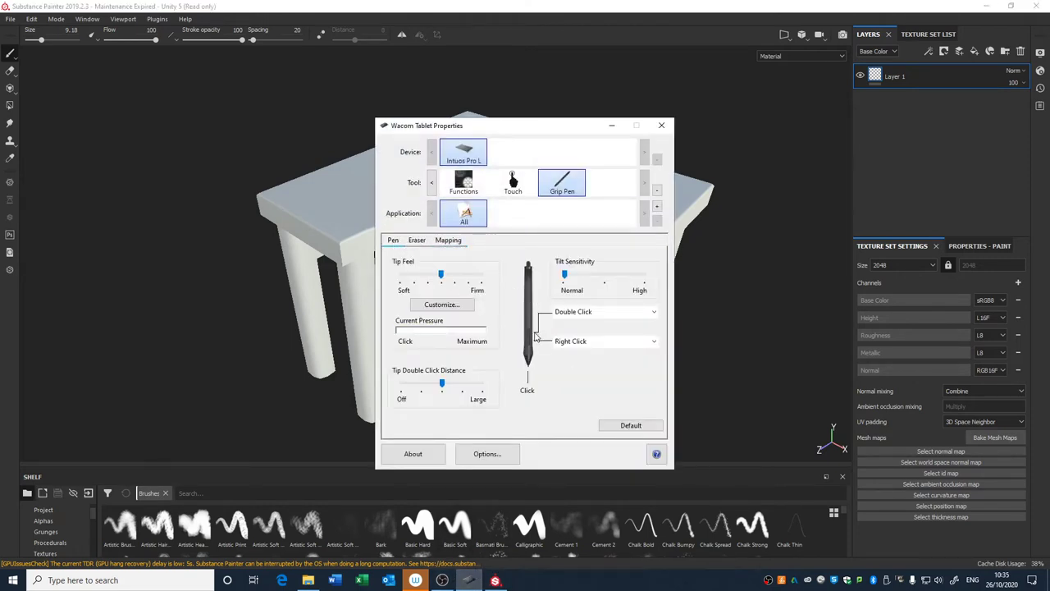
{"action": "left_click", "coordinate": [577, 312]}
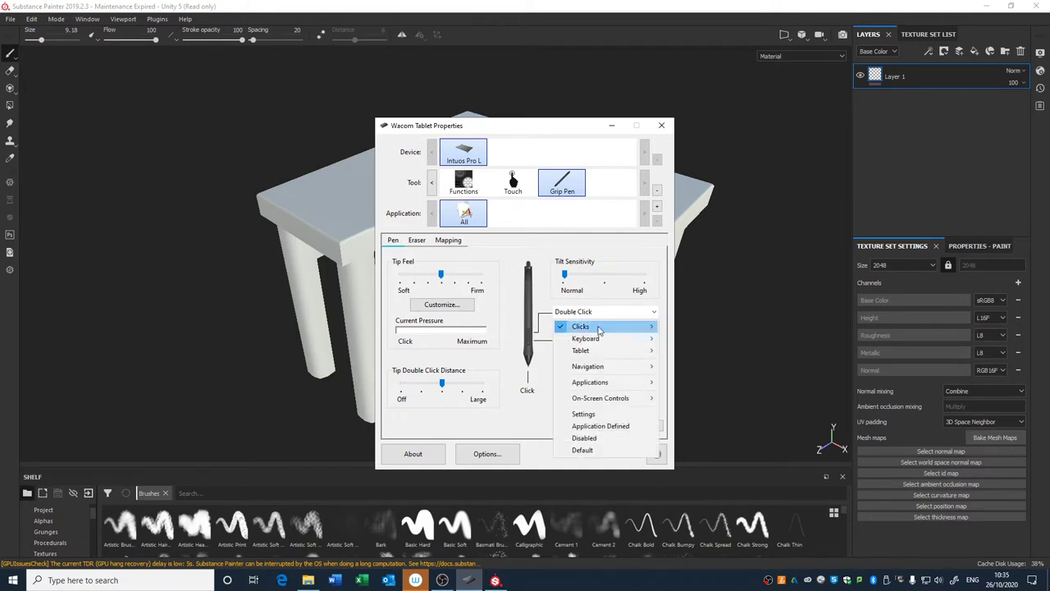
{"action": "mouse_move", "coordinate": [624, 330]}
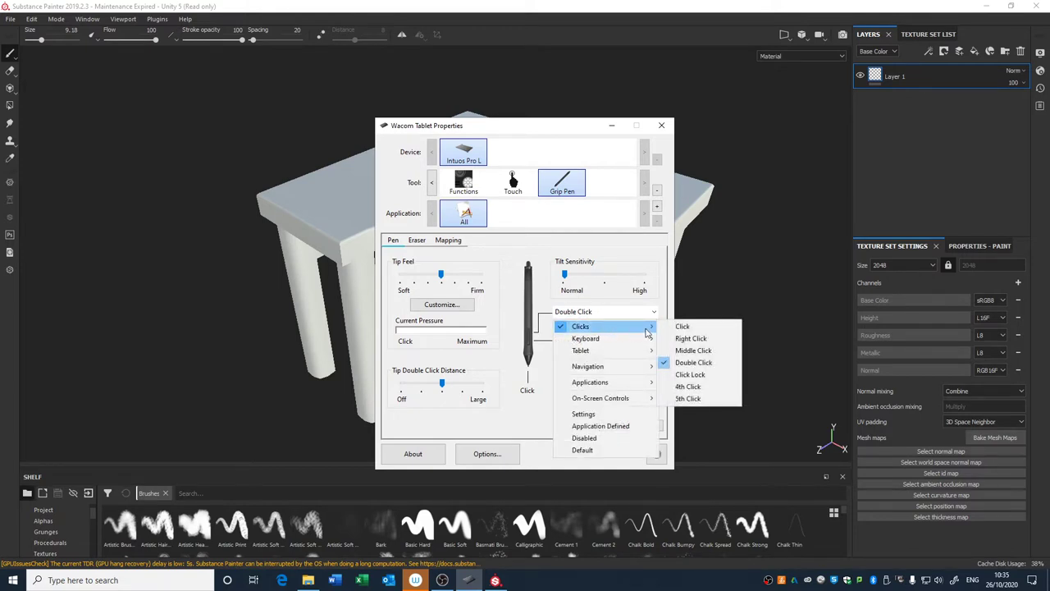
{"action": "left_click", "coordinate": [691, 351]}
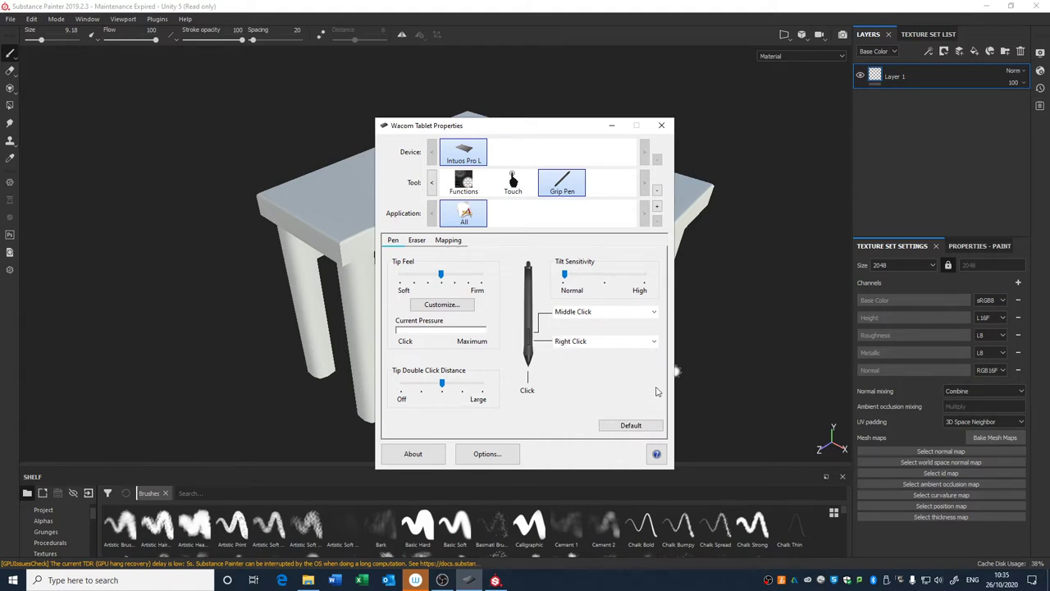
{"action": "left_click", "coordinate": [612, 124]}
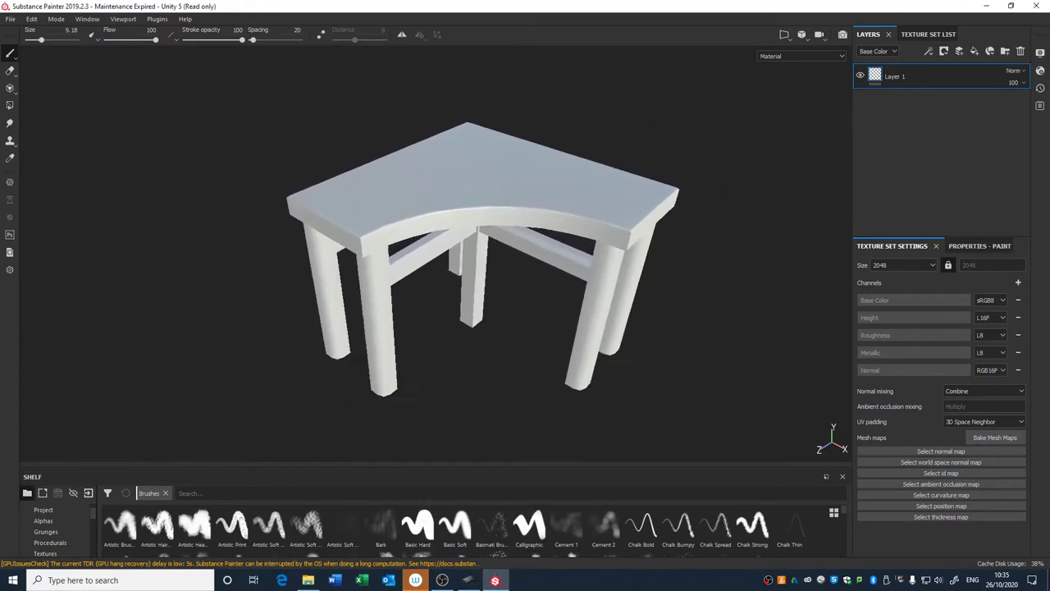
Orbit, pan and zoom around the table to examine its top, legs and crossbars from different angles.
{"action": "middle_click_drag", "start_coordinate": [539, 303], "coordinate": [453, 244]}
{"action": "left_click_drag", "start_coordinate": [453, 245], "coordinate": [499, 307], "text": "alt"}
{"action": "right_click_drag", "start_coordinate": [500, 307], "coordinate": [444, 246], "text": "alt"}
{"action": "left_click_drag", "start_coordinate": [579, 297], "coordinate": [536, 327], "text": "alt"}
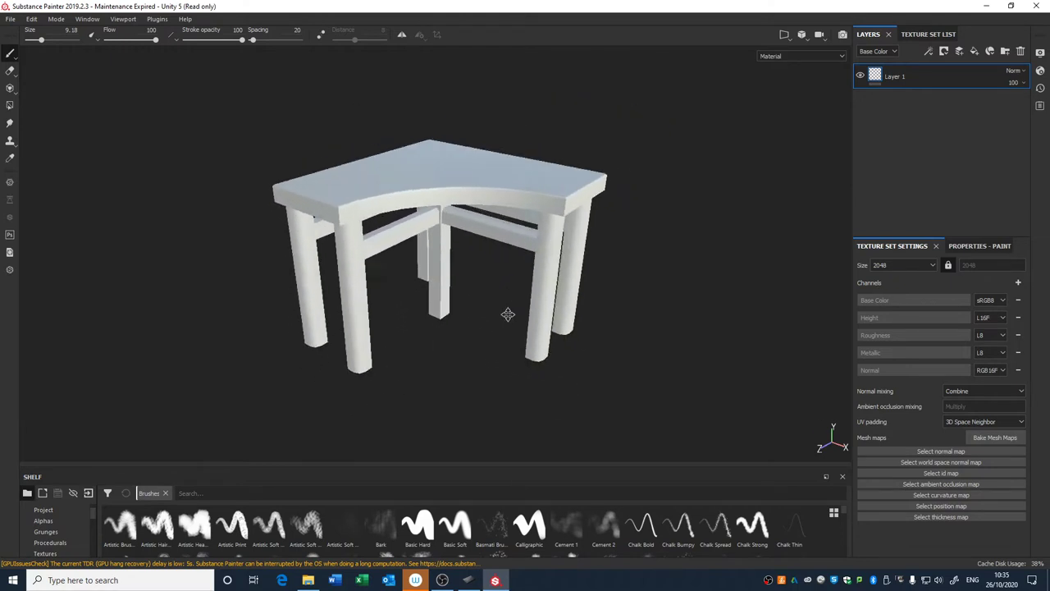
{"action": "left_click_drag", "start_coordinate": [449, 261], "coordinate": [555, 272], "text": "alt"}
{"action": "right_click_drag", "start_coordinate": [556, 272], "coordinate": [560, 271], "text": "shift"}
{"action": "left_click_drag", "start_coordinate": [560, 271], "coordinate": [522, 314], "text": "alt"}
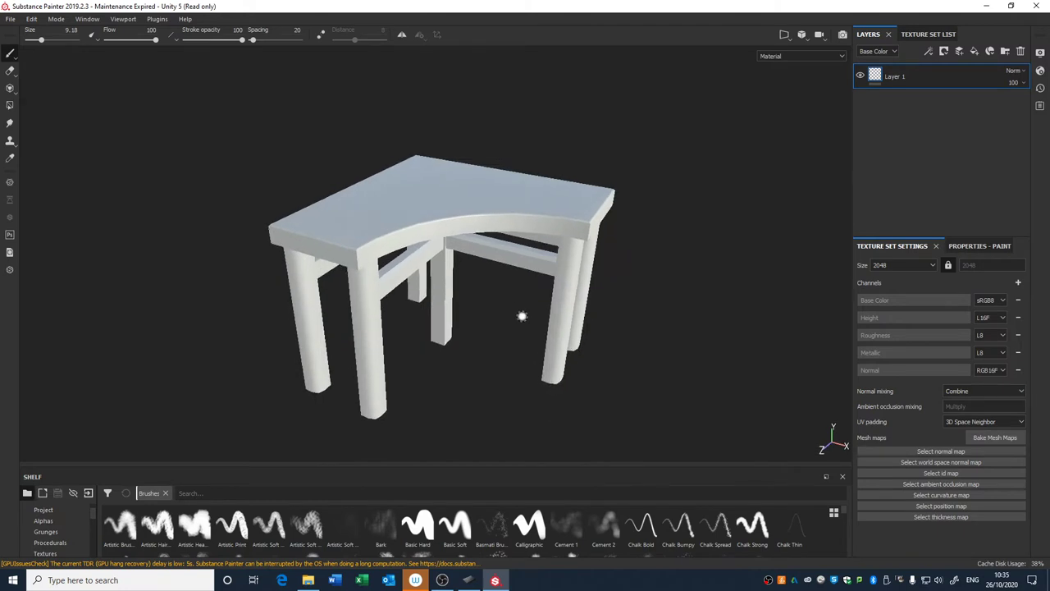
{"action": "mouse_move", "coordinate": [694, 347]}
{"action": "middle_mouse_down", "text": "alt"}
{"action": "mouse_move", "coordinate": [715, 282]}
{"action": "mouse_move", "coordinate": [713, 294]}
{"action": "middle_mouse_up", "text": "alt"}
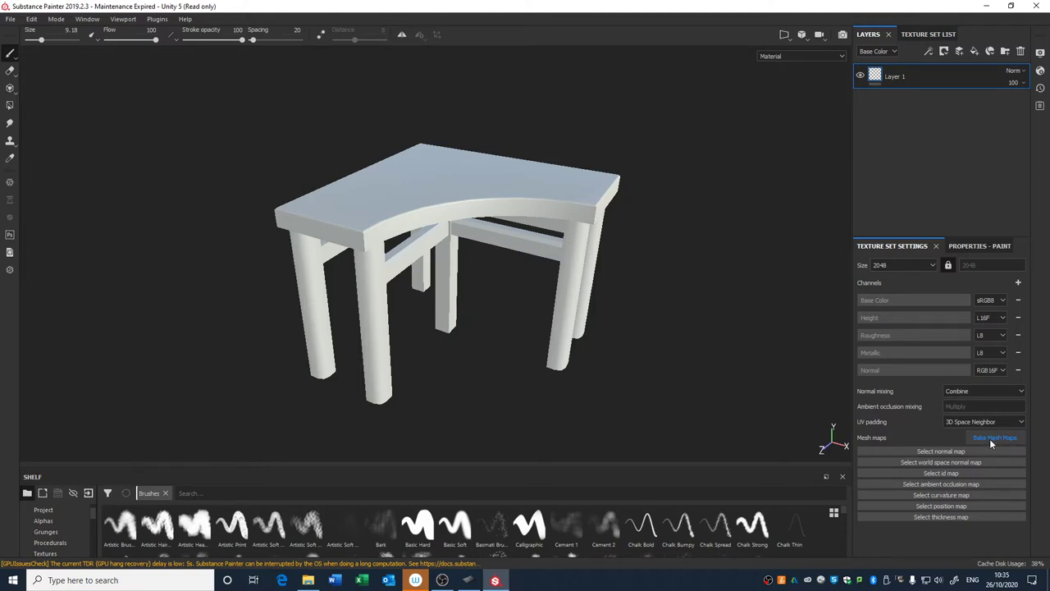
In the mesh map baking settings, use the low poly mesh as high poly and exclude Normal, ID, Ambient occlusion and Thickness.
{"action": "left_click", "coordinate": [989, 439]}
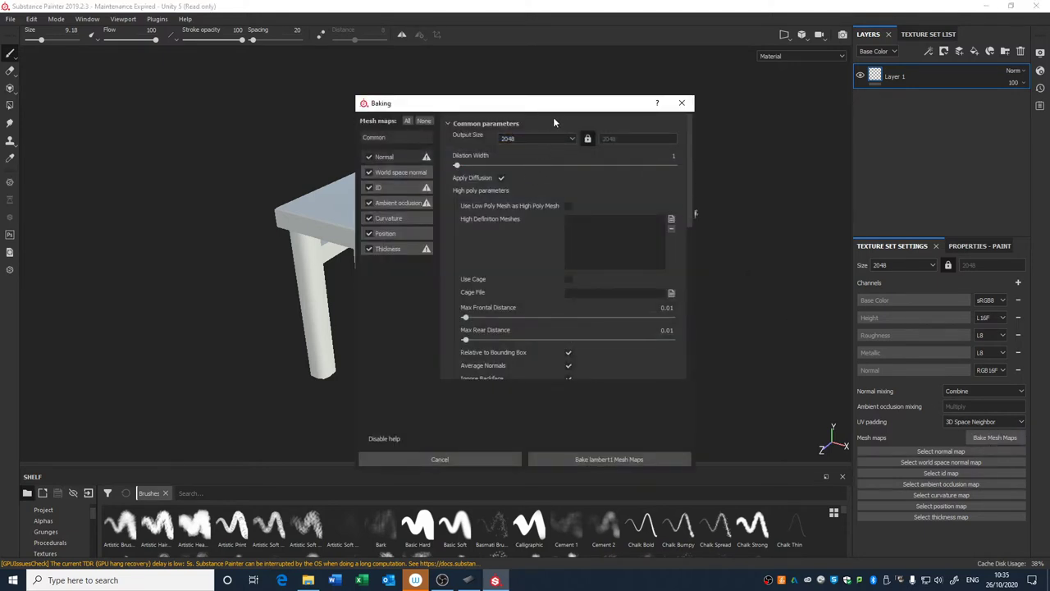
{"action": "left_click_drag", "start_coordinate": [556, 102], "coordinate": [743, 103]}
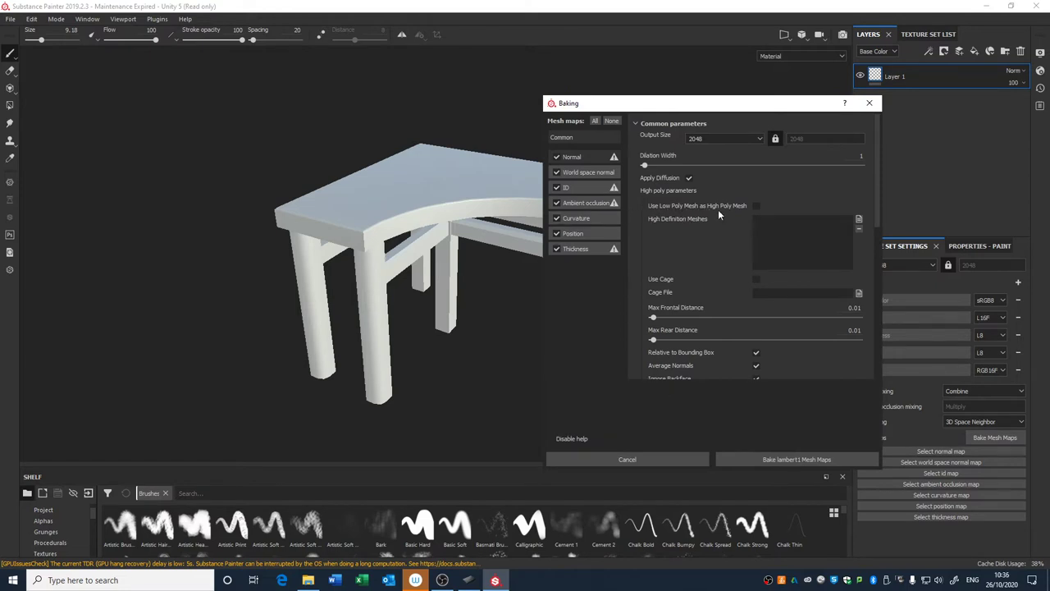
{"action": "left_click", "coordinate": [756, 206]}
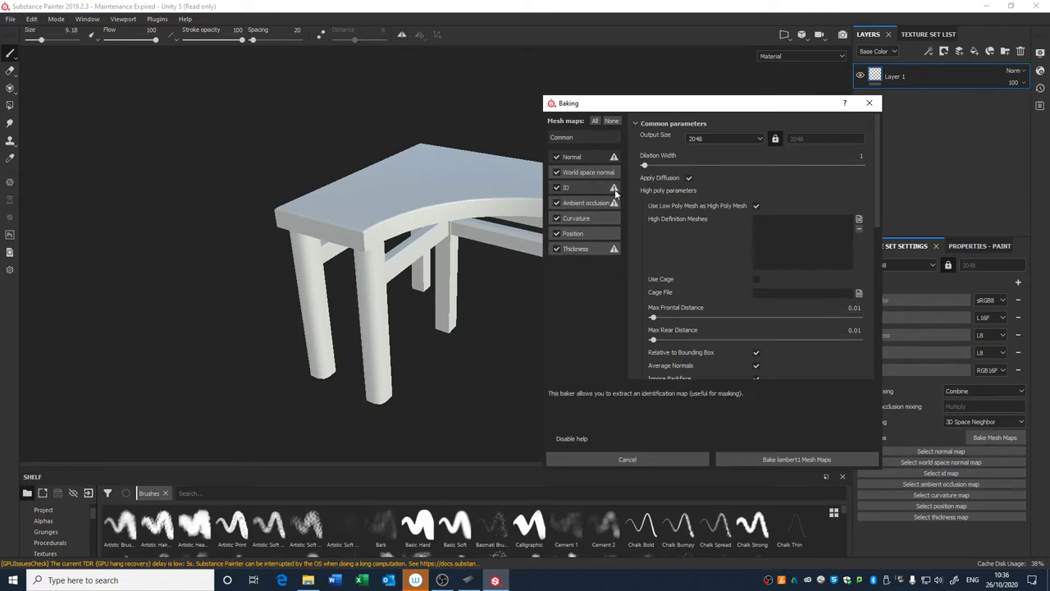
{"action": "left_click", "coordinate": [556, 187]}
{"action": "left_click", "coordinate": [556, 202]}
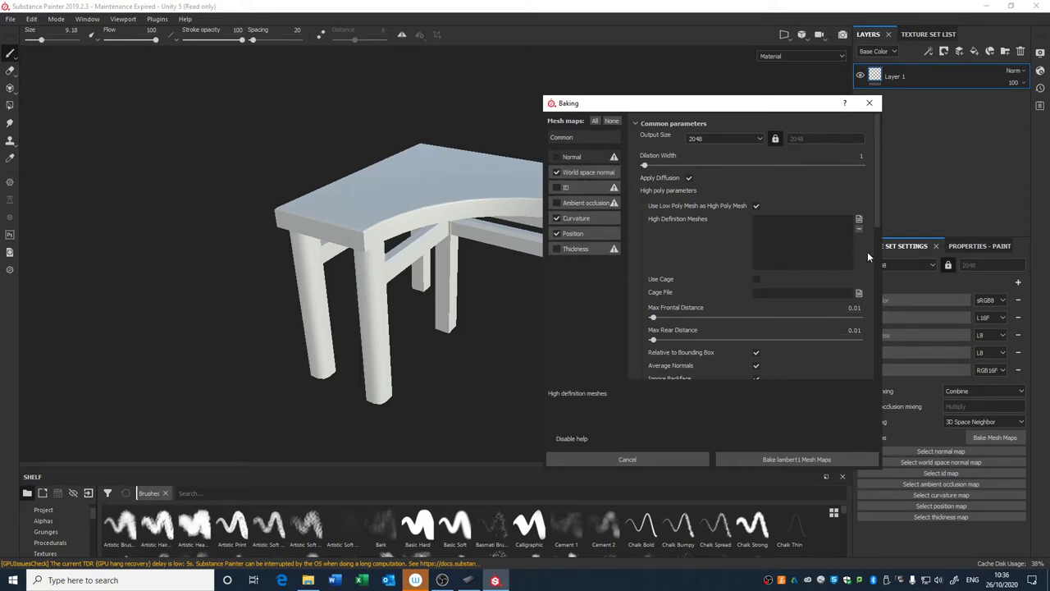
{"action": "mouse_move", "coordinate": [875, 218]}
{"action": "left_mouse_down"}
{"action": "mouse_move", "coordinate": [877, 286]}
{"action": "mouse_move", "coordinate": [867, 210]}
{"action": "left_mouse_up"}
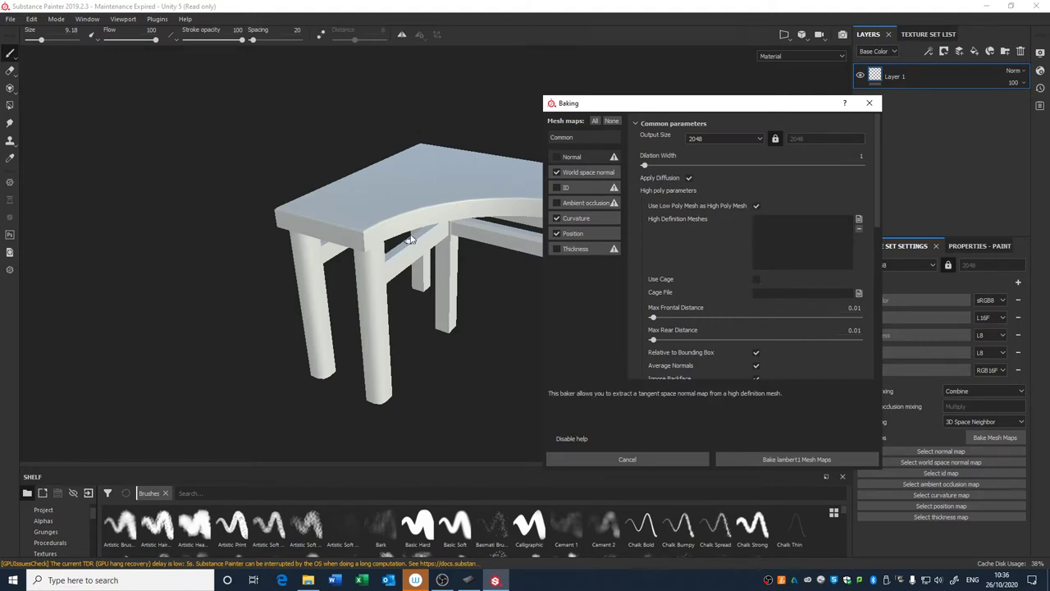
Look through the available output sizes for the baked maps and keep 2048.
{"action": "mouse_move", "coordinate": [505, 296]}
{"action": "left_mouse_down", "text": "alt"}
{"action": "mouse_move", "coordinate": [500, 266]}
{"action": "mouse_move", "coordinate": [476, 287]}
{"action": "mouse_move", "coordinate": [478, 305]}
{"action": "mouse_move", "coordinate": [497, 303]}
{"action": "left_mouse_up", "text": "alt"}
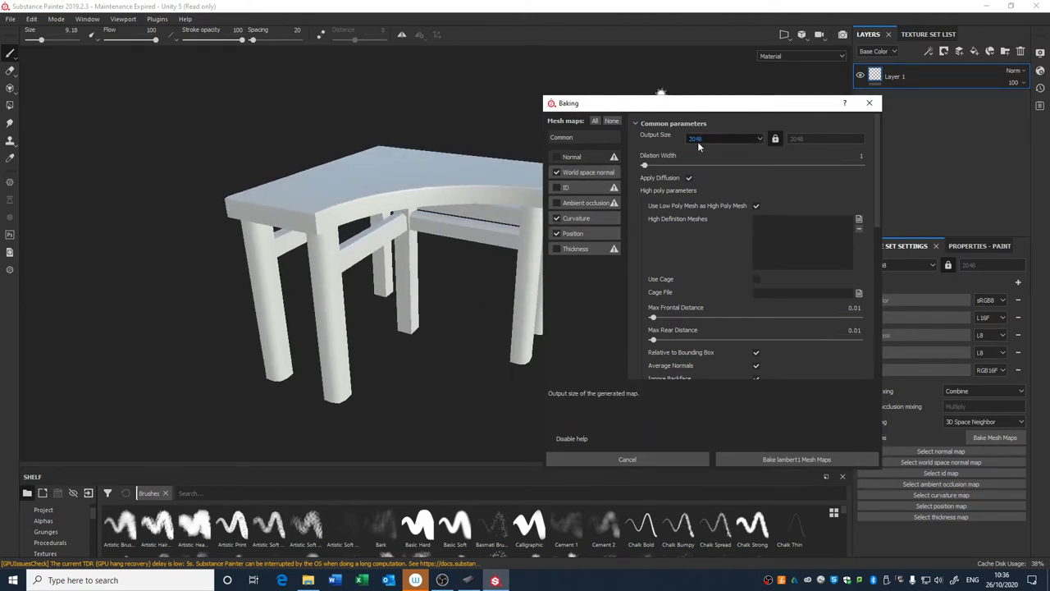
{"action": "left_click_drag", "start_coordinate": [707, 105], "coordinate": [684, 121]}
{"action": "left_click", "coordinate": [676, 156]}
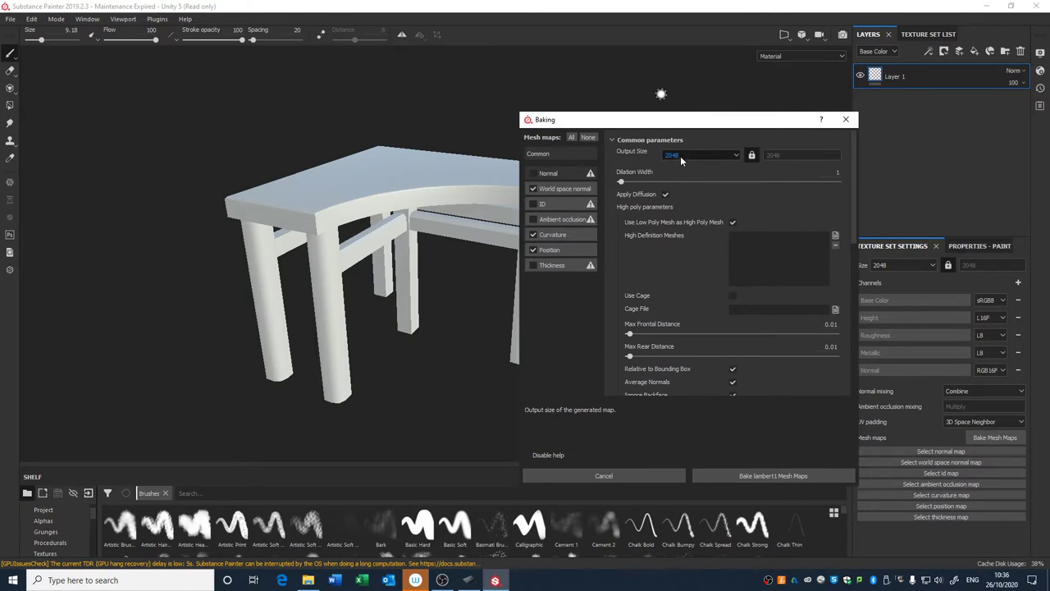
{"action": "left_click", "coordinate": [680, 156]}
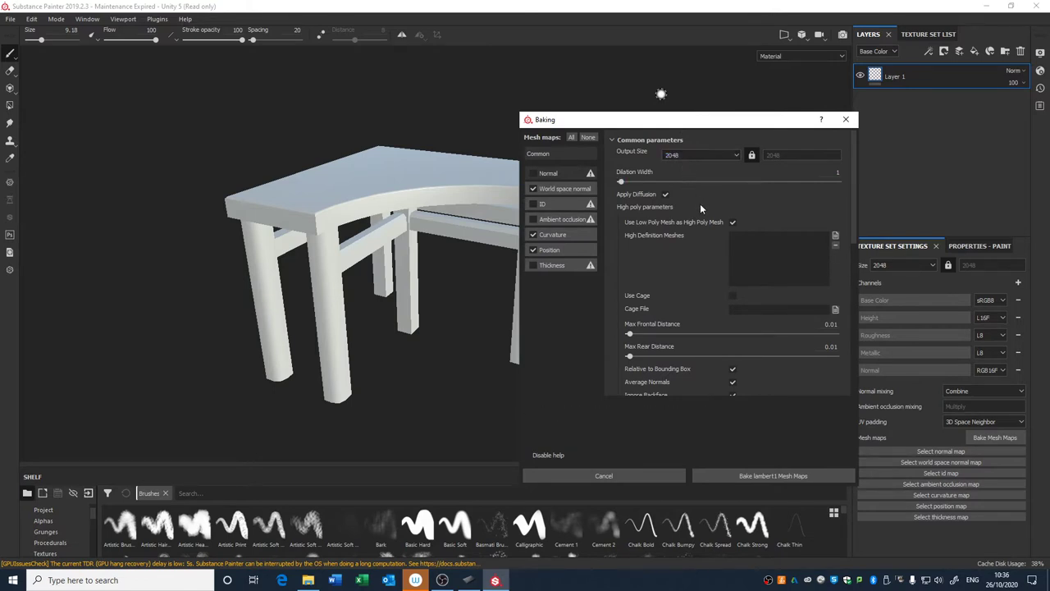
{"action": "left_click", "coordinate": [685, 156]}
{"action": "left_click", "coordinate": [688, 157]}
{"action": "left_click", "coordinate": [682, 154]}
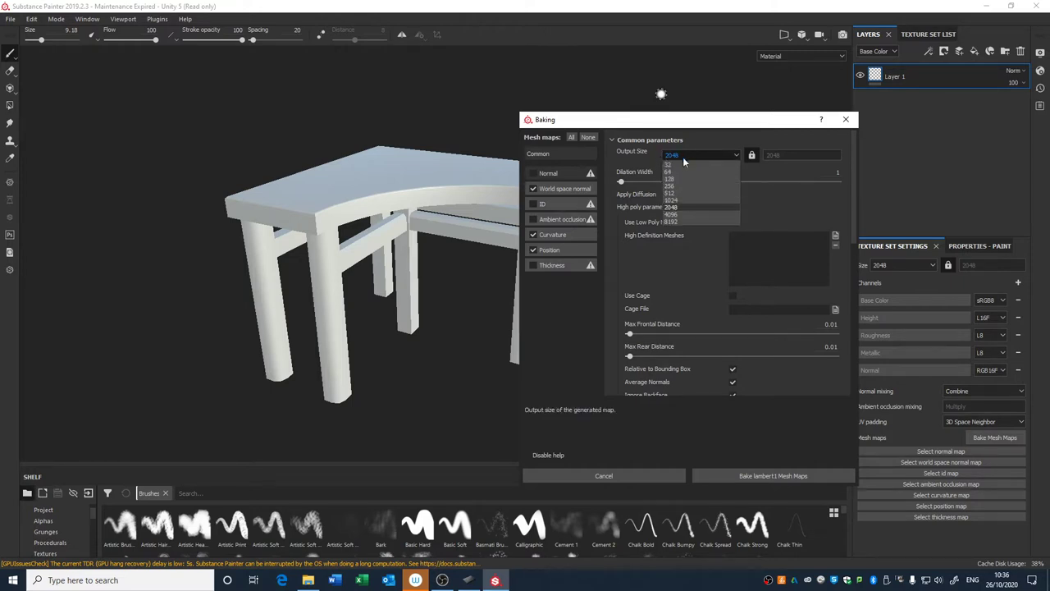
{"action": "left_click", "coordinate": [679, 154]}
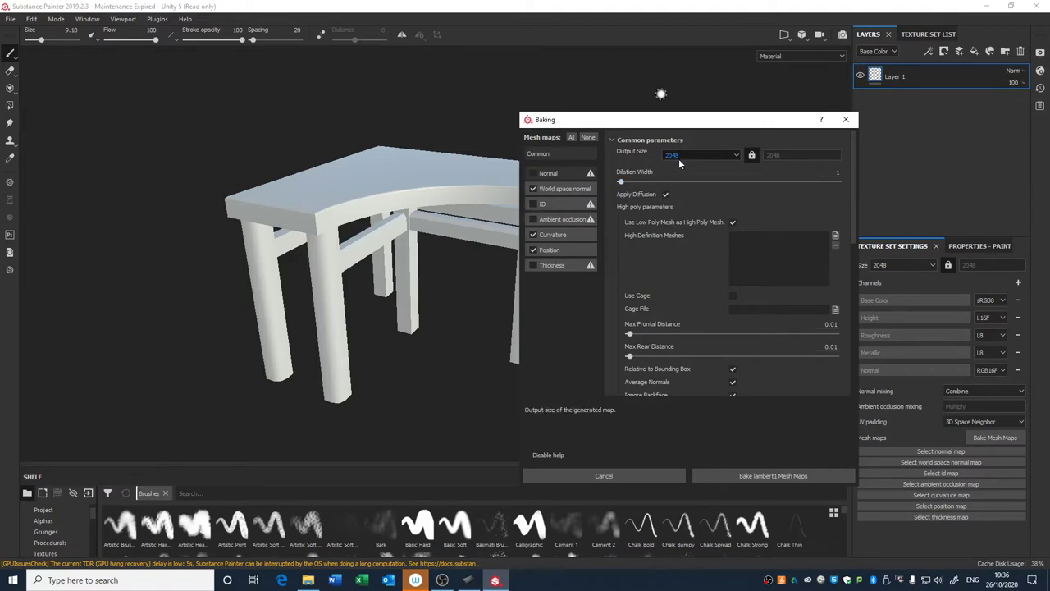
{"action": "left_click", "coordinate": [679, 156]}
{"action": "left_click", "coordinate": [678, 205]}
{"action": "left_click", "coordinate": [679, 156]}
{"action": "left_click", "coordinate": [681, 212]}
Bake the lambert1 world space normal, curvature and position maps, and close the baking report.
{"action": "left_click_drag", "start_coordinate": [491, 285], "coordinate": [514, 343], "text": "alt"}
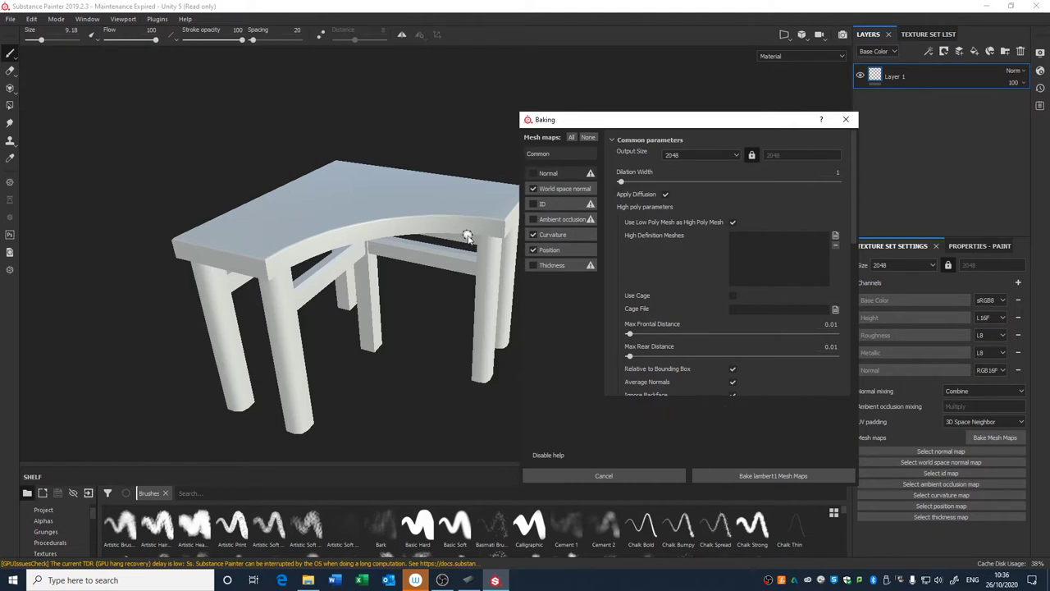
{"action": "left_click_drag", "start_coordinate": [468, 235], "coordinate": [513, 197], "text": "alt"}
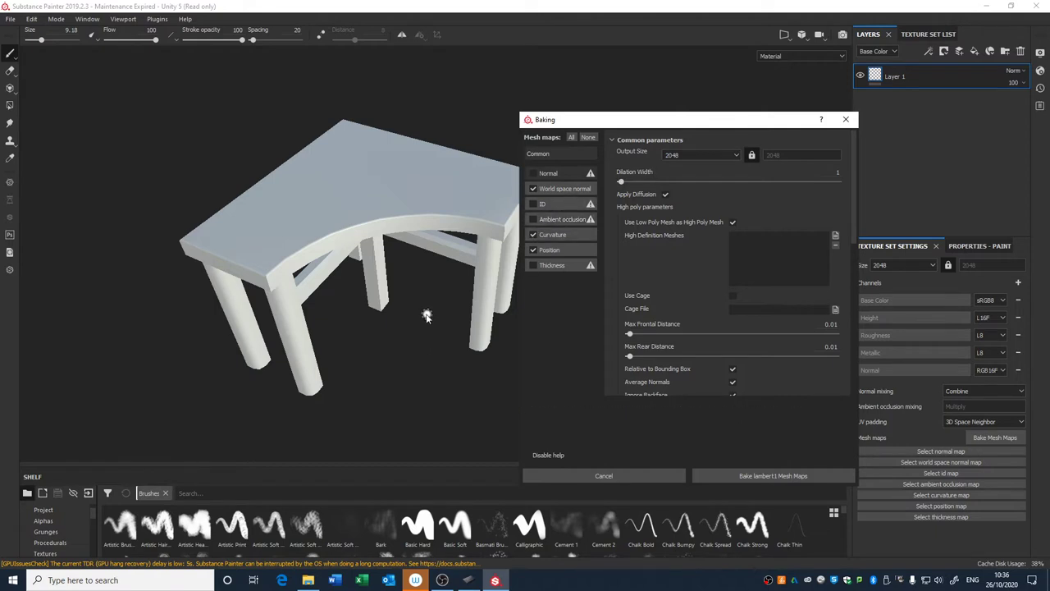
{"action": "left_click_drag", "start_coordinate": [406, 340], "coordinate": [463, 296], "text": "alt"}
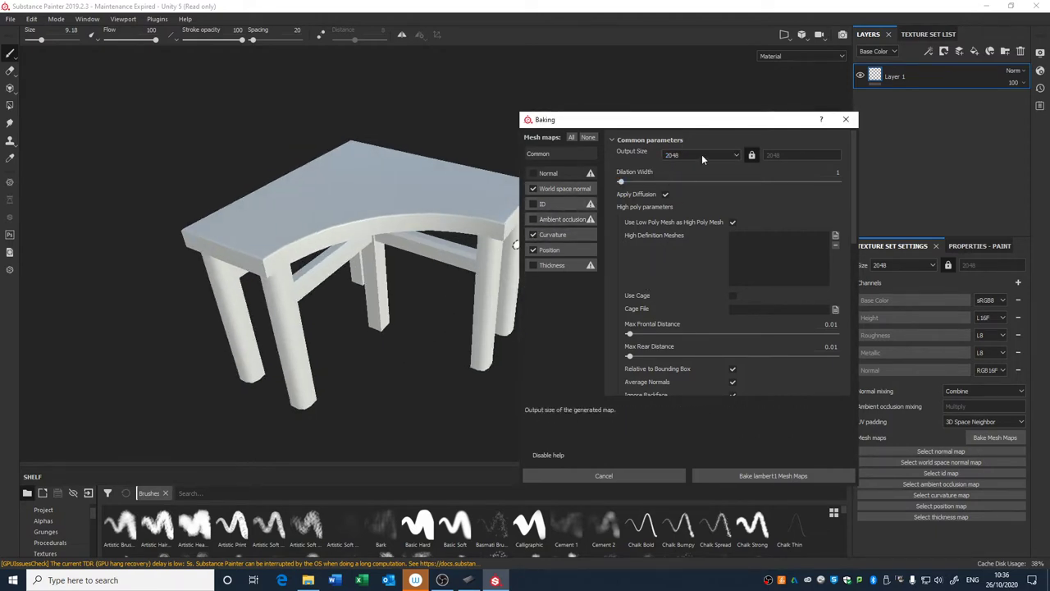
{"action": "left_click_drag", "start_coordinate": [702, 125], "coordinate": [689, 107]}
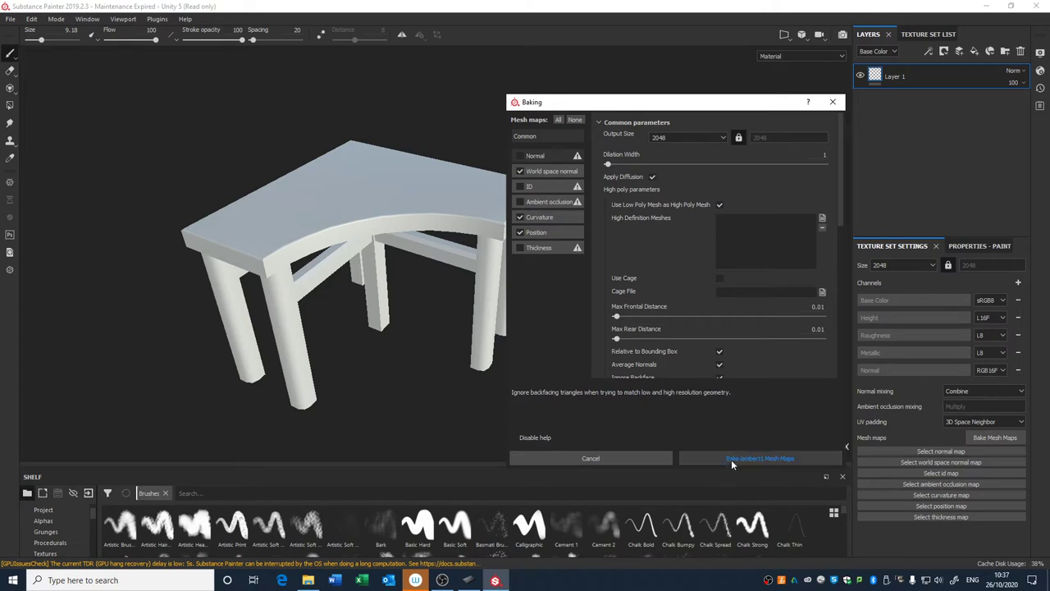
{"action": "left_click", "coordinate": [770, 458]}
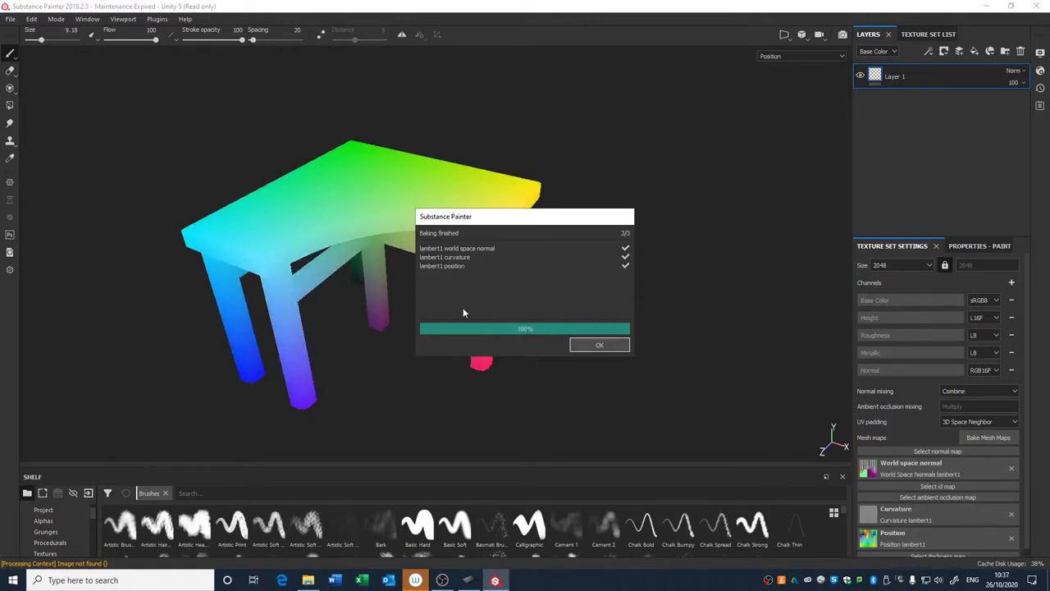
{"action": "left_click", "coordinate": [599, 347]}
{"action": "left_click", "coordinate": [596, 349]}
Bring up the paint properties and paint white freehand test strokes across the tabletop on Layer 1.
{"action": "left_click_drag", "start_coordinate": [638, 333], "coordinate": [599, 255], "text": "alt"}
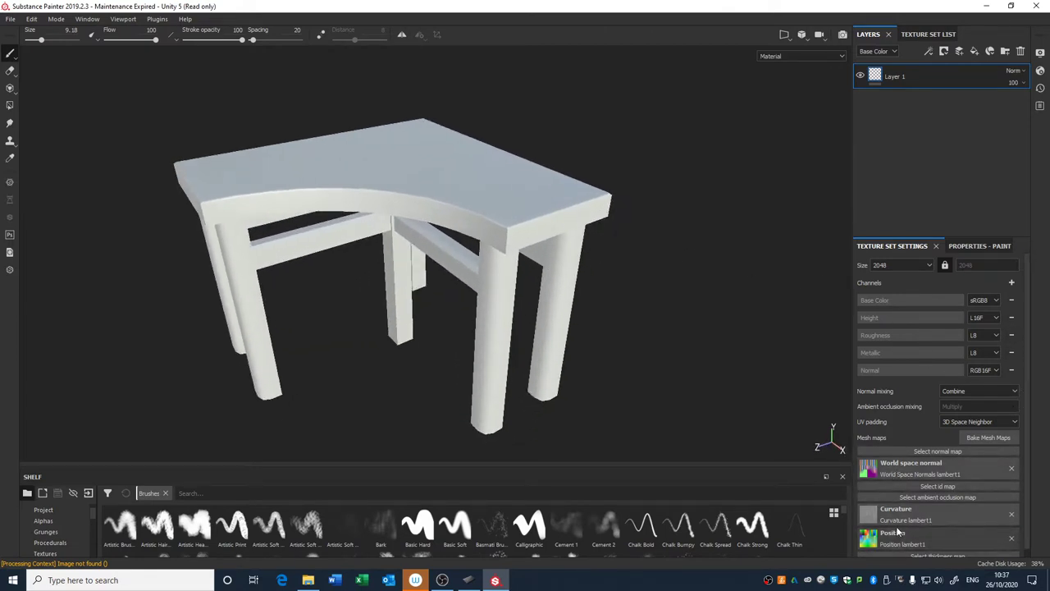
{"action": "left_click_drag", "start_coordinate": [729, 369], "coordinate": [713, 388], "text": "alt"}
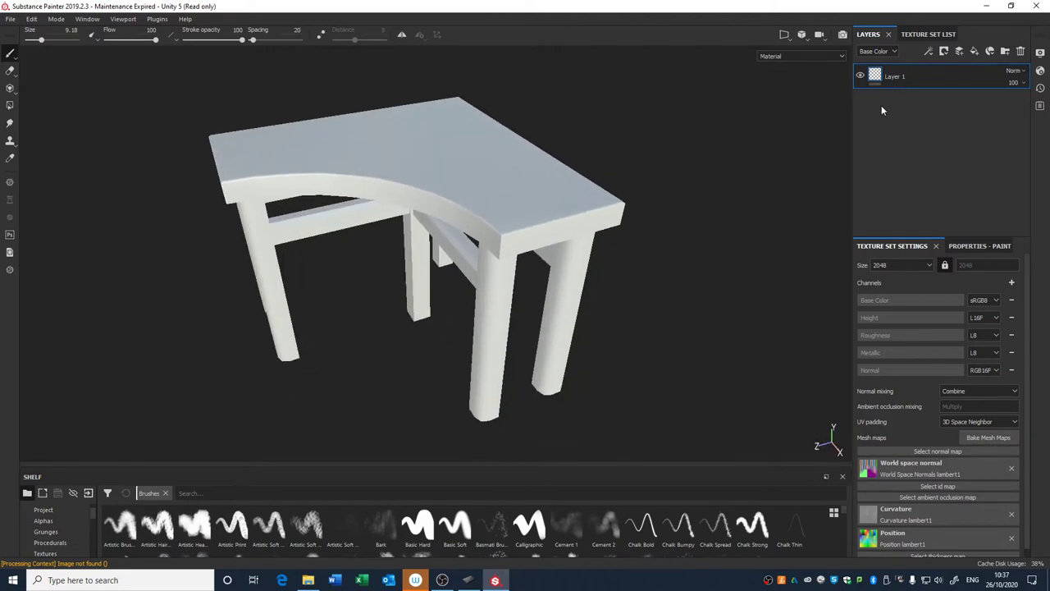
{"action": "left_click", "coordinate": [968, 246]}
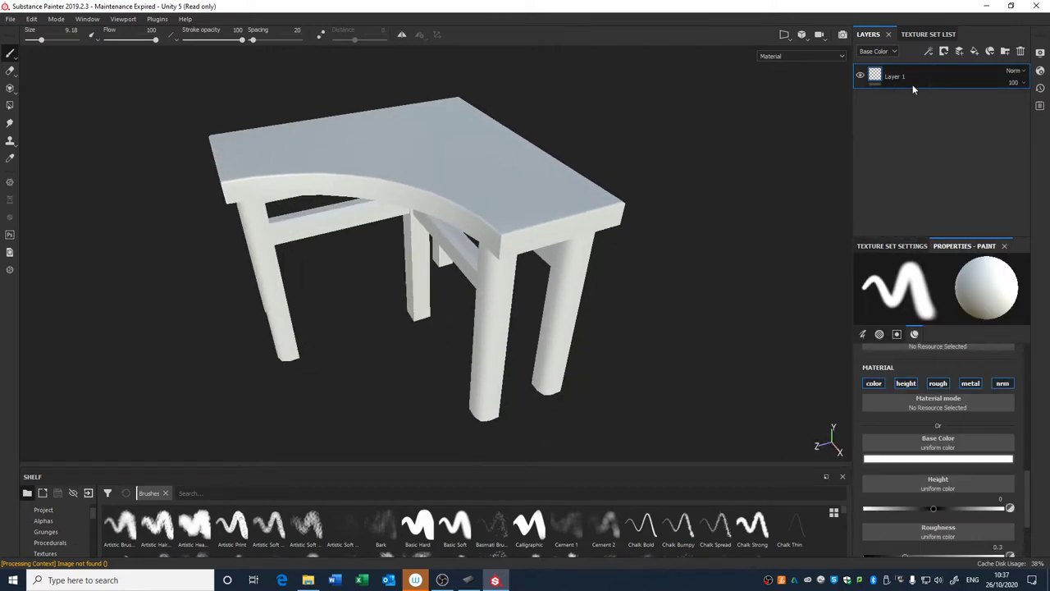
{"action": "left_click_drag", "start_coordinate": [765, 148], "coordinate": [691, 165], "text": "alt"}
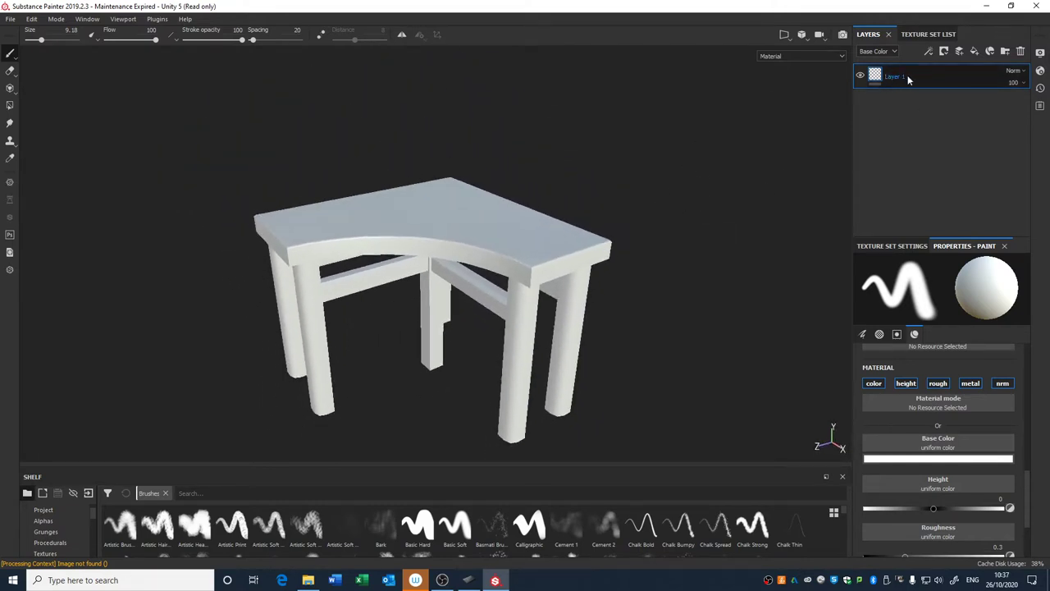
{"action": "mouse_move", "coordinate": [532, 221]}
{"action": "left_mouse_down"}
{"action": "mouse_move", "coordinate": [526, 246]}
{"action": "mouse_move", "coordinate": [562, 263]}
{"action": "mouse_move", "coordinate": [499, 223]}
{"action": "mouse_move", "coordinate": [534, 261]}
{"action": "mouse_move", "coordinate": [561, 267]}
{"action": "left_mouse_up"}
{"action": "key", "text": "ctrl+z"}
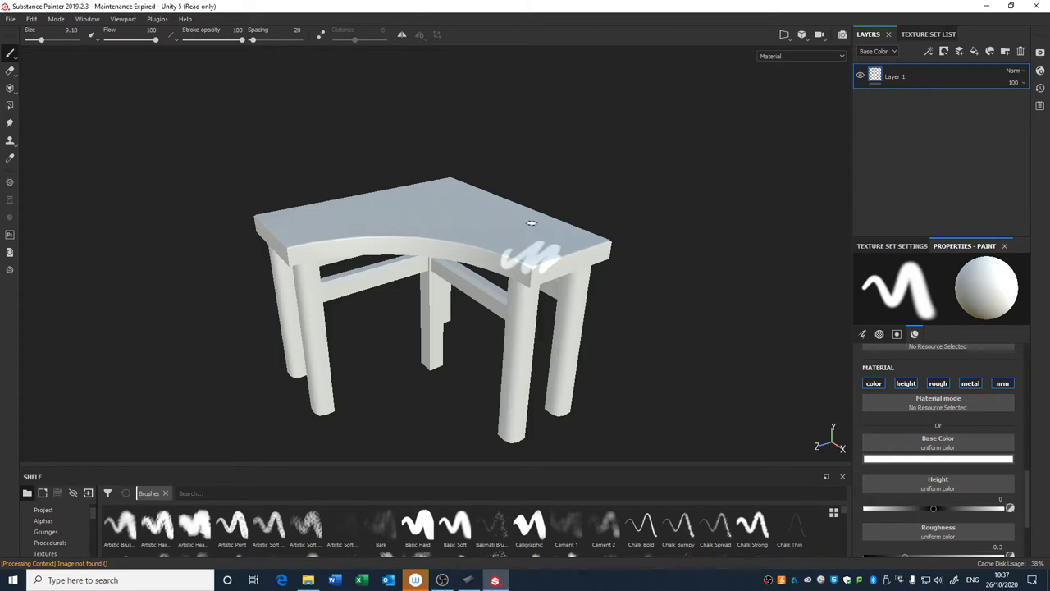
{"action": "mouse_move", "coordinate": [490, 222]}
{"action": "left_mouse_down"}
{"action": "mouse_move", "coordinate": [447, 228]}
{"action": "mouse_move", "coordinate": [490, 247]}
{"action": "left_mouse_up"}
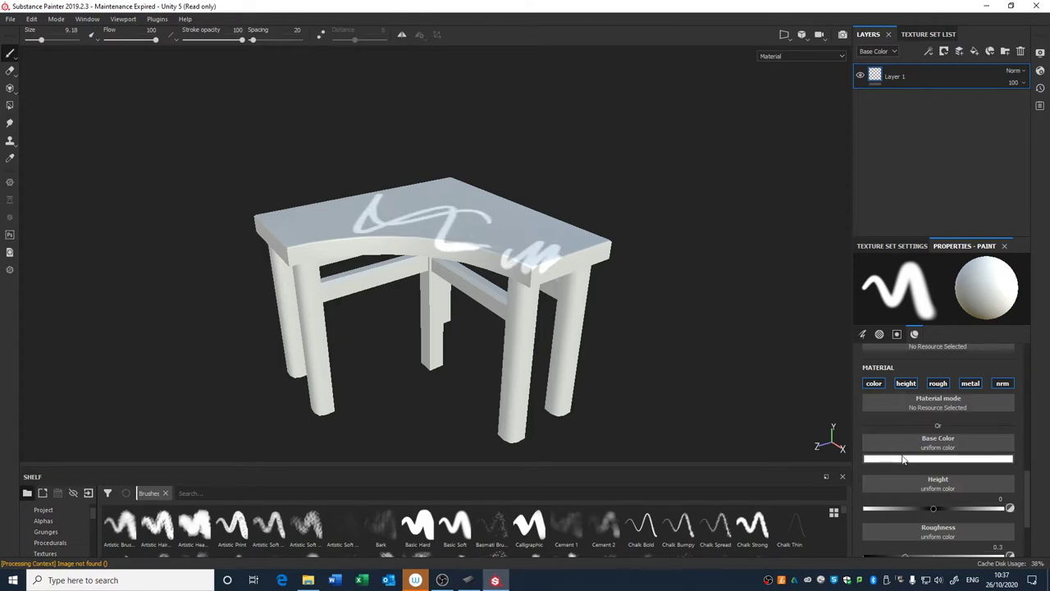
Set the brush's base color to red and delete Layer 1 with its white strokes.
{"action": "left_click", "coordinate": [938, 459]}
{"action": "left_click_drag", "start_coordinate": [931, 381], "coordinate": [953, 359]}
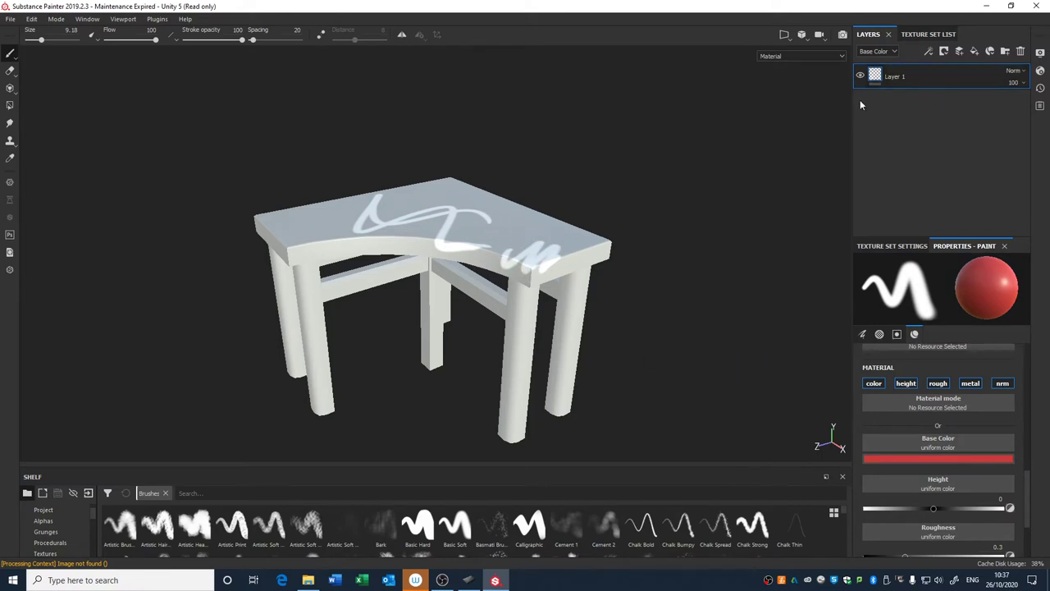
{"action": "left_click", "coordinate": [1020, 51]}
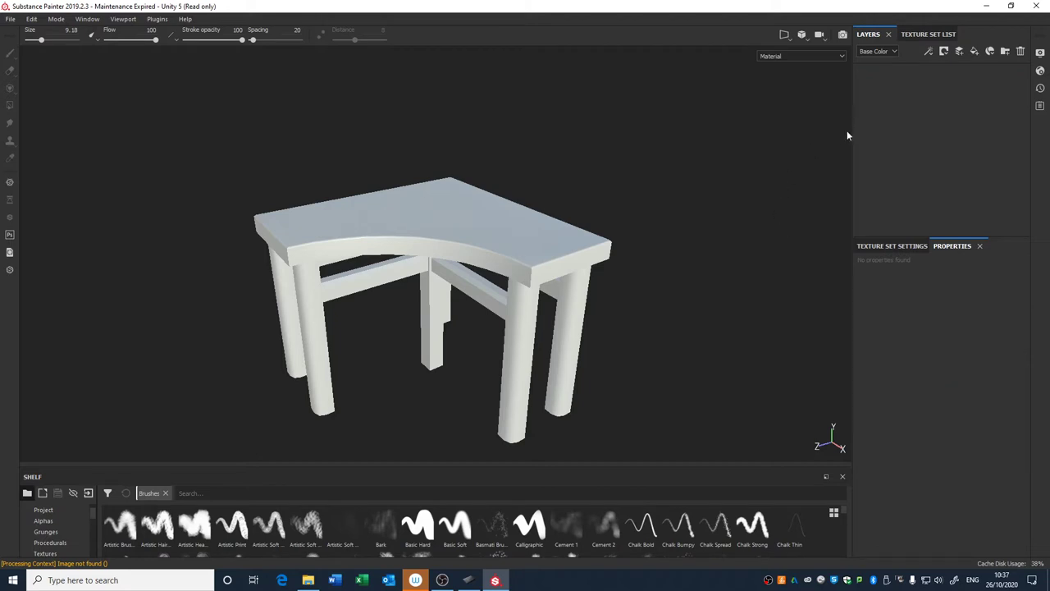
Try a red brush stroke on the tabletop in a new paint layer, and delete that layer.
{"action": "left_click", "coordinate": [963, 55]}
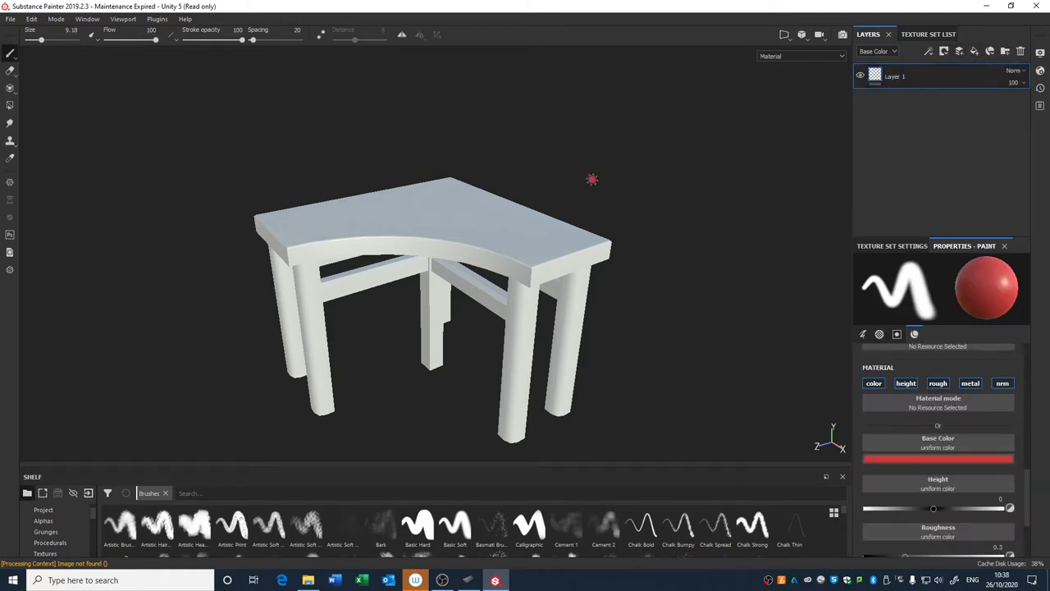
{"action": "left_click_drag", "start_coordinate": [501, 221], "coordinate": [451, 236]}
{"action": "left_click", "coordinate": [1021, 51]}
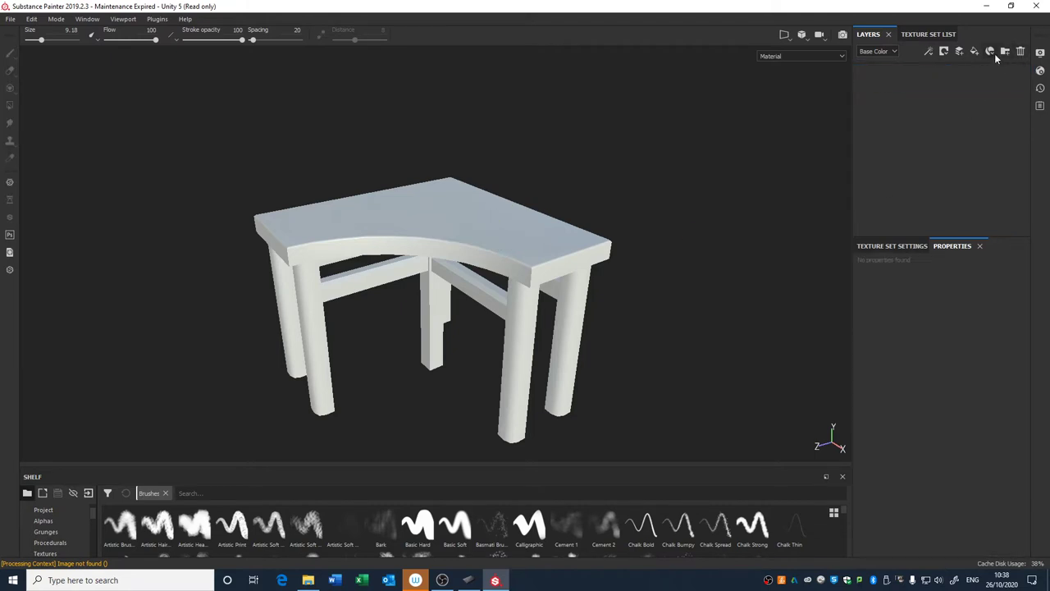
Add a folder to the empty layer stack and rename it Base Colours.
{"action": "left_click", "coordinate": [1007, 53]}
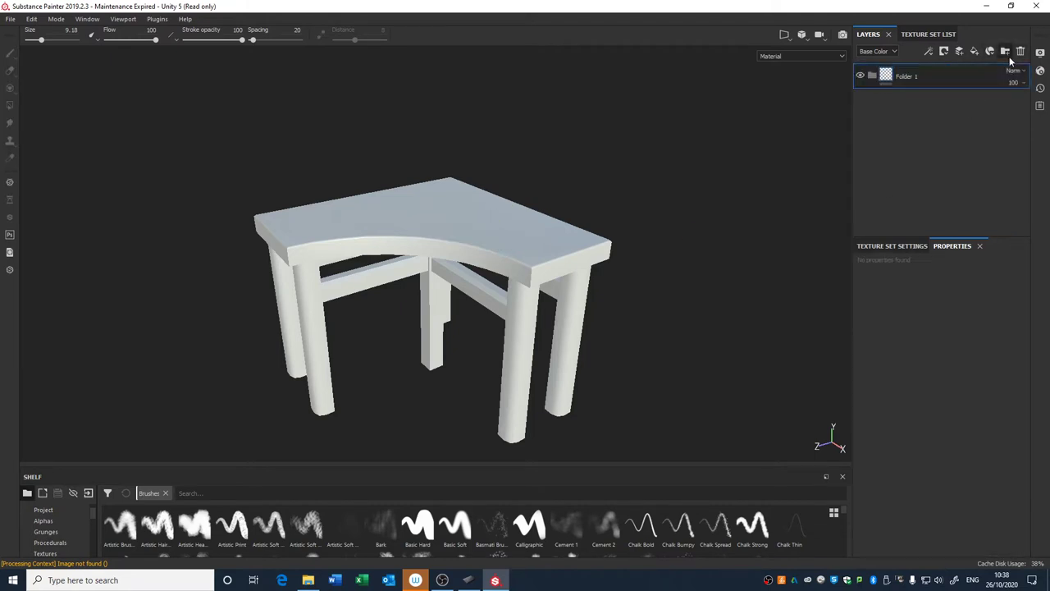
{"action": "double_click", "coordinate": [905, 77]}
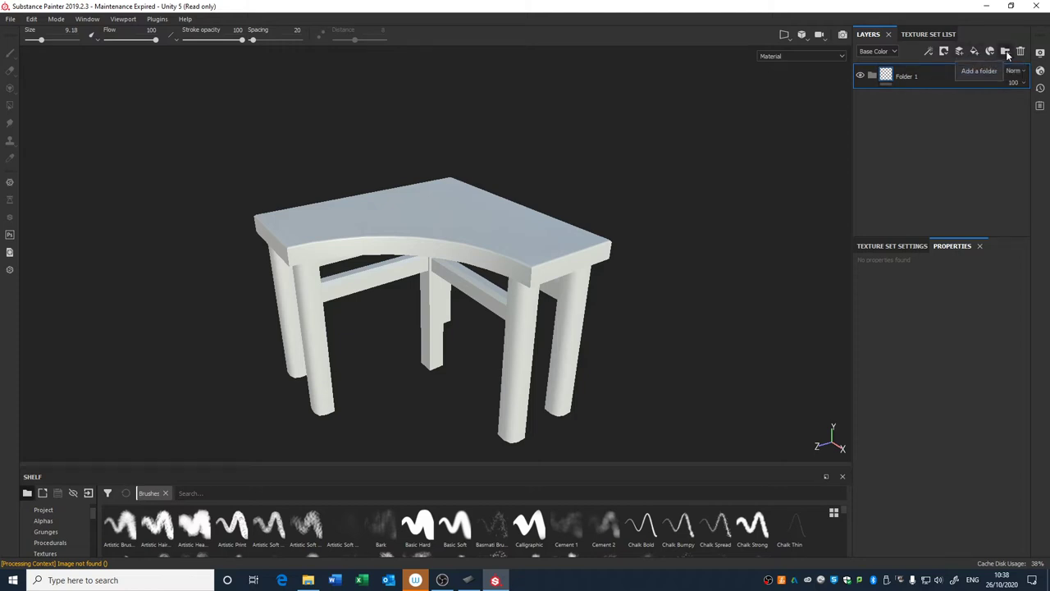
{"action": "right_click", "coordinate": [970, 81]}
{"action": "left_click", "coordinate": [899, 75]}
{"action": "double_click", "coordinate": [904, 78]}
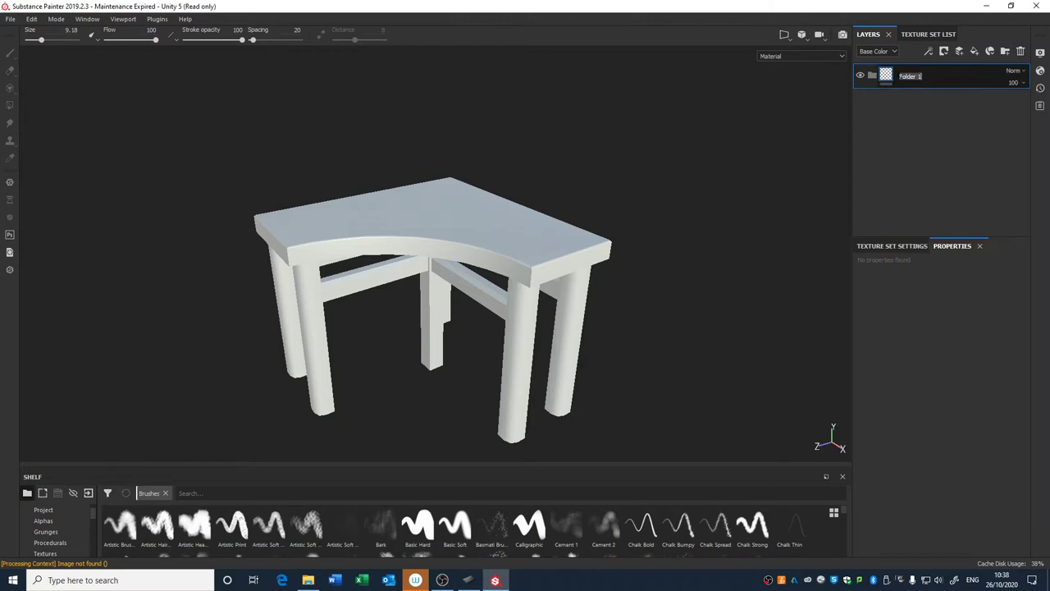
{"action": "type", "text": "Sa"}
{"action": "key", "text": "Return"}
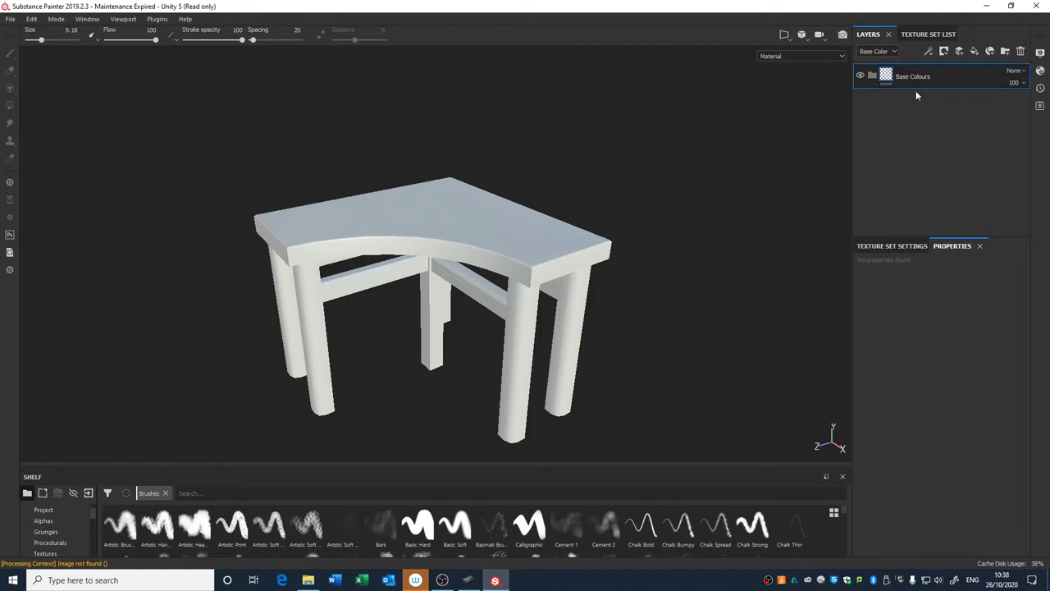
Add a fill layer inside the Base Colours folder and look over its fill and material properties.
{"action": "left_click", "coordinate": [971, 55]}
{"action": "left_click_drag", "start_coordinate": [886, 77], "coordinate": [905, 110]}
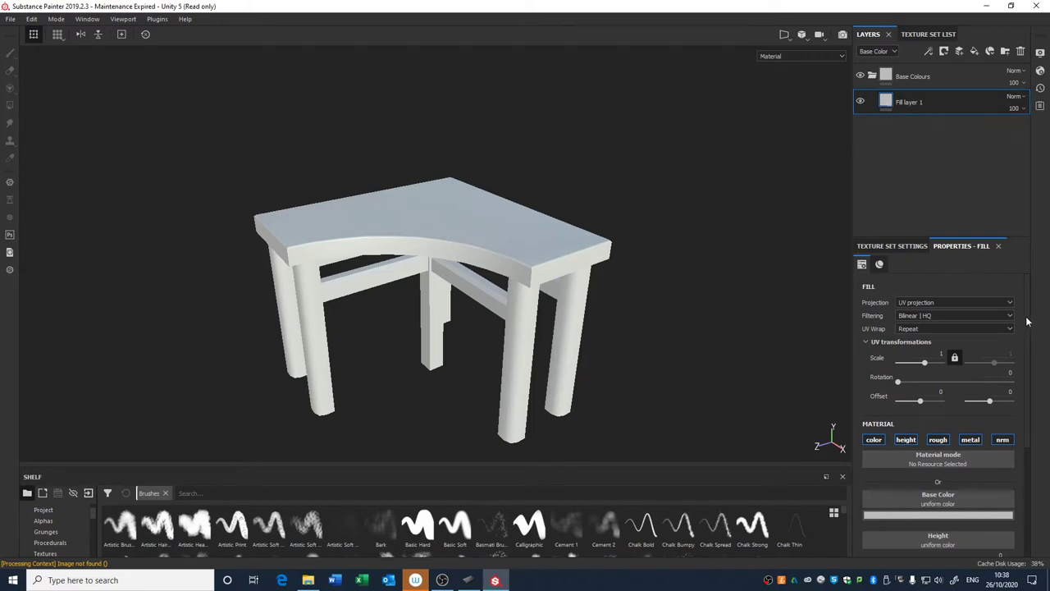
{"action": "scroll", "coordinate": [927, 283], "scroll_direction": "down", "scroll_amount": 3}
{"action": "scroll", "coordinate": [911, 296], "scroll_direction": "up", "scroll_amount": 3}
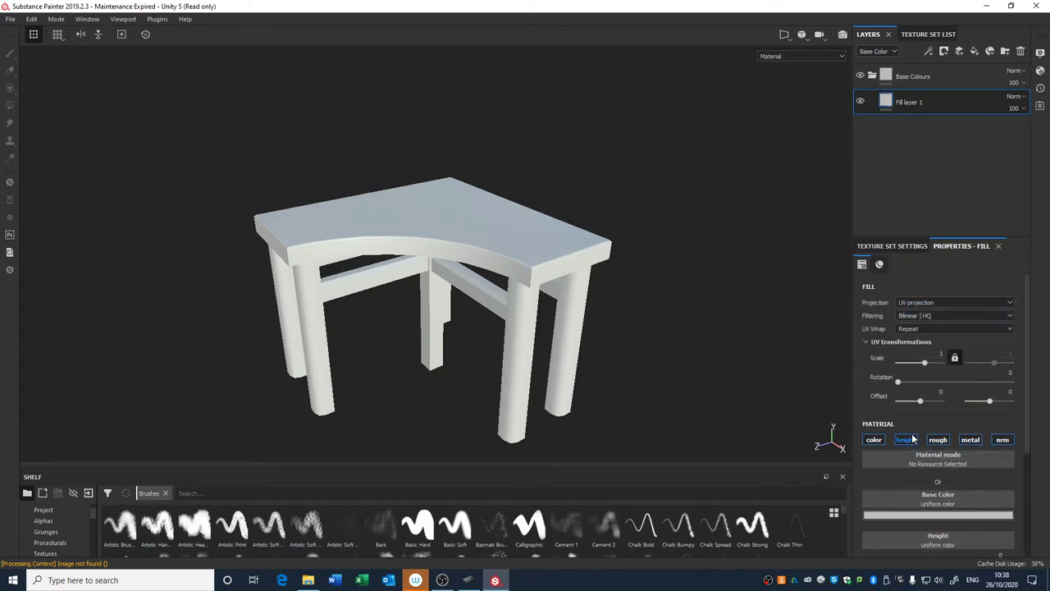
{"action": "left_click_drag", "start_coordinate": [744, 311], "coordinate": [833, 342], "text": "alt"}
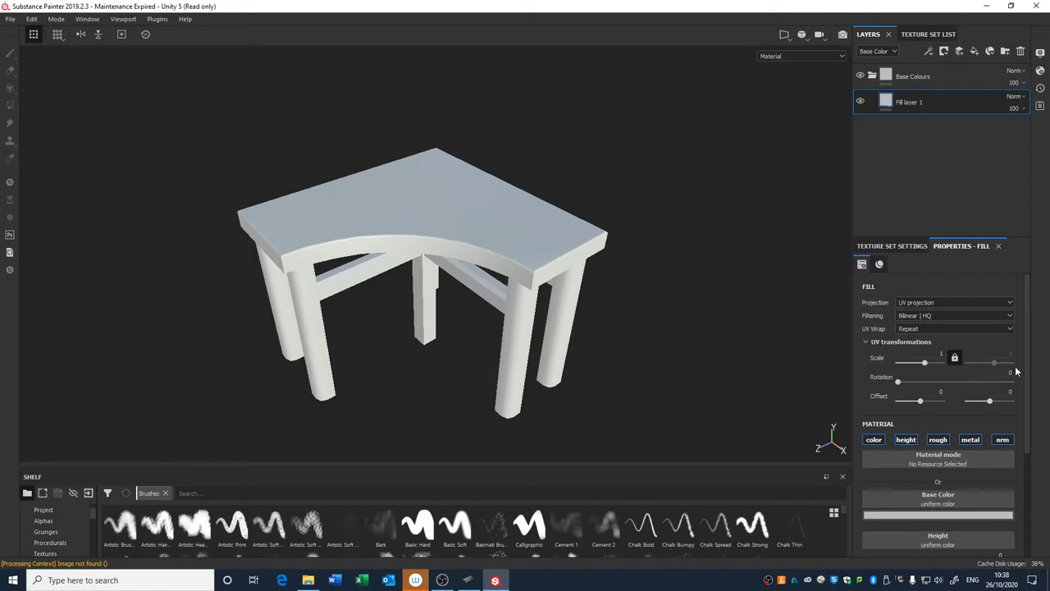
Review Fill layer 1's material settings and set its base color to a muted red (R 0.493, G 0.141, B 0.141).
{"action": "scroll", "coordinate": [1016, 372], "scroll_direction": "down", "scroll_amount": 3}
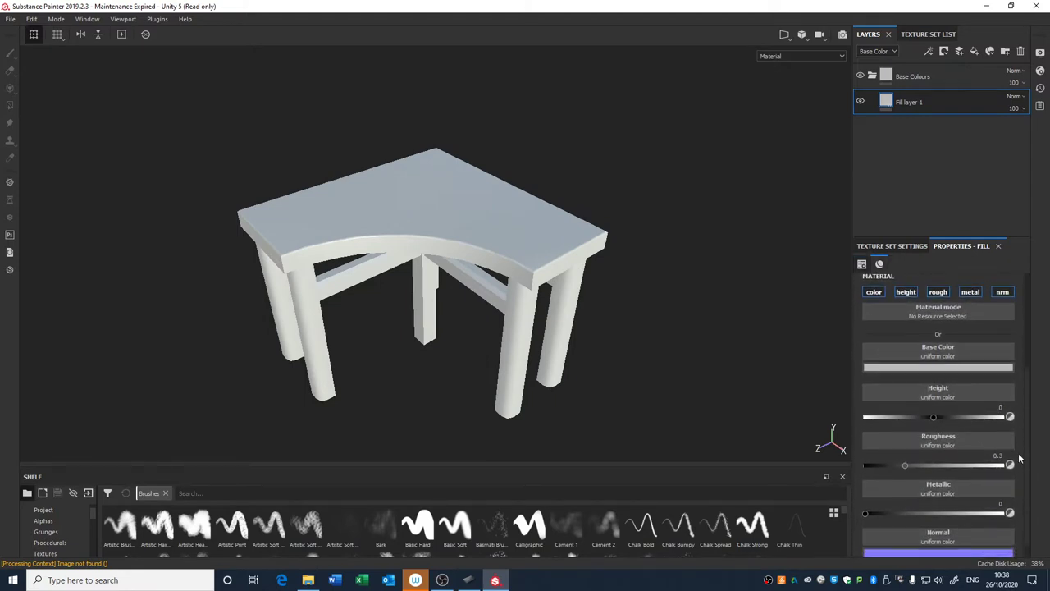
{"action": "scroll", "coordinate": [1020, 460], "scroll_direction": "down", "scroll_amount": 1}
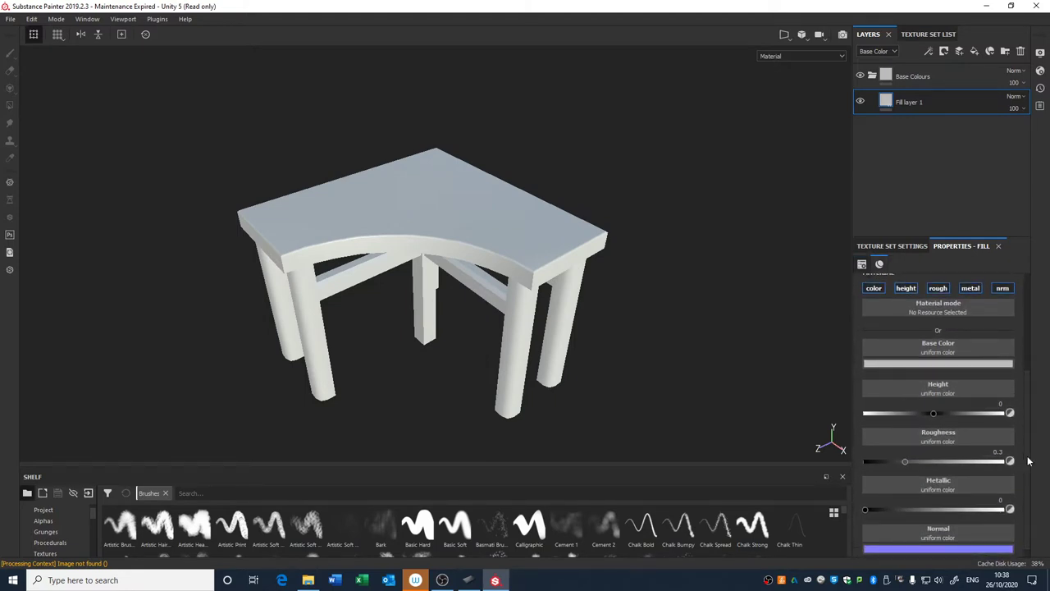
{"action": "scroll", "coordinate": [952, 429], "scroll_direction": "down", "scroll_amount": 1}
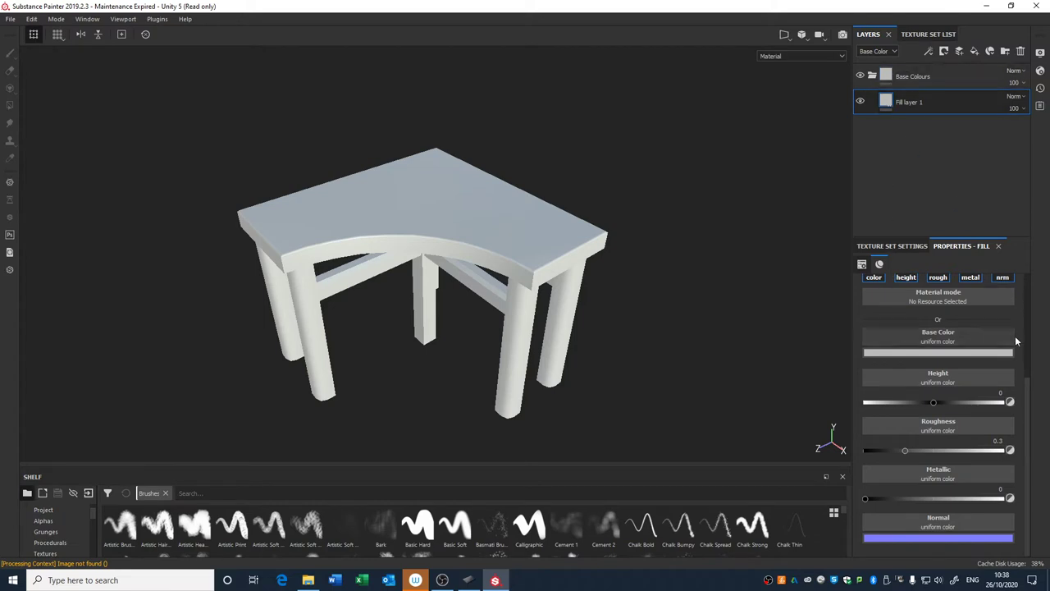
{"action": "scroll", "coordinate": [1028, 391], "scroll_direction": "up", "scroll_amount": 1}
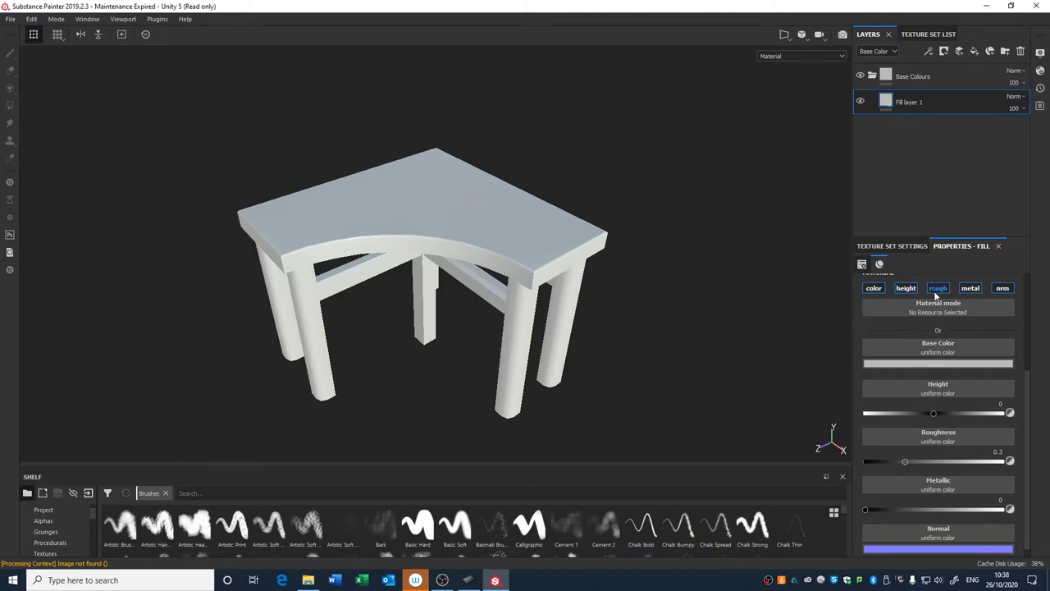
{"action": "left_click", "coordinate": [923, 363]}
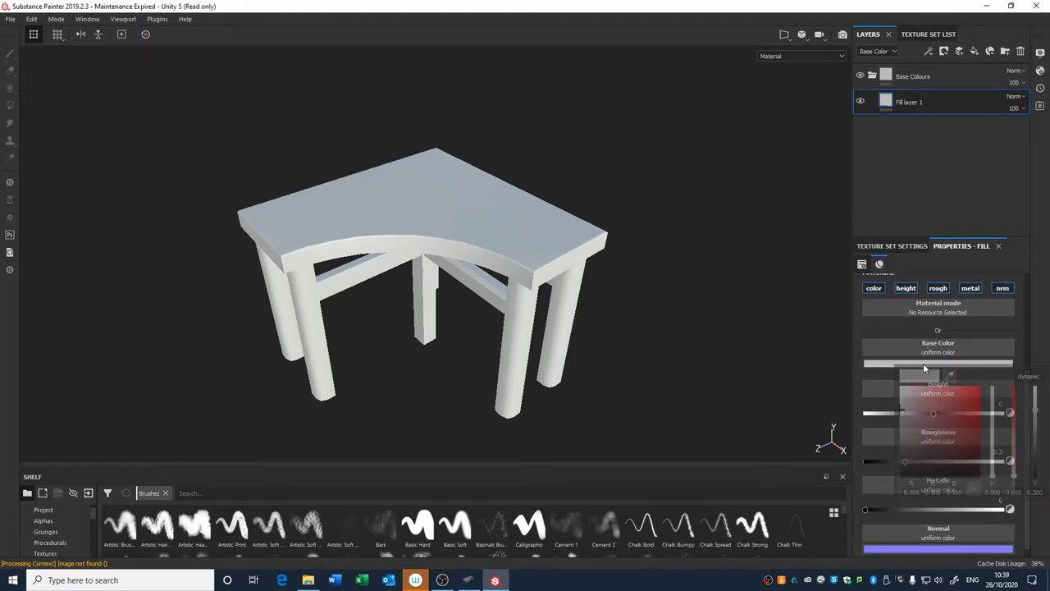
{"action": "left_click", "coordinate": [950, 418]}
{"action": "left_click_drag", "start_coordinate": [950, 415], "coordinate": [933, 411]}
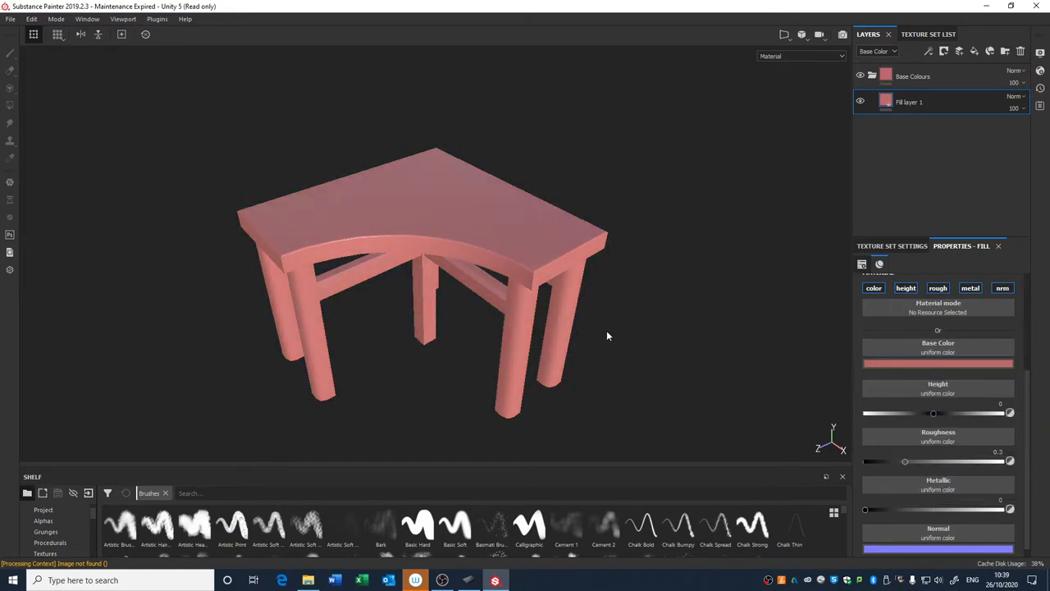
Set Fill layer 1's roughness to about 0.27 with metallic at 0, and check the surface on the table.
{"action": "scroll", "coordinate": [906, 426], "scroll_direction": "down", "scroll_amount": 1}
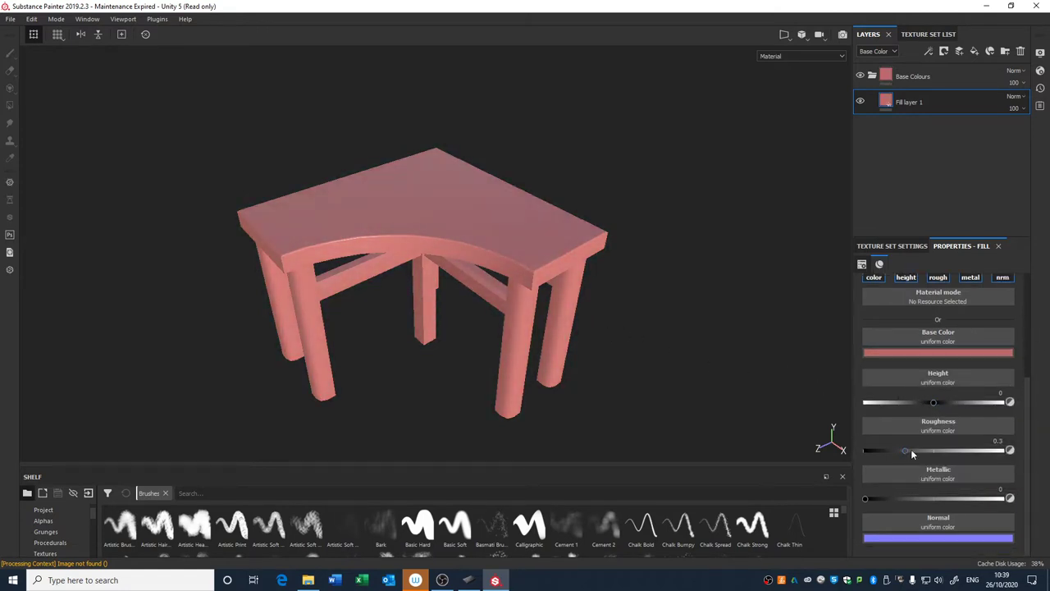
{"action": "mouse_move", "coordinate": [907, 450]}
{"action": "left_mouse_down"}
{"action": "mouse_move", "coordinate": [962, 454]}
{"action": "mouse_move", "coordinate": [884, 453]}
{"action": "mouse_move", "coordinate": [902, 456]}
{"action": "left_mouse_up"}
{"action": "left_click_drag", "start_coordinate": [886, 497], "coordinate": [849, 489]}
{"action": "left_click_drag", "start_coordinate": [718, 366], "coordinate": [703, 340], "text": "alt"}
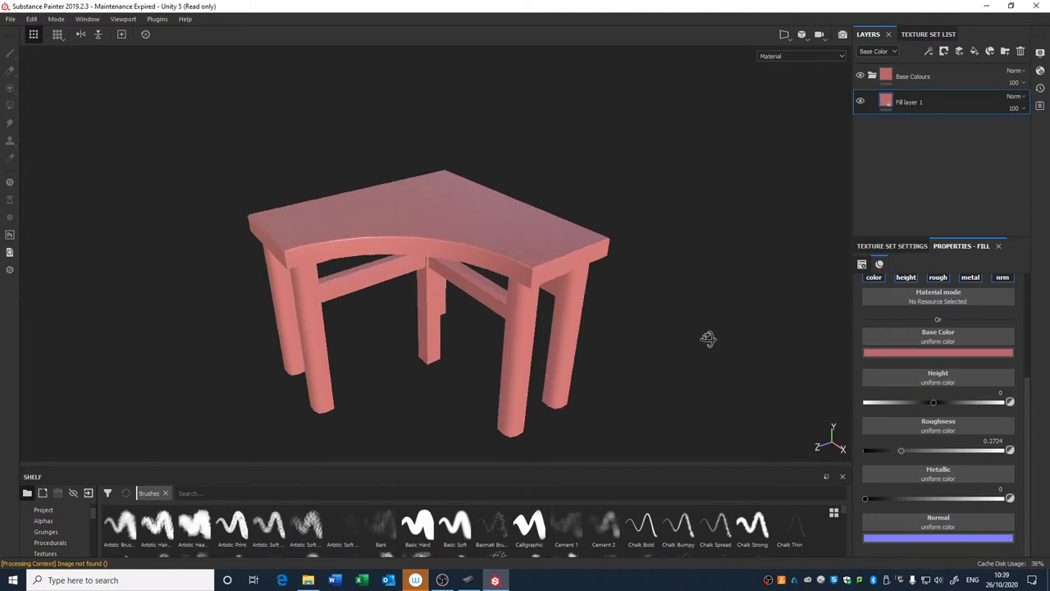
Disable the height, roughness, metallic and normal channels of Fill layer 1, leaving only color active.
{"action": "scroll", "coordinate": [1028, 385], "scroll_direction": "up", "scroll_amount": 5}
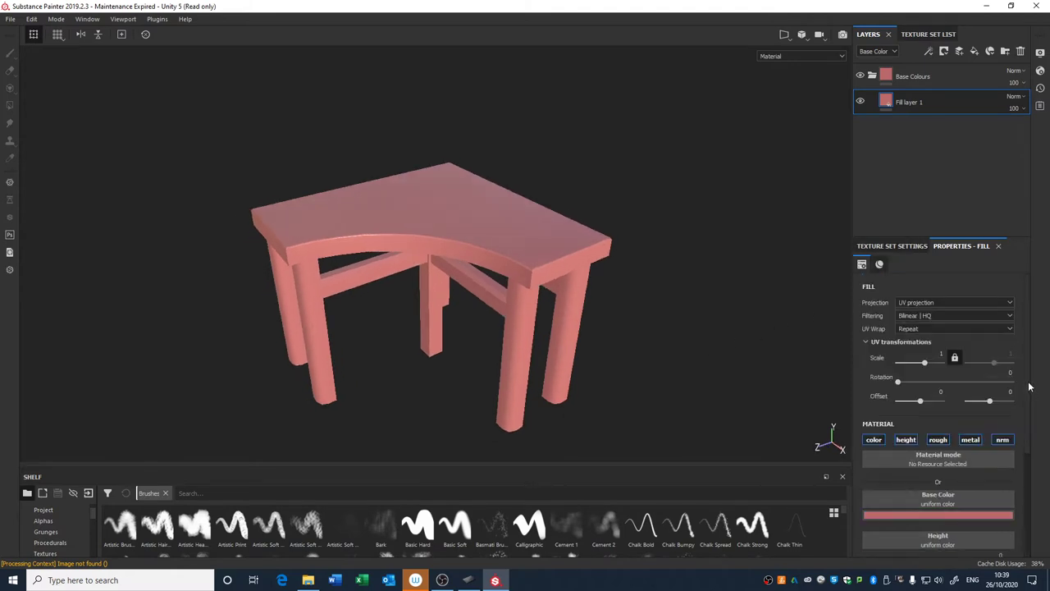
{"action": "scroll", "coordinate": [1029, 385], "scroll_direction": "down", "scroll_amount": 5}
{"action": "left_click", "coordinate": [906, 280]}
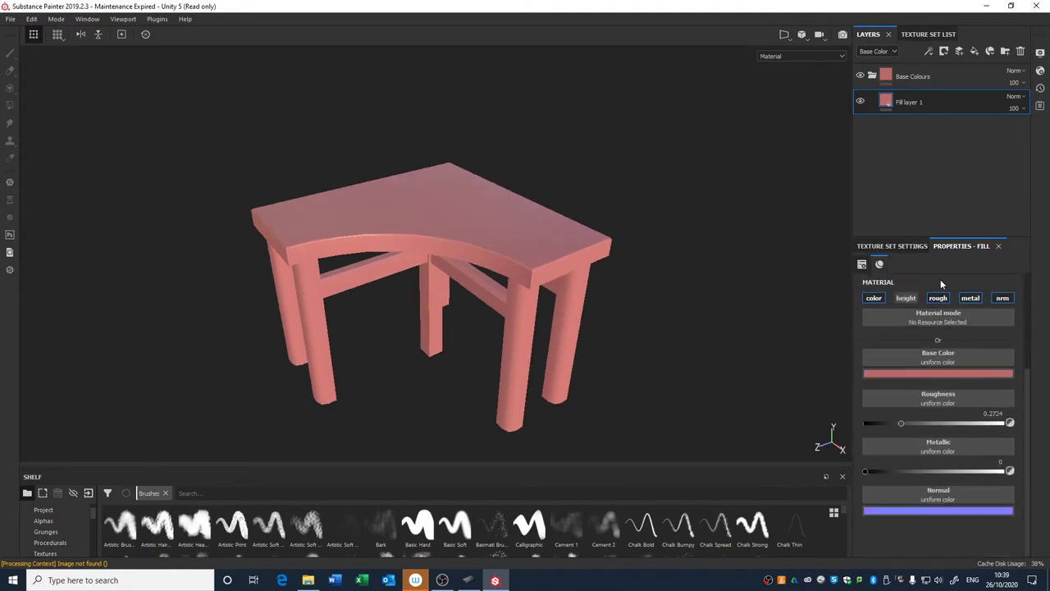
{"action": "left_click", "coordinate": [939, 280]}
{"action": "left_click", "coordinate": [970, 298]}
{"action": "left_click", "coordinate": [1003, 298]}
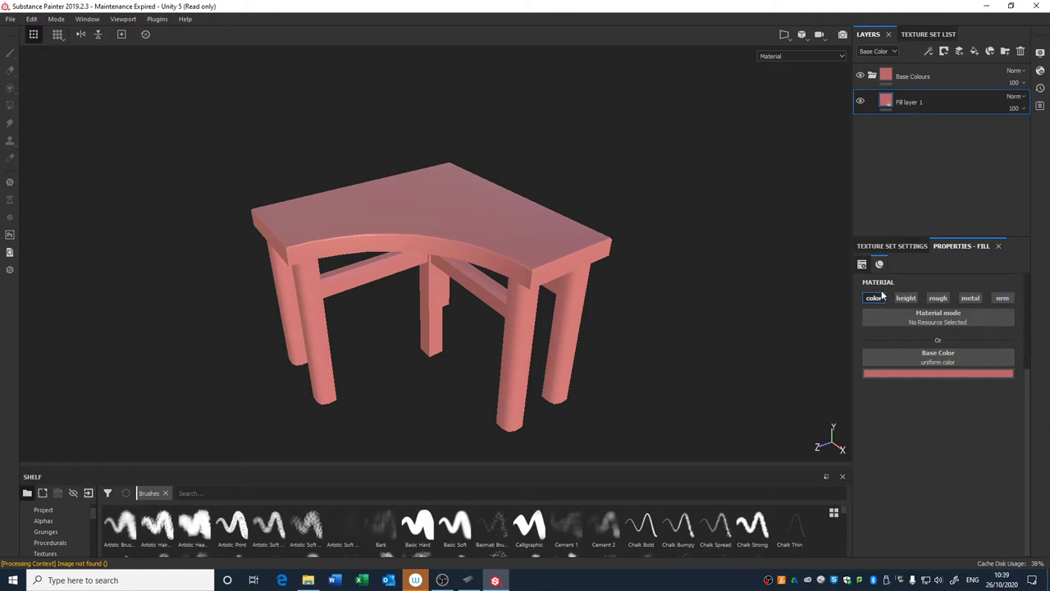
{"action": "left_click_drag", "start_coordinate": [812, 332], "coordinate": [736, 291], "text": "alt"}
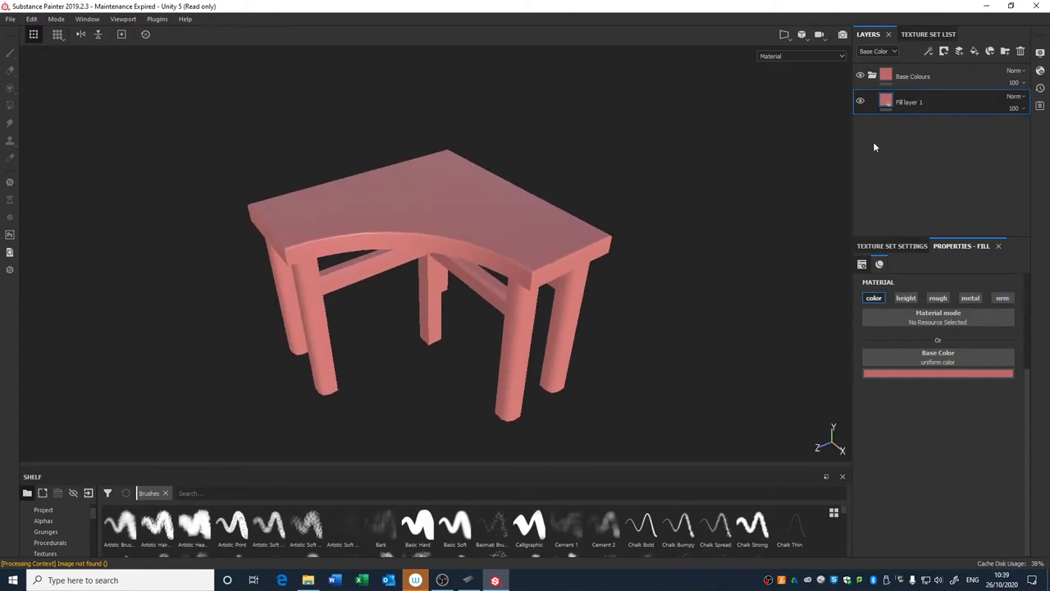
Duplicate Fill layer 1 and give the copy a darker, more saturated red base color.
{"action": "key", "text": "ctrl+d"}
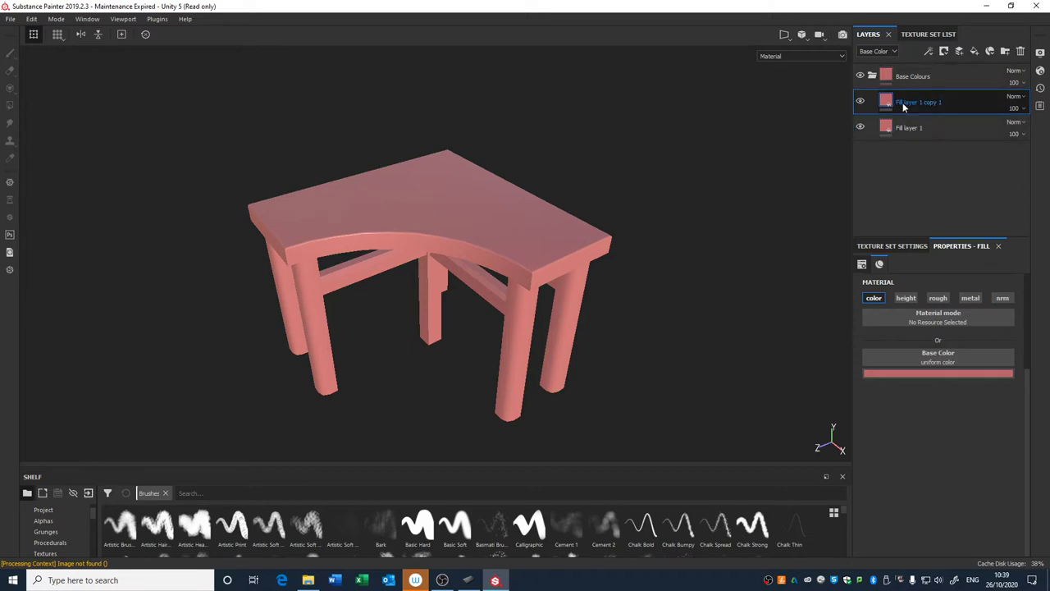
{"action": "left_click", "coordinate": [873, 298]}
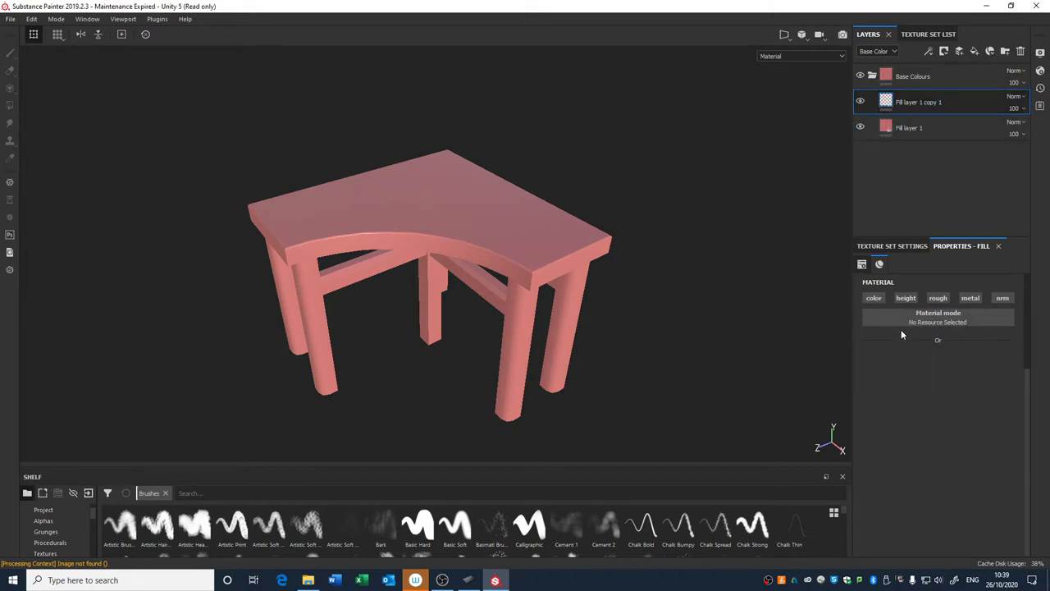
{"action": "left_click", "coordinate": [876, 298]}
{"action": "left_click", "coordinate": [924, 375]}
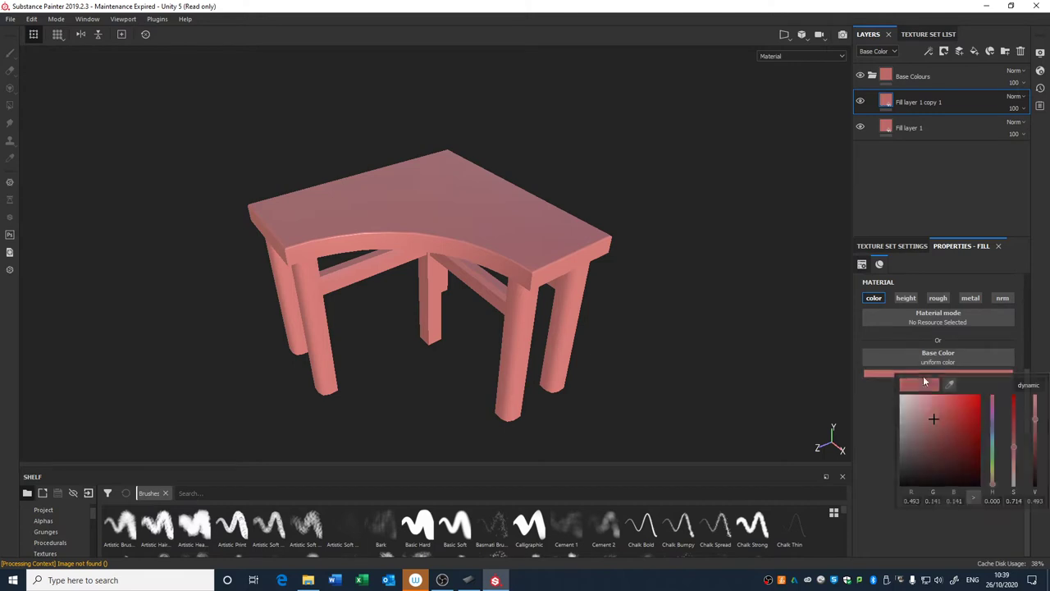
{"action": "left_click", "coordinate": [944, 423]}
{"action": "left_click", "coordinate": [896, 190]}
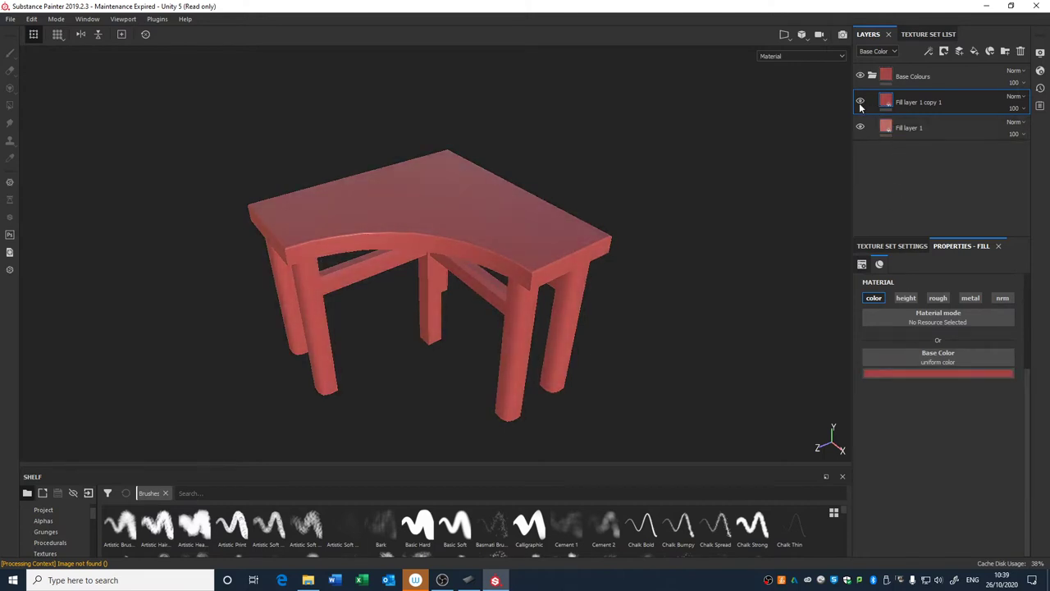
Switch the copied fill layer from color to roughness only, with a roughness of about 0.03.
{"action": "left_click", "coordinate": [874, 298]}
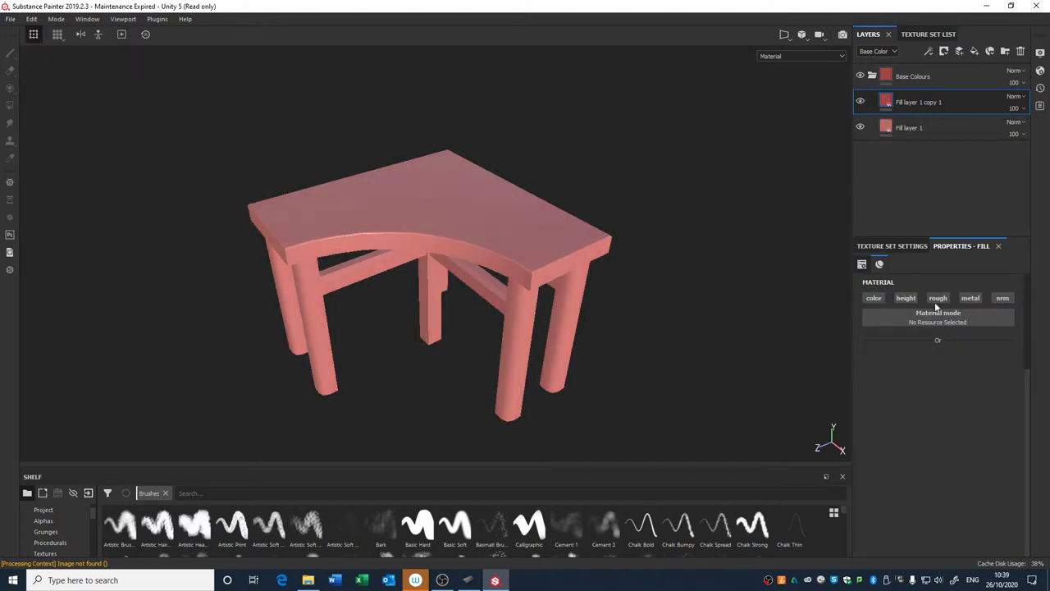
{"action": "left_click", "coordinate": [938, 298]}
{"action": "left_click_drag", "start_coordinate": [908, 382], "coordinate": [868, 385]}
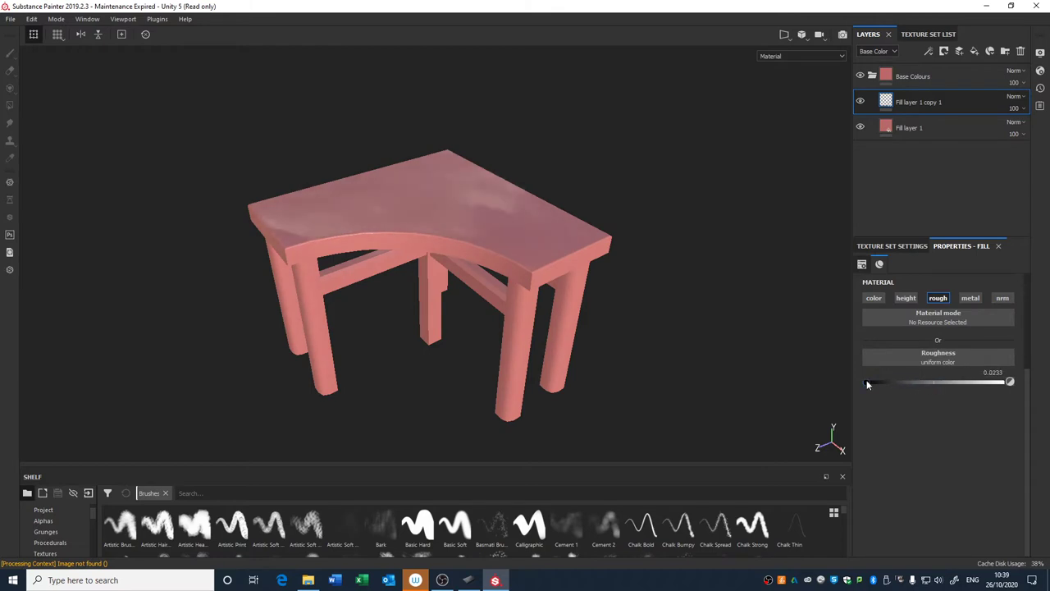
Compare the two fill layers by toggling their visibility, and delete the copy of Fill layer 1.
{"action": "left_click", "coordinate": [861, 103]}
{"action": "left_click", "coordinate": [860, 103]}
{"action": "left_click", "coordinate": [861, 129]}
{"action": "left_click", "coordinate": [861, 128]}
{"action": "left_click", "coordinate": [860, 129]}
{"action": "left_click", "coordinate": [860, 129]}
{"action": "left_click", "coordinate": [917, 131]}
{"action": "left_click", "coordinate": [918, 102]}
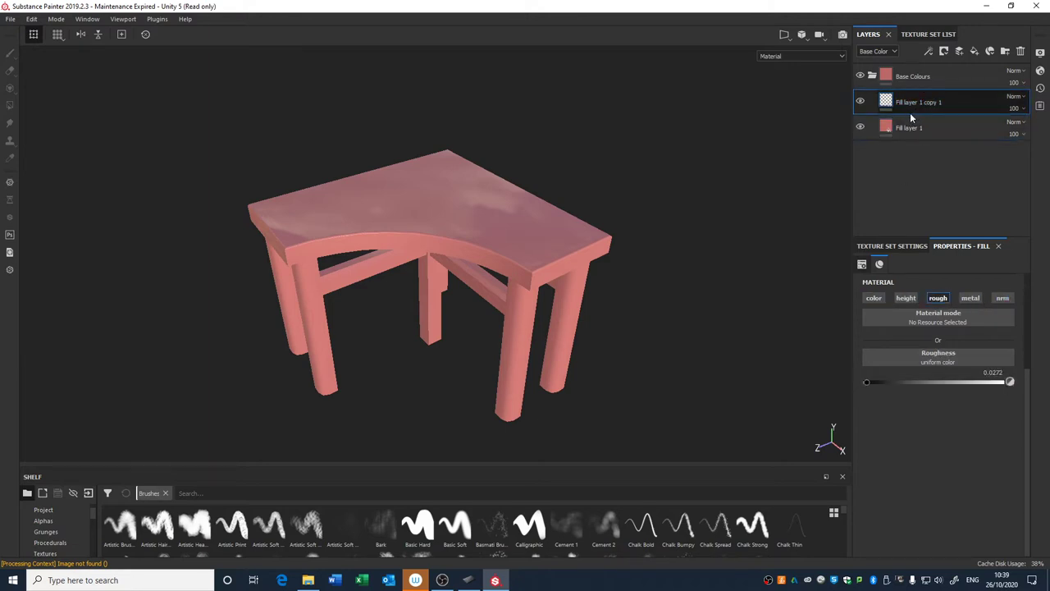
{"action": "key", "text": "Delete"}
Set Fill layer 1's base color to a light wood beige (R 0.520, G 0.393, B 0.244).
{"action": "left_click_drag", "start_coordinate": [781, 347], "coordinate": [508, 344], "text": "alt"}
{"action": "left_click_drag", "start_coordinate": [585, 235], "coordinate": [666, 273], "text": "alt"}
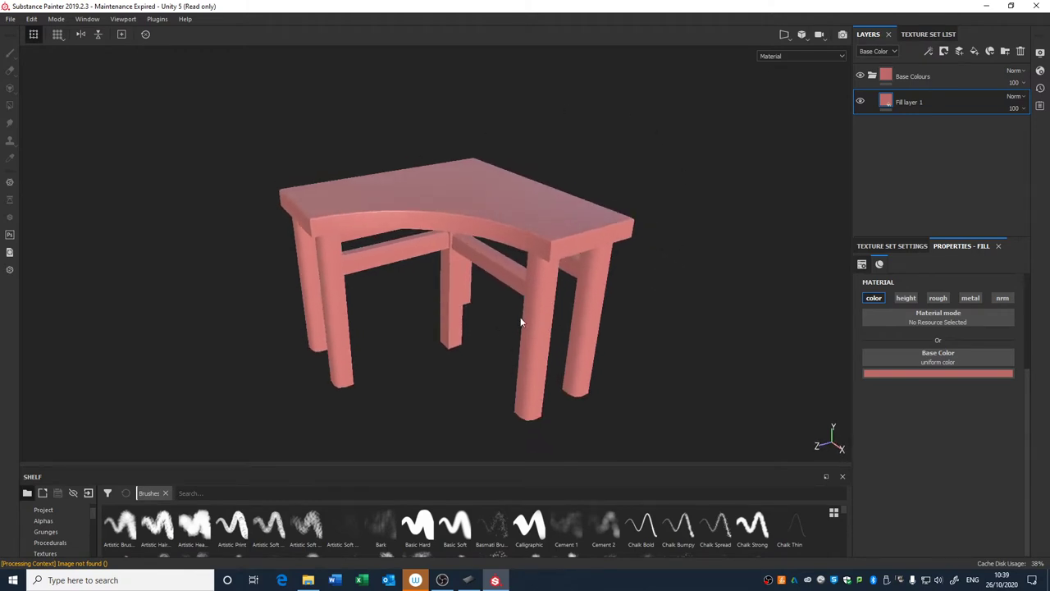
{"action": "left_click_drag", "start_coordinate": [527, 335], "coordinate": [566, 351], "text": "alt"}
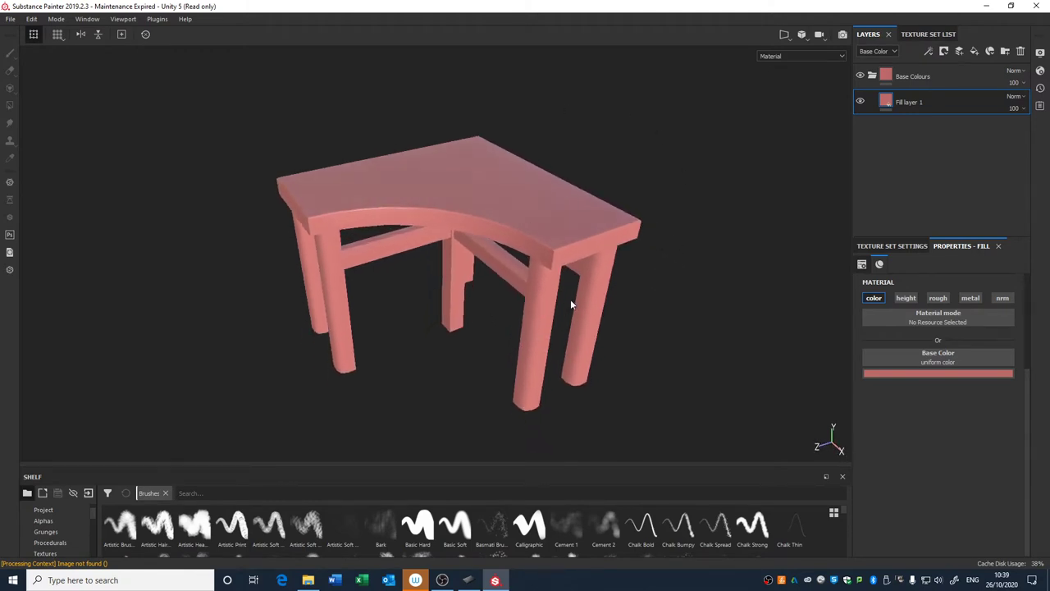
{"action": "left_click_drag", "start_coordinate": [571, 302], "coordinate": [649, 327], "text": "alt"}
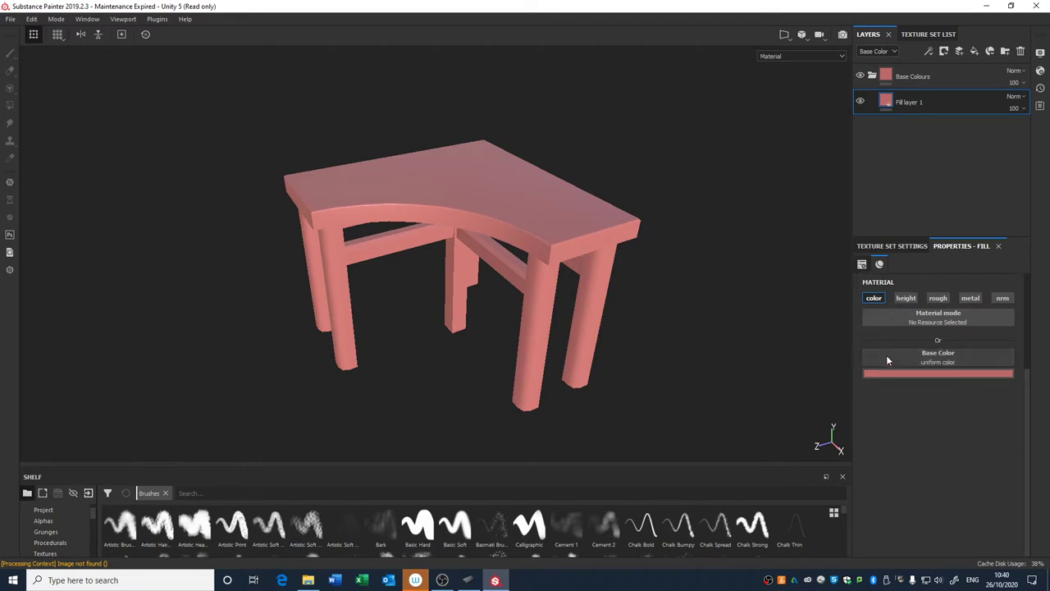
{"action": "left_click", "coordinate": [885, 375]}
{"action": "left_click", "coordinate": [914, 414]}
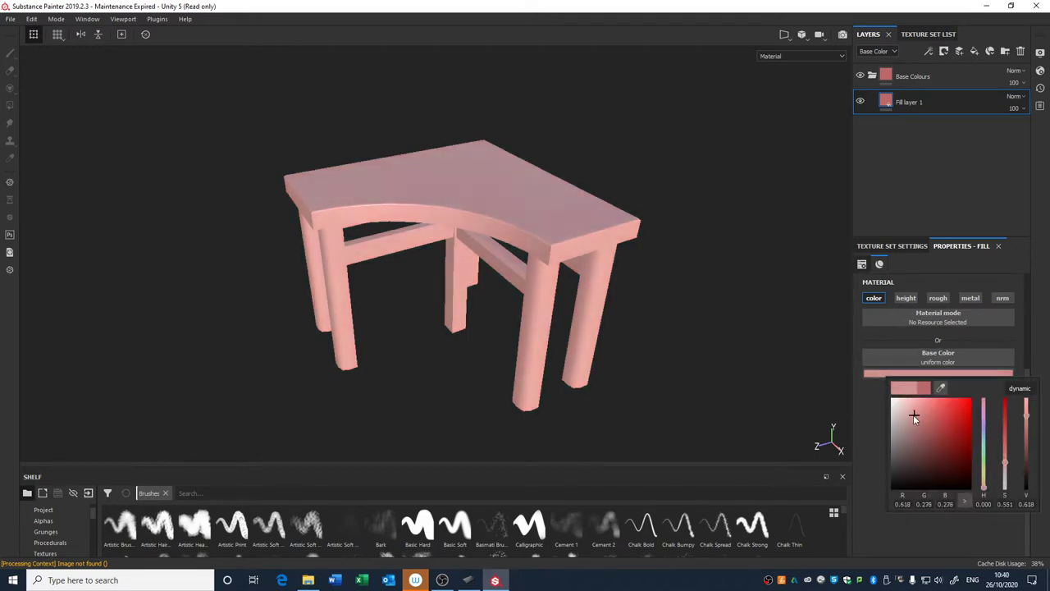
{"action": "mouse_move", "coordinate": [984, 487]}
{"action": "left_mouse_down"}
{"action": "mouse_move", "coordinate": [984, 474]}
{"action": "mouse_move", "coordinate": [985, 485]}
{"action": "left_mouse_up"}
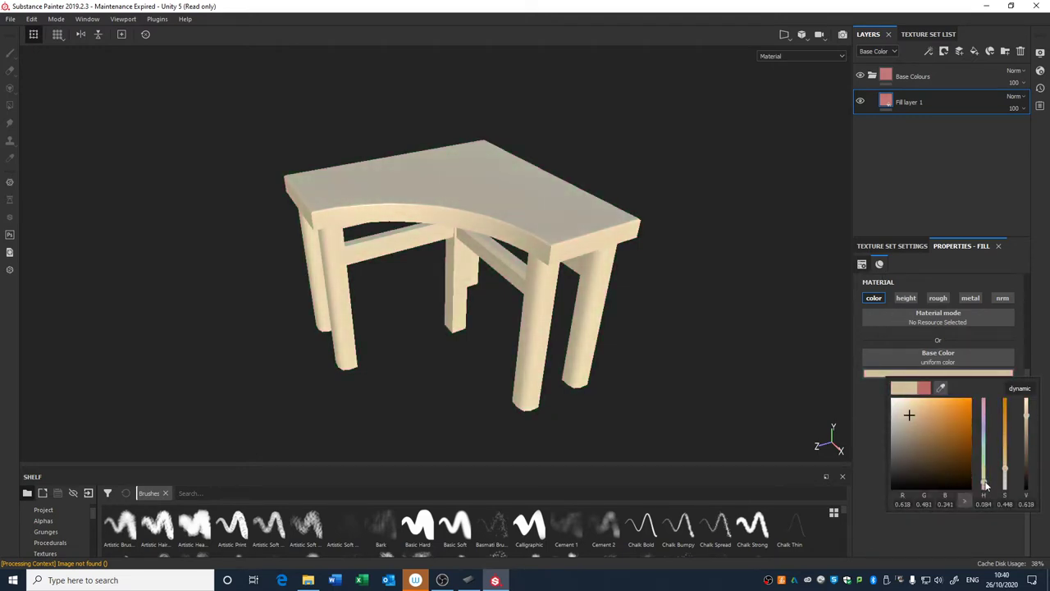
{"action": "left_click_drag", "start_coordinate": [923, 423], "coordinate": [913, 422]}
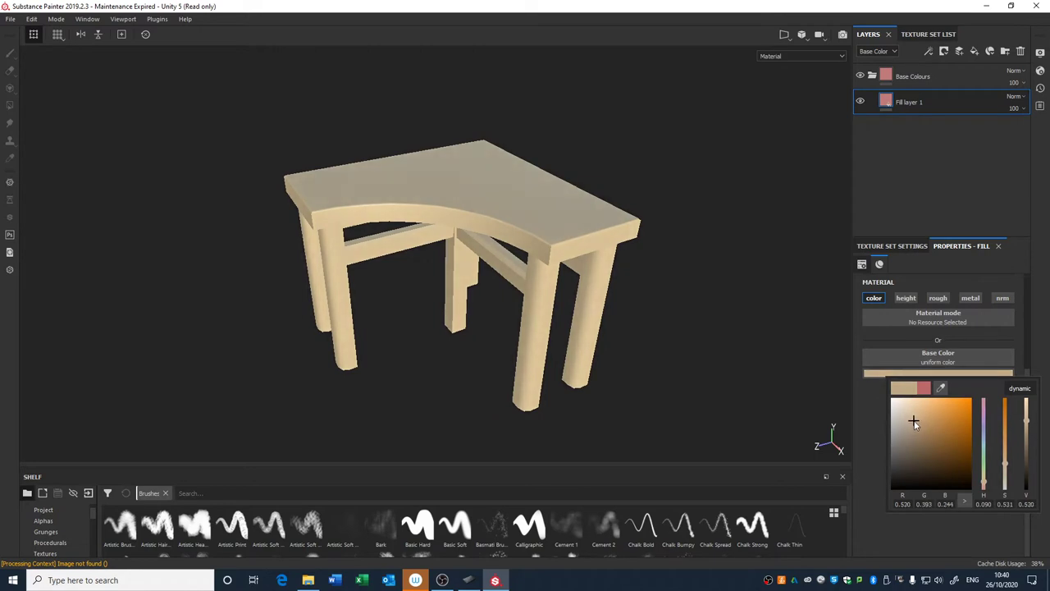
{"action": "left_click", "coordinate": [938, 186]}
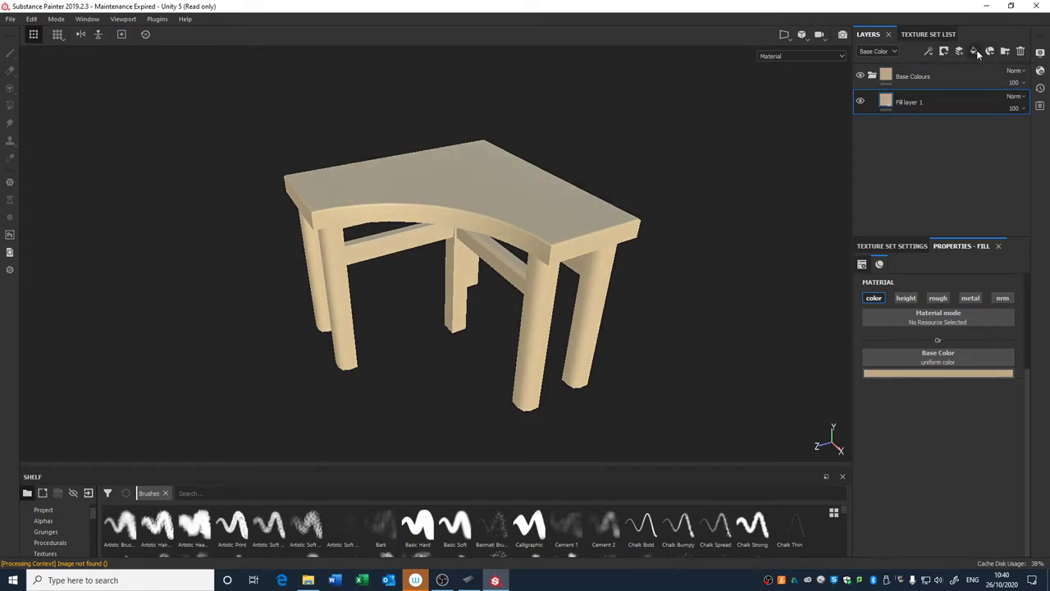
Add a second fill layer above Fill layer 1 with only the color channel active.
{"action": "left_click", "coordinate": [974, 52]}
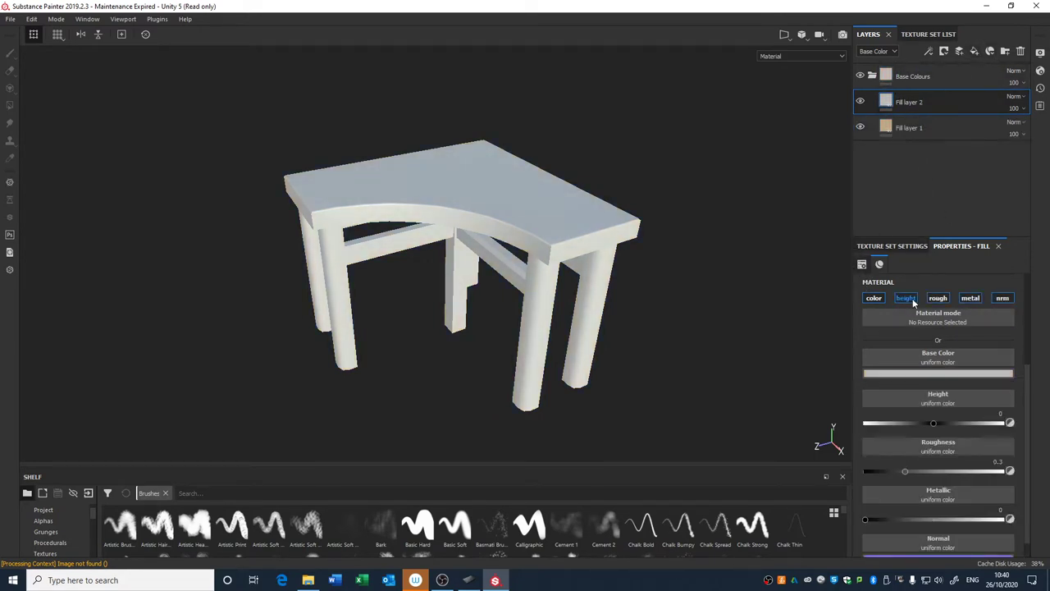
{"action": "left_click", "coordinate": [917, 301]}
{"action": "left_click", "coordinate": [944, 301]}
{"action": "left_click", "coordinate": [974, 302]}
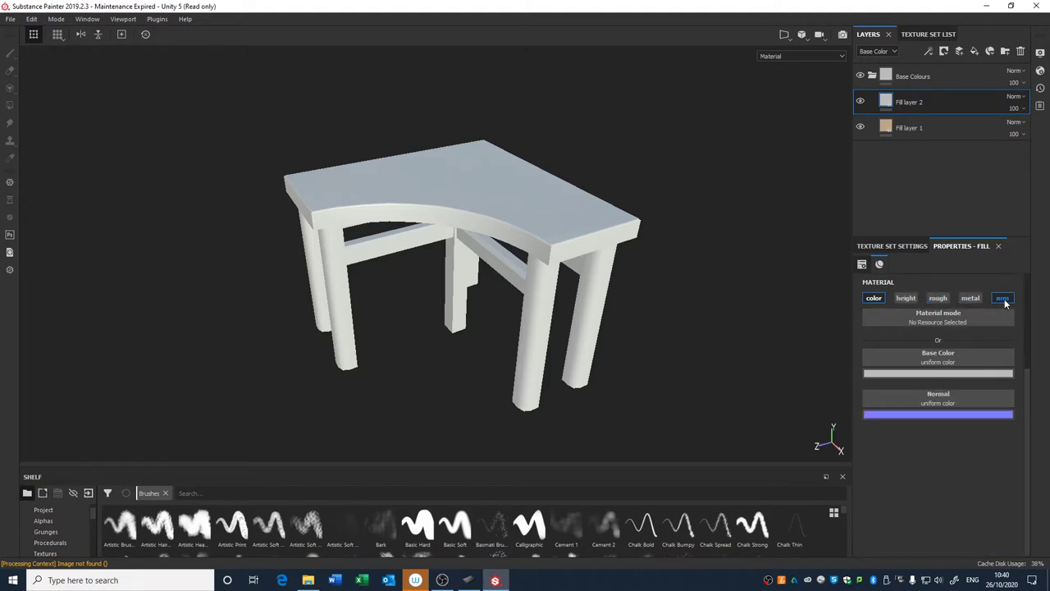
{"action": "left_click", "coordinate": [1006, 301]}
Hide Fill layer 2 and enable roughness and metallic on Fill layer 1, with roughness at about 0.6.
{"action": "left_click", "coordinate": [907, 133]}
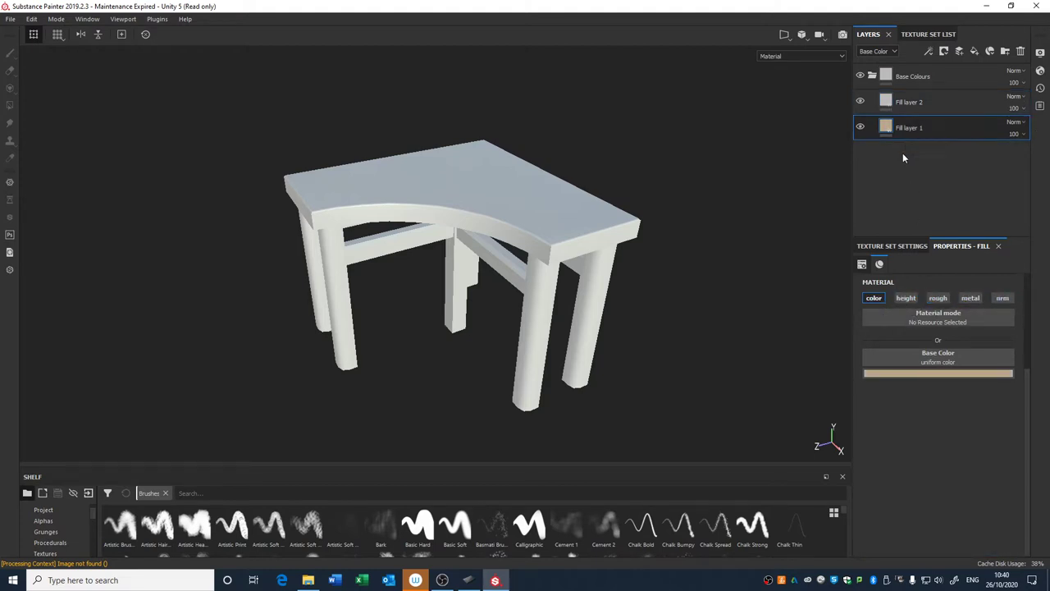
{"action": "left_click", "coordinate": [937, 298]}
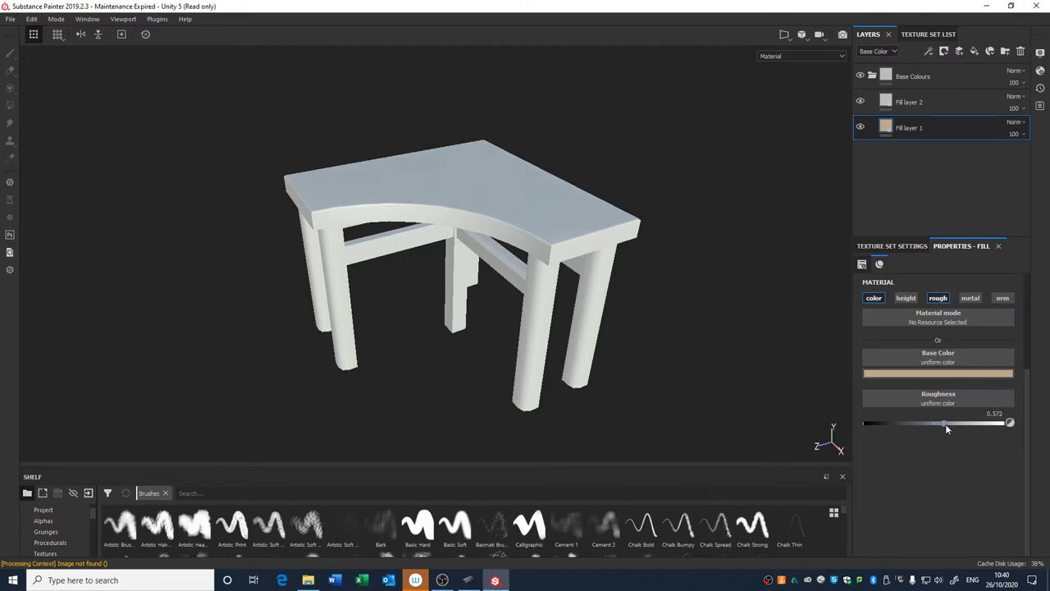
{"action": "left_click", "coordinate": [860, 125]}
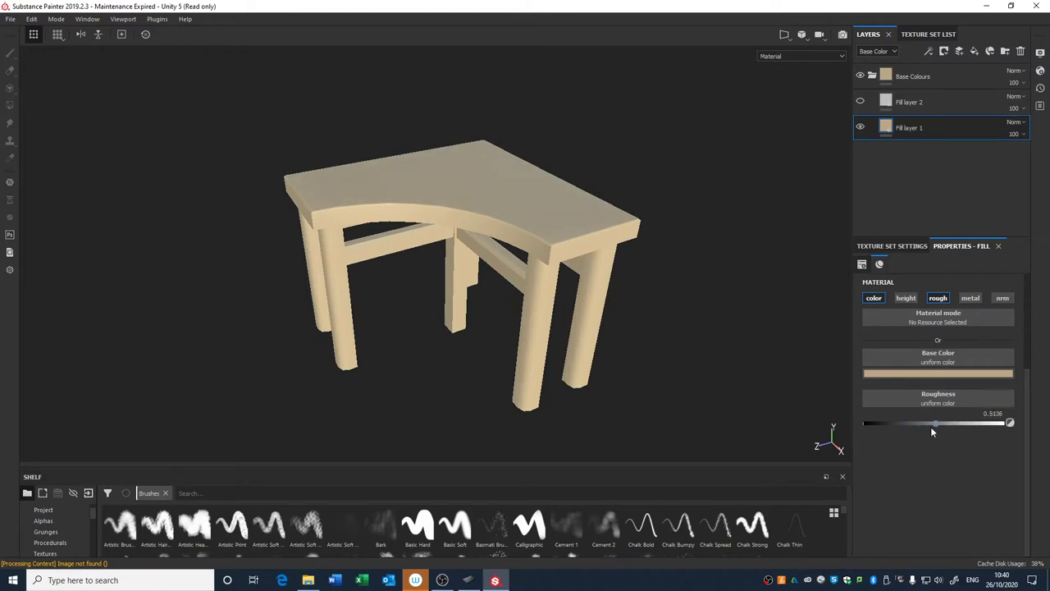
{"action": "left_click", "coordinate": [971, 298]}
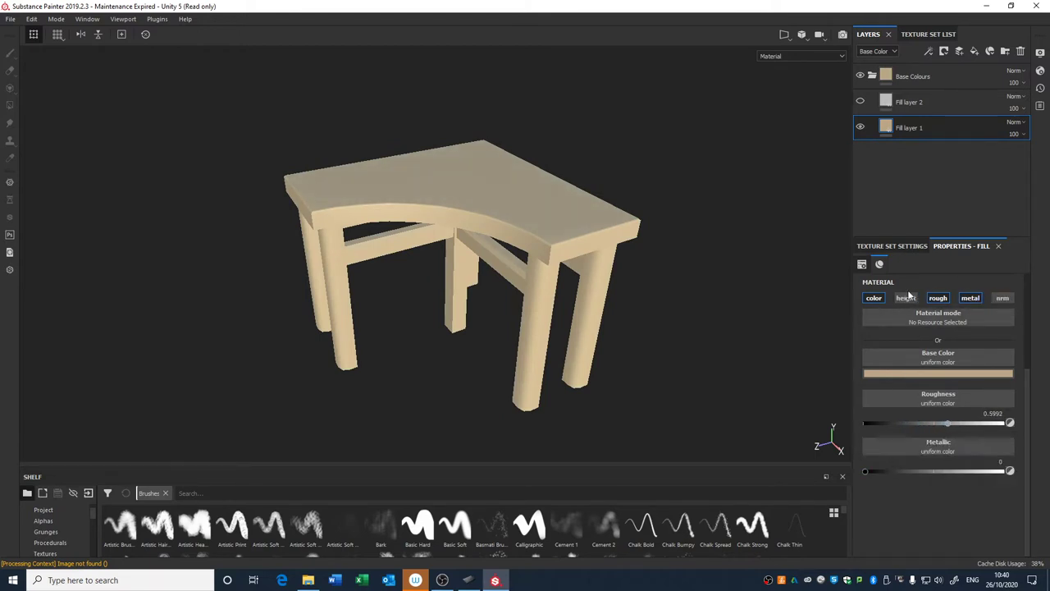
Show Fill layer 2 and set its base color to a muted pink (R 0.353, G 0.232, B 0.232).
{"action": "left_click", "coordinate": [892, 102]}
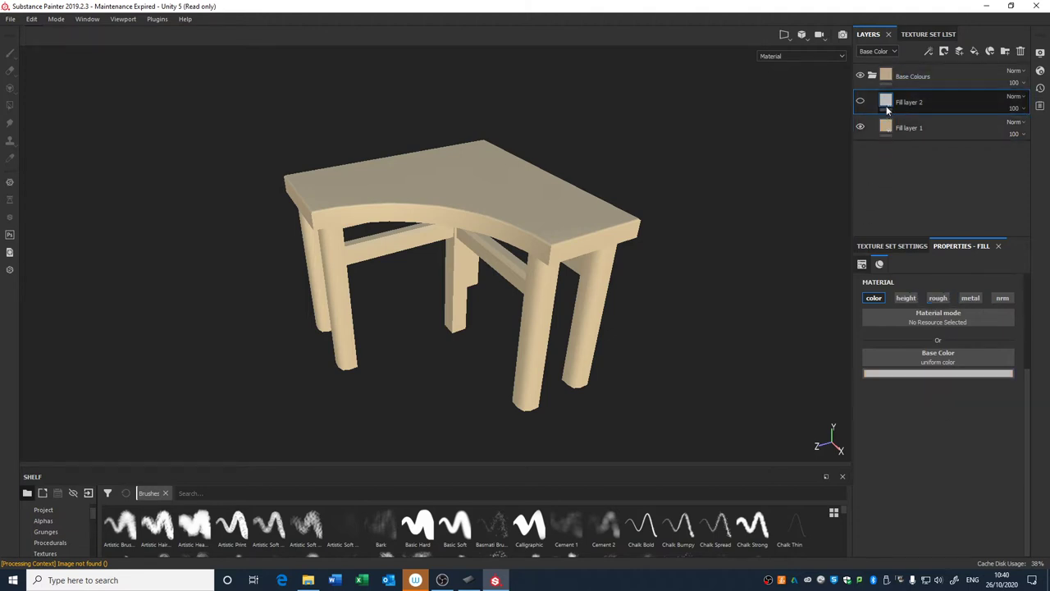
{"action": "left_click", "coordinate": [861, 102]}
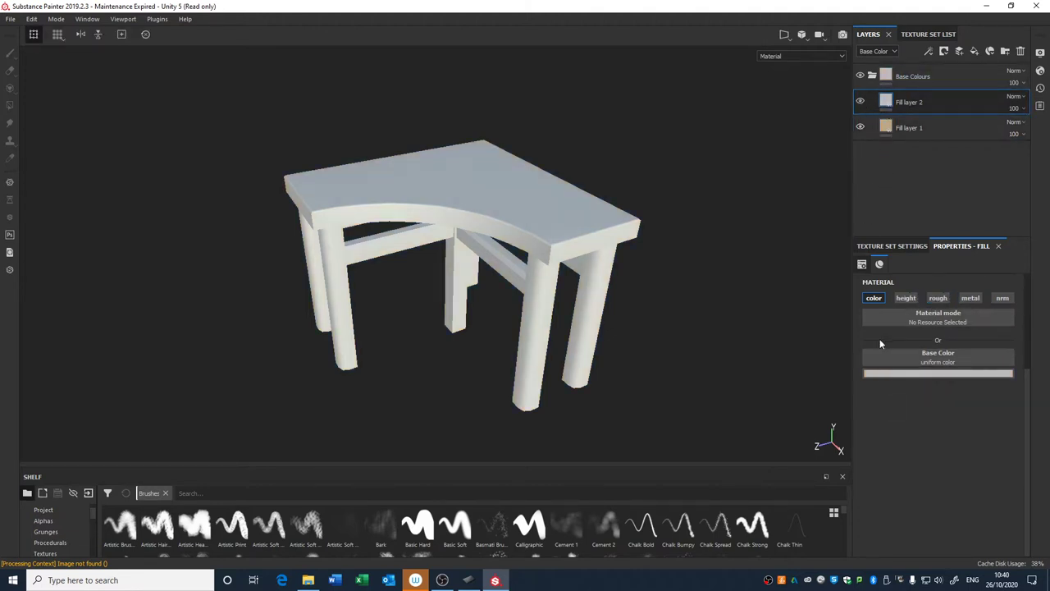
{"action": "left_click_drag", "start_coordinate": [701, 306], "coordinate": [666, 333], "text": "alt"}
{"action": "left_click", "coordinate": [921, 375]}
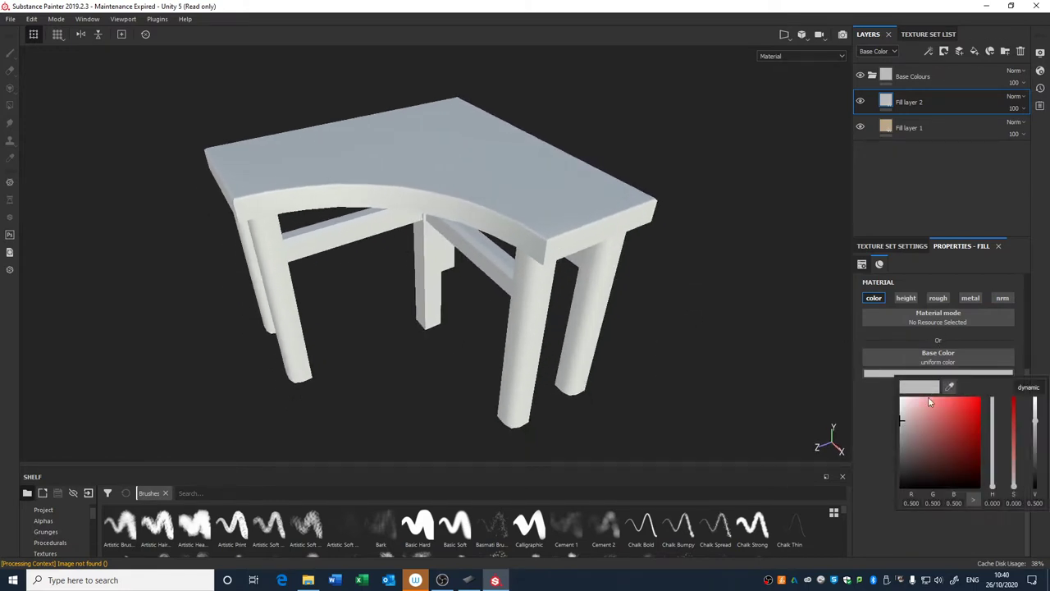
{"action": "left_click_drag", "start_coordinate": [928, 396], "coordinate": [870, 441]}
{"action": "left_click", "coordinate": [899, 355]}
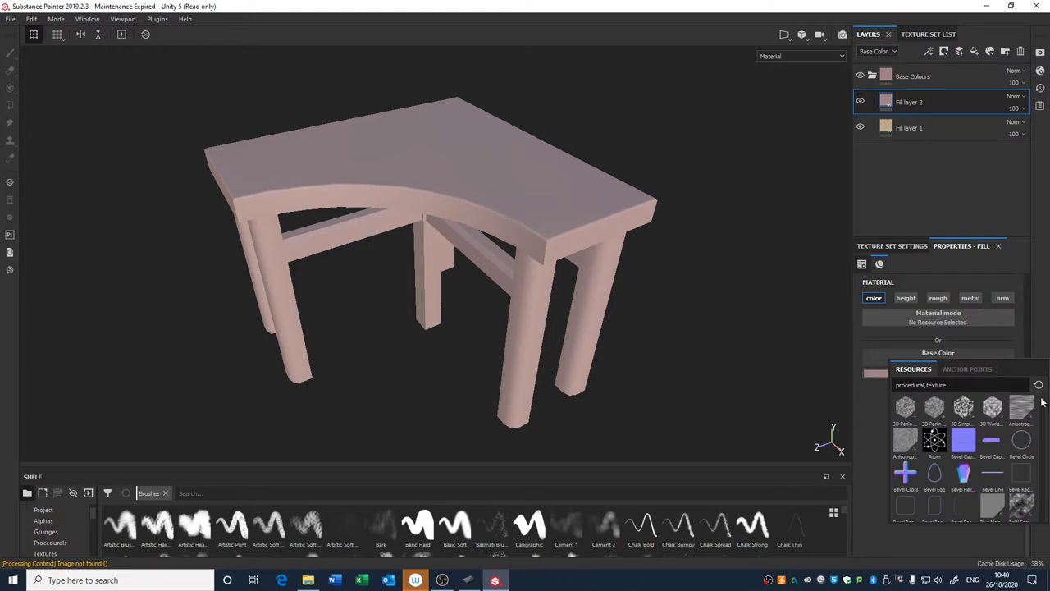
{"action": "left_click_drag", "start_coordinate": [1042, 399], "coordinate": [1038, 417]}
{"action": "left_click", "coordinate": [878, 415]}
{"action": "left_click", "coordinate": [929, 355]}
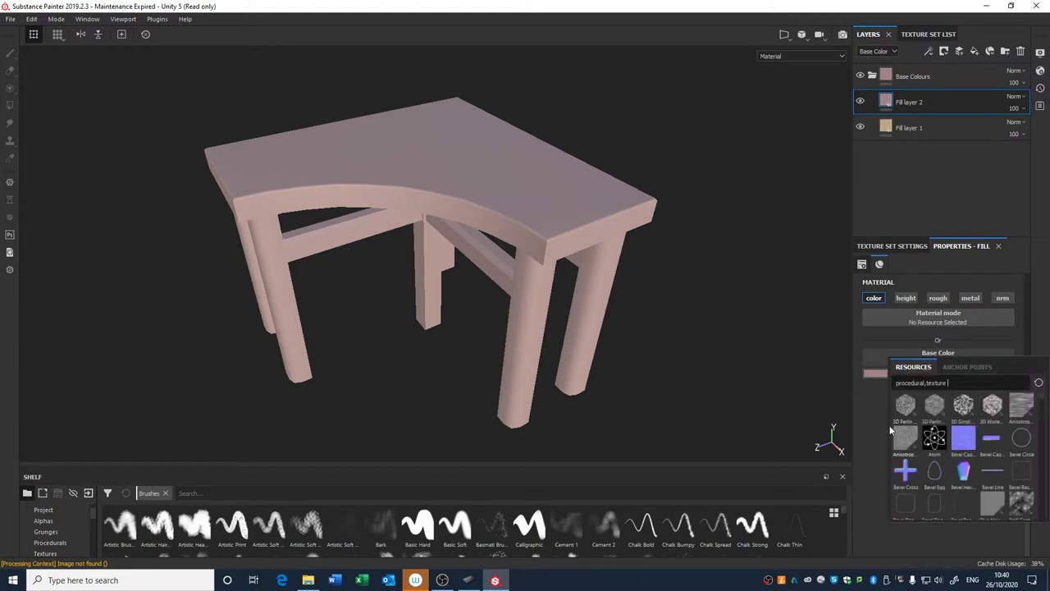
{"action": "left_click", "coordinate": [878, 413]}
{"action": "left_click", "coordinate": [908, 298]}
{"action": "left_click", "coordinate": [924, 401]}
{"action": "left_click", "coordinate": [874, 455]}
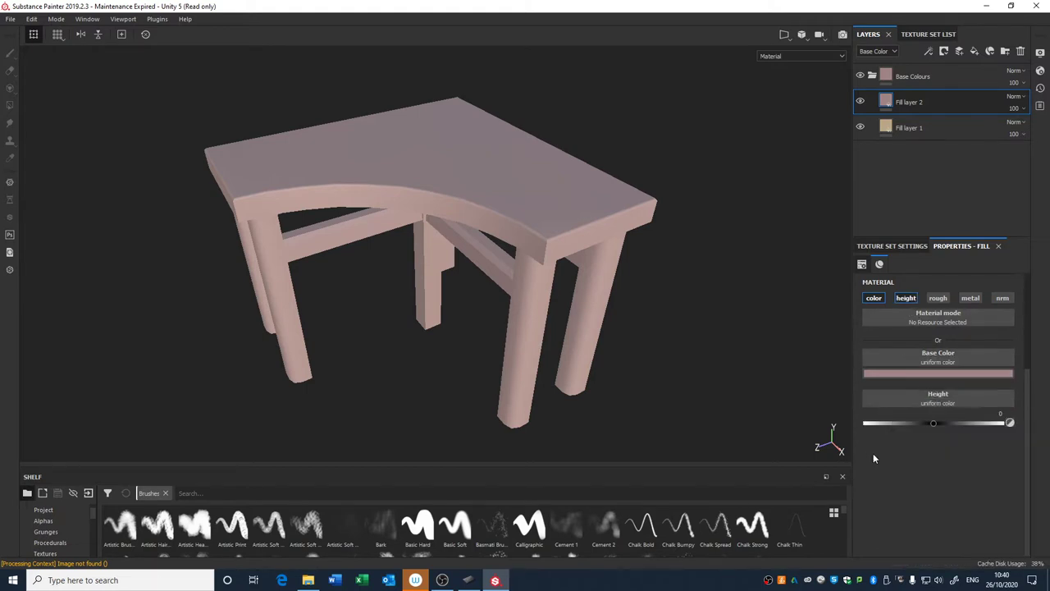
{"action": "left_click", "coordinate": [905, 298]}
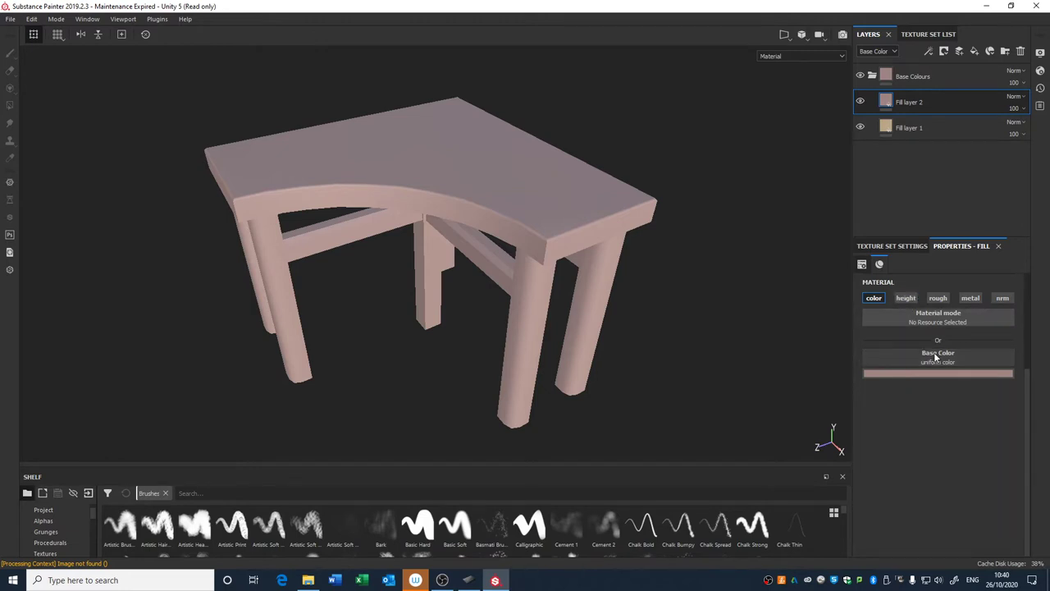
Assign the Fabric Circle Half Overlap pattern to Fill layer 2's base color.
{"action": "left_click", "coordinate": [935, 356]}
{"action": "left_click_drag", "start_coordinate": [1042, 396], "coordinate": [1040, 431]}
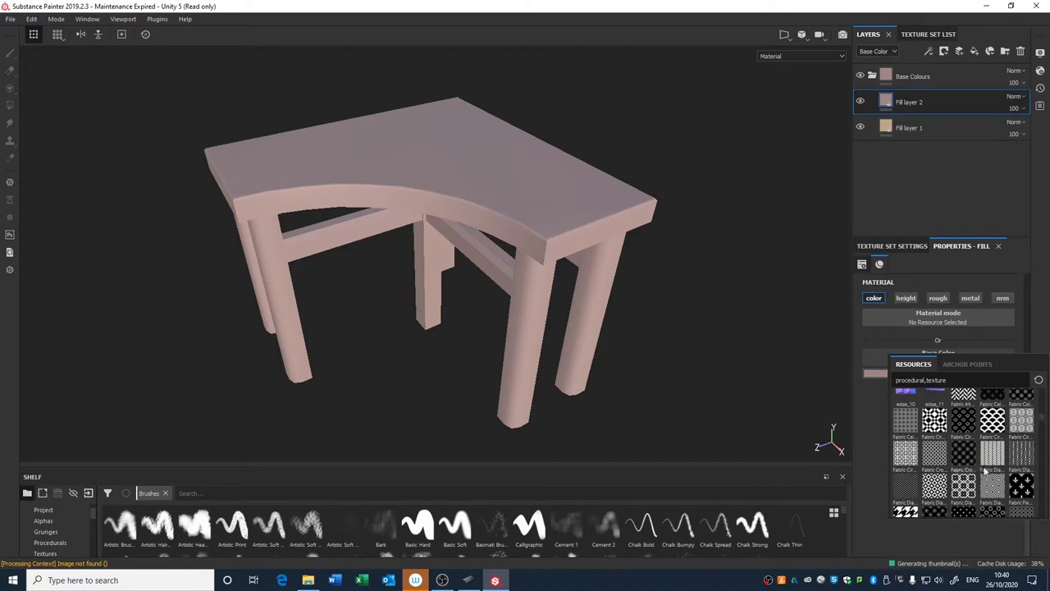
{"action": "left_click", "coordinate": [993, 427]}
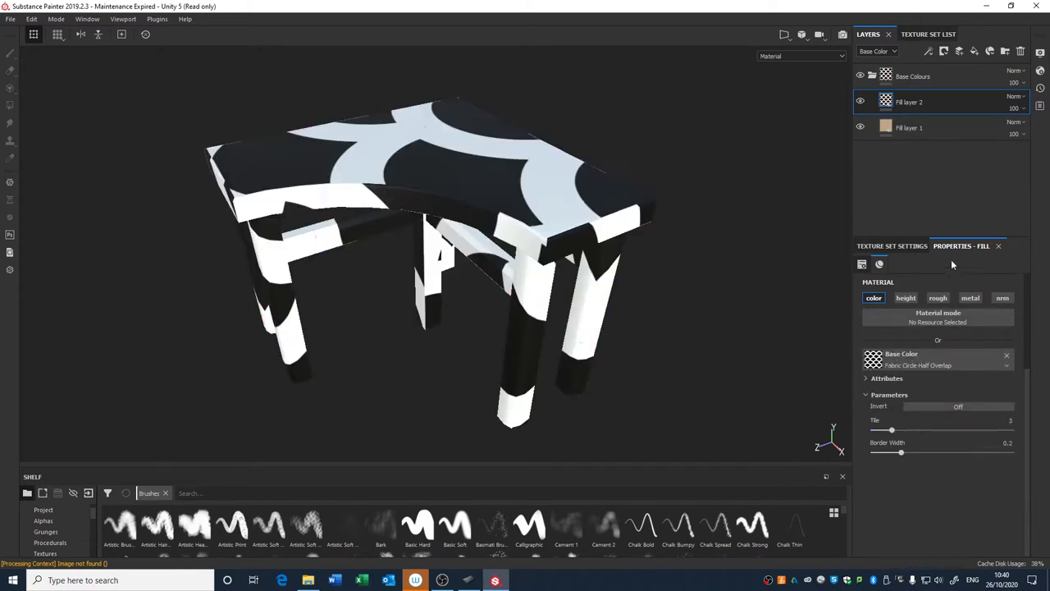
Set the UV scale of Fill layer 2's pattern to 9.33.
{"action": "scroll", "coordinate": [935, 345], "scroll_direction": "up", "scroll_amount": 4}
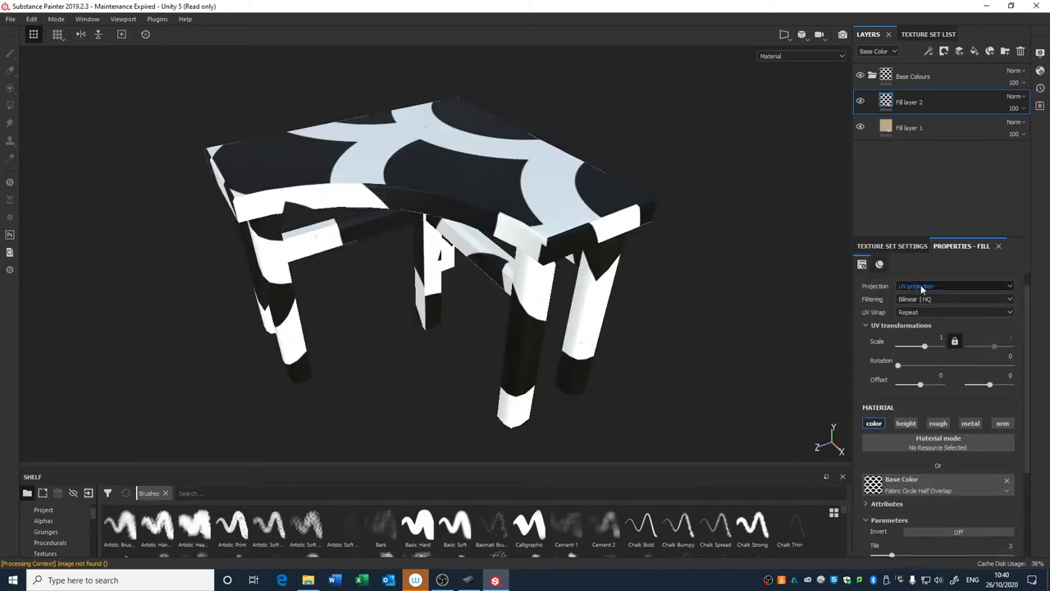
{"action": "left_click_drag", "start_coordinate": [924, 345], "coordinate": [930, 347]}
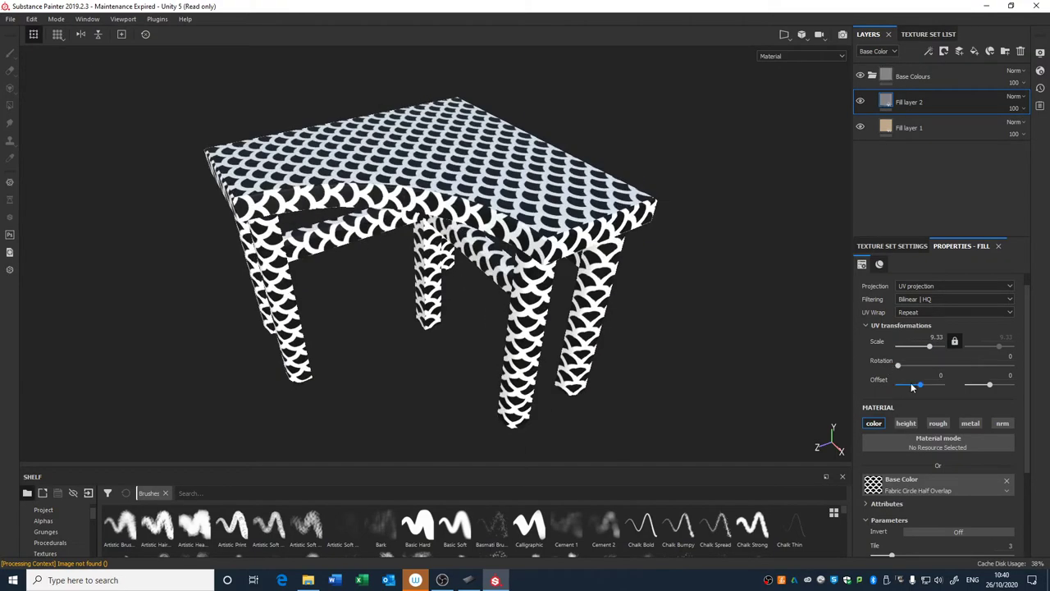
{"action": "left_click_drag", "start_coordinate": [913, 387], "coordinate": [919, 384]}
{"action": "scroll", "coordinate": [1017, 449], "scroll_direction": "down", "scroll_amount": 3}
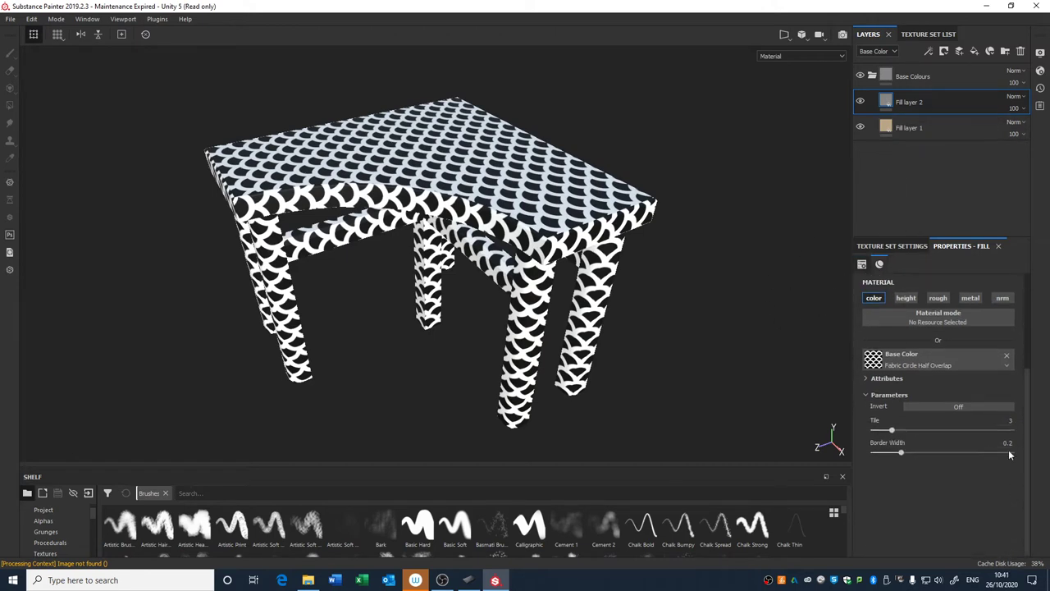
Remove the pattern from Fill layer 2's base color, and undo back to the uniform pink.
{"action": "left_click", "coordinate": [1007, 355]}
{"action": "scroll", "coordinate": [1022, 302], "scroll_direction": "up", "scroll_amount": 3}
{"action": "left_click_drag", "start_coordinate": [1022, 301], "coordinate": [1022, 307]}
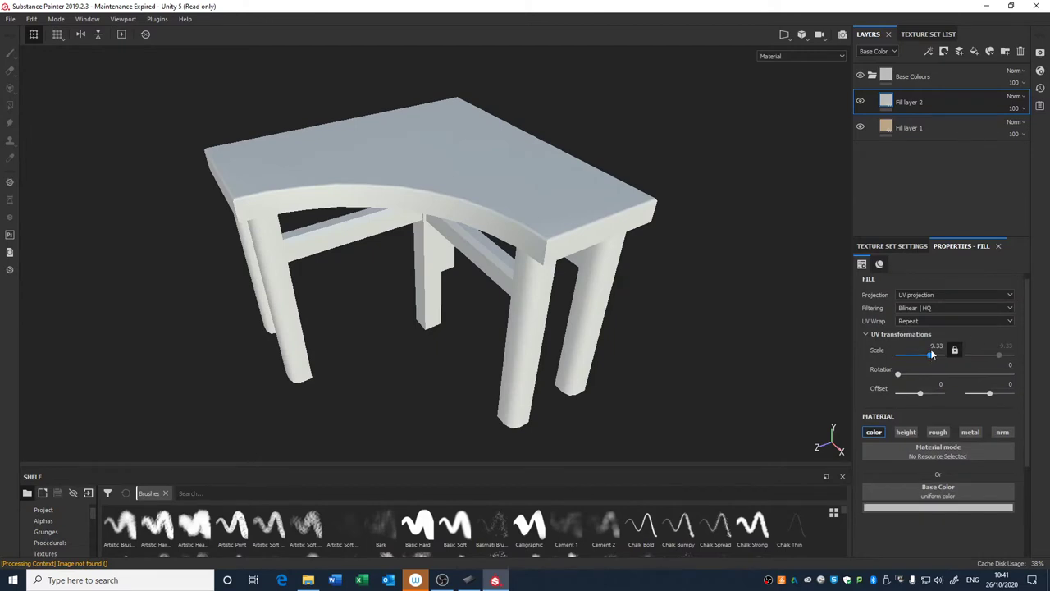
{"action": "key", "text": "ctrl+z"}
{"action": "key", "text": "ctrl+z"}
{"action": "key", "text": "ctrl+z"}
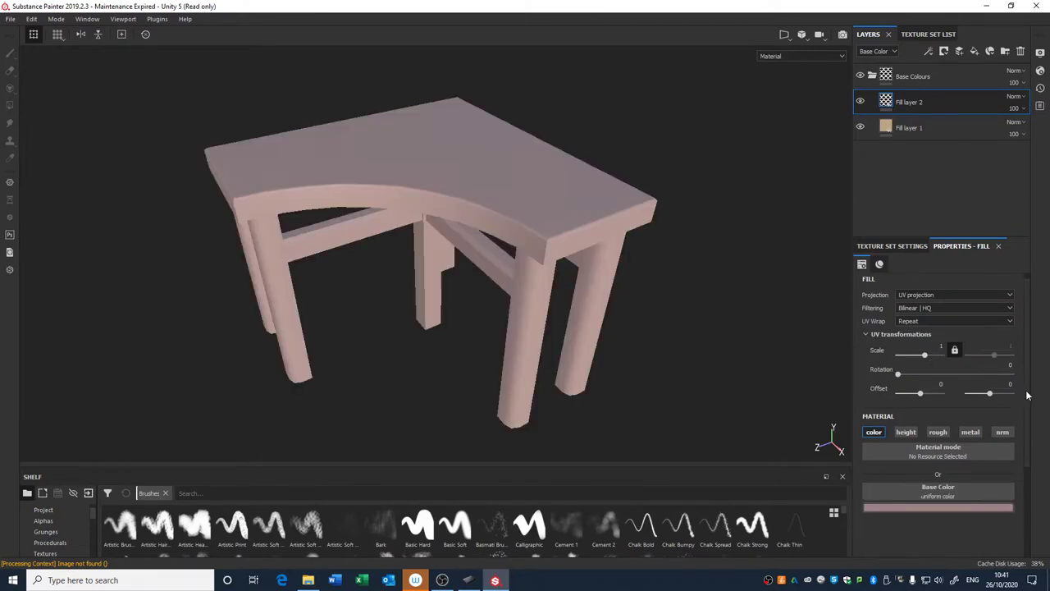
{"action": "scroll", "coordinate": [940, 373], "scroll_direction": "down", "scroll_amount": 3}
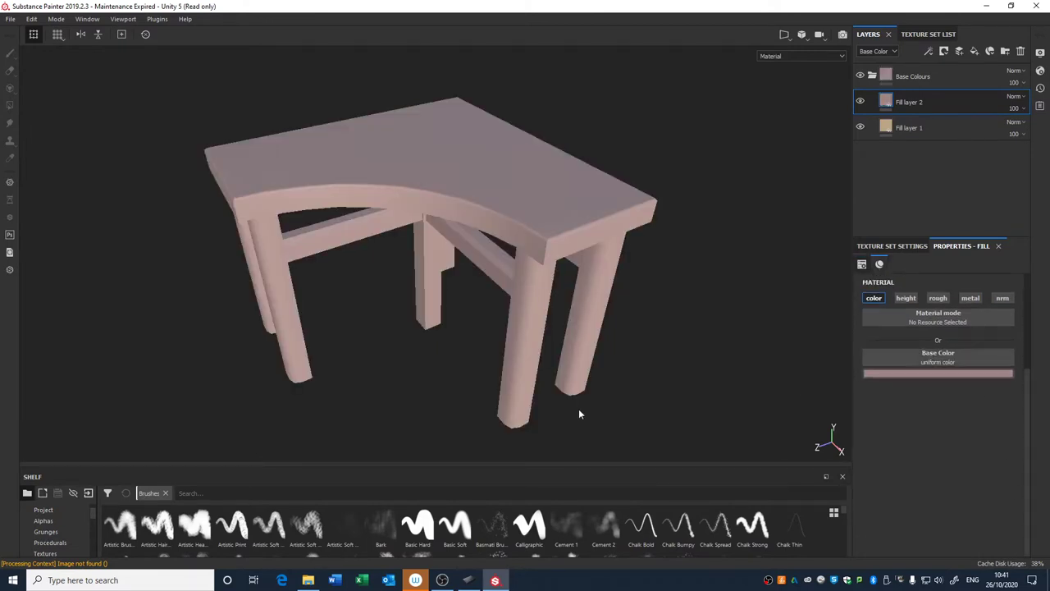
Check the baked mesh maps of the texture set, and return to Fill layer 2's properties.
{"action": "left_click", "coordinate": [891, 246]}
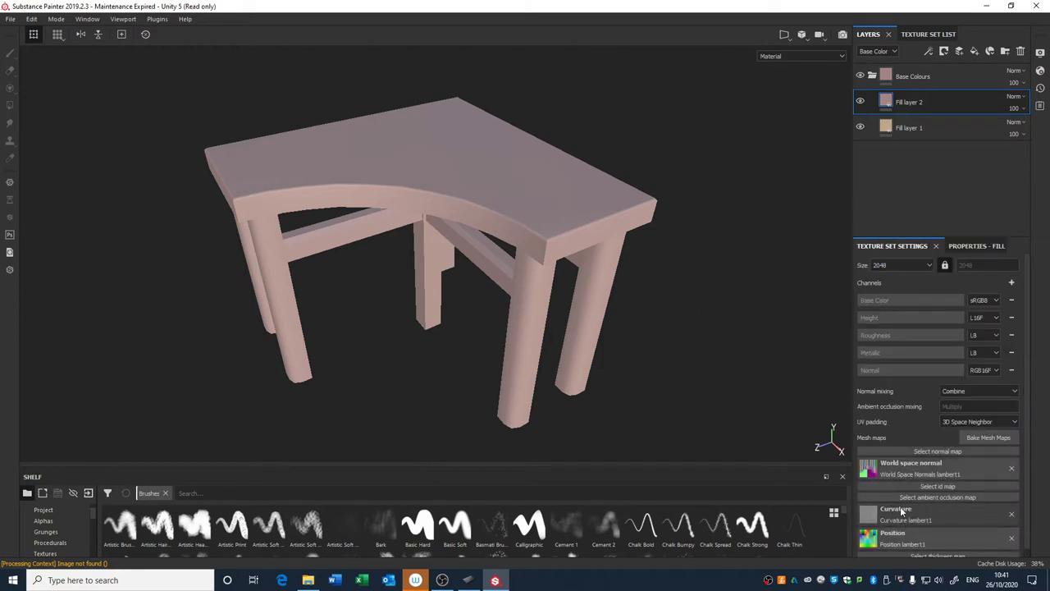
{"action": "left_click", "coordinate": [973, 246]}
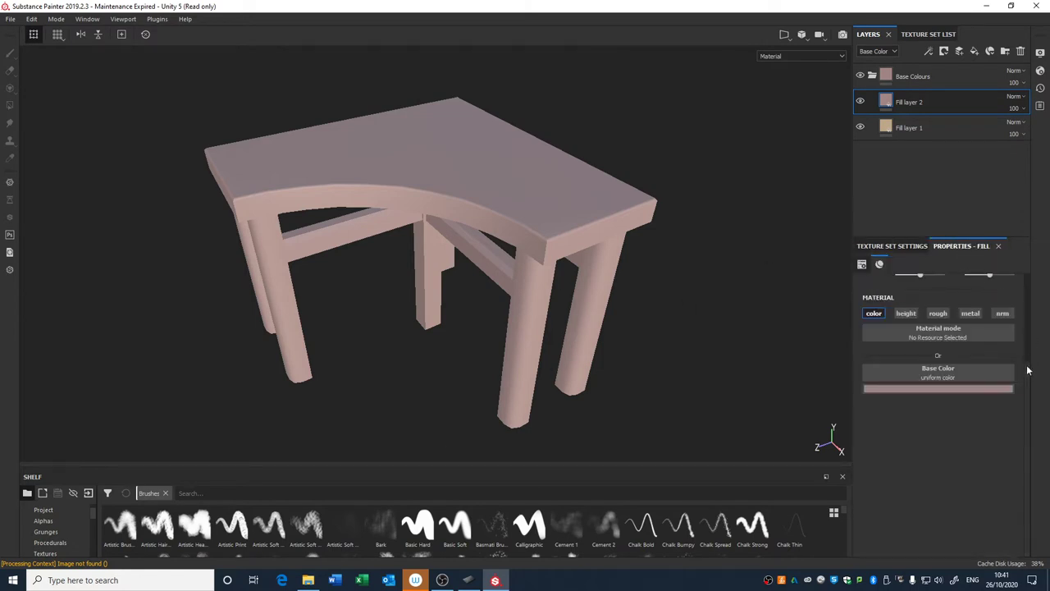
{"action": "scroll", "coordinate": [1026, 337], "scroll_direction": "up", "scroll_amount": 2}
{"action": "scroll", "coordinate": [1026, 336], "scroll_direction": "up", "scroll_amount": 1}
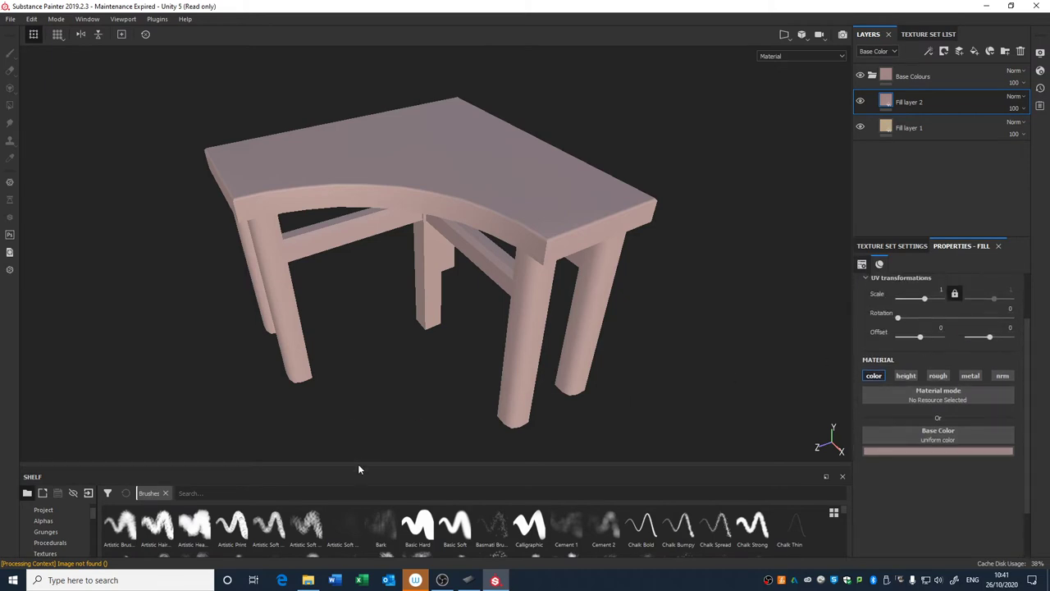
Enlarge the shelf and search its textures for "curv".
{"action": "left_click_drag", "start_coordinate": [358, 466], "coordinate": [358, 351]}
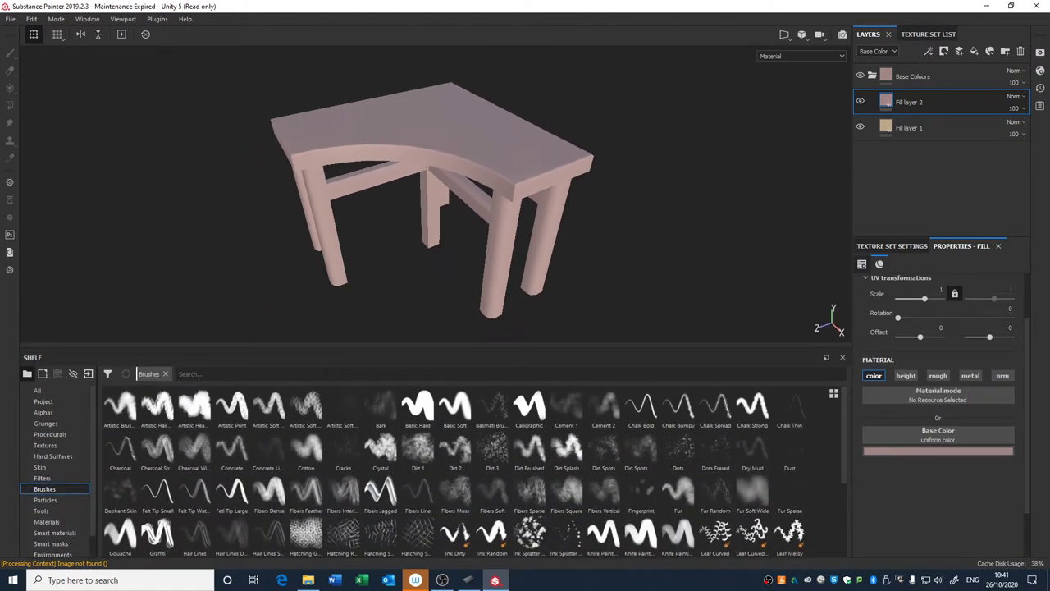
{"action": "left_click", "coordinate": [62, 447]}
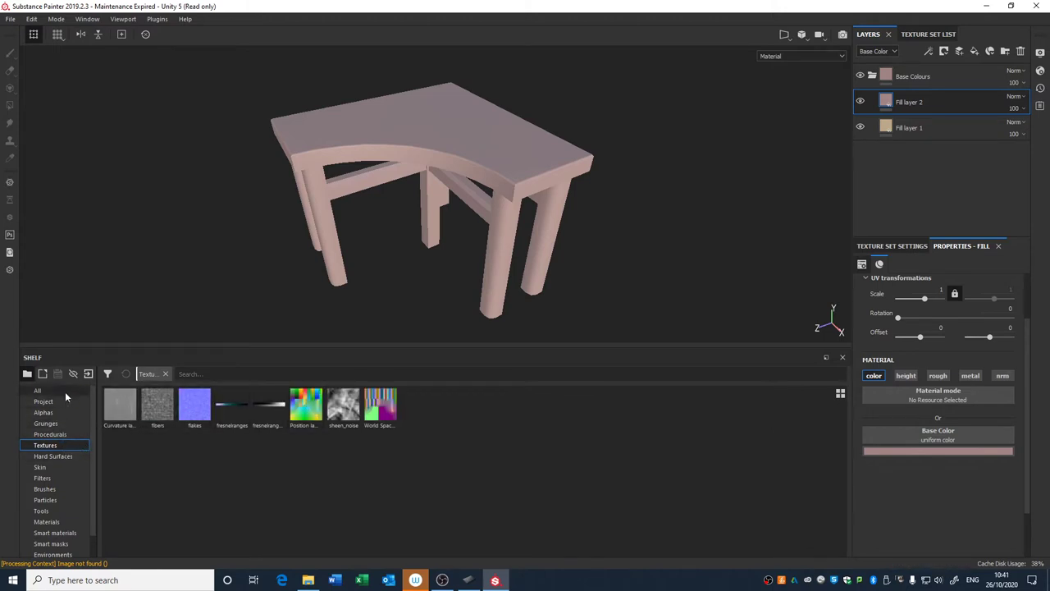
{"action": "left_click", "coordinate": [188, 374]}
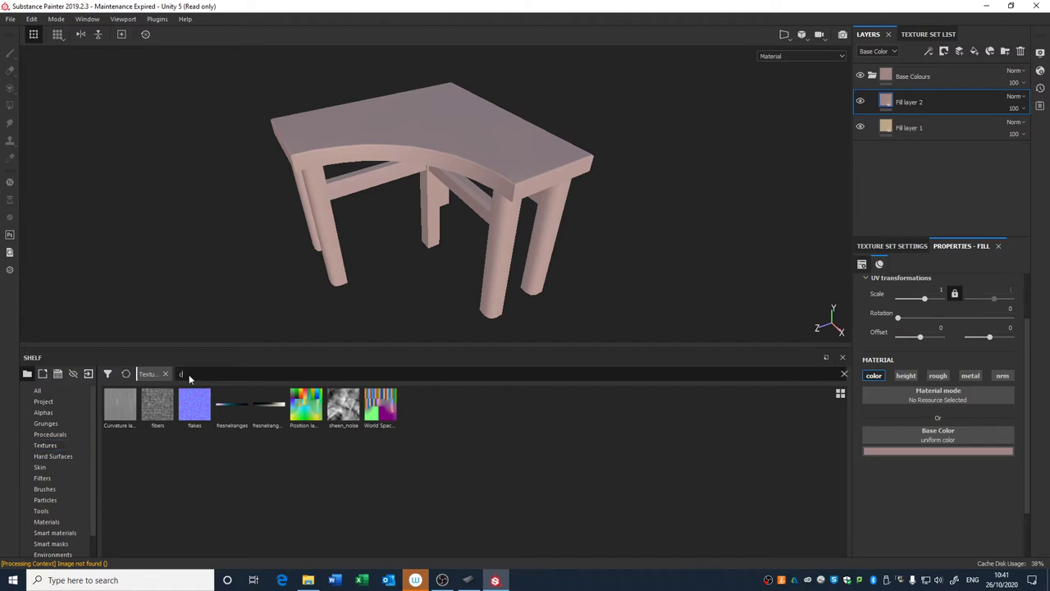
{"action": "type", "text": "curv"}
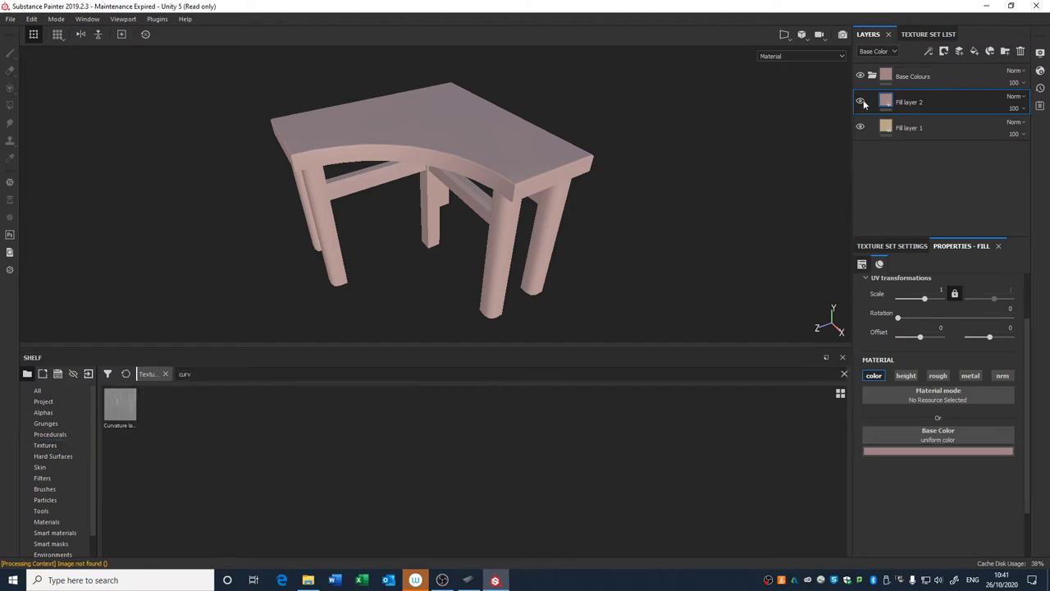
Set Fill layer 2's base color to a brown (R 0.283, G 0.152, B 0.117), keeping the layer visible.
{"action": "left_click", "coordinate": [860, 101]}
{"action": "left_click", "coordinate": [887, 102]}
{"action": "left_click", "coordinate": [860, 102]}
{"action": "left_click", "coordinate": [938, 451]}
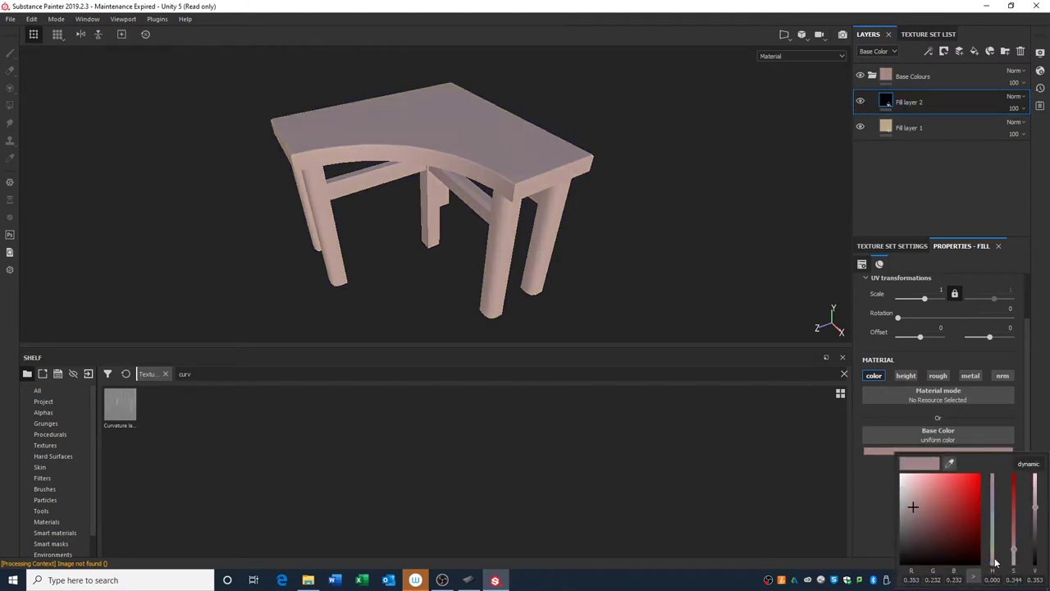
{"action": "left_click_drag", "start_coordinate": [996, 563], "coordinate": [925, 512]}
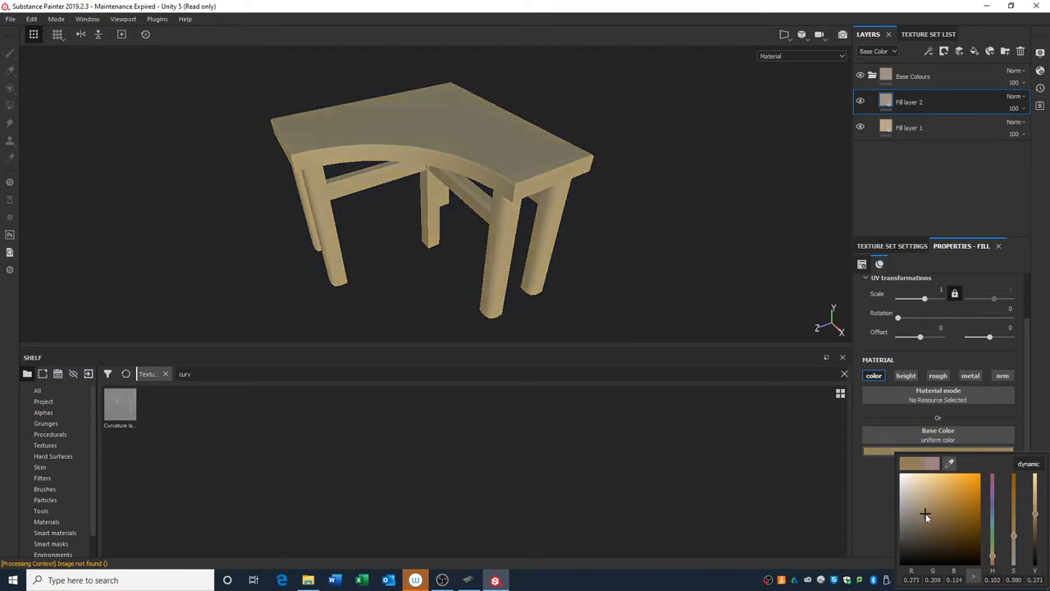
{"action": "left_click_drag", "start_coordinate": [993, 555], "coordinate": [992, 561]}
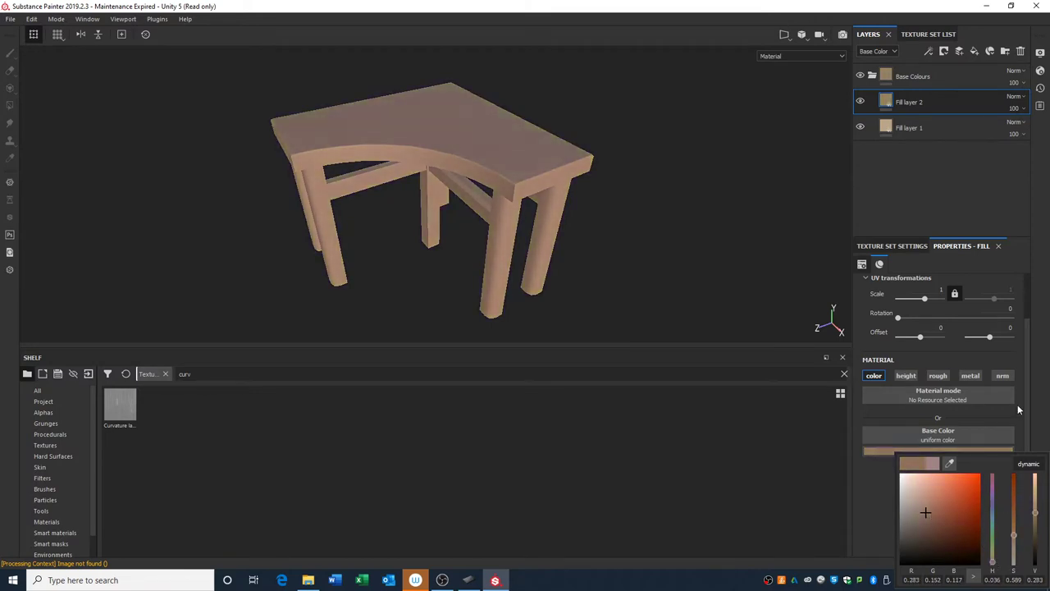
{"action": "left_click", "coordinate": [1017, 408]}
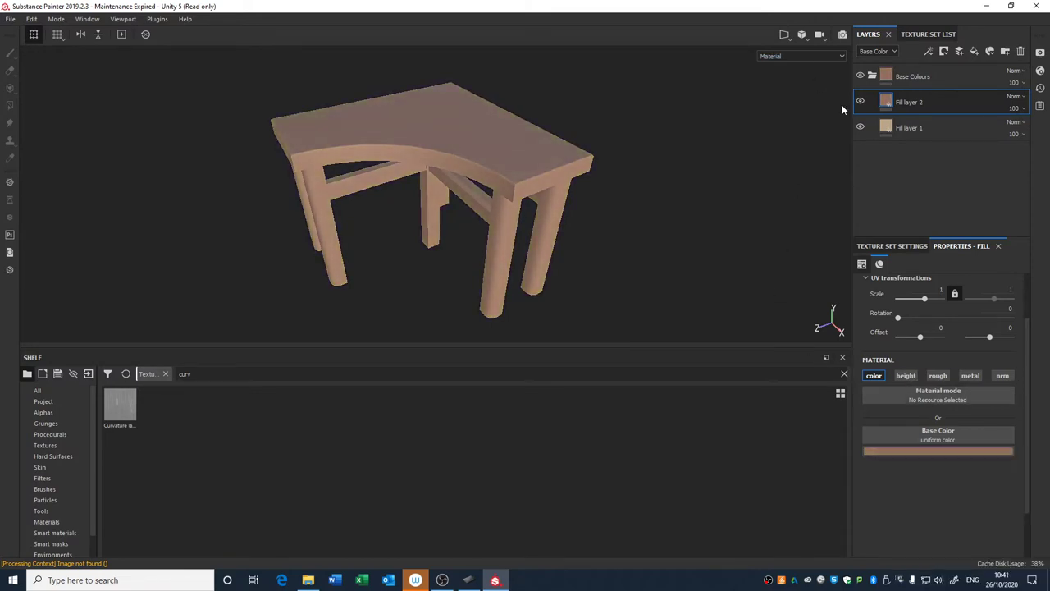
Add a black mask to Fill layer 2.
{"action": "right_click", "coordinate": [891, 102]}
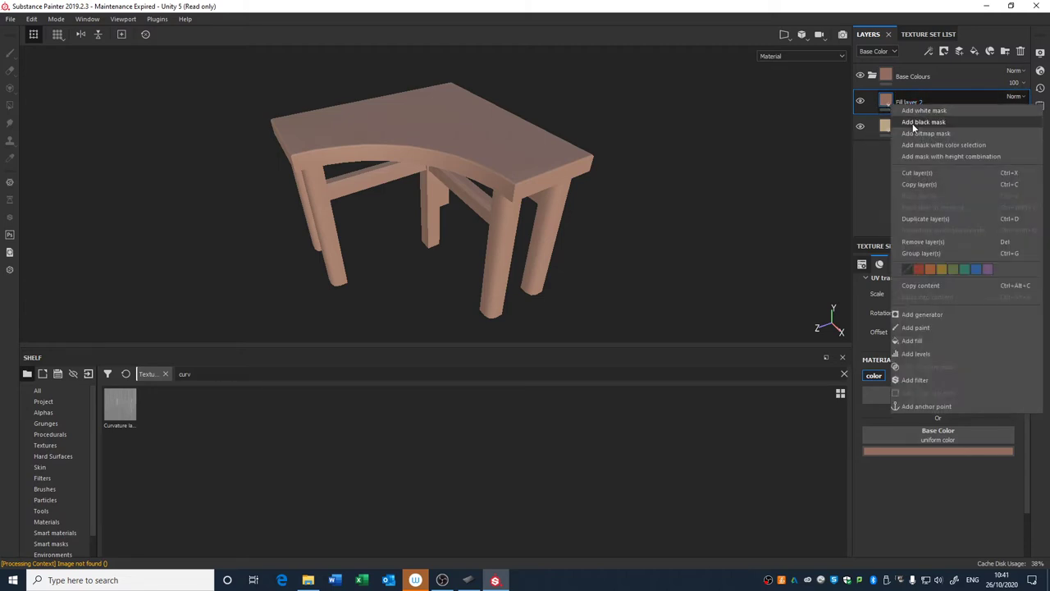
{"action": "left_click", "coordinate": [920, 123]}
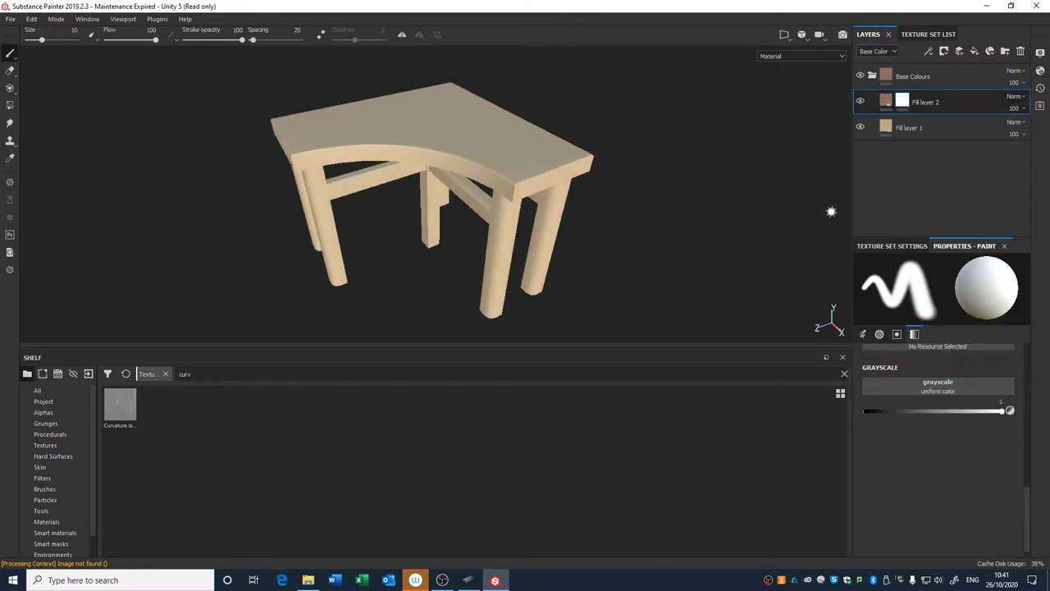
{"action": "left_click", "coordinate": [904, 101]}
{"action": "left_click", "coordinate": [886, 102]}
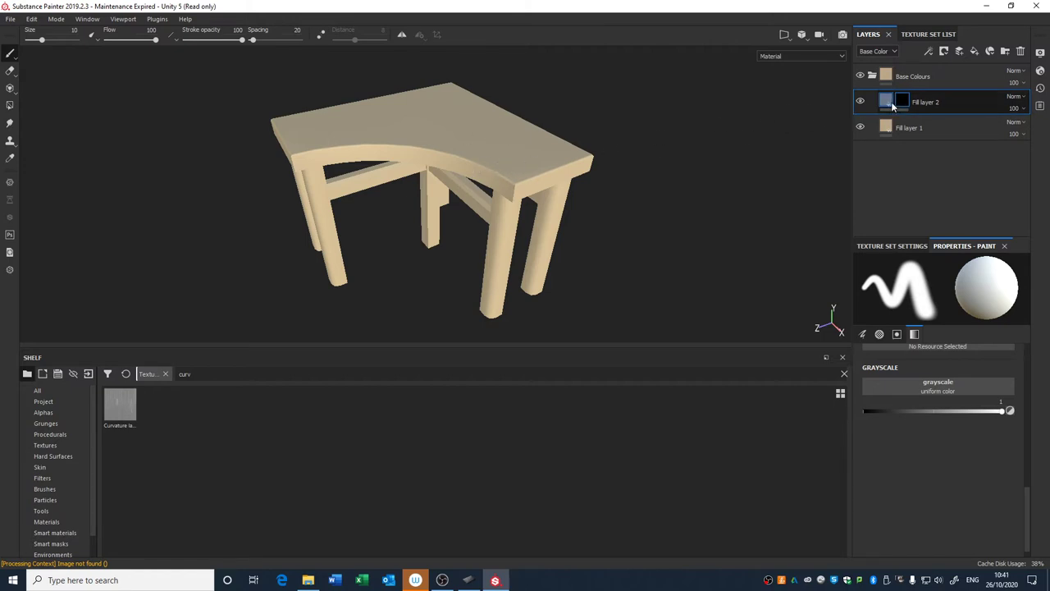
Add a paint effect to Fill layer 2's mask, brush a zigzag across the tabletop, and compare it by toggling the effect's visibility.
{"action": "left_click", "coordinate": [903, 102]}
{"action": "right_click", "coordinate": [903, 100]}
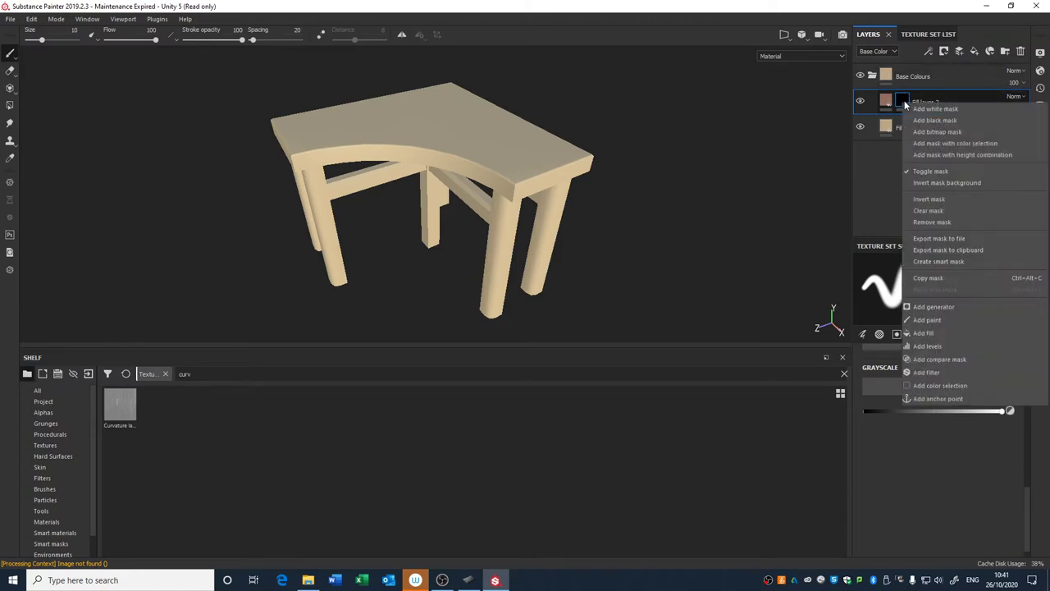
{"action": "left_click", "coordinate": [927, 320]}
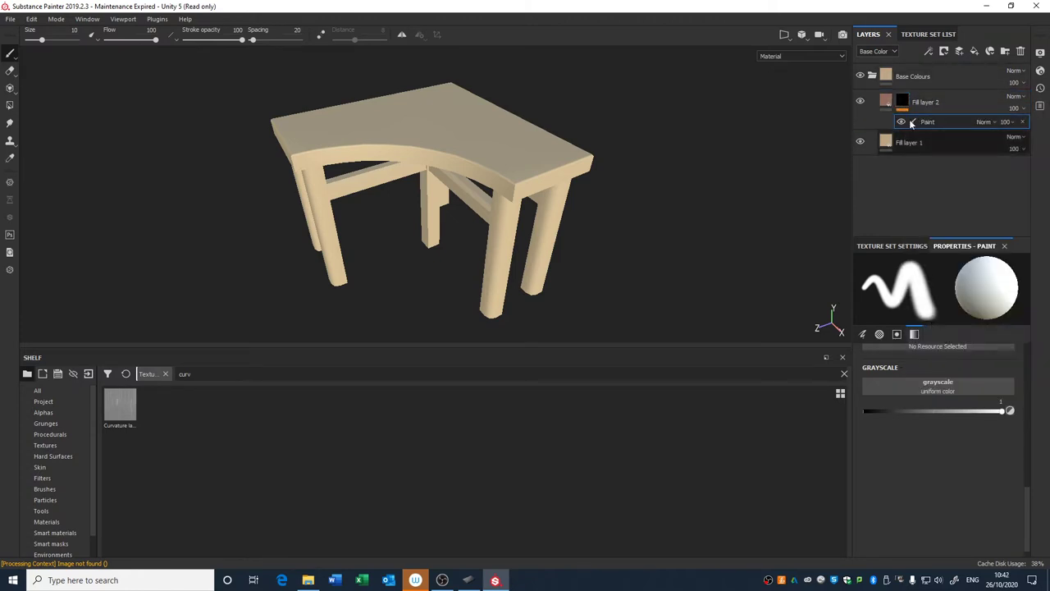
{"action": "mouse_move", "coordinate": [525, 179]}
{"action": "left_mouse_down"}
{"action": "mouse_move", "coordinate": [542, 172]}
{"action": "mouse_move", "coordinate": [431, 139]}
{"action": "left_mouse_up"}
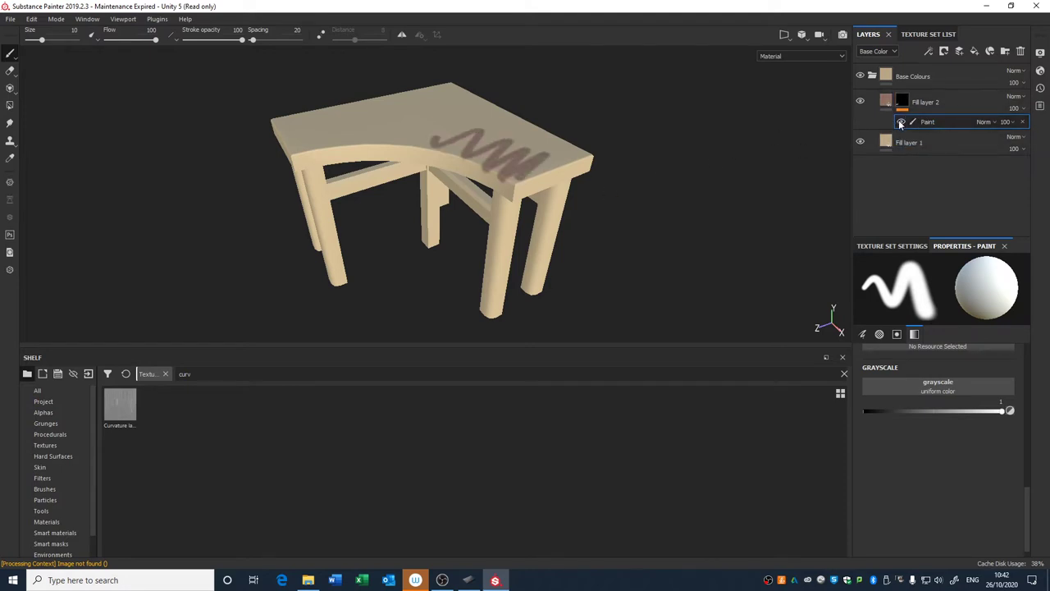
{"action": "left_click", "coordinate": [901, 123]}
{"action": "left_click", "coordinate": [901, 123]}
Change Fill layer 2's base color to a slightly more saturated reddish brown.
{"action": "left_click", "coordinate": [886, 100]}
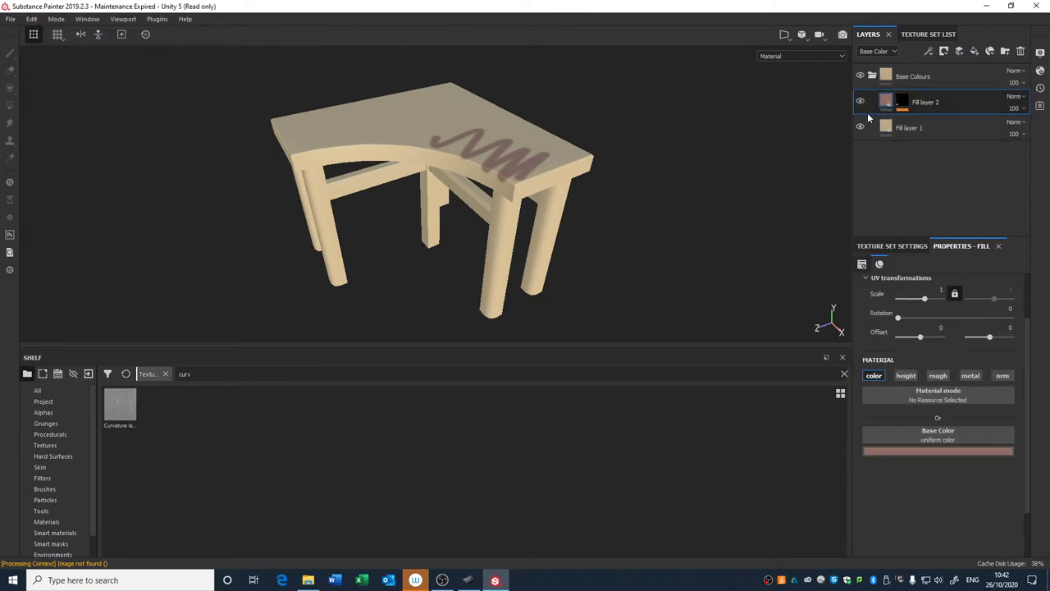
{"action": "left_click", "coordinate": [905, 450]}
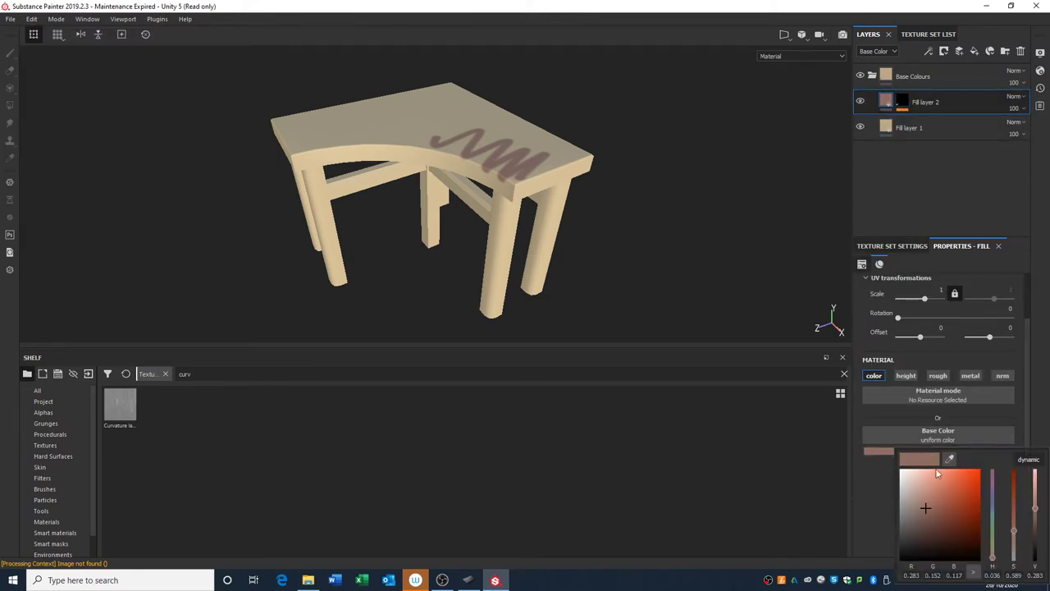
{"action": "mouse_move", "coordinate": [938, 474]}
{"action": "left_mouse_down"}
{"action": "mouse_move", "coordinate": [946, 470]}
{"action": "mouse_move", "coordinate": [943, 512]}
{"action": "mouse_move", "coordinate": [945, 479]}
{"action": "mouse_move", "coordinate": [933, 502]}
{"action": "left_mouse_up"}
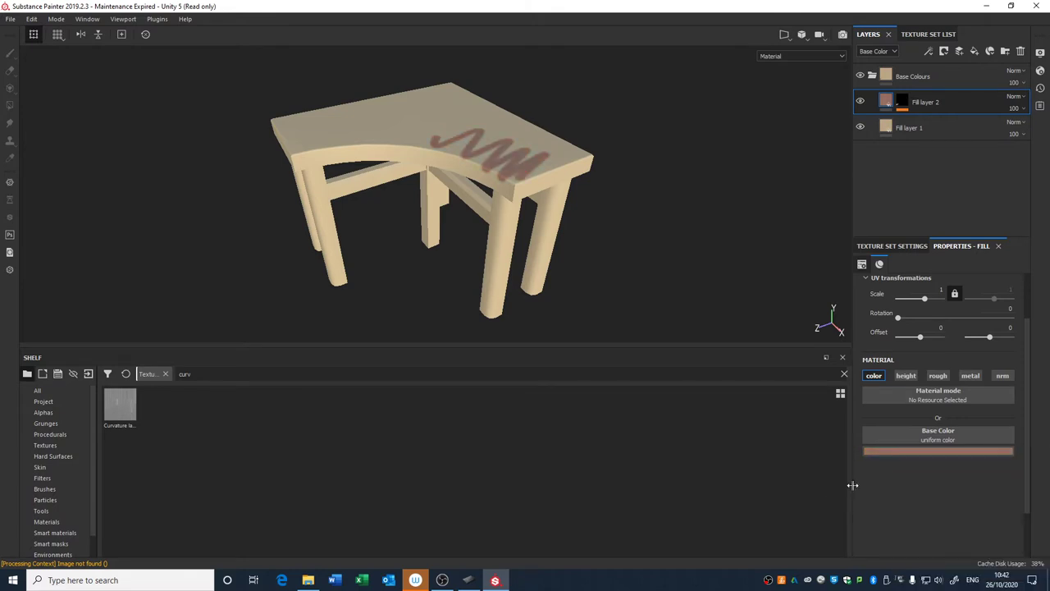
Replace the paint effect on Fill layer 2's mask with a fill effect using the Curvature lambert1 map as its grayscale.
{"action": "left_click", "coordinate": [901, 101]}
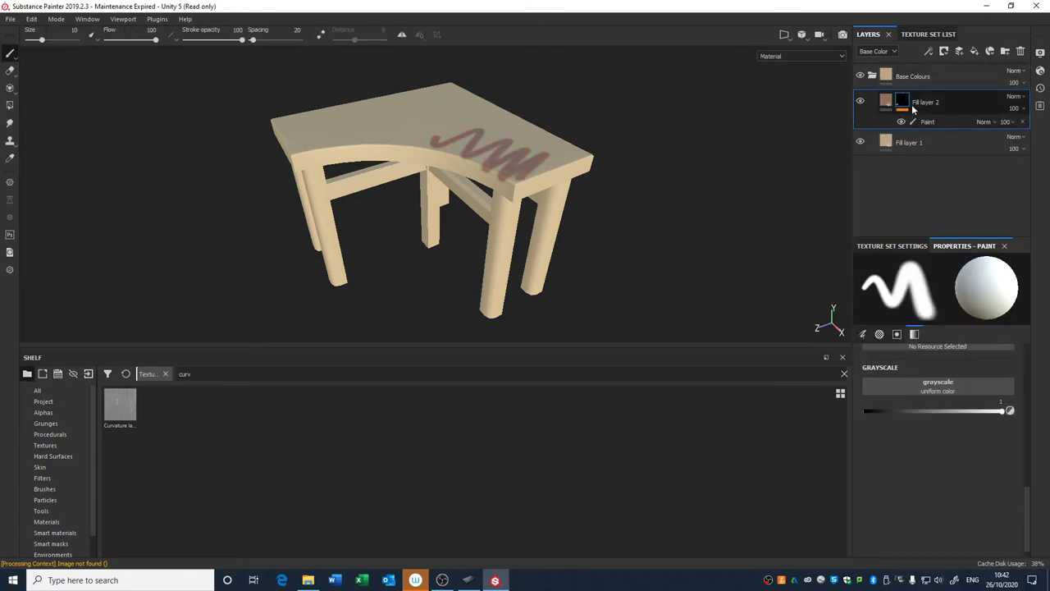
{"action": "left_click", "coordinate": [1023, 123]}
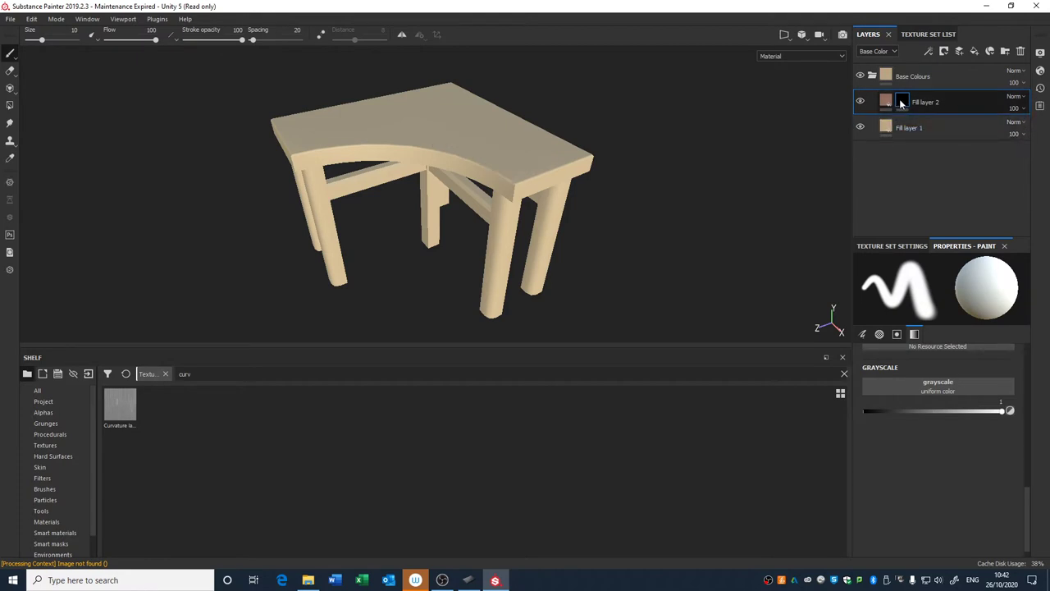
{"action": "right_click", "coordinate": [901, 101]}
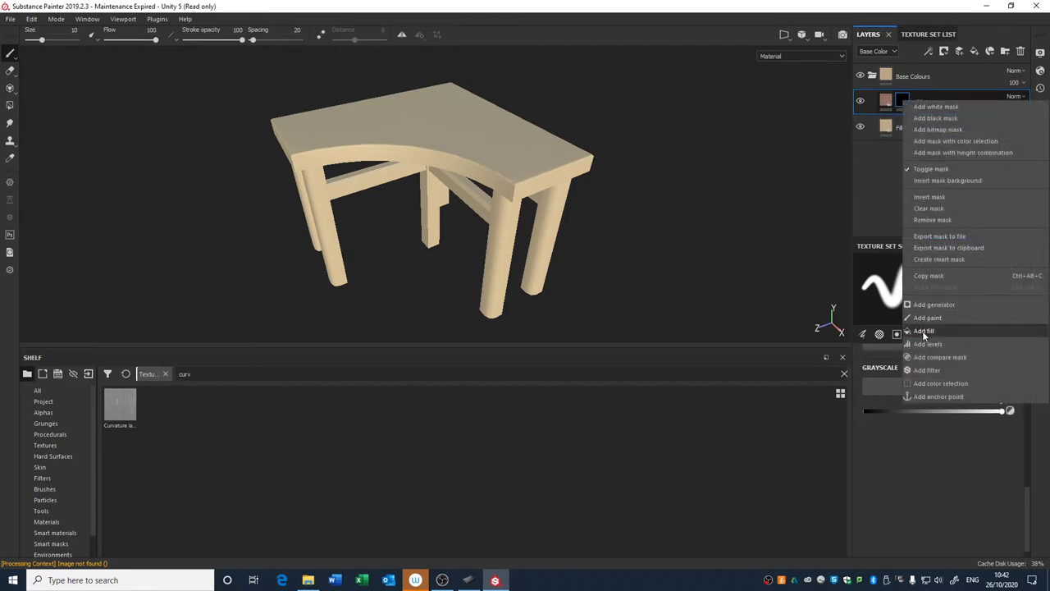
{"action": "left_click", "coordinate": [923, 330]}
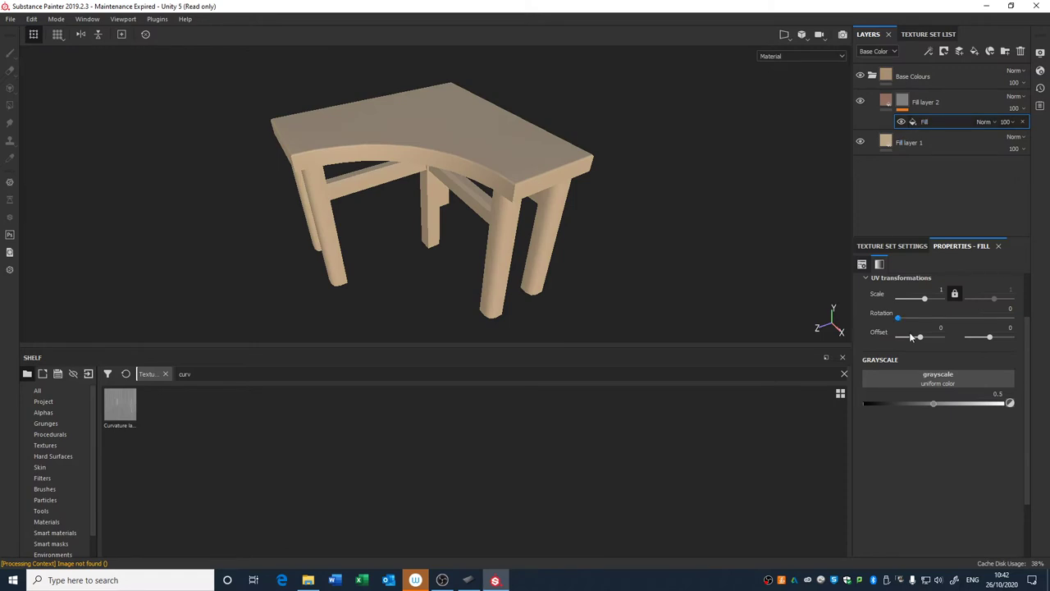
{"action": "mouse_move", "coordinate": [934, 403]}
{"action": "left_mouse_down"}
{"action": "mouse_move", "coordinate": [1023, 412]}
{"action": "mouse_move", "coordinate": [872, 409]}
{"action": "mouse_move", "coordinate": [932, 416]}
{"action": "left_mouse_up"}
{"action": "left_click_drag", "start_coordinate": [132, 404], "coordinate": [919, 380]}
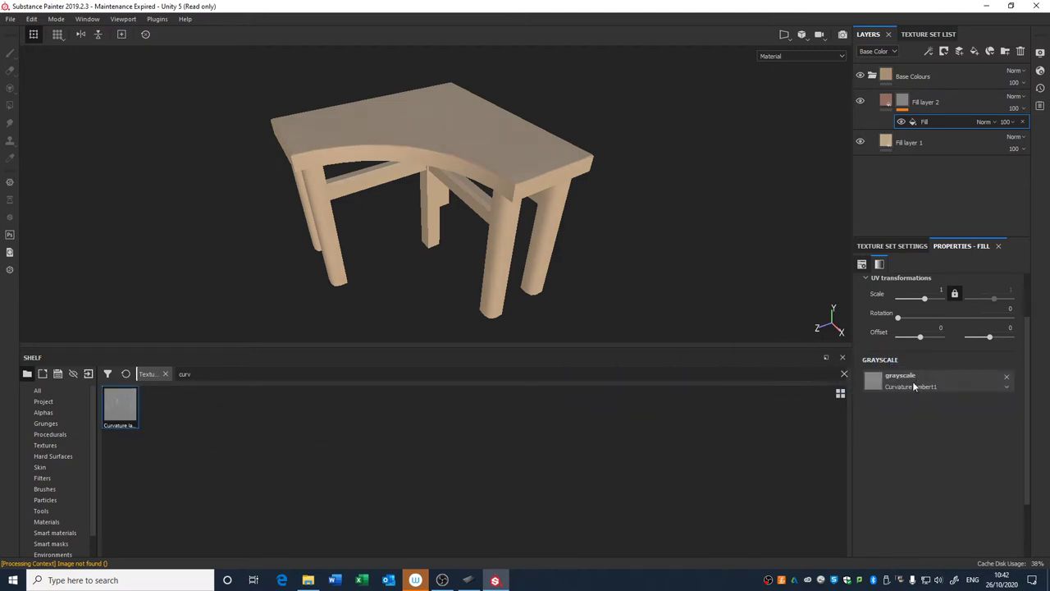
Examine the curvature mask along the tabletop edges, comparing the table with Fill layer 2 hidden and shown.
{"action": "right_click_drag", "start_coordinate": [651, 132], "coordinate": [649, 310], "text": "alt"}
{"action": "middle_click_drag", "start_coordinate": [656, 172], "coordinate": [672, 202], "text": "alt"}
{"action": "left_click_drag", "start_coordinate": [672, 203], "coordinate": [694, 224], "text": "alt"}
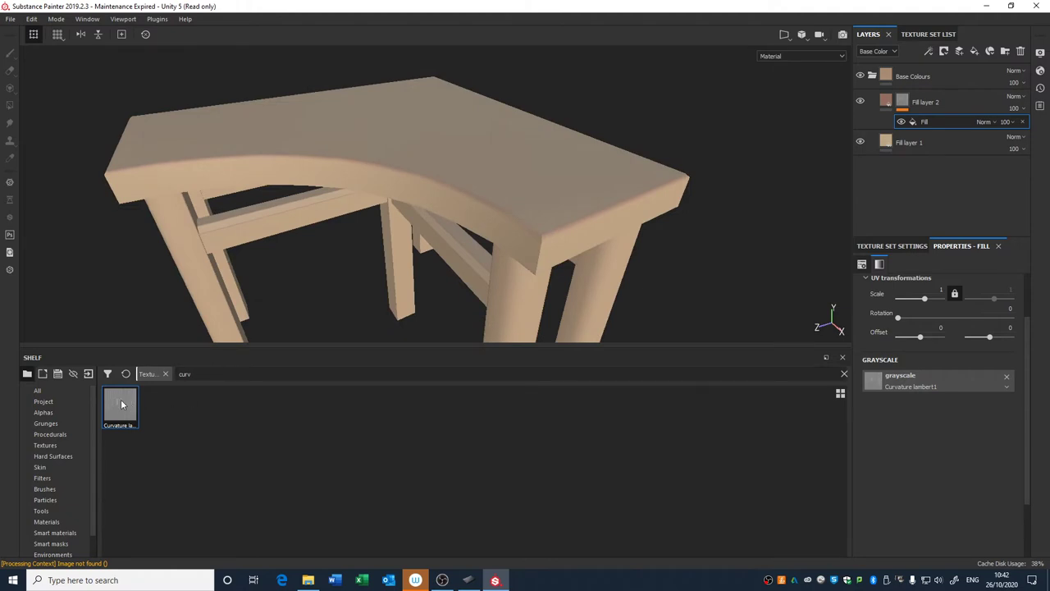
{"action": "mouse_move", "coordinate": [122, 403]}
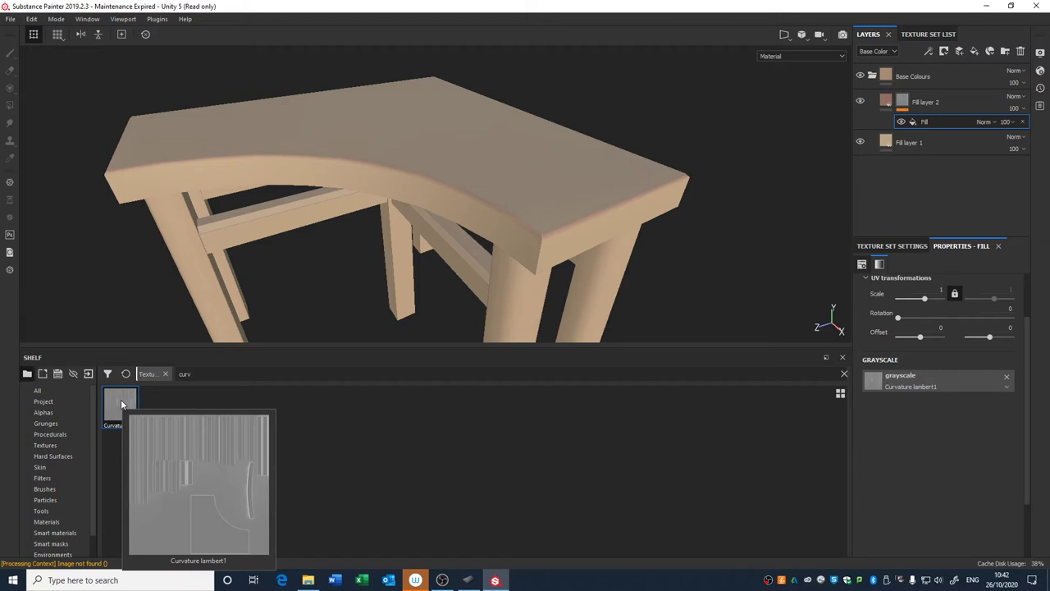
{"action": "mouse_move", "coordinate": [553, 249]}
{"action": "left_mouse_down", "text": "alt"}
{"action": "mouse_move", "coordinate": [511, 152]}
{"action": "mouse_move", "coordinate": [516, 280]}
{"action": "mouse_move", "coordinate": [556, 251]}
{"action": "left_mouse_up", "text": "alt"}
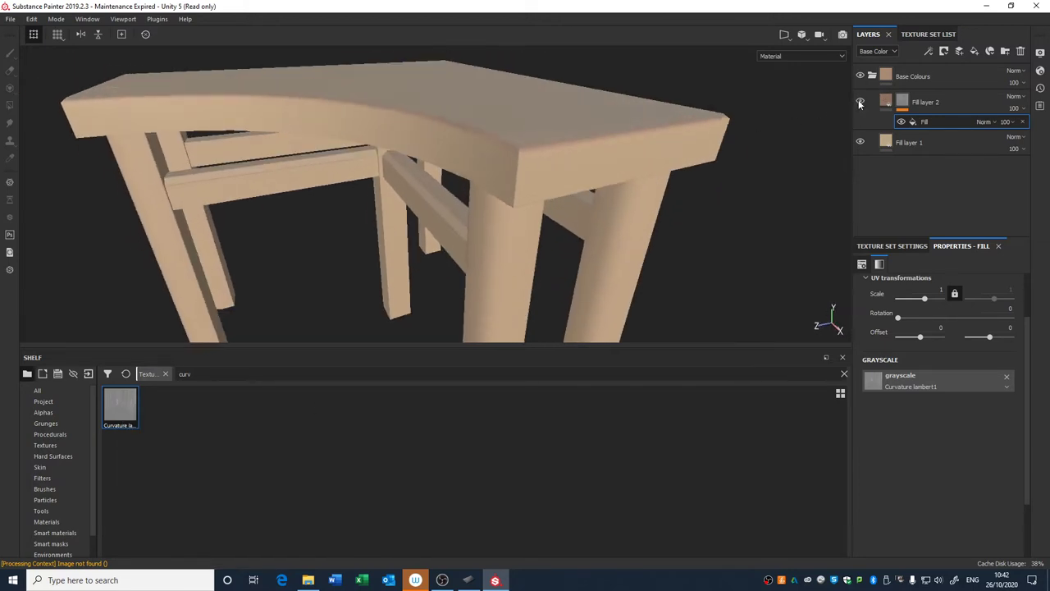
{"action": "left_click", "coordinate": [860, 103]}
{"action": "left_click", "coordinate": [860, 102]}
{"action": "left_click_drag", "start_coordinate": [694, 187], "coordinate": [677, 230], "text": "alt"}
{"action": "left_click", "coordinate": [860, 103]}
{"action": "left_click", "coordinate": [860, 103]}
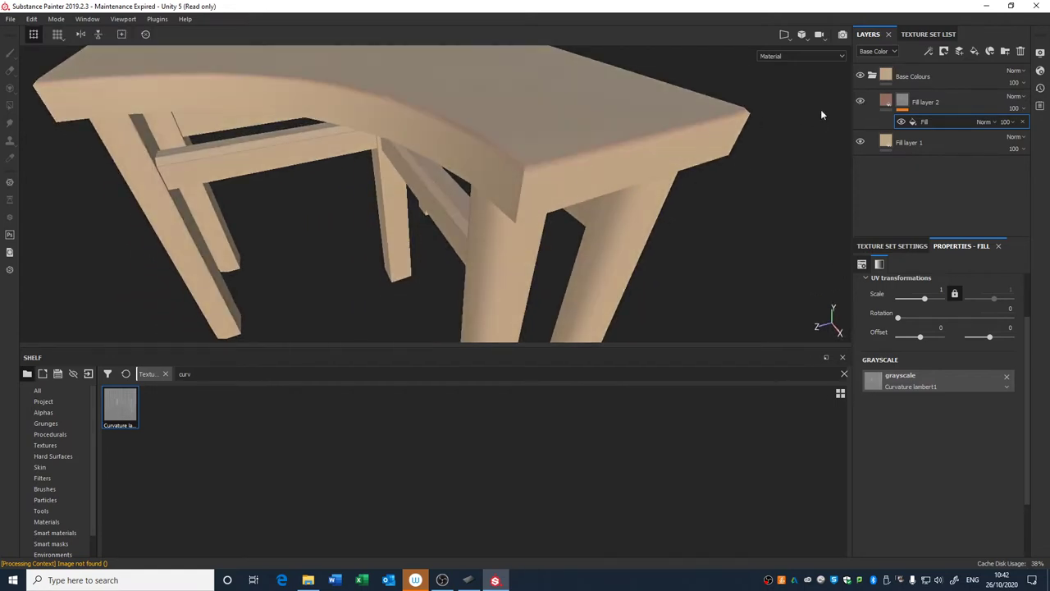
Change Fill layer 2's base color to a darker, greyer brown and compare the edges by toggling the layer's visibility.
{"action": "left_click", "coordinate": [885, 102]}
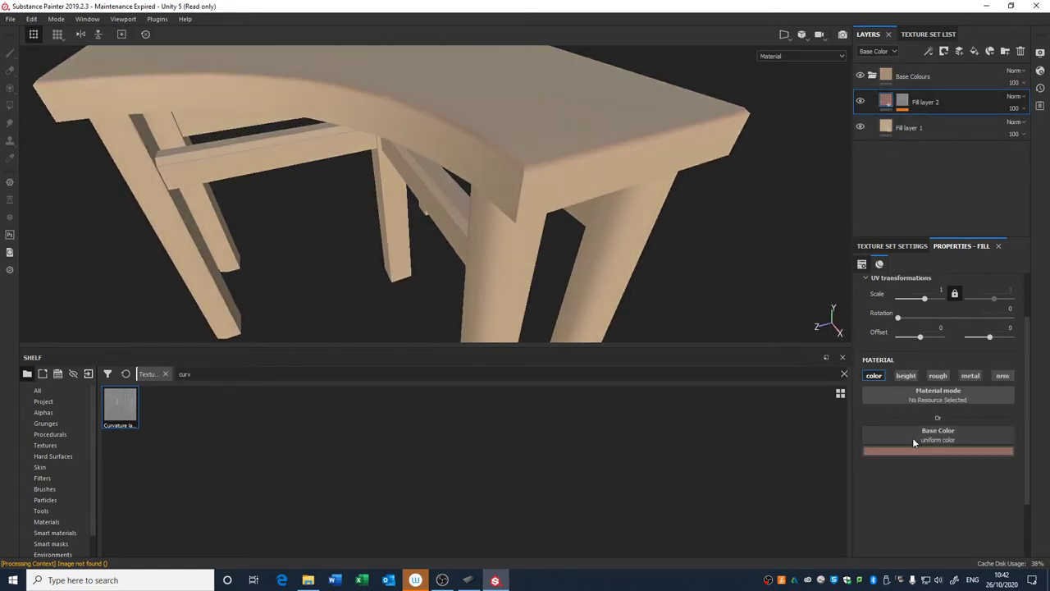
{"action": "left_click", "coordinate": [905, 449]}
{"action": "left_click_drag", "start_coordinate": [924, 504], "coordinate": [916, 527]}
{"action": "left_click_drag", "start_coordinate": [784, 249], "coordinate": [783, 149], "text": "alt"}
{"action": "left_click", "coordinate": [859, 103]}
{"action": "left_click", "coordinate": [859, 102]}
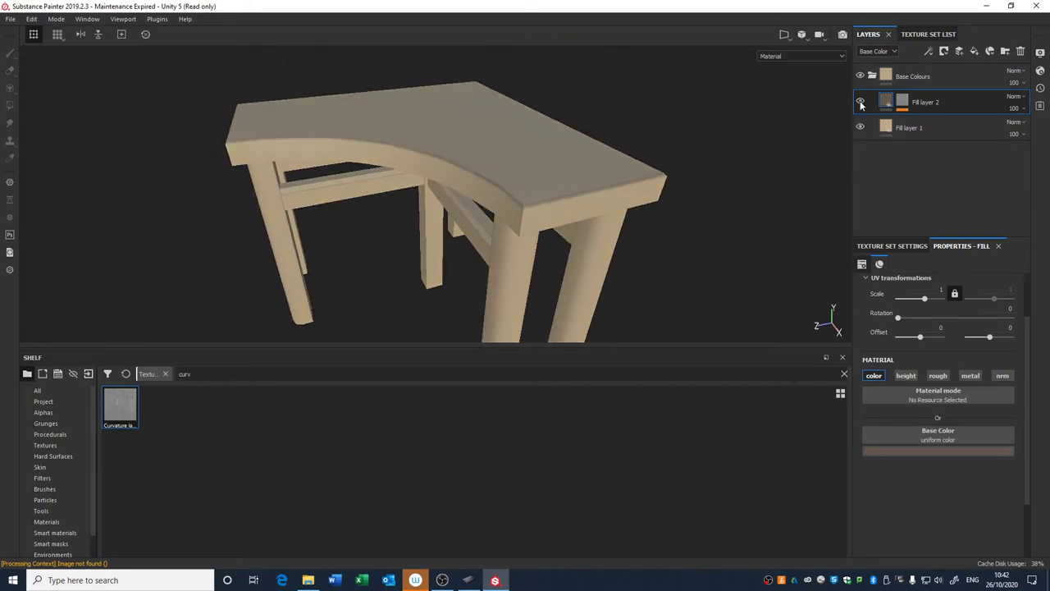
{"action": "left_click", "coordinate": [859, 102]}
{"action": "left_click", "coordinate": [859, 102]}
{"action": "scroll", "coordinate": [689, 243], "scroll_direction": "up", "scroll_amount": 3}
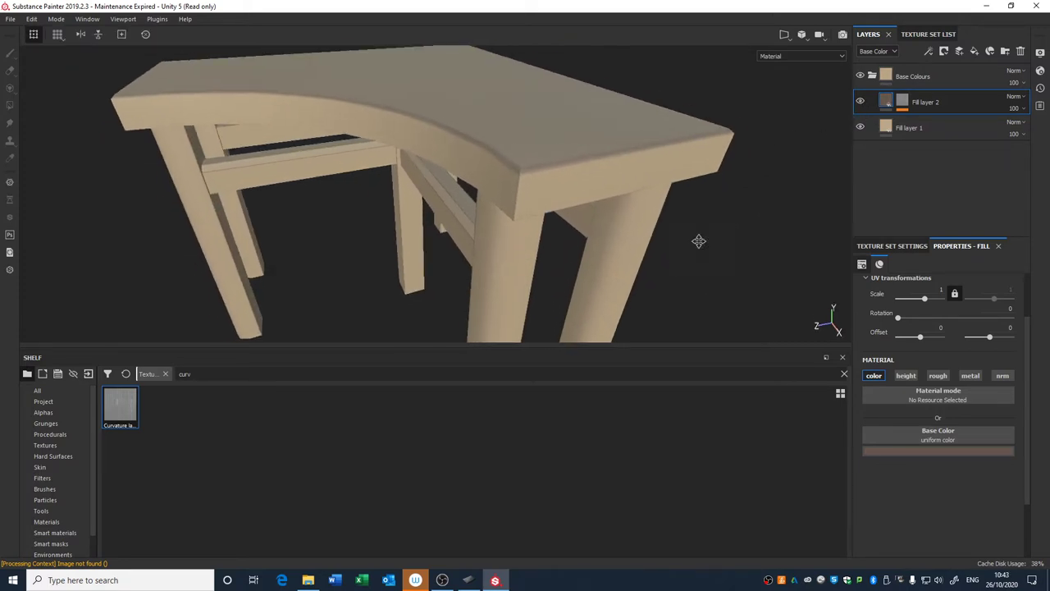
Enable the roughness channel on Fill layer 2 and set its roughness to 0.3969.
{"action": "left_click", "coordinate": [936, 375]}
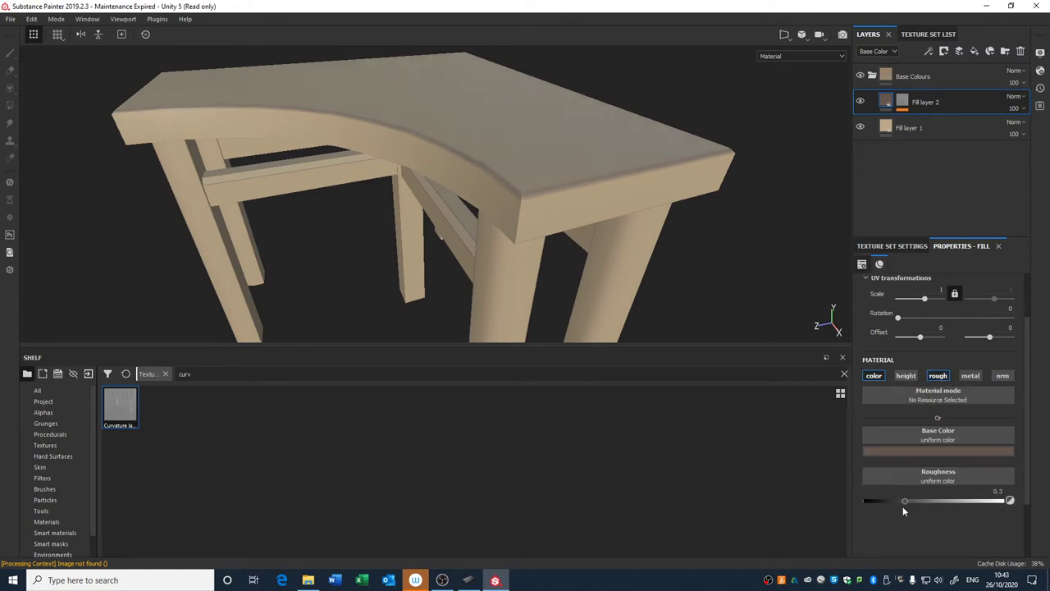
{"action": "mouse_move", "coordinate": [905, 499]}
{"action": "left_mouse_down"}
{"action": "mouse_move", "coordinate": [932, 502]}
{"action": "mouse_move", "coordinate": [917, 502]}
{"action": "left_mouse_up"}
{"action": "left_click_drag", "start_coordinate": [760, 304], "coordinate": [772, 279], "text": "alt"}
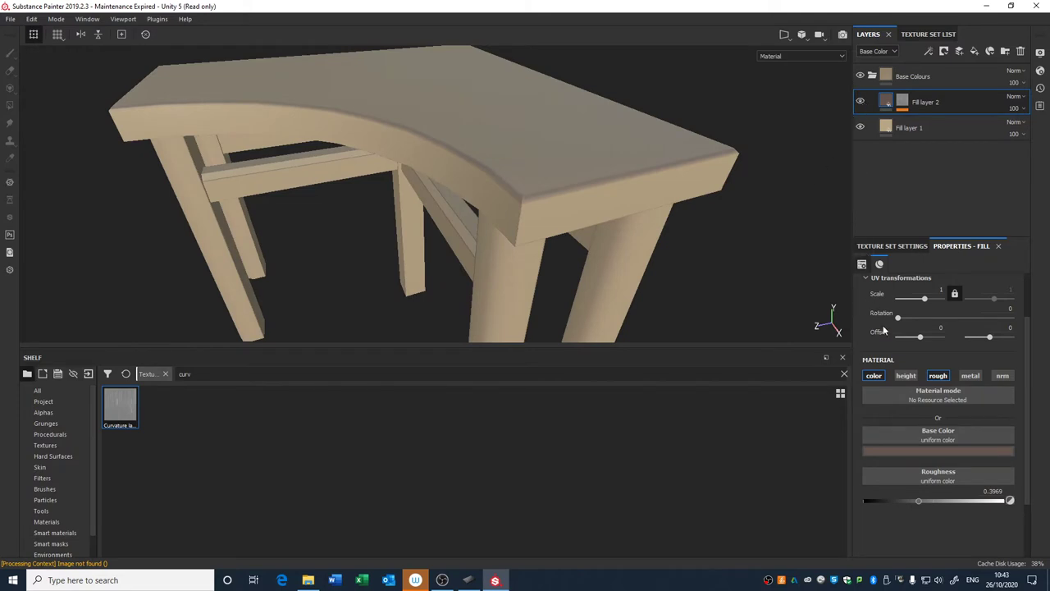
Try enabling Fill layer 2's height channel with a slight height adjustment, and undo it.
{"action": "left_click", "coordinate": [907, 379]}
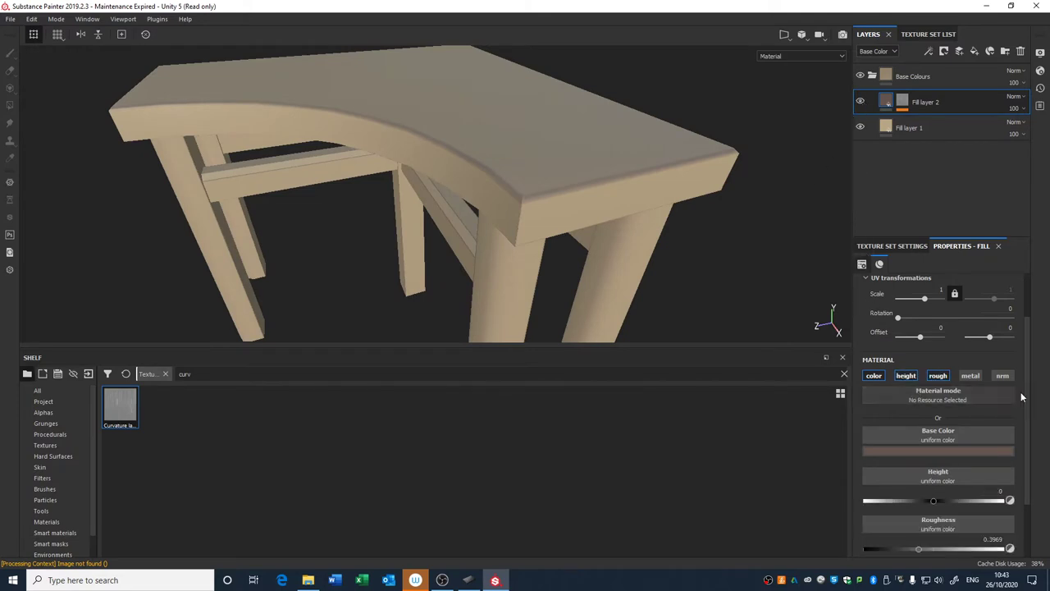
{"action": "scroll", "coordinate": [1014, 421], "scroll_direction": "down", "scroll_amount": 2}
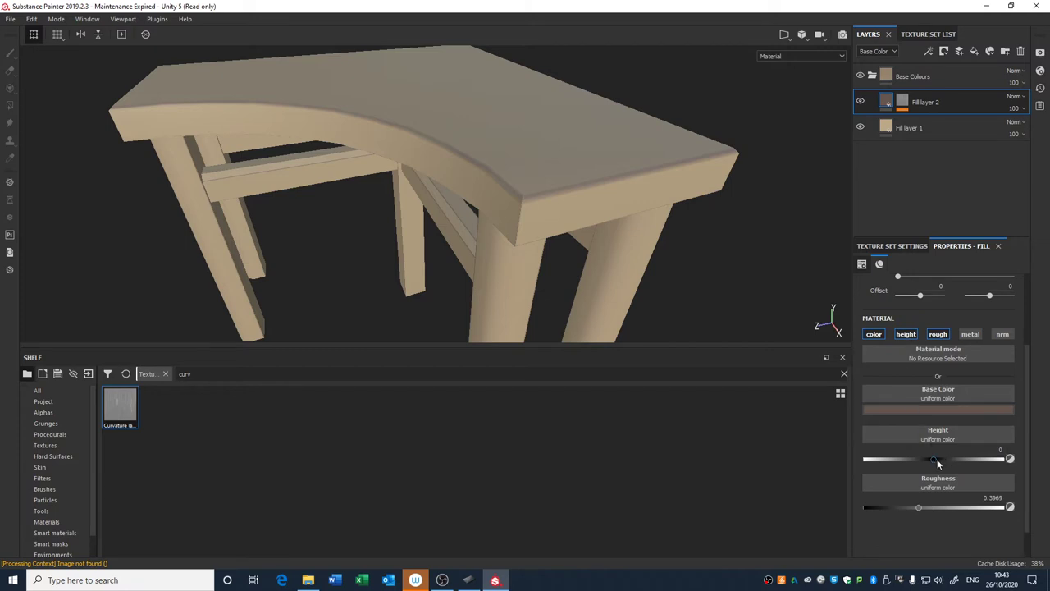
{"action": "mouse_move", "coordinate": [936, 460]}
{"action": "left_mouse_down"}
{"action": "mouse_move", "coordinate": [960, 461]}
{"action": "mouse_move", "coordinate": [893, 462]}
{"action": "mouse_move", "coordinate": [977, 472]}
{"action": "mouse_move", "coordinate": [879, 470]}
{"action": "mouse_move", "coordinate": [944, 472]}
{"action": "mouse_move", "coordinate": [873, 480]}
{"action": "mouse_move", "coordinate": [939, 470]}
{"action": "left_mouse_up"}
{"action": "key", "text": "ctrl+z"}
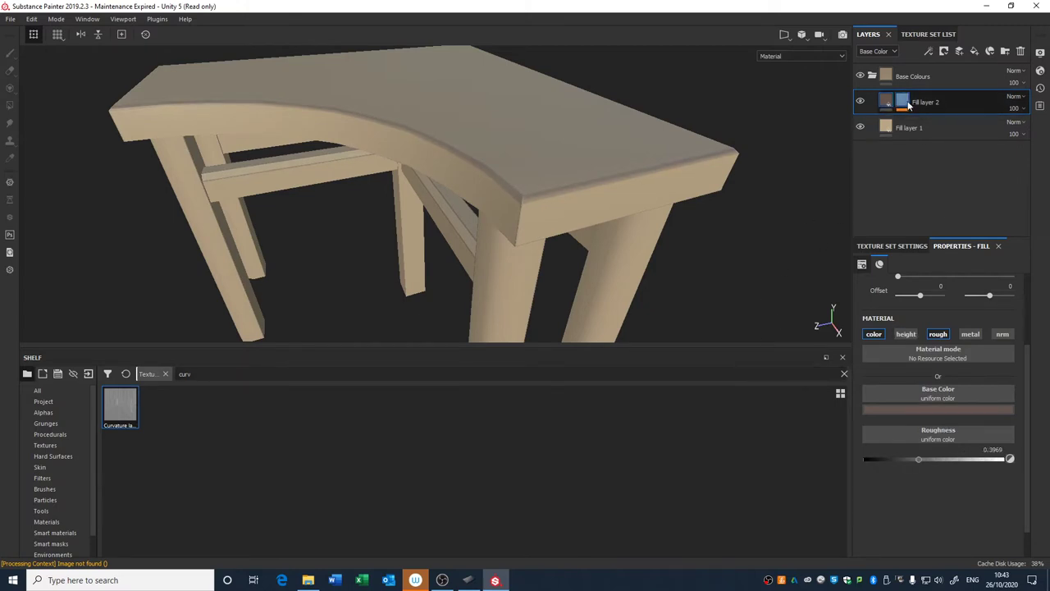
View the whole table and compare the material channel settings of Fill layer 1 and Fill layer 2.
{"action": "right_click_drag", "start_coordinate": [709, 241], "coordinate": [682, 110], "text": "alt"}
{"action": "left_click_drag", "start_coordinate": [682, 115], "coordinate": [739, 181], "text": "alt"}
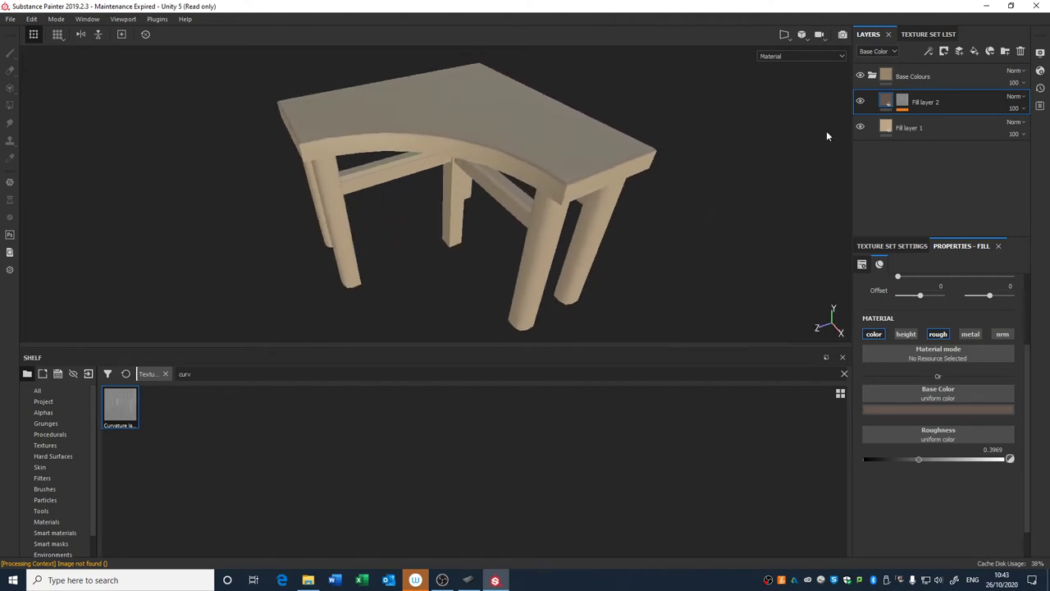
{"action": "left_click", "coordinate": [900, 129]}
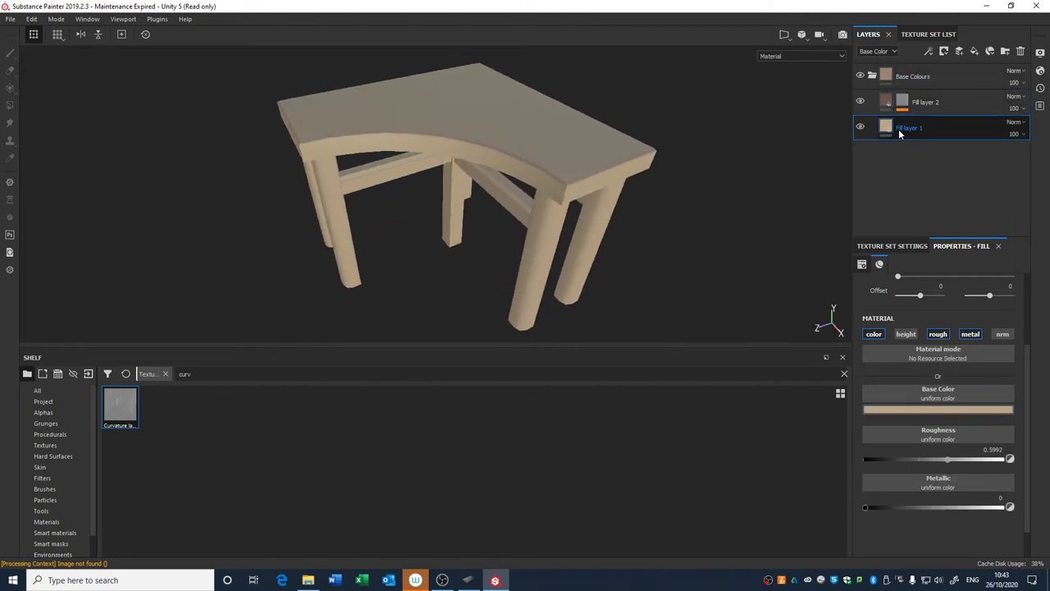
{"action": "left_click", "coordinate": [886, 105]}
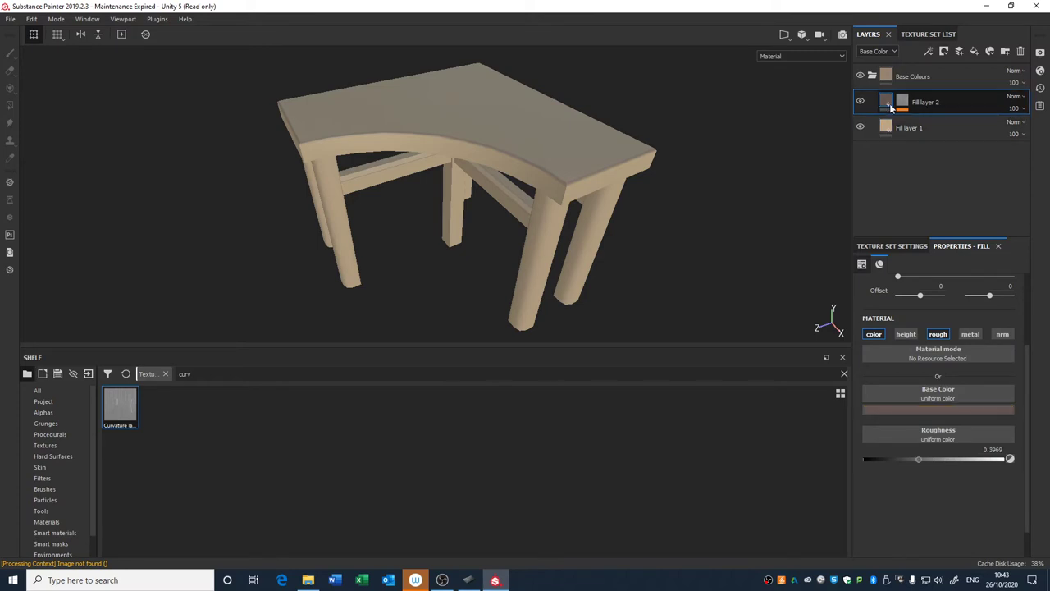
{"action": "left_click_drag", "start_coordinate": [703, 249], "coordinate": [754, 190], "text": "alt"}
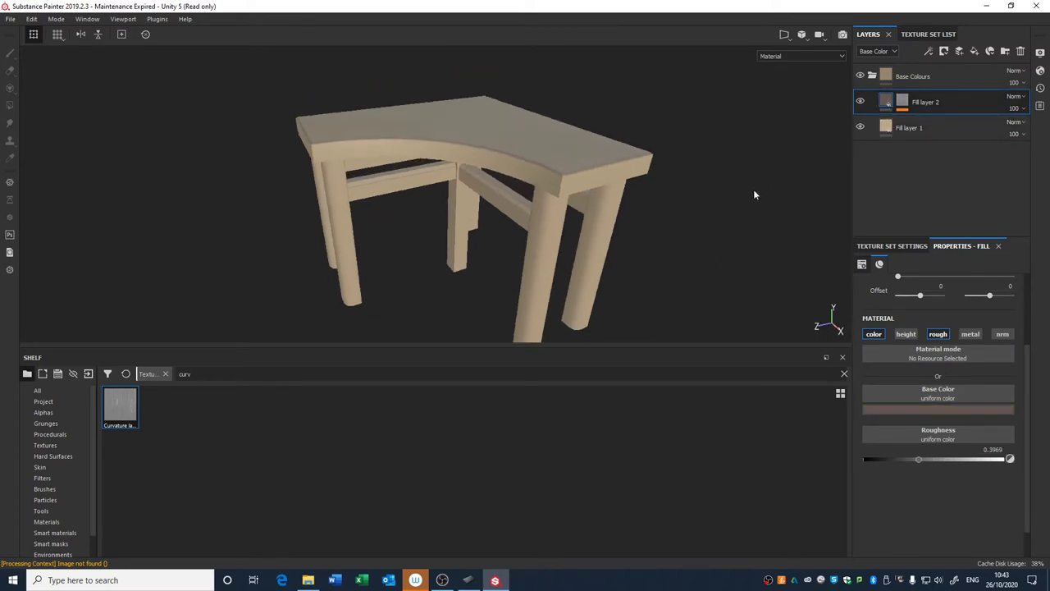
Add a Levels effect to Fill layer 2's mask above the curvature fill.
{"action": "left_click", "coordinate": [906, 101]}
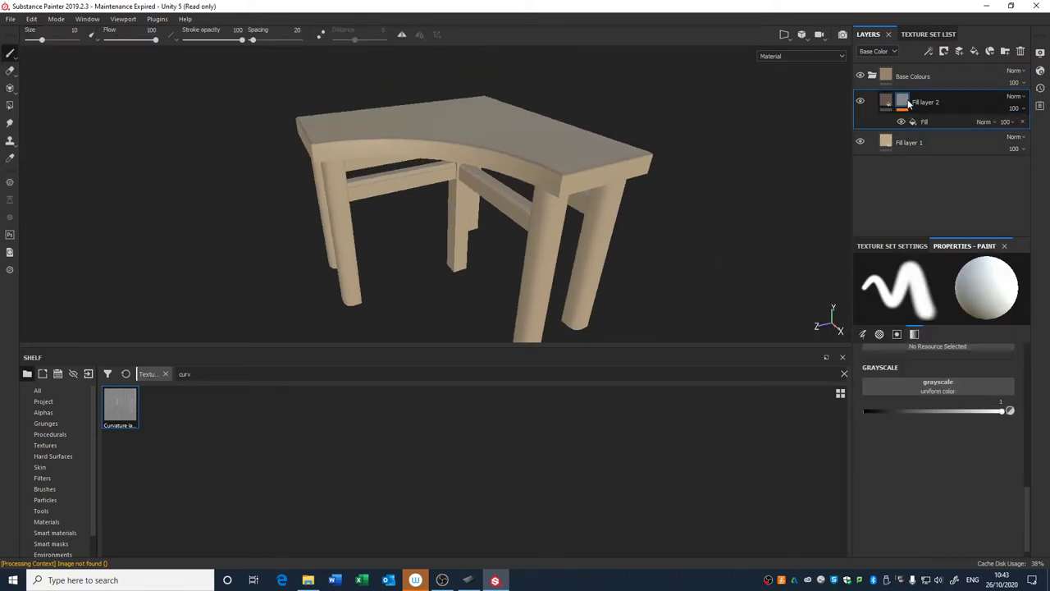
{"action": "left_click_drag", "start_coordinate": [694, 196], "coordinate": [693, 203], "text": "alt"}
{"action": "scroll", "coordinate": [525, 197], "scroll_direction": "up", "scroll_amount": 4}
{"action": "left_click_drag", "start_coordinate": [534, 237], "coordinate": [542, 194], "text": "alt"}
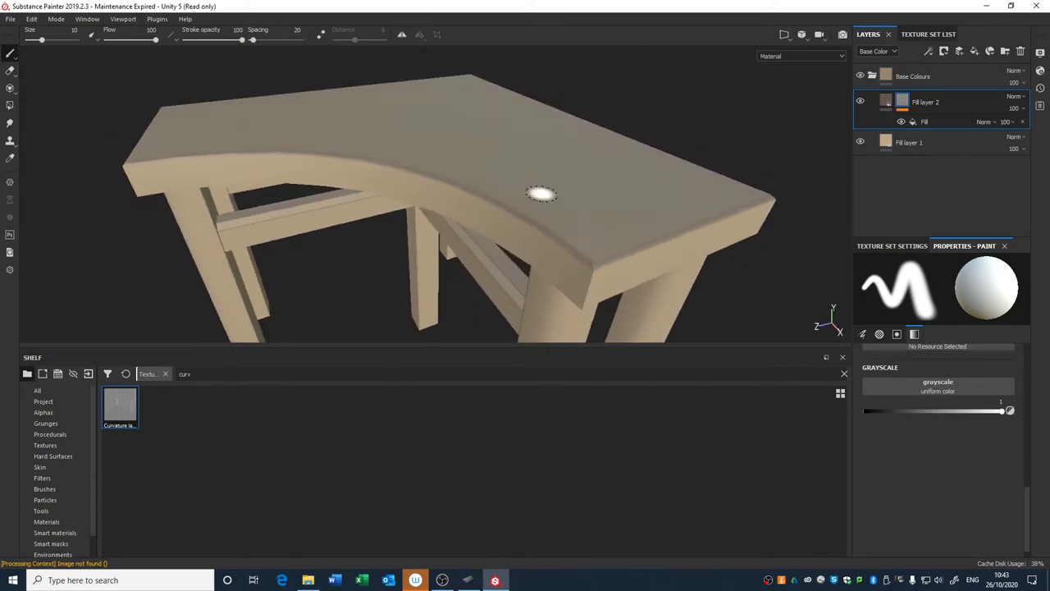
{"action": "right_click", "coordinate": [905, 104]}
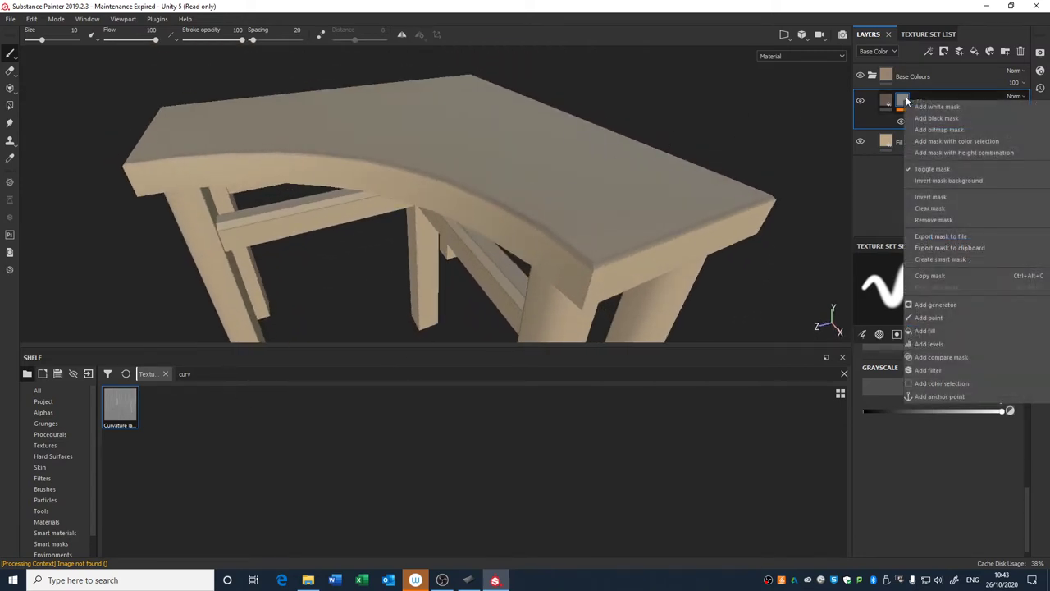
{"action": "left_click", "coordinate": [932, 344]}
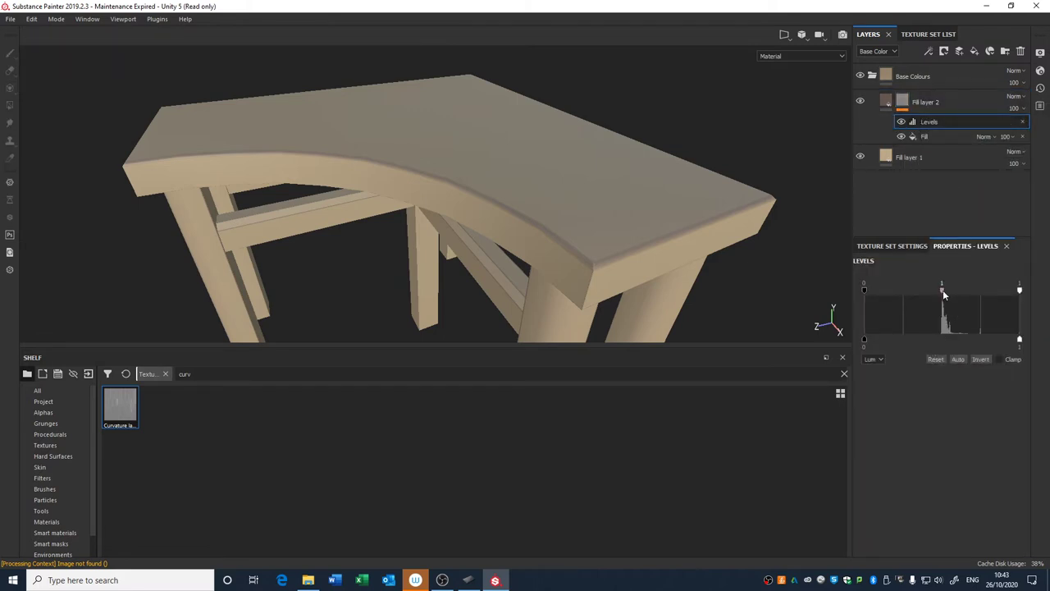
Experiment with the mask's Levels, lowering and restoring the output white and moving the midtone to 0.663.
{"action": "mouse_move", "coordinate": [942, 289]}
{"action": "left_mouse_down"}
{"action": "mouse_move", "coordinate": [953, 290]}
{"action": "mouse_move", "coordinate": [907, 290]}
{"action": "mouse_move", "coordinate": [955, 297]}
{"action": "mouse_move", "coordinate": [889, 296]}
{"action": "mouse_move", "coordinate": [940, 307]}
{"action": "left_mouse_up"}
{"action": "left_click_drag", "start_coordinate": [1019, 340], "coordinate": [986, 340]}
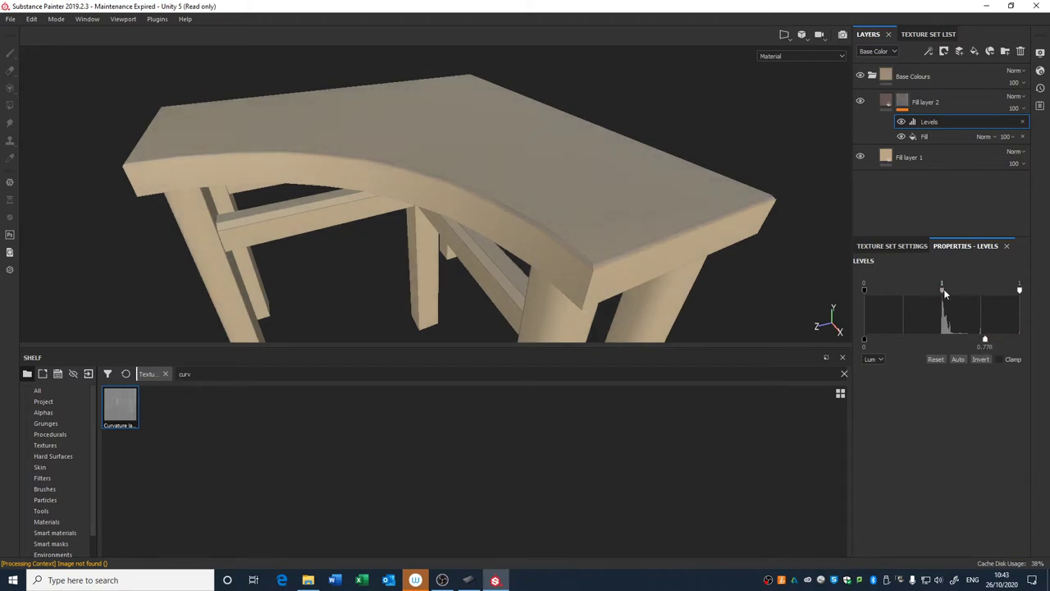
{"action": "mouse_move", "coordinate": [944, 294]}
{"action": "left_mouse_down"}
{"action": "mouse_move", "coordinate": [969, 289]}
{"action": "mouse_move", "coordinate": [925, 292]}
{"action": "mouse_move", "coordinate": [940, 290]}
{"action": "left_mouse_up"}
{"action": "left_click_drag", "start_coordinate": [985, 339], "coordinate": [1019, 339]}
{"action": "left_click_drag", "start_coordinate": [938, 291], "coordinate": [864, 340]}
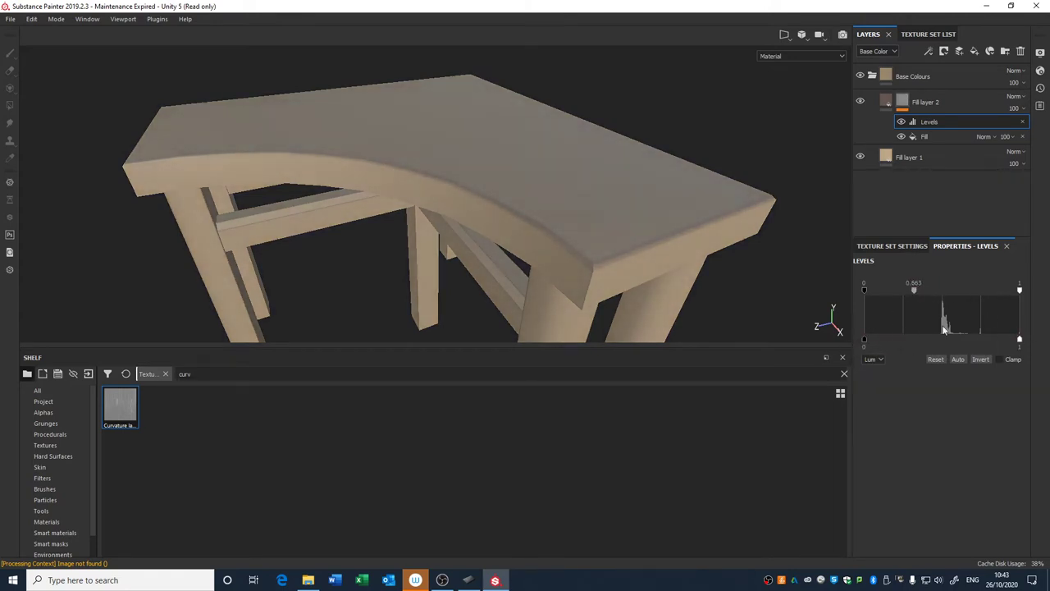
Try Levels with output white at 0.782 and input white at 0.88, and return both to 1 with the midtone at 0.987.
{"action": "left_click_drag", "start_coordinate": [1020, 340], "coordinate": [984, 340]}
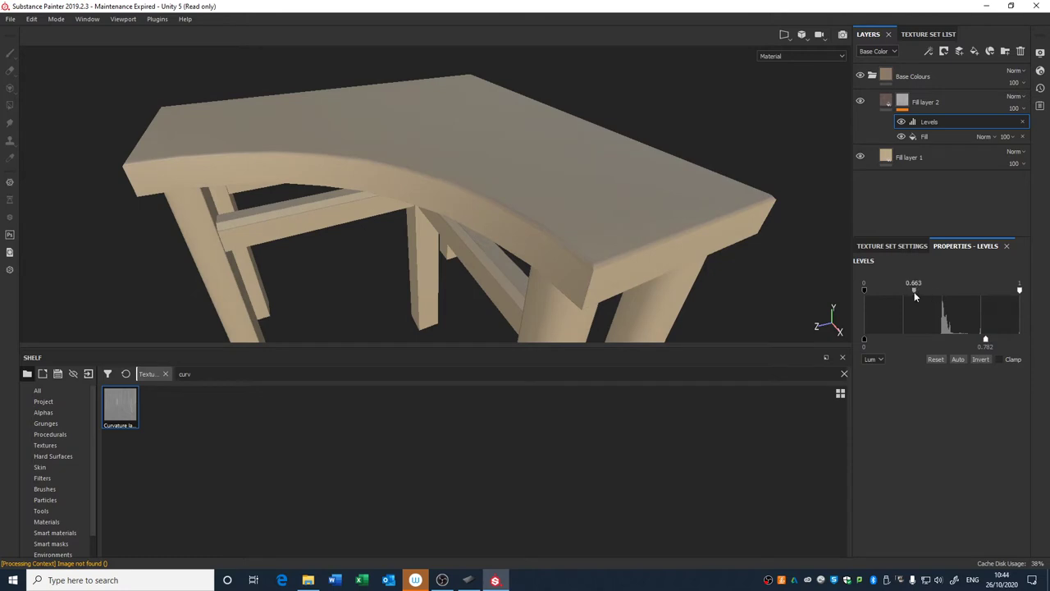
{"action": "left_click_drag", "start_coordinate": [825, 281], "coordinate": [622, 239], "text": "alt"}
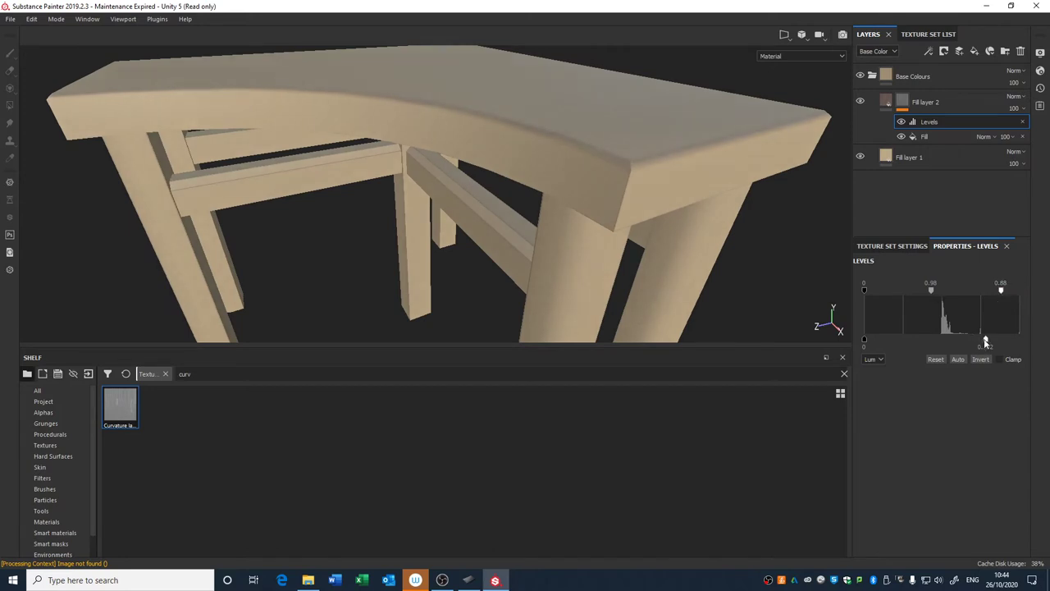
{"action": "left_click_drag", "start_coordinate": [986, 341], "coordinate": [1016, 345]}
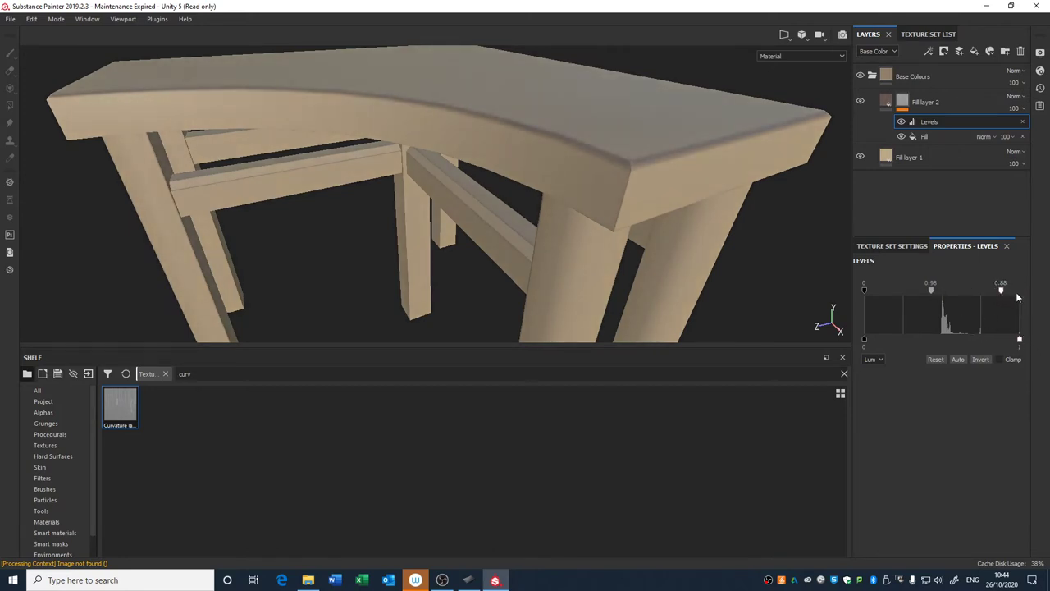
{"action": "left_click_drag", "start_coordinate": [1001, 289], "coordinate": [1020, 290]}
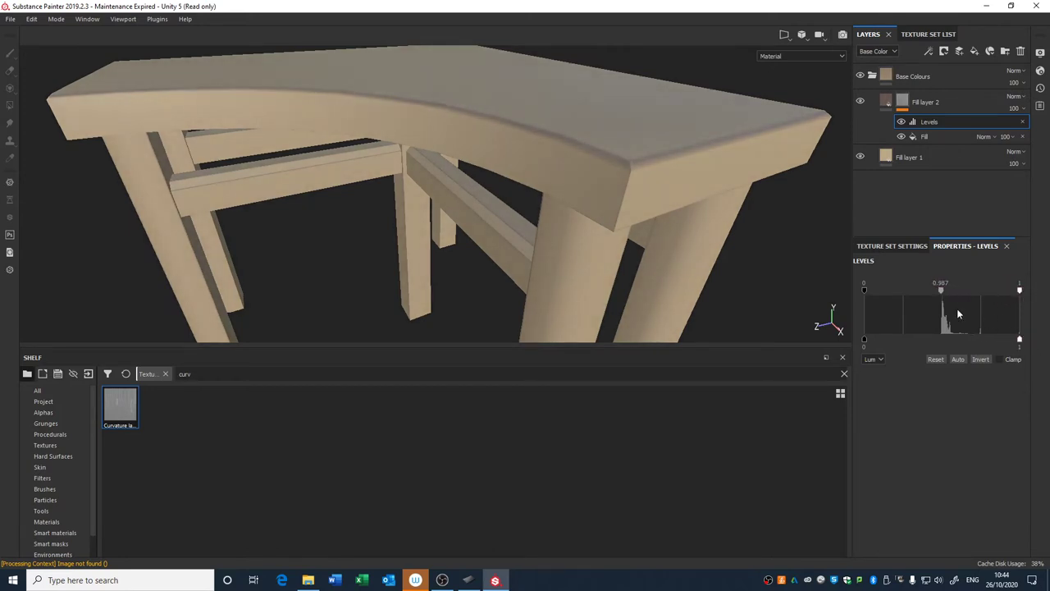
Invert the Levels on Fill layer 2's mask and raise the midtone to 6.704, comparing the table with the layer hidden and shown.
{"action": "left_click", "coordinate": [986, 362]}
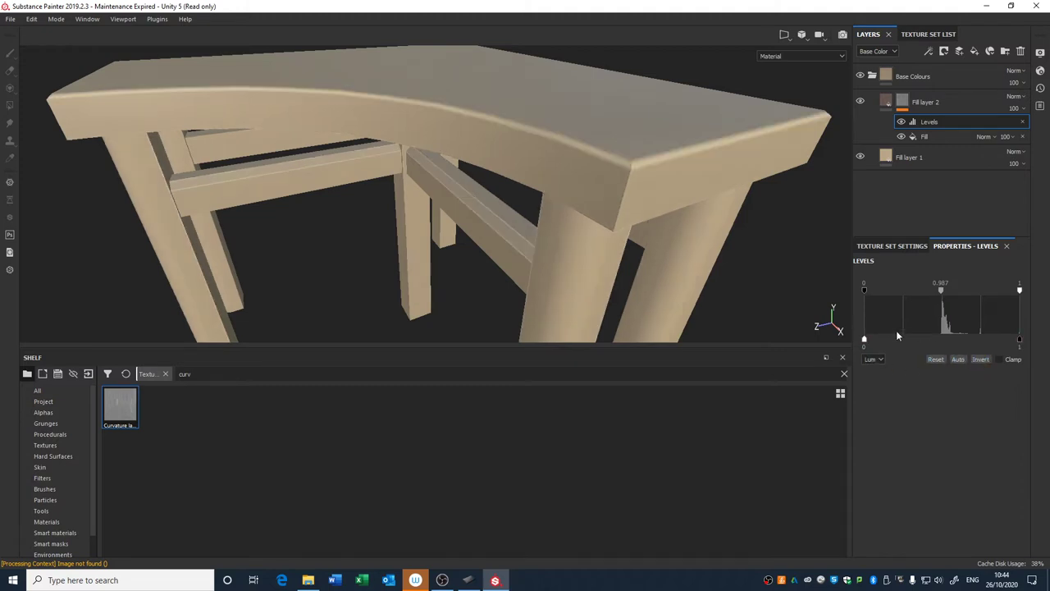
{"action": "scroll", "coordinate": [778, 212], "scroll_direction": "down", "scroll_amount": 4}
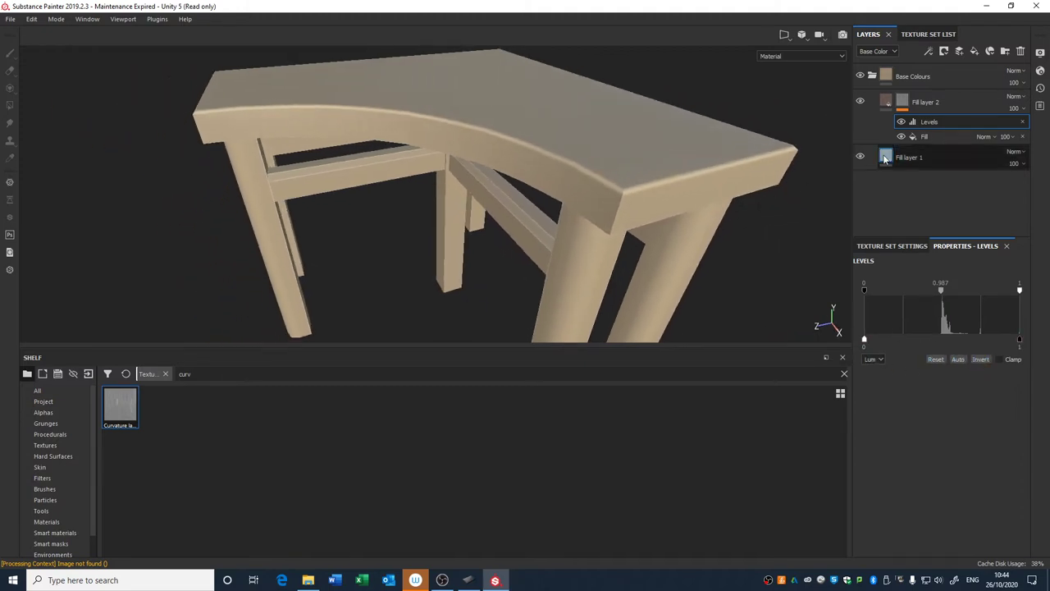
{"action": "left_click", "coordinate": [862, 102]}
{"action": "left_click", "coordinate": [860, 101]}
{"action": "left_click_drag", "start_coordinate": [703, 205], "coordinate": [656, 202], "text": "alt"}
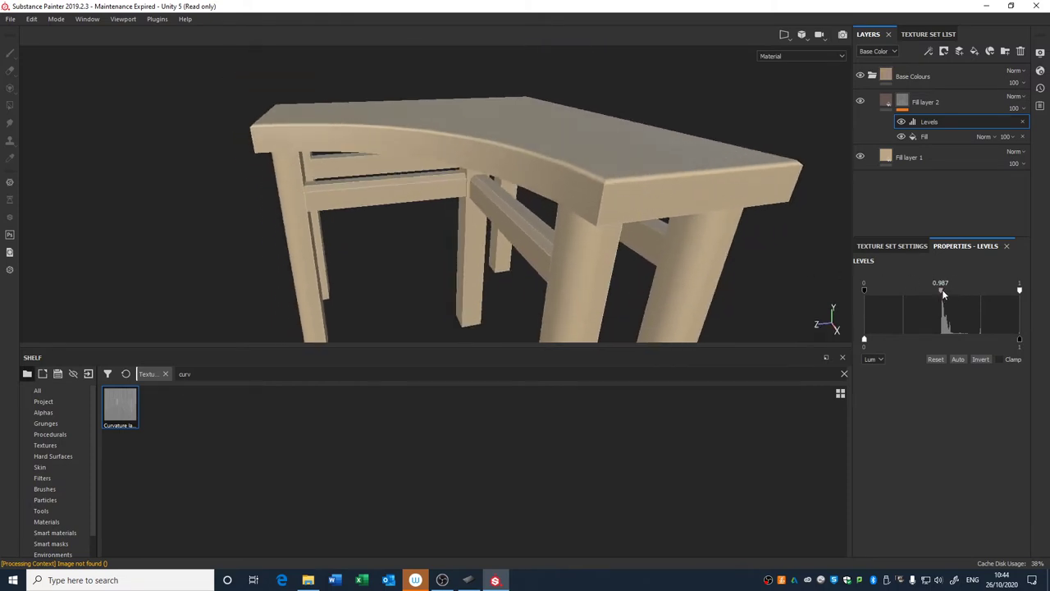
{"action": "left_click_drag", "start_coordinate": [941, 290], "coordinate": [972, 291]}
{"action": "right_click_drag", "start_coordinate": [722, 156], "coordinate": [674, 24], "text": "alt"}
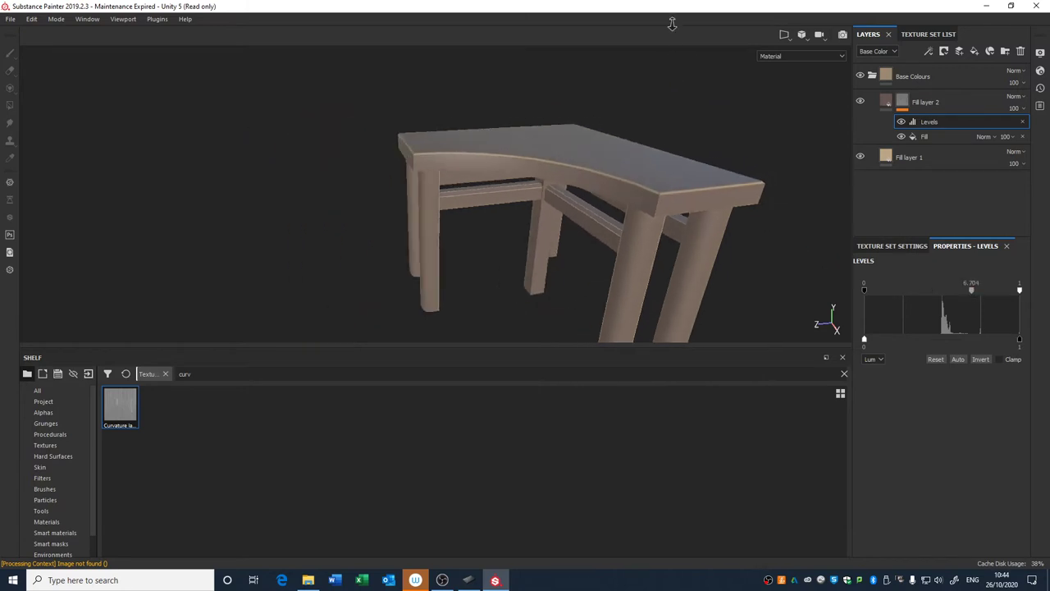
Try another base colour on Fill layer 2, and enable its height channel with a height of 0.0973.
{"action": "left_click_drag", "start_coordinate": [666, 123], "coordinate": [666, 154], "text": "alt"}
{"action": "middle_click_drag", "start_coordinate": [667, 153], "coordinate": [575, 195], "text": "alt"}
{"action": "right_click_drag", "start_coordinate": [574, 194], "coordinate": [591, 204], "text": "alt"}
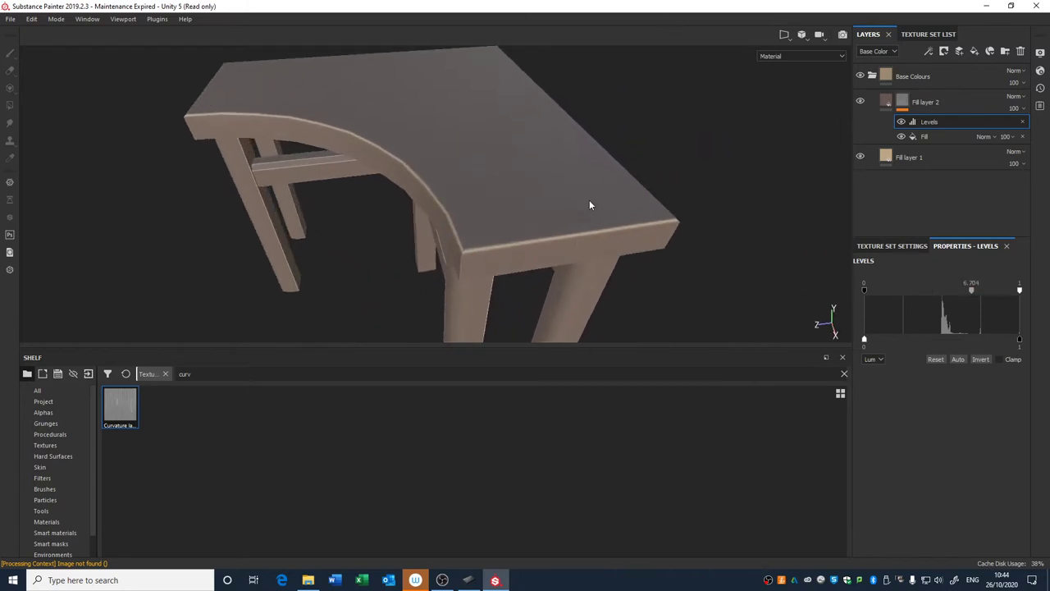
{"action": "left_click_drag", "start_coordinate": [591, 204], "coordinate": [582, 199], "text": "alt"}
{"action": "middle_click_drag", "start_coordinate": [581, 200], "coordinate": [610, 165], "text": "alt"}
{"action": "left_click_drag", "start_coordinate": [610, 164], "coordinate": [702, 203], "text": "alt"}
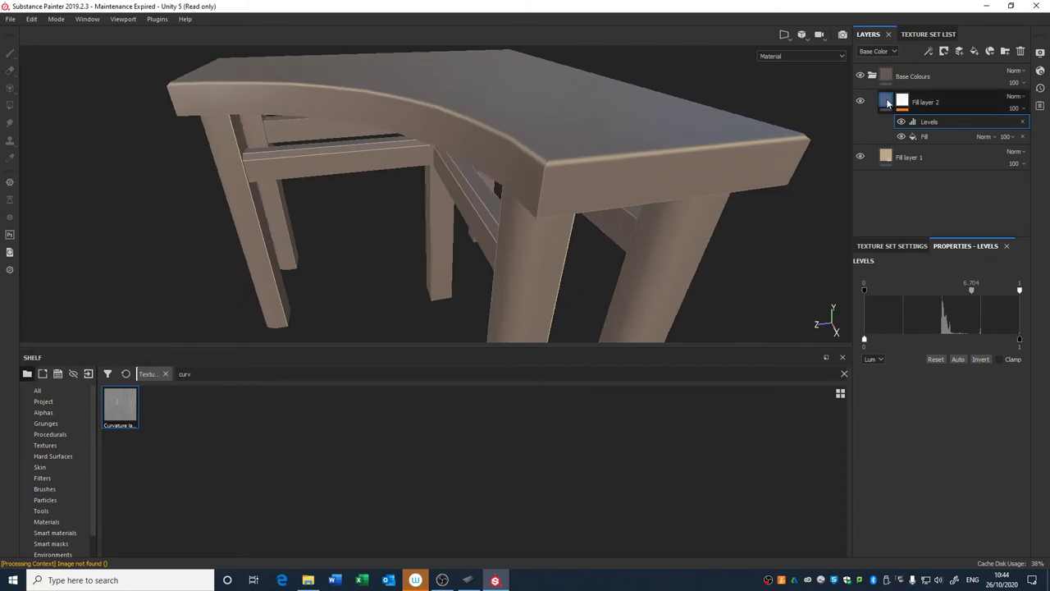
{"action": "left_click", "coordinate": [887, 102]}
{"action": "left_click", "coordinate": [931, 410]}
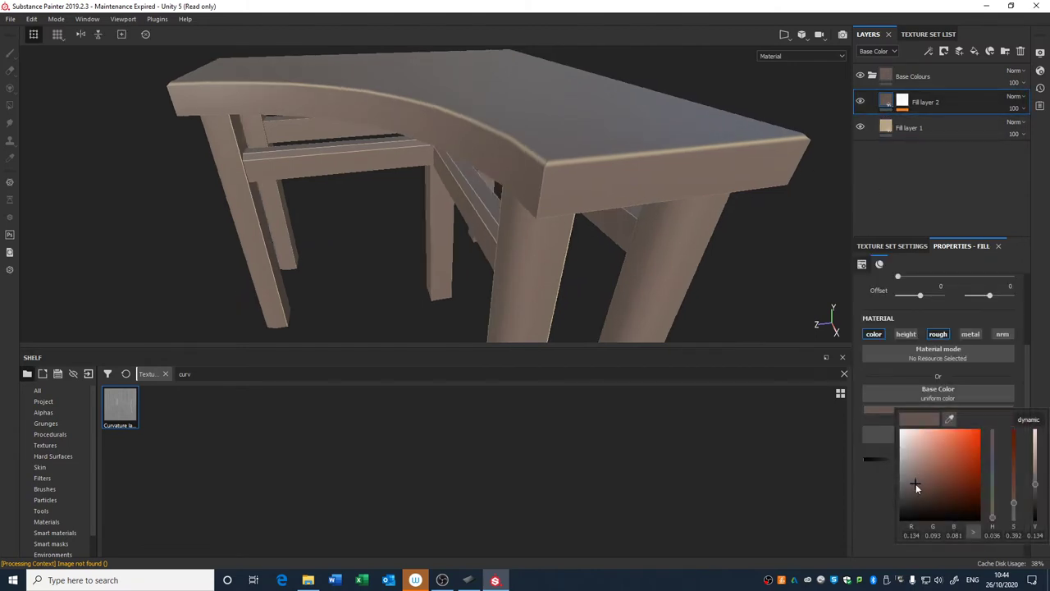
{"action": "left_click_drag", "start_coordinate": [915, 484], "coordinate": [941, 462]}
{"action": "left_click", "coordinate": [888, 446]}
{"action": "left_click", "coordinate": [906, 334]}
{"action": "left_click_drag", "start_coordinate": [688, 234], "coordinate": [675, 264], "text": "alt"}
{"action": "left_click_drag", "start_coordinate": [538, 223], "coordinate": [512, 219], "text": "alt"}
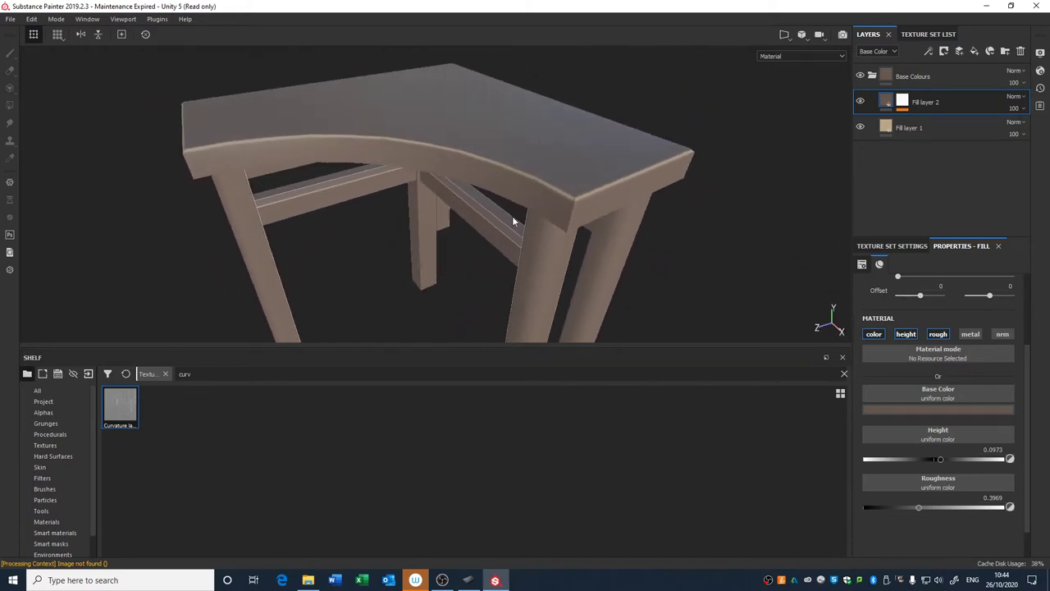
Examine the mask operations and effects that can be added to Fill layer 2's mask.
{"action": "left_click", "coordinate": [903, 102]}
{"action": "key", "text": "1"}
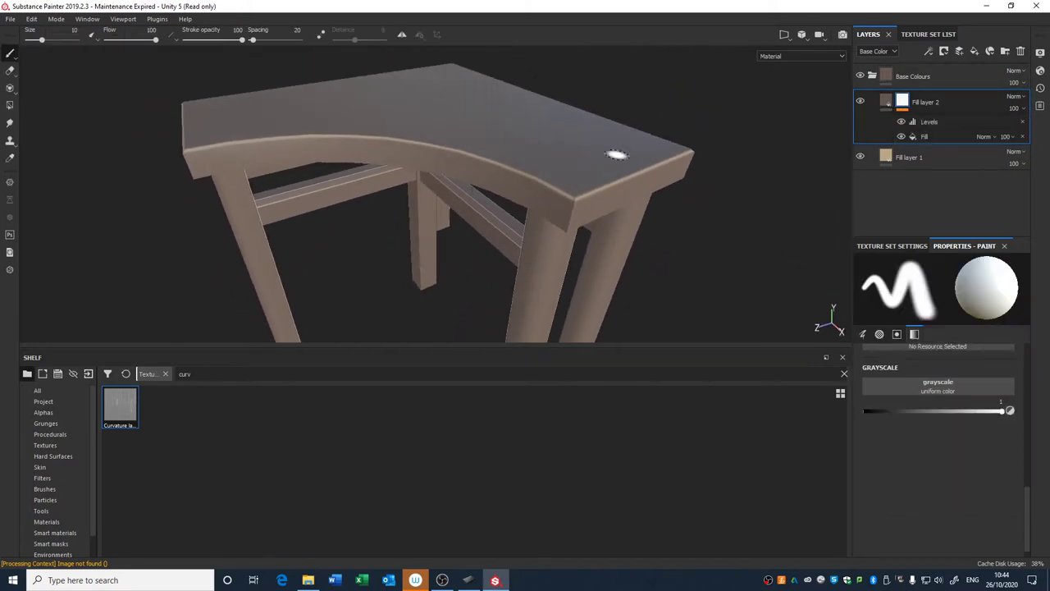
{"action": "right_click", "coordinate": [907, 103]}
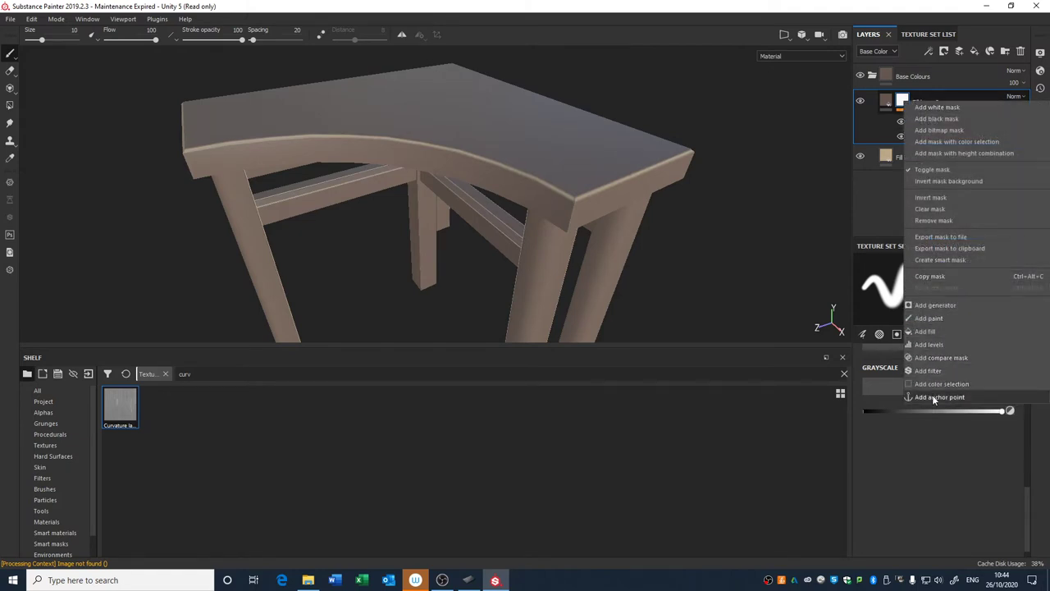
{"action": "left_click", "coordinate": [930, 345]}
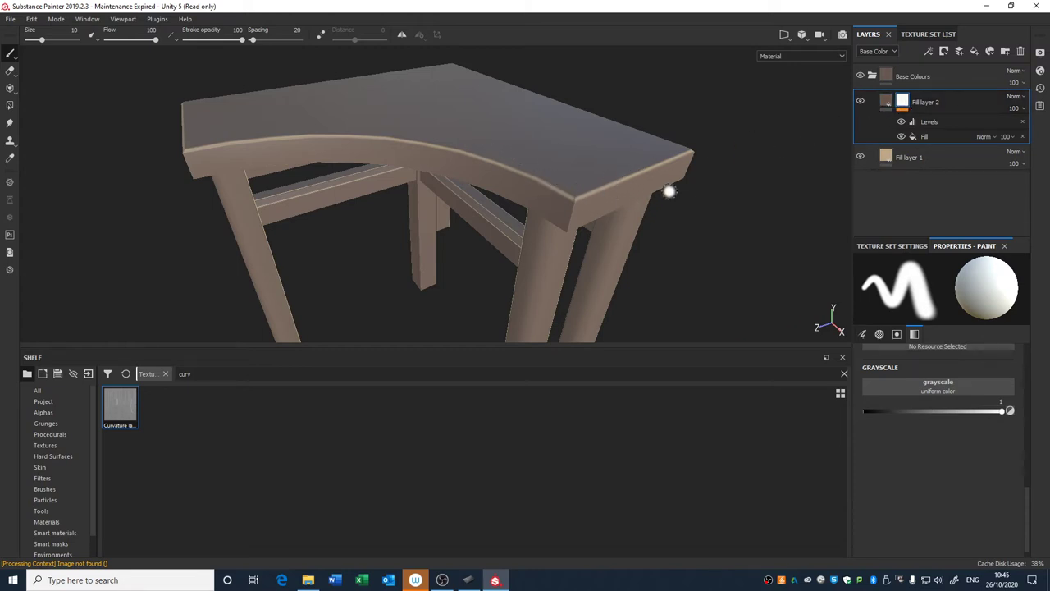
{"action": "right_click", "coordinate": [905, 104]}
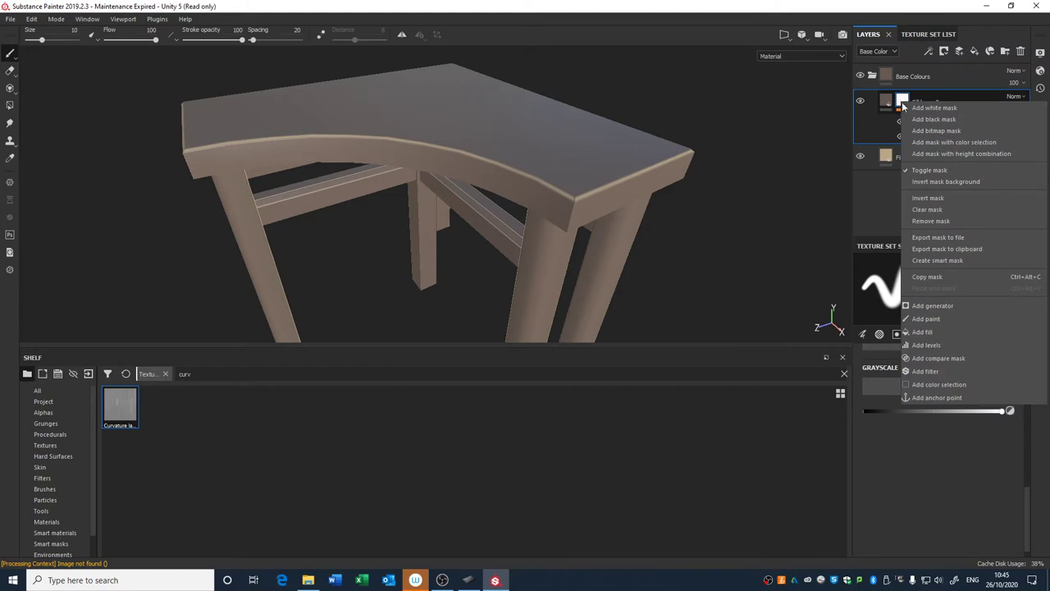
{"action": "left_click", "coordinate": [898, 103]}
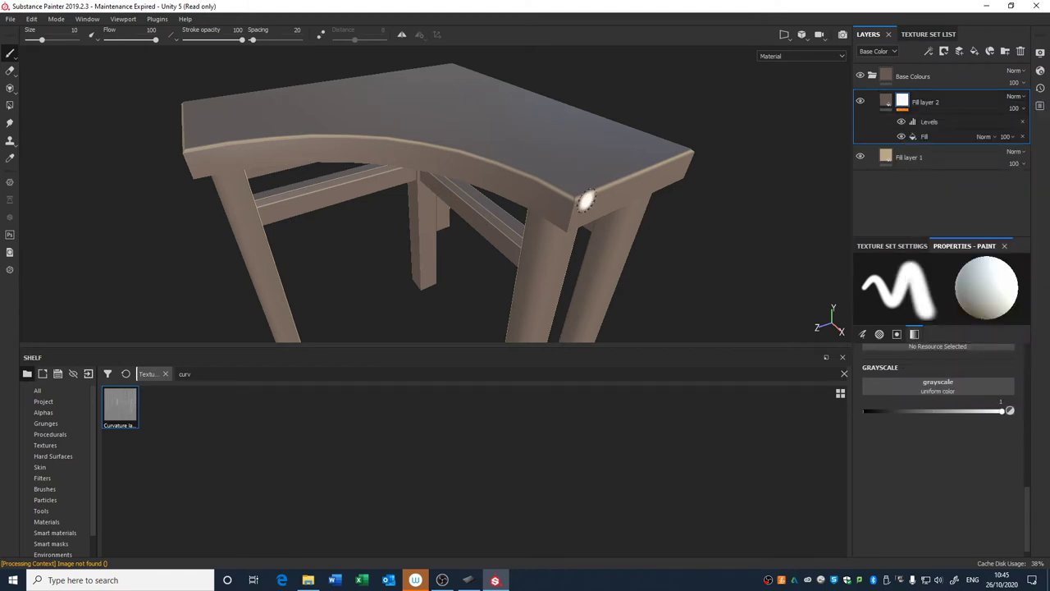
{"action": "right_click", "coordinate": [904, 101]}
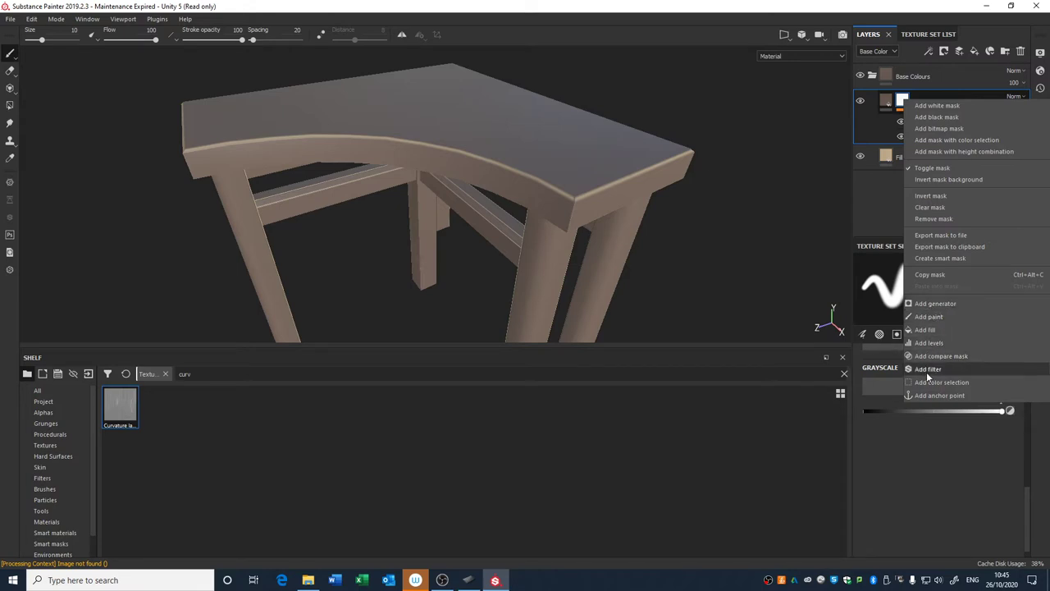
{"action": "left_click", "coordinate": [910, 472]}
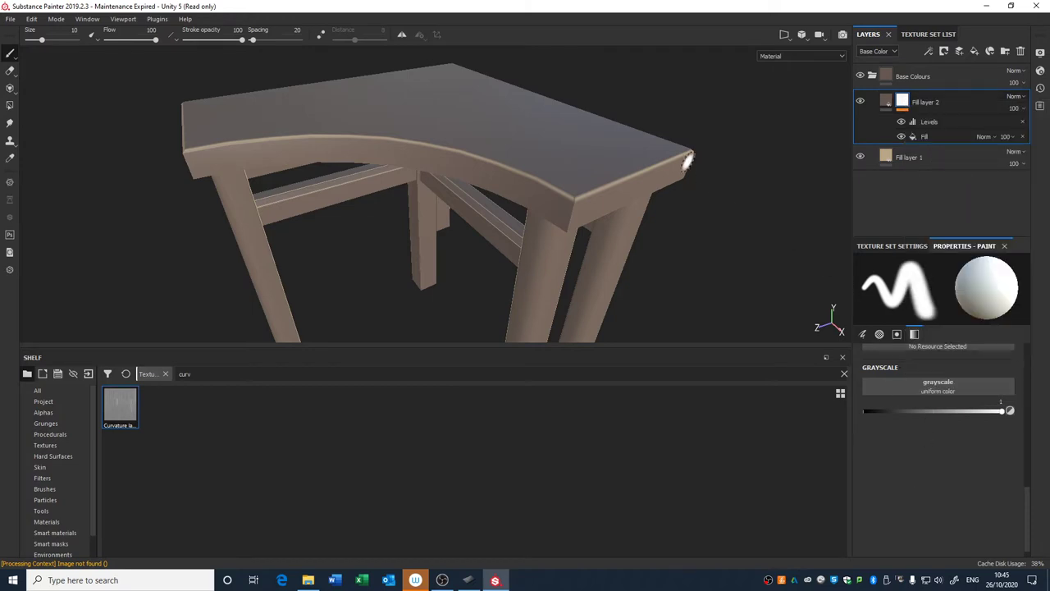
Compare the table with the mask's Levels and Fill effects off and on, and inspect Fill layer 1's base colour.
{"action": "left_click_drag", "start_coordinate": [694, 206], "coordinate": [676, 212], "text": "alt"}
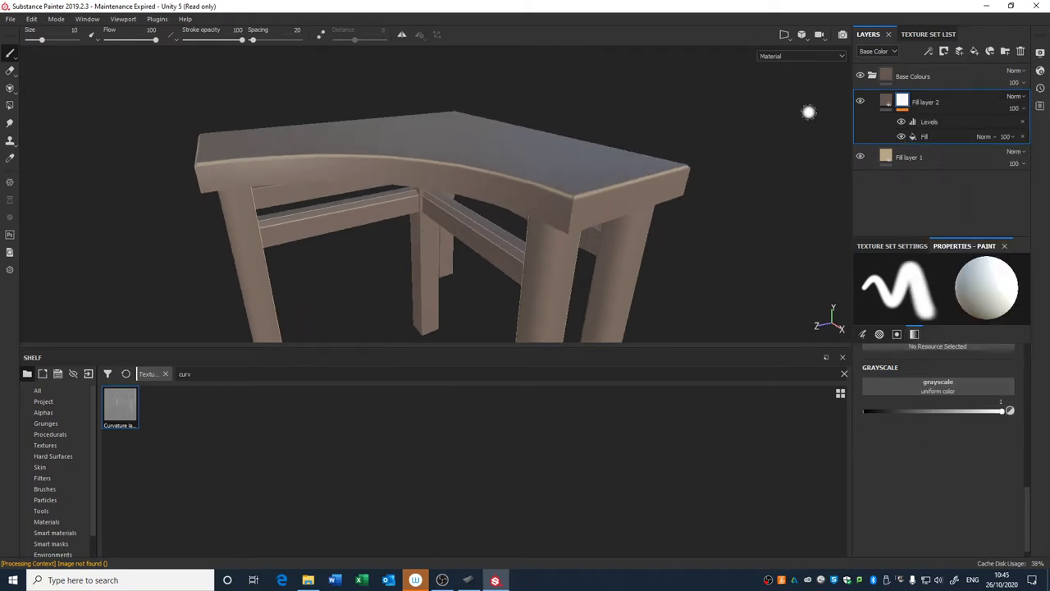
{"action": "left_click", "coordinate": [902, 122]}
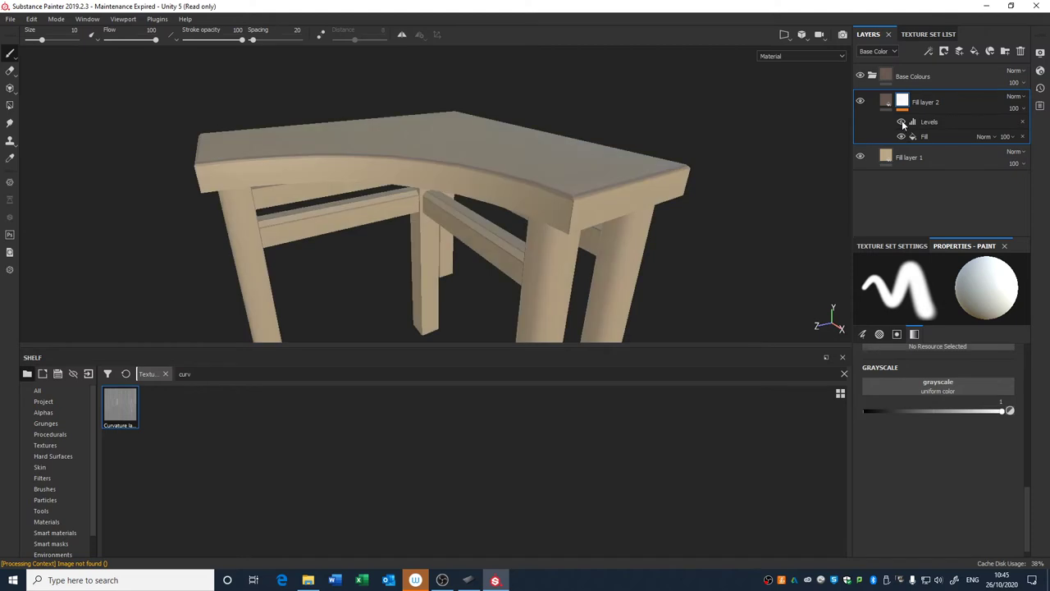
{"action": "left_click", "coordinate": [902, 121]}
{"action": "left_click", "coordinate": [900, 135]}
{"action": "left_click", "coordinate": [900, 135]}
{"action": "left_click", "coordinate": [900, 125]}
{"action": "left_click", "coordinate": [900, 125]}
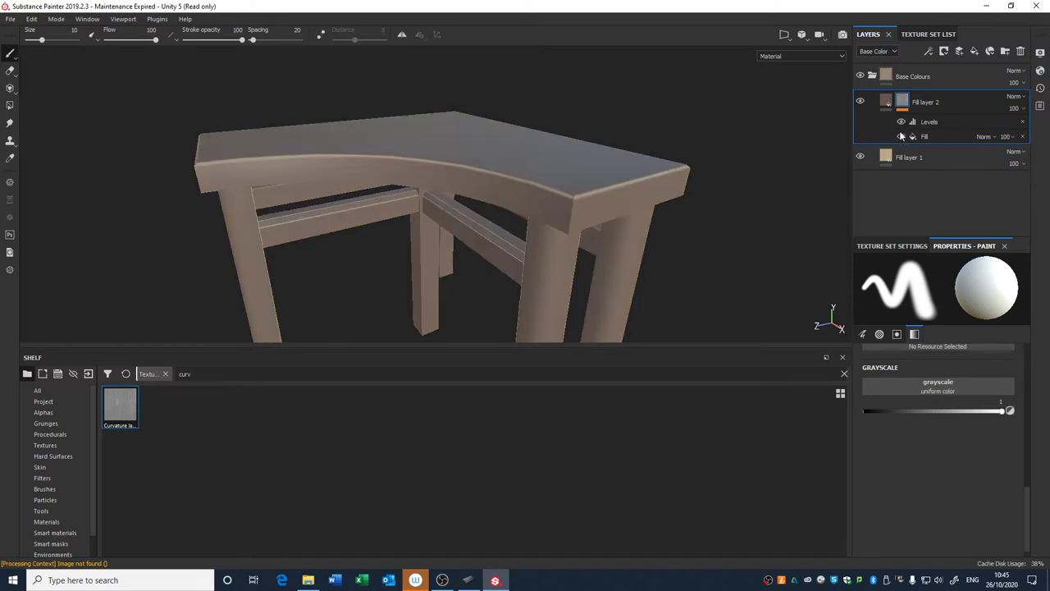
{"action": "left_click", "coordinate": [902, 121]}
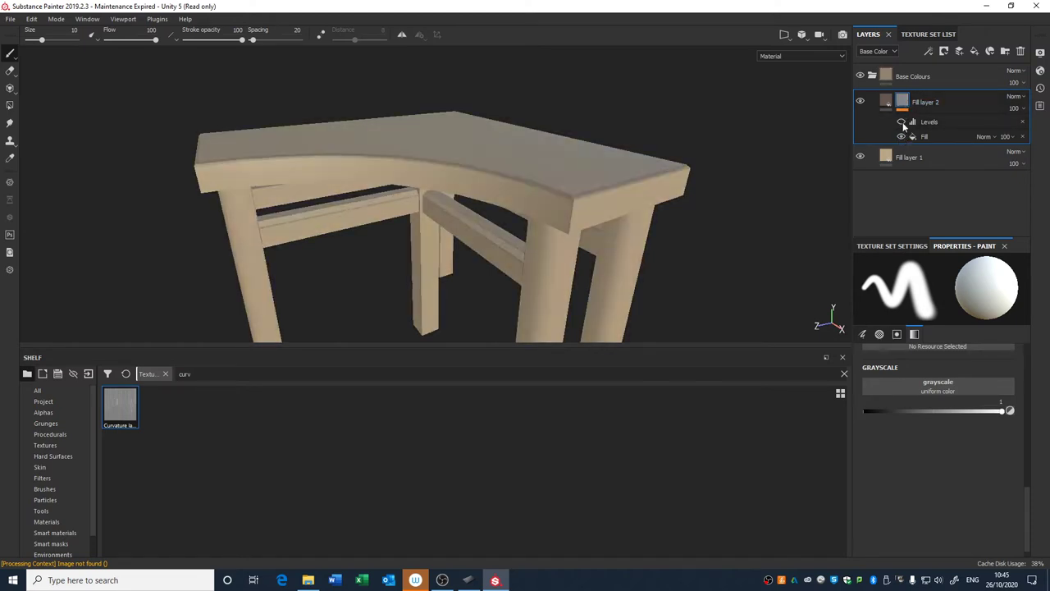
{"action": "left_click", "coordinate": [901, 121]}
{"action": "left_click_drag", "start_coordinate": [727, 200], "coordinate": [773, 175], "text": "alt"}
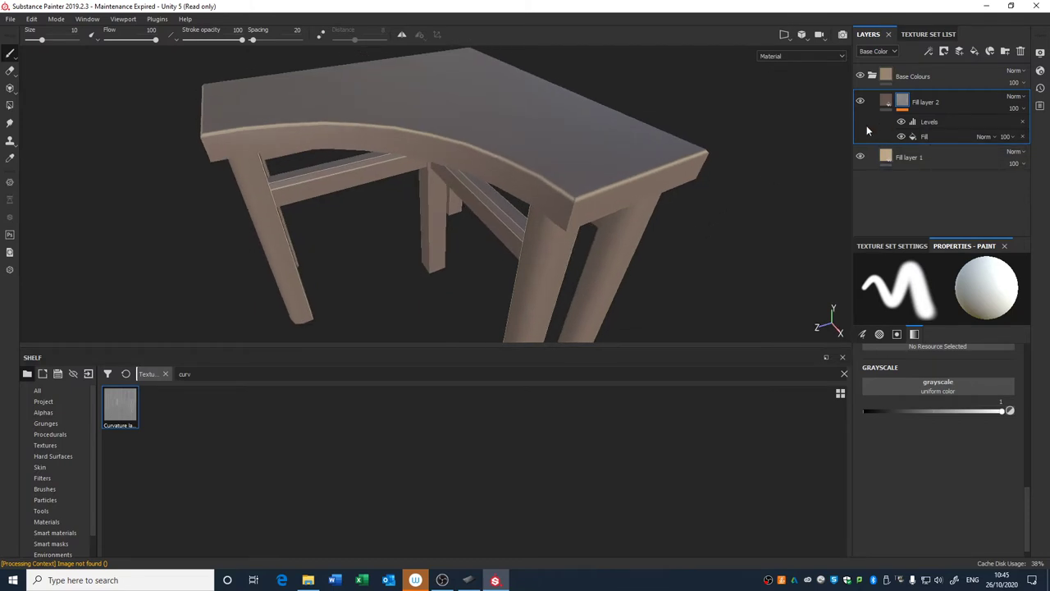
{"action": "left_click", "coordinate": [887, 164]}
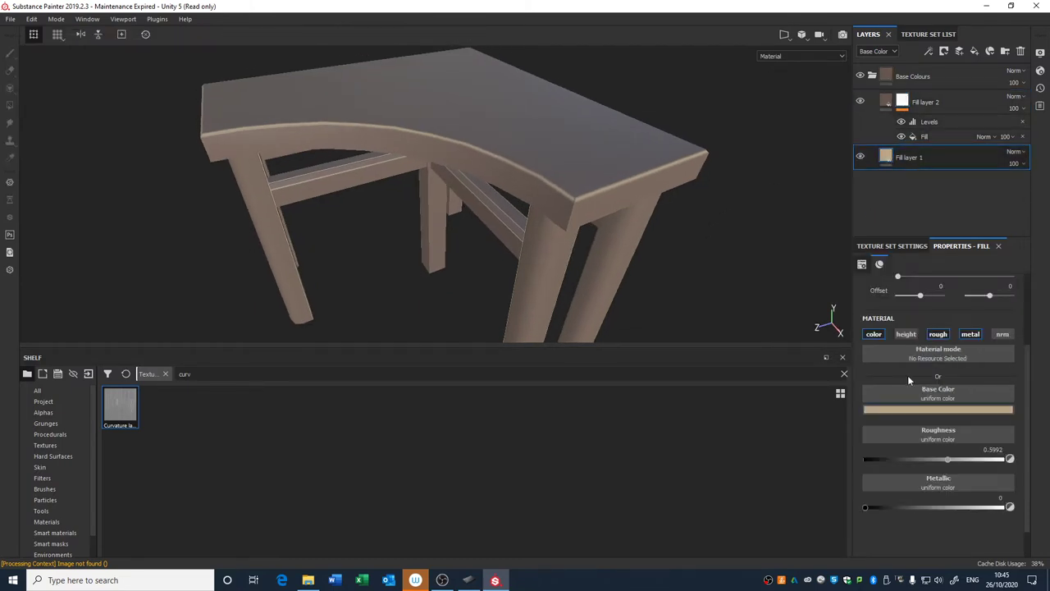
{"action": "left_click", "coordinate": [907, 410]}
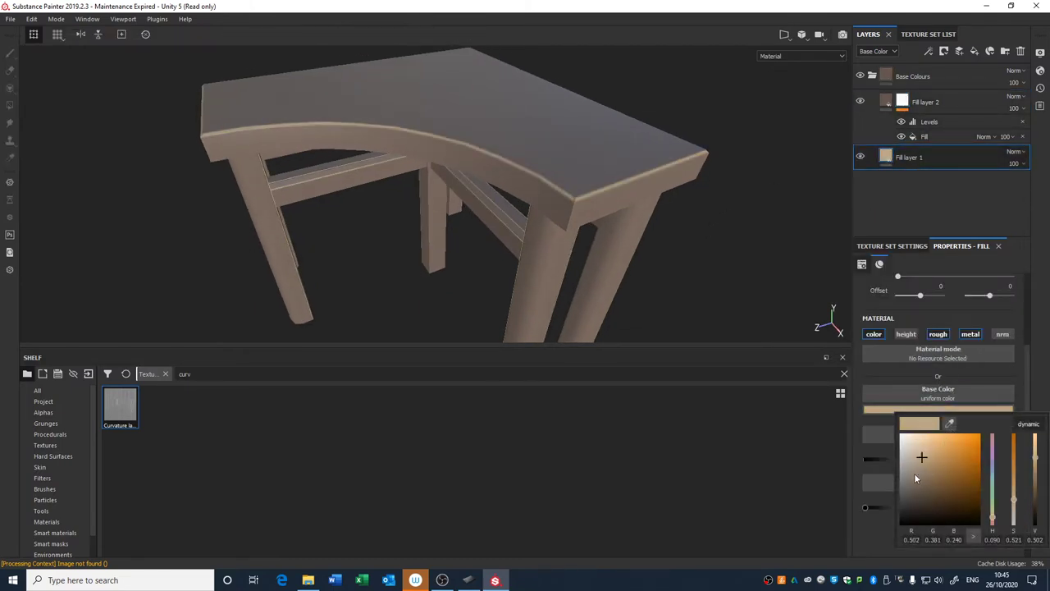
Add a Paint effect to Fill layer 2's mask above Levels, paint a white test stroke over the tabletop's edge, and undo it.
{"action": "left_click", "coordinate": [904, 102]}
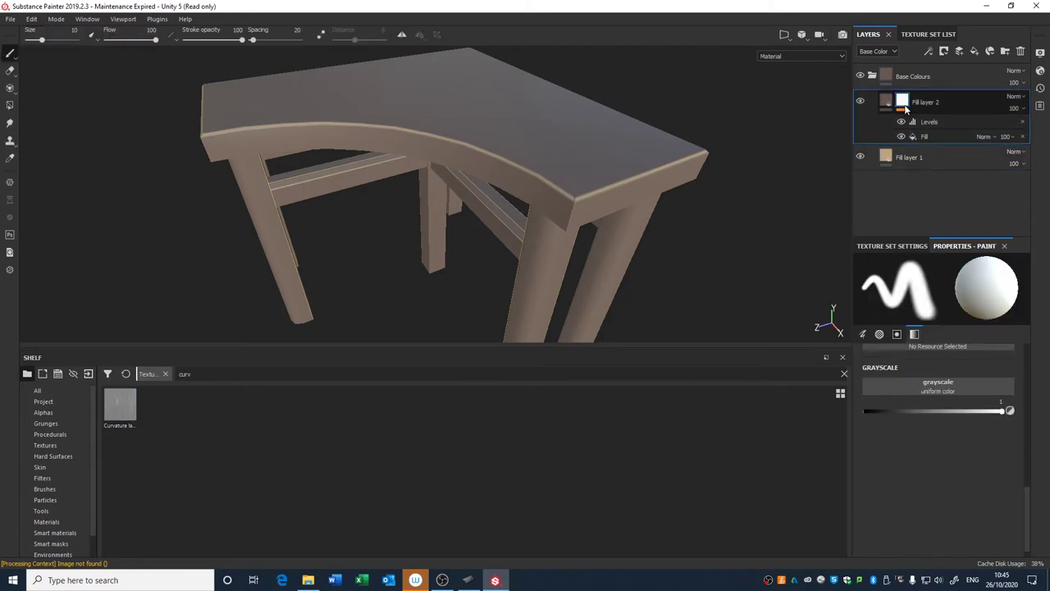
{"action": "right_click", "coordinate": [904, 101]}
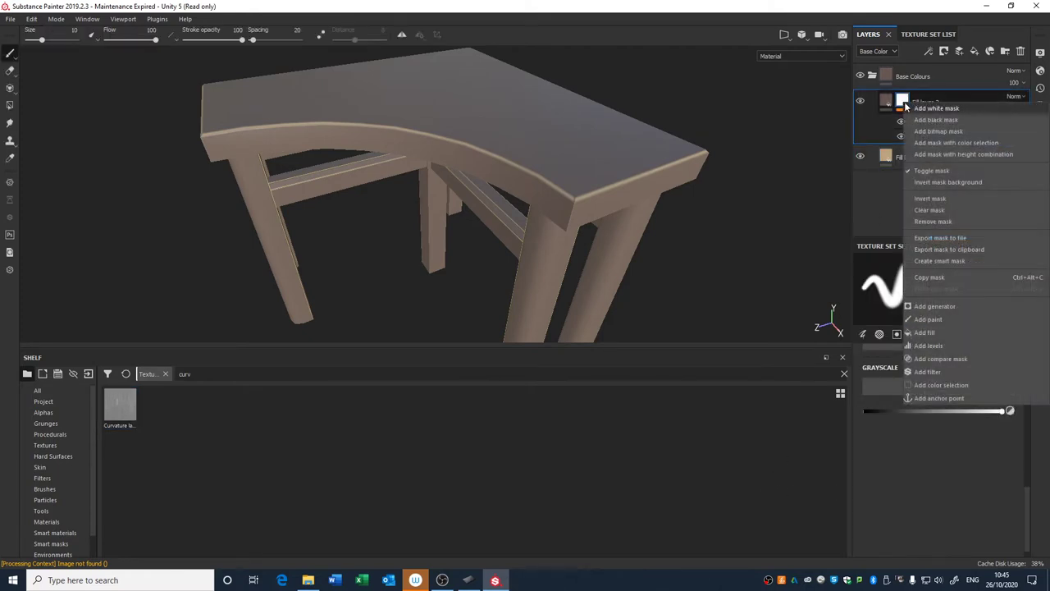
{"action": "left_click", "coordinate": [924, 309]}
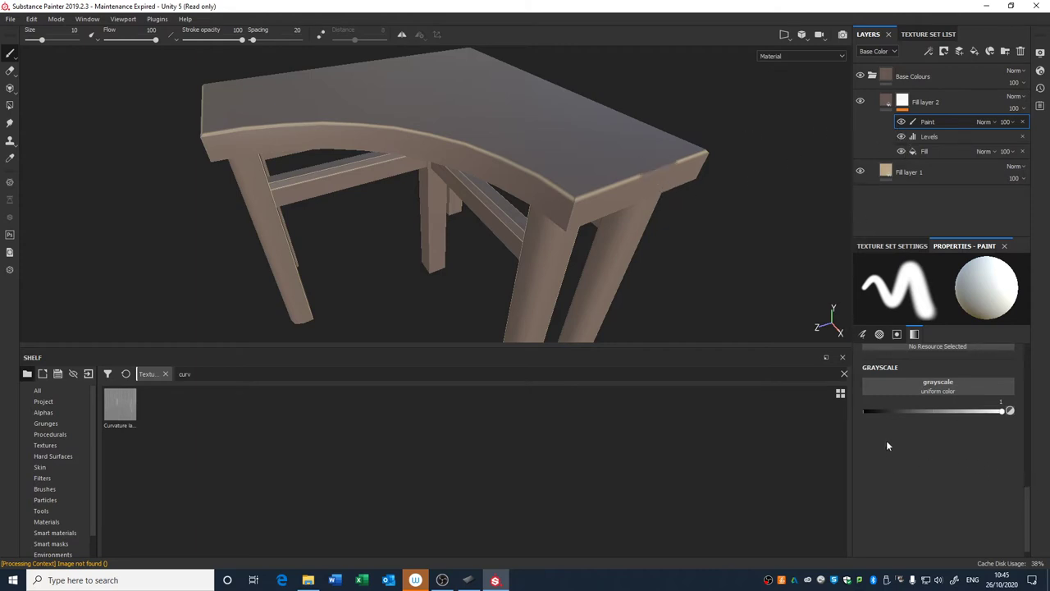
{"action": "mouse_move", "coordinate": [1027, 501]}
{"action": "left_mouse_down"}
{"action": "mouse_move", "coordinate": [1027, 359]}
{"action": "mouse_move", "coordinate": [1018, 476]}
{"action": "left_mouse_up"}
{"action": "left_click_drag", "start_coordinate": [719, 260], "coordinate": [685, 214], "text": "alt"}
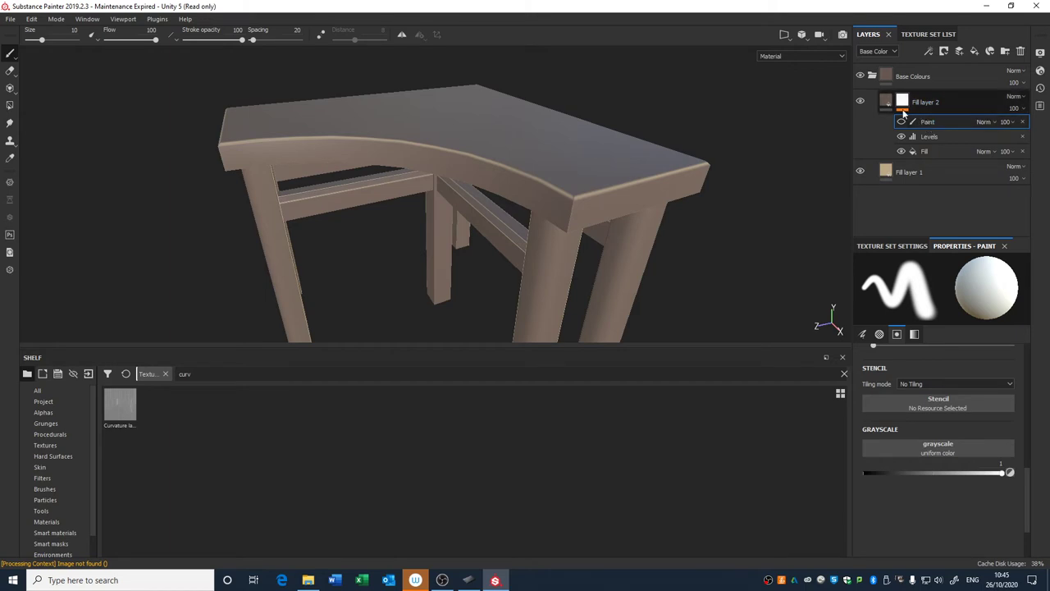
{"action": "key", "text": "ctrl+z"}
{"action": "key", "text": "ctrl+z"}
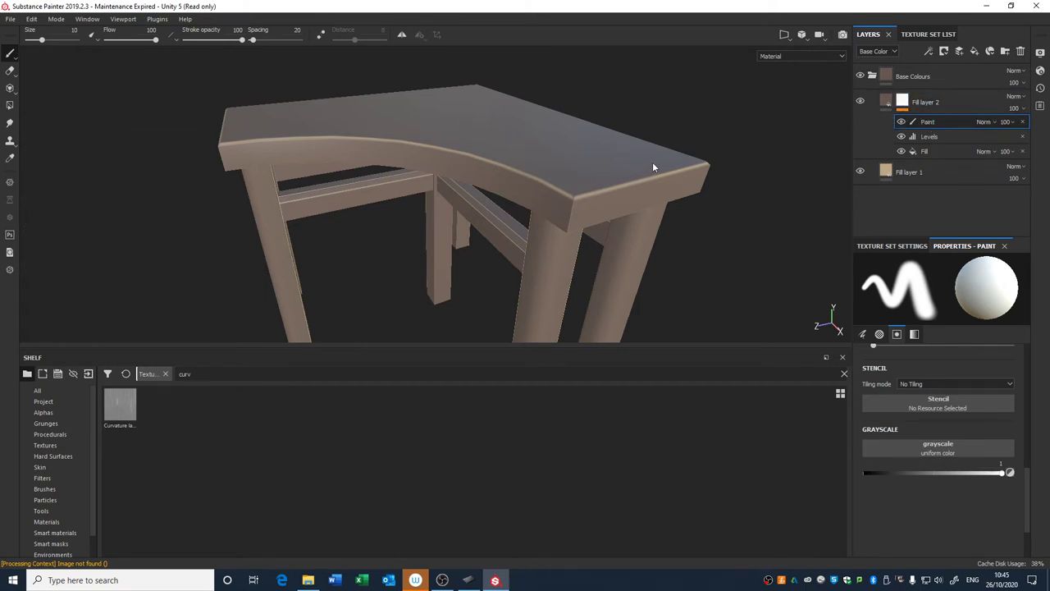
Compare the effects and properties of Fill layer 2's mask with those of its fill content.
{"action": "left_click", "coordinate": [905, 103]}
{"action": "left_click", "coordinate": [906, 103]}
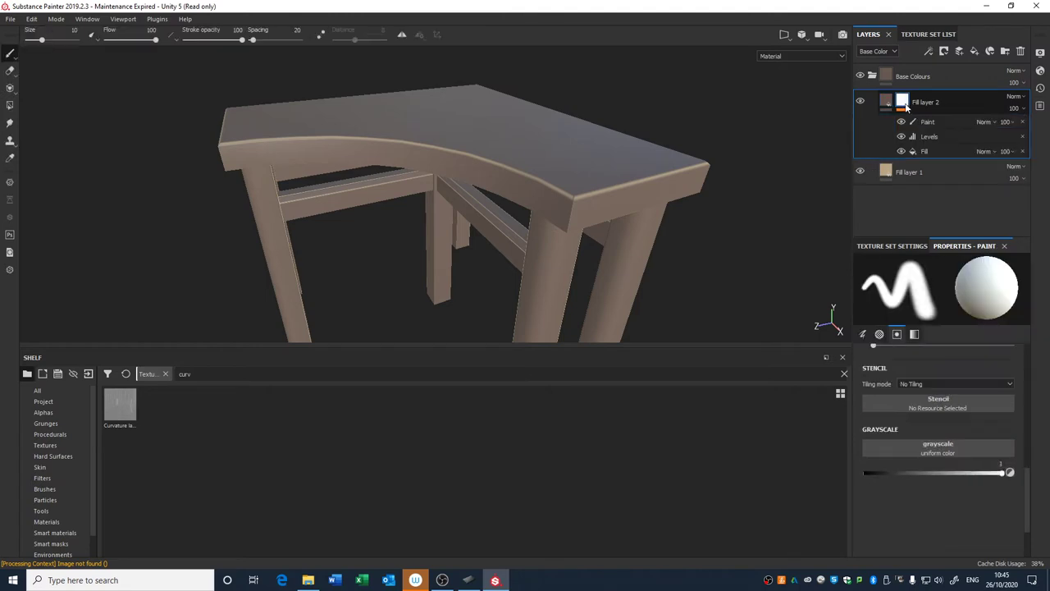
{"action": "left_click", "coordinate": [887, 103]}
{"action": "left_click", "coordinate": [904, 102]}
{"action": "left_click", "coordinate": [887, 102]}
{"action": "left_click", "coordinate": [903, 103]}
{"action": "left_click", "coordinate": [887, 103]}
{"action": "left_click", "coordinate": [902, 103]}
{"action": "left_click", "coordinate": [887, 104]}
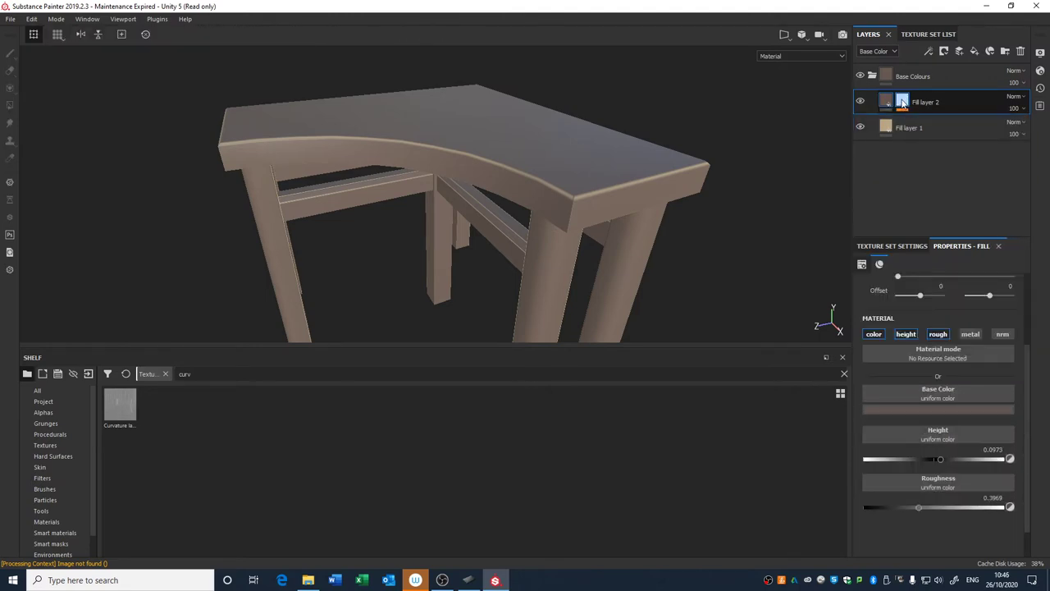
{"action": "left_click", "coordinate": [903, 103]}
{"action": "left_click", "coordinate": [887, 103]}
{"action": "left_click", "coordinate": [903, 103]}
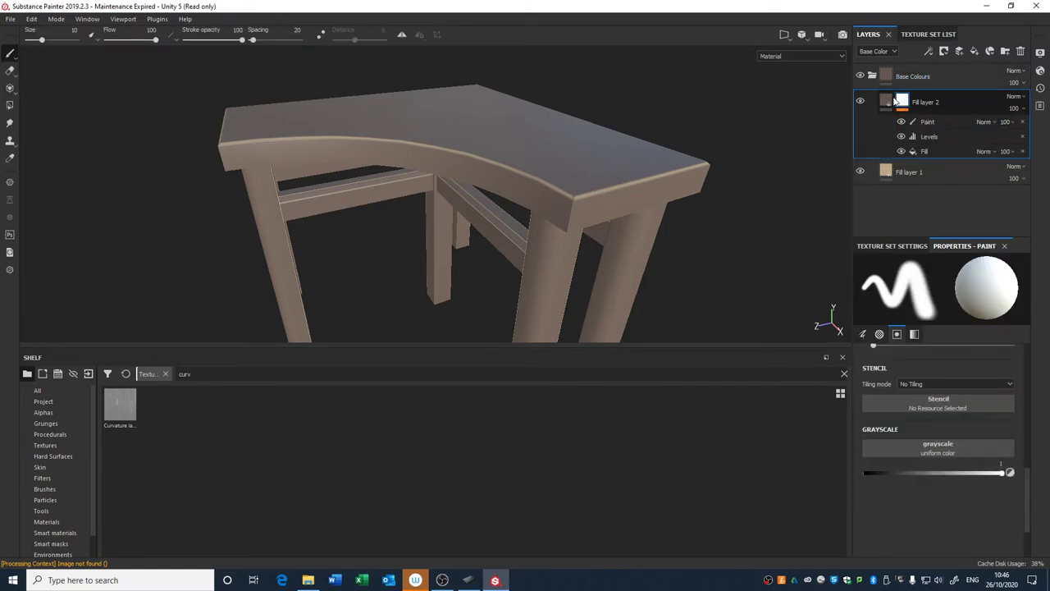
Add a Paint effect to Fill layer 2's content and paint a red zigzag on the tabletop.
{"action": "left_click", "coordinate": [887, 103]}
{"action": "right_click", "coordinate": [886, 101]}
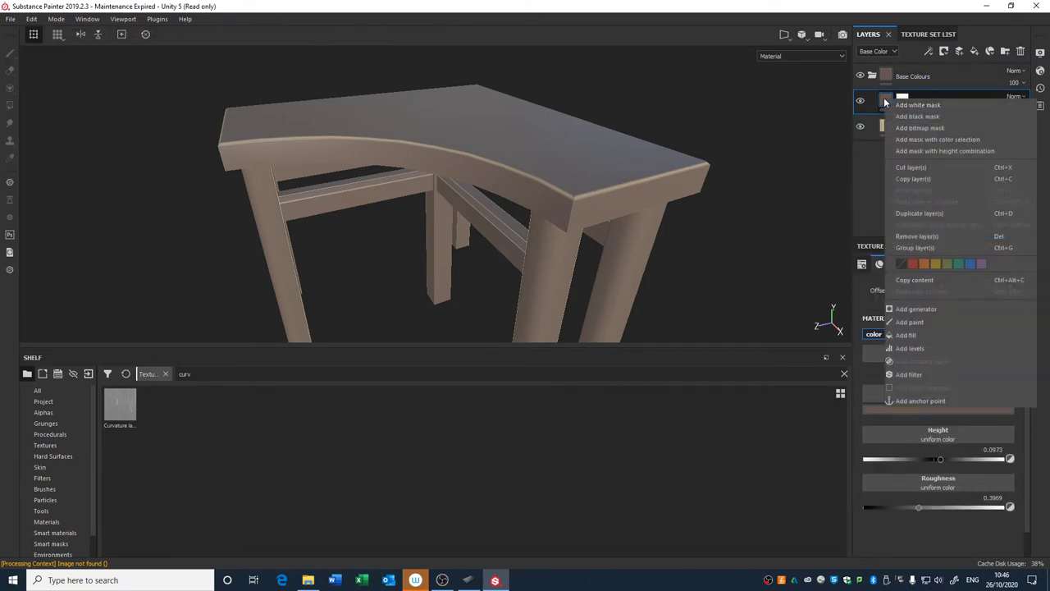
{"action": "left_click", "coordinate": [909, 323]}
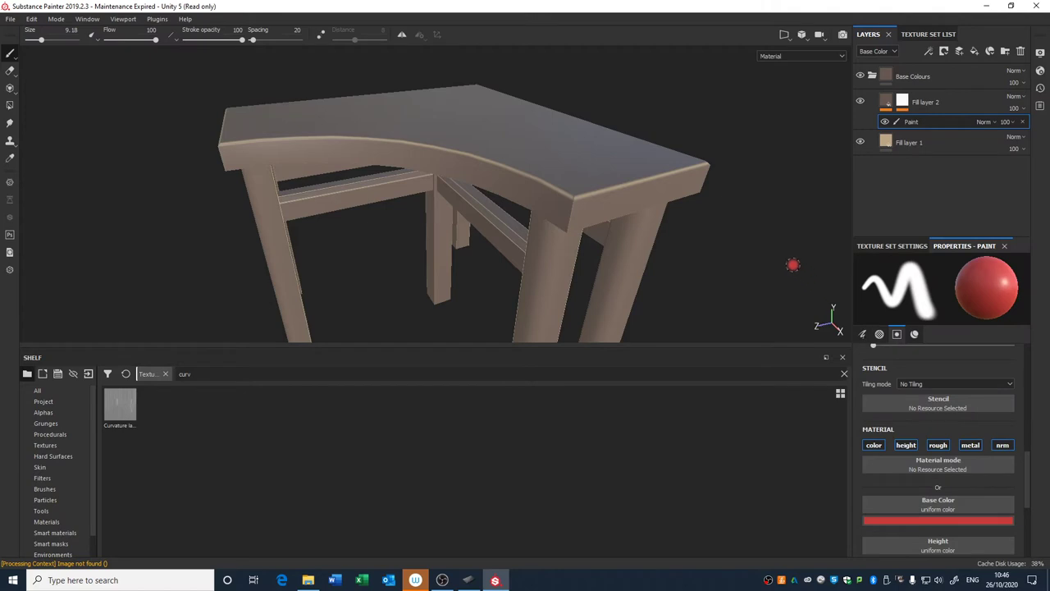
{"action": "left_click_drag", "start_coordinate": [615, 154], "coordinate": [546, 160]}
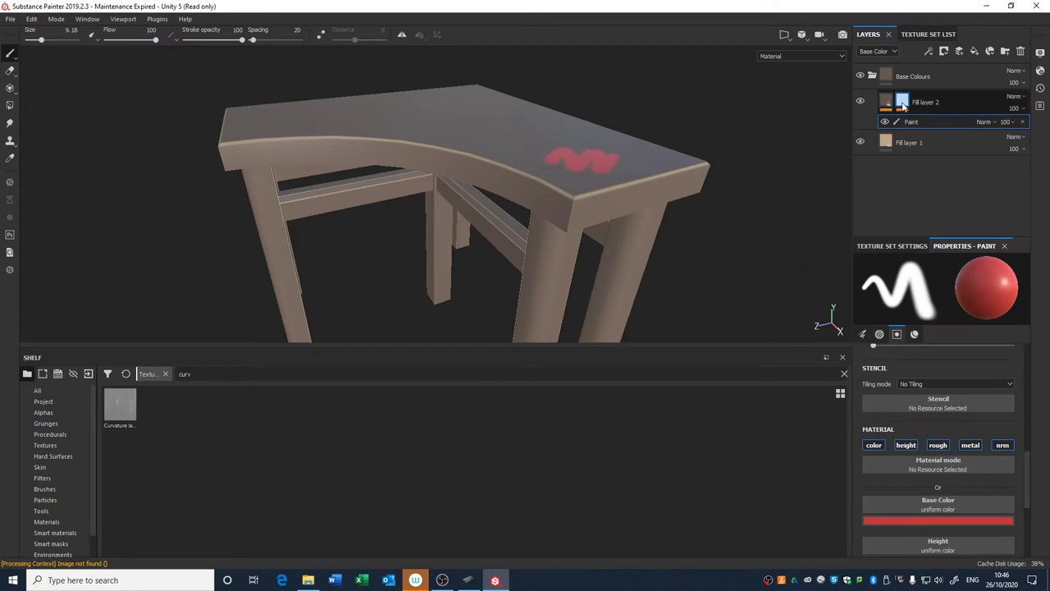
Switch repeatedly between Fill layer 2's content and mask to compare their separate effect stacks.
{"action": "left_click", "coordinate": [887, 102]}
{"action": "left_click", "coordinate": [886, 104]}
{"action": "left_click", "coordinate": [903, 104]}
{"action": "left_click", "coordinate": [887, 104]}
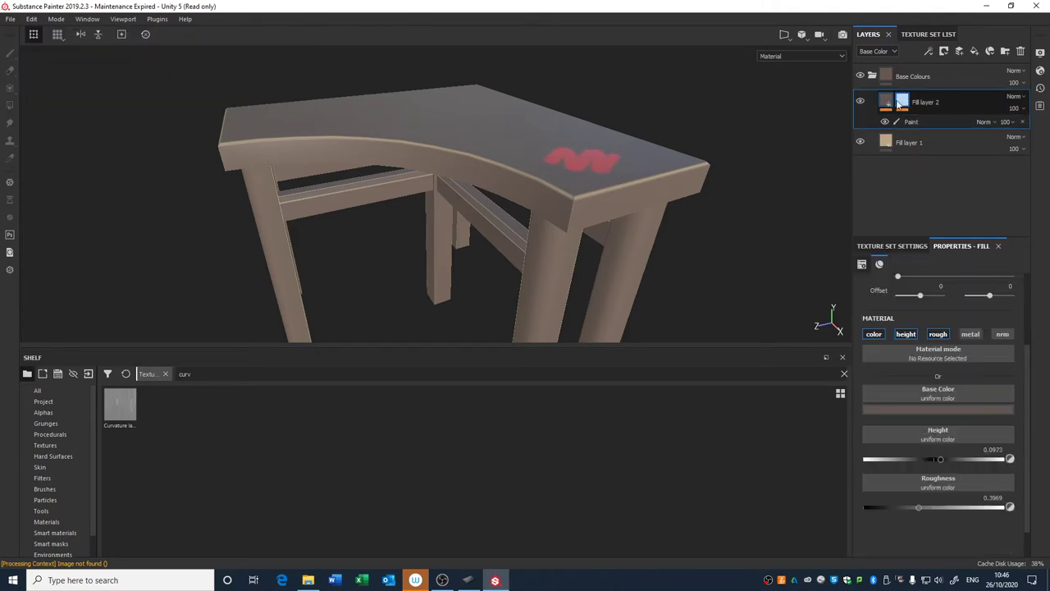
{"action": "left_click", "coordinate": [903, 105]}
{"action": "left_click", "coordinate": [886, 105]}
{"action": "left_click", "coordinate": [903, 105]}
{"action": "left_click", "coordinate": [888, 105]}
{"action": "left_click", "coordinate": [904, 104]}
{"action": "left_click", "coordinate": [888, 105]}
{"action": "left_click", "coordinate": [903, 104]}
{"action": "left_click", "coordinate": [888, 104]}
{"action": "left_click", "coordinate": [902, 101]}
{"action": "left_click", "coordinate": [890, 102]}
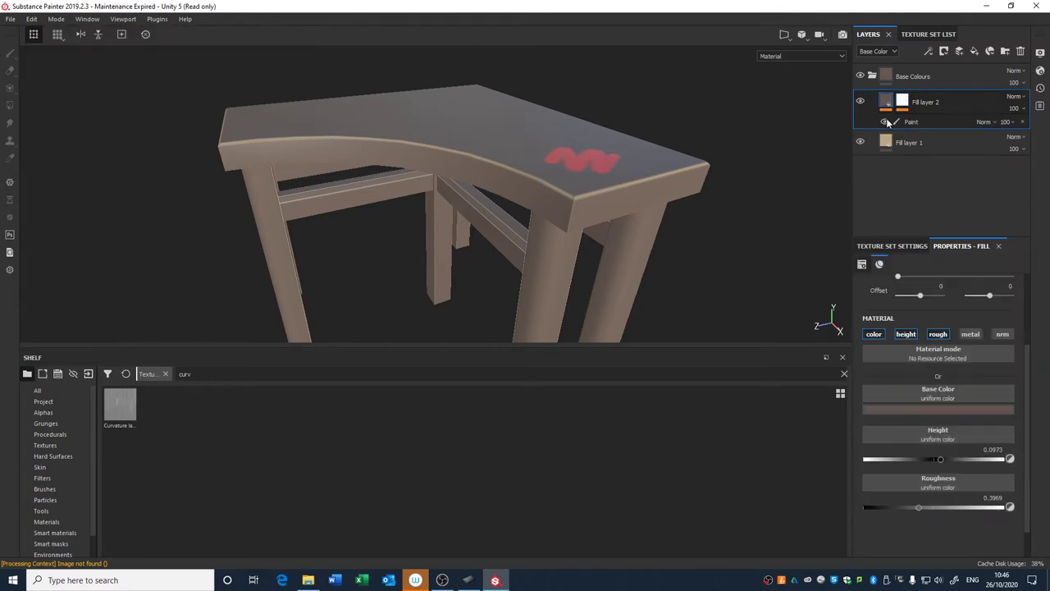
Hide and show the red Paint effect on Fill layer 2's content, and delete it.
{"action": "left_click", "coordinate": [884, 122]}
{"action": "left_click", "coordinate": [884, 122]}
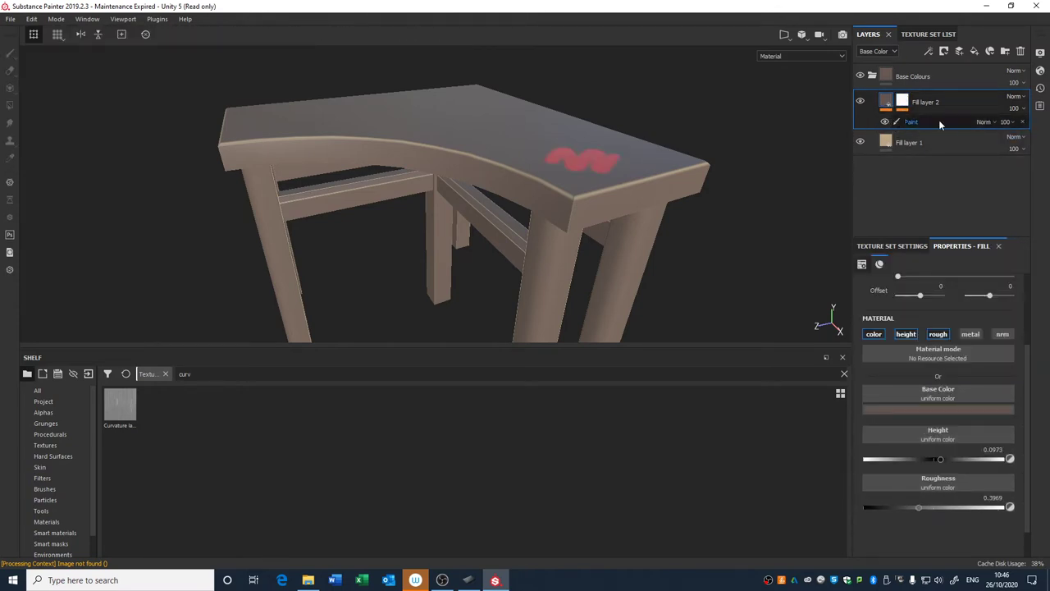
{"action": "key", "text": "Delete"}
Try a white stroke over the tabletop's edge on the mask's Paint effect, and undo it.
{"action": "left_click", "coordinate": [900, 103]}
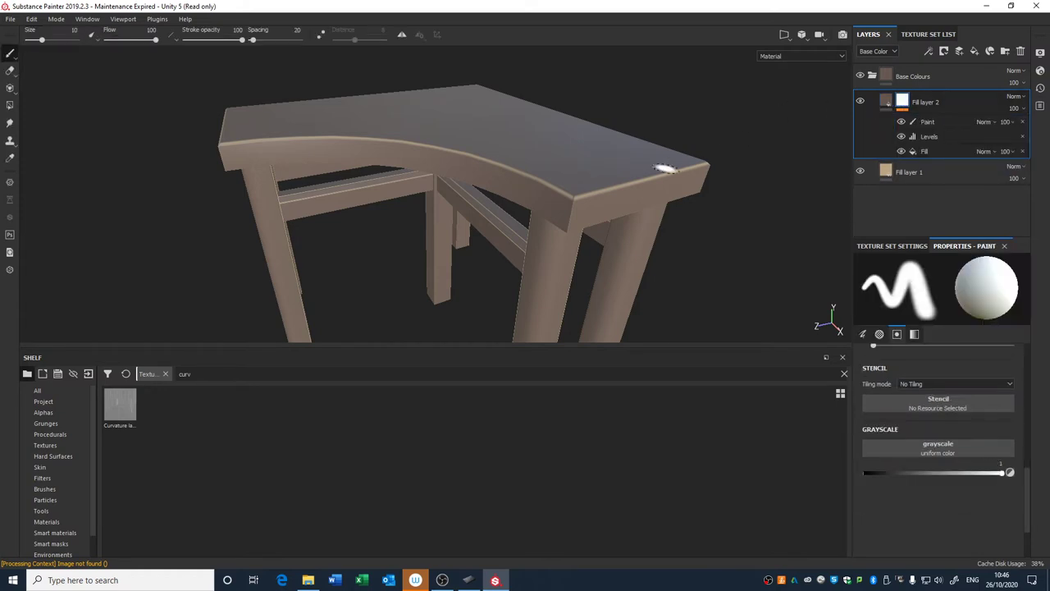
{"action": "left_click_drag", "start_coordinate": [674, 136], "coordinate": [668, 303], "text": "alt"}
{"action": "left_click", "coordinate": [926, 122]}
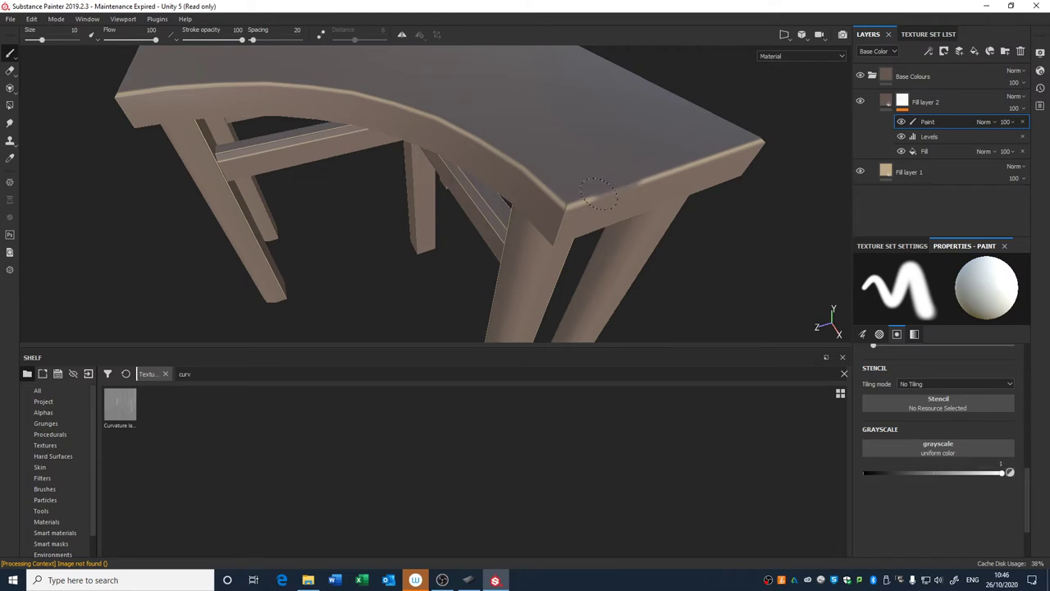
{"action": "key", "text": "ctrl+z"}
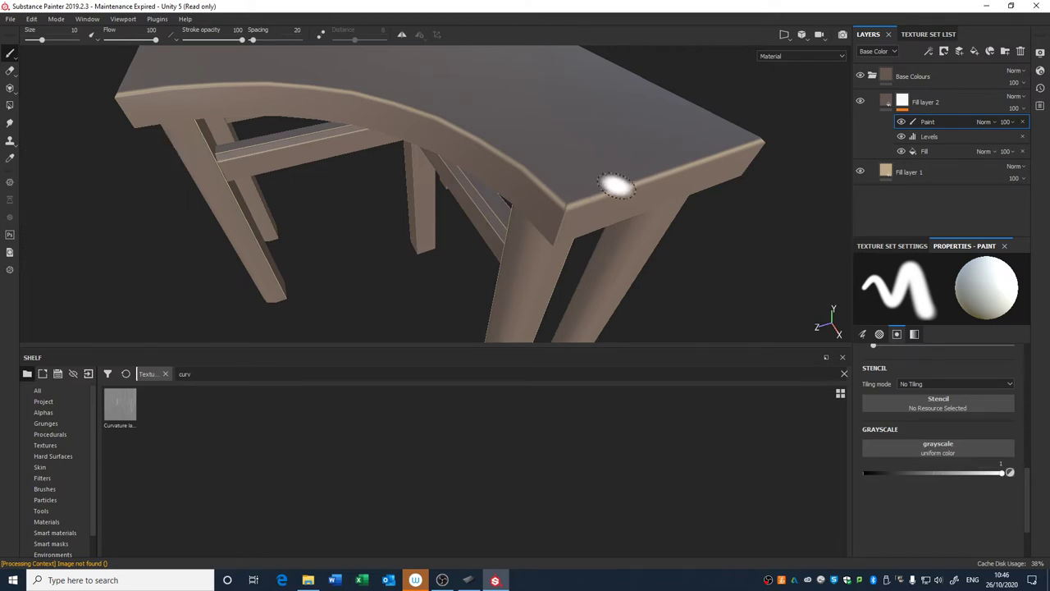
Swap the mask brush between white and black, try strokes over the tabletop's near corner, and undo them.
{"action": "key", "text": "x"}
{"action": "key", "text": "x"}
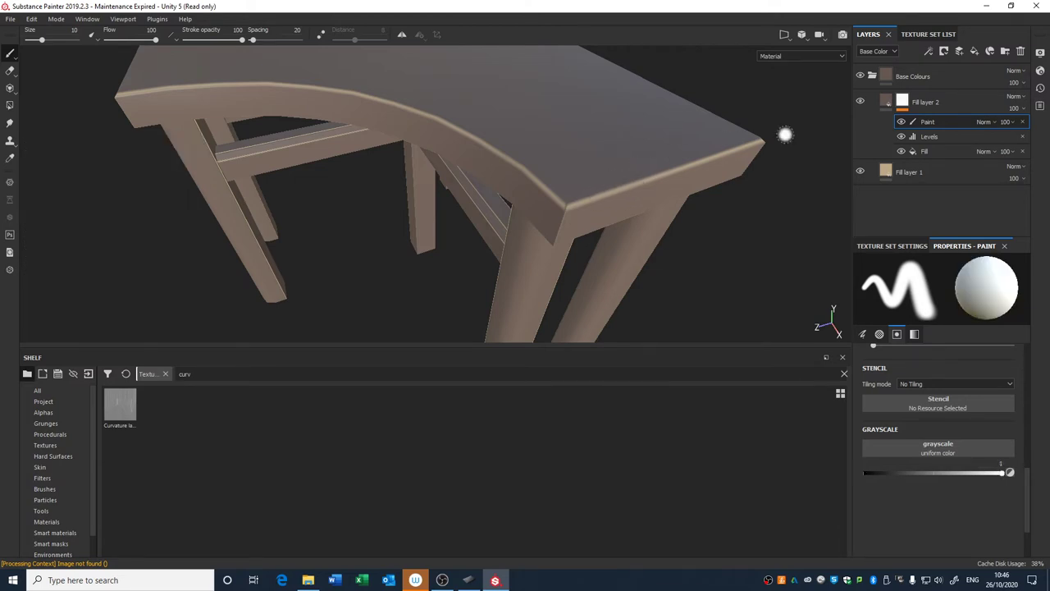
{"action": "key", "text": "x"}
{"action": "key", "text": "x"}
{"action": "key", "text": "x"}
{"action": "key", "text": "x"}
{"action": "key", "text": "x"}
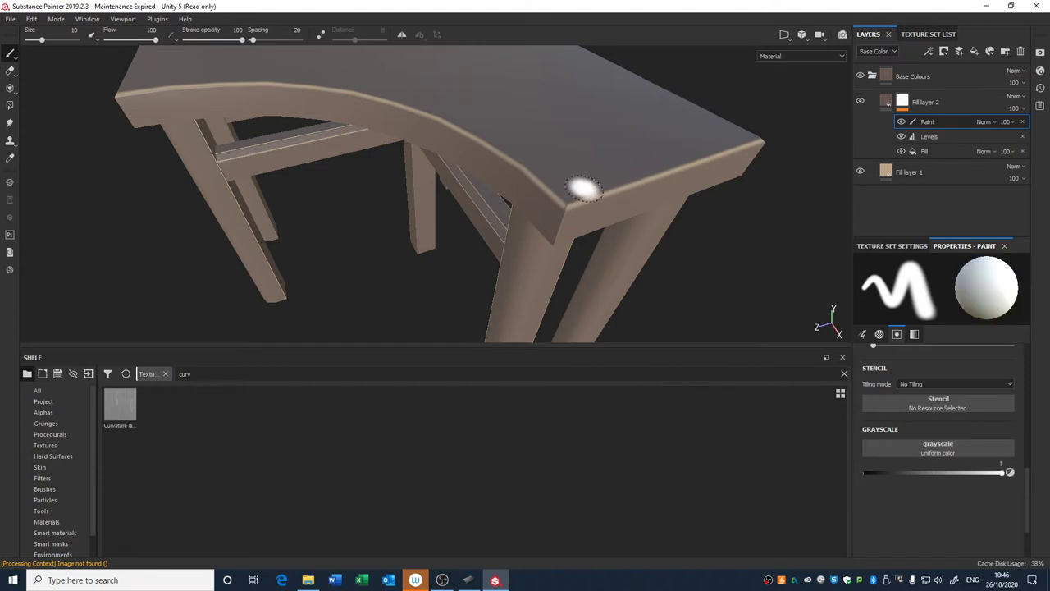
{"action": "mouse_move", "coordinate": [614, 188]}
{"action": "left_mouse_down"}
{"action": "mouse_move", "coordinate": [607, 201]}
{"action": "mouse_move", "coordinate": [606, 181]}
{"action": "mouse_move", "coordinate": [585, 190]}
{"action": "mouse_move", "coordinate": [604, 192]}
{"action": "mouse_move", "coordinate": [624, 175]}
{"action": "mouse_move", "coordinate": [615, 164]}
{"action": "mouse_move", "coordinate": [551, 177]}
{"action": "mouse_move", "coordinate": [562, 191]}
{"action": "left_mouse_up"}
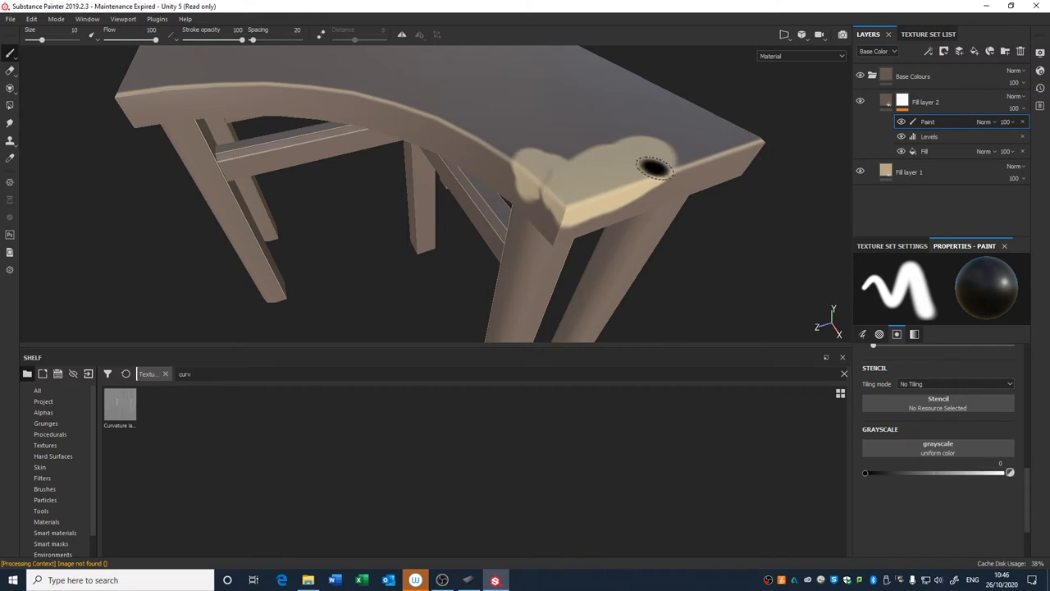
{"action": "key", "text": "ctrl+z"}
{"action": "key", "text": "ctrl+z"}
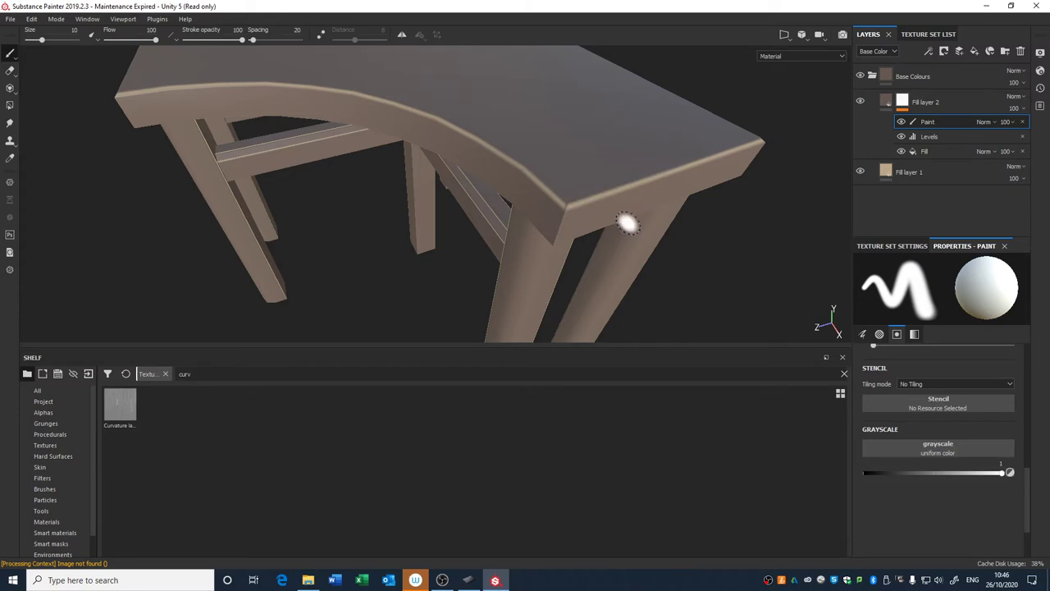
Set the mask brush to black, pick the Dirt 1 brush from the shelf, and look through its brush settings.
{"action": "mouse_move", "coordinate": [699, 284]}
{"action": "left_mouse_down", "text": "alt"}
{"action": "mouse_move", "coordinate": [697, 246]}
{"action": "mouse_move", "coordinate": [684, 266]}
{"action": "left_mouse_up", "text": "alt"}
{"action": "key", "text": "x"}
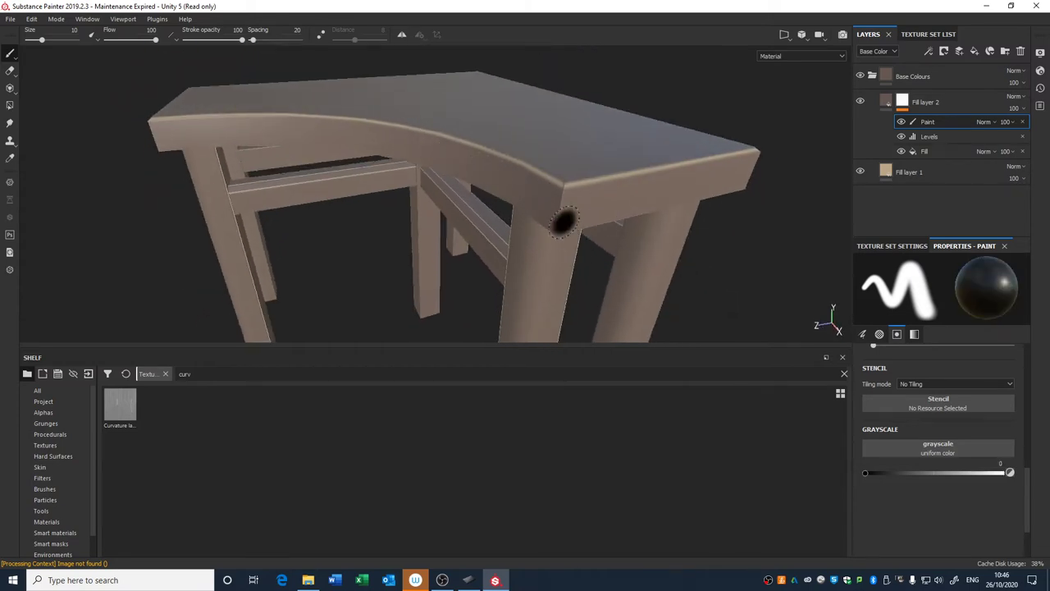
{"action": "left_click", "coordinate": [51, 490]}
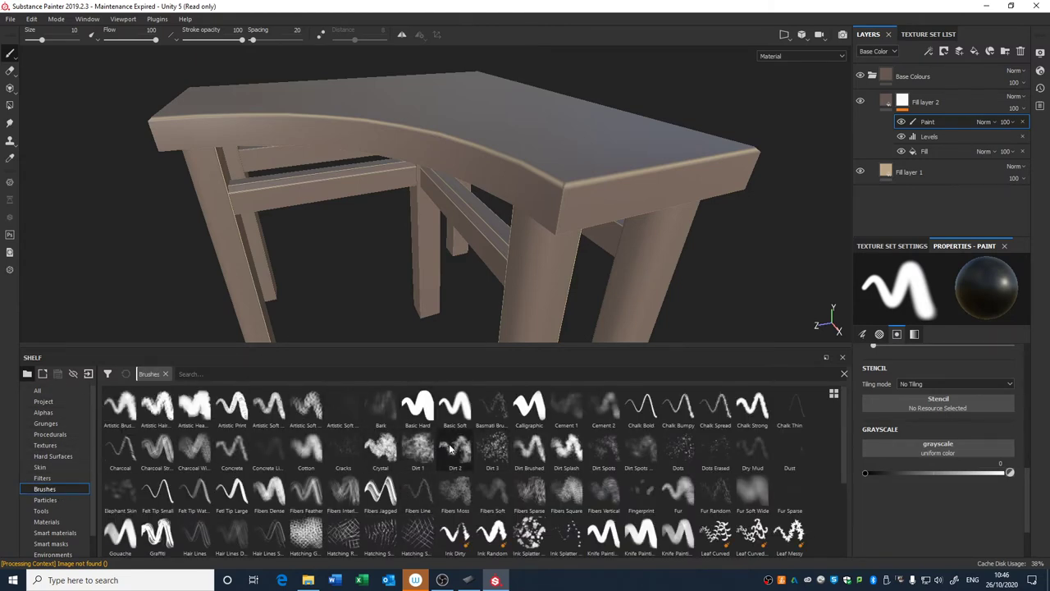
{"action": "left_click", "coordinate": [422, 453]}
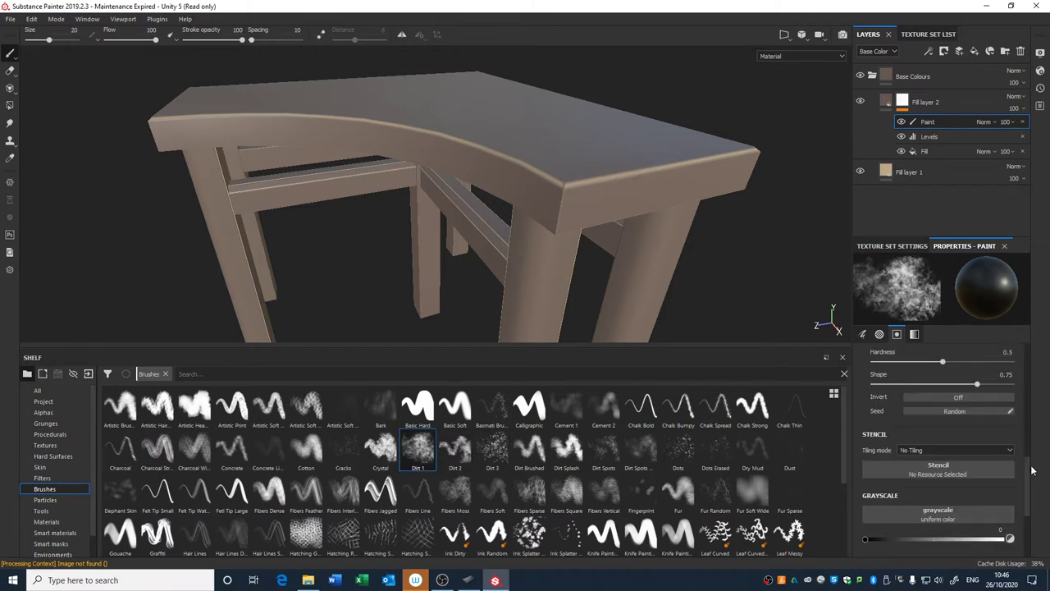
{"action": "scroll", "coordinate": [1009, 393], "scroll_direction": "up", "scroll_amount": 3}
{"action": "scroll", "coordinate": [1027, 426], "scroll_direction": "up", "scroll_amount": 5}
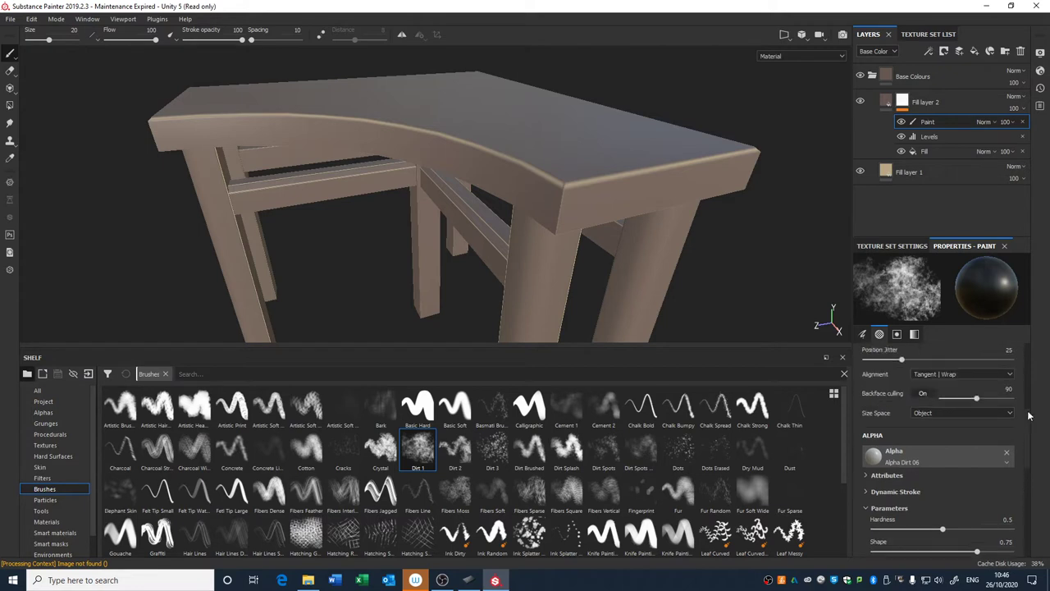
Review the settings of the Fill, Levels and Paint effects in Fill layer 2's mask, and compare them with Fill layer 1.
{"action": "left_click", "coordinate": [921, 109]}
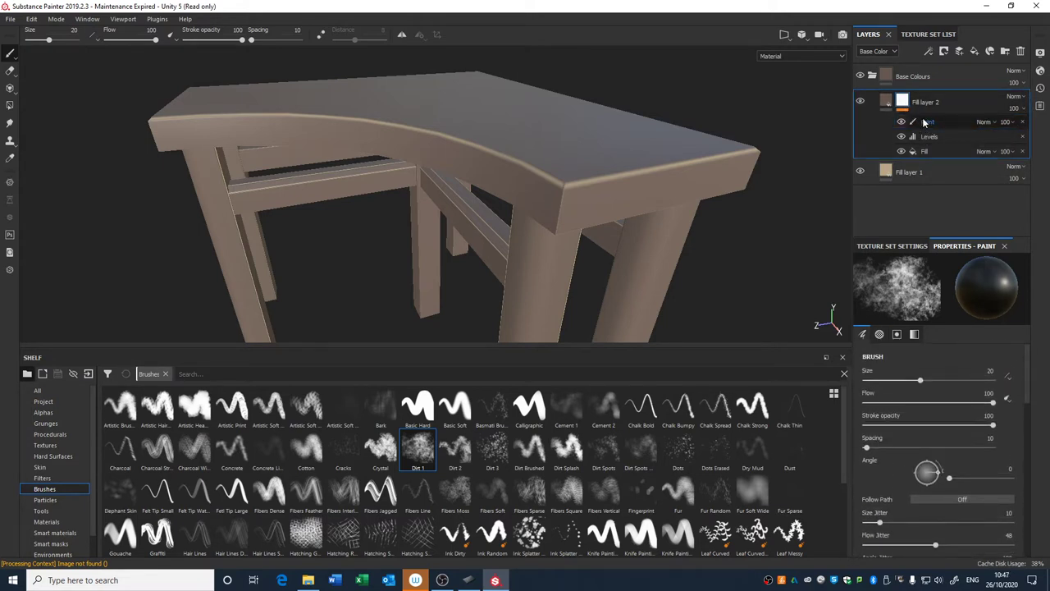
{"action": "left_click", "coordinate": [919, 151]}
{"action": "left_click", "coordinate": [927, 139]}
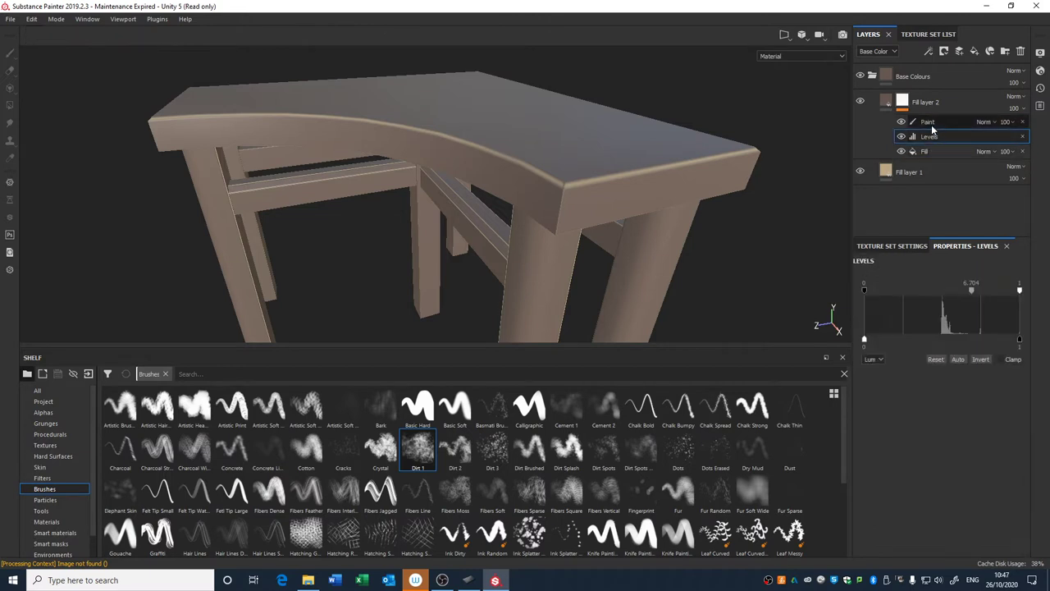
{"action": "left_click", "coordinate": [932, 128]}
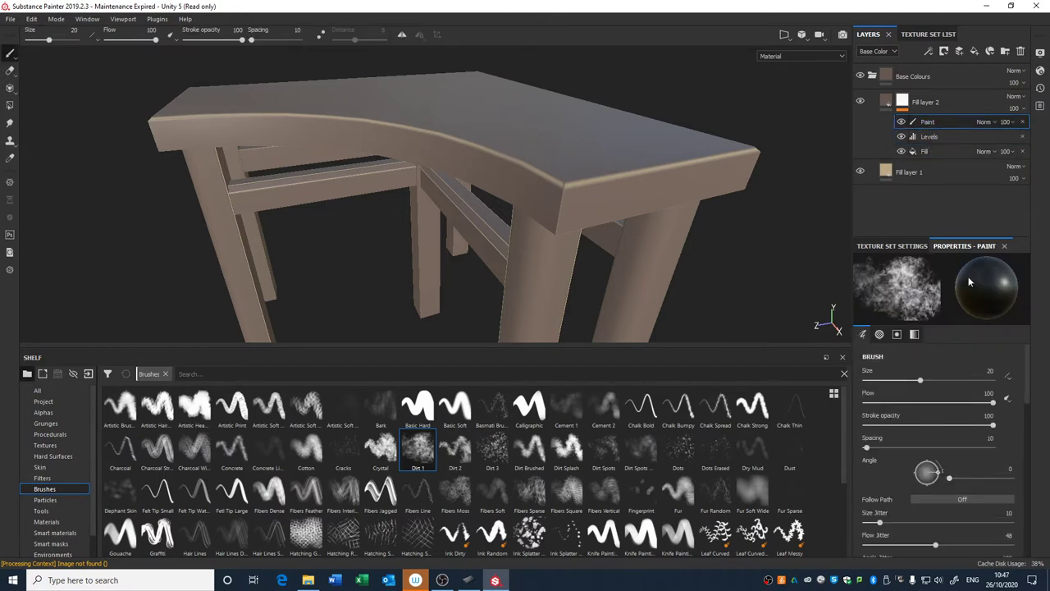
{"action": "left_click", "coordinate": [924, 152]}
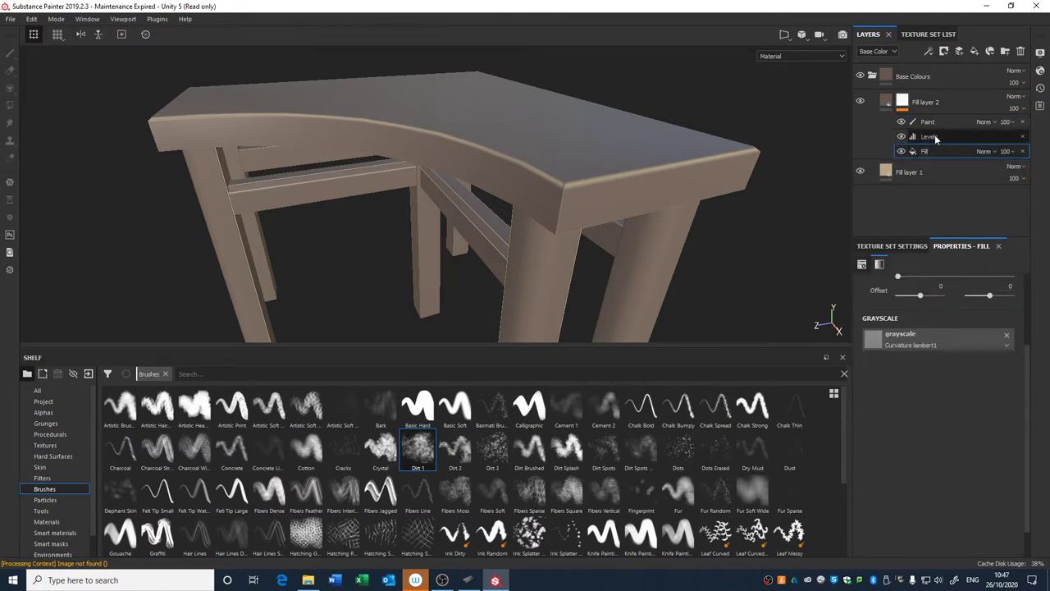
{"action": "left_click", "coordinate": [929, 136]}
{"action": "left_click", "coordinate": [940, 125]}
{"action": "left_click", "coordinate": [926, 169]}
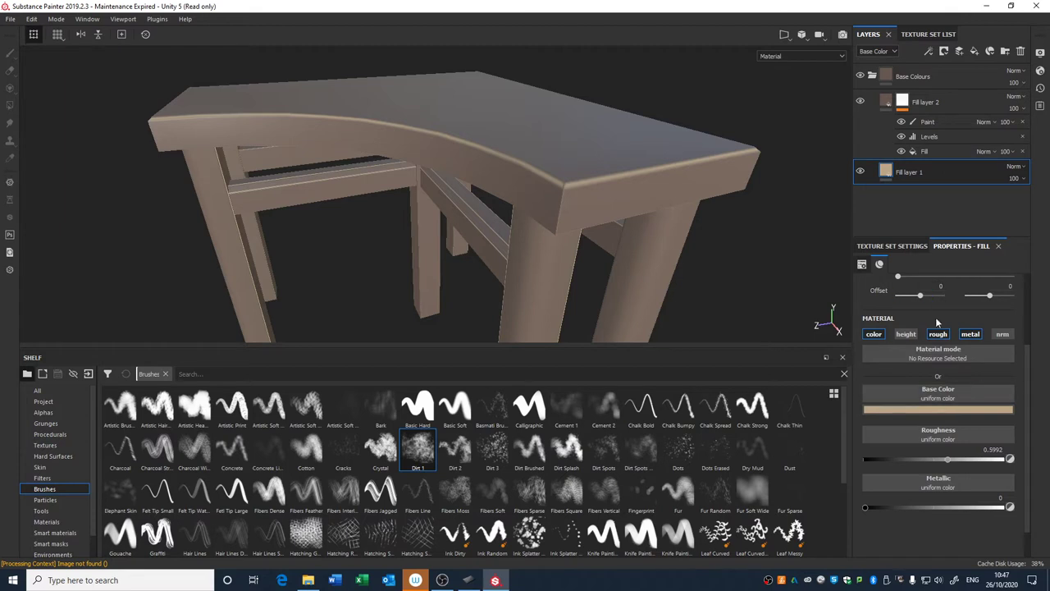
{"action": "left_click", "coordinate": [926, 150]}
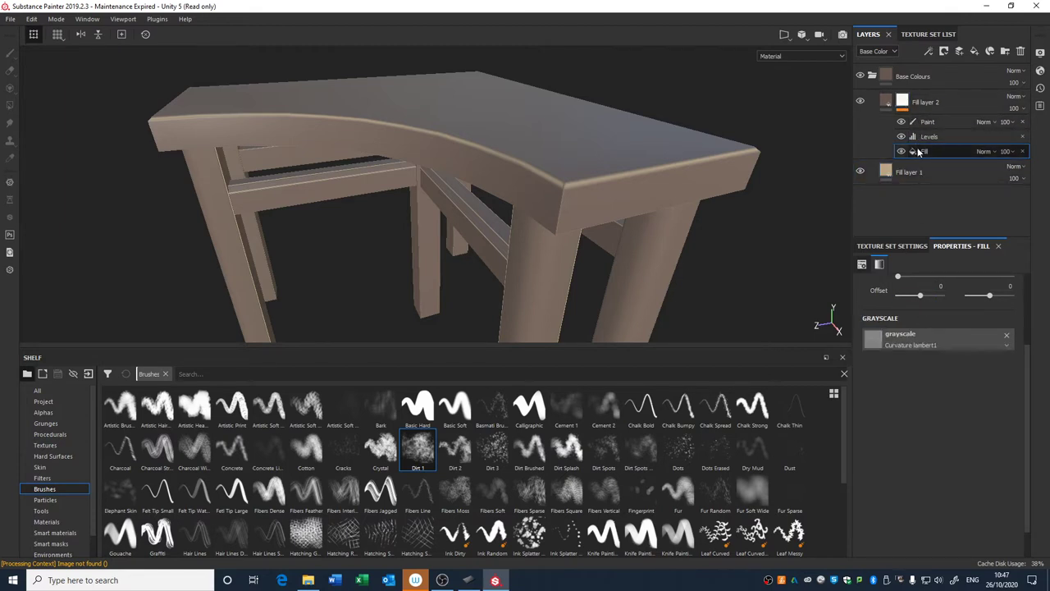
{"action": "scroll", "coordinate": [1030, 345], "scroll_direction": "up", "scroll_amount": 3}
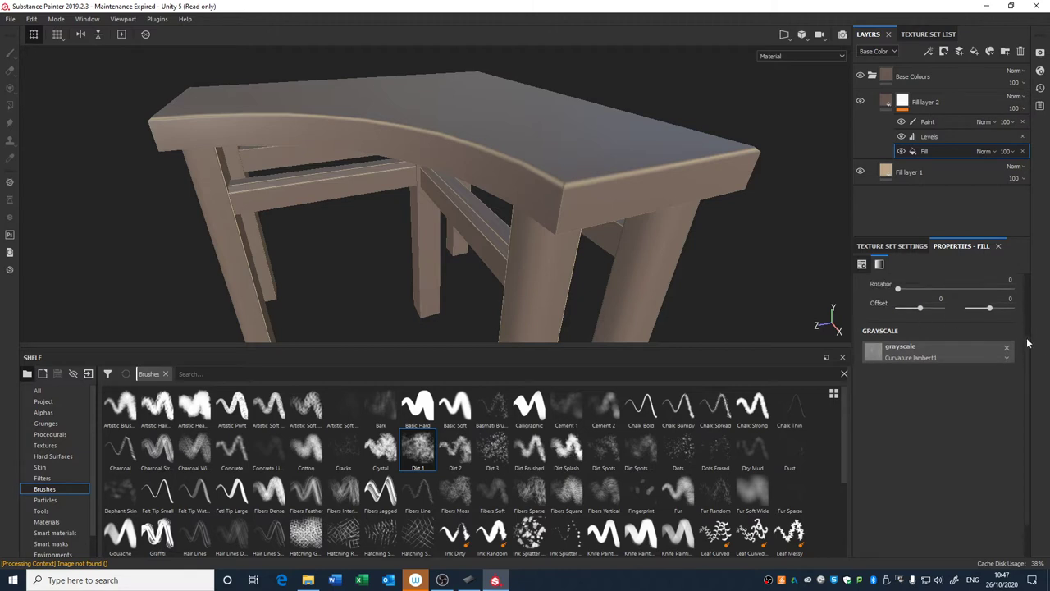
{"action": "left_click", "coordinate": [927, 136]}
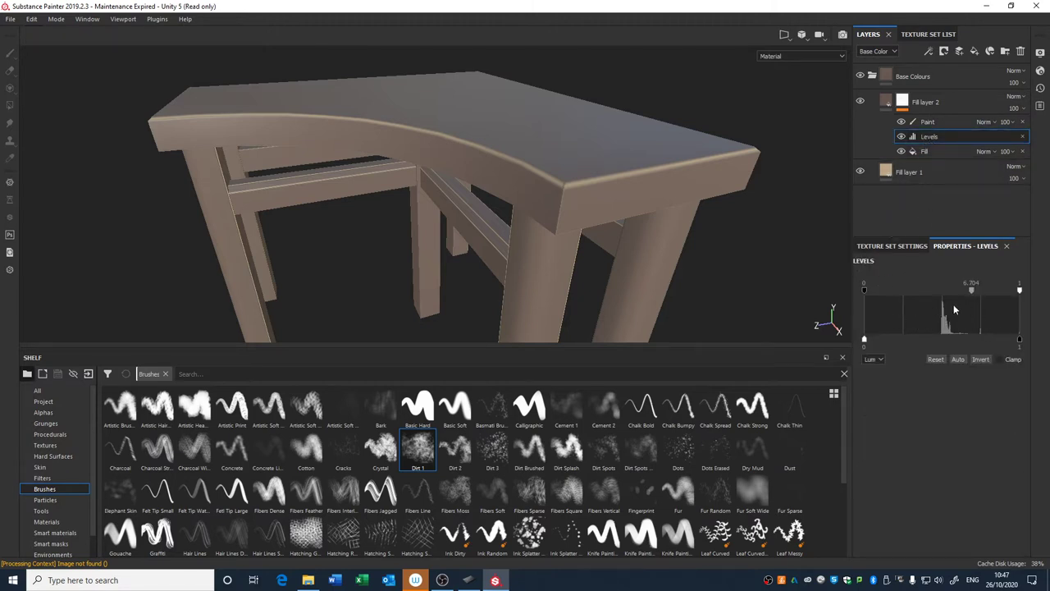
{"action": "left_click", "coordinate": [928, 123]}
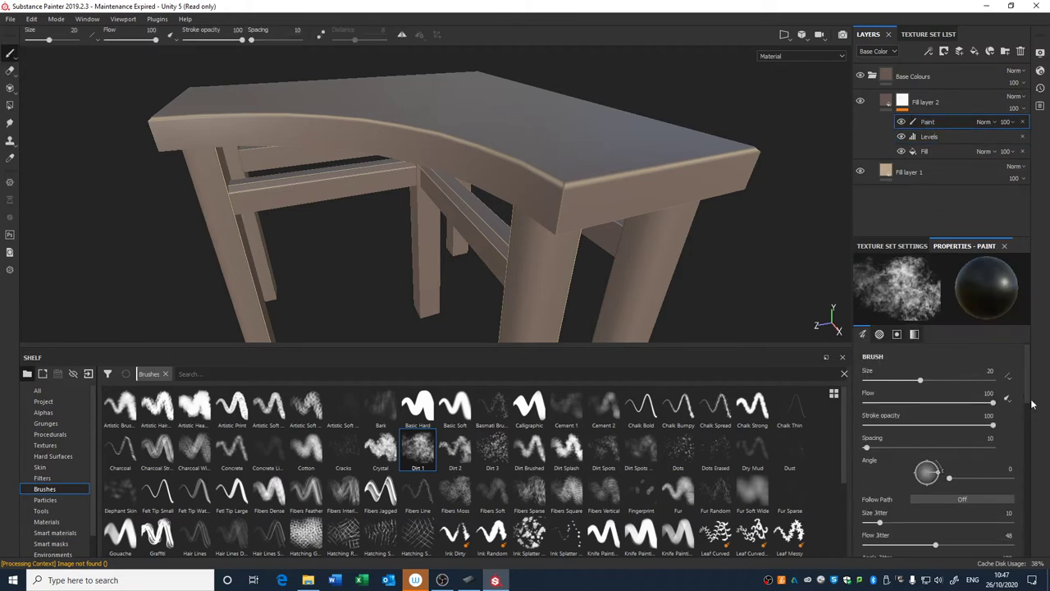
Toggle pen pressure for the Dirt 1 brush's size on and off, and set its flow to 29.
{"action": "left_click", "coordinate": [584, 169]}
{"action": "double_click", "coordinate": [928, 121]}
{"action": "key", "text": "Return"}
{"action": "left_click", "coordinate": [1008, 377]}
{"action": "left_click", "coordinate": [1014, 403]}
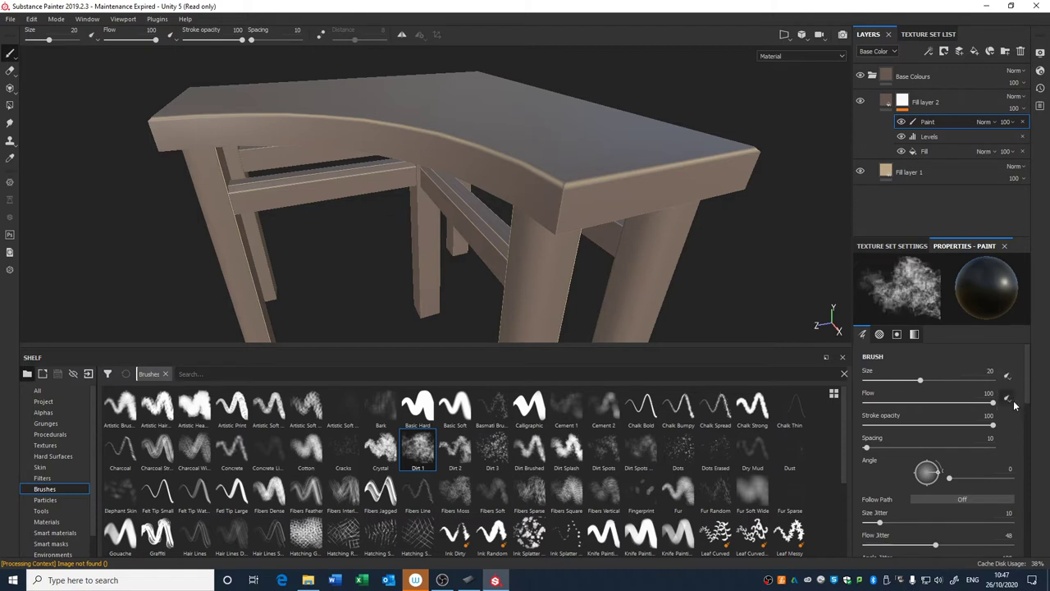
{"action": "left_click", "coordinate": [1009, 377]}
{"action": "left_click", "coordinate": [1011, 392]}
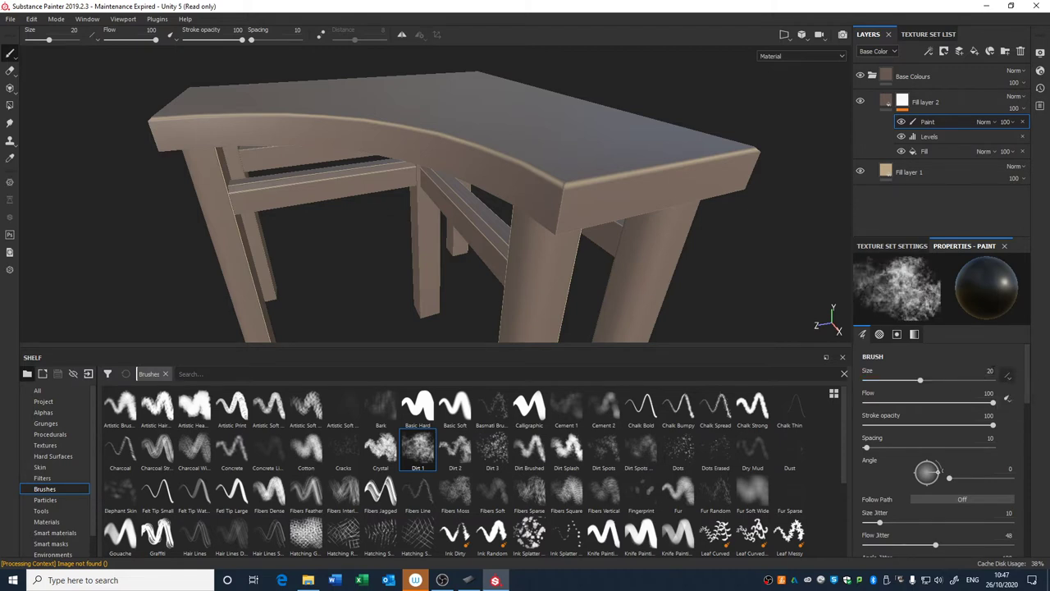
{"action": "left_click_drag", "start_coordinate": [986, 407], "coordinate": [900, 405]}
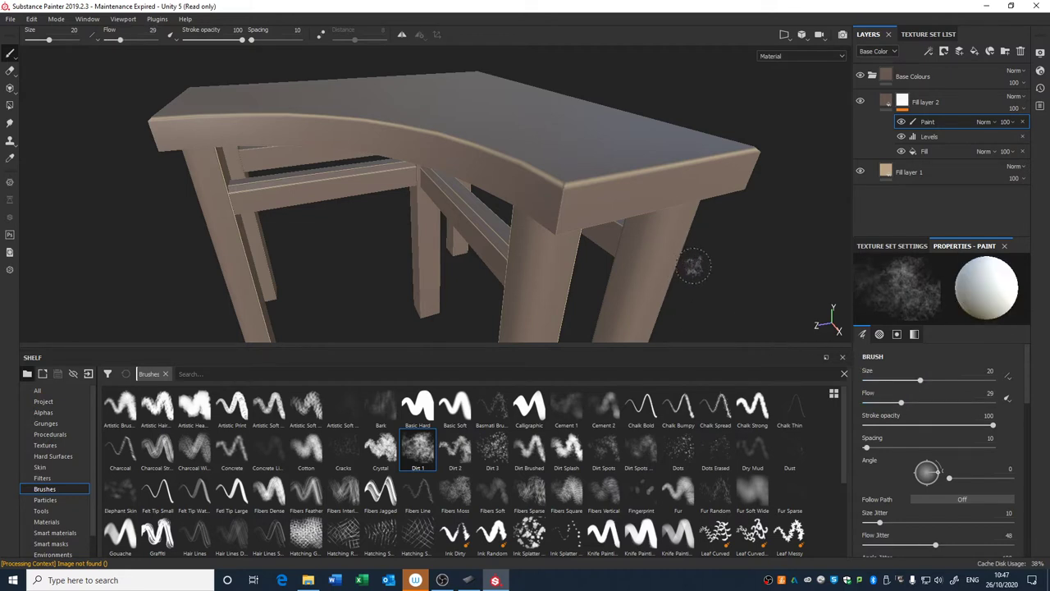
Try Dirt 1 strokes at size 20 on the mask over the tabletop's near corner, and undo them.
{"action": "left_click_drag", "start_coordinate": [712, 254], "coordinate": [592, 155], "text": "alt"}
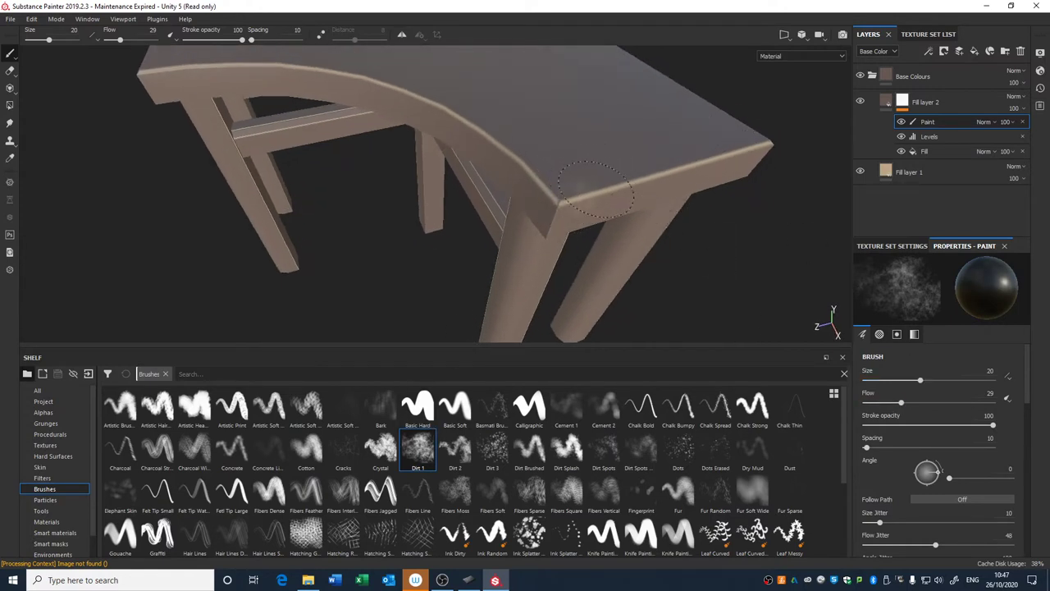
{"action": "mouse_move", "coordinate": [596, 189]}
{"action": "left_mouse_down"}
{"action": "mouse_move", "coordinate": [778, 151]}
{"action": "mouse_move", "coordinate": [574, 197]}
{"action": "mouse_move", "coordinate": [602, 184]}
{"action": "mouse_move", "coordinate": [621, 227]}
{"action": "left_mouse_up"}
{"action": "key", "text": "ctrl+z"}
{"action": "key", "text": "ctrl+z"}
{"action": "key", "text": "ctrl+z"}
{"action": "key", "text": "ctrl+z"}
{"action": "key", "text": "ctrl+z"}
{"action": "key", "text": "ctrl+z"}
Set the Dirt 1 brush size to 1.71 and paint black on the mask along the tabletop's edges to roughen the wear.
{"action": "right_click", "coordinate": [631, 238]}
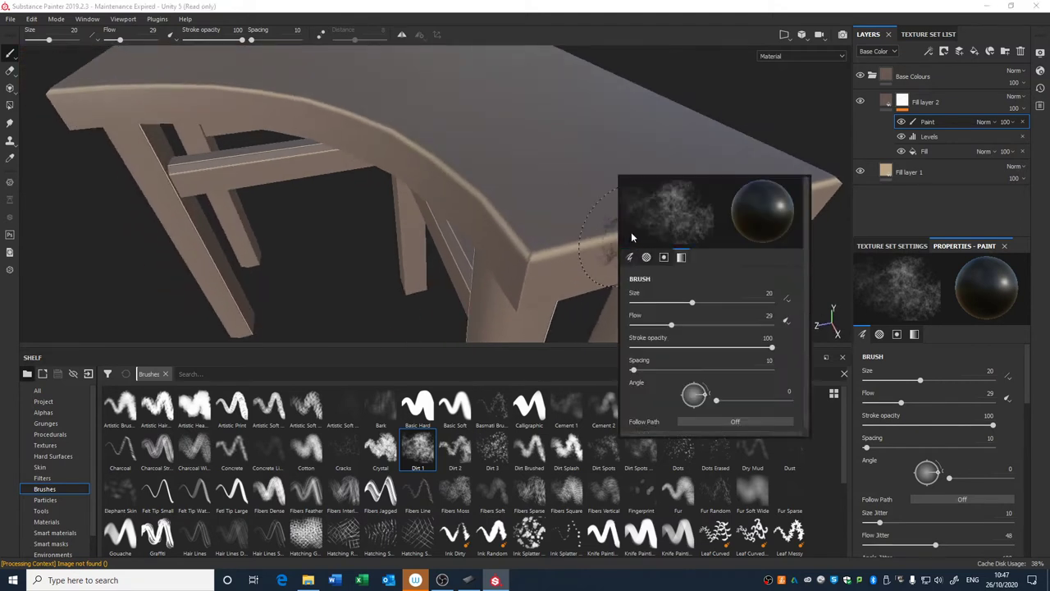
{"action": "left_click_drag", "start_coordinate": [692, 303], "coordinate": [637, 302]}
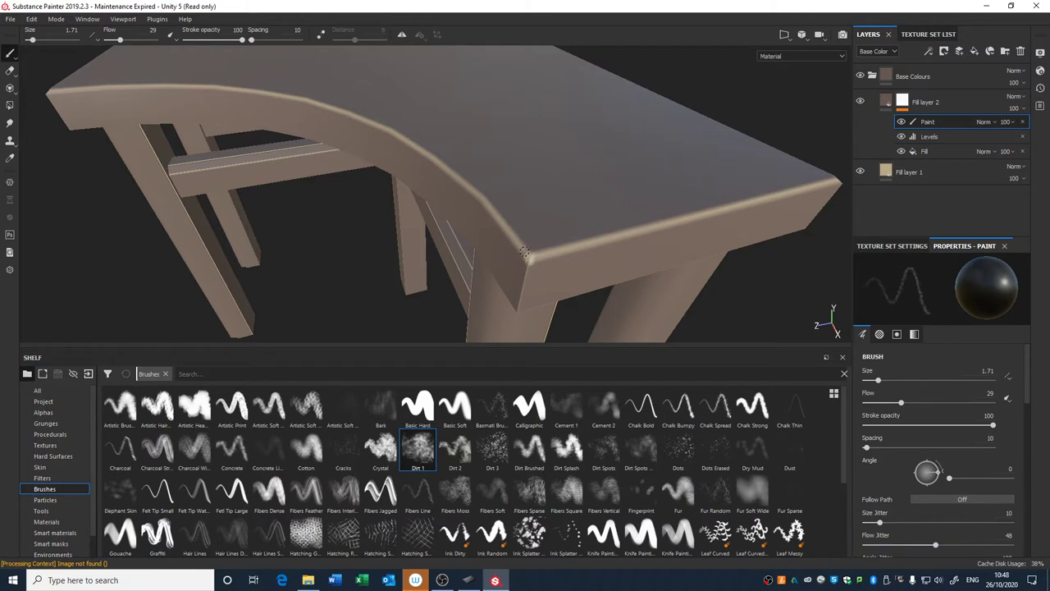
{"action": "mouse_move", "coordinate": [568, 251]}
{"action": "left_mouse_down"}
{"action": "mouse_move", "coordinate": [703, 216]}
{"action": "mouse_move", "coordinate": [586, 199]}
{"action": "mouse_move", "coordinate": [705, 210]}
{"action": "mouse_move", "coordinate": [665, 240]}
{"action": "left_mouse_up"}
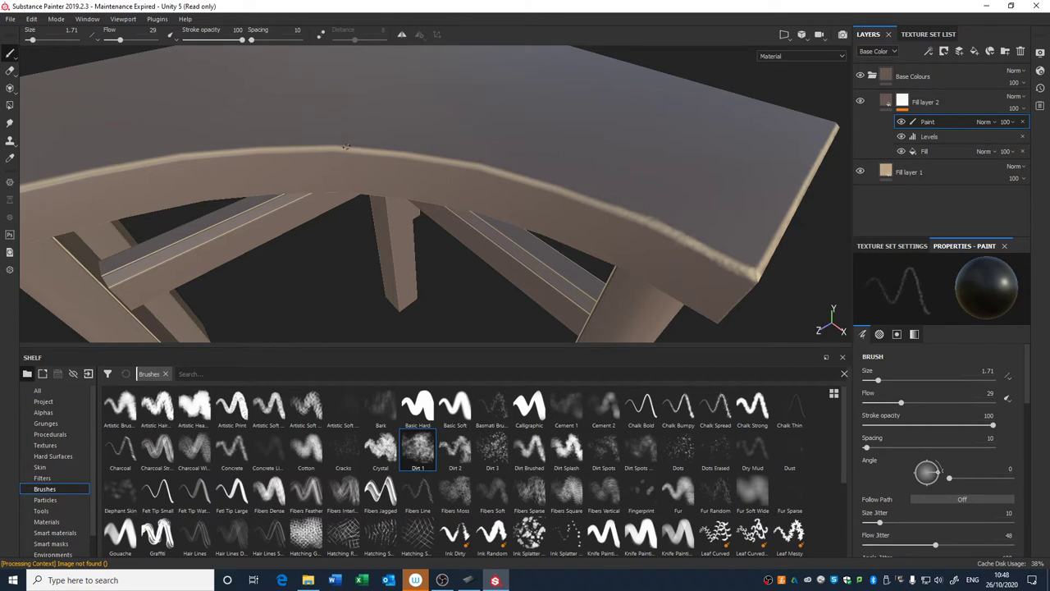
{"action": "left_click_drag", "start_coordinate": [416, 157], "coordinate": [645, 209], "text": "alt"}
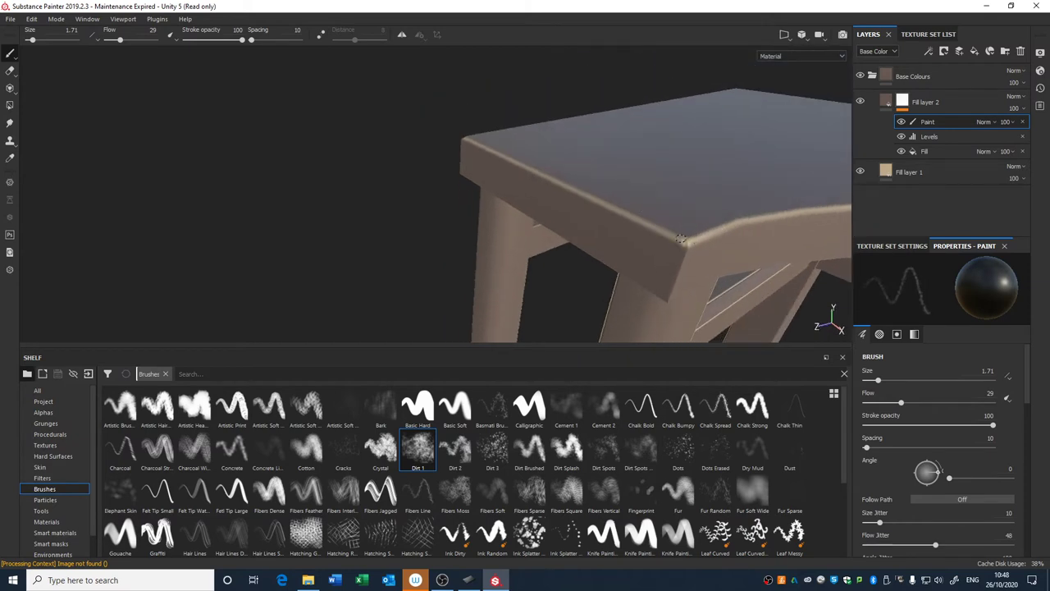
{"action": "left_click_drag", "start_coordinate": [778, 249], "coordinate": [610, 212], "text": "alt"}
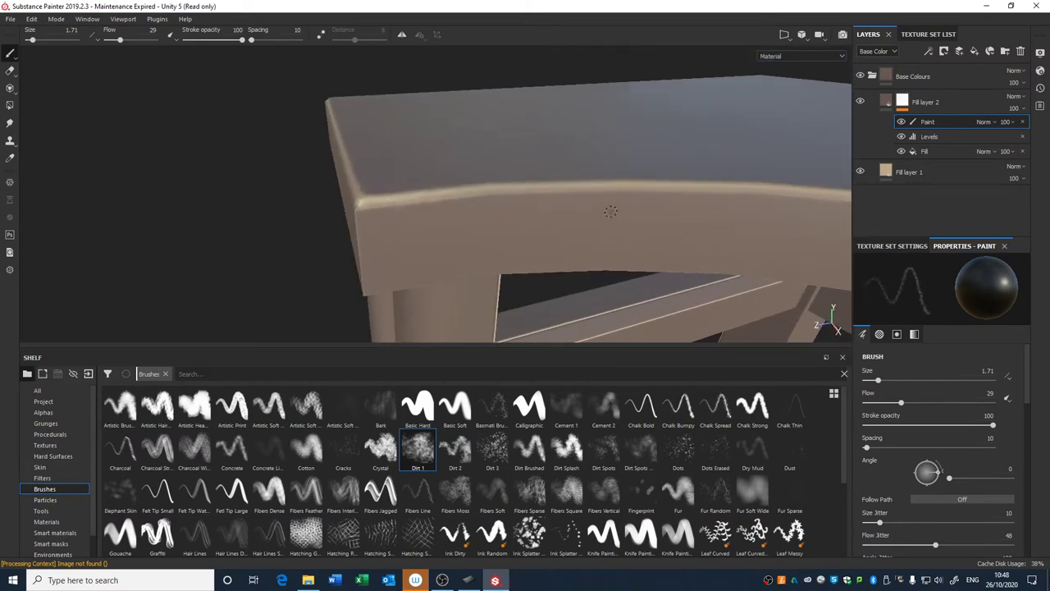
{"action": "left_click_drag", "start_coordinate": [699, 222], "coordinate": [501, 175], "text": "alt"}
{"action": "mouse_move", "coordinate": [516, 180]}
{"action": "right_mouse_down", "text": "shift"}
{"action": "mouse_move", "coordinate": [541, 183]}
{"action": "mouse_move", "coordinate": [504, 178]}
{"action": "mouse_move", "coordinate": [557, 181]}
{"action": "mouse_move", "coordinate": [490, 180]}
{"action": "mouse_move", "coordinate": [605, 185]}
{"action": "mouse_move", "coordinate": [587, 183]}
{"action": "right_mouse_up", "text": "shift"}
{"action": "left_click_drag", "start_coordinate": [588, 183], "coordinate": [533, 305], "text": "alt"}
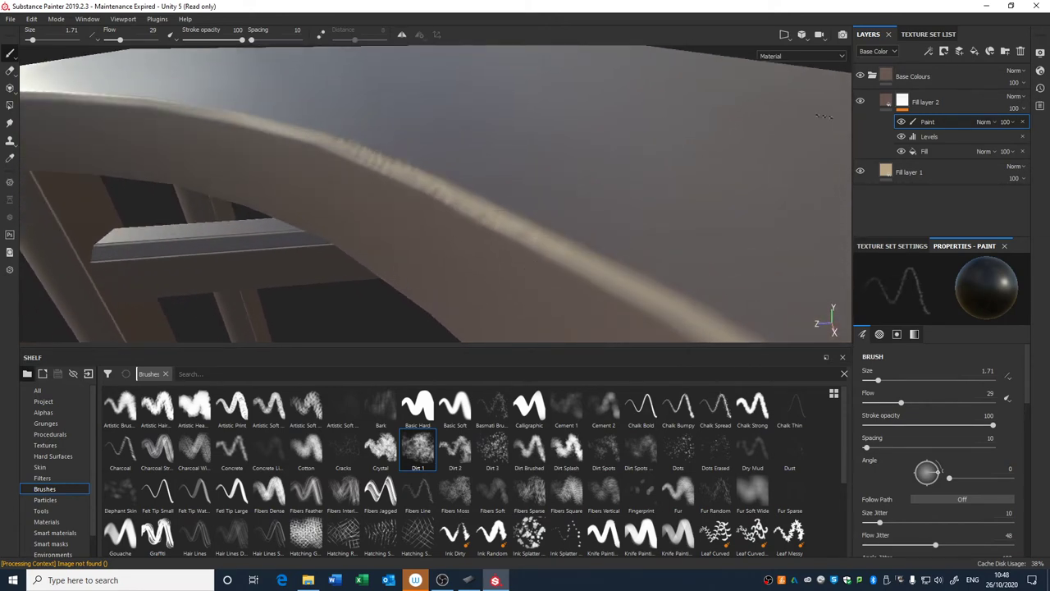
Select Fill layer 2's content and toggle its color, height and rough channels to compare their effect on the edge.
{"action": "left_click", "coordinate": [887, 101]}
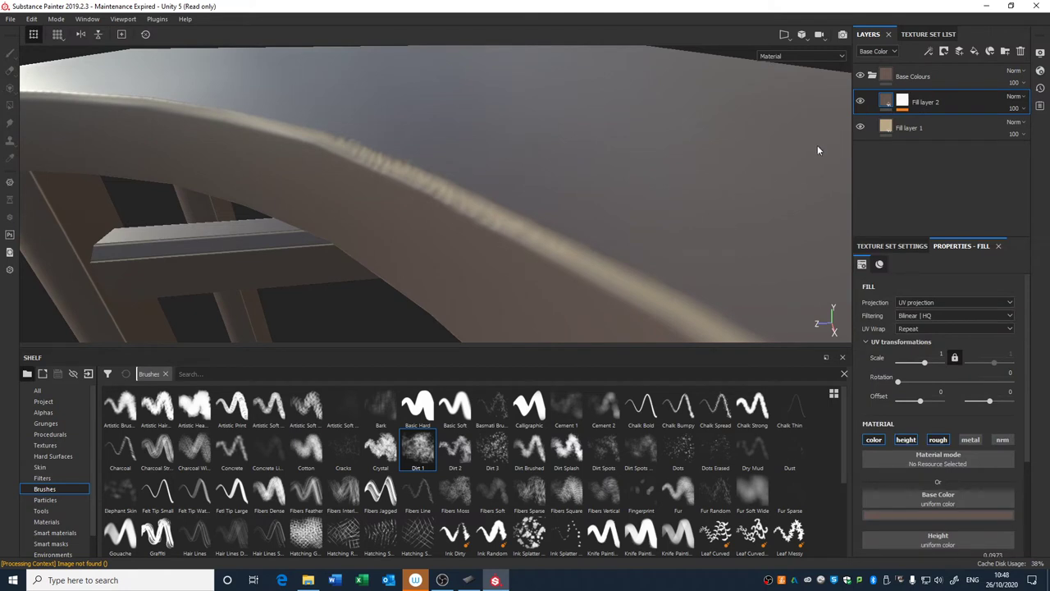
{"action": "left_click", "coordinate": [906, 440]}
{"action": "scroll", "coordinate": [918, 393], "scroll_direction": "down", "scroll_amount": 3}
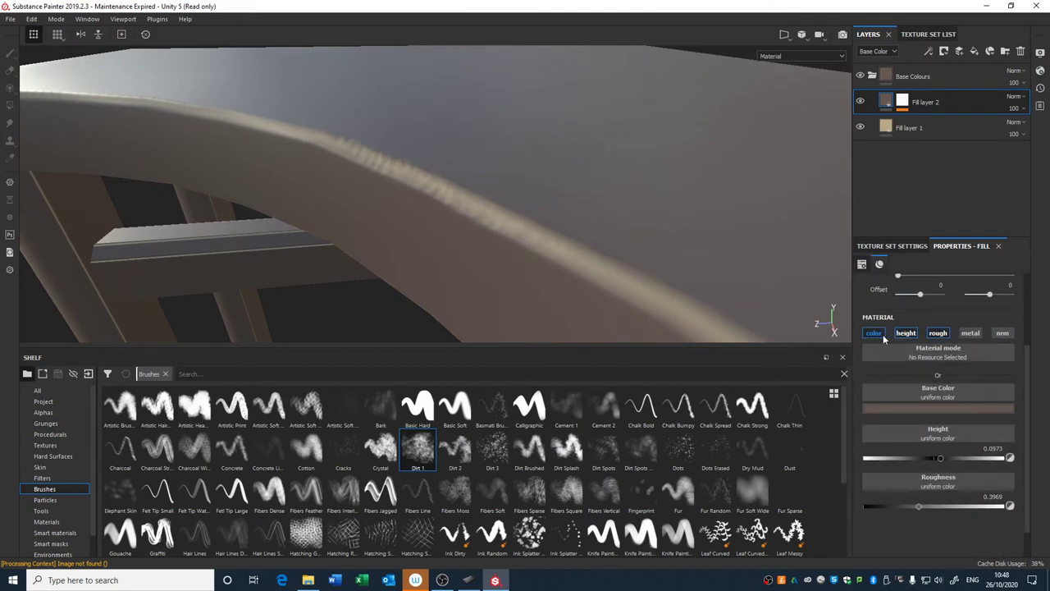
{"action": "left_click", "coordinate": [874, 333]}
{"action": "left_click", "coordinate": [906, 333]}
{"action": "left_click", "coordinate": [906, 333]}
{"action": "left_click", "coordinate": [906, 333]}
{"action": "left_click", "coordinate": [906, 333]}
{"action": "left_click", "coordinate": [906, 333]}
{"action": "left_click", "coordinate": [906, 333]}
{"action": "left_click", "coordinate": [938, 333]}
{"action": "left_click", "coordinate": [938, 333]}
{"action": "left_click", "coordinate": [938, 333]}
{"action": "left_click", "coordinate": [937, 333]}
Examine the roughened wear along the tabletop's curved edge from close up and from farther away.
{"action": "left_click_drag", "start_coordinate": [525, 235], "coordinate": [457, 206], "text": "alt"}
{"action": "right_click_drag", "start_coordinate": [456, 207], "coordinate": [442, 195], "text": "shift"}
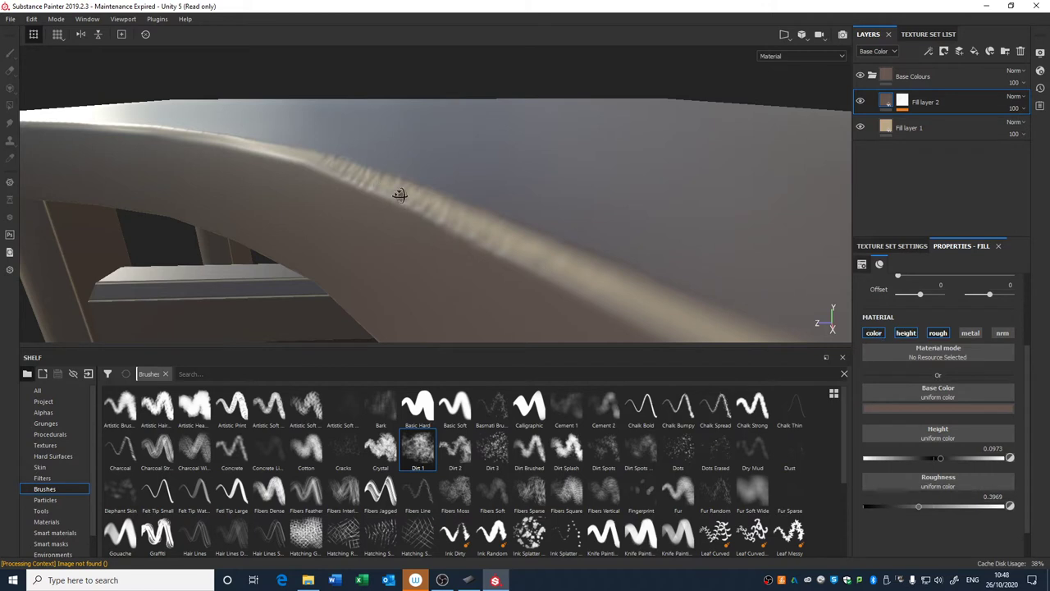
{"action": "left_click_drag", "start_coordinate": [400, 194], "coordinate": [396, 215], "text": "alt"}
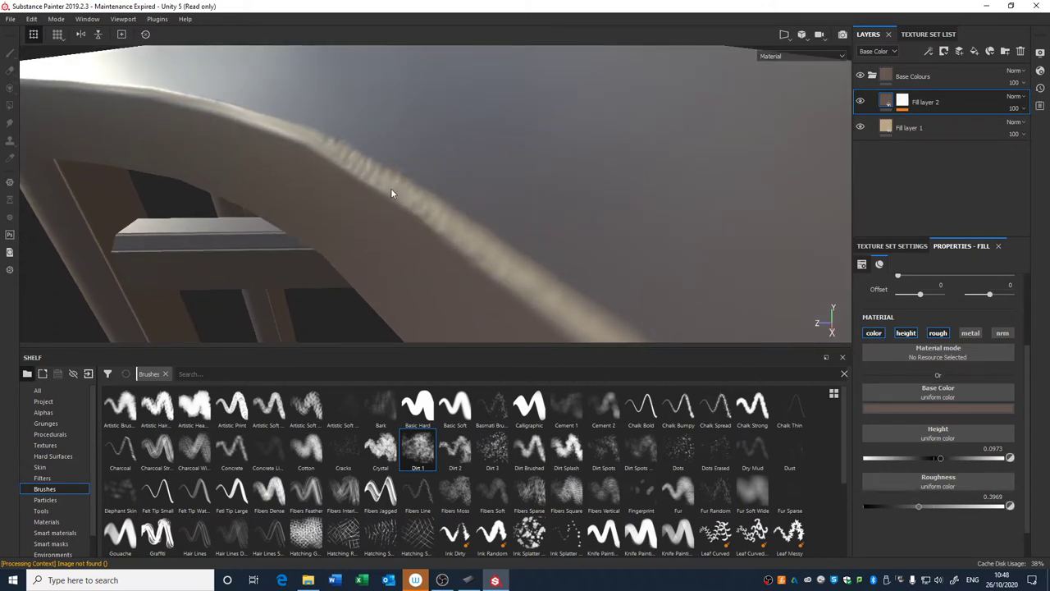
{"action": "left_click_drag", "start_coordinate": [426, 253], "coordinate": [310, 124], "text": "alt"}
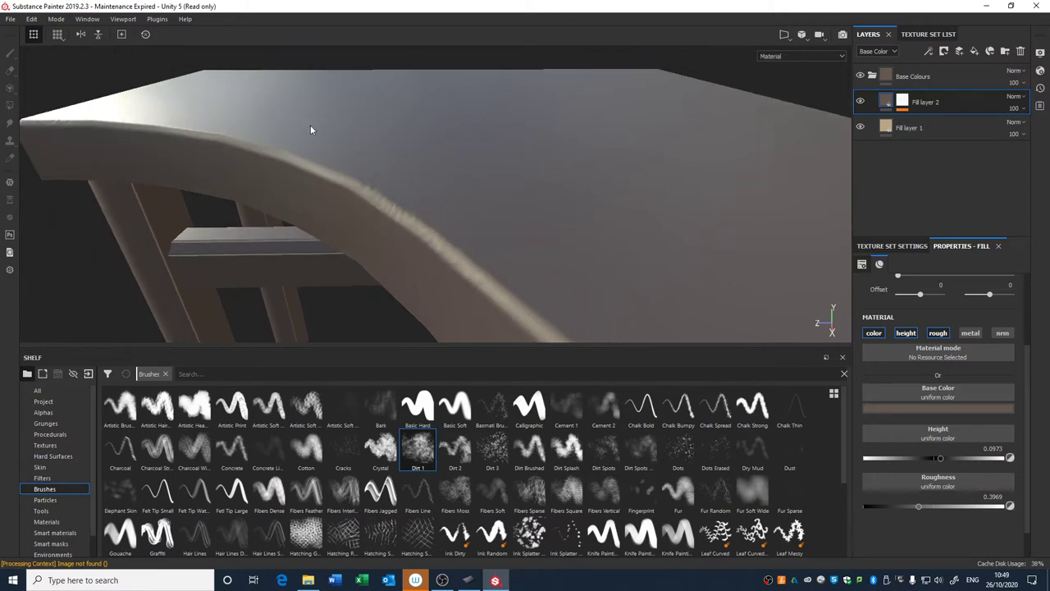
{"action": "right_click_drag", "start_coordinate": [385, 219], "coordinate": [353, 68], "text": "alt"}
{"action": "right_click_drag", "start_coordinate": [407, 237], "coordinate": [372, 115], "text": "alt"}
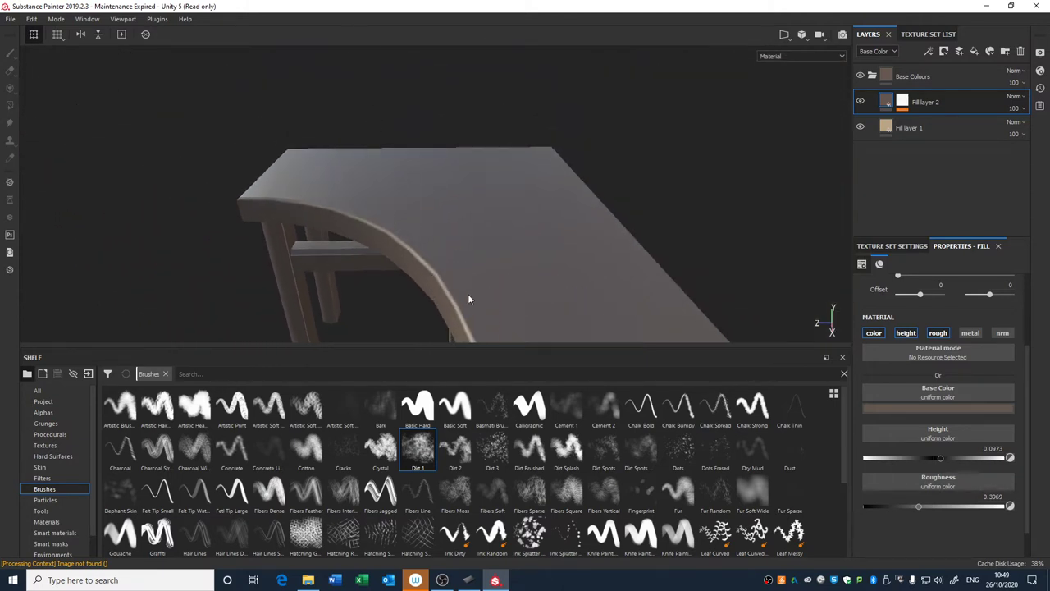
{"action": "left_click_drag", "start_coordinate": [469, 298], "coordinate": [490, 207], "text": "alt"}
Select the Paint effect on Fill layer 2's mask and paint black with Dirt 1 at size 1.71 along the lower rail's edge.
{"action": "left_click_drag", "start_coordinate": [908, 127], "coordinate": [929, 96]}
{"action": "left_click", "coordinate": [905, 102]}
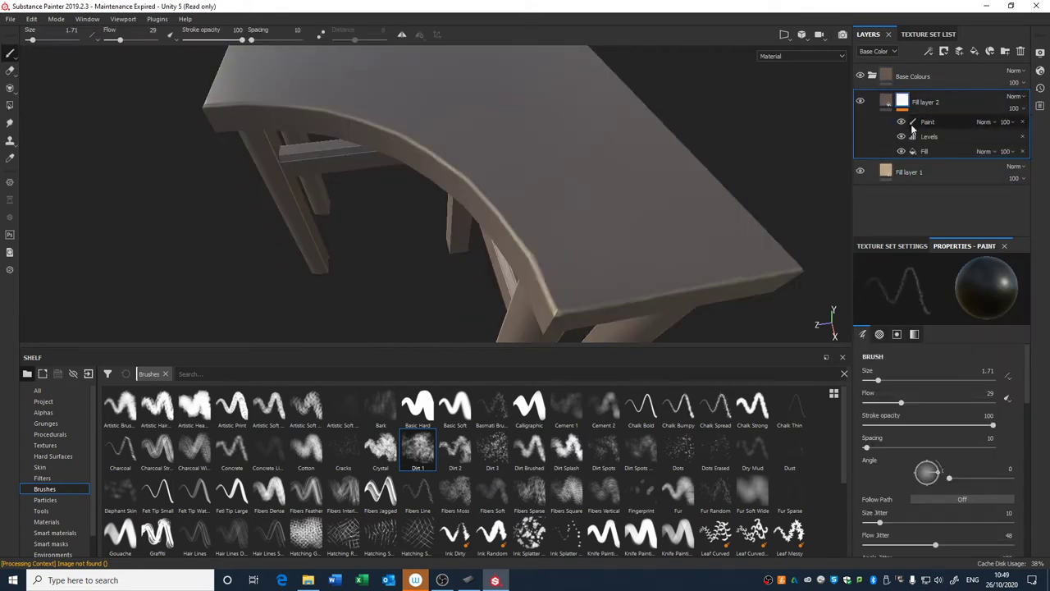
{"action": "left_click", "coordinate": [912, 123]}
{"action": "scroll", "coordinate": [472, 179], "scroll_direction": "up", "scroll_amount": 3}
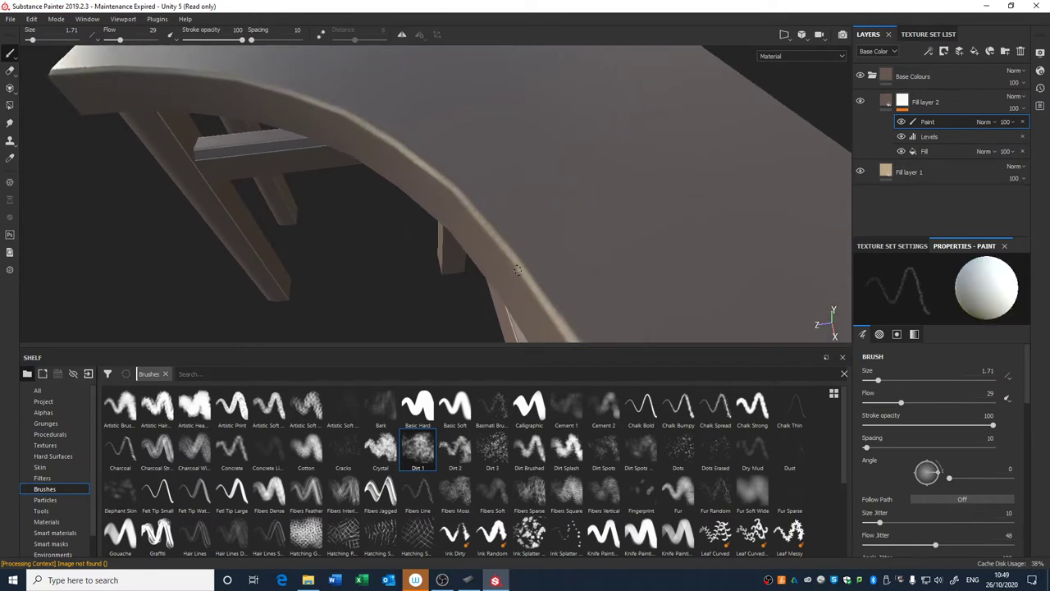
{"action": "left_click_drag", "start_coordinate": [523, 273], "coordinate": [539, 179], "text": "alt"}
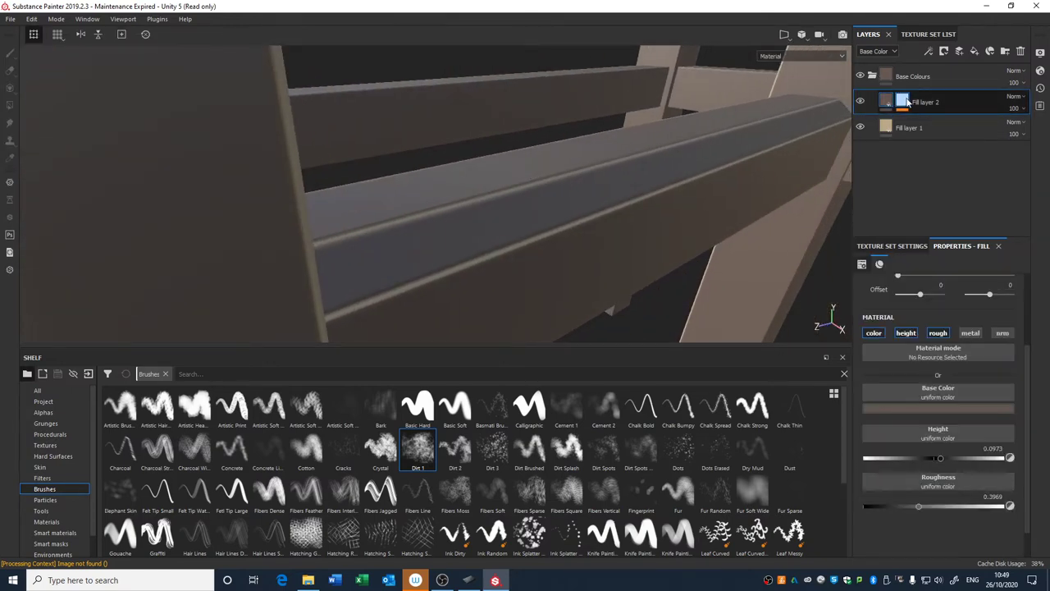
{"action": "left_click", "coordinate": [905, 100]}
{"action": "left_click", "coordinate": [886, 101]}
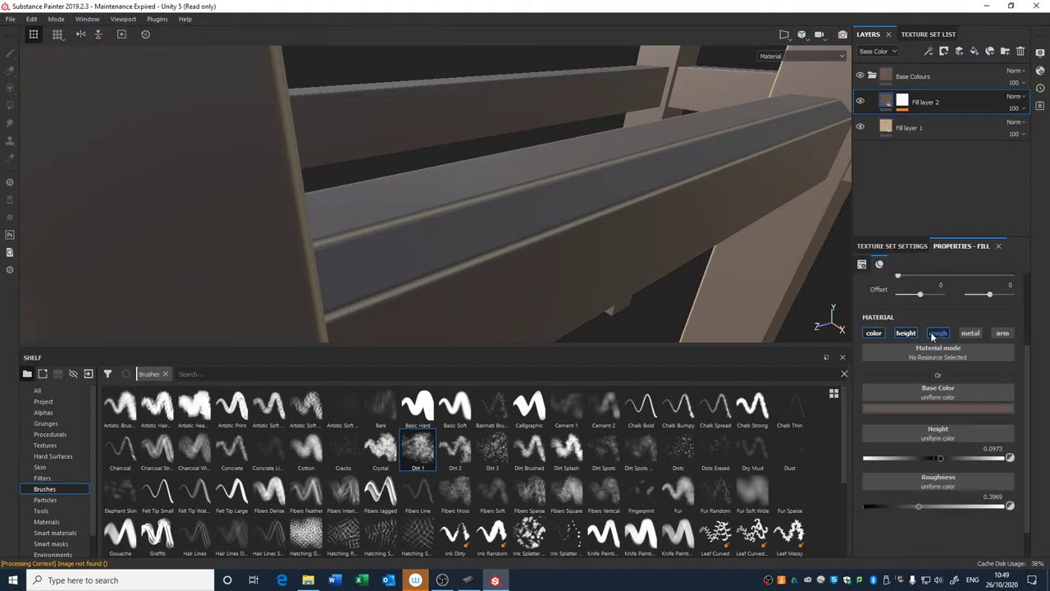
{"action": "left_click", "coordinate": [886, 100]}
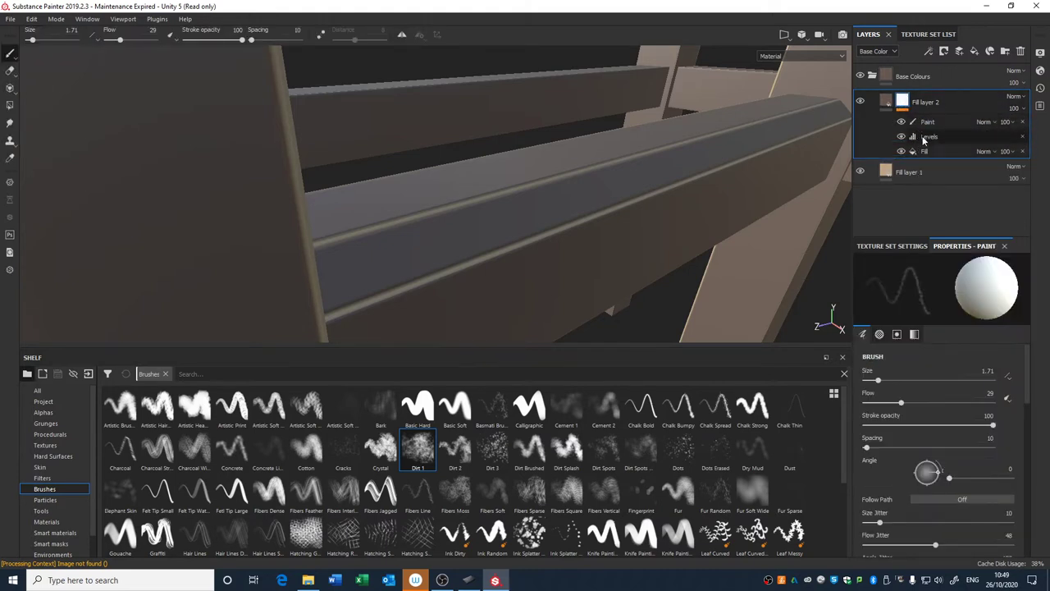
{"action": "left_click", "coordinate": [931, 151]}
{"action": "left_click", "coordinate": [932, 122]}
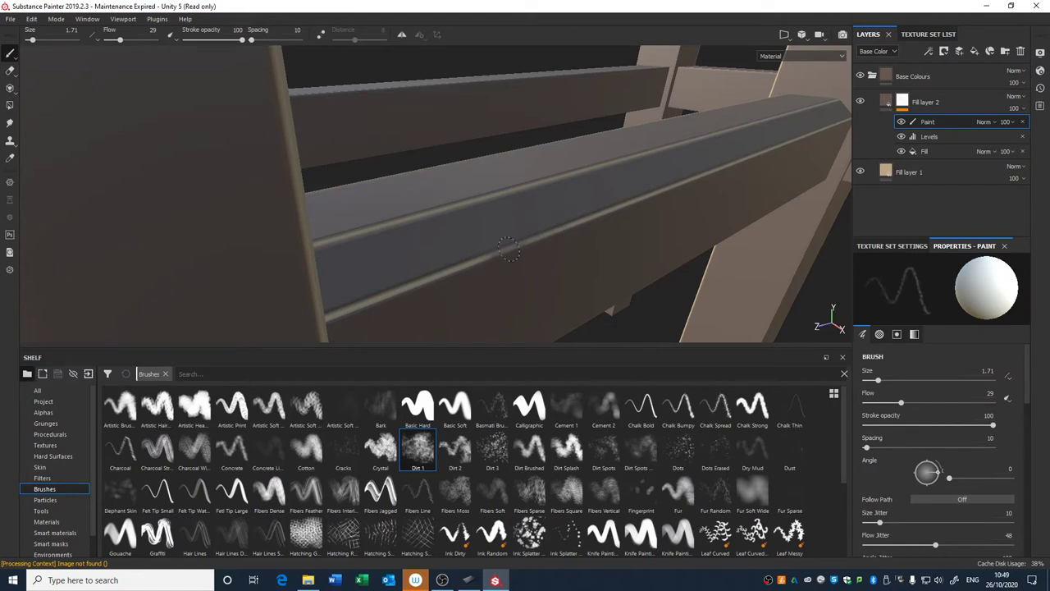
{"action": "key", "text": "x"}
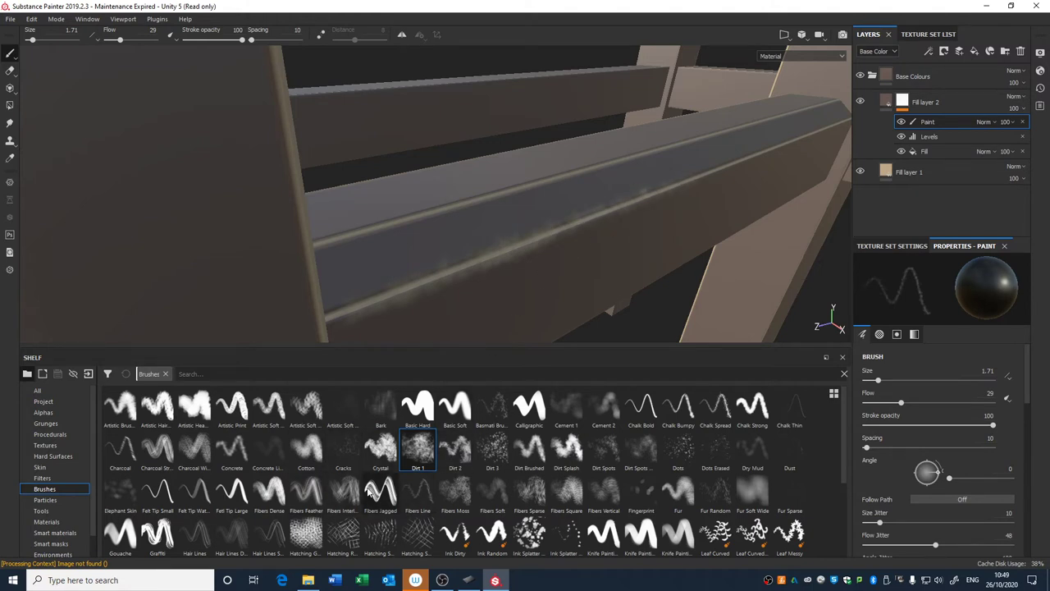
Switch to the Fibers Line brush, try a stroke at size 2.24 along the rail's upper edge, and enlarge the brush to 5.64.
{"action": "left_click", "coordinate": [417, 491]}
{"action": "right_click", "coordinate": [504, 230]}
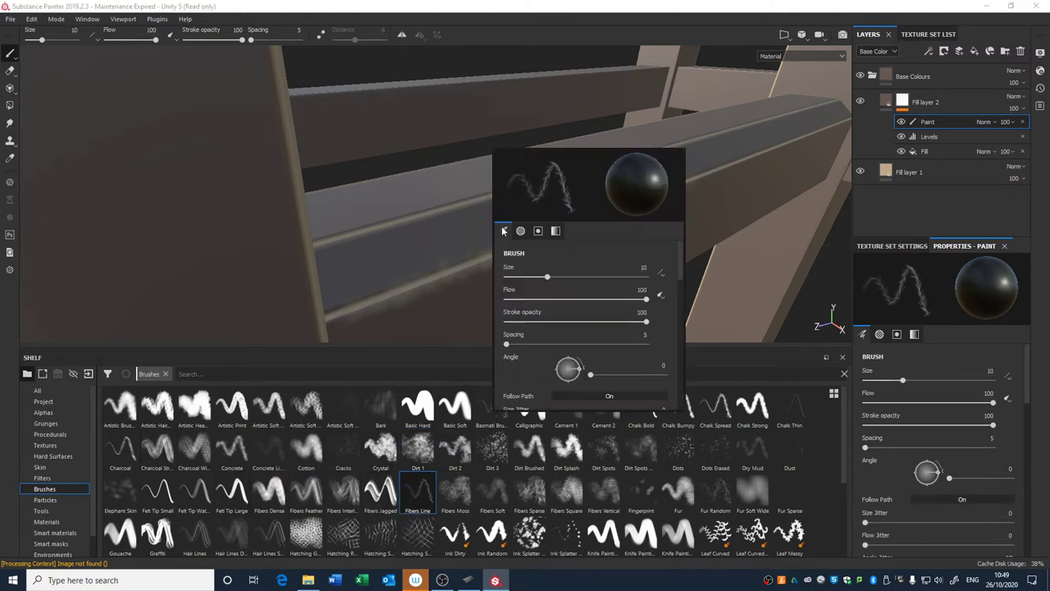
{"action": "left_click_drag", "start_coordinate": [544, 278], "coordinate": [522, 278]}
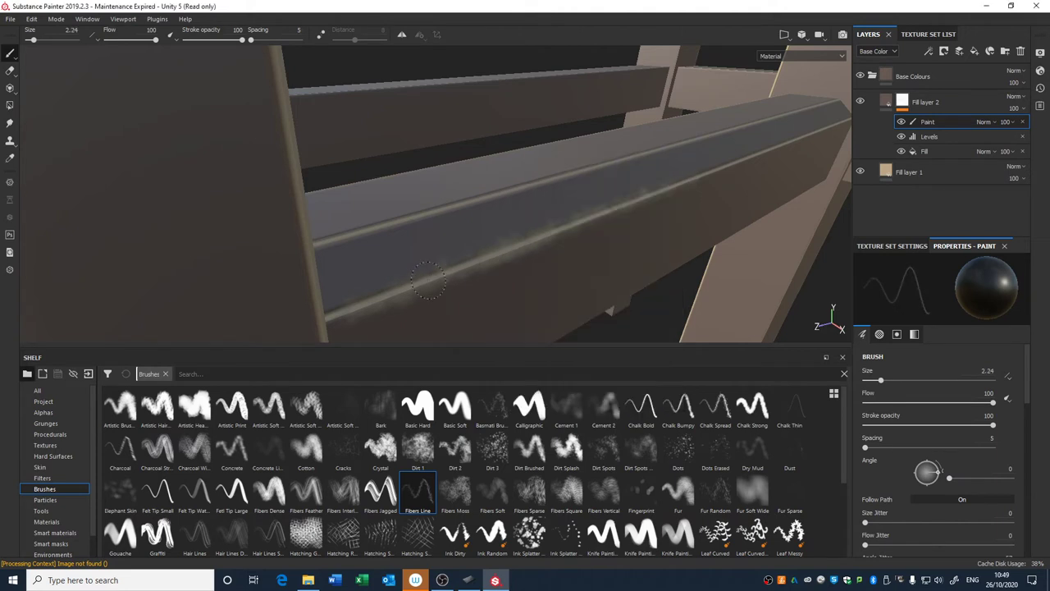
{"action": "left_click_drag", "start_coordinate": [494, 204], "coordinate": [579, 174]}
{"action": "right_click", "coordinate": [543, 185]}
{"action": "left_click_drag", "start_coordinate": [574, 227], "coordinate": [585, 227]}
Open the texture set settings.
{"action": "left_click", "coordinate": [892, 247]}
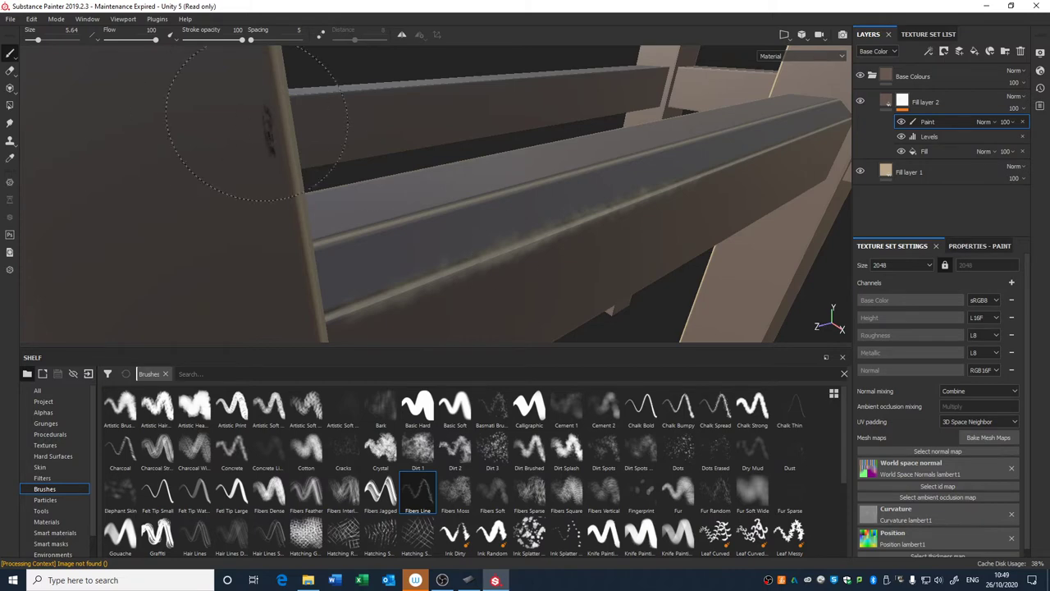
Inspect the worn edges on the lower rail and table top from several angles and distances.
{"action": "left_click_drag", "start_coordinate": [257, 111], "coordinate": [316, 105], "text": "alt"}
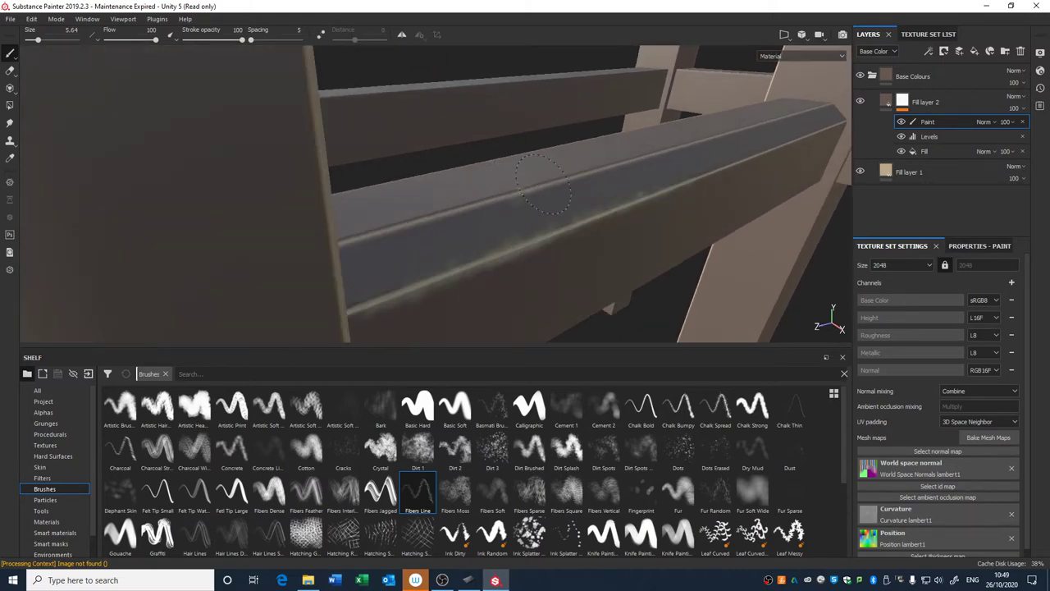
{"action": "mouse_move", "coordinate": [706, 144]}
{"action": "left_mouse_down", "text": "alt"}
{"action": "mouse_move", "coordinate": [603, 3]}
{"action": "mouse_move", "coordinate": [516, 133]}
{"action": "mouse_move", "coordinate": [535, 197]}
{"action": "mouse_move", "coordinate": [485, 201]}
{"action": "left_mouse_up", "text": "alt"}
{"action": "mouse_move", "coordinate": [486, 201]}
{"action": "right_mouse_down", "text": "alt"}
{"action": "mouse_move", "coordinate": [473, 359]}
{"action": "mouse_move", "coordinate": [493, 303]}
{"action": "right_mouse_up", "text": "alt"}
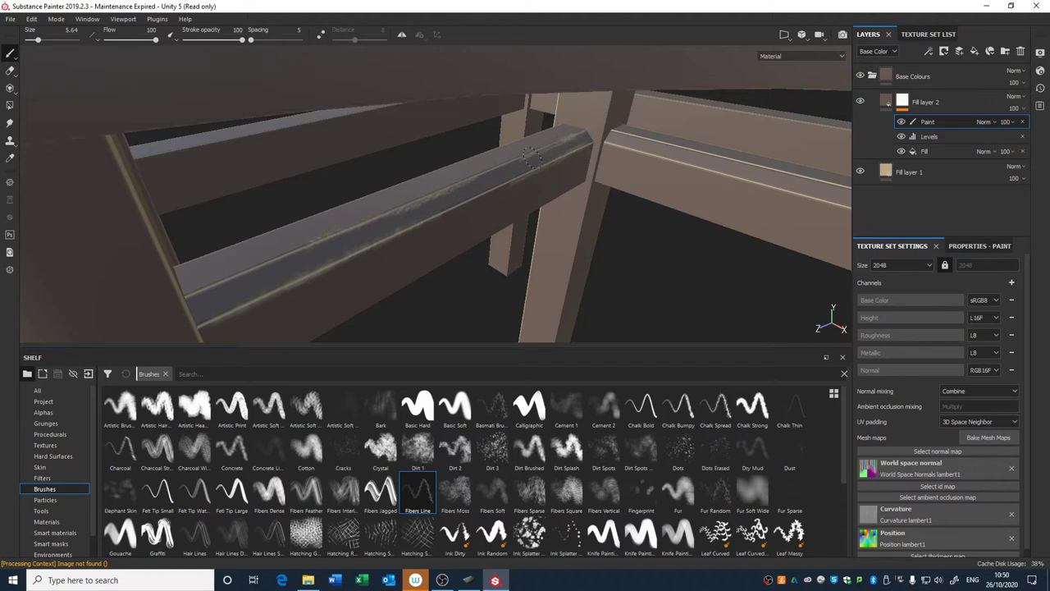
{"action": "scroll", "coordinate": [534, 197], "scroll_direction": "down", "scroll_amount": 8}
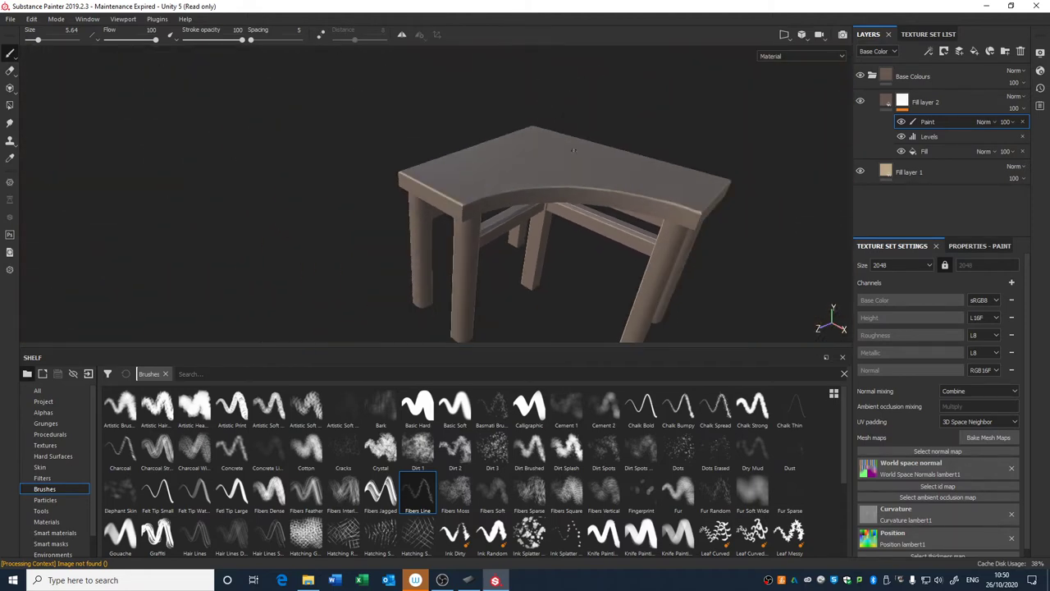
{"action": "mouse_move", "coordinate": [570, 198]}
{"action": "left_mouse_down", "text": "alt"}
{"action": "mouse_move", "coordinate": [530, 225]}
{"action": "mouse_move", "coordinate": [502, 203]}
{"action": "left_mouse_up", "text": "alt"}
{"action": "scroll", "coordinate": [574, 221], "scroll_direction": "up", "scroll_amount": 4}
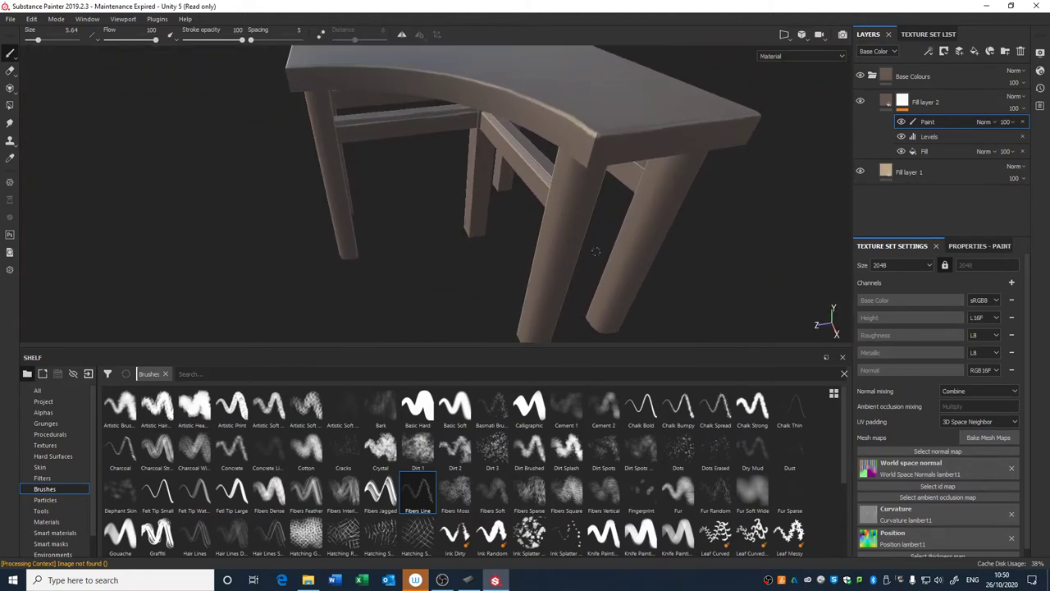
{"action": "mouse_move", "coordinate": [592, 219]}
{"action": "left_mouse_down", "text": "alt"}
{"action": "mouse_move", "coordinate": [602, 240]}
{"action": "mouse_move", "coordinate": [599, 230]}
{"action": "mouse_move", "coordinate": [638, 216]}
{"action": "mouse_move", "coordinate": [586, 102]}
{"action": "mouse_move", "coordinate": [644, 131]}
{"action": "left_mouse_up", "text": "alt"}
{"action": "scroll", "coordinate": [582, 216], "scroll_direction": "up", "scroll_amount": 2}
{"action": "key", "text": "ctrl+z"}
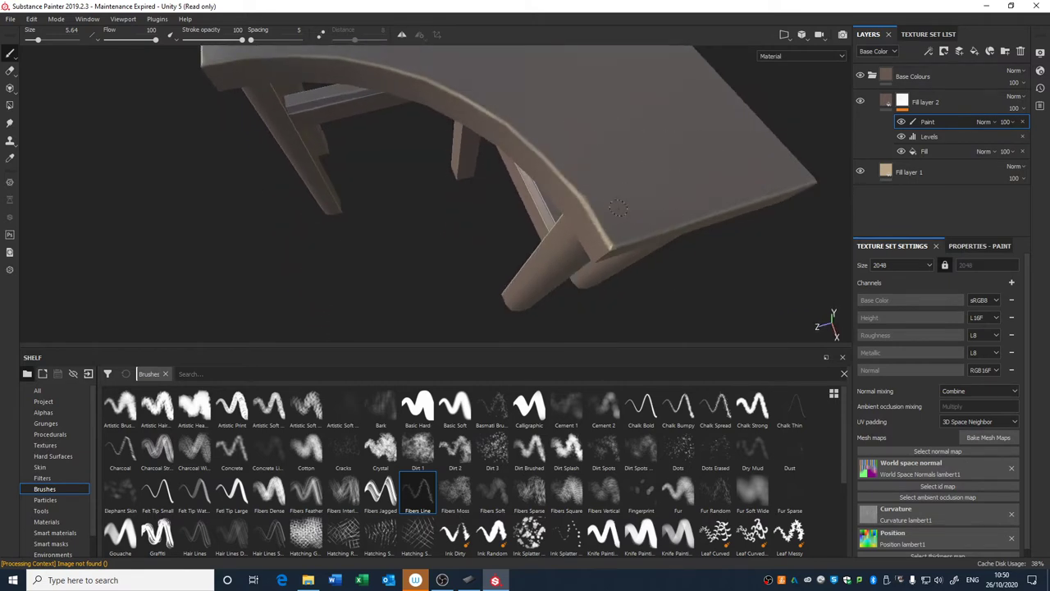
{"action": "left_click_drag", "start_coordinate": [611, 246], "coordinate": [605, 227], "text": "alt"}
{"action": "scroll", "coordinate": [590, 213], "scroll_direction": "down", "scroll_amount": 3}
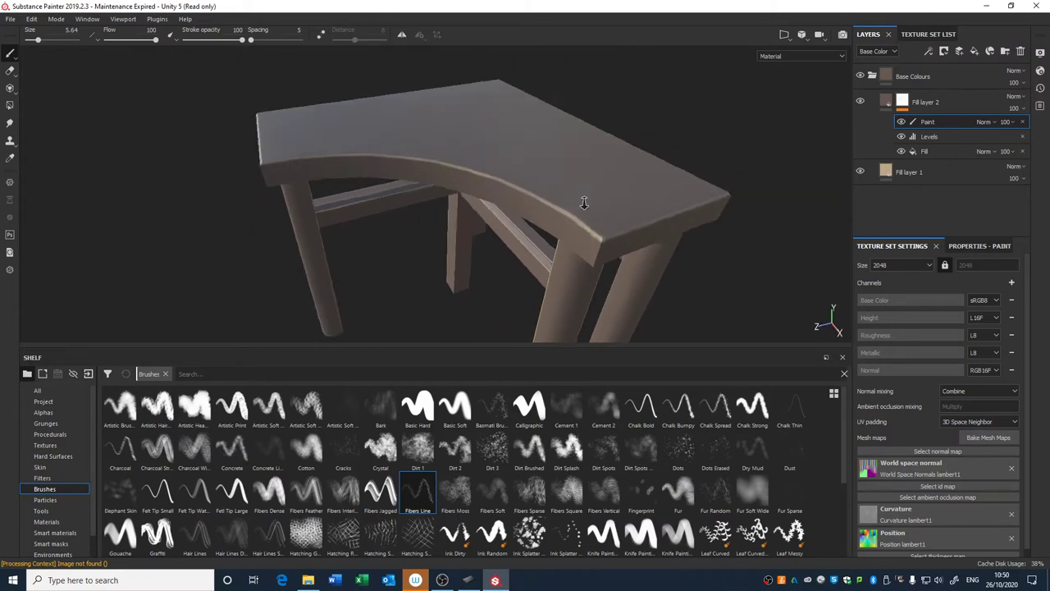
{"action": "left_click_drag", "start_coordinate": [621, 122], "coordinate": [574, 236], "text": "alt"}
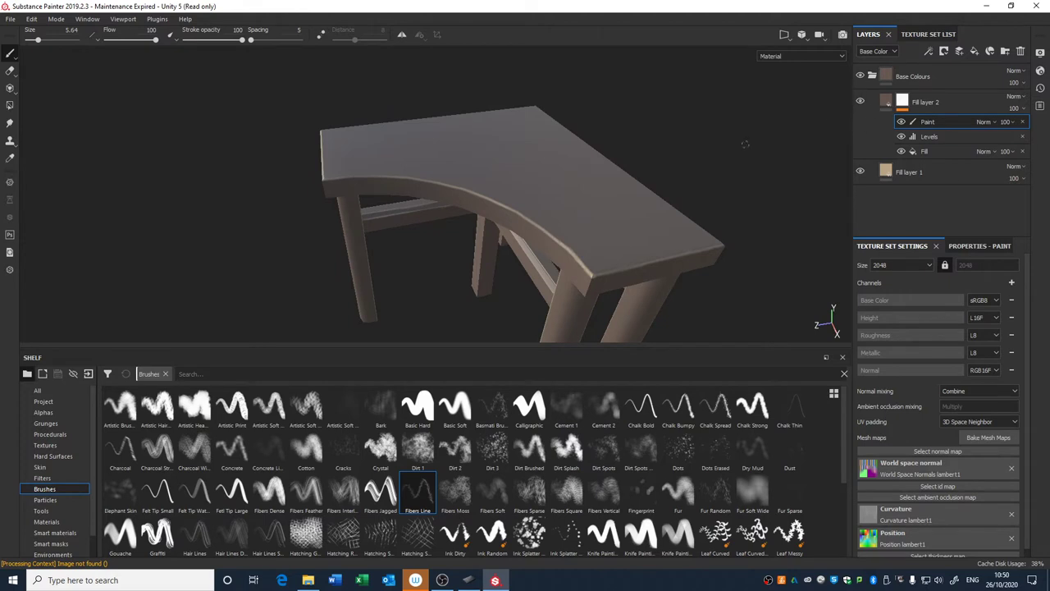
Show the Display Settings and change the environment map to Studio 03.
{"action": "left_click", "coordinate": [124, 19]}
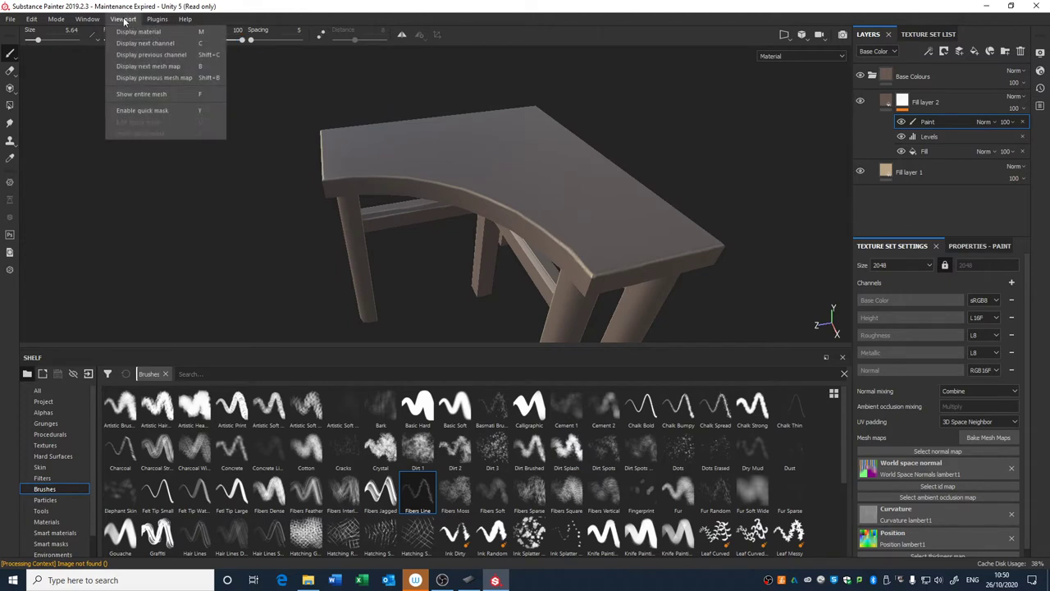
{"action": "mouse_move", "coordinate": [94, 22]}
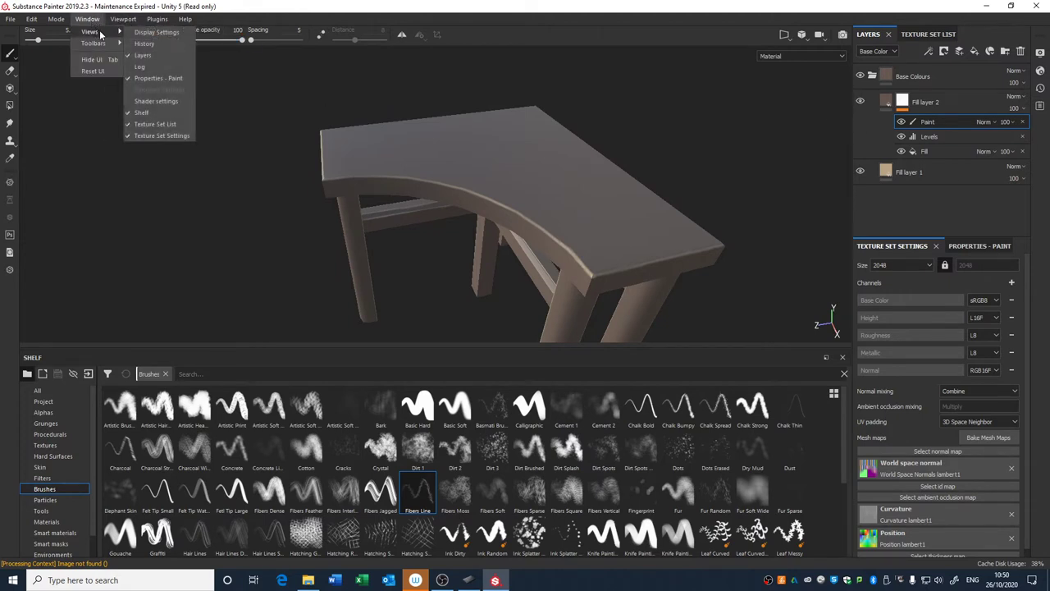
{"action": "left_click", "coordinate": [158, 32]}
{"action": "left_click_drag", "start_coordinate": [856, 102], "coordinate": [136, 119]}
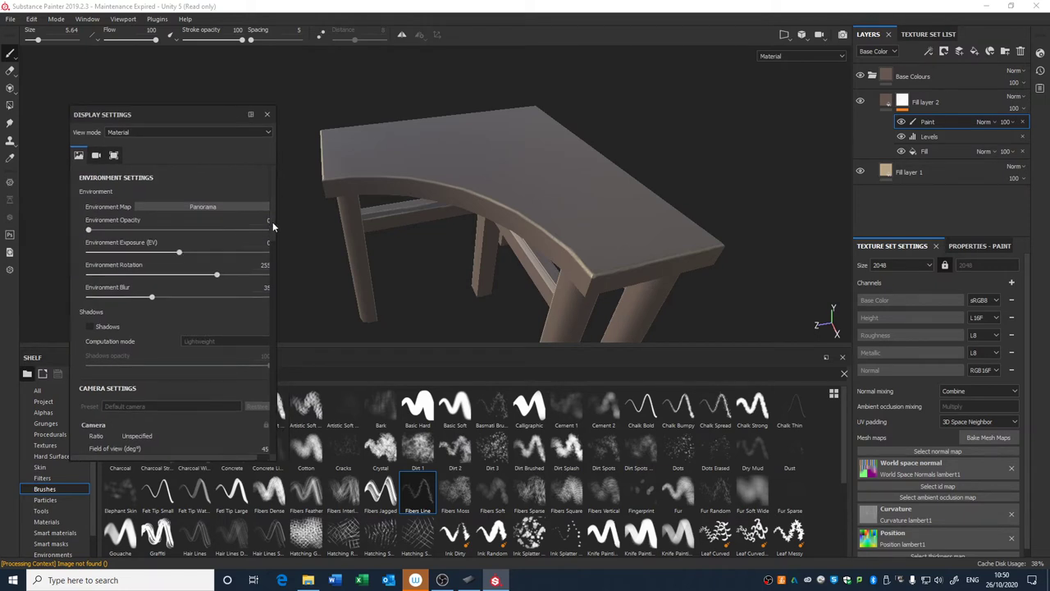
{"action": "left_click", "coordinate": [226, 207]}
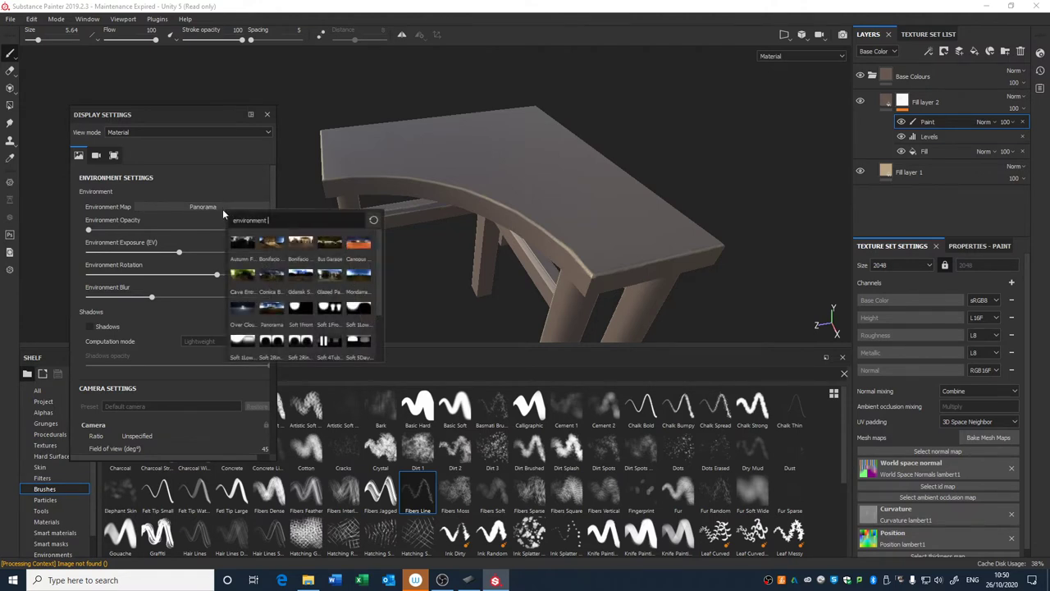
{"action": "scroll", "coordinate": [380, 296], "scroll_direction": "down", "scroll_amount": 3}
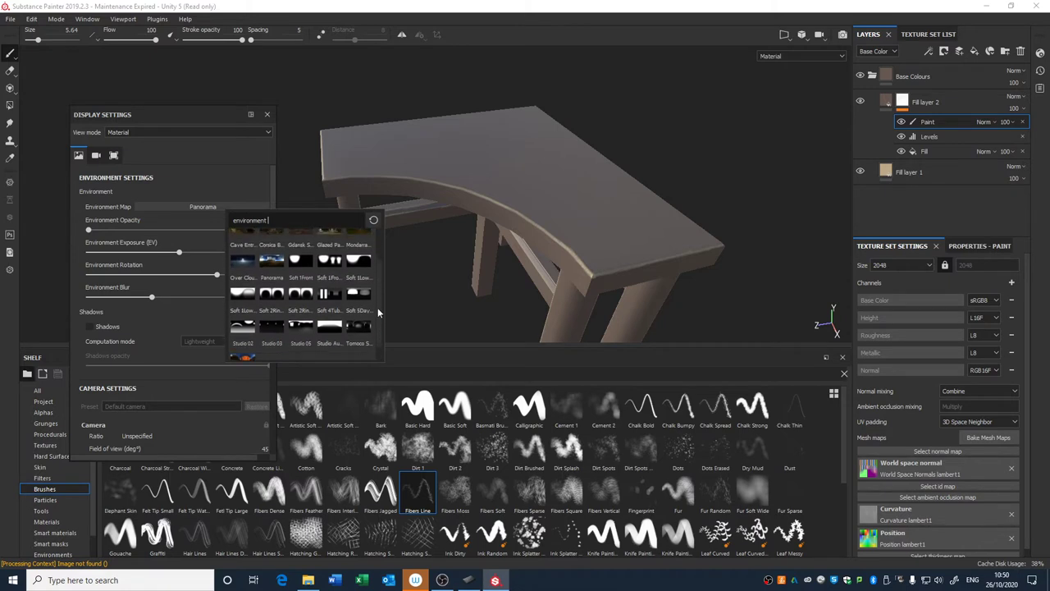
{"action": "left_click", "coordinate": [273, 325]}
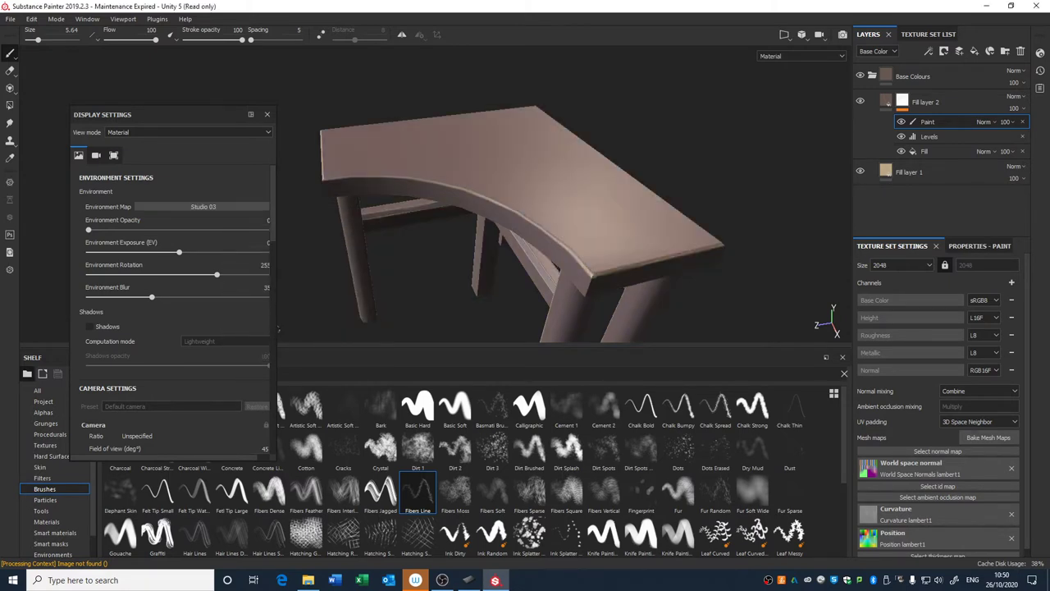
Rotate the environment lighting to 40 degrees and check the table top's worn edges under it.
{"action": "left_click_drag", "start_coordinate": [460, 246], "coordinate": [496, 209], "text": "alt"}
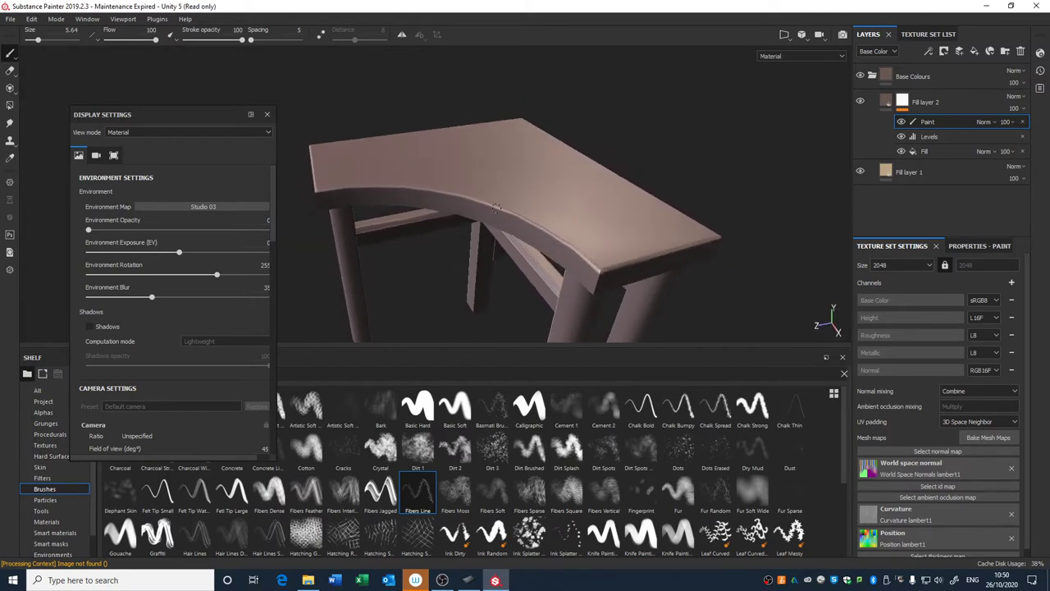
{"action": "mouse_move", "coordinate": [521, 212]}
{"action": "right_mouse_down", "text": "shift"}
{"action": "mouse_move", "coordinate": [637, 219]}
{"action": "mouse_move", "coordinate": [676, 235]}
{"action": "right_mouse_up", "text": "shift"}
{"action": "left_click_drag", "start_coordinate": [666, 235], "coordinate": [619, 251], "text": "alt"}
{"action": "middle_click_drag", "start_coordinate": [618, 251], "coordinate": [624, 222], "text": "alt"}
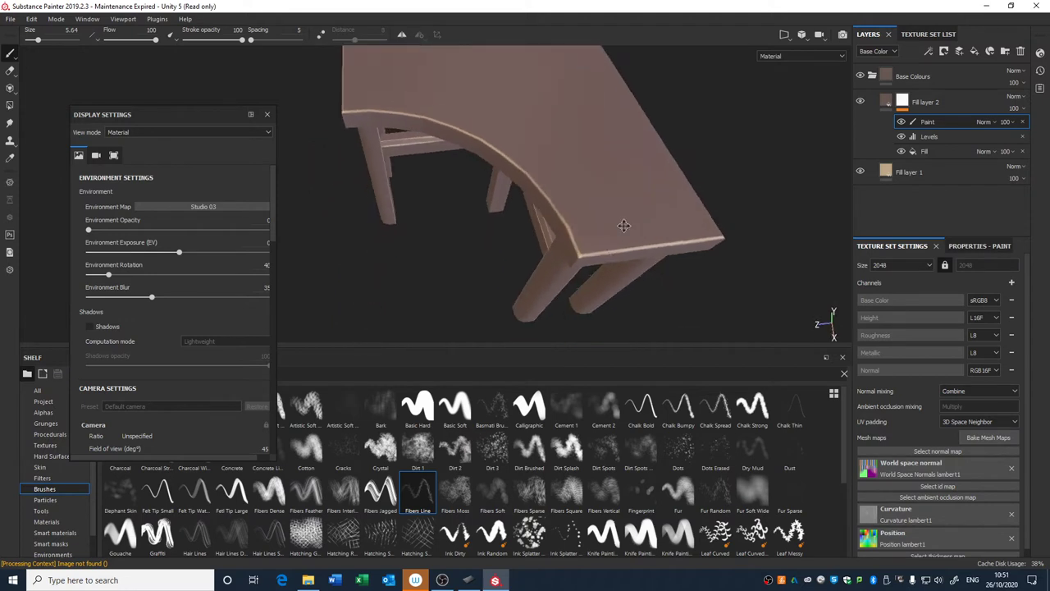
{"action": "mouse_move", "coordinate": [624, 223]}
{"action": "right_mouse_down", "text": "alt"}
{"action": "mouse_move", "coordinate": [601, 186]}
{"action": "mouse_move", "coordinate": [584, 205]}
{"action": "right_mouse_up", "text": "alt"}
{"action": "mouse_move", "coordinate": [584, 205]}
{"action": "left_mouse_down", "text": "alt"}
{"action": "mouse_move", "coordinate": [605, 178]}
{"action": "mouse_move", "coordinate": [547, 213]}
{"action": "left_mouse_up", "text": "alt"}
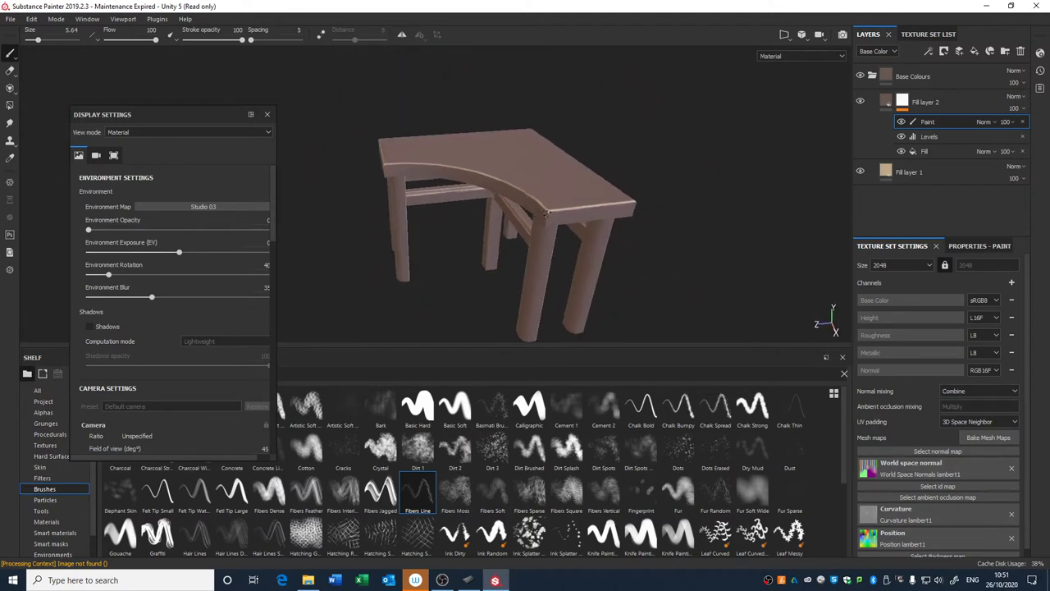
Rotate the environment lighting to 58 degrees and examine the worn bevel of the lower rail up close.
{"action": "left_click_drag", "start_coordinate": [424, 189], "coordinate": [598, 176], "text": "alt"}
{"action": "right_click_drag", "start_coordinate": [599, 175], "coordinate": [526, 201], "text": "alt"}
{"action": "mouse_move", "coordinate": [526, 201]}
{"action": "left_mouse_down", "text": "alt"}
{"action": "mouse_move", "coordinate": [585, 178]}
{"action": "mouse_move", "coordinate": [567, 216]}
{"action": "mouse_move", "coordinate": [556, 195]}
{"action": "mouse_move", "coordinate": [534, 209]}
{"action": "mouse_move", "coordinate": [577, 179]}
{"action": "left_mouse_up", "text": "alt"}
{"action": "right_click_drag", "start_coordinate": [577, 178], "coordinate": [588, 177], "text": "alt"}
{"action": "left_click_drag", "start_coordinate": [549, 241], "coordinate": [612, 173], "text": "alt"}
{"action": "mouse_move", "coordinate": [611, 173]}
{"action": "right_mouse_down", "text": "shift"}
{"action": "mouse_move", "coordinate": [593, 176]}
{"action": "mouse_move", "coordinate": [617, 172]}
{"action": "right_mouse_up", "text": "shift"}
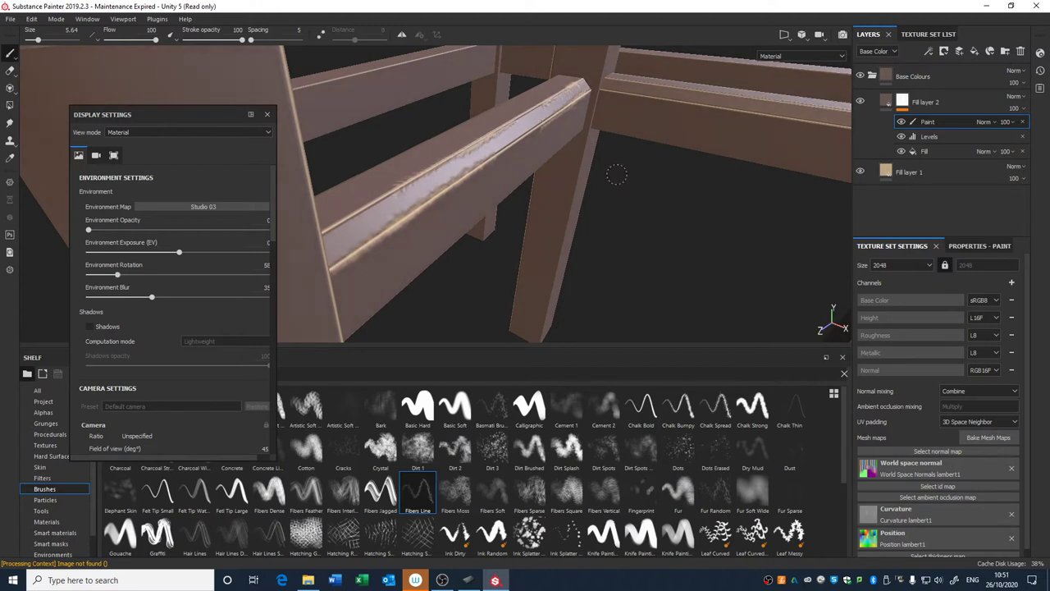
{"action": "right_click_drag", "start_coordinate": [574, 210], "coordinate": [575, 238], "text": "alt"}
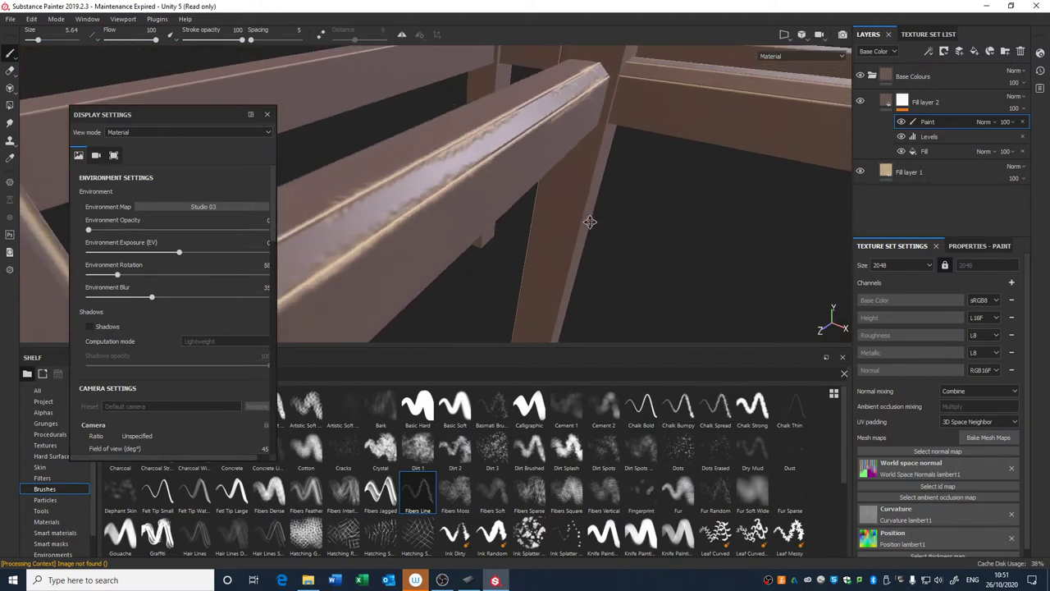
{"action": "middle_click_drag", "start_coordinate": [585, 215], "coordinate": [597, 228], "text": "alt"}
{"action": "mouse_move", "coordinate": [599, 205]}
{"action": "right_mouse_down", "text": "alt"}
{"action": "mouse_move", "coordinate": [602, 217]}
{"action": "mouse_move", "coordinate": [609, 209]}
{"action": "right_mouse_up", "text": "alt"}
Select Fill layer 2's material and lower its height to 0.035 in the fill properties.
{"action": "left_click", "coordinate": [886, 114]}
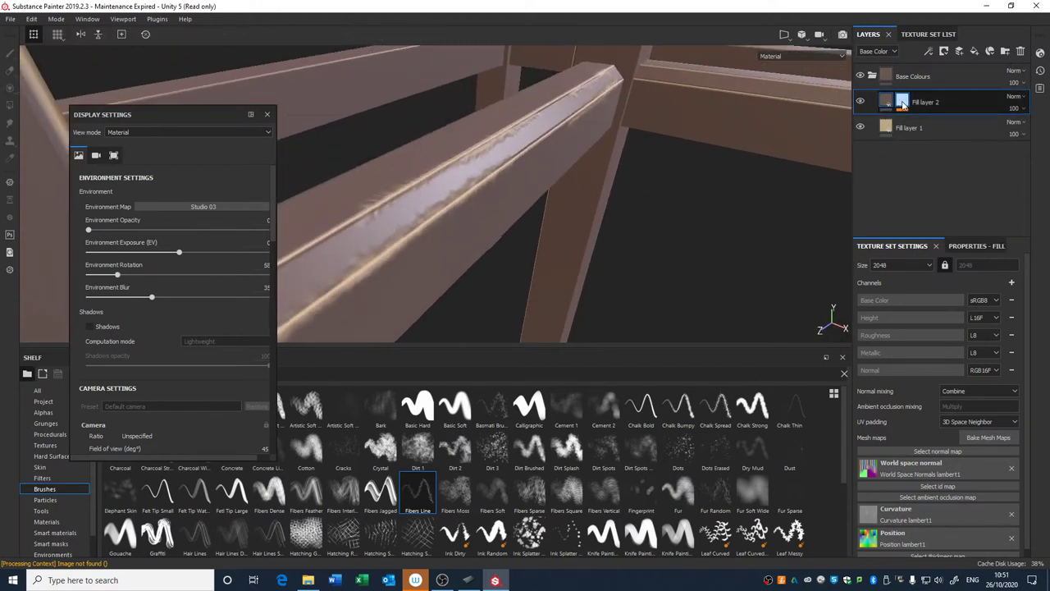
{"action": "left_click", "coordinate": [976, 245]}
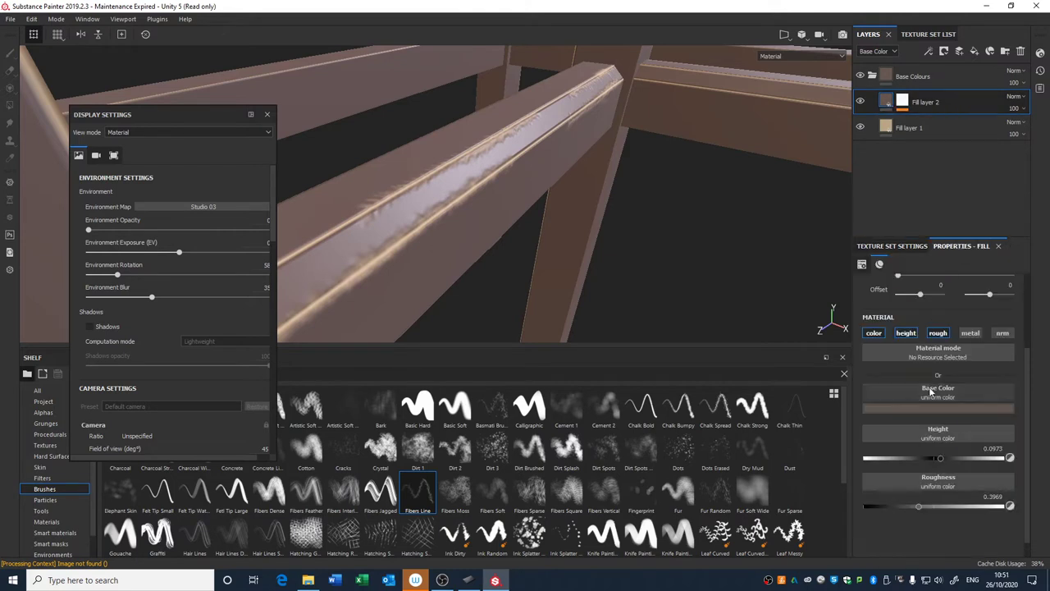
{"action": "left_click_drag", "start_coordinate": [940, 464], "coordinate": [939, 465]}
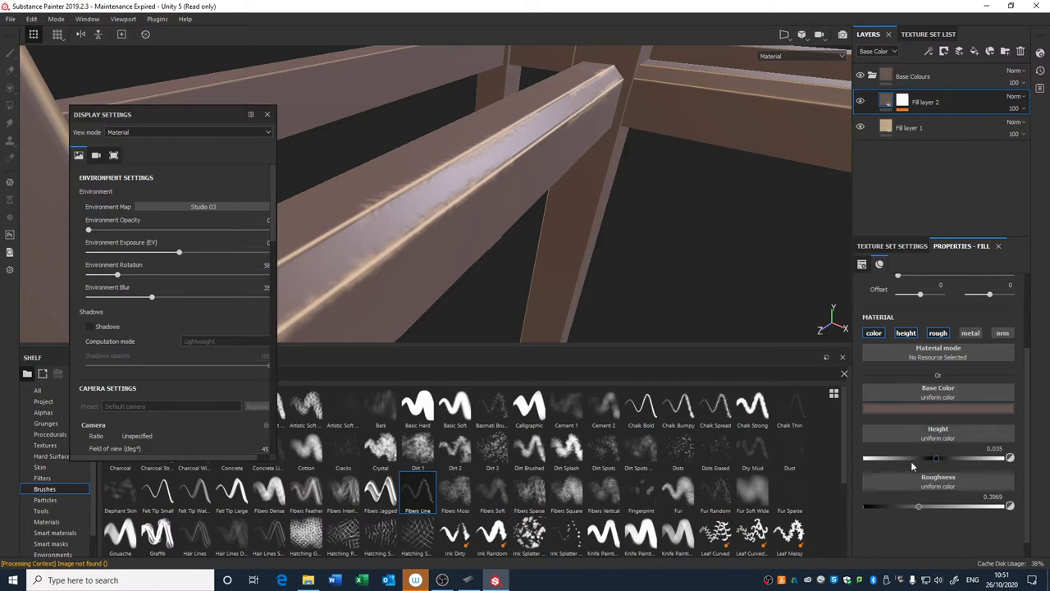
Raise Fill layer 2's roughness to 0.4358 and check the shine on the lower rail.
{"action": "left_click_drag", "start_coordinate": [920, 503], "coordinate": [924, 505]}
{"action": "left_click_drag", "start_coordinate": [566, 246], "coordinate": [629, 229], "text": "alt"}
{"action": "left_click", "coordinate": [922, 504]}
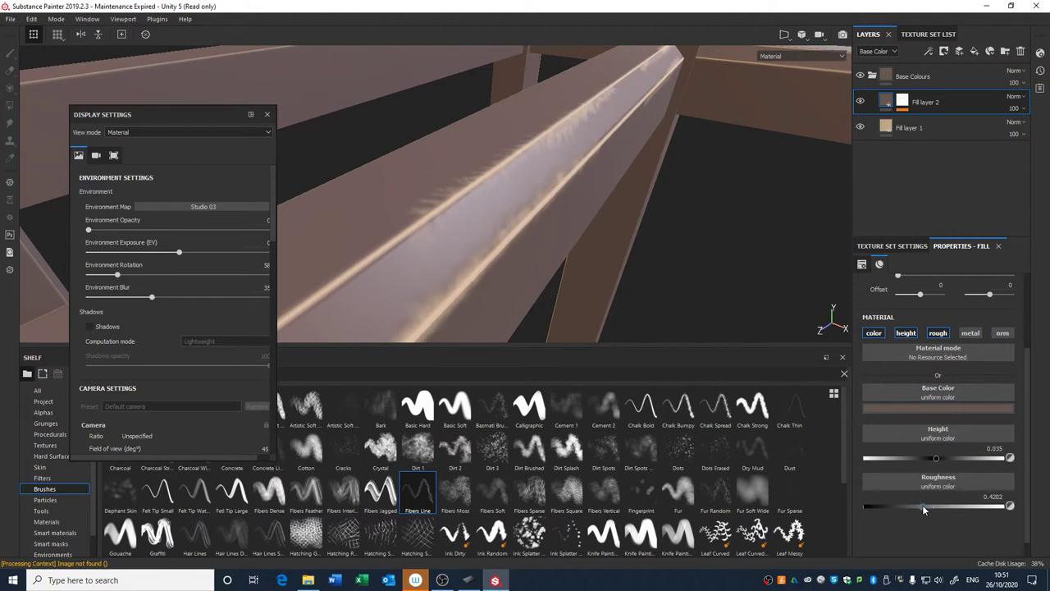
{"action": "left_click_drag", "start_coordinate": [922, 505], "coordinate": [924, 509]}
{"action": "left_click_drag", "start_coordinate": [763, 292], "coordinate": [712, 174], "text": "alt"}
Compare with Fill layer 1's material settings and set Fill layer 2's roughness to 0.5136.
{"action": "left_click", "coordinate": [876, 132]}
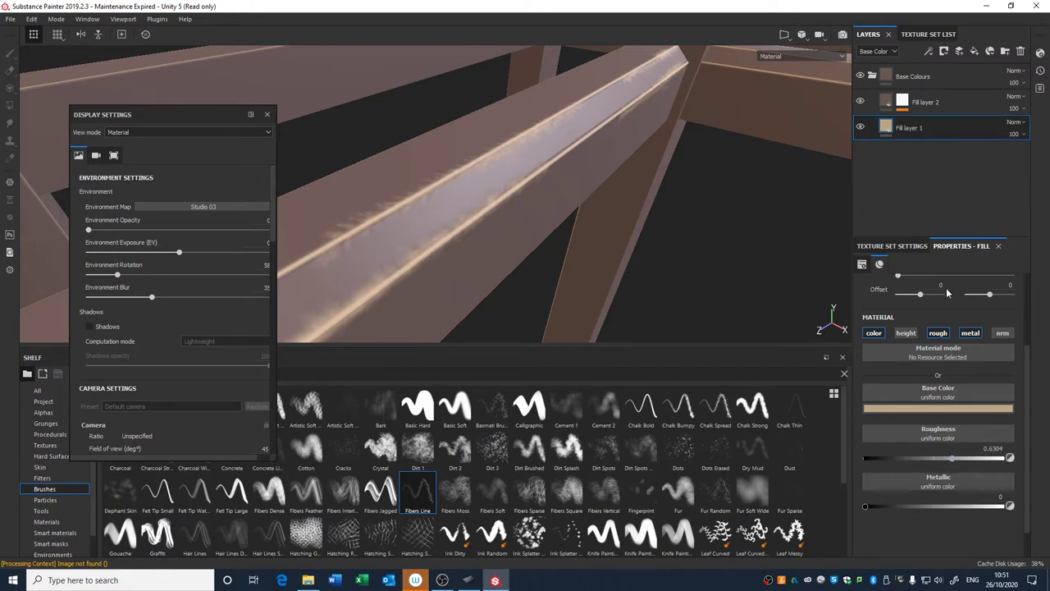
{"action": "left_click", "coordinate": [894, 102]}
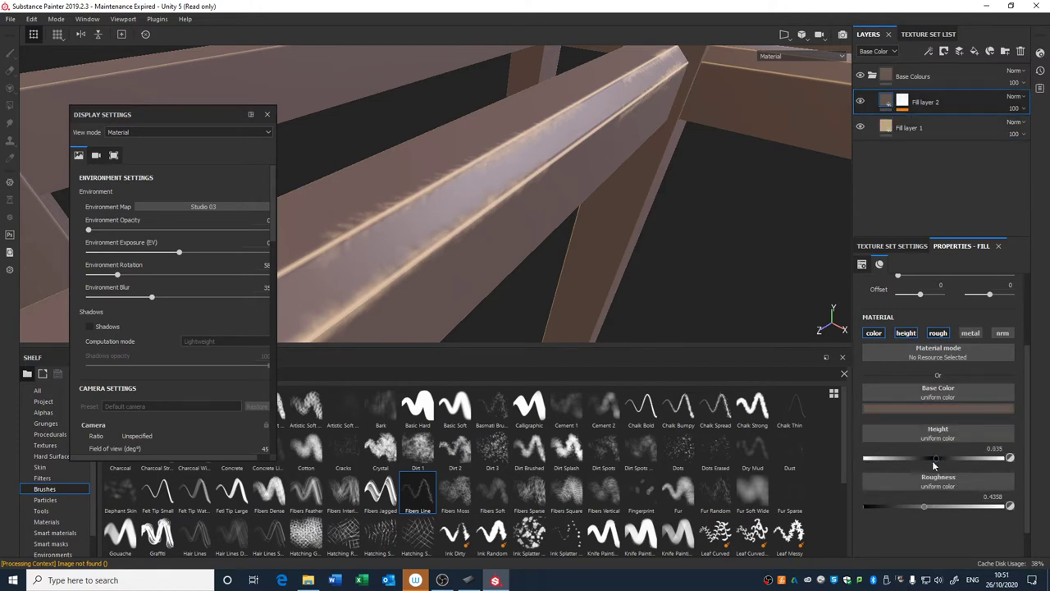
{"action": "left_click_drag", "start_coordinate": [928, 508], "coordinate": [936, 506]}
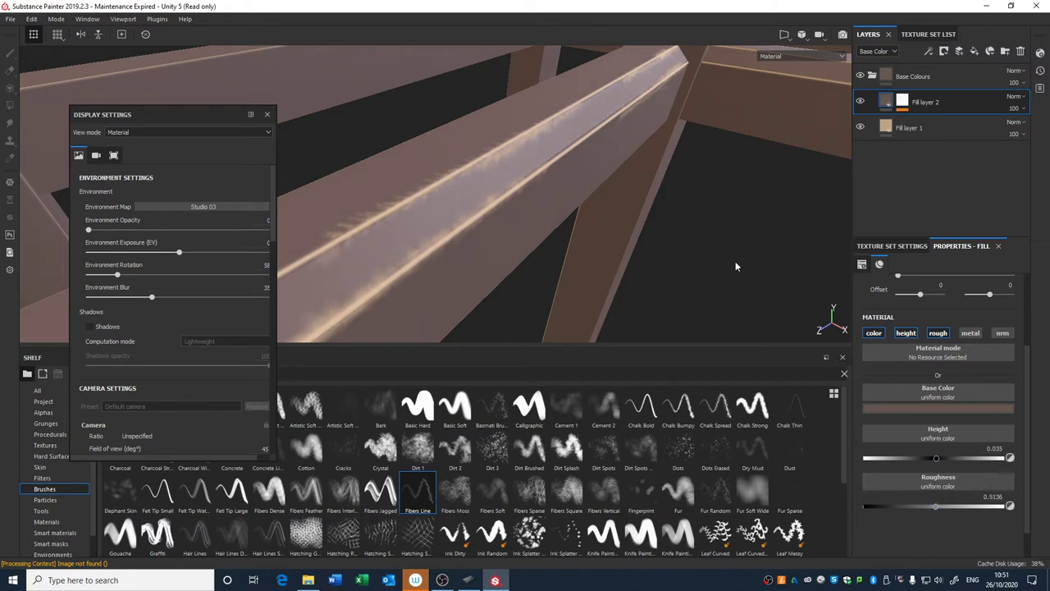
Rotate the environment lighting to 21 degrees and set Fill layer 2's height to 0.0661.
{"action": "mouse_move", "coordinate": [738, 268]}
{"action": "right_mouse_down", "text": "shift"}
{"action": "mouse_move", "coordinate": [710, 266]}
{"action": "mouse_move", "coordinate": [723, 268]}
{"action": "right_mouse_up", "text": "shift"}
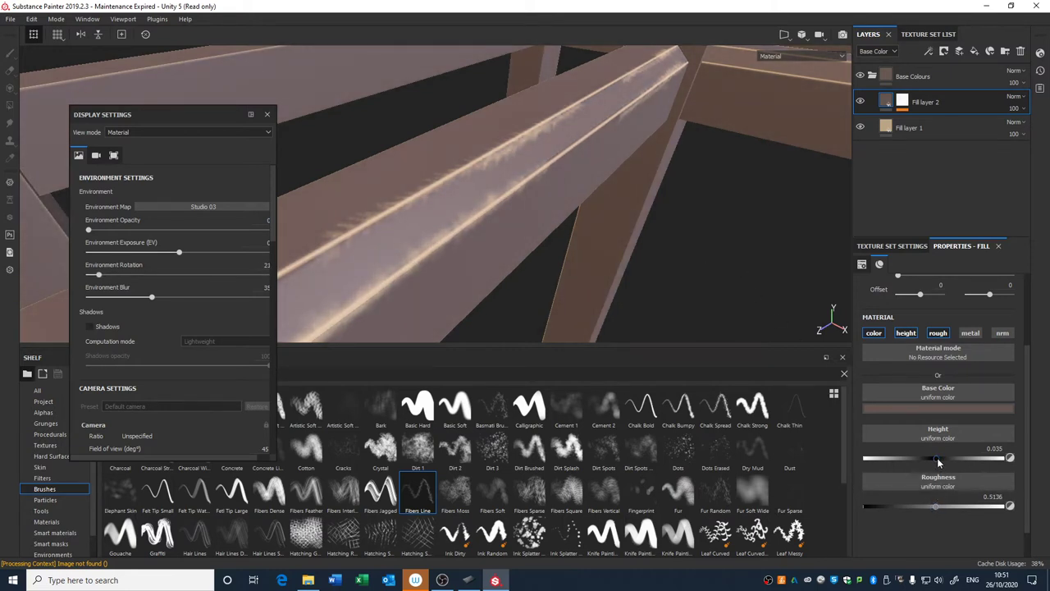
{"action": "mouse_move", "coordinate": [939, 463]}
{"action": "left_mouse_down"}
{"action": "mouse_move", "coordinate": [925, 467]}
{"action": "mouse_move", "coordinate": [940, 466]}
{"action": "left_mouse_up"}
{"action": "left_click_drag", "start_coordinate": [749, 263], "coordinate": [645, 257], "text": "alt"}
{"action": "scroll", "coordinate": [554, 204], "scroll_direction": "down", "scroll_amount": 5}
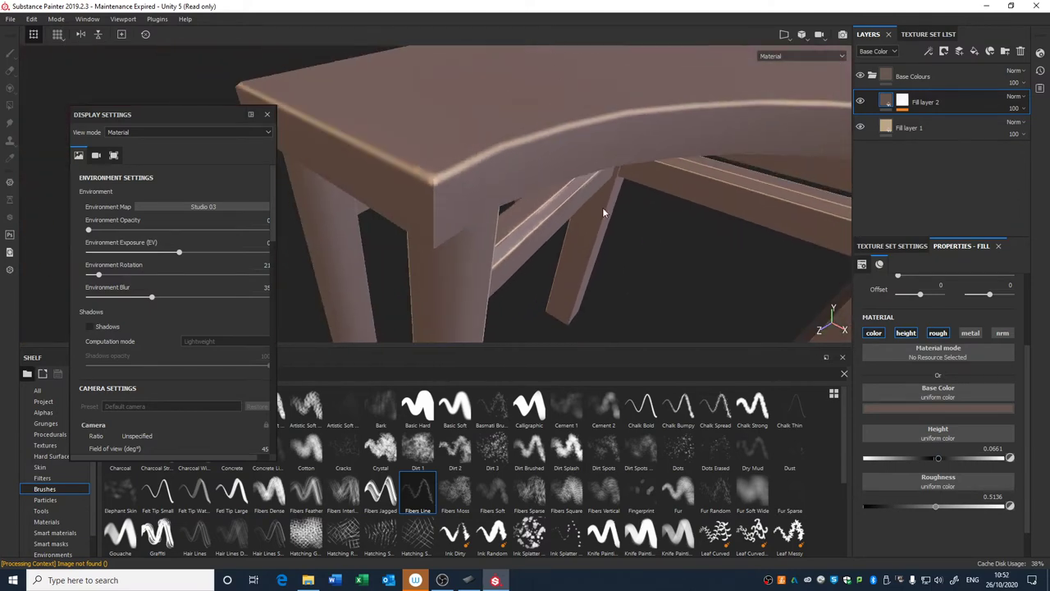
{"action": "left_click_drag", "start_coordinate": [604, 213], "coordinate": [542, 181], "text": "alt"}
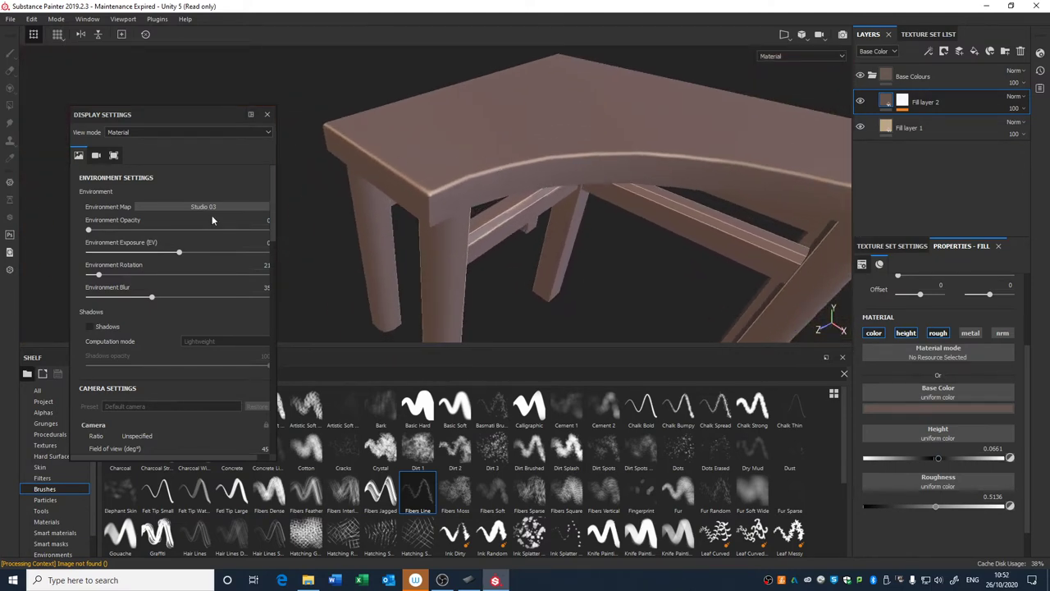
{"action": "left_click_drag", "start_coordinate": [561, 244], "coordinate": [685, 201], "text": "alt"}
Look through the available environment maps and the camera and viewport settings, and close the Display Settings.
{"action": "left_click", "coordinate": [210, 206]}
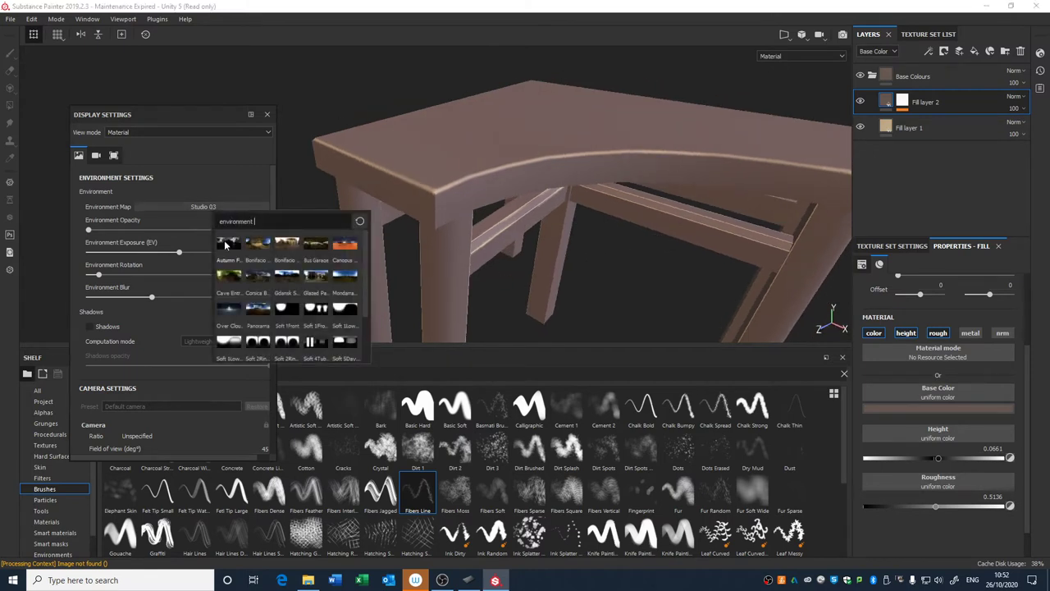
{"action": "scroll", "coordinate": [365, 316], "scroll_direction": "down", "scroll_amount": 3}
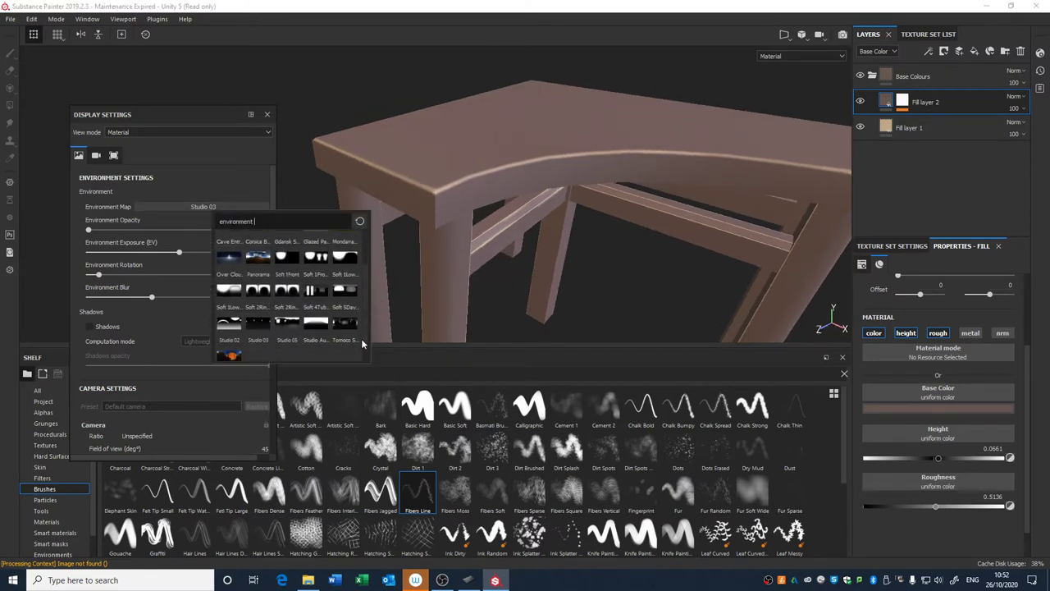
{"action": "left_click", "coordinate": [492, 289]}
{"action": "left_click_drag", "start_coordinate": [568, 242], "coordinate": [429, 304], "text": "alt"}
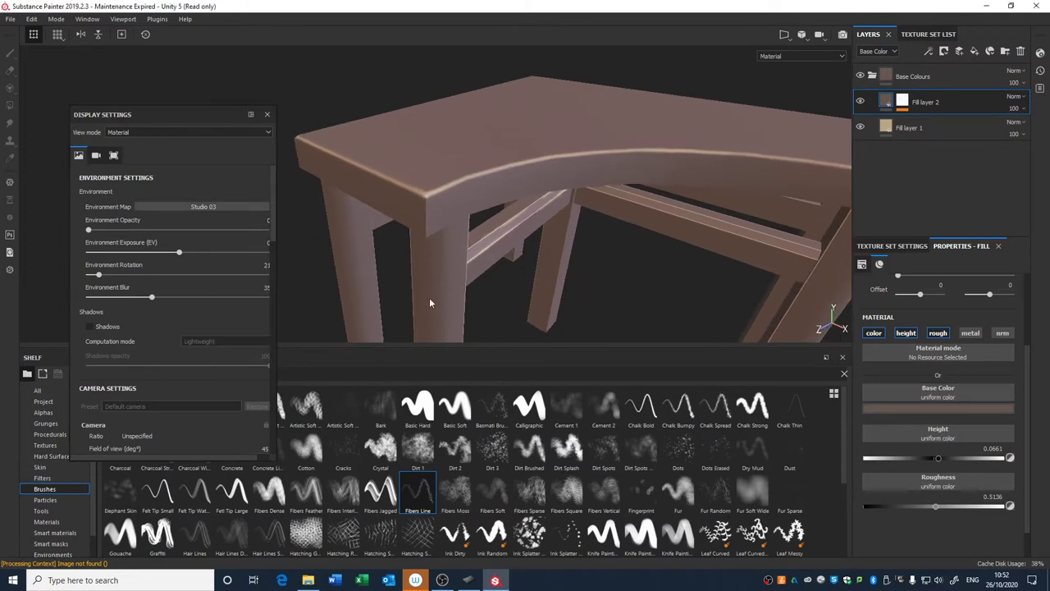
{"action": "mouse_move", "coordinate": [272, 240]}
{"action": "left_mouse_down"}
{"action": "mouse_move", "coordinate": [261, 430]}
{"action": "mouse_move", "coordinate": [274, 232]}
{"action": "left_mouse_up"}
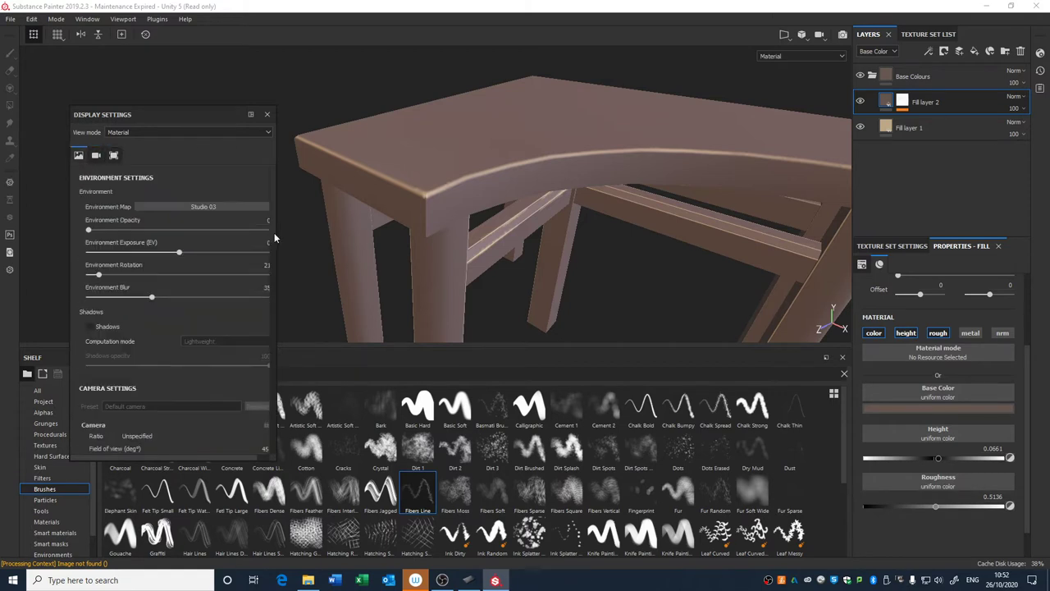
{"action": "left_click", "coordinate": [97, 159]}
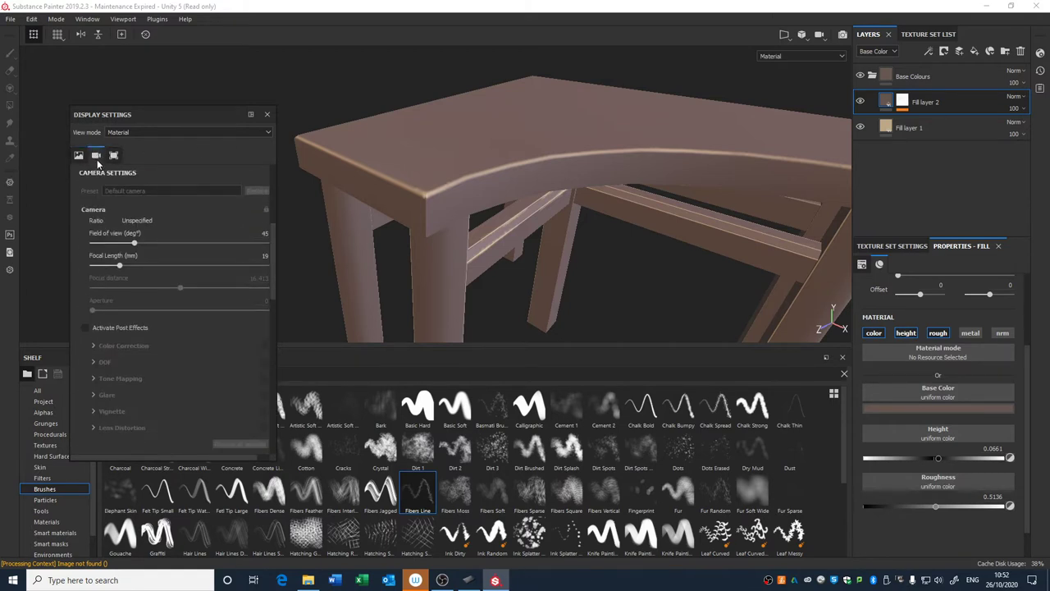
{"action": "left_click", "coordinate": [114, 156]}
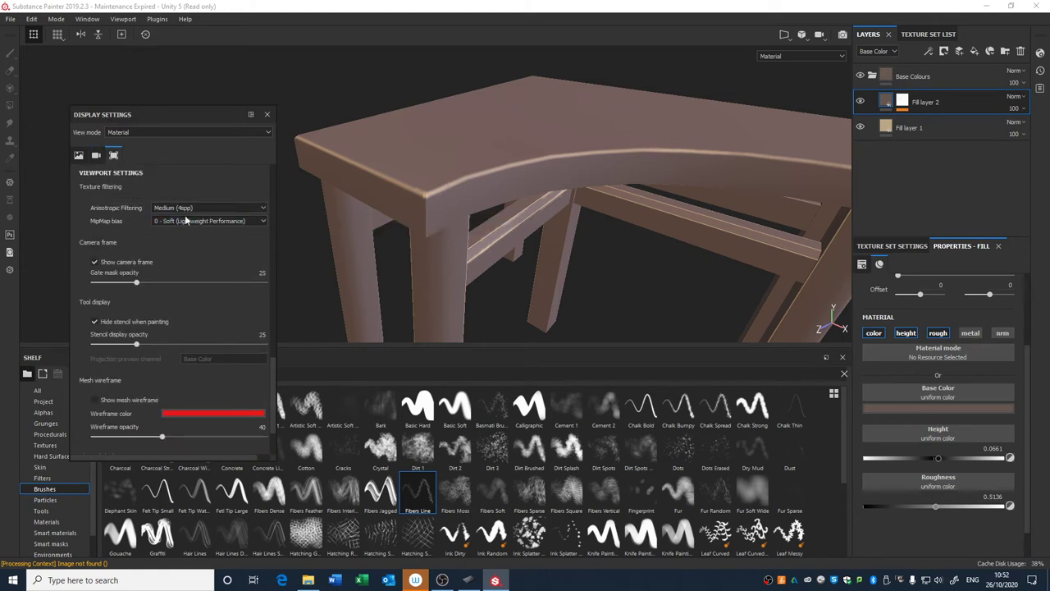
{"action": "left_click", "coordinate": [266, 114]}
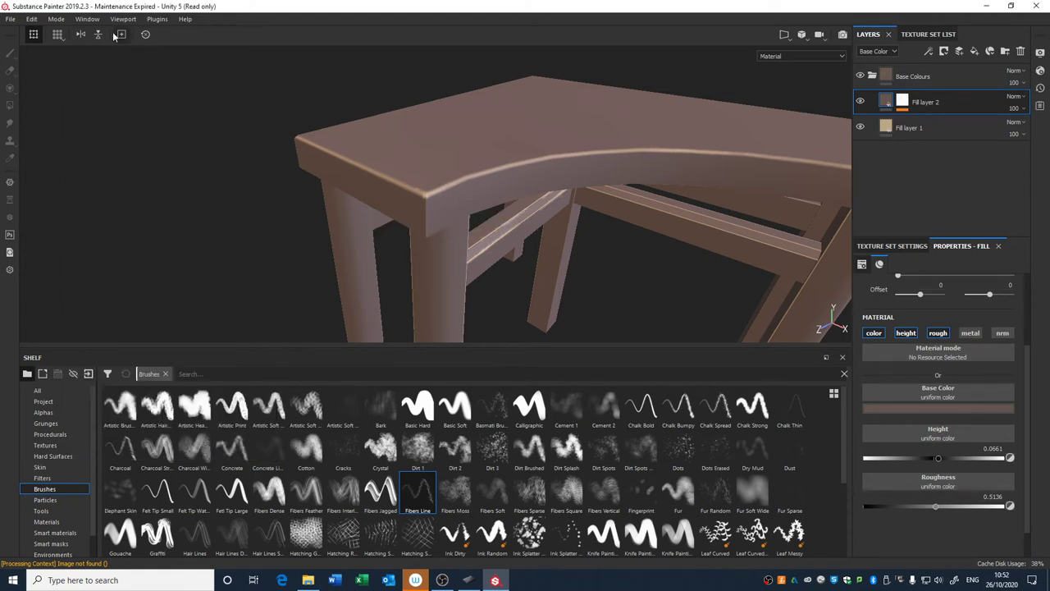
Open the shader settings beside the table model and set the main shader's quality to Medium (32 spp).
{"action": "left_click", "coordinate": [153, 22]}
{"action": "mouse_move", "coordinate": [87, 19]}
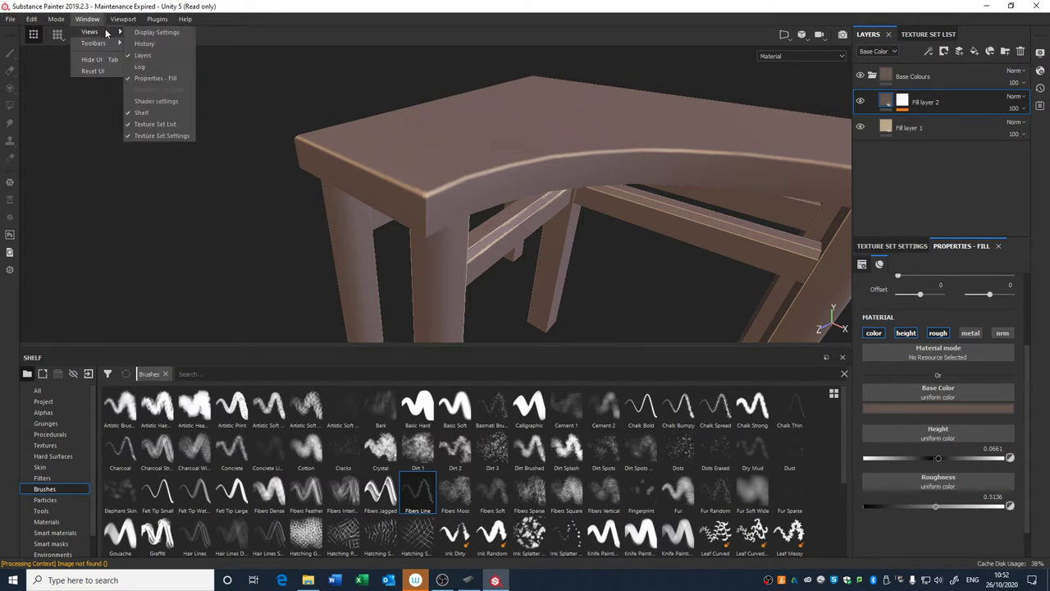
{"action": "left_click", "coordinate": [163, 102]}
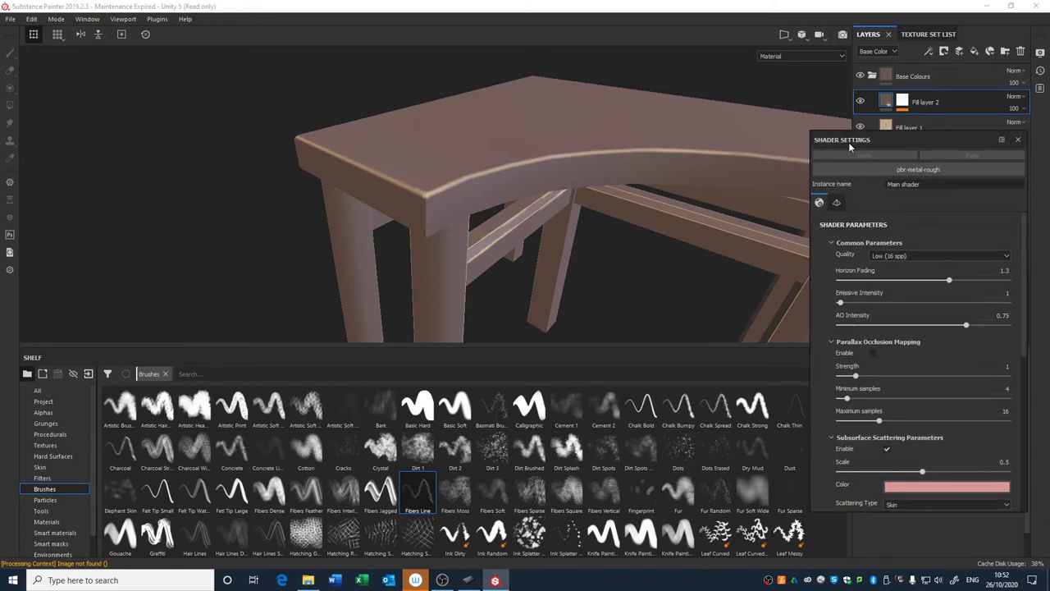
{"action": "left_click_drag", "start_coordinate": [848, 142], "coordinate": [109, 84]}
{"action": "mouse_move", "coordinate": [421, 231]}
{"action": "left_mouse_down", "text": "alt"}
{"action": "mouse_move", "coordinate": [404, 238]}
{"action": "mouse_move", "coordinate": [427, 238]}
{"action": "left_mouse_up", "text": "alt"}
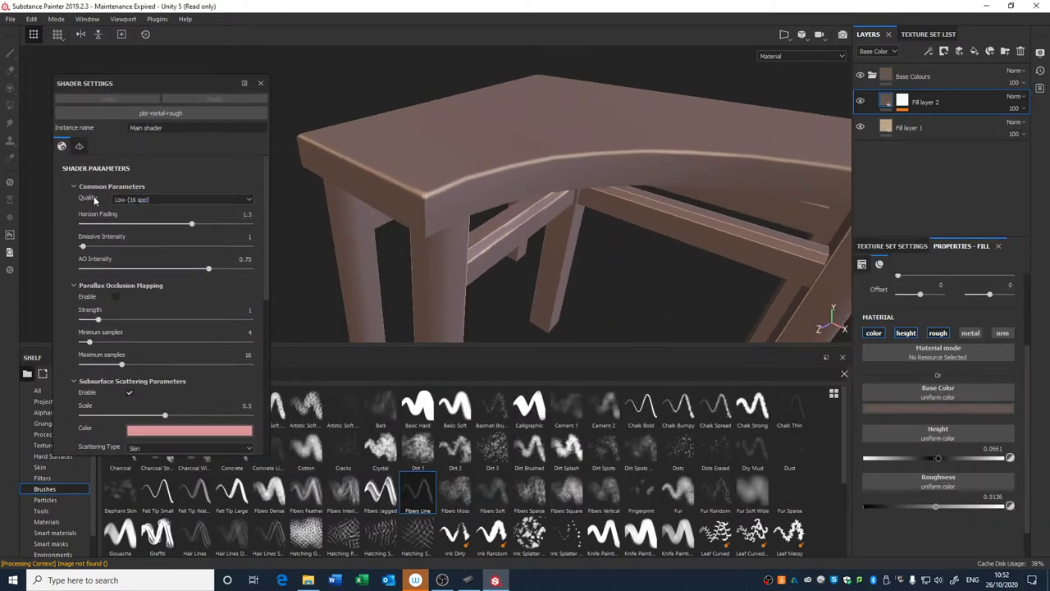
{"action": "left_click", "coordinate": [131, 200]}
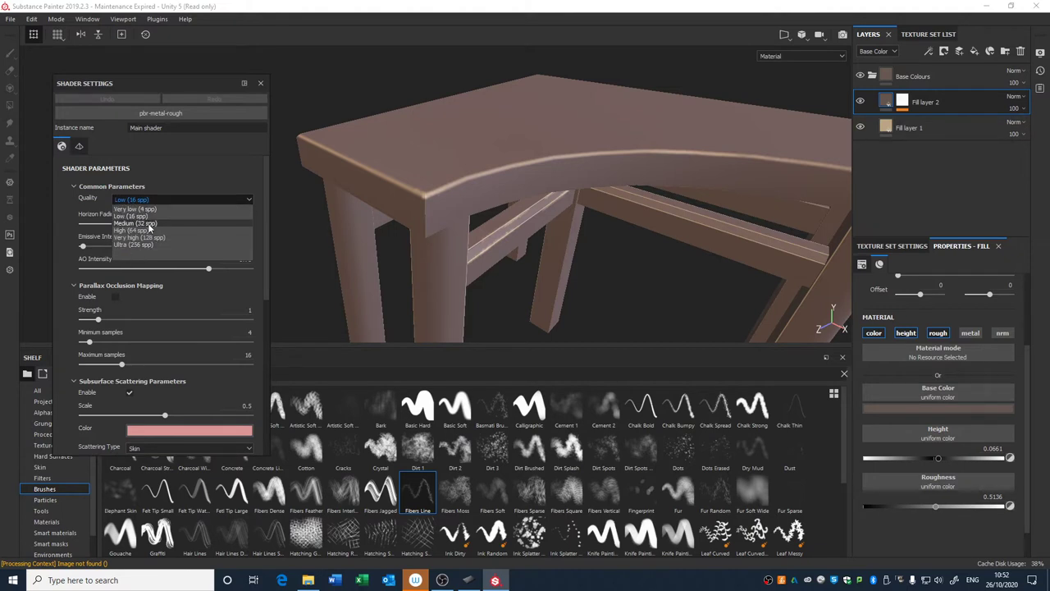
{"action": "left_click", "coordinate": [151, 224]}
Try the shader quality at Very high (128 spp) and Low (16 spp) while viewing the lower rail's worn edges up close.
{"action": "left_click", "coordinate": [158, 200]}
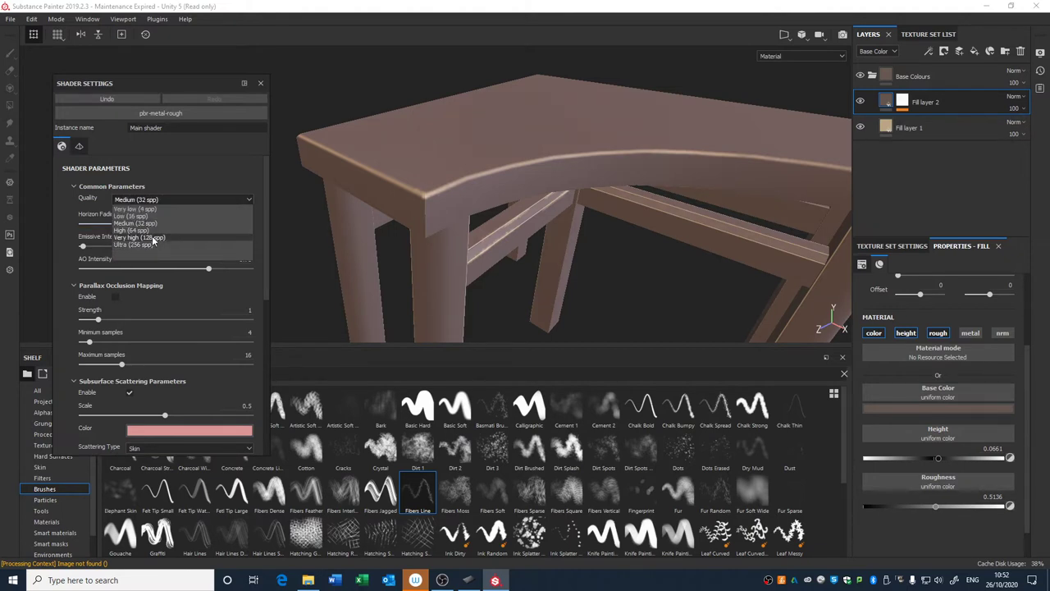
{"action": "left_click", "coordinate": [153, 238]}
{"action": "scroll", "coordinate": [510, 292], "scroll_direction": "up", "scroll_amount": 3}
{"action": "left_click_drag", "start_coordinate": [510, 292], "coordinate": [568, 158], "text": "alt"}
{"action": "right_click_drag", "start_coordinate": [568, 157], "coordinate": [585, 159], "text": "shift"}
{"action": "left_click", "coordinate": [175, 198]}
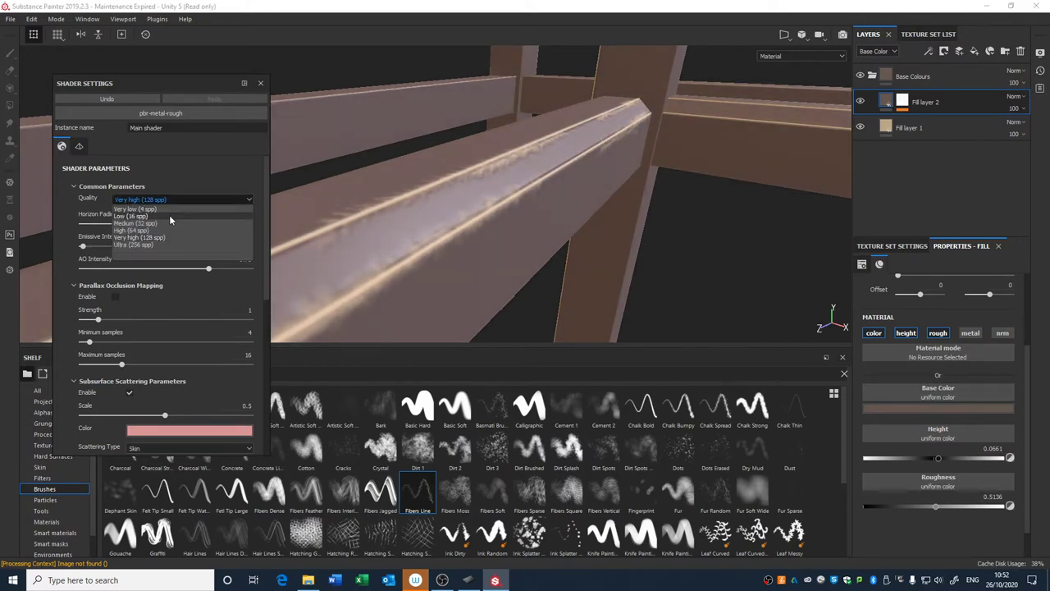
{"action": "left_click", "coordinate": [170, 215]}
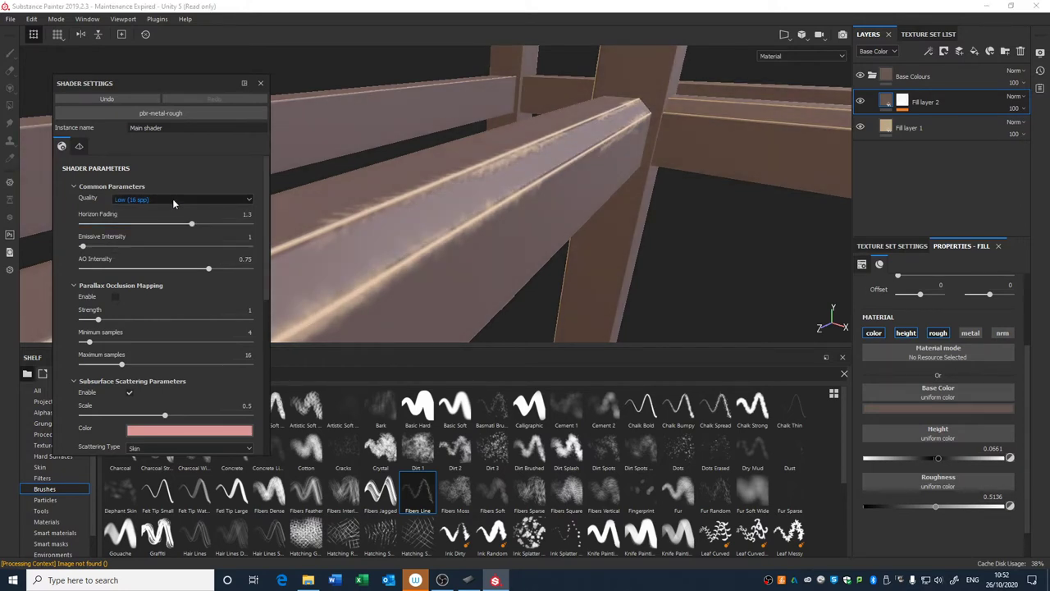
Set the main shader's quality to Medium (32 spp), close the shader settings and bring the whole table into view.
{"action": "left_click", "coordinate": [172, 199]}
{"action": "left_click", "coordinate": [159, 224]}
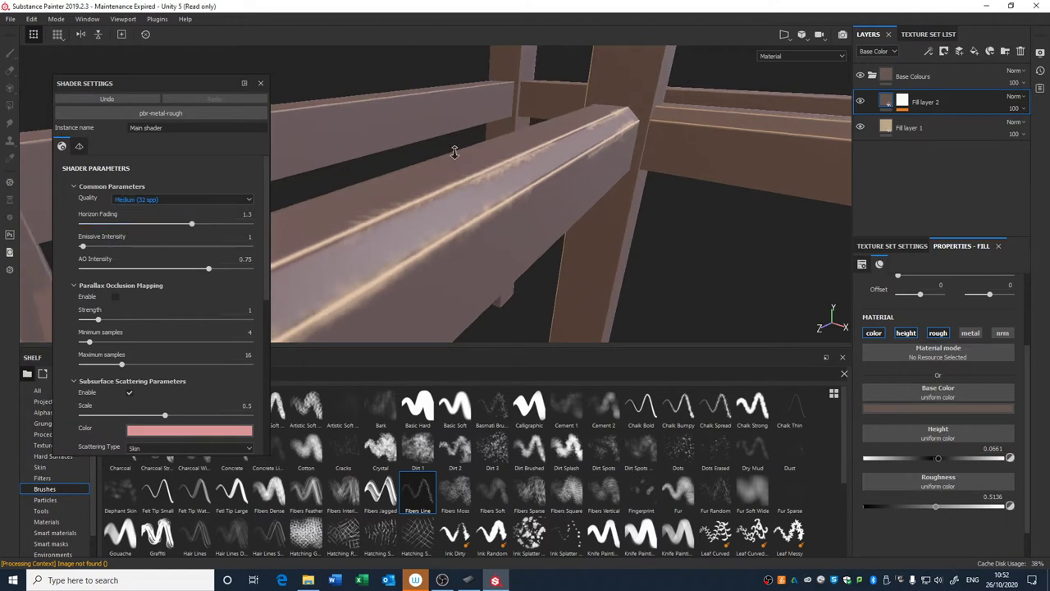
{"action": "right_click_drag", "start_coordinate": [450, 195], "coordinate": [447, 103], "text": "alt"}
{"action": "mouse_move", "coordinate": [450, 181]}
{"action": "right_mouse_down", "text": "alt"}
{"action": "mouse_move", "coordinate": [439, 38]}
{"action": "mouse_move", "coordinate": [446, 99]}
{"action": "right_mouse_up", "text": "alt"}
{"action": "mouse_move", "coordinate": [266, 242]}
{"action": "left_mouse_down"}
{"action": "mouse_move", "coordinate": [265, 350]}
{"action": "mouse_move", "coordinate": [262, 223]}
{"action": "left_mouse_up"}
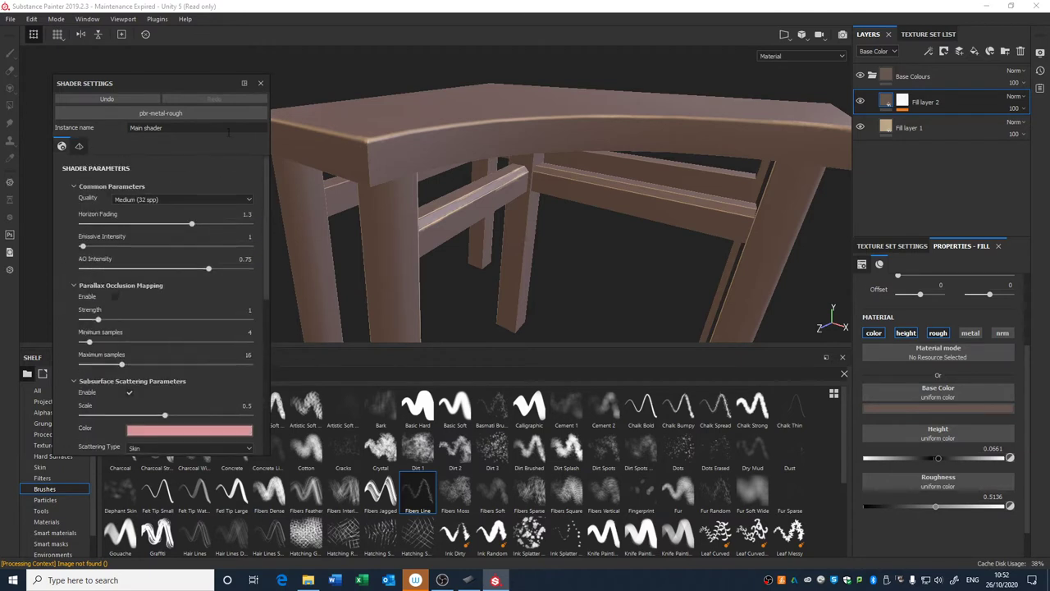
{"action": "left_click", "coordinate": [261, 83]}
{"action": "left_click_drag", "start_coordinate": [550, 254], "coordinate": [509, 227], "text": "alt"}
{"action": "right_click_drag", "start_coordinate": [510, 227], "coordinate": [586, 168], "text": "alt"}
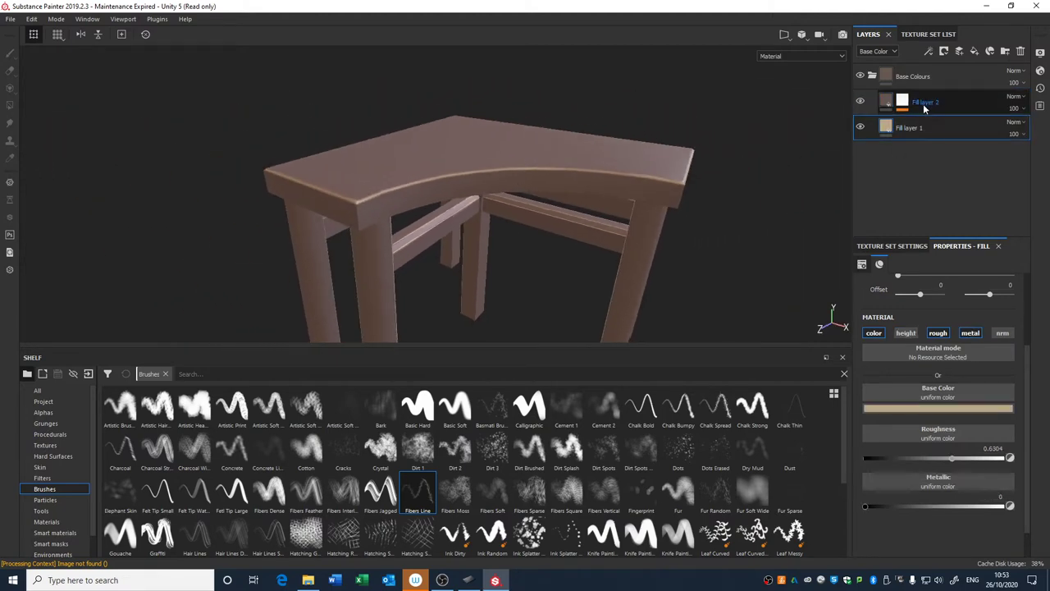
Compare Fill layer 2's material with its mask, and inspect the mask's Paint and Fill effects.
{"action": "left_click", "coordinate": [903, 102]}
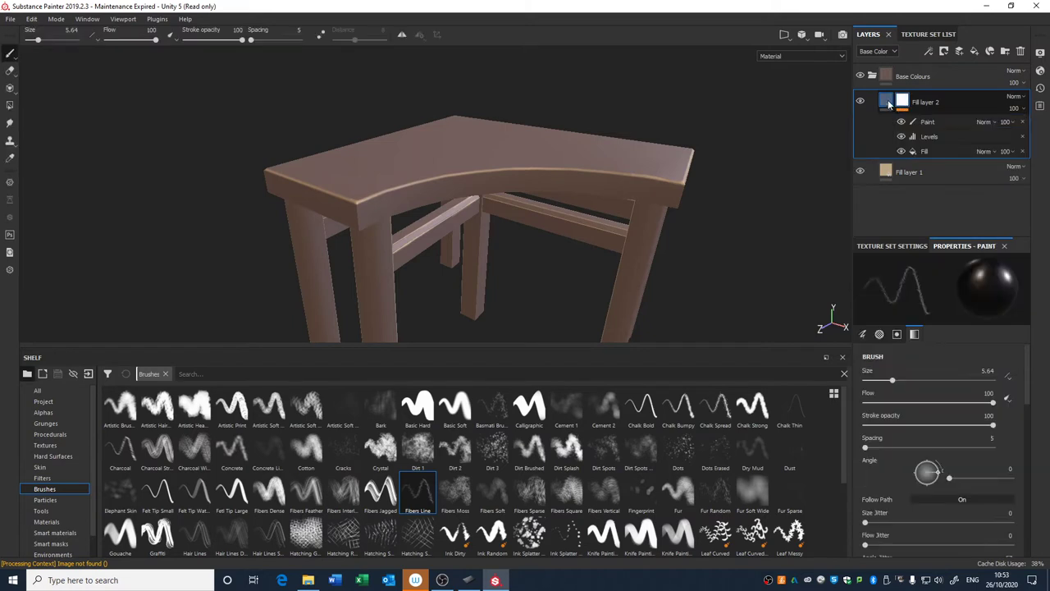
{"action": "left_click", "coordinate": [889, 107]}
{"action": "left_click", "coordinate": [903, 102]}
{"action": "left_click", "coordinate": [888, 104]}
{"action": "left_click", "coordinate": [904, 104]}
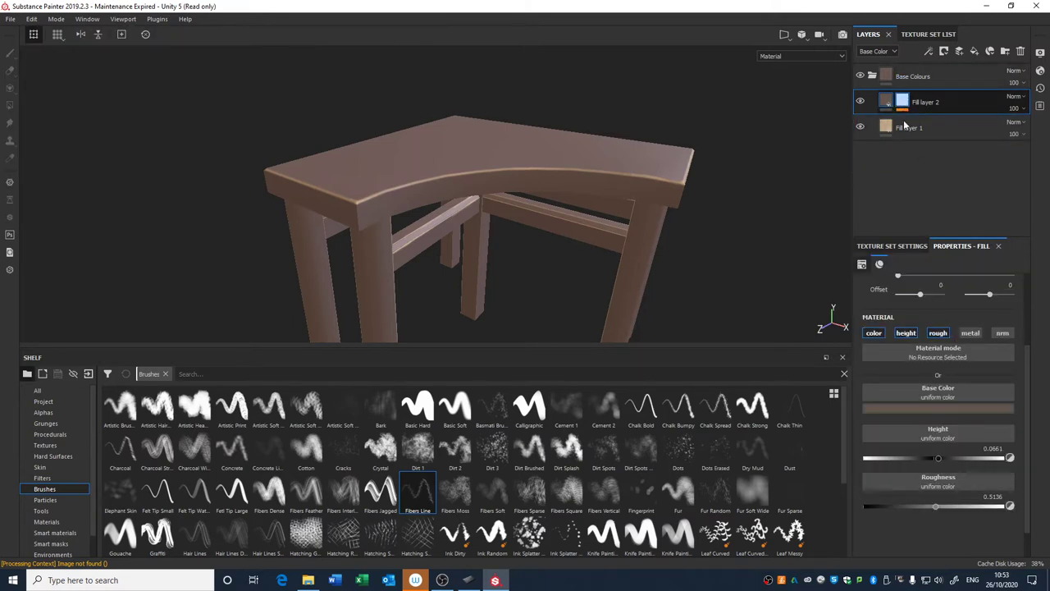
{"action": "left_click", "coordinate": [927, 123]}
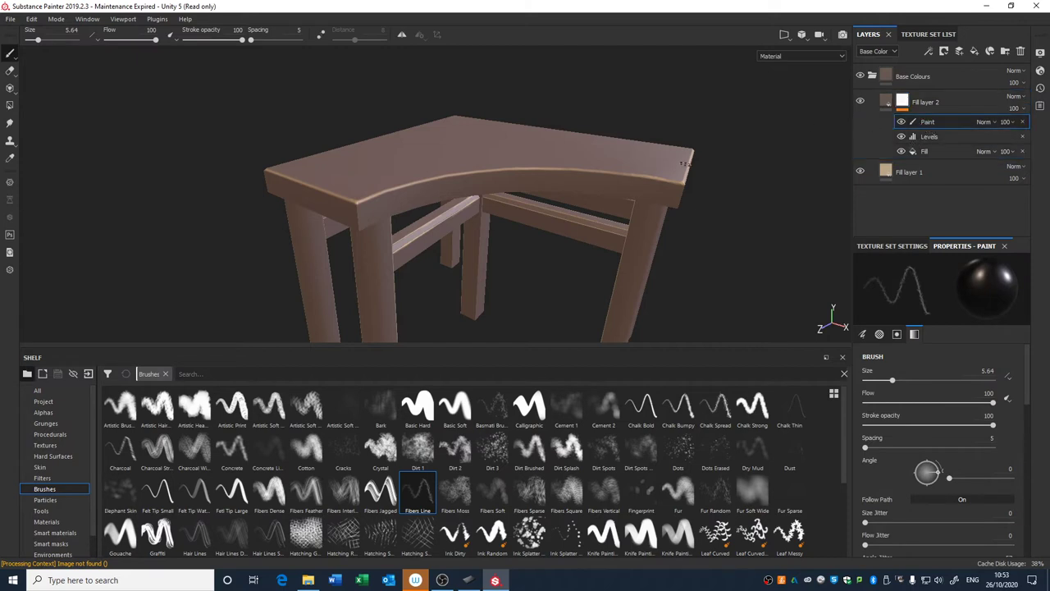
{"action": "left_click", "coordinate": [924, 151]}
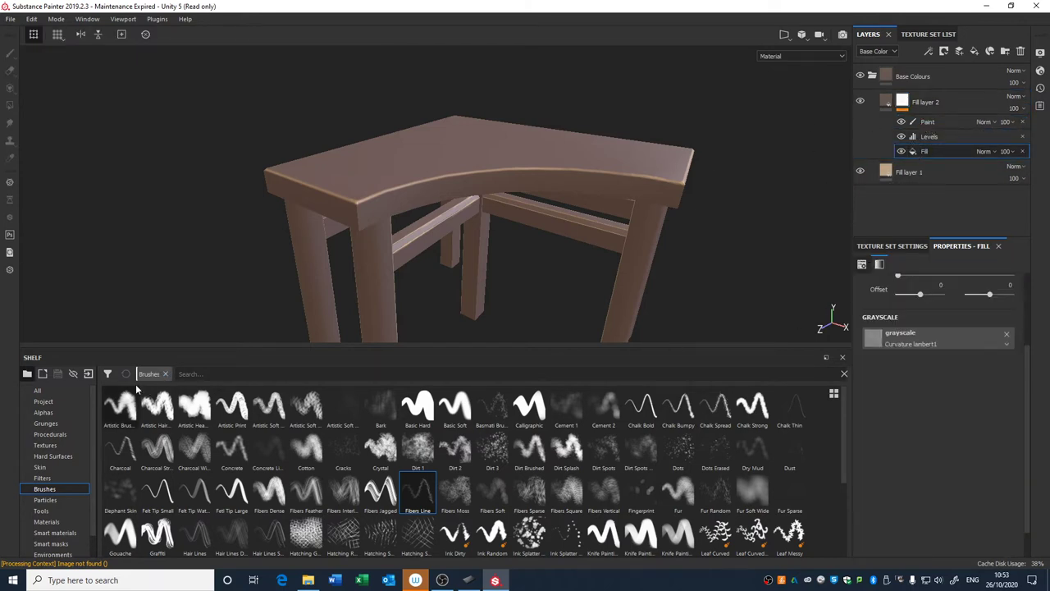
Search the shelf for "curv" and look through the Textures category for the curvature map.
{"action": "left_click", "coordinate": [201, 371]}
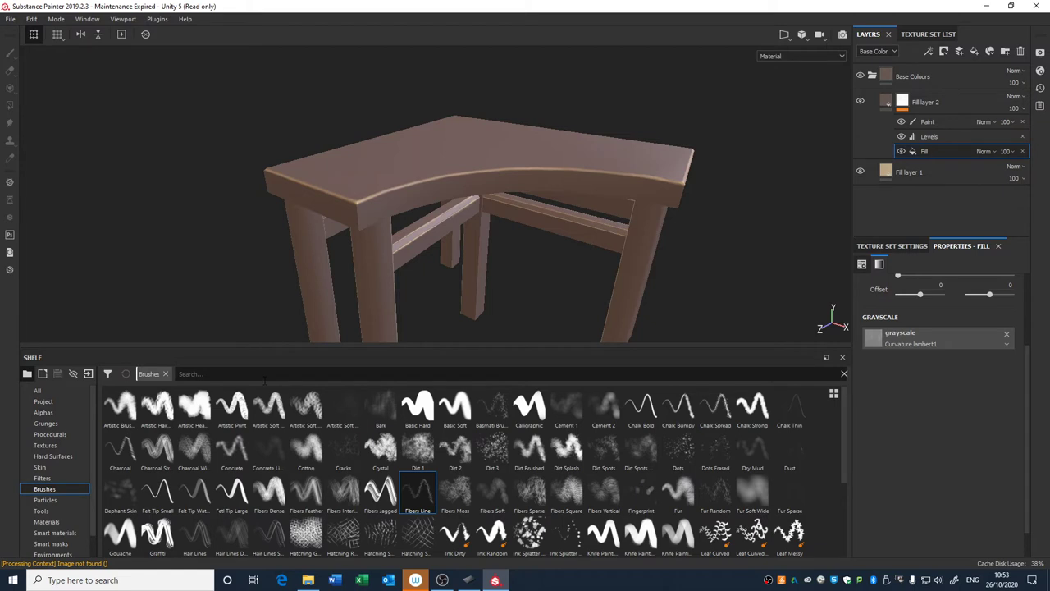
{"action": "type", "text": "curv"}
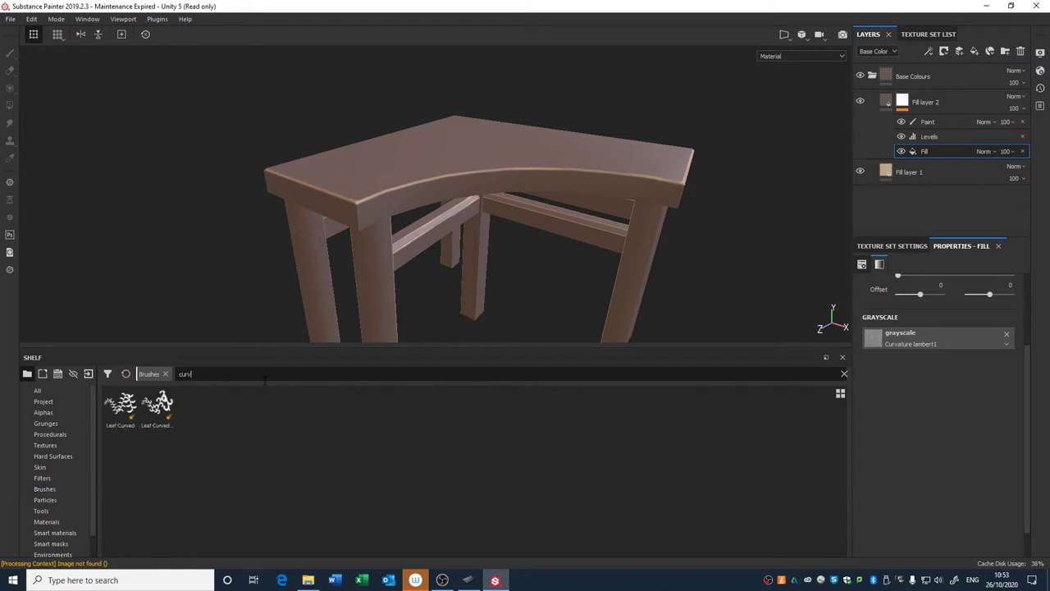
{"action": "left_click", "coordinate": [61, 447]}
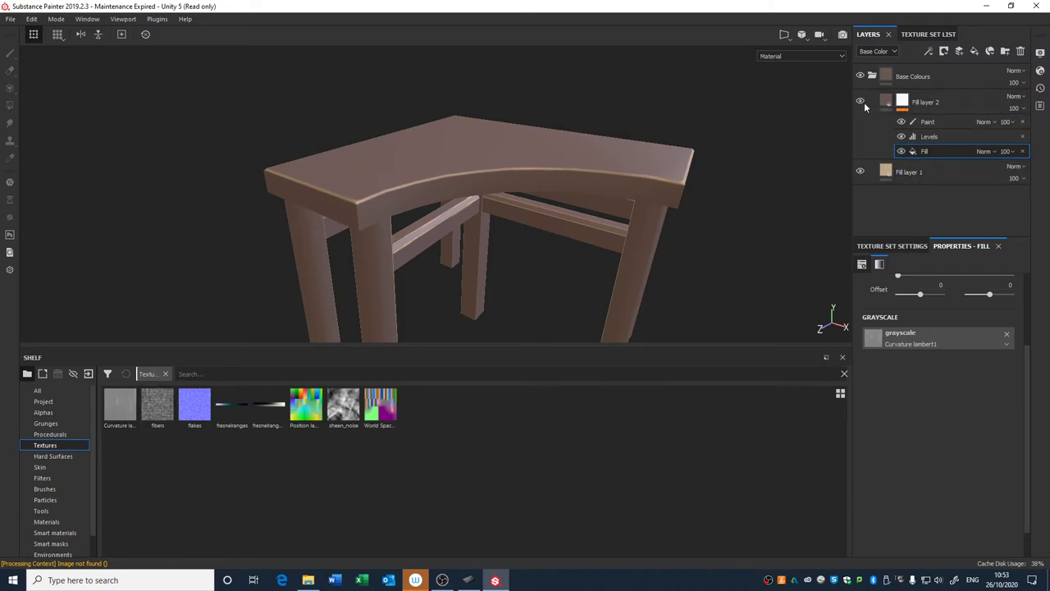
{"action": "scroll", "coordinate": [555, 235], "scroll_direction": "up", "scroll_amount": 3}
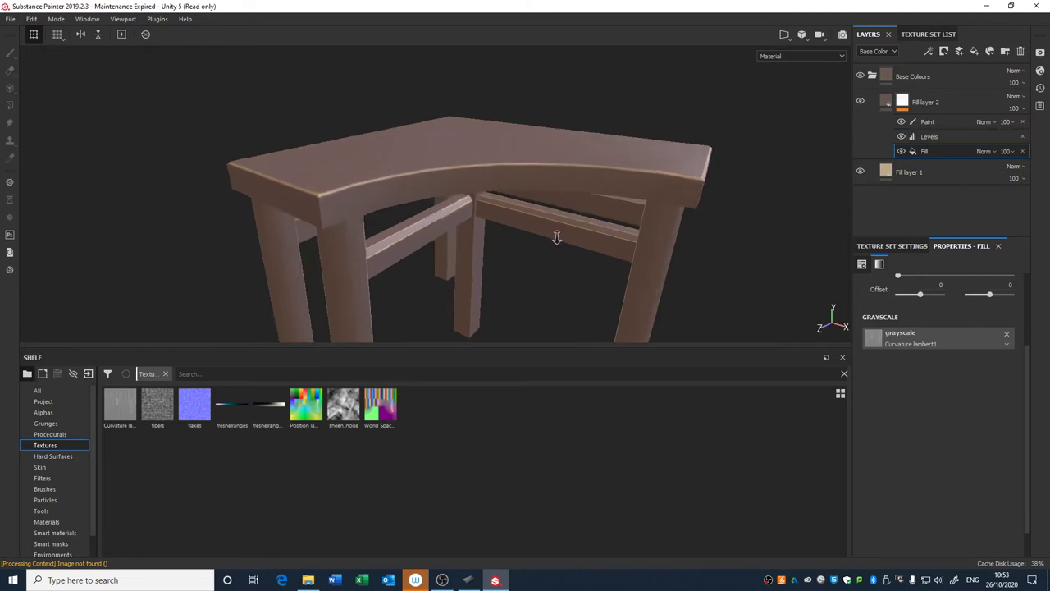
Set the brush flow to 25 for the Paint effect in Fill layer 2's mask and check the tabletop's curved edge.
{"action": "left_click", "coordinate": [912, 137]}
{"action": "left_click", "coordinate": [923, 122]}
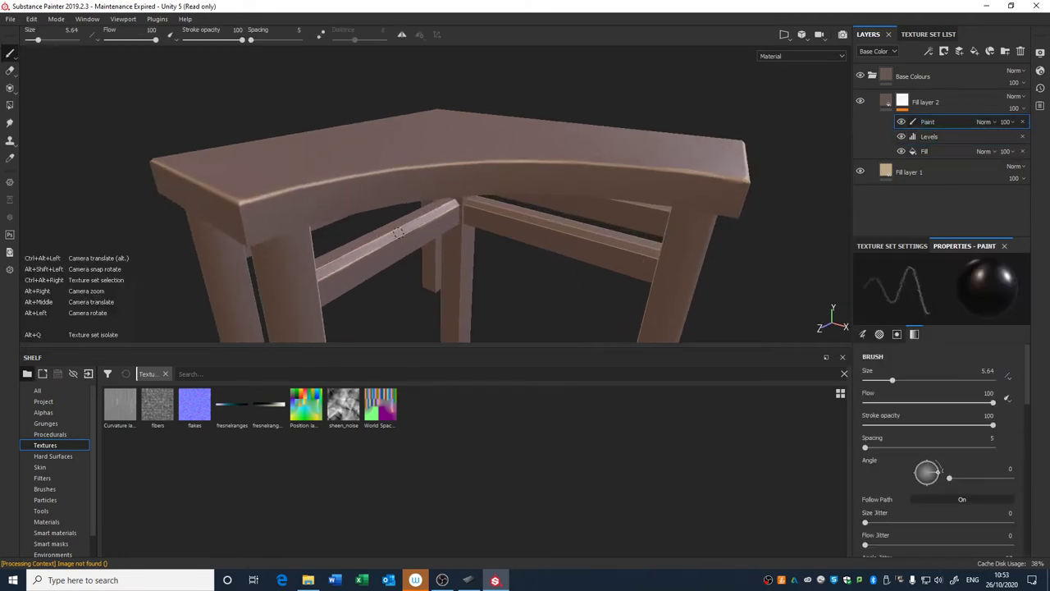
{"action": "left_click", "coordinate": [44, 489]}
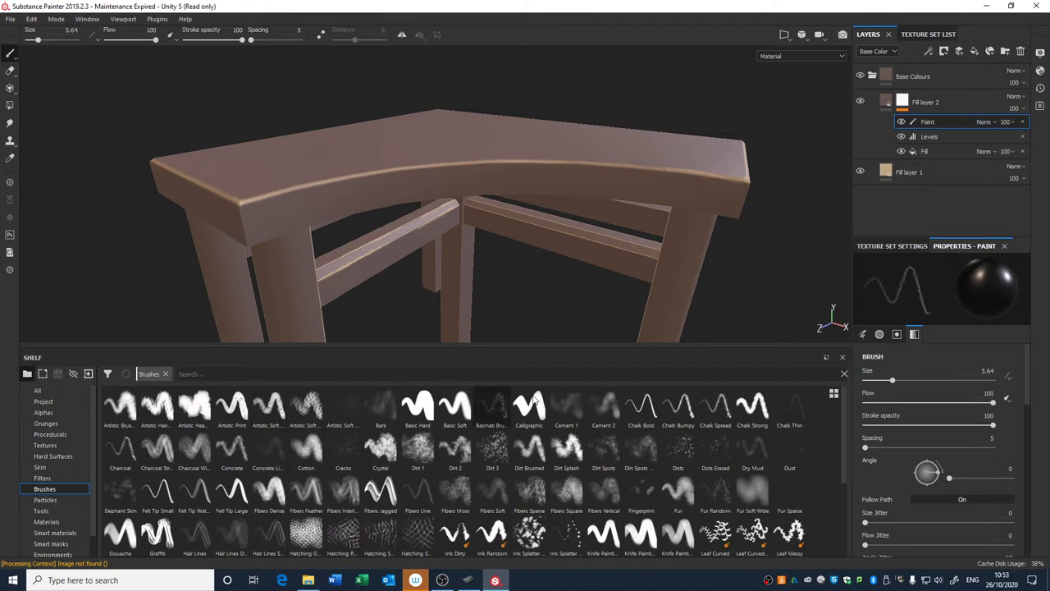
{"action": "left_click_drag", "start_coordinate": [992, 402], "coordinate": [896, 402]}
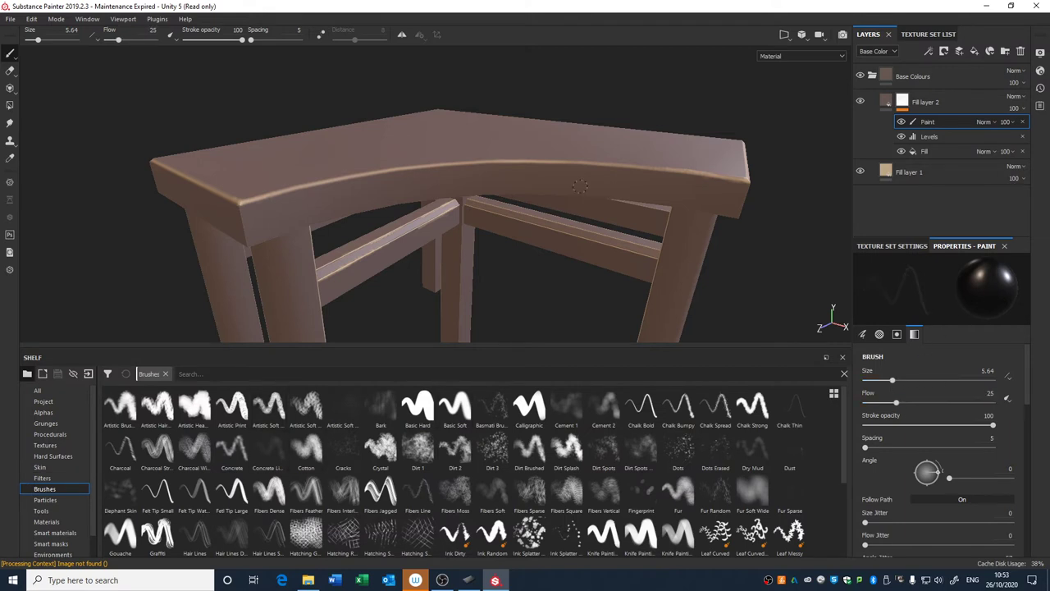
{"action": "right_click_drag", "start_coordinate": [445, 164], "coordinate": [536, 192], "text": "alt"}
{"action": "left_click_drag", "start_coordinate": [537, 192], "coordinate": [512, 202], "text": "alt"}
{"action": "right_click_drag", "start_coordinate": [445, 206], "coordinate": [446, 288], "text": "alt"}
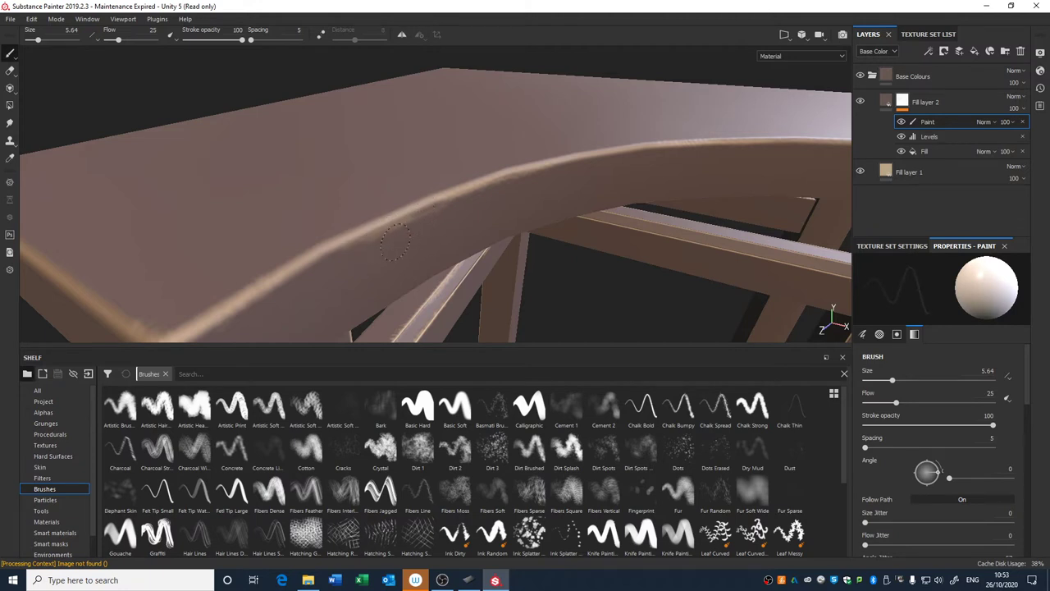
{"action": "right_click_drag", "start_coordinate": [395, 242], "coordinate": [516, 202], "text": "alt"}
{"action": "mouse_move", "coordinate": [516, 202]}
{"action": "left_mouse_down", "text": "alt"}
{"action": "mouse_move", "coordinate": [520, 215]}
{"action": "mouse_move", "coordinate": [532, 179]}
{"action": "mouse_move", "coordinate": [516, 162]}
{"action": "mouse_move", "coordinate": [506, 151]}
{"action": "mouse_move", "coordinate": [481, 164]}
{"action": "mouse_move", "coordinate": [542, 210]}
{"action": "left_mouse_up", "text": "alt"}
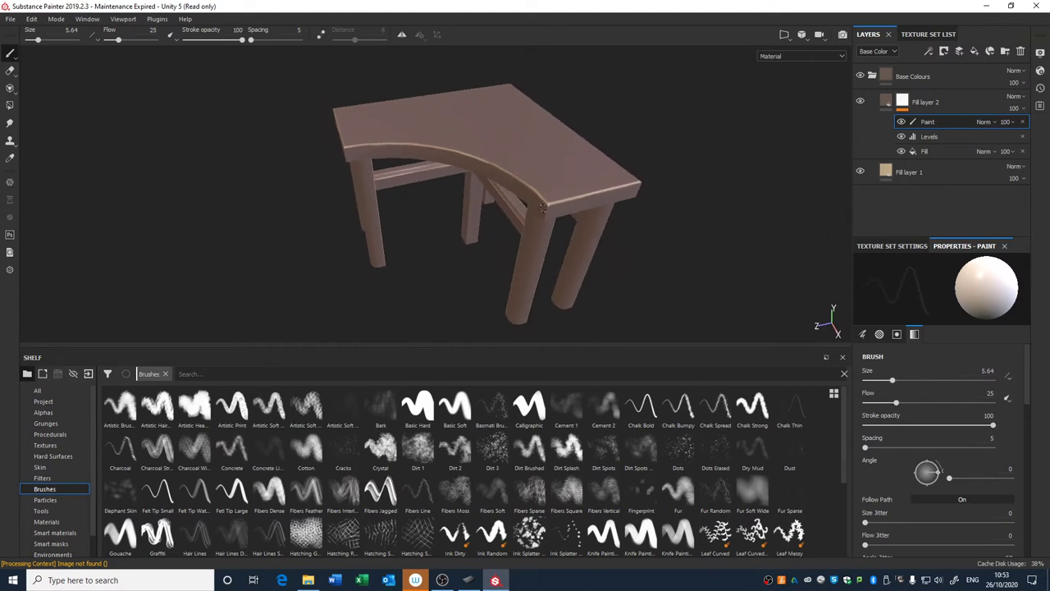
Add a new folder at the top of the layer stack, outside the collapsed Base Colours folder, keeping its default name.
{"action": "left_click", "coordinate": [873, 75]}
{"action": "left_click", "coordinate": [1006, 52]}
{"action": "left_click_drag", "start_coordinate": [935, 102], "coordinate": [884, 85]}
{"action": "left_click", "coordinate": [874, 100]}
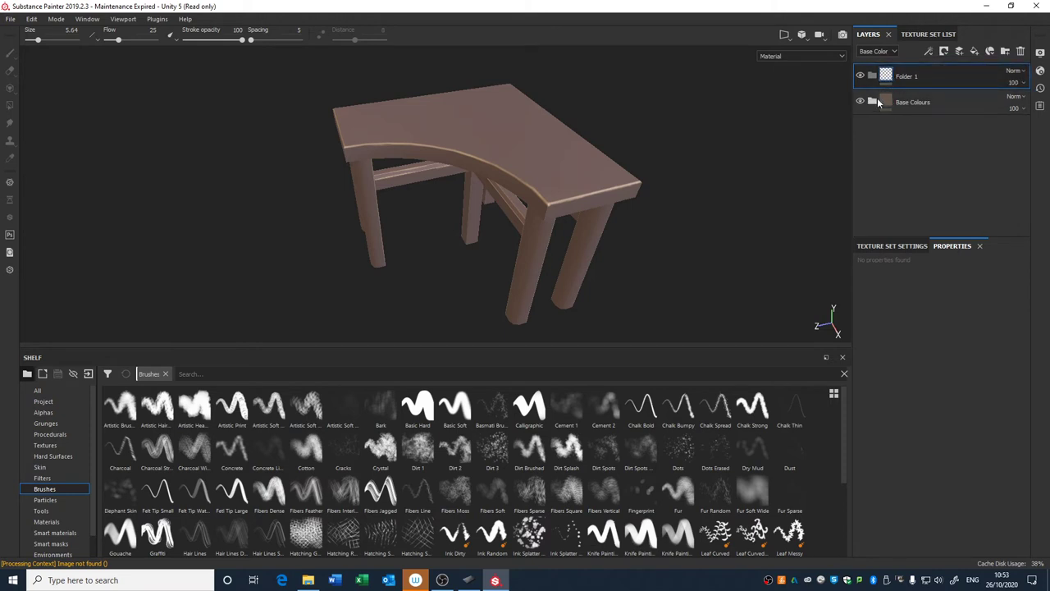
{"action": "double_click", "coordinate": [907, 76]}
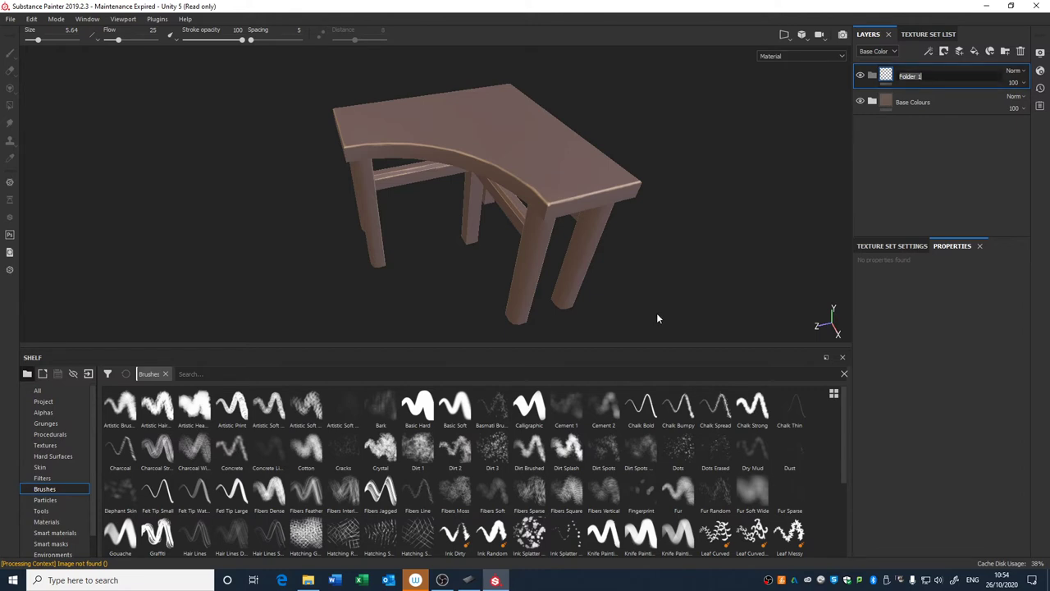
{"action": "key", "text": "Return"}
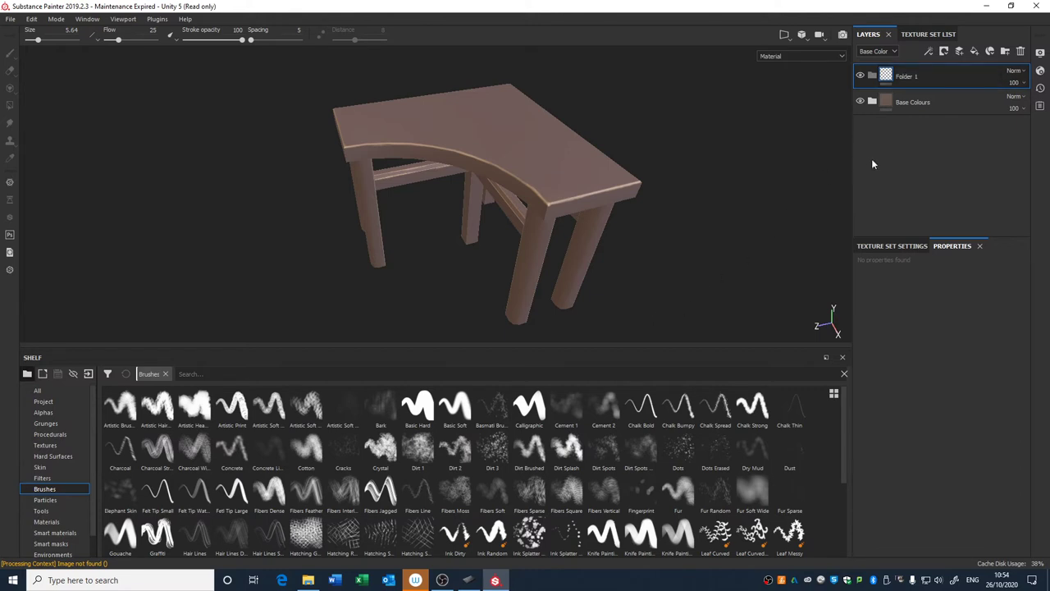
Rename the Base Colours folder as Base Colours Top.
{"action": "left_click", "coordinate": [911, 105]}
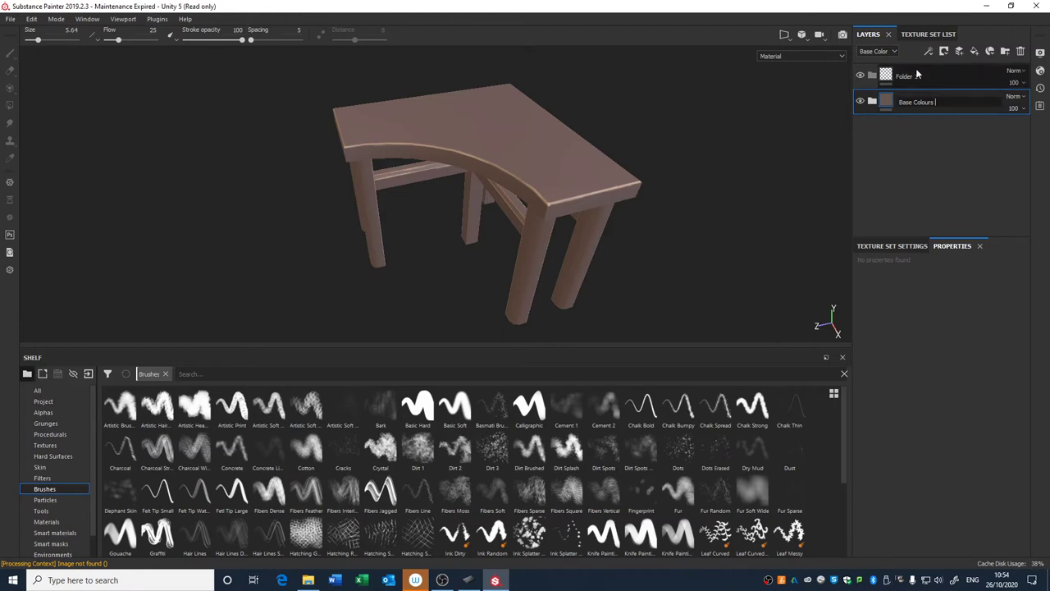
{"action": "type", "text": "op"}
{"action": "key", "text": "Return"}
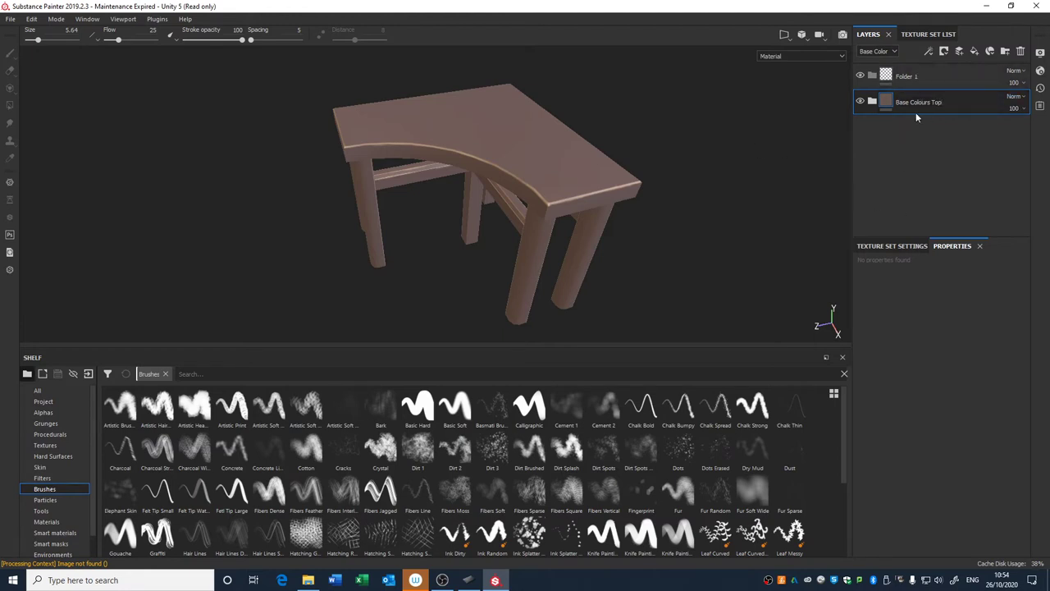
Duplicate the Base Colours Top folder and rename the copy as Base Colours bottom.
{"action": "key", "text": "ctrl+d"}
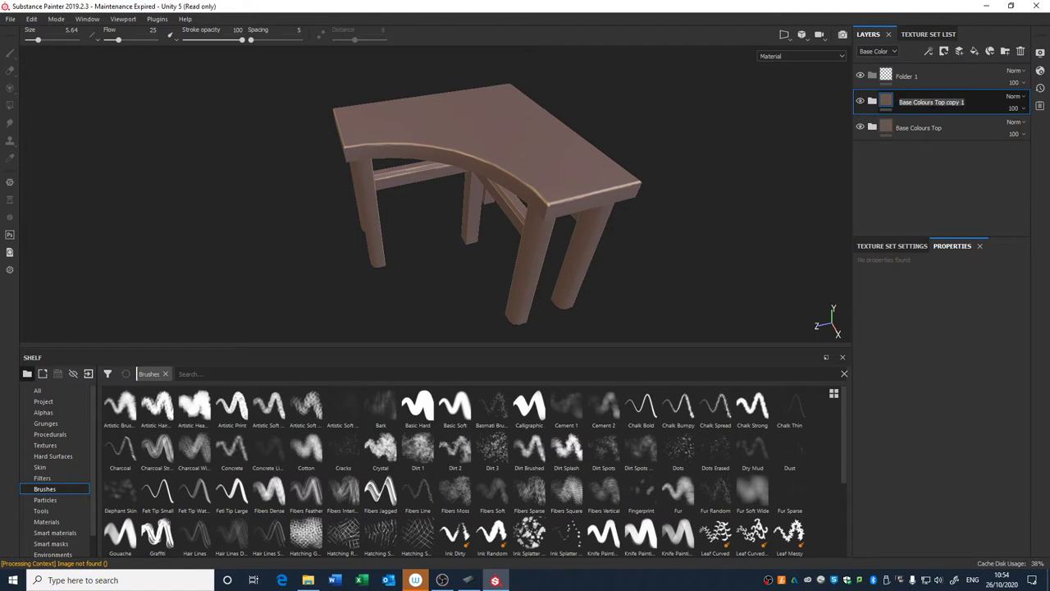
{"action": "left_click_drag", "start_coordinate": [935, 102], "coordinate": [969, 103]}
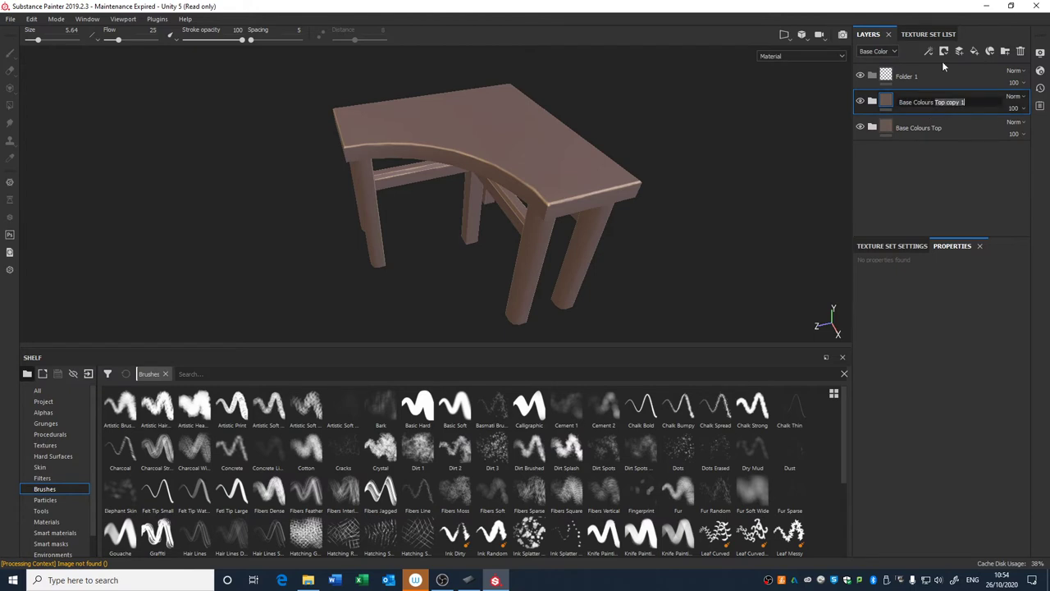
{"action": "type", "text": "bottom"}
{"action": "key", "text": "Return"}
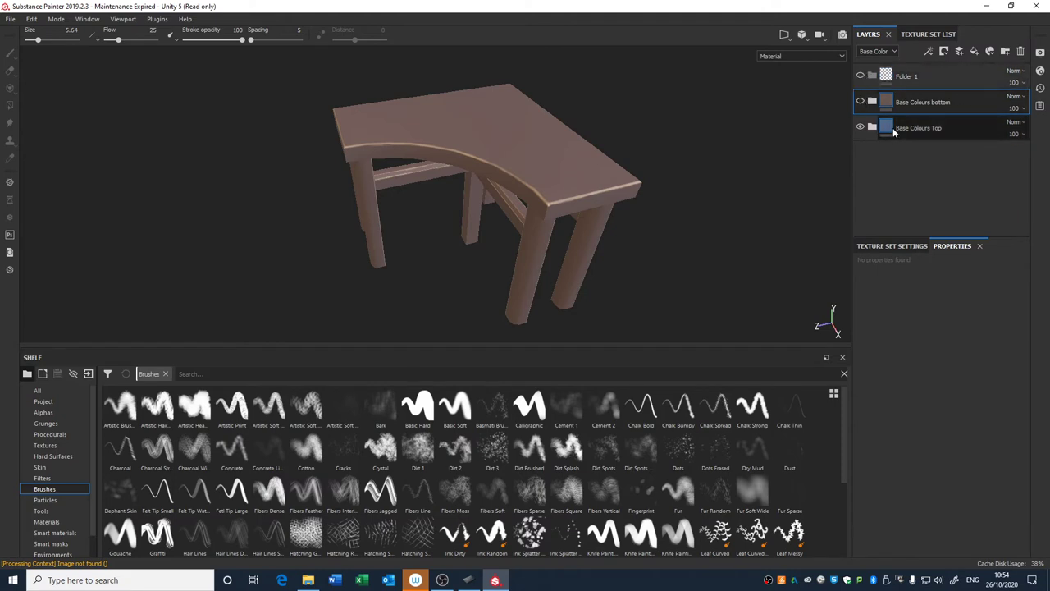
Check the layers inside the Base Colours Top folder and add a black mask to the folder.
{"action": "left_click", "coordinate": [890, 128]}
{"action": "left_click", "coordinate": [875, 129]}
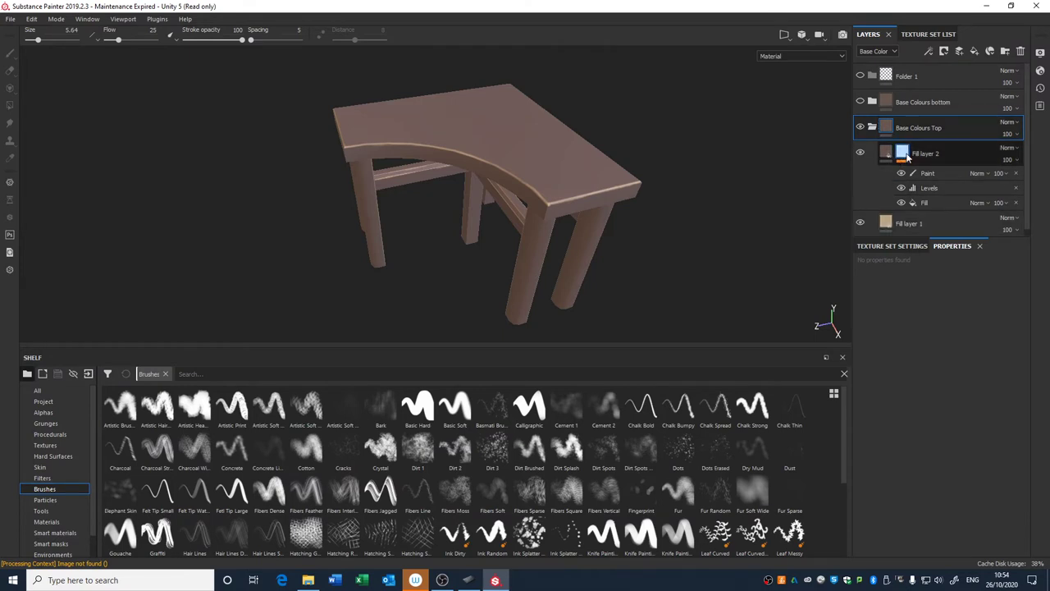
{"action": "left_click", "coordinate": [871, 128]}
{"action": "left_click", "coordinate": [870, 129]}
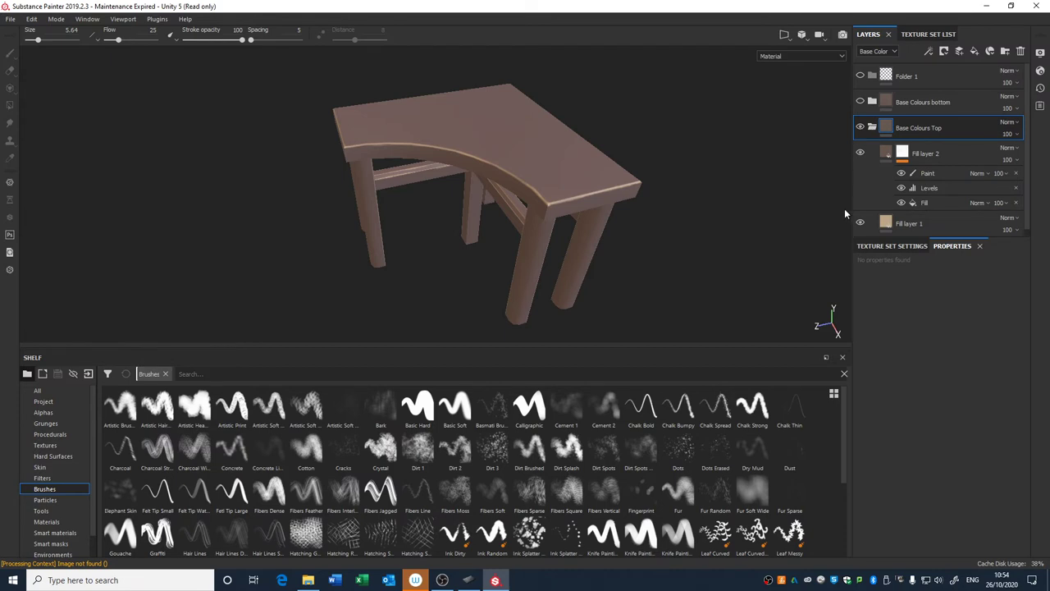
{"action": "right_click", "coordinate": [874, 127]}
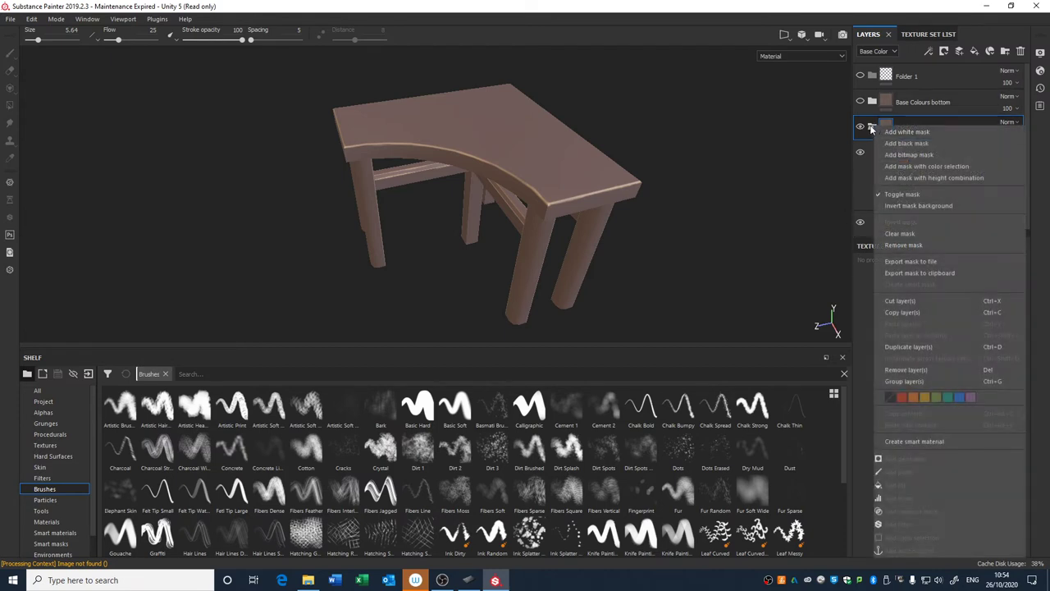
{"action": "left_click", "coordinate": [886, 143]}
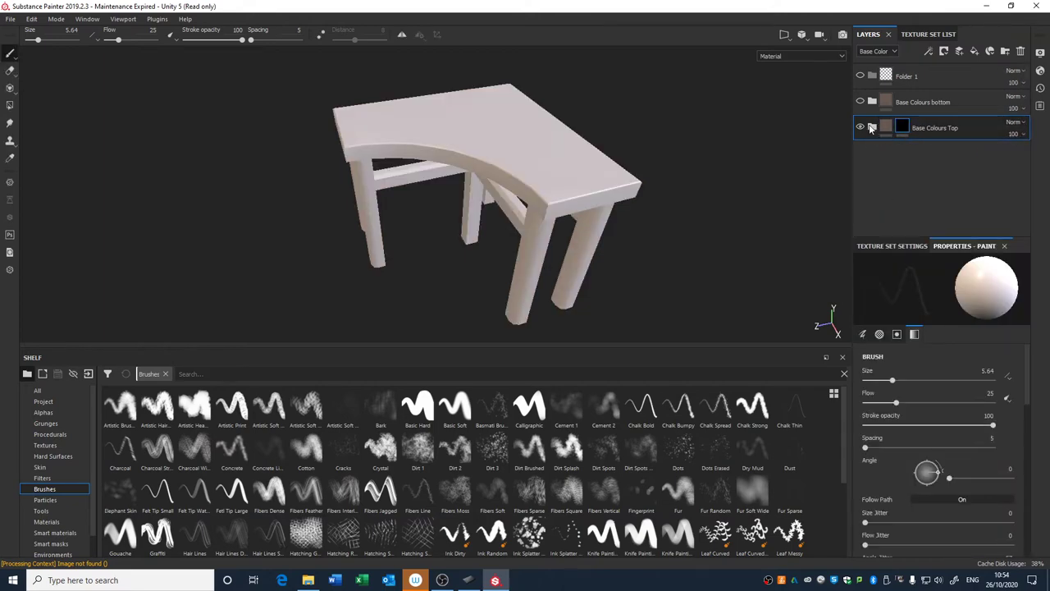
Try a white mask on the Base Colours Top folder and replace it with a black mask again.
{"action": "right_click", "coordinate": [876, 131]}
{"action": "left_click", "coordinate": [880, 133]}
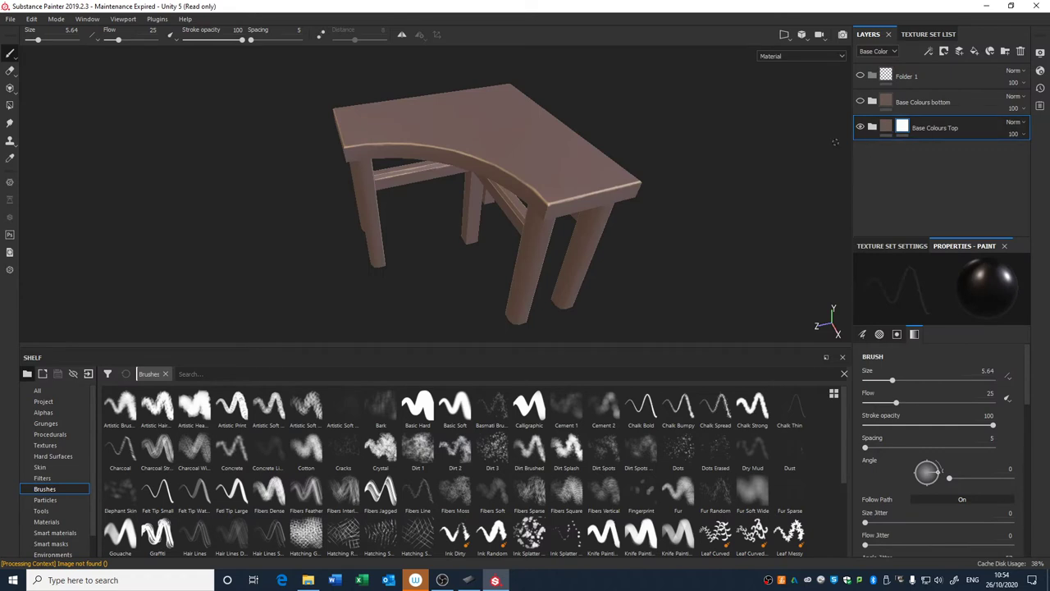
{"action": "right_click", "coordinate": [863, 128]}
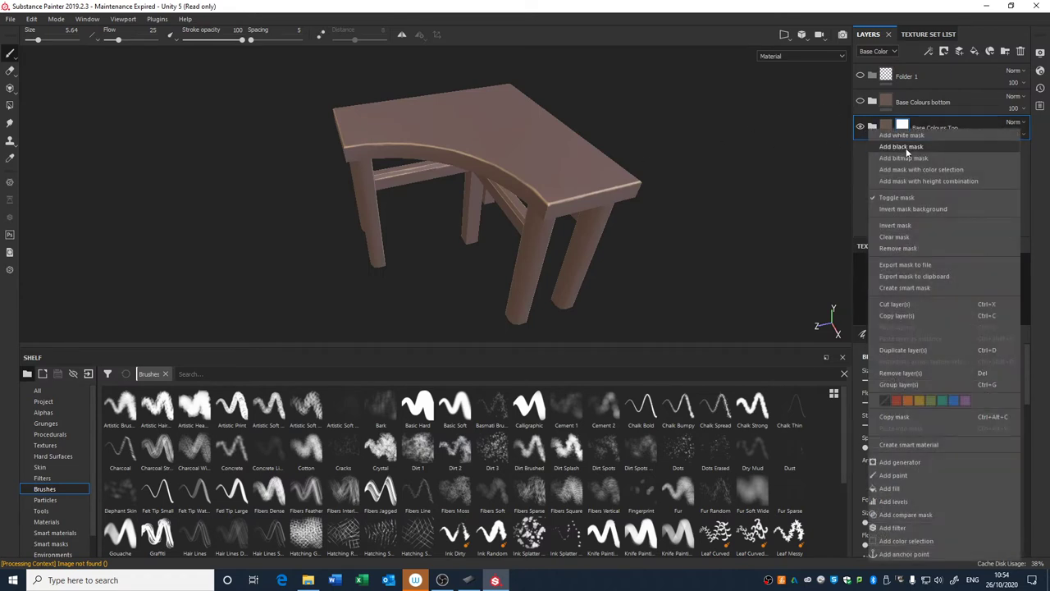
{"action": "left_click", "coordinate": [895, 146]}
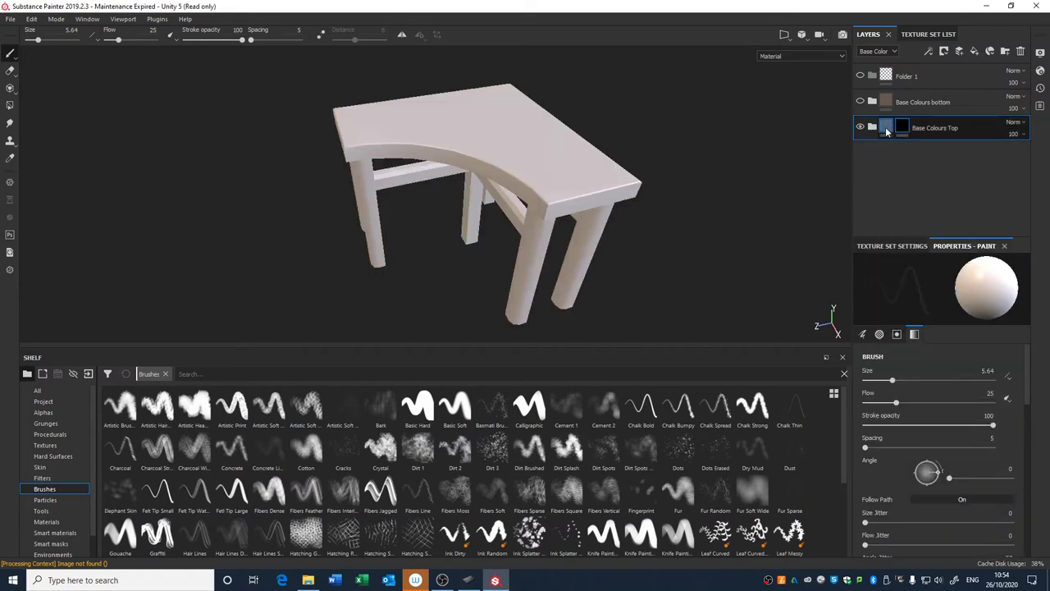
Add a paint effect to the black mask of the Base Colours Top folder.
{"action": "left_click", "coordinate": [886, 129]}
{"action": "left_click", "coordinate": [902, 129]}
{"action": "right_click", "coordinate": [903, 131]}
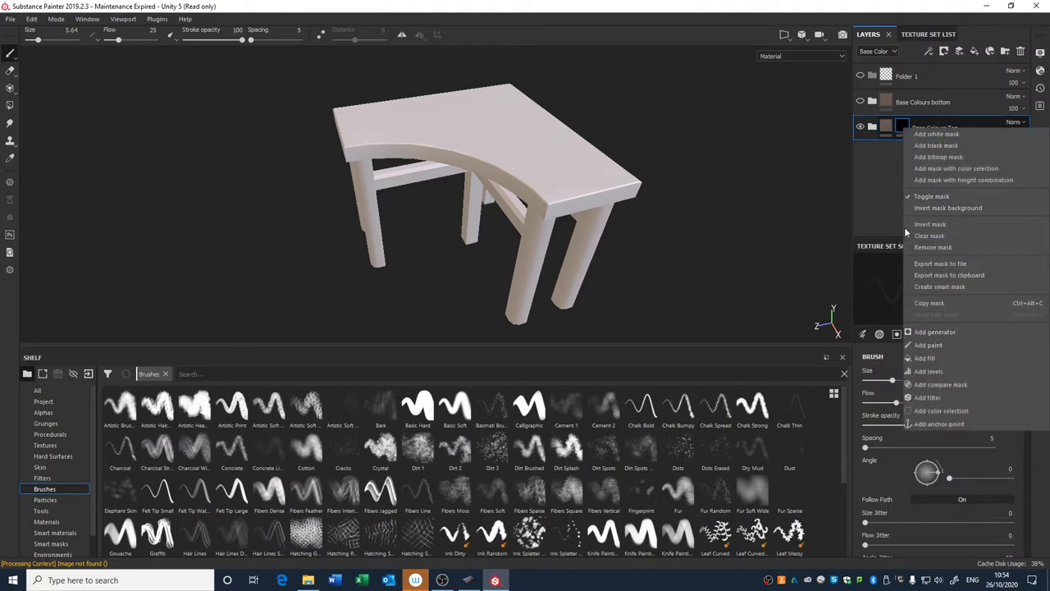
{"action": "left_click", "coordinate": [888, 170]}
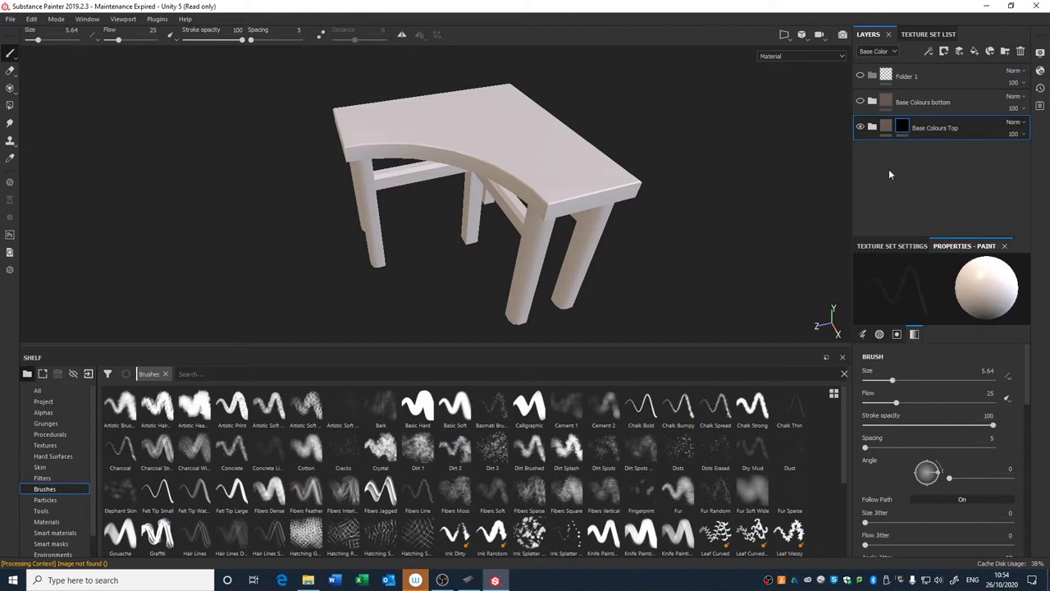
{"action": "left_click", "coordinate": [872, 127]}
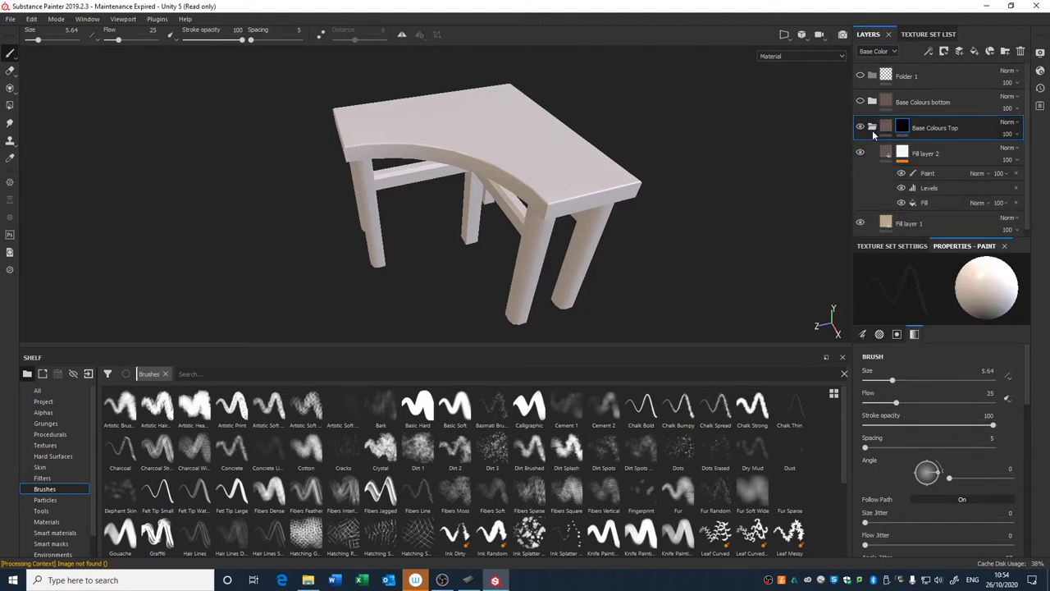
{"action": "left_click", "coordinate": [873, 130]}
{"action": "right_click", "coordinate": [904, 126]}
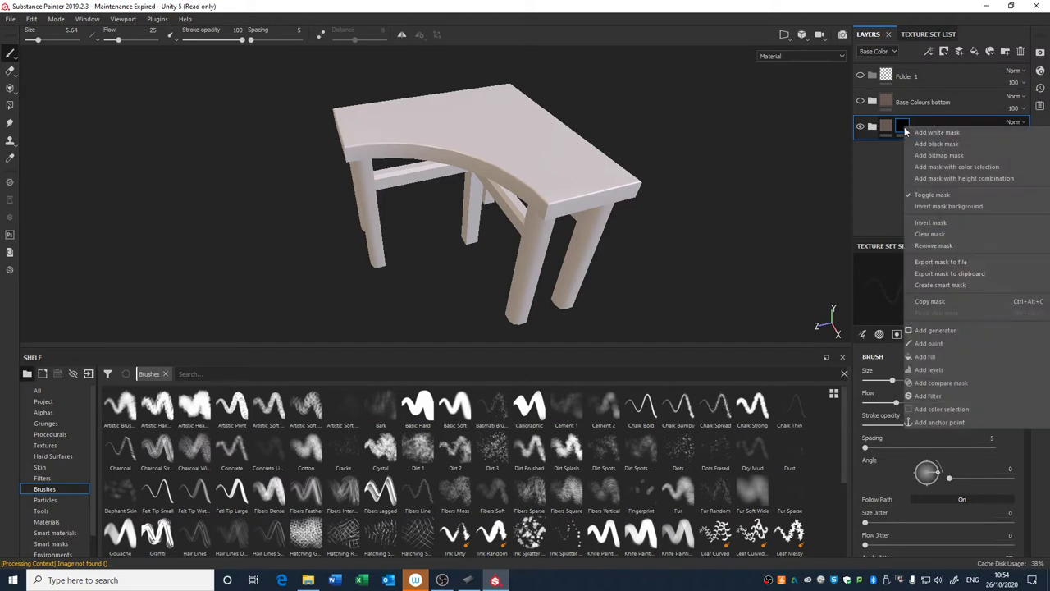
{"action": "left_click", "coordinate": [933, 343]}
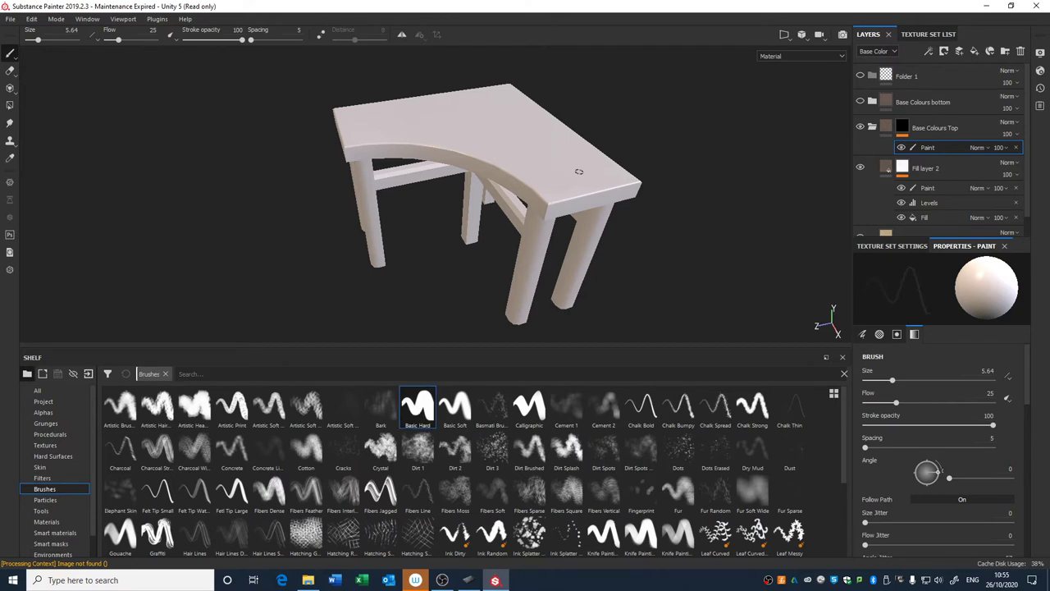
Try painting the tabletop into the mask with the Basic Hard brush and undo the test strokes.
{"action": "left_click", "coordinate": [410, 424]}
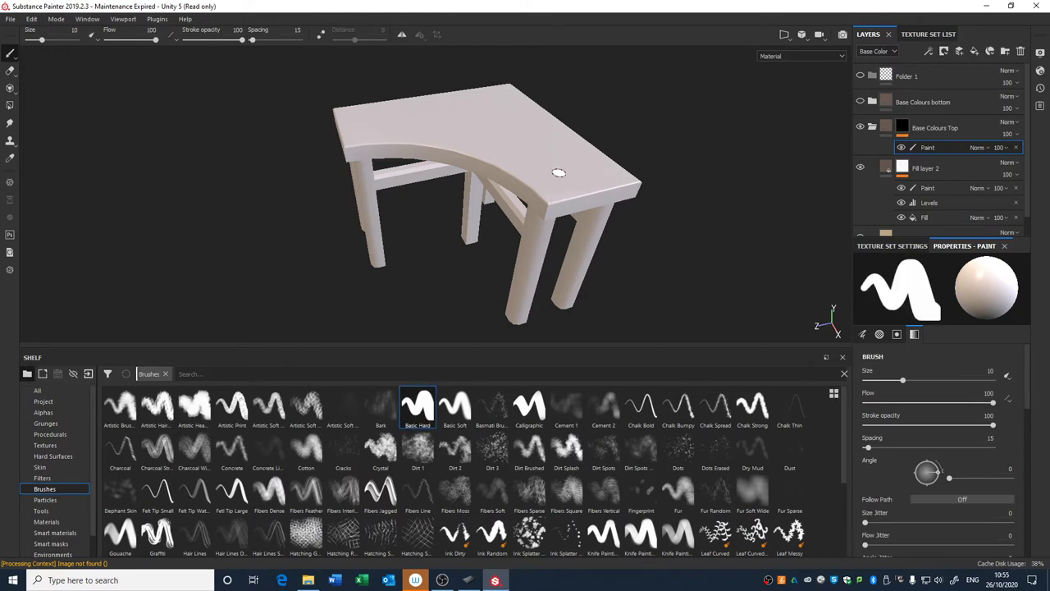
{"action": "mouse_move", "coordinate": [563, 179]}
{"action": "left_mouse_down"}
{"action": "mouse_move", "coordinate": [576, 192]}
{"action": "mouse_move", "coordinate": [562, 154]}
{"action": "mouse_move", "coordinate": [513, 131]}
{"action": "left_mouse_up"}
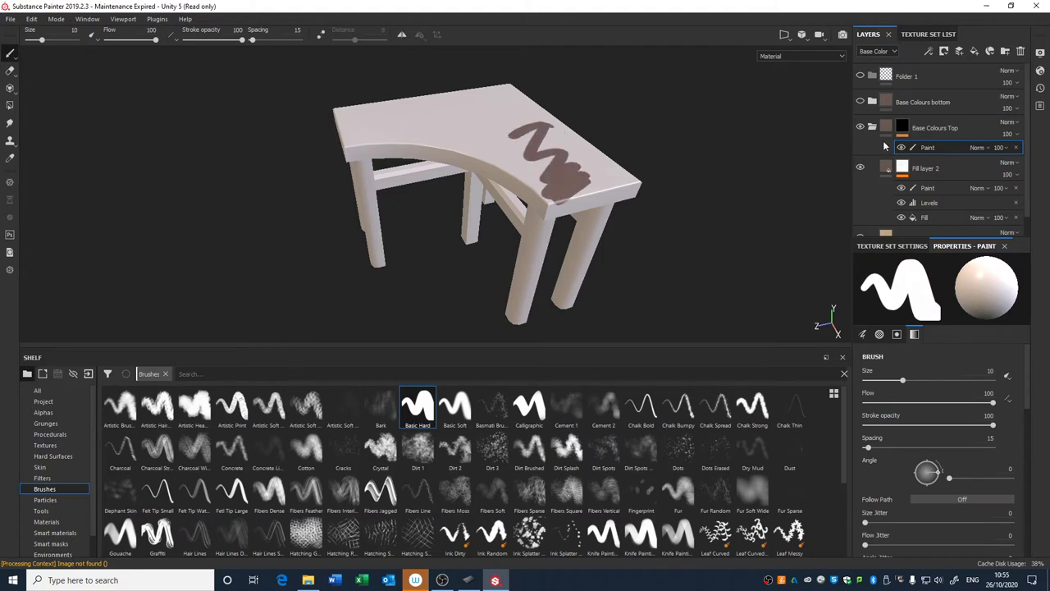
{"action": "key", "text": "ctrl+z"}
{"action": "left_click_drag", "start_coordinate": [533, 179], "coordinate": [519, 177], "text": "alt"}
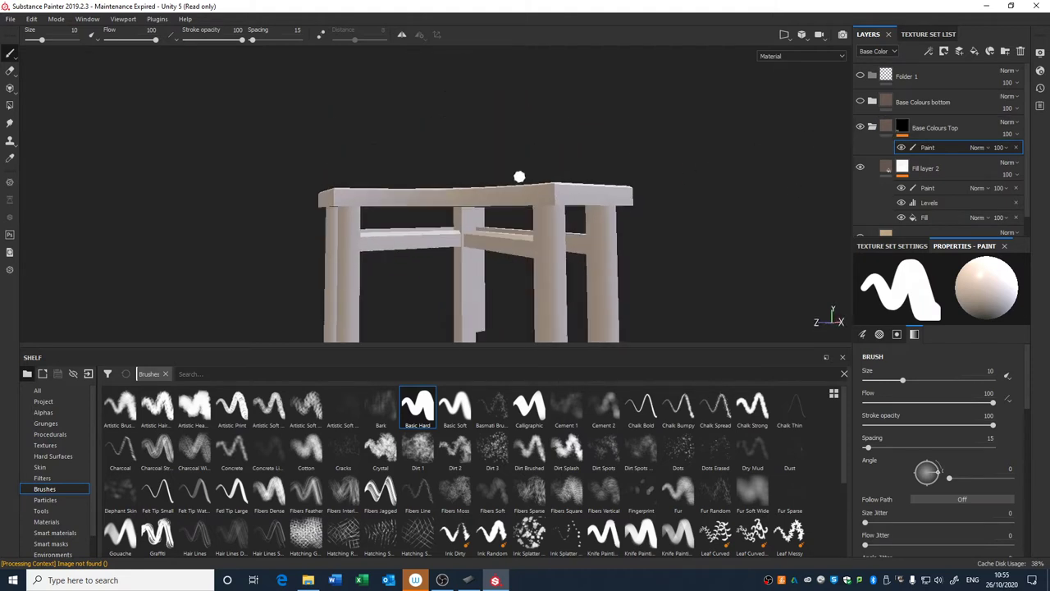
{"action": "mouse_move", "coordinate": [533, 246]}
{"action": "left_mouse_down", "text": "alt"}
{"action": "mouse_move", "coordinate": [624, 298]}
{"action": "mouse_move", "coordinate": [542, 184]}
{"action": "mouse_move", "coordinate": [570, 193]}
{"action": "mouse_move", "coordinate": [608, 172]}
{"action": "mouse_move", "coordinate": [480, 152]}
{"action": "mouse_move", "coordinate": [512, 175]}
{"action": "left_mouse_up", "text": "alt"}
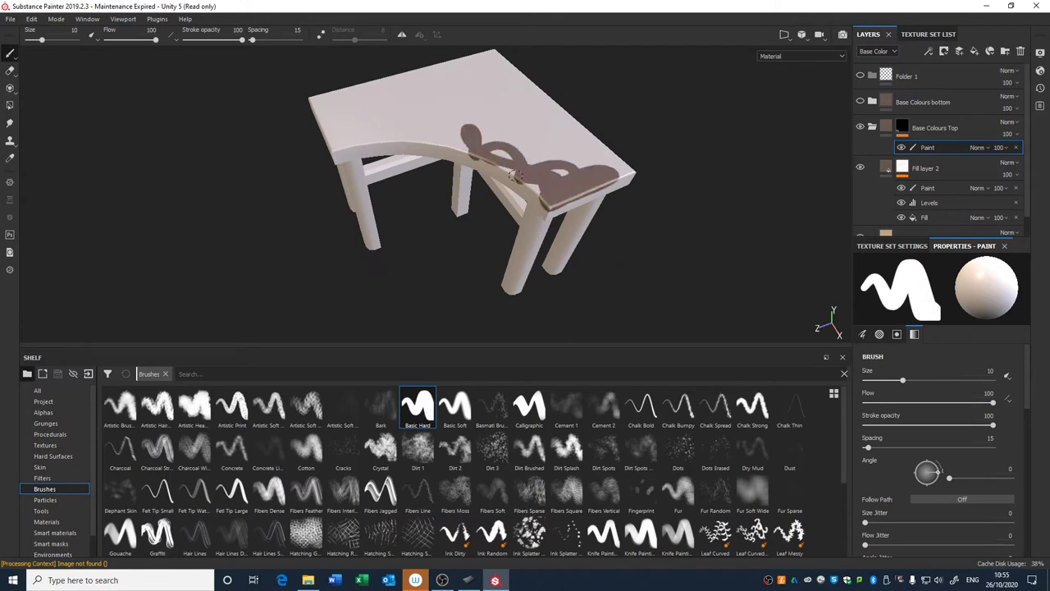
{"action": "key", "text": "ctrl+z"}
{"action": "left_click_drag", "start_coordinate": [652, 230], "coordinate": [671, 185], "text": "alt"}
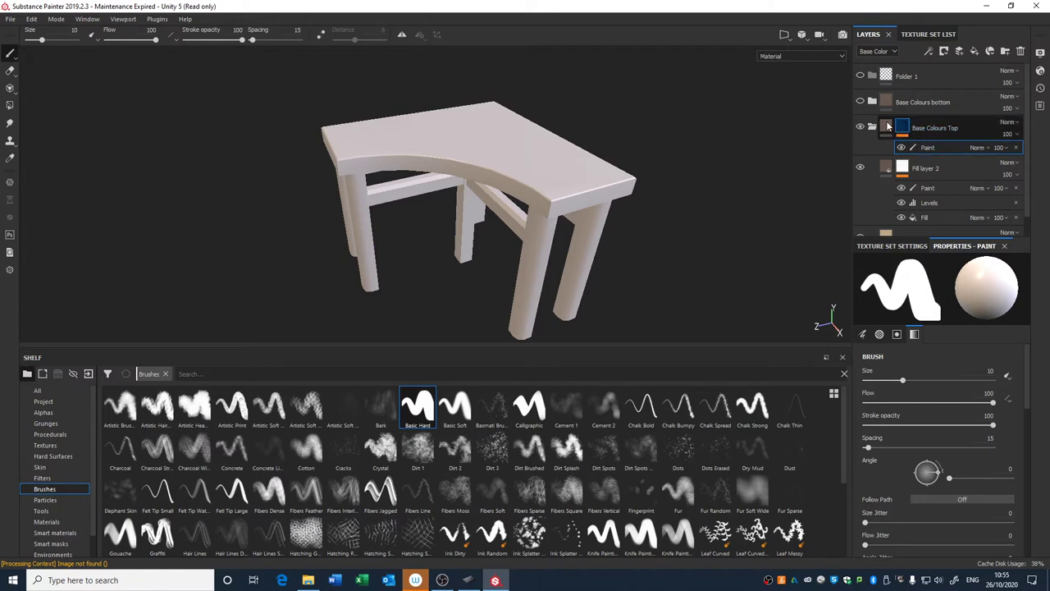
Switch to the Polygon Fill tool, test-fill single tabletop faces in the mask and undo the fills.
{"action": "left_click", "coordinate": [10, 107]}
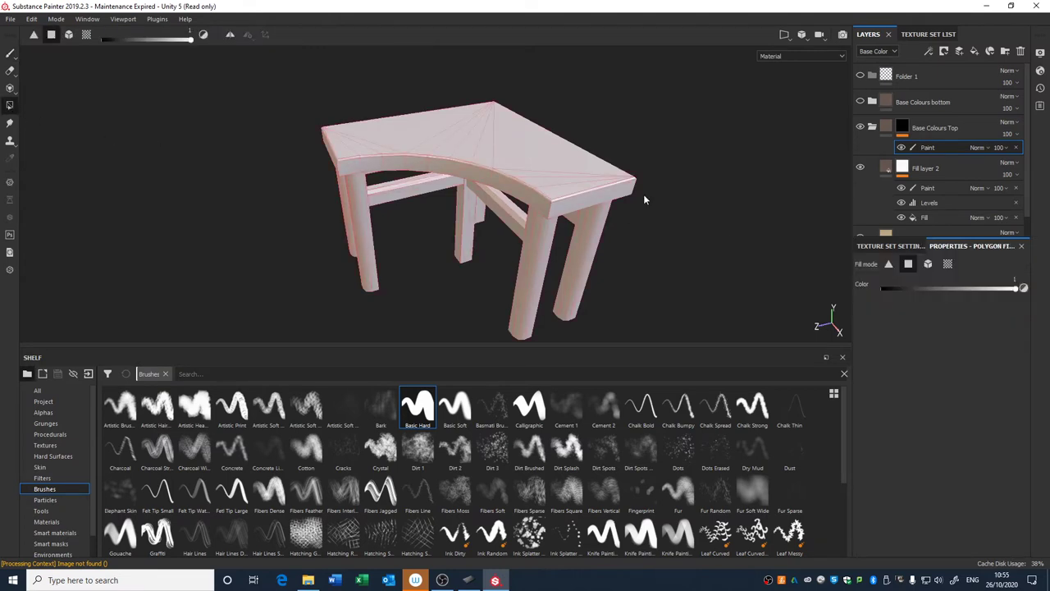
{"action": "left_click_drag", "start_coordinate": [654, 121], "coordinate": [634, 218], "text": "alt"}
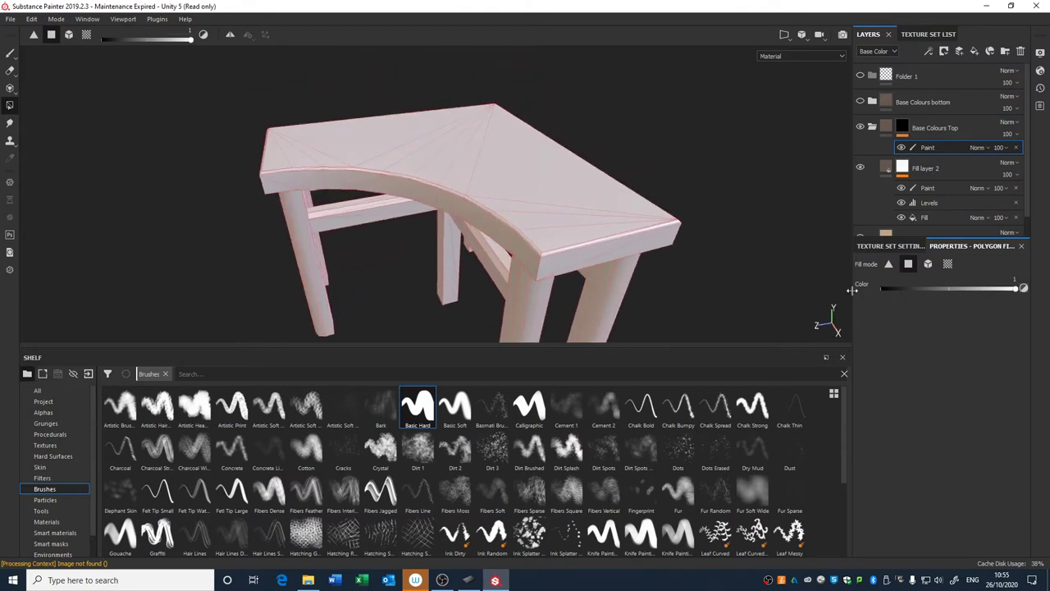
{"action": "left_click", "coordinate": [500, 187]}
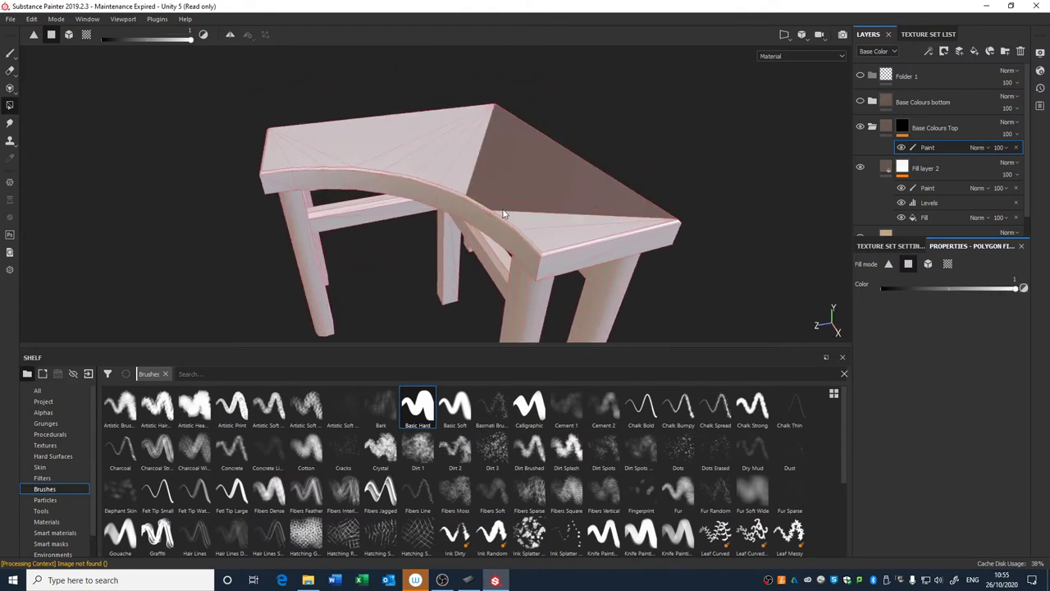
{"action": "key", "text": "ctrl+z"}
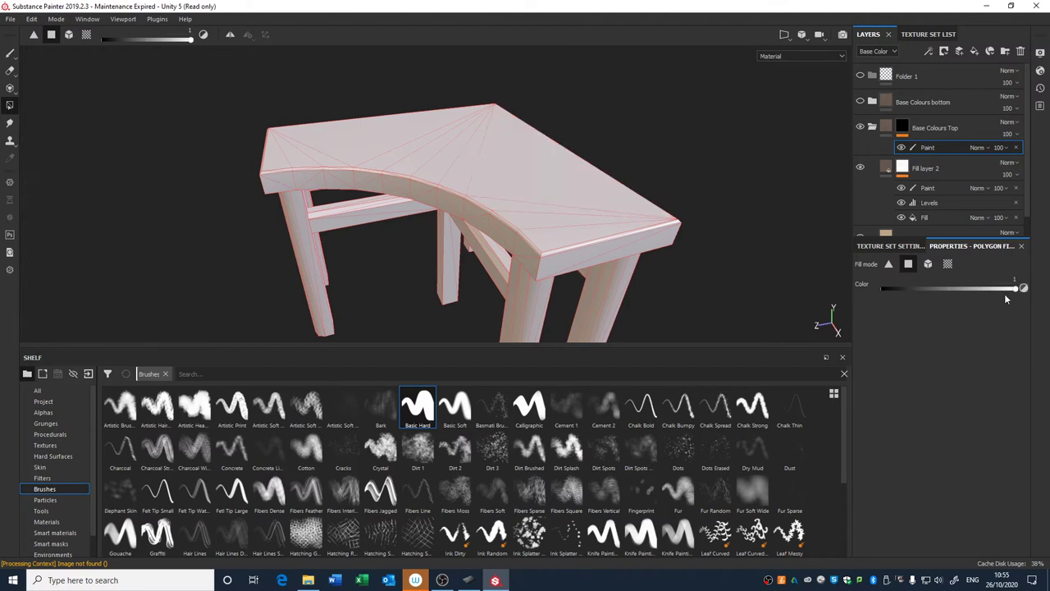
{"action": "mouse_move", "coordinate": [1015, 288]}
{"action": "left_mouse_down"}
{"action": "mouse_move", "coordinate": [956, 288]}
{"action": "mouse_move", "coordinate": [1017, 289]}
{"action": "left_mouse_up"}
{"action": "left_click", "coordinate": [577, 192]}
{"action": "key", "text": "ctrl+z"}
Fill the entire tabletop in the Base Colours Top mask using the mesh fill mode with colour value 1.
{"action": "left_click", "coordinate": [928, 264]}
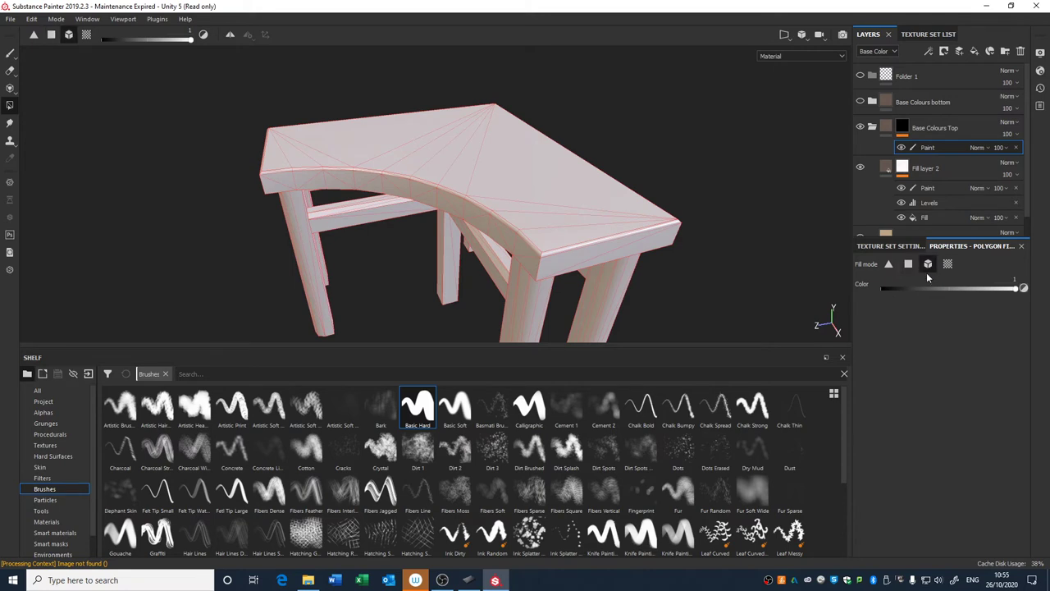
{"action": "left_click_drag", "start_coordinate": [711, 272], "coordinate": [657, 208], "text": "alt"}
{"action": "left_click_drag", "start_coordinate": [418, 229], "coordinate": [440, 212], "text": "alt"}
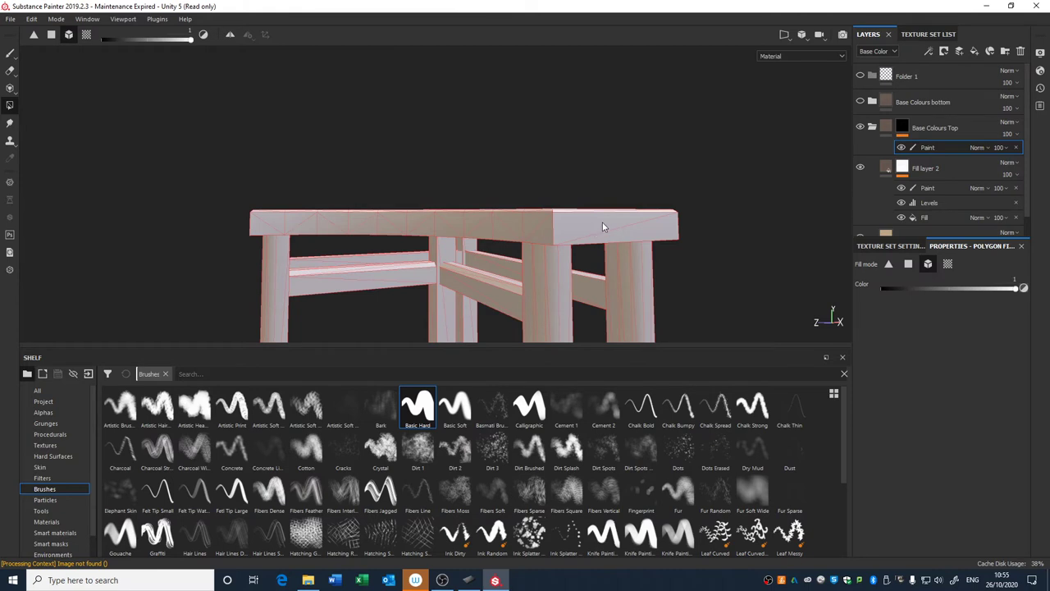
{"action": "left_click_drag", "start_coordinate": [603, 226], "coordinate": [526, 222], "text": "alt"}
{"action": "left_click_drag", "start_coordinate": [622, 213], "coordinate": [607, 250], "text": "alt"}
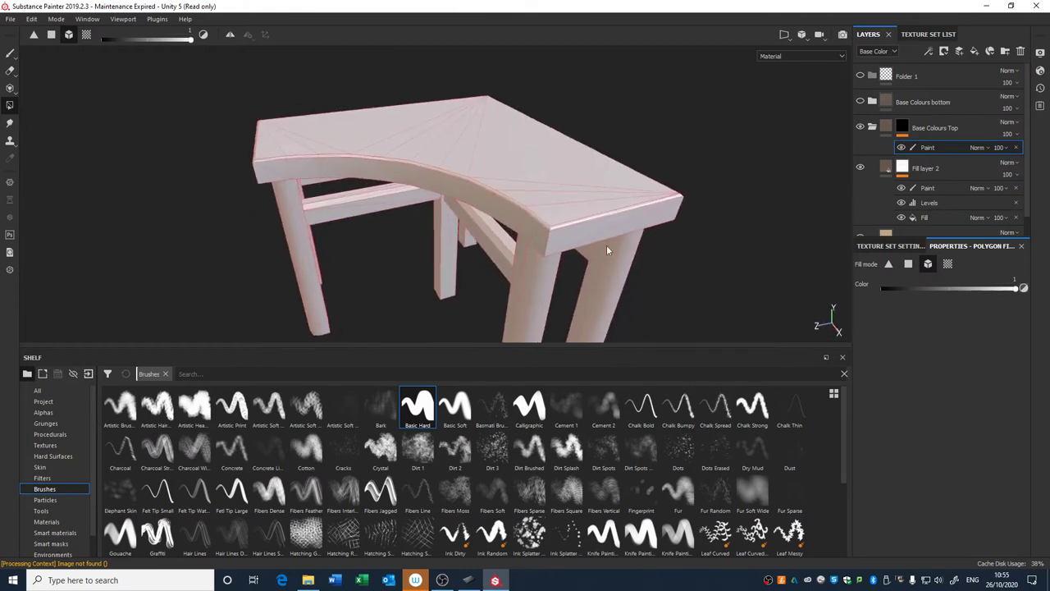
{"action": "left_click_drag", "start_coordinate": [542, 220], "coordinate": [630, 233], "text": "alt"}
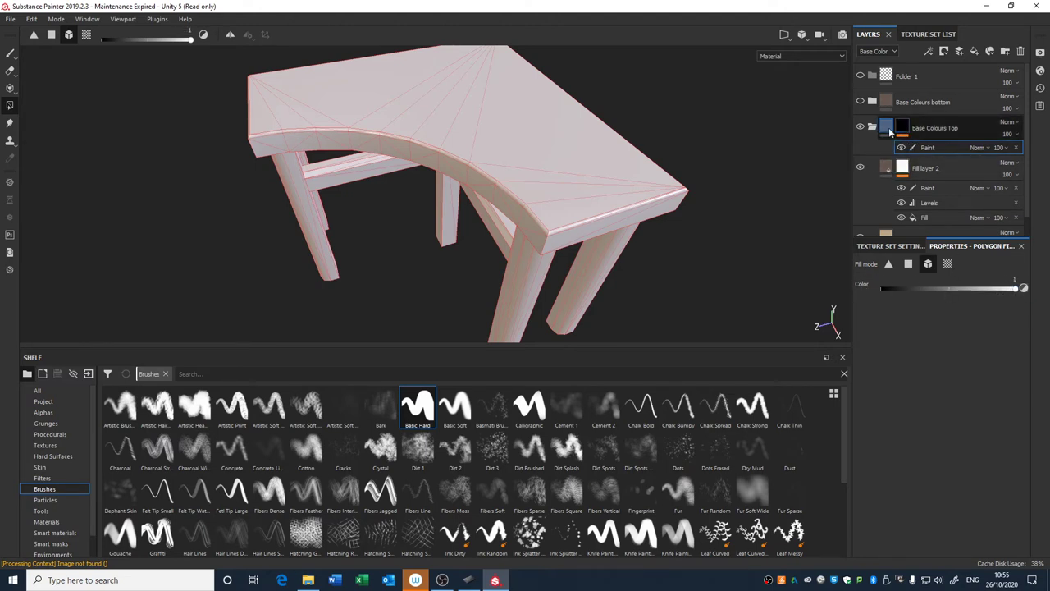
{"action": "left_click_drag", "start_coordinate": [565, 190], "coordinate": [510, 157], "text": "alt"}
{"action": "left_click_drag", "start_coordinate": [450, 209], "coordinate": [437, 189], "text": "alt"}
{"action": "mouse_move", "coordinate": [514, 188]}
{"action": "left_mouse_down", "text": "alt"}
{"action": "mouse_move", "coordinate": [484, 210]}
{"action": "mouse_move", "coordinate": [462, 192]}
{"action": "mouse_move", "coordinate": [575, 235]}
{"action": "left_mouse_up", "text": "alt"}
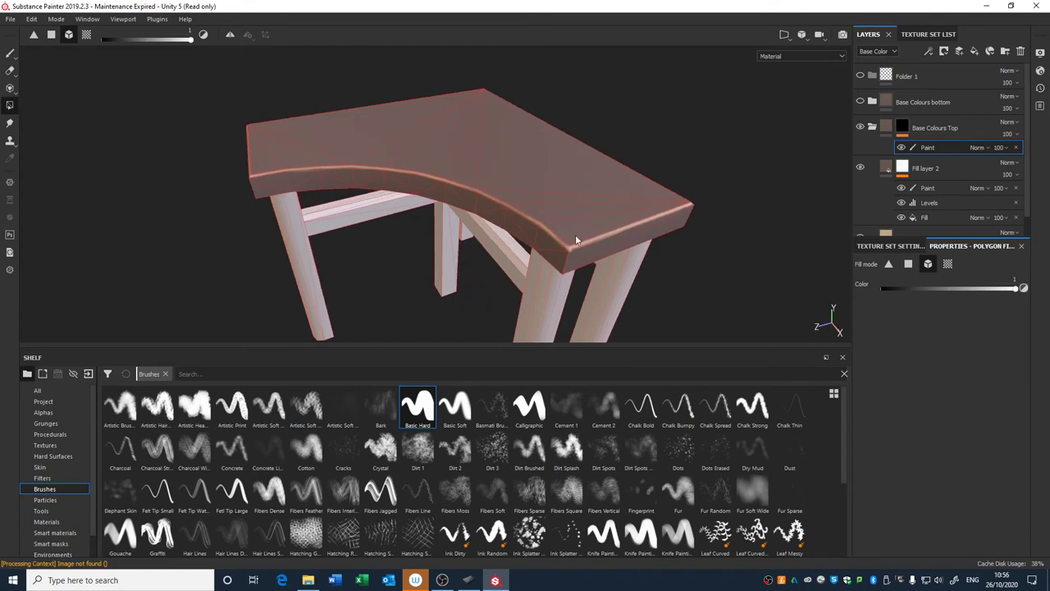
Collapse the Base Colours Top folder and return to the Paint tool to view the table without its wireframe.
{"action": "left_click", "coordinate": [874, 128]}
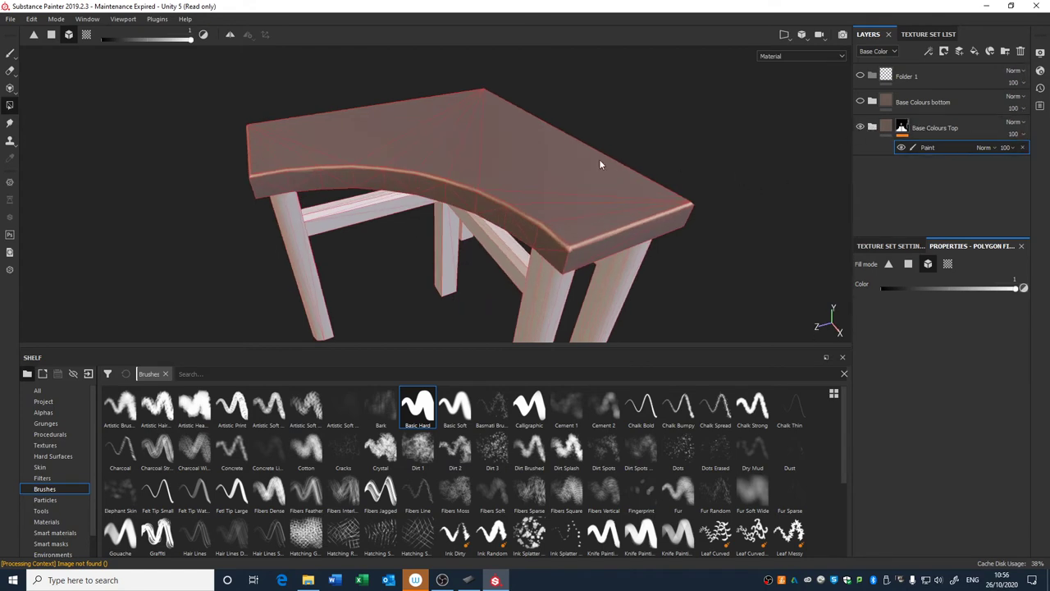
{"action": "left_click", "coordinate": [9, 53]}
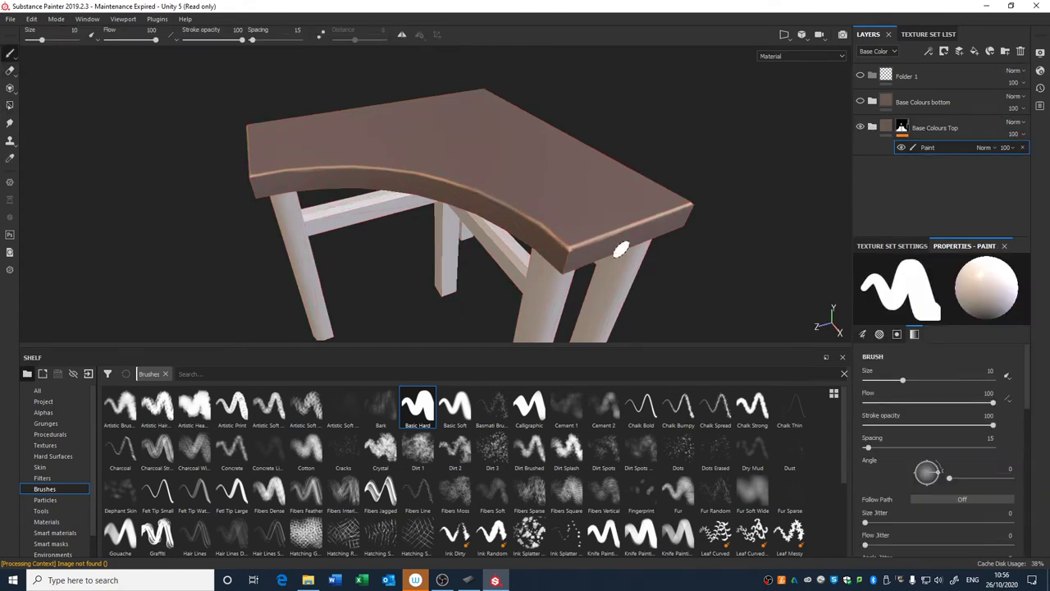
{"action": "scroll", "coordinate": [673, 272], "scroll_direction": "down", "scroll_amount": 4}
{"action": "right_click_drag", "start_coordinate": [682, 166], "coordinate": [635, 265], "text": "alt"}
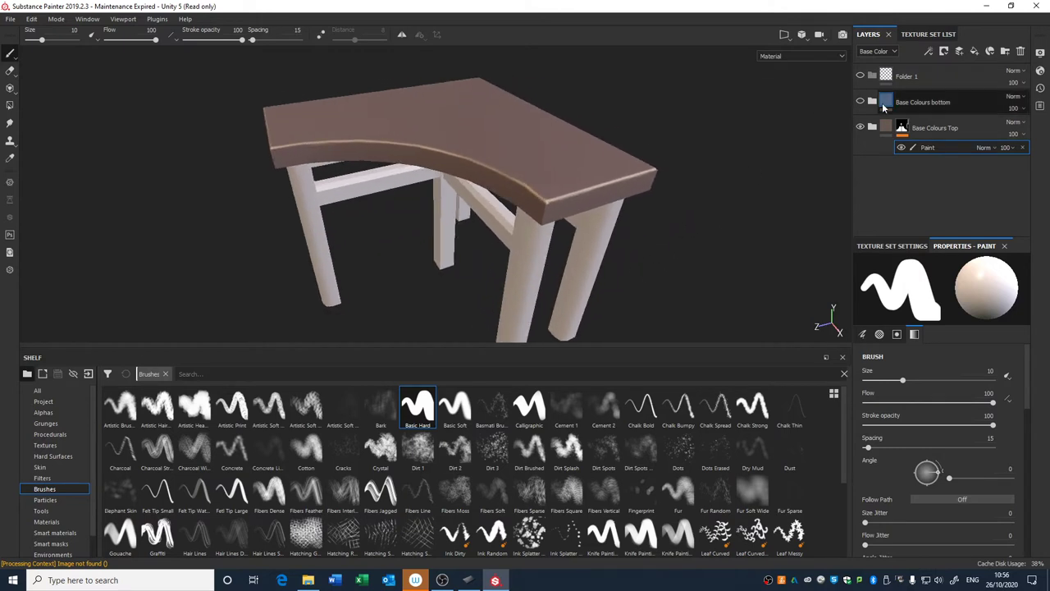
Show the Base Colours bottom folder and give it a black mask with a paint effect.
{"action": "left_click", "coordinate": [902, 103]}
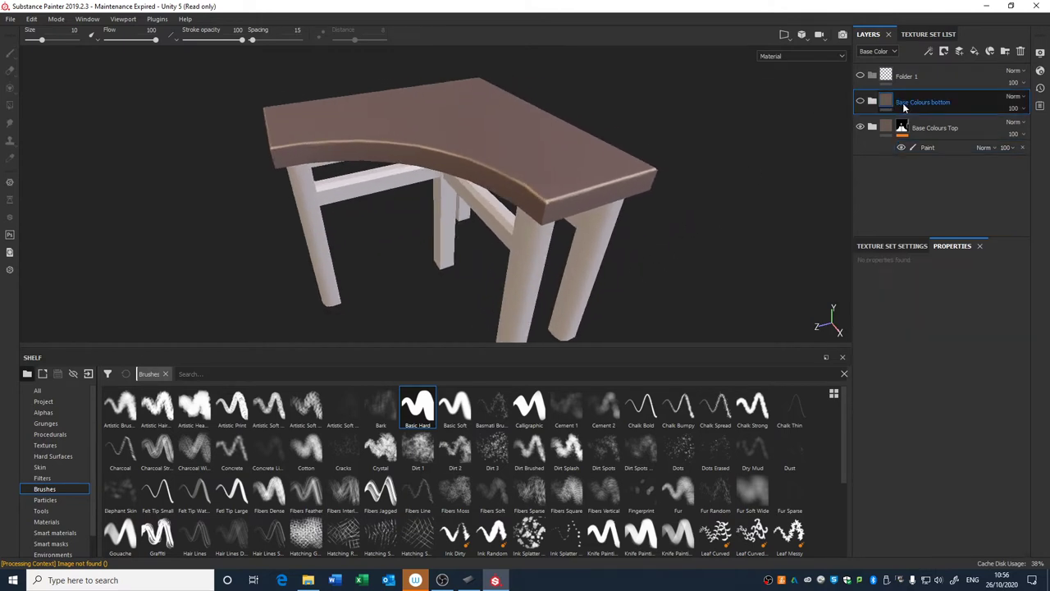
{"action": "left_click", "coordinate": [860, 101]}
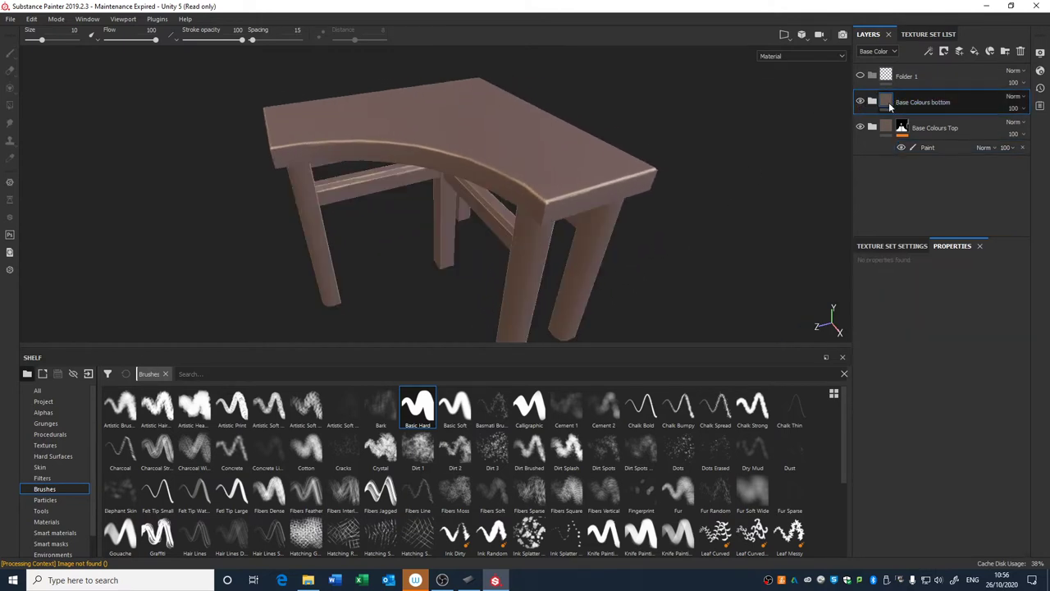
{"action": "right_click", "coordinate": [888, 102]}
{"action": "left_click", "coordinate": [929, 121]}
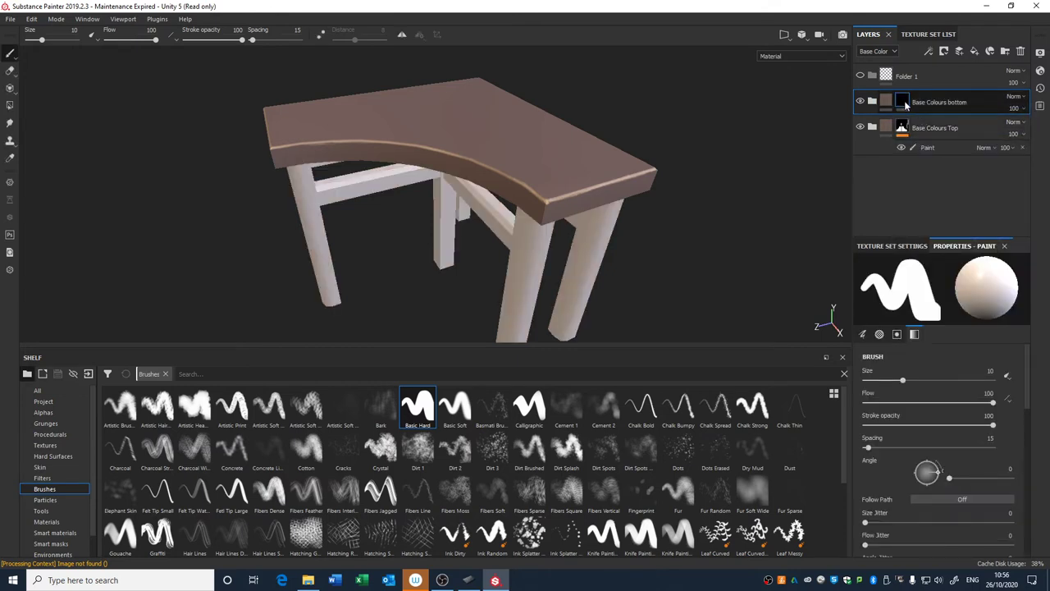
{"action": "right_click", "coordinate": [903, 105]}
{"action": "left_click", "coordinate": [924, 317]}
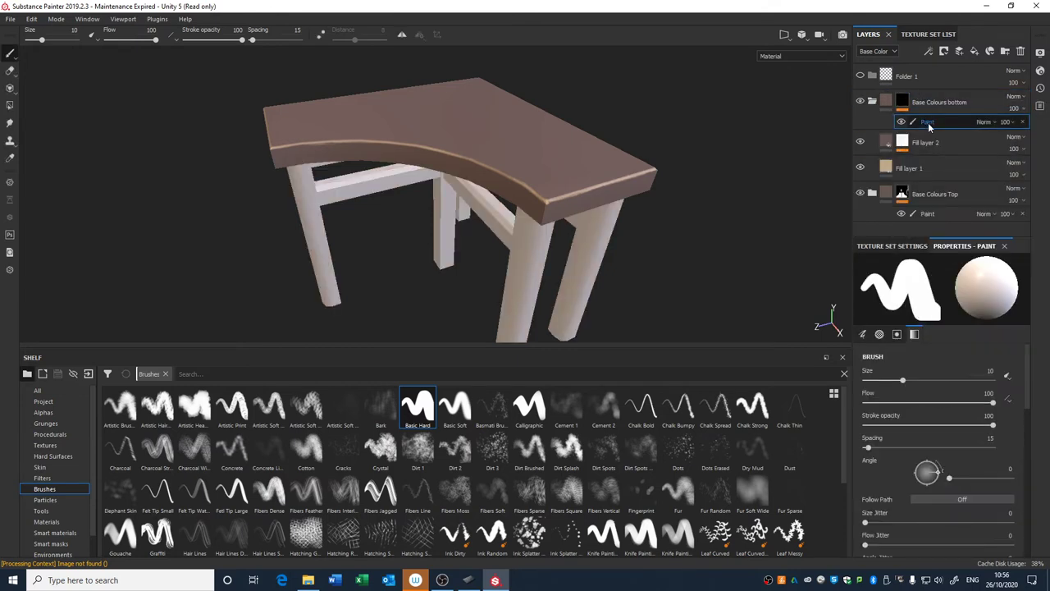
Fill all the table legs and cross rails in the Base Colours bottom mask with mesh-mode Polygon Fill.
{"action": "left_click", "coordinate": [10, 105]}
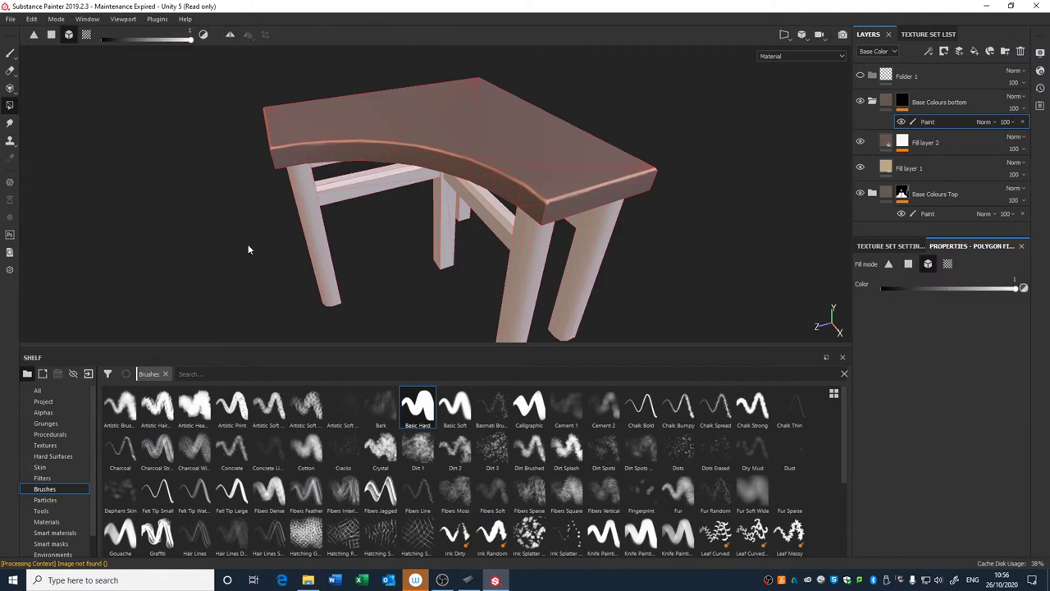
{"action": "left_click_drag", "start_coordinate": [247, 243], "coordinate": [494, 238], "text": "alt"}
{"action": "left_click", "coordinate": [579, 228]}
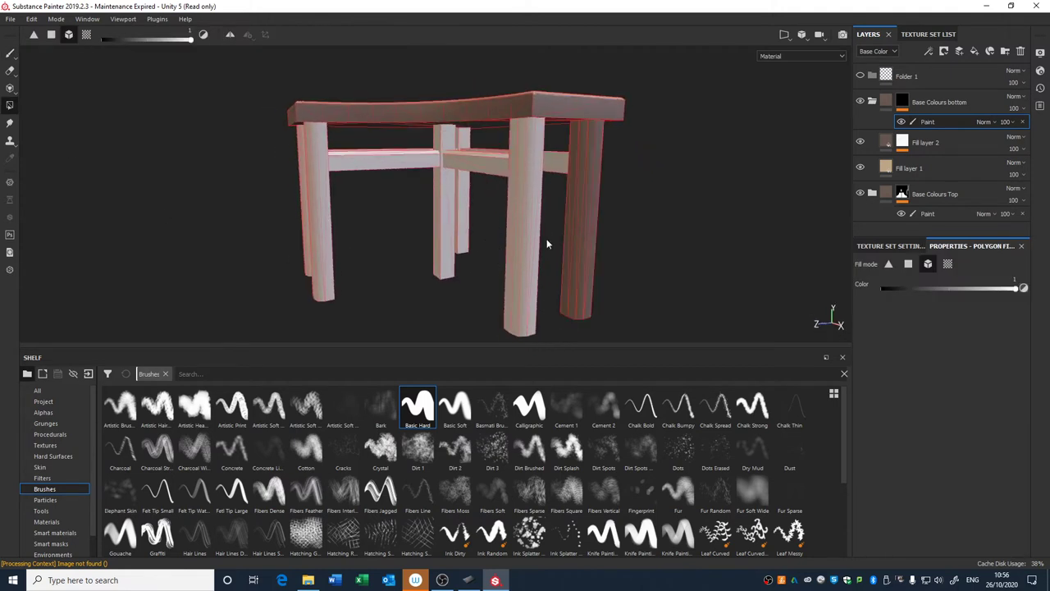
{"action": "left_click", "coordinate": [535, 250]}
{"action": "left_click", "coordinate": [553, 169]}
{"action": "left_click", "coordinate": [464, 141]}
{"action": "left_click", "coordinate": [450, 141]}
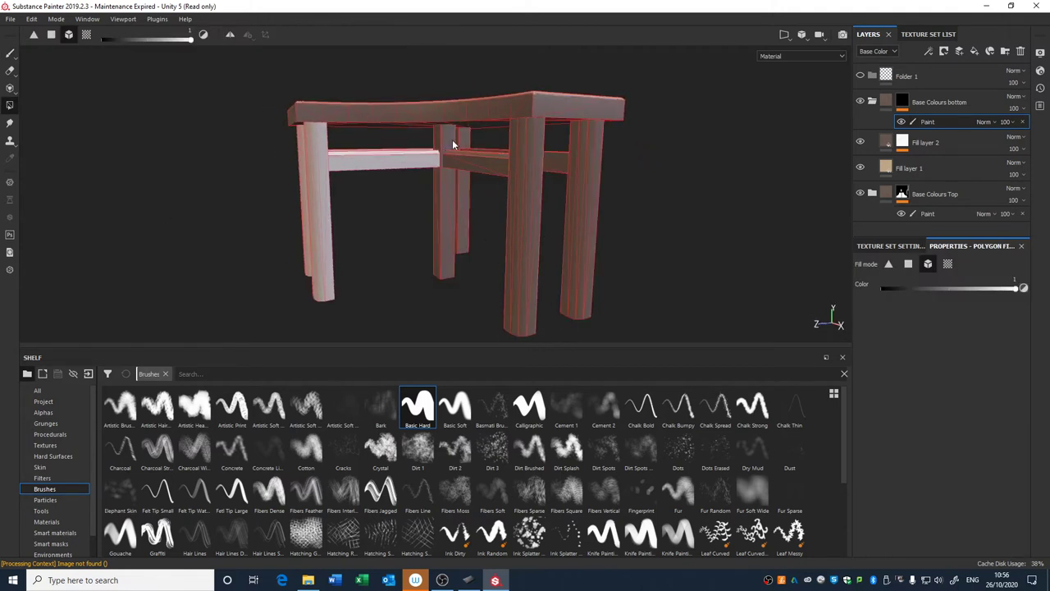
{"action": "left_click", "coordinate": [412, 150]}
{"action": "left_click_drag", "start_coordinate": [312, 197], "coordinate": [327, 238], "text": "alt"}
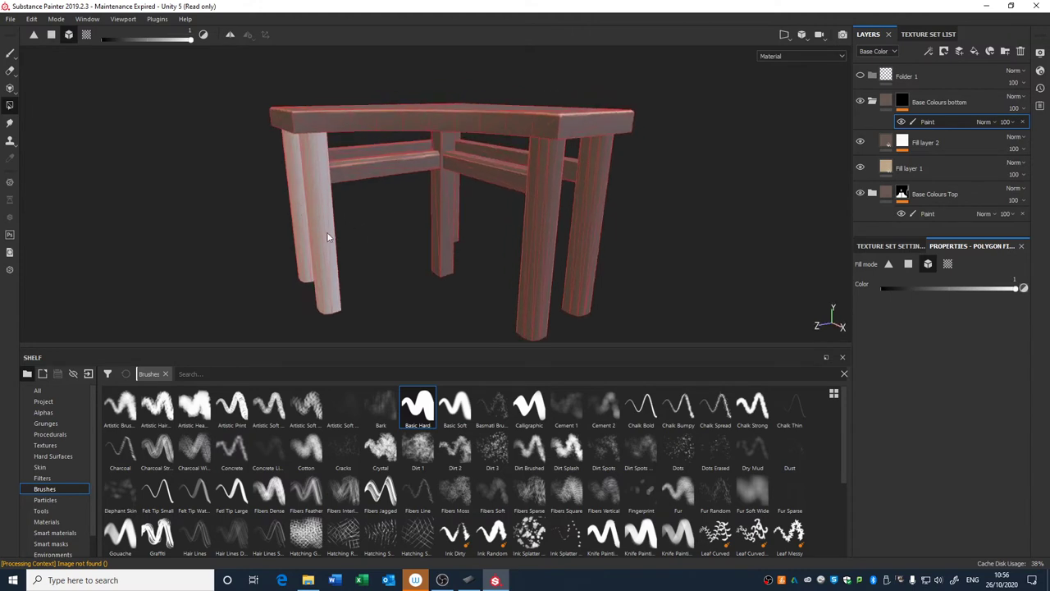
{"action": "left_click", "coordinate": [300, 236]}
{"action": "left_click", "coordinate": [321, 238]}
Return to the Paint tool, check the table without its wireframe and collapse the Base Colours bottom folder.
{"action": "left_click", "coordinate": [10, 53]}
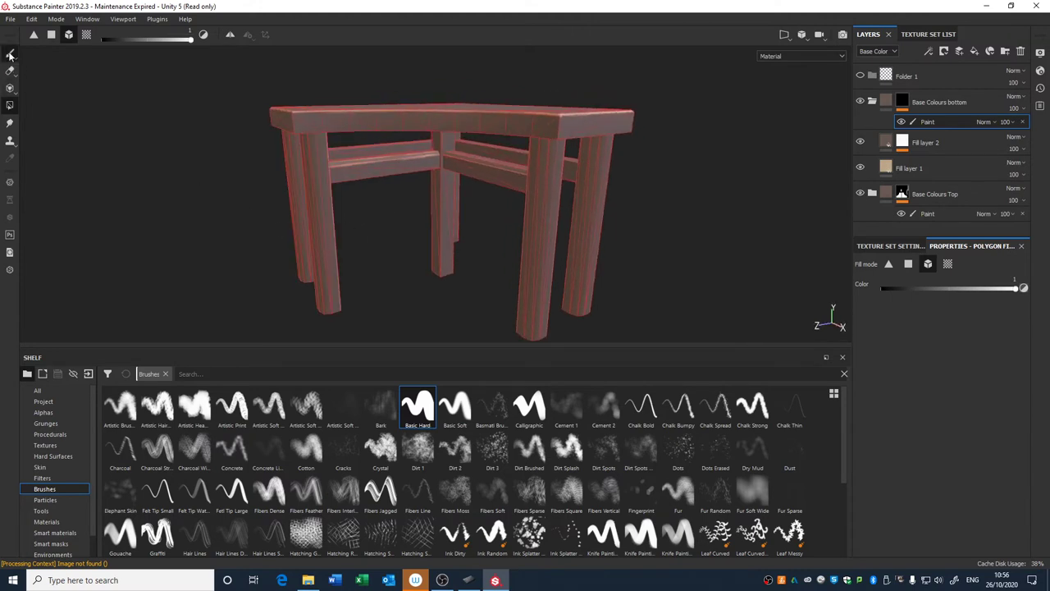
{"action": "left_click_drag", "start_coordinate": [550, 217], "coordinate": [632, 145], "text": "alt"}
{"action": "left_click", "coordinate": [873, 104]}
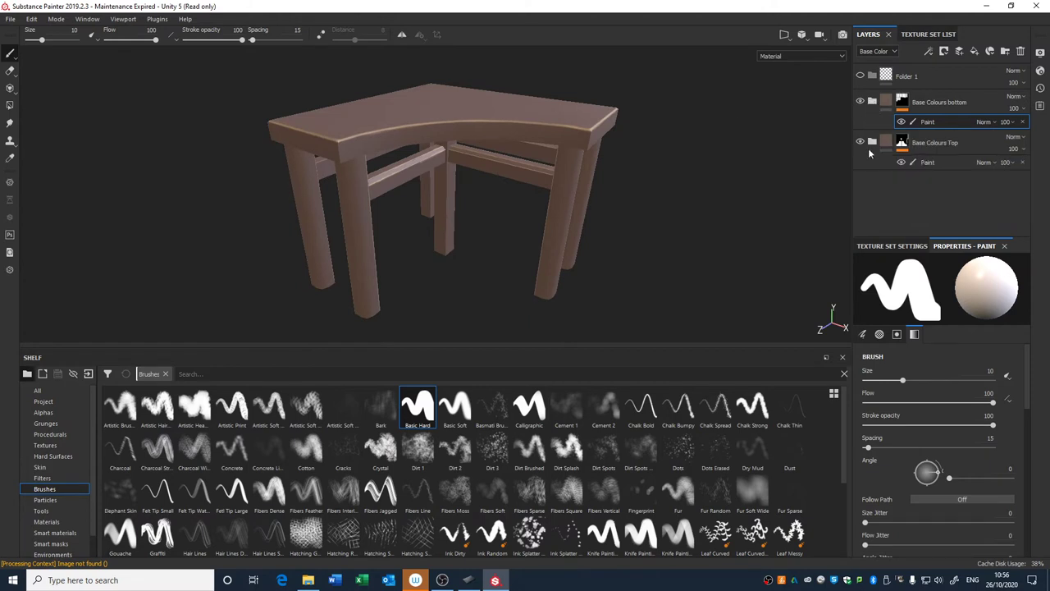
Toggle the visibility of the Base Colours Top and Base Colours bottom folders to compare what each mask covers.
{"action": "left_click", "coordinate": [860, 142]}
{"action": "left_click", "coordinate": [860, 142]}
{"action": "left_click", "coordinate": [860, 102]}
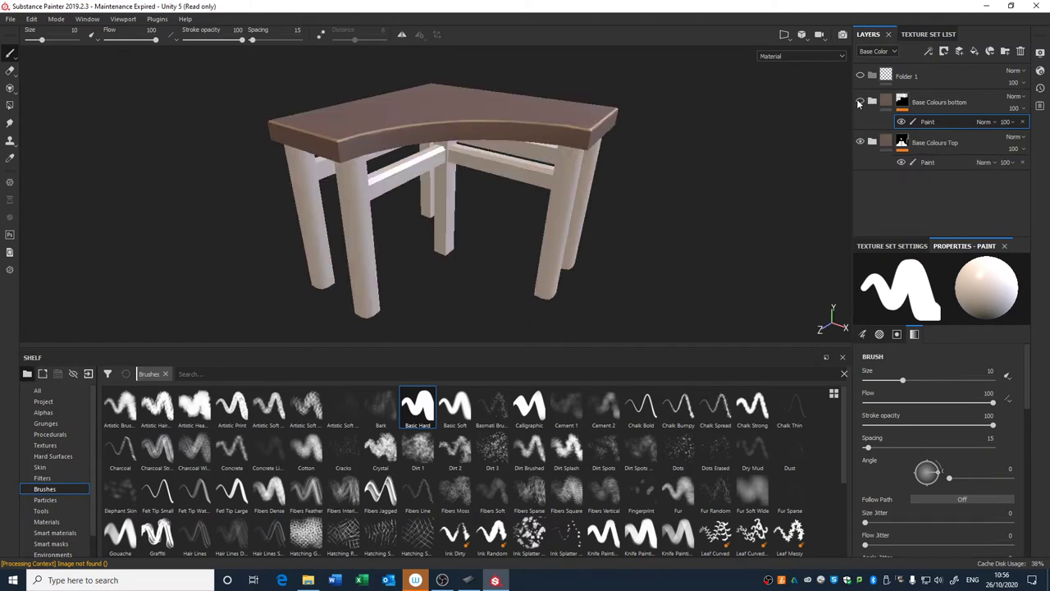
{"action": "left_click", "coordinate": [860, 101]}
Change the base colour of Fill layer 2 in the Base Colours bottom folder to a dark muted brown.
{"action": "left_click", "coordinate": [873, 104]}
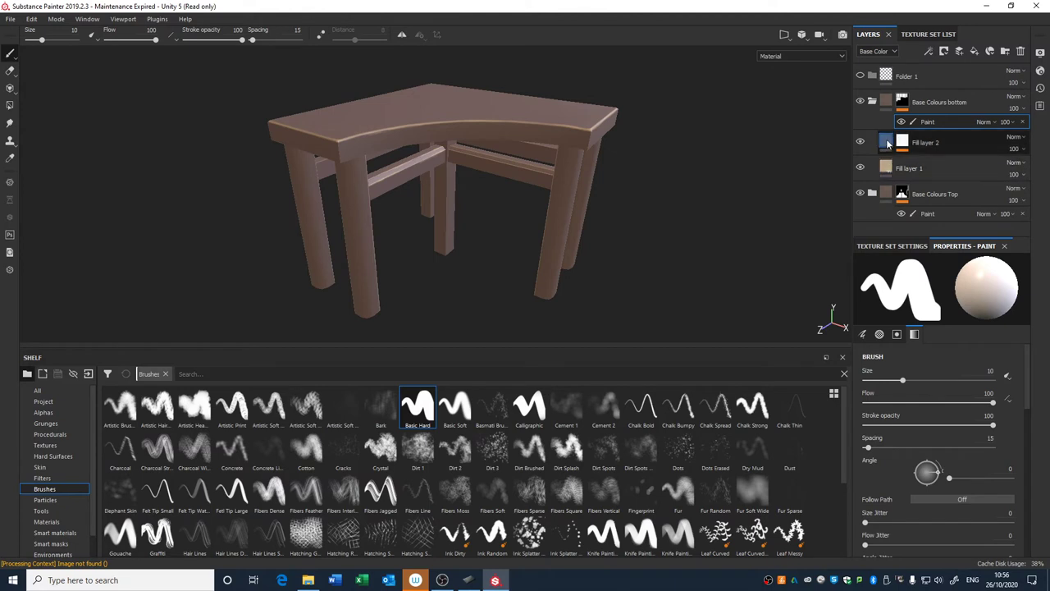
{"action": "left_click", "coordinate": [888, 144]}
{"action": "left_click", "coordinate": [919, 403]}
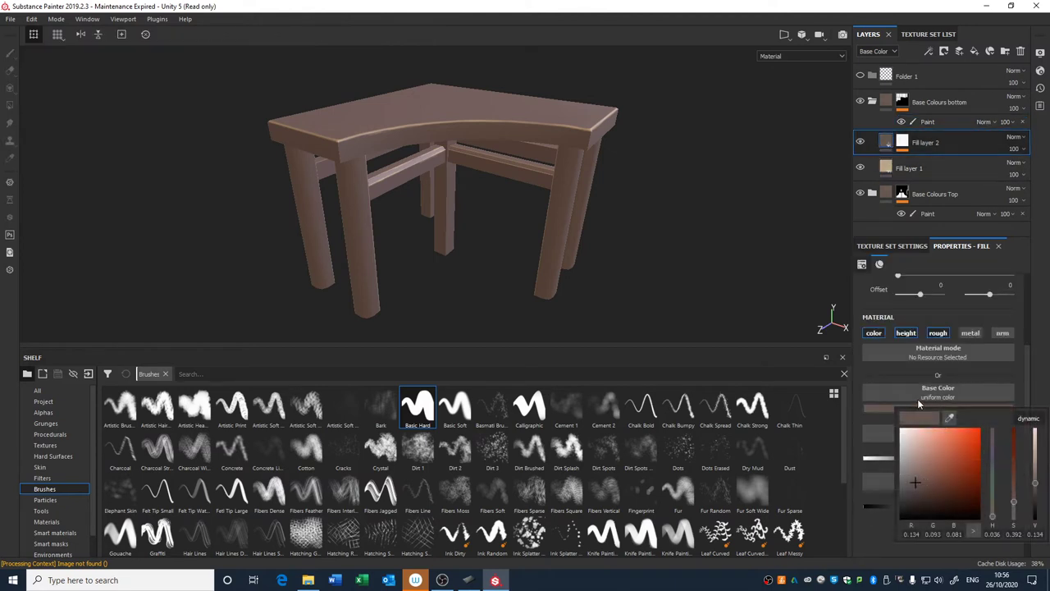
{"action": "left_click_drag", "start_coordinate": [990, 518], "coordinate": [986, 510]}
{"action": "left_click", "coordinate": [919, 484]}
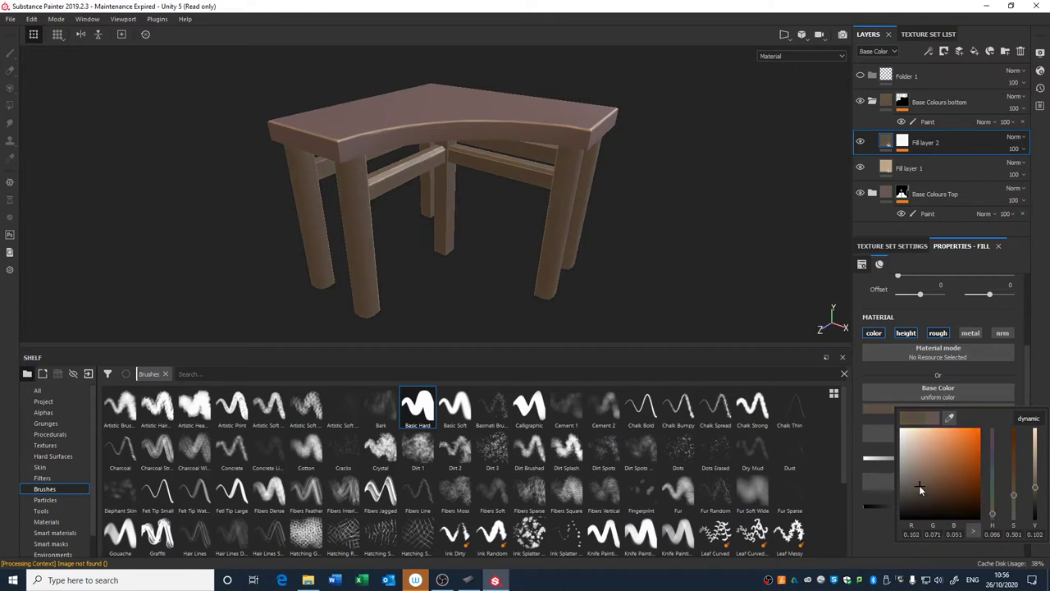
{"action": "left_click_drag", "start_coordinate": [920, 486], "coordinate": [915, 489]}
{"action": "left_click_drag", "start_coordinate": [688, 274], "coordinate": [750, 190], "text": "alt"}
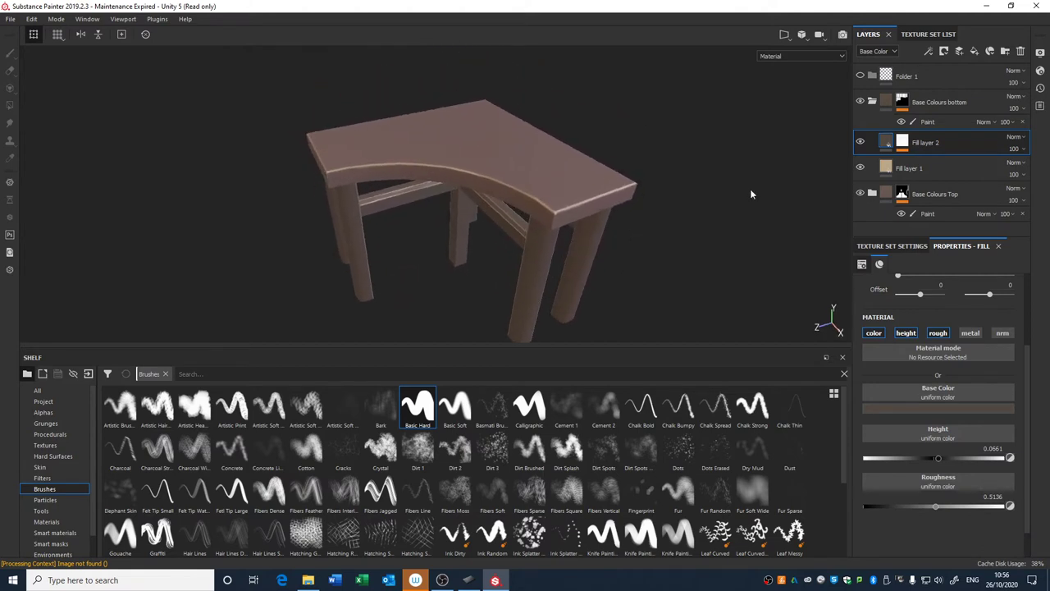
Try a dark grey base colour of about R 0.085, G 0.084, B 0.080 on Fill layer 2 in Base Colours Top.
{"action": "left_click", "coordinate": [872, 107]}
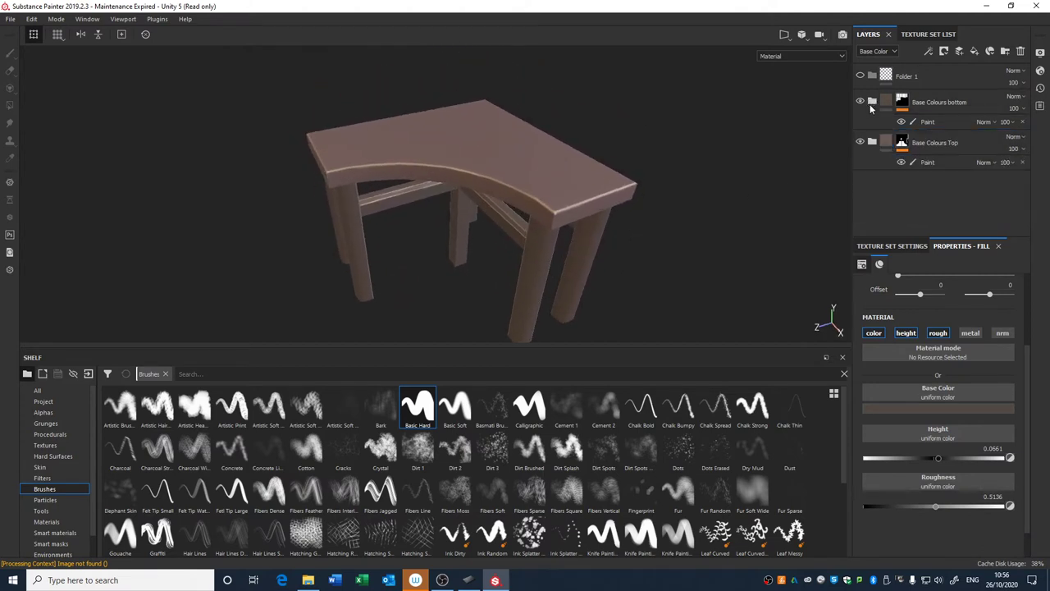
{"action": "left_click", "coordinate": [872, 142]}
{"action": "left_click", "coordinate": [889, 183]}
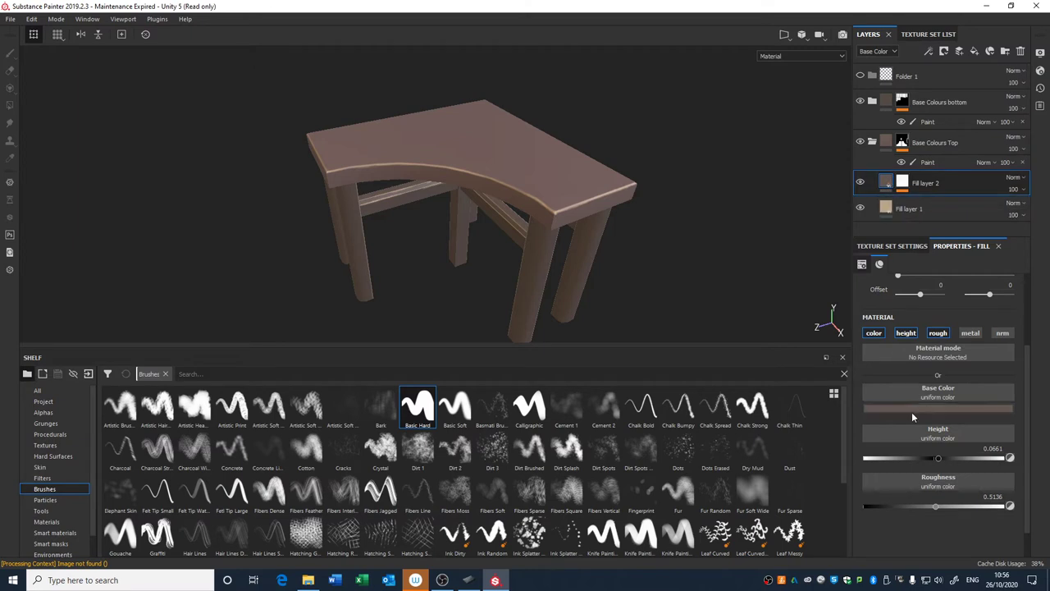
{"action": "left_click", "coordinate": [911, 409]}
{"action": "left_click_drag", "start_coordinate": [994, 513], "coordinate": [992, 511]}
{"action": "mouse_move", "coordinate": [933, 492]}
{"action": "left_mouse_down"}
{"action": "mouse_move", "coordinate": [913, 471]}
{"action": "mouse_move", "coordinate": [911, 495]}
{"action": "mouse_move", "coordinate": [904, 491]}
{"action": "left_mouse_up"}
{"action": "left_click_drag", "start_coordinate": [637, 223], "coordinate": [622, 216], "text": "alt"}
{"action": "mouse_move", "coordinate": [505, 226]}
{"action": "left_mouse_down", "text": "alt"}
{"action": "mouse_move", "coordinate": [508, 194]}
{"action": "mouse_move", "coordinate": [833, 141]}
{"action": "left_mouse_up", "text": "alt"}
{"action": "left_click", "coordinate": [873, 143]}
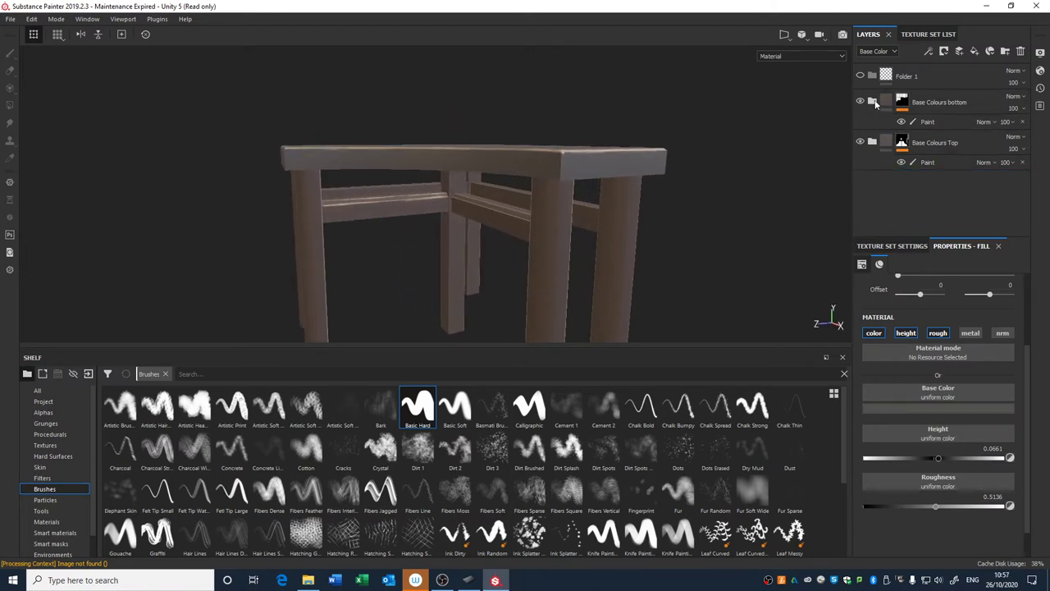
Examine the grey tabletop against the brown legs from several angles.
{"action": "left_click", "coordinate": [907, 105]}
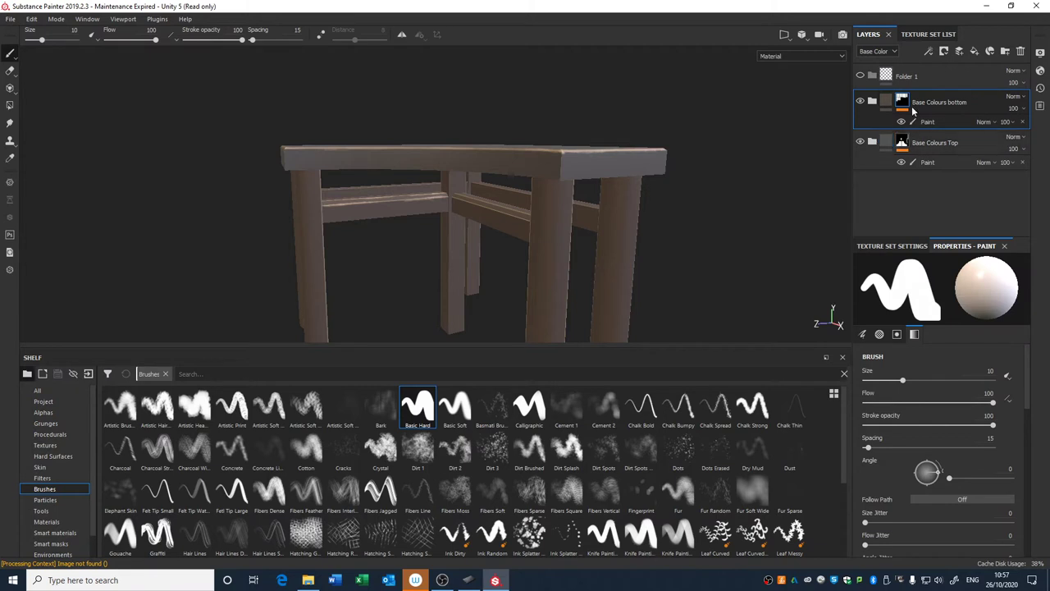
{"action": "right_click", "coordinate": [908, 103]}
{"action": "left_click", "coordinate": [883, 214]}
{"action": "left_click_drag", "start_coordinate": [644, 183], "coordinate": [616, 268], "text": "alt"}
{"action": "scroll", "coordinate": [615, 268], "scroll_direction": "down", "scroll_amount": 2}
{"action": "middle_click_drag", "start_coordinate": [634, 238], "coordinate": [639, 256], "text": "alt"}
{"action": "right_click_drag", "start_coordinate": [640, 257], "coordinate": [626, 335], "text": "alt"}
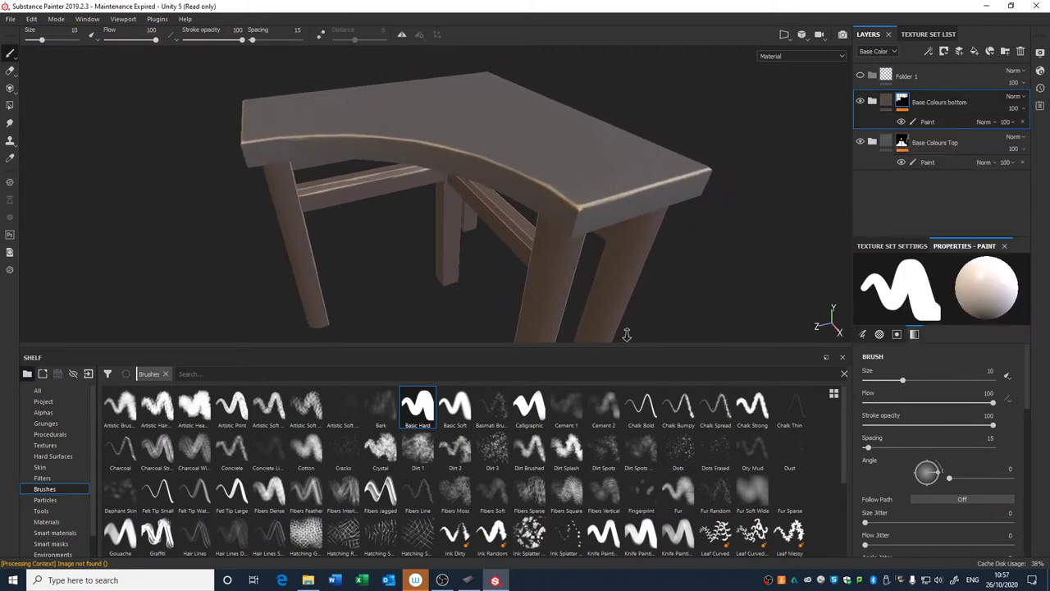
{"action": "left_click_drag", "start_coordinate": [661, 261], "coordinate": [657, 251], "text": "alt"}
{"action": "right_click_drag", "start_coordinate": [657, 251], "coordinate": [657, 117], "text": "alt"}
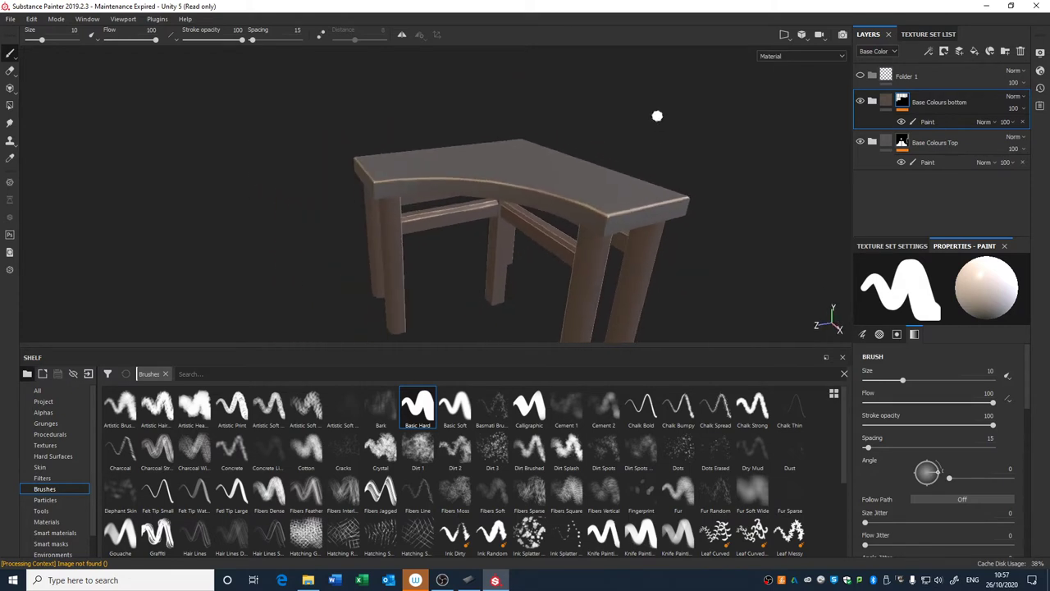
{"action": "left_click_drag", "start_coordinate": [658, 117], "coordinate": [668, 167], "text": "alt"}
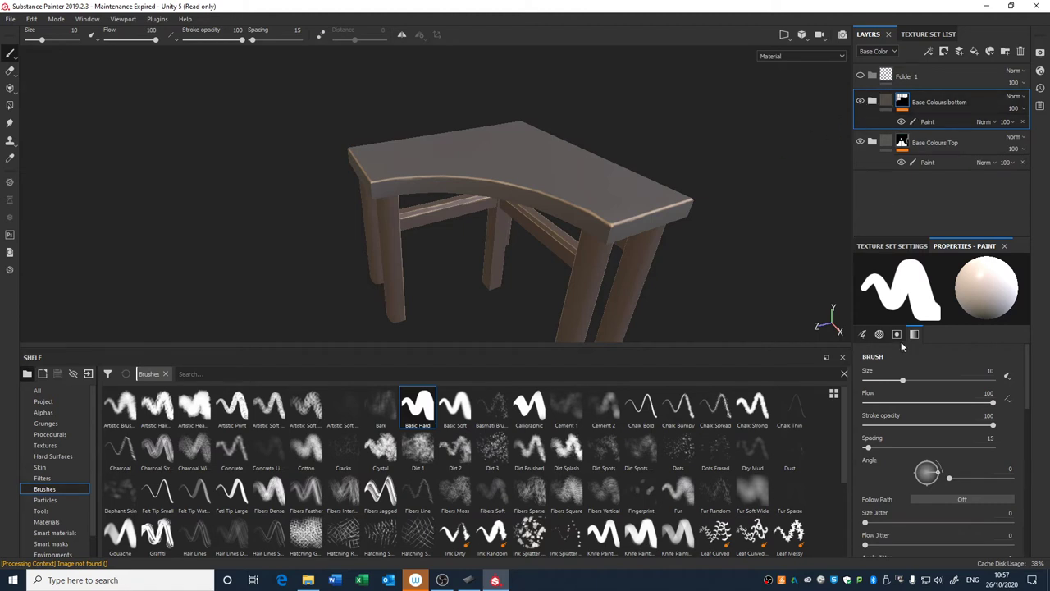
Try a dark brown base colour of R 0.073, G 0.055, B 0.045 on Fill layer 2 in Base Colours Top.
{"action": "left_click", "coordinate": [872, 142]}
{"action": "left_click", "coordinate": [888, 184]}
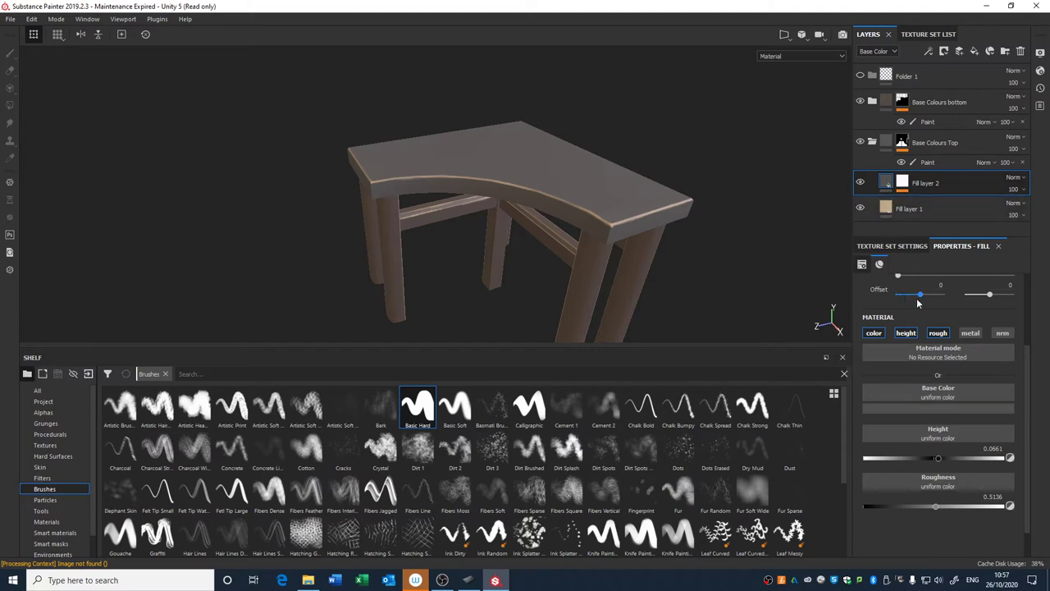
{"action": "scroll", "coordinate": [989, 395], "scroll_direction": "up", "scroll_amount": 1}
{"action": "left_click", "coordinate": [983, 411]}
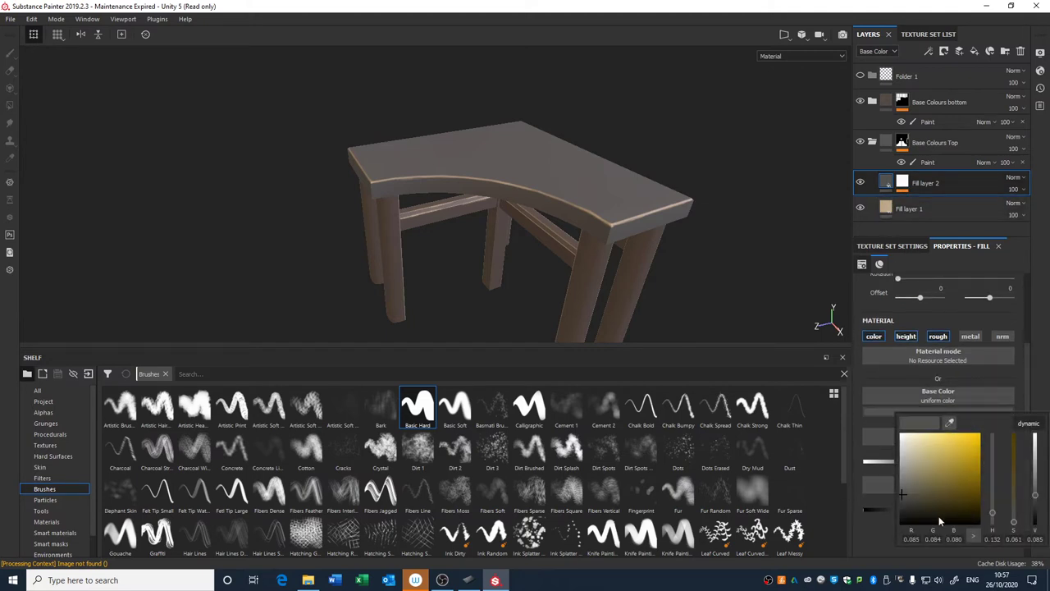
{"action": "mouse_move", "coordinate": [991, 511]}
{"action": "left_mouse_down"}
{"action": "mouse_move", "coordinate": [992, 500]}
{"action": "mouse_move", "coordinate": [992, 519]}
{"action": "left_mouse_up"}
{"action": "left_click", "coordinate": [934, 480]}
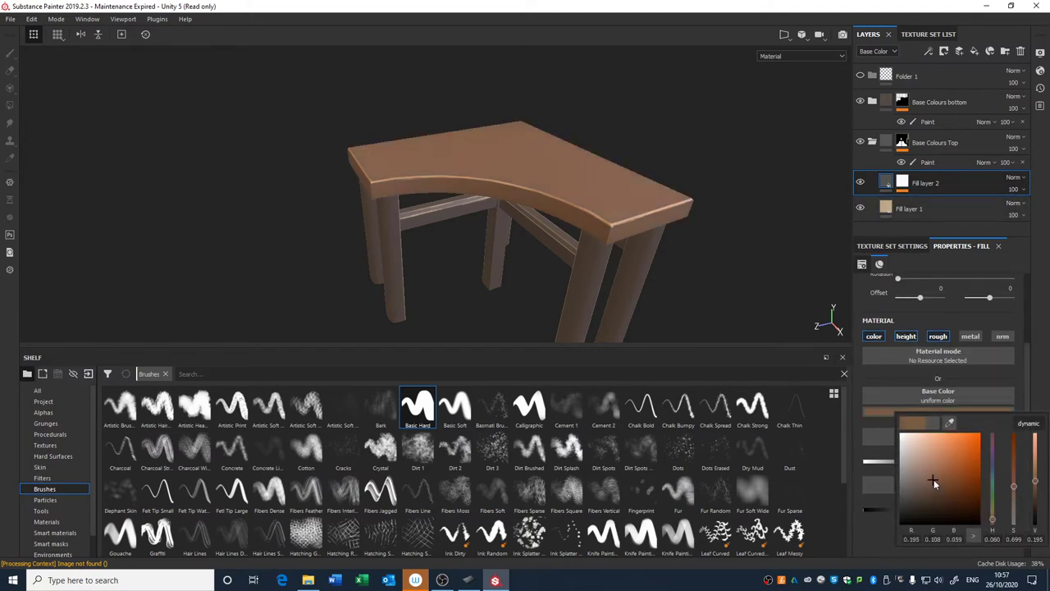
{"action": "left_click_drag", "start_coordinate": [934, 479], "coordinate": [916, 498]}
{"action": "mouse_move", "coordinate": [757, 240]}
{"action": "left_mouse_down", "text": "alt"}
{"action": "mouse_move", "coordinate": [741, 218]}
{"action": "mouse_move", "coordinate": [747, 211]}
{"action": "mouse_move", "coordinate": [743, 235]}
{"action": "left_mouse_up", "text": "alt"}
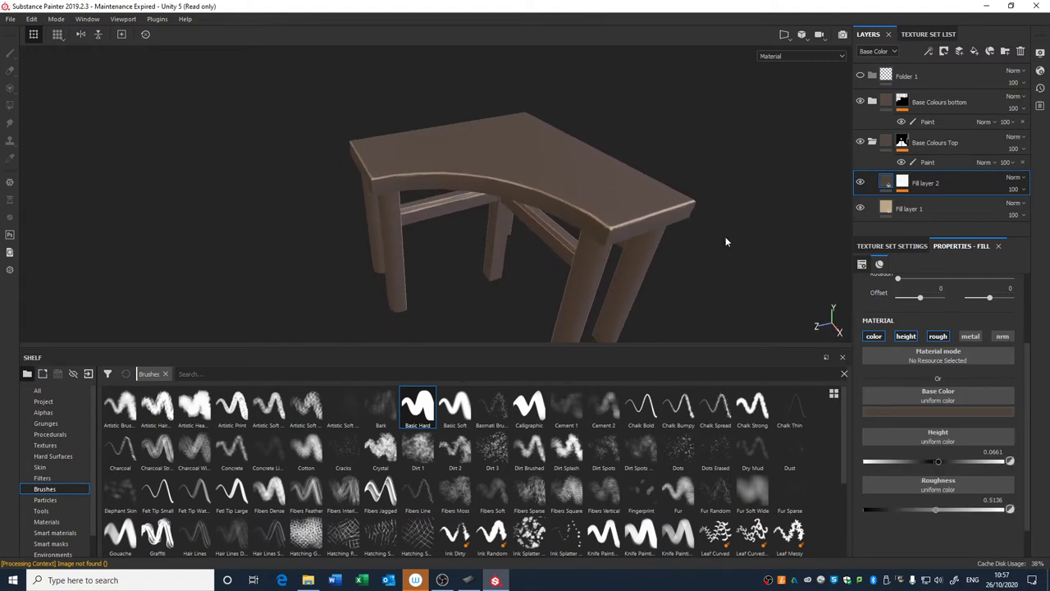
Set Fill layer 2 in Base Colours Top to a light pinkish brown base colour and collapse the folder.
{"action": "left_click", "coordinate": [891, 412]}
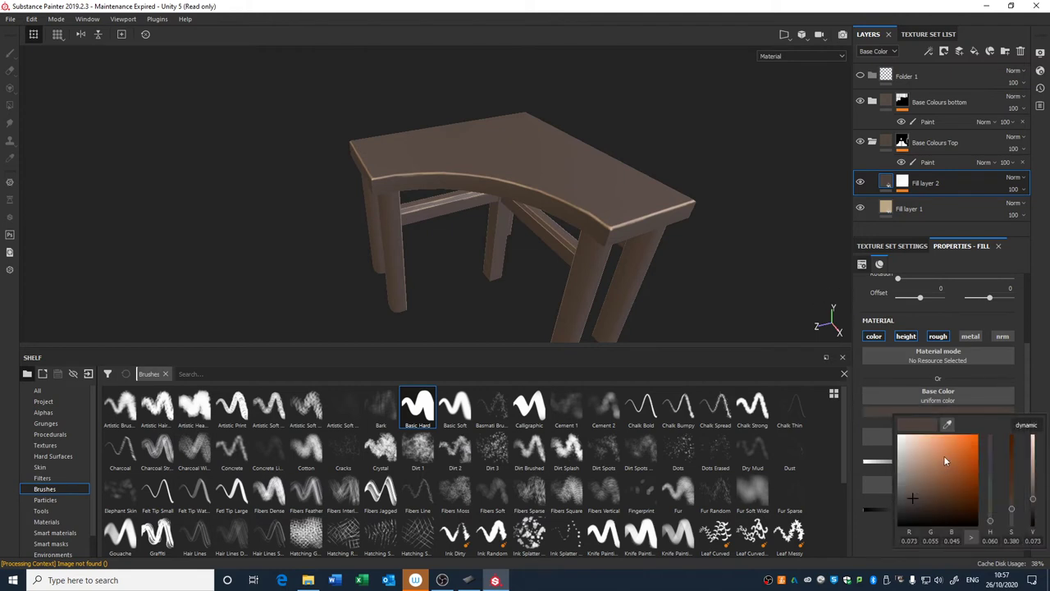
{"action": "left_click", "coordinate": [933, 453]}
{"action": "left_click", "coordinate": [911, 468]}
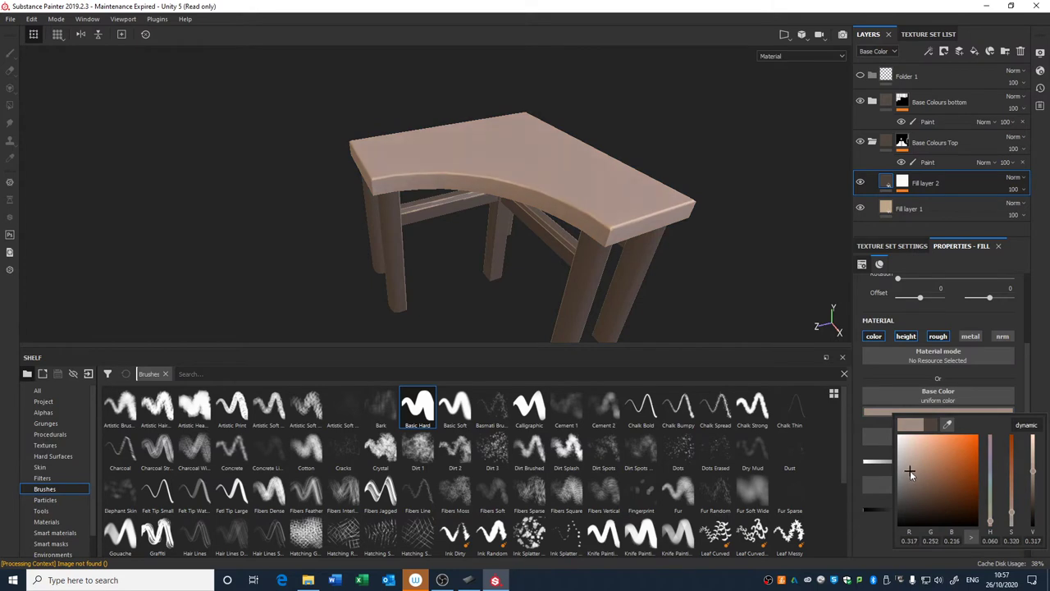
{"action": "left_click_drag", "start_coordinate": [910, 471], "coordinate": [910, 477]}
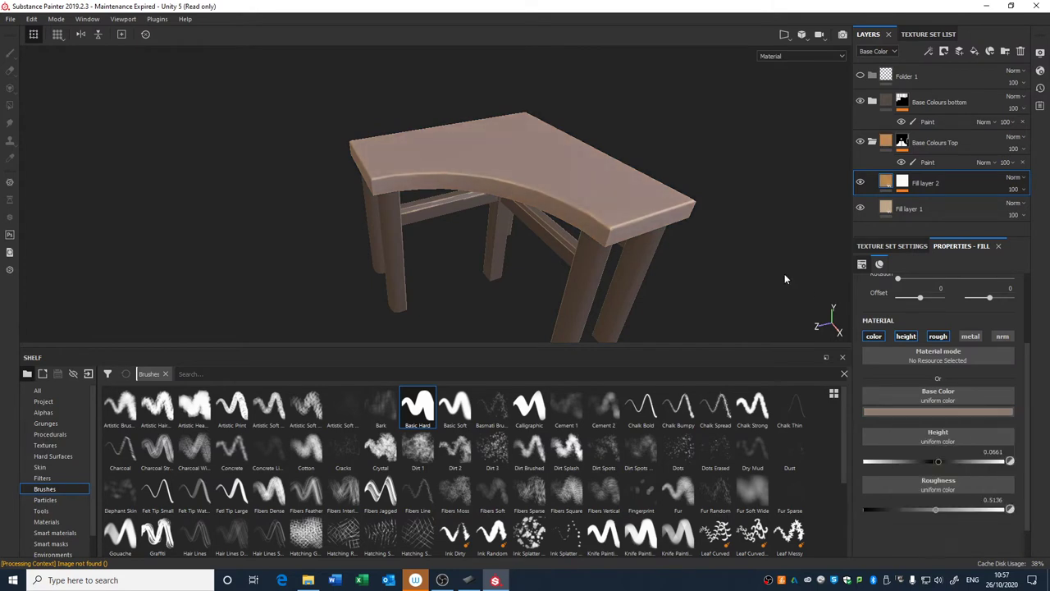
{"action": "left_click", "coordinate": [871, 141]}
Delete the paint effects from the Base Colours bottom and Base Colours Top masks.
{"action": "right_click", "coordinate": [902, 99]}
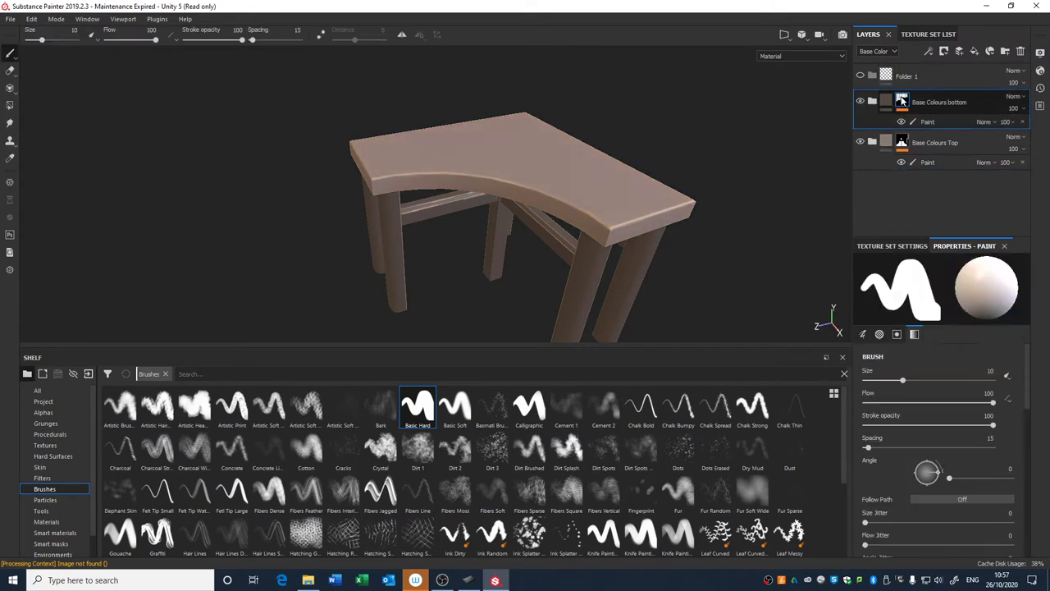
{"action": "left_click", "coordinate": [841, 153]}
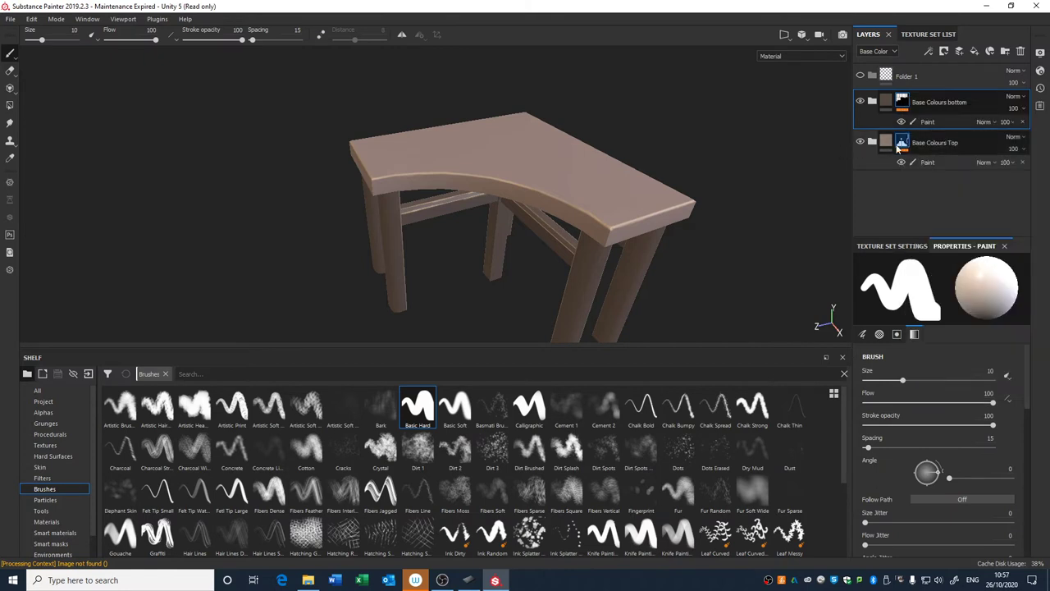
{"action": "left_click", "coordinate": [1023, 123]}
{"action": "left_click", "coordinate": [1023, 150]}
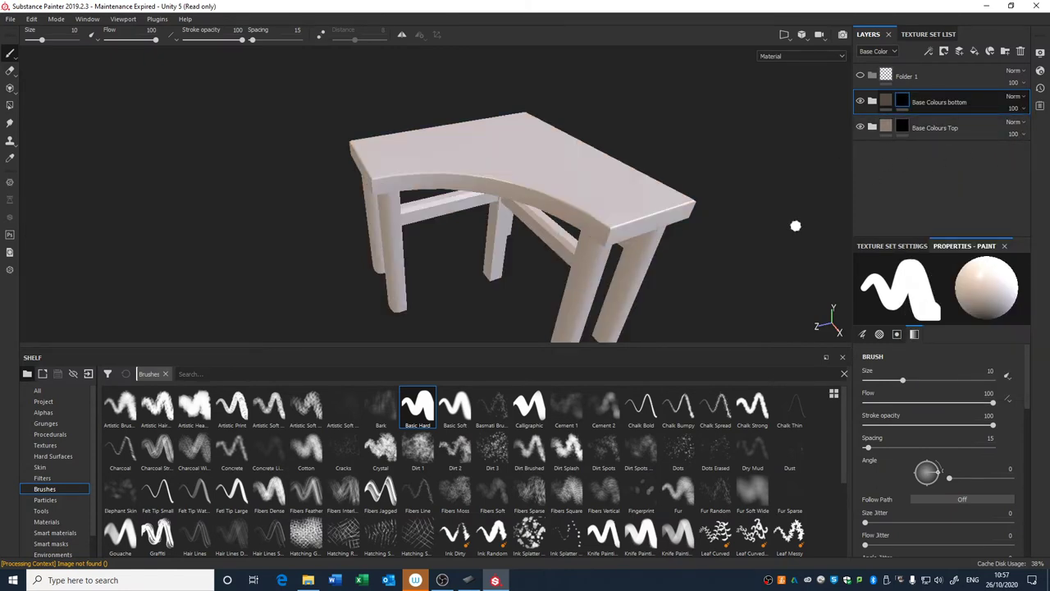
{"action": "left_click_drag", "start_coordinate": [797, 228], "coordinate": [779, 238], "text": "alt"}
Give the Base Colours Top folder a fresh black mask with a paint effect.
{"action": "left_click", "coordinate": [887, 127]}
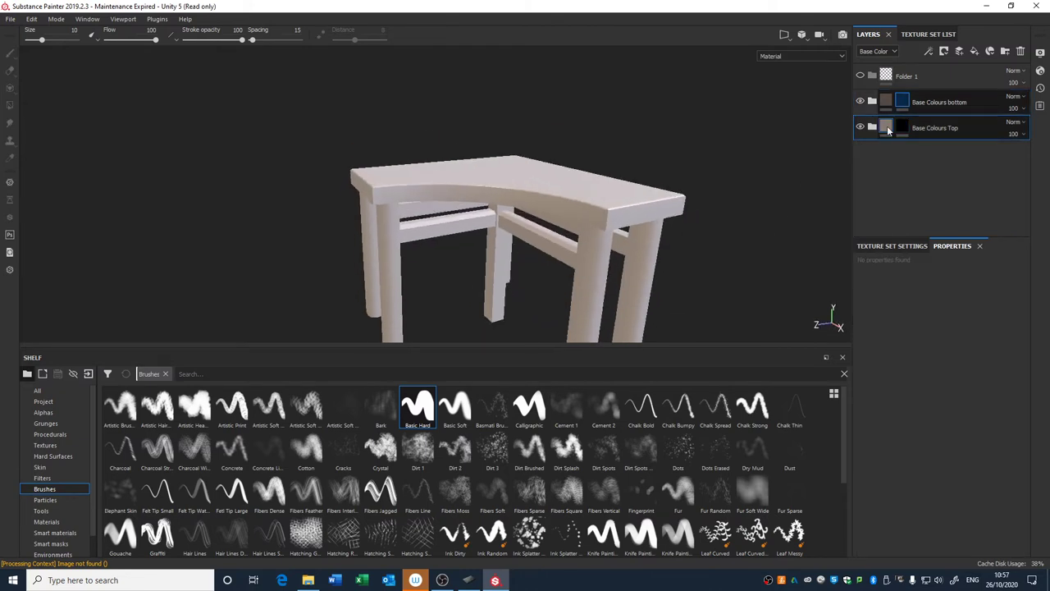
{"action": "right_click", "coordinate": [886, 126]}
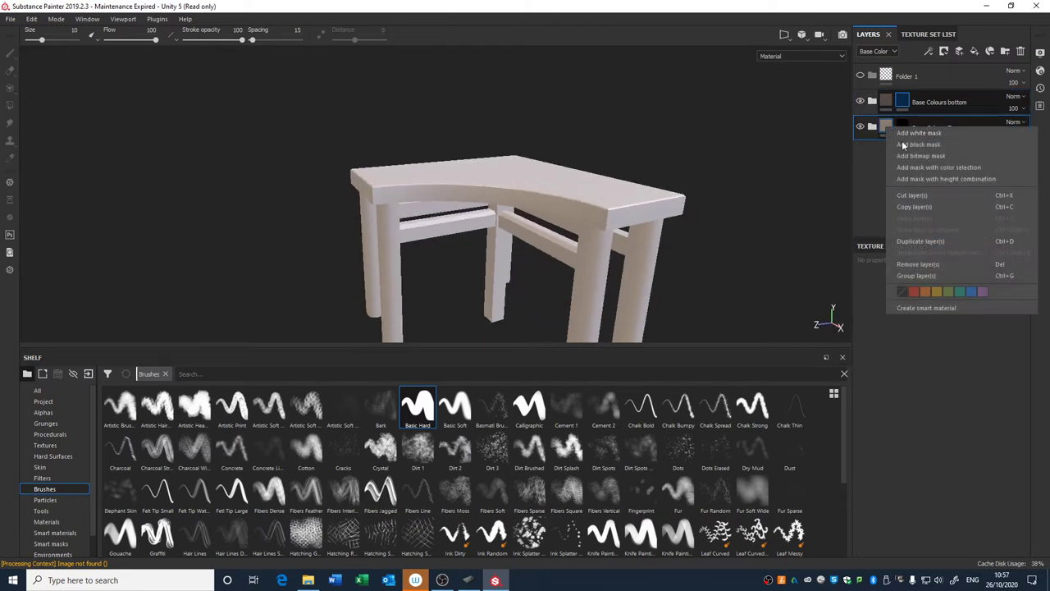
{"action": "left_click", "coordinate": [905, 144]}
{"action": "right_click", "coordinate": [905, 126]}
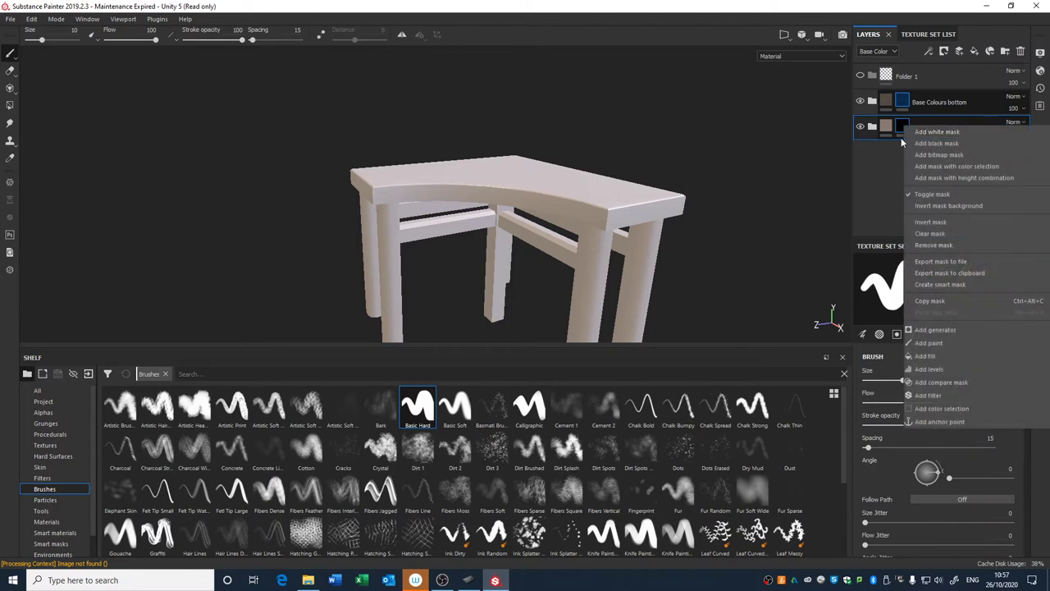
{"action": "left_click", "coordinate": [938, 345]}
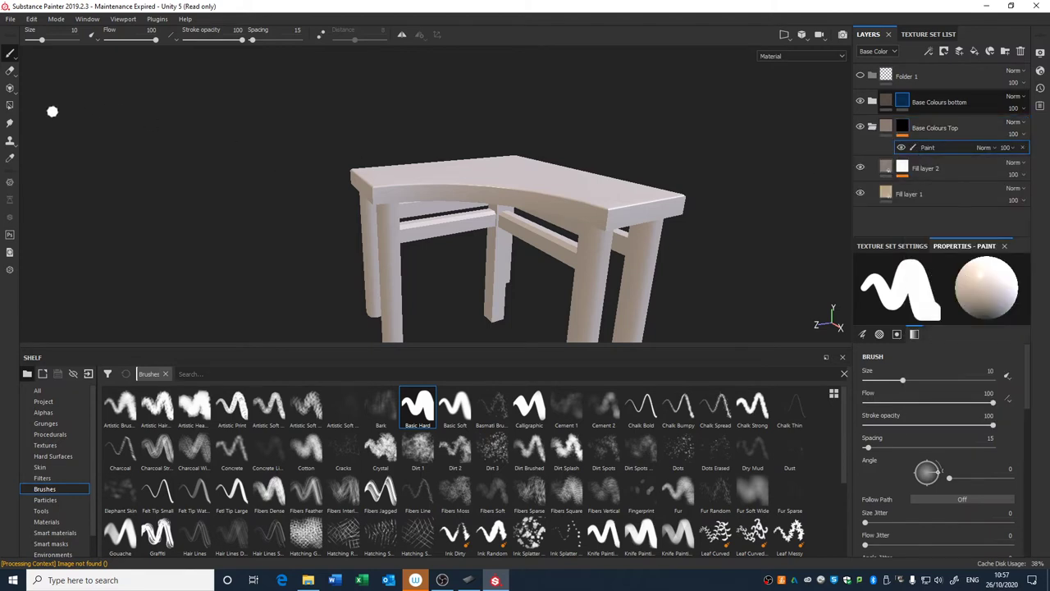
Fill the inner corner leg in the Base Colours Top mask using quad-mode Polygon Fill, correcting stray faces with fill colour 0.
{"action": "left_click", "coordinate": [10, 107]}
{"action": "left_click_drag", "start_coordinate": [518, 209], "coordinate": [479, 224], "text": "alt"}
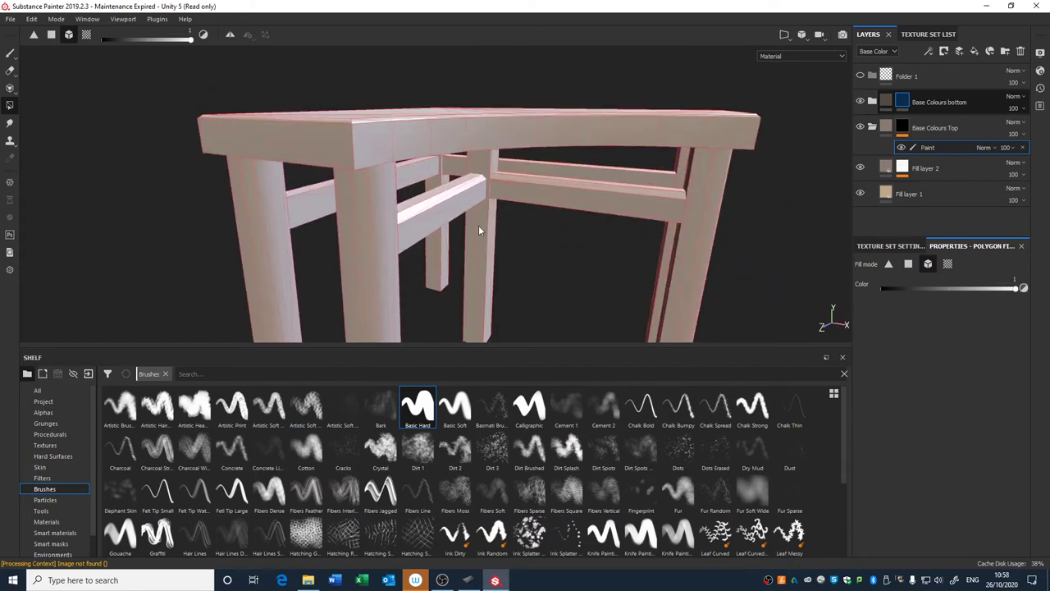
{"action": "left_click", "coordinate": [908, 263]}
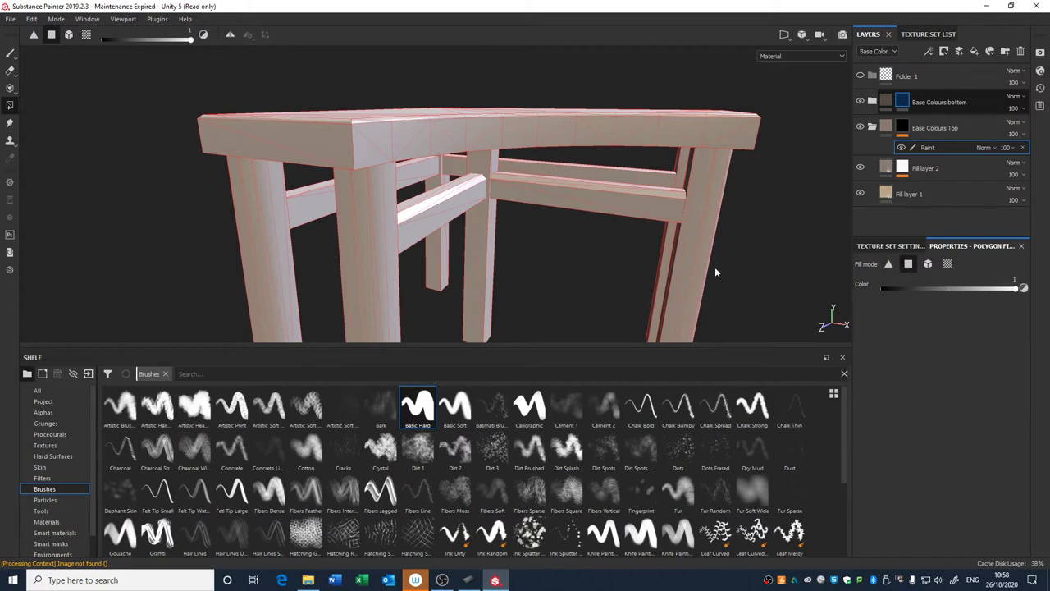
{"action": "left_click_drag", "start_coordinate": [714, 272], "coordinate": [472, 258], "text": "alt"}
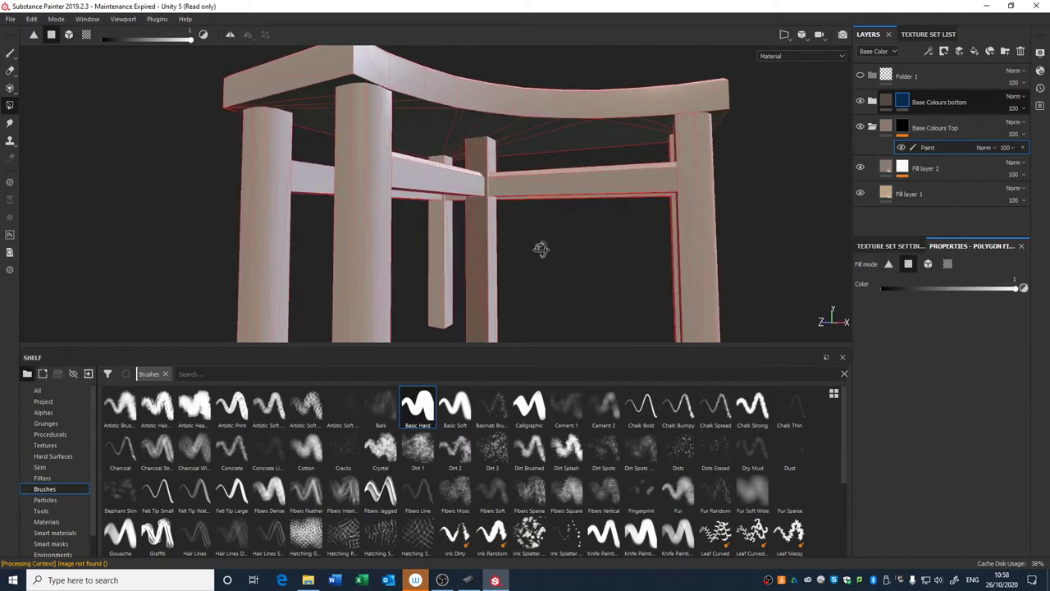
{"action": "left_click_drag", "start_coordinate": [540, 248], "coordinate": [575, 212], "text": "alt"}
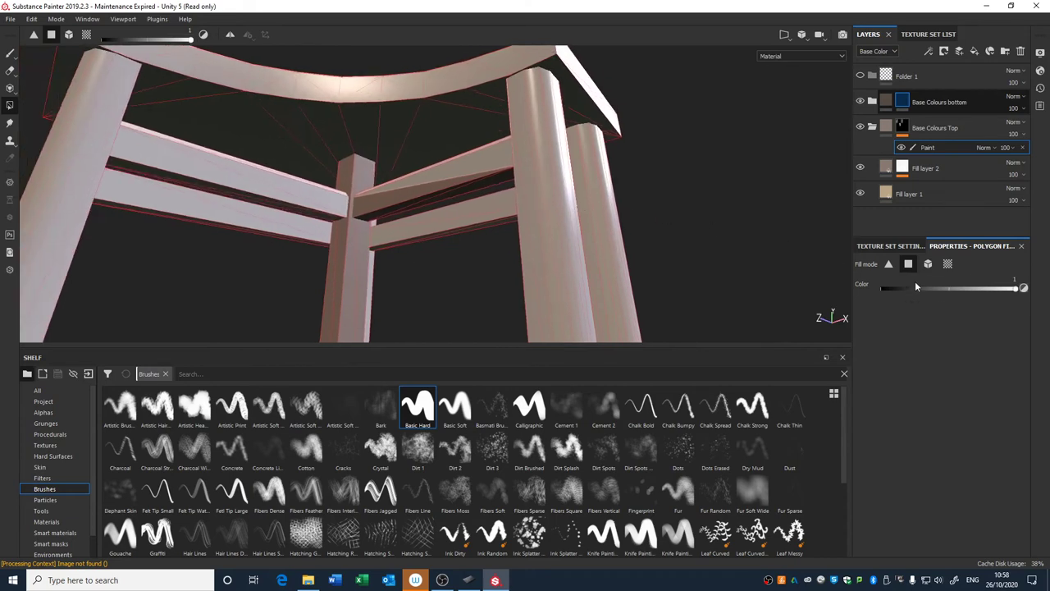
{"action": "left_click", "coordinate": [391, 197]}
{"action": "left_click_drag", "start_coordinate": [391, 197], "coordinate": [768, 37], "text": "alt"}
{"action": "left_click", "coordinate": [400, 154]}
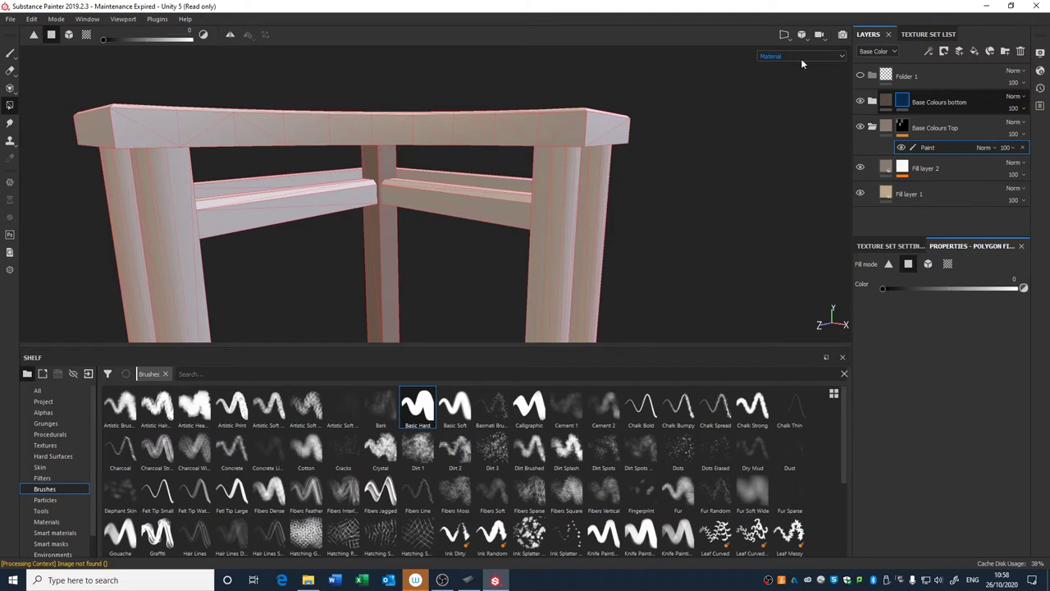
Display only the Mask channel in the viewport and check the filled leg faces from several sides.
{"action": "left_click", "coordinate": [803, 56]}
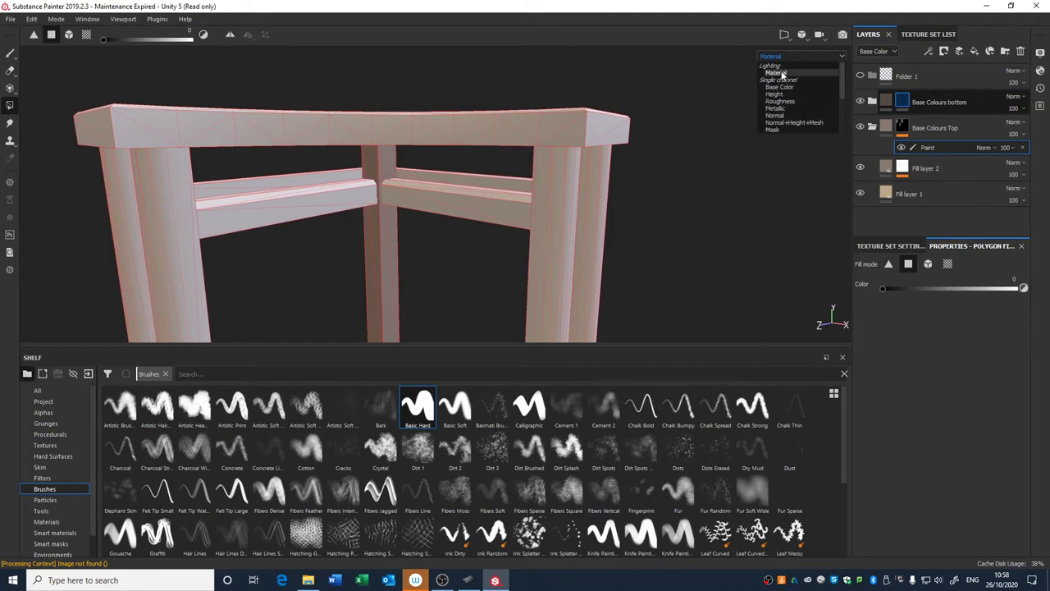
{"action": "left_click", "coordinate": [780, 72]}
{"action": "left_click_drag", "start_coordinate": [720, 117], "coordinate": [733, 94], "text": "alt"}
{"action": "left_click", "coordinate": [784, 57]}
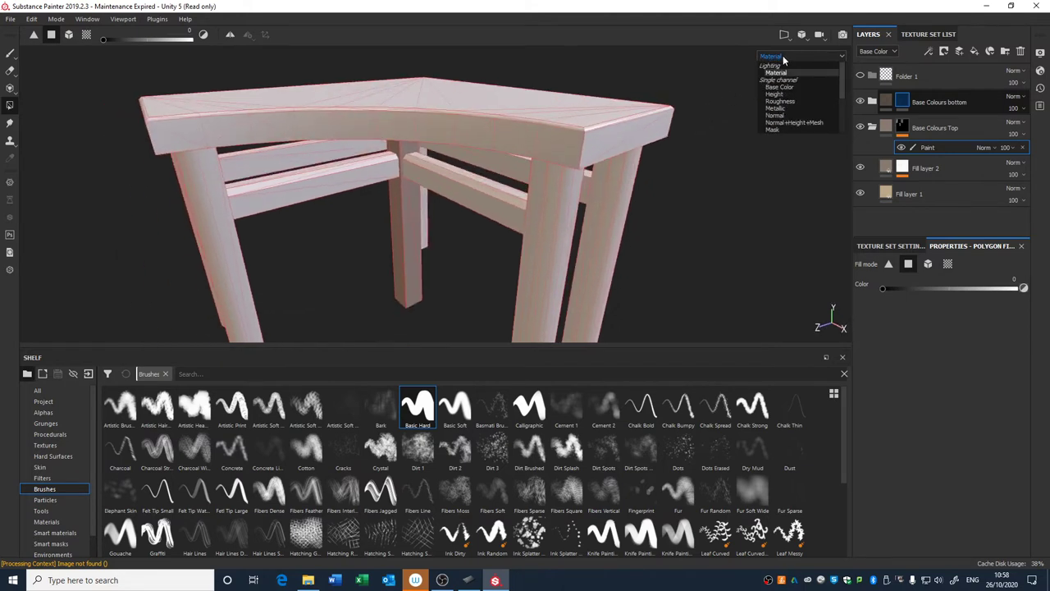
{"action": "left_click", "coordinate": [776, 129]}
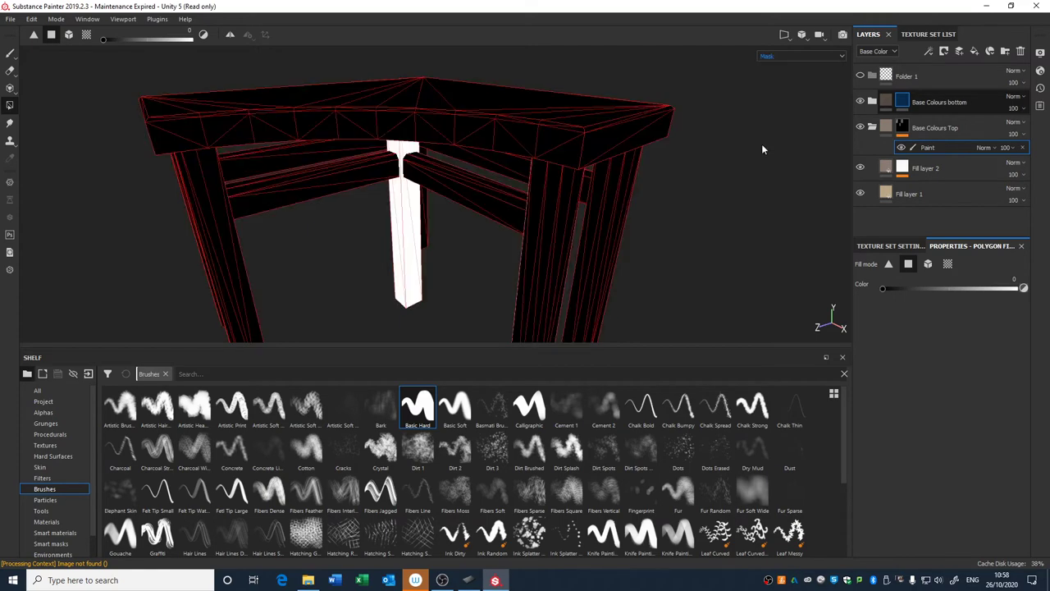
{"action": "left_click_drag", "start_coordinate": [762, 144], "coordinate": [558, 218], "text": "alt"}
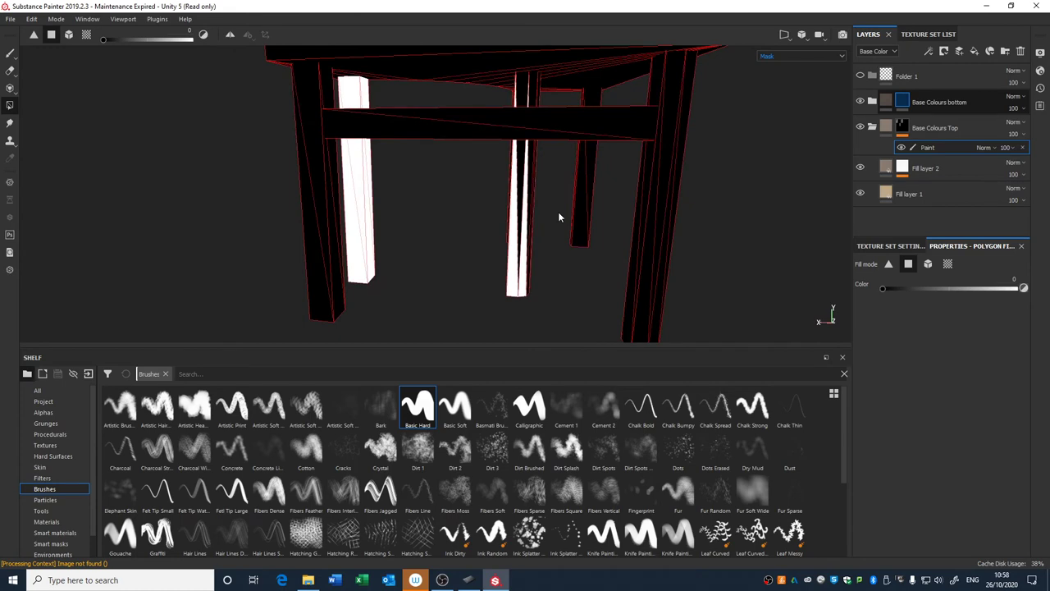
Cycle the viewport through the individual channels, finishing back on the Mask channel.
{"action": "key", "text": "c"}
{"action": "key", "text": "c"}
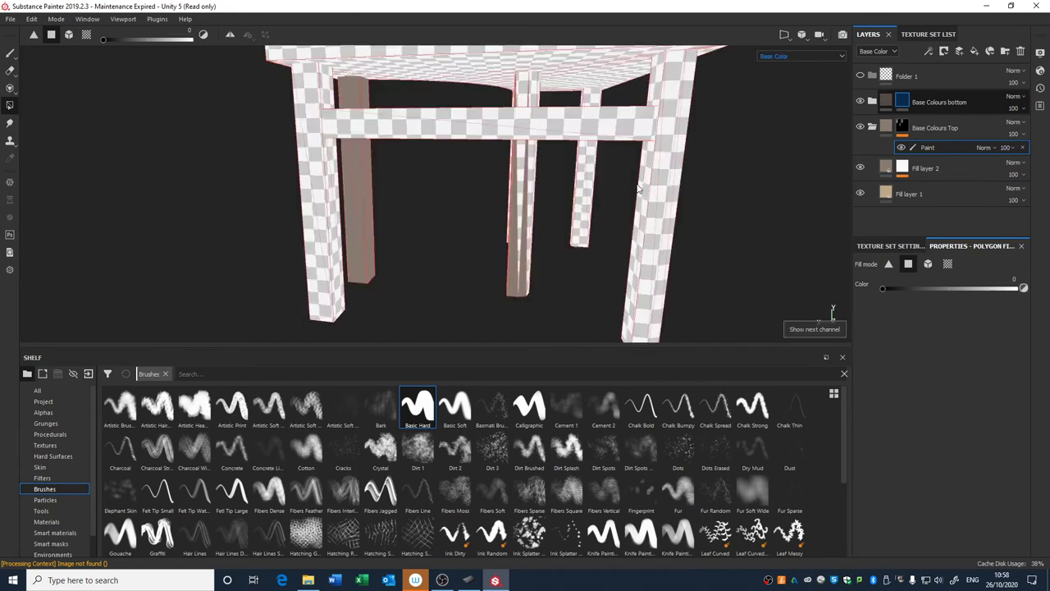
{"action": "key", "text": "c"}
{"action": "key", "text": "c"}
{"action": "key", "text": "c"}
{"action": "key", "text": "c"}
{"action": "key", "text": "c"}
{"action": "key", "text": "c"}
{"action": "key", "text": "c"}
{"action": "key", "text": "c"}
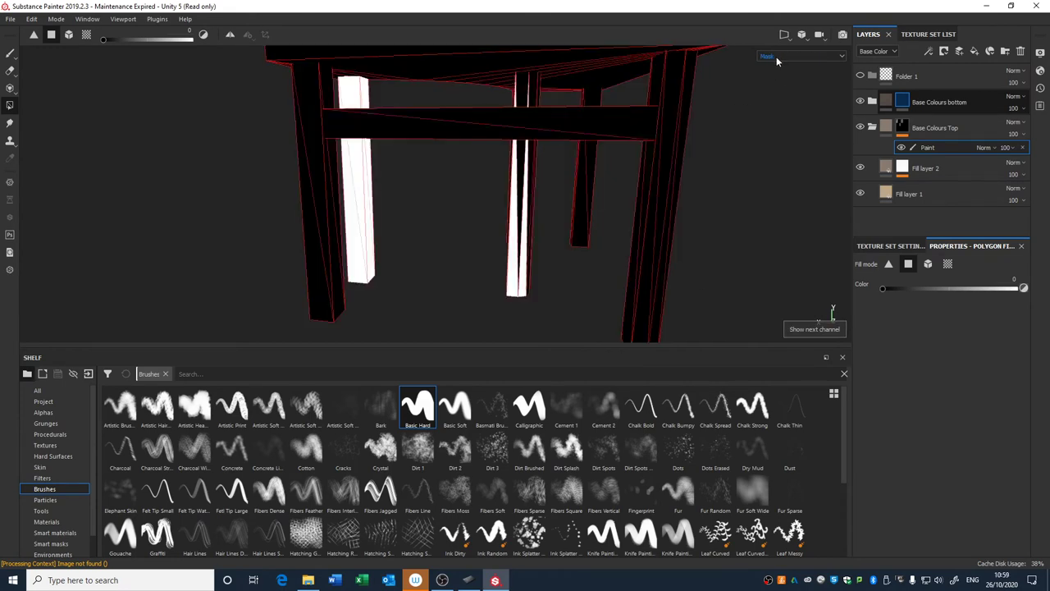
{"action": "key", "text": "c"}
{"action": "key", "text": "c"}
{"action": "key", "text": "c"}
{"action": "key", "text": "c"}
{"action": "key", "text": "c"}
{"action": "key", "text": "c"}
{"action": "key", "text": "c"}
{"action": "key", "text": "c"}
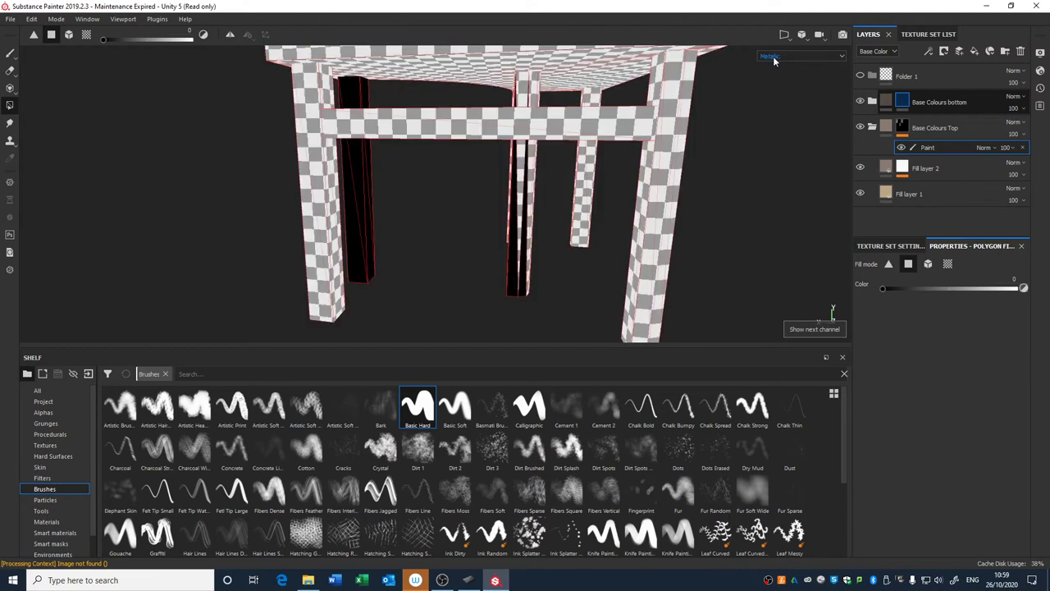
{"action": "left_click", "coordinate": [778, 62]}
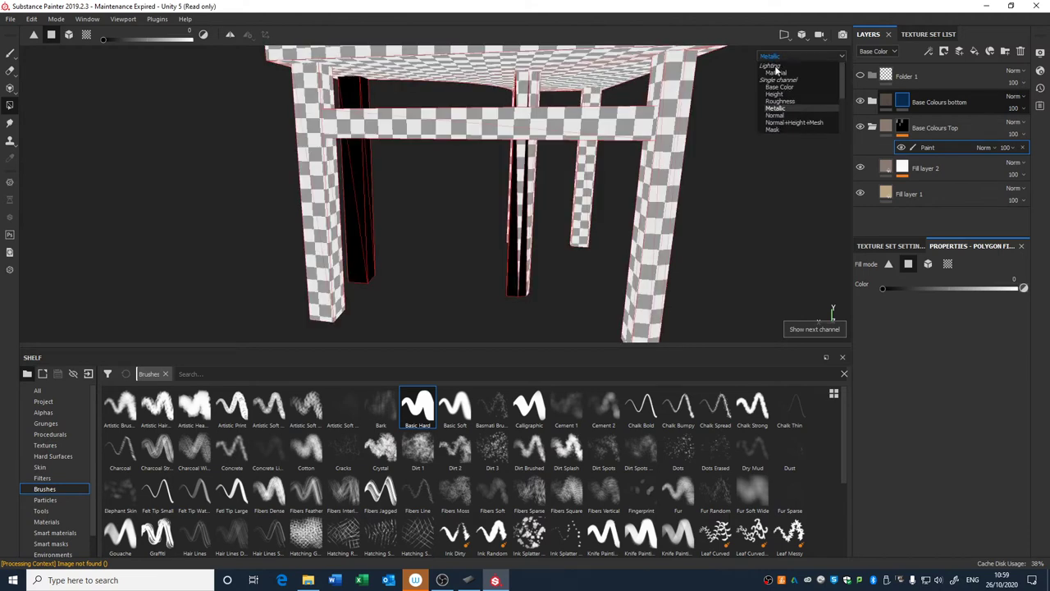
{"action": "left_click", "coordinate": [780, 130]}
Clear the wrongly filled faces of the second leg in the Base Colours Top mask using quad-mode Polygon Fill with colour 0.
{"action": "left_click_drag", "start_coordinate": [725, 223], "coordinate": [694, 235], "text": "alt"}
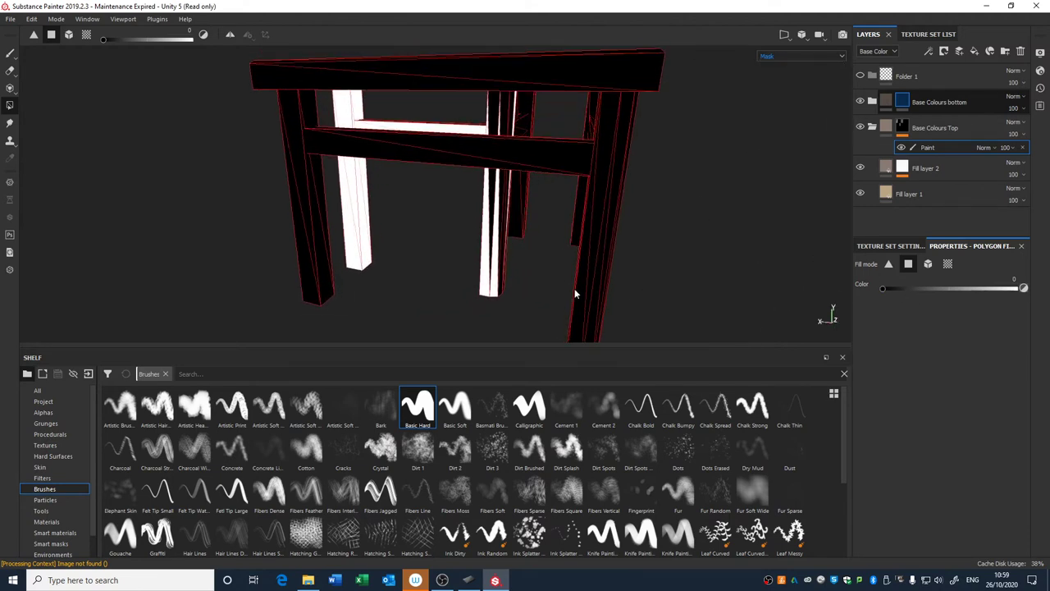
{"action": "left_click", "coordinate": [492, 298]}
{"action": "left_click", "coordinate": [494, 294]}
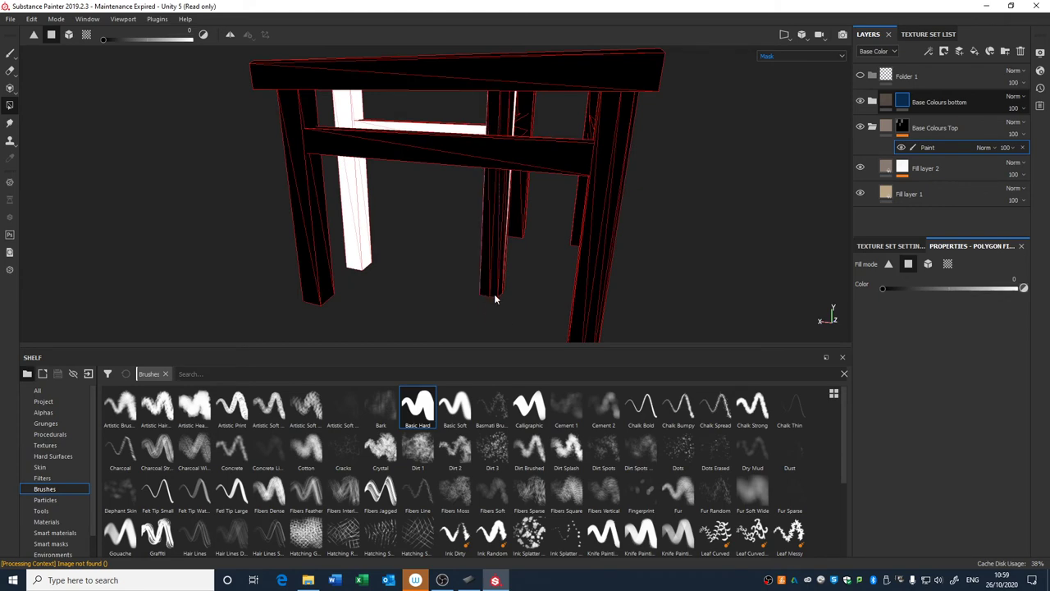
{"action": "left_click_drag", "start_coordinate": [494, 294], "coordinate": [480, 241], "text": "alt"}
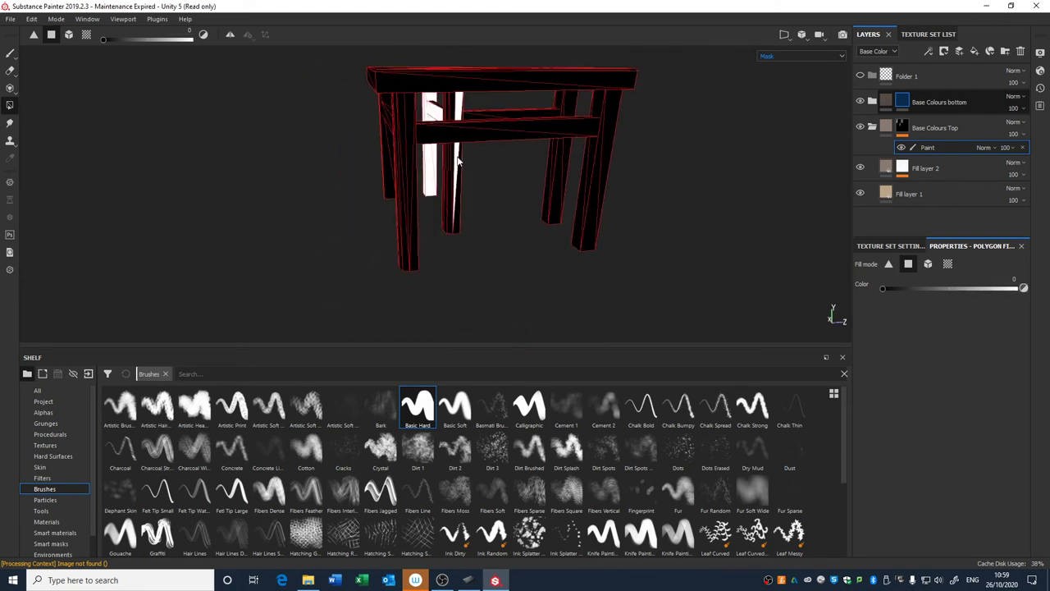
{"action": "left_click_drag", "start_coordinate": [471, 171], "coordinate": [452, 240], "text": "alt"}
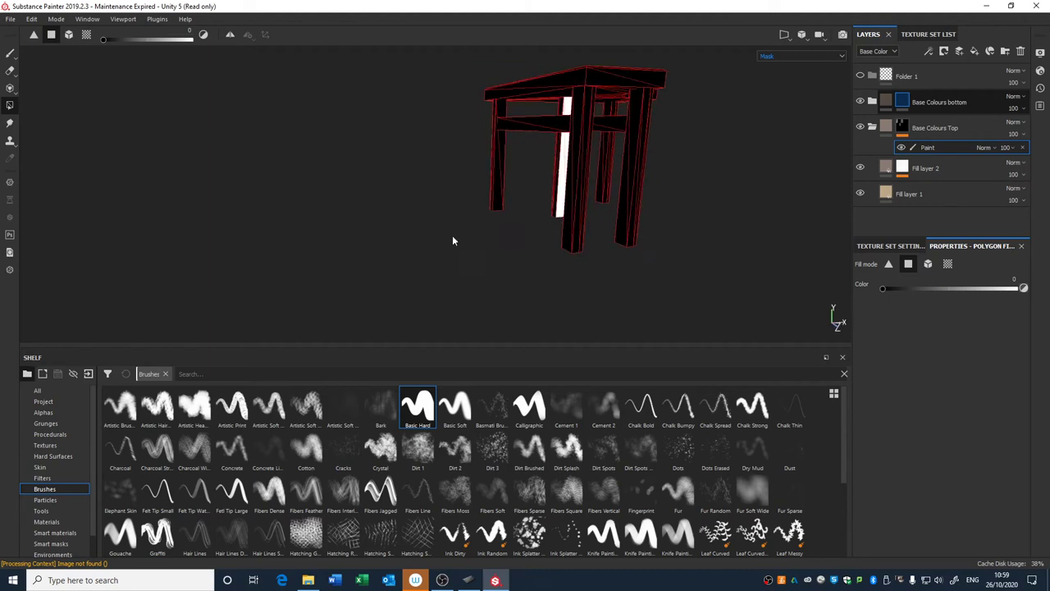
Fill the side faces of the inner corner legs with colour 1 in quad mode, clearing the stray face on a neighbouring leg with colour 0.
{"action": "left_click_drag", "start_coordinate": [674, 246], "coordinate": [595, 238], "text": "alt"}
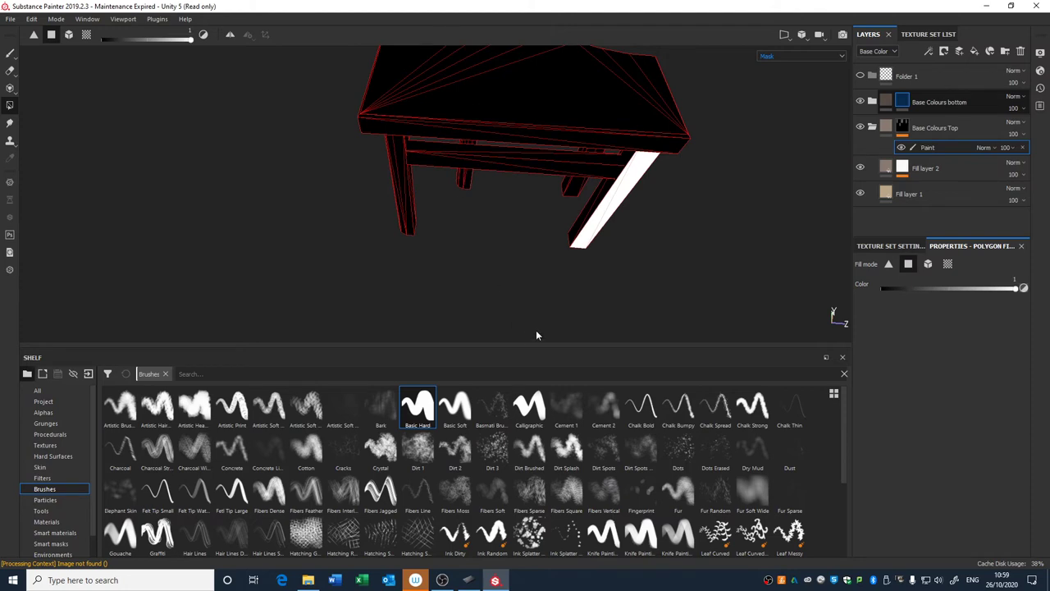
{"action": "left_click", "coordinate": [599, 202]}
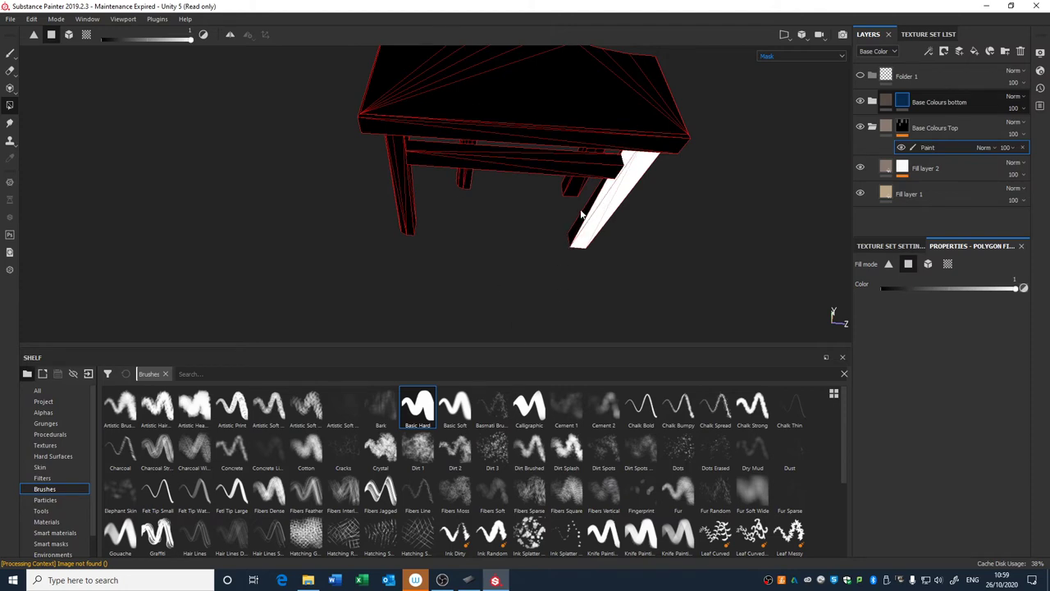
{"action": "left_click", "coordinate": [581, 214]}
{"action": "left_click_drag", "start_coordinate": [583, 217], "coordinate": [545, 253], "text": "alt"}
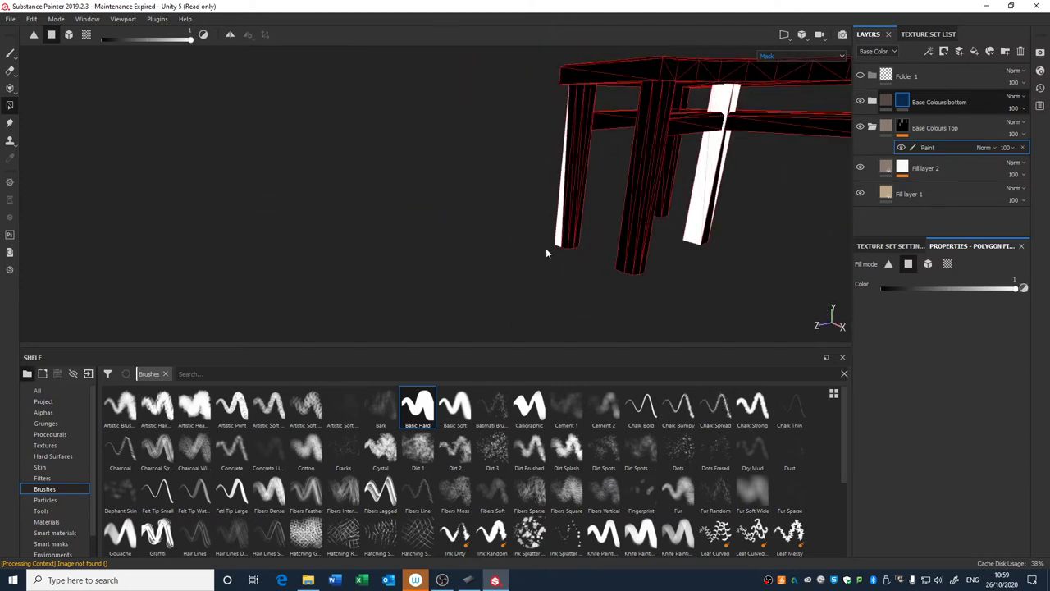
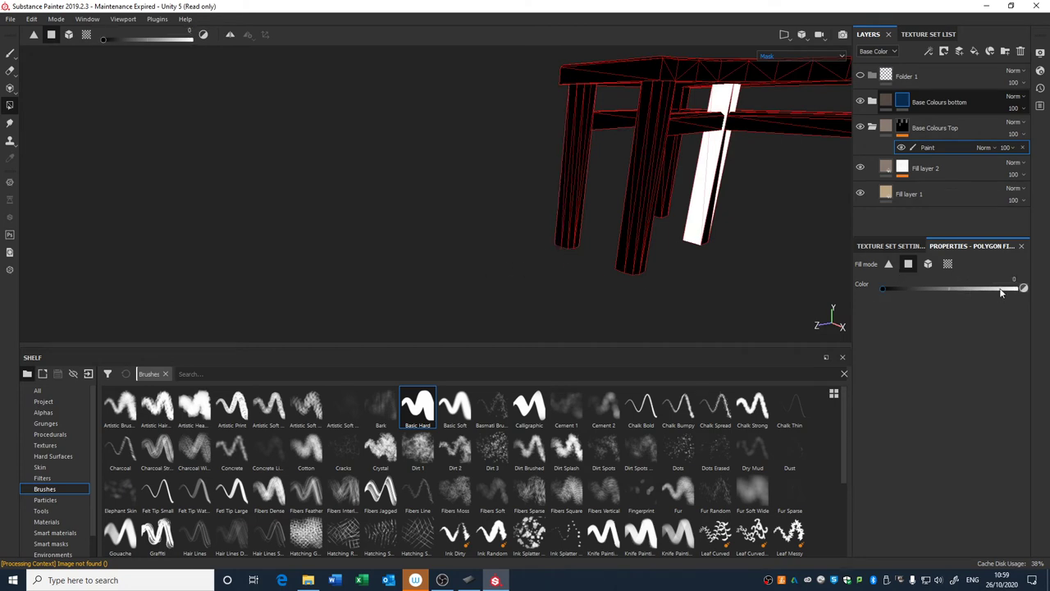
{"action": "left_click_drag", "start_coordinate": [817, 283], "coordinate": [657, 279], "text": "alt"}
{"action": "left_click", "coordinate": [685, 236]}
{"action": "left_click", "coordinate": [687, 226]}
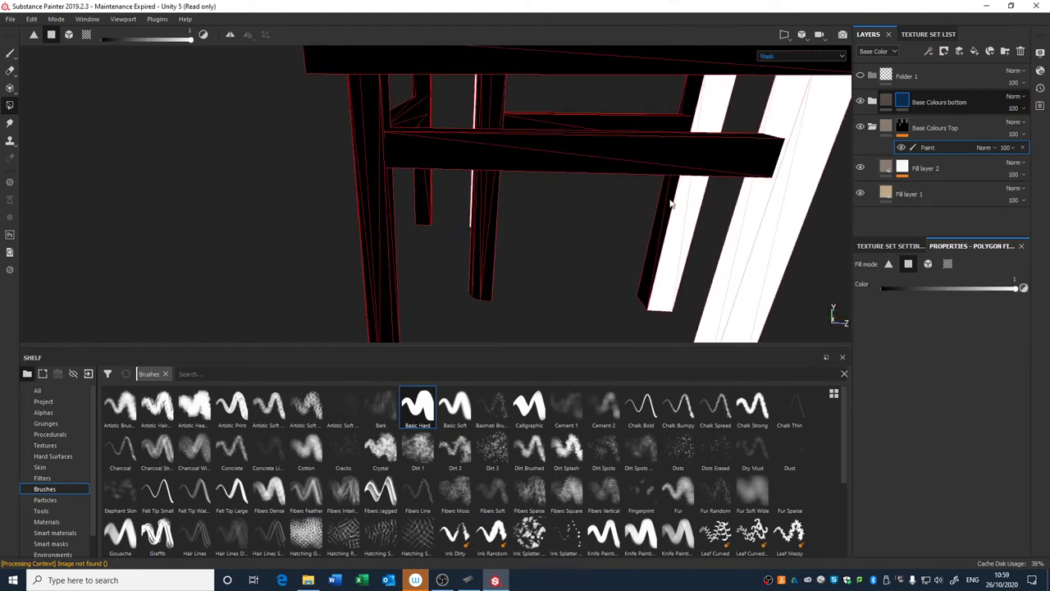
{"action": "left_click", "coordinate": [672, 201]}
{"action": "left_click", "coordinate": [658, 221]}
Fill the outward-facing faces of the table legs white in the mask, working around the back of the table.
{"action": "left_click_drag", "start_coordinate": [442, 306], "coordinate": [703, 252], "text": "alt"}
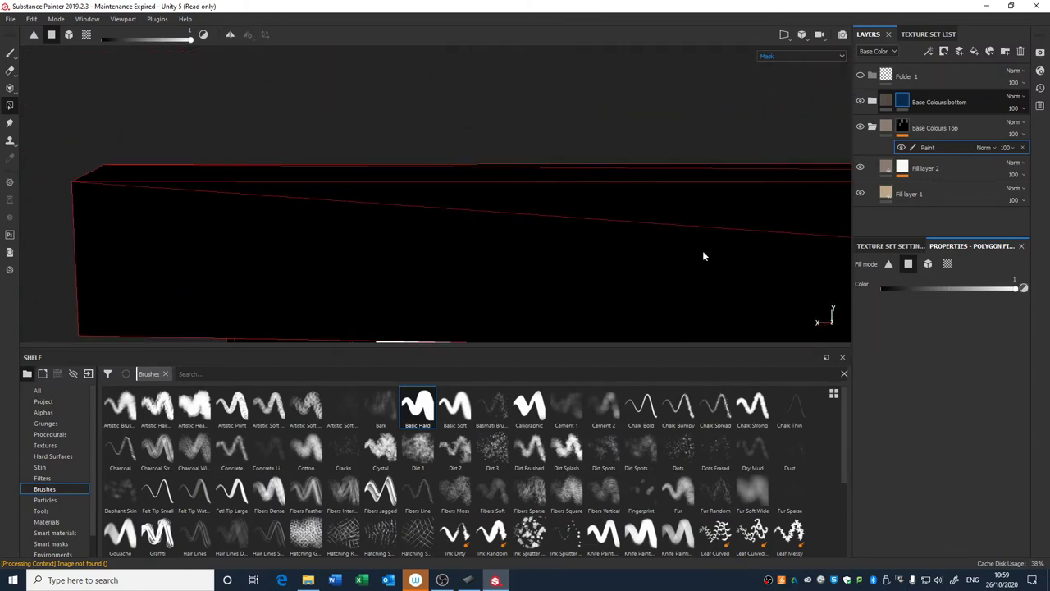
{"action": "right_click_drag", "start_coordinate": [703, 252], "coordinate": [502, 269], "text": "alt"}
{"action": "left_click_drag", "start_coordinate": [501, 273], "coordinate": [575, 229], "text": "alt"}
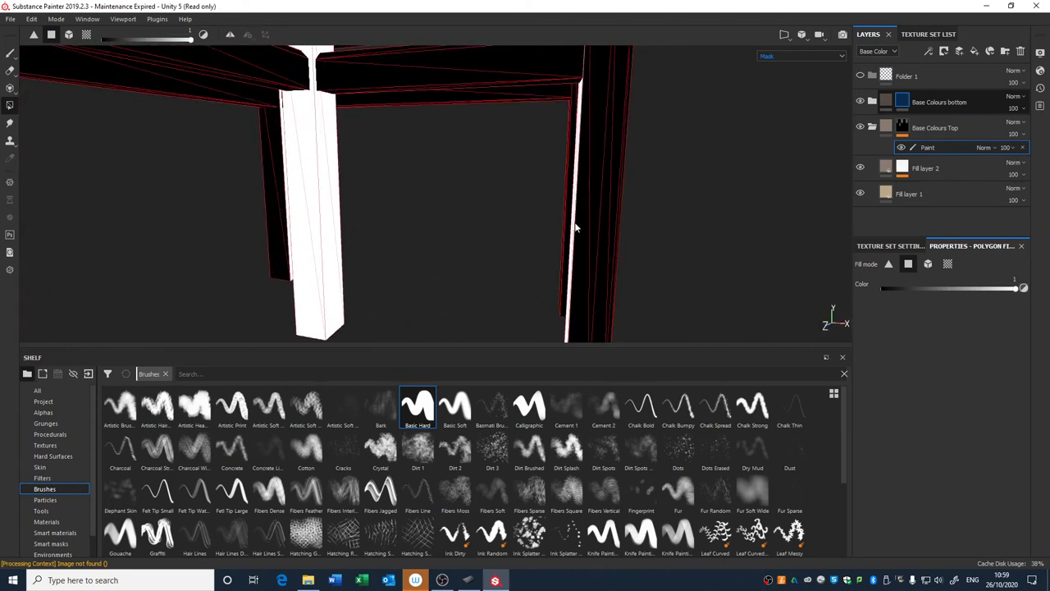
{"action": "left_click_drag", "start_coordinate": [264, 218], "coordinate": [823, 276], "text": "alt"}
{"action": "left_click_drag", "start_coordinate": [735, 267], "coordinate": [348, 216], "text": "alt"}
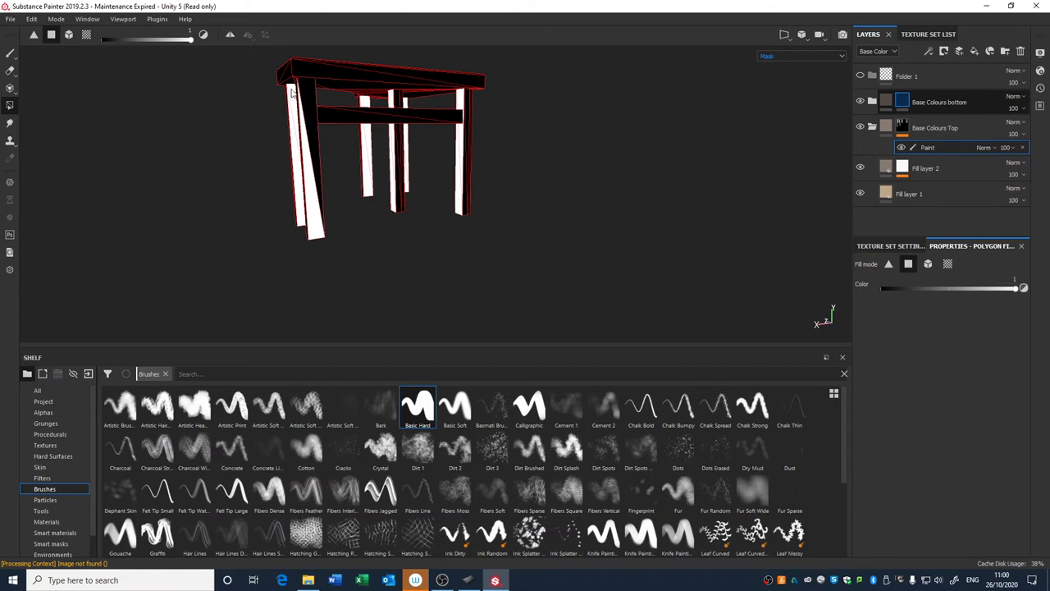
{"action": "left_click_drag", "start_coordinate": [292, 92], "coordinate": [524, 136], "text": "alt"}
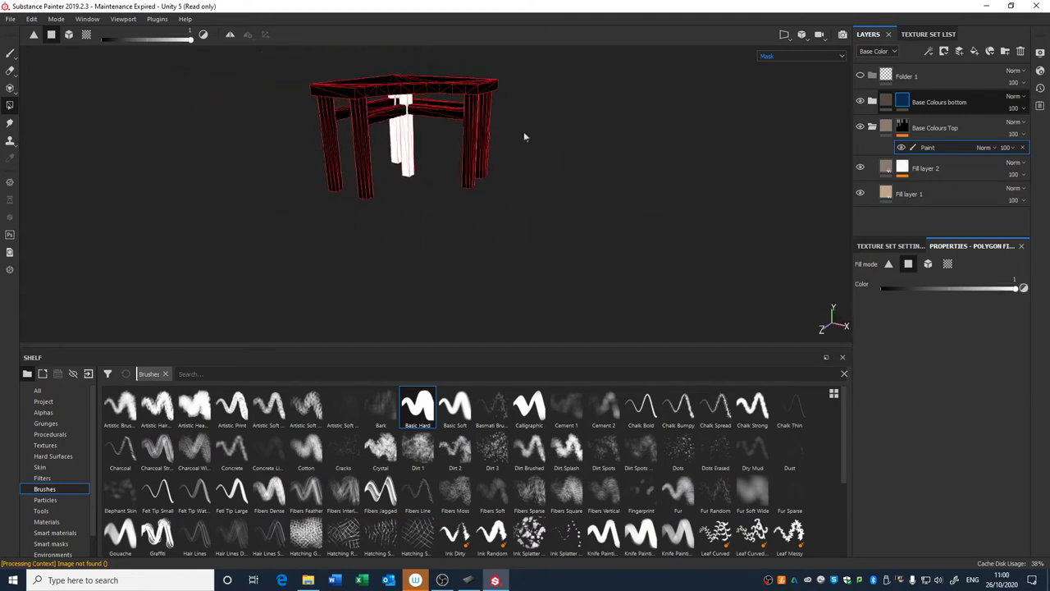
Fill the crossbars between the legs white using mesh-mode Polygon Fill.
{"action": "middle_click_drag", "start_coordinate": [524, 136], "coordinate": [588, 203], "text": "alt"}
{"action": "left_click", "coordinate": [929, 265]}
{"action": "right_click_drag", "start_coordinate": [509, 164], "coordinate": [465, 194], "text": "alt"}
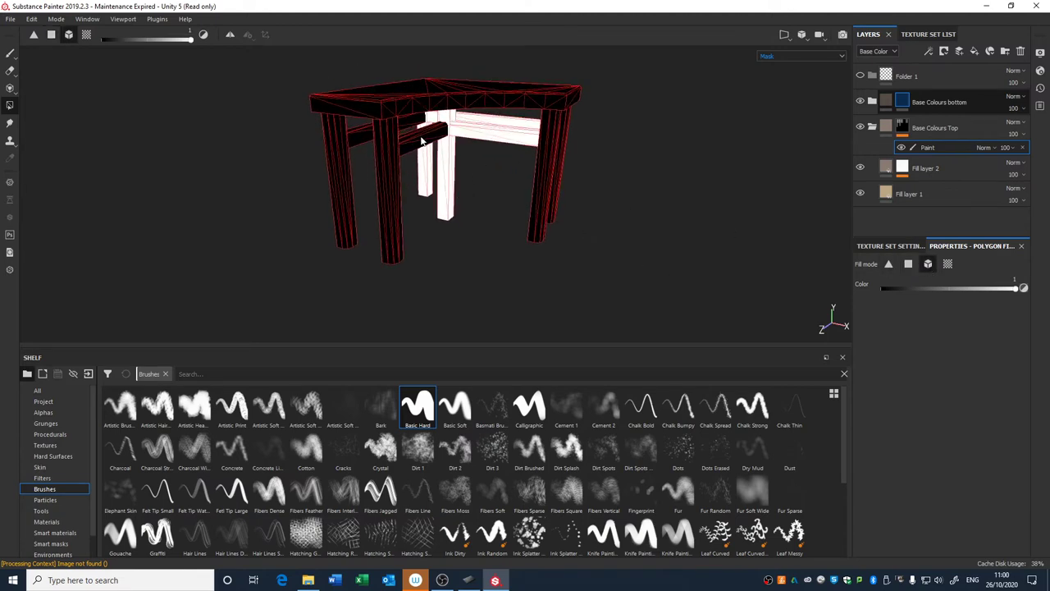
{"action": "left_click_drag", "start_coordinate": [407, 131], "coordinate": [957, 234], "text": "alt"}
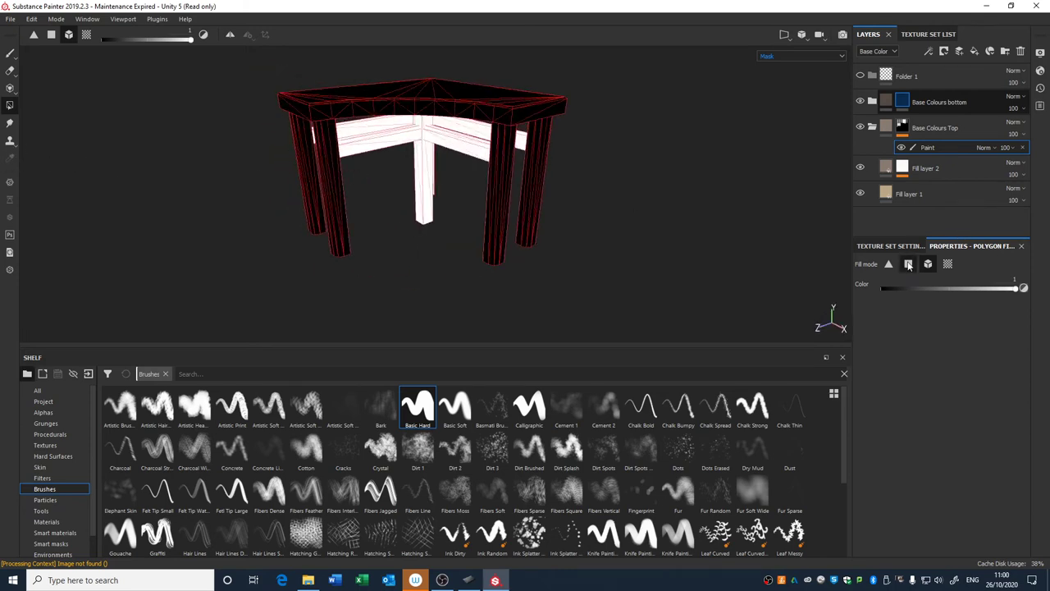
Fill the curved and straight side edges of the tabletop white using quad-mode Polygon Fill.
{"action": "mouse_move", "coordinate": [312, 96]}
{"action": "left_mouse_down", "text": "alt"}
{"action": "mouse_move", "coordinate": [314, 85]}
{"action": "mouse_move", "coordinate": [318, 100]}
{"action": "left_mouse_up", "text": "alt"}
{"action": "left_click_drag", "start_coordinate": [394, 120], "coordinate": [649, 216], "text": "alt"}
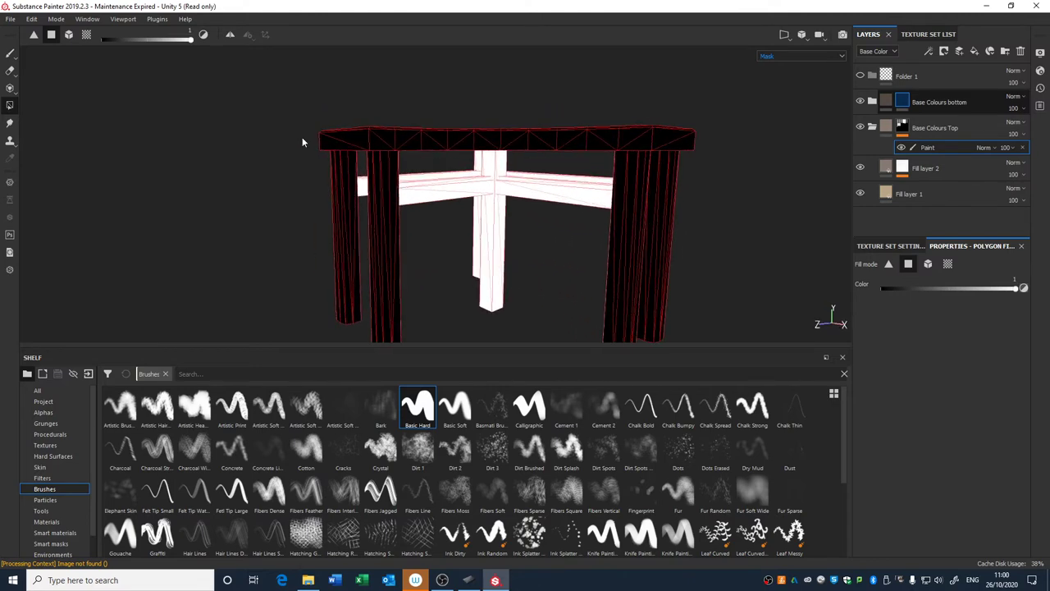
{"action": "left_click_drag", "start_coordinate": [266, 141], "coordinate": [367, 144]}
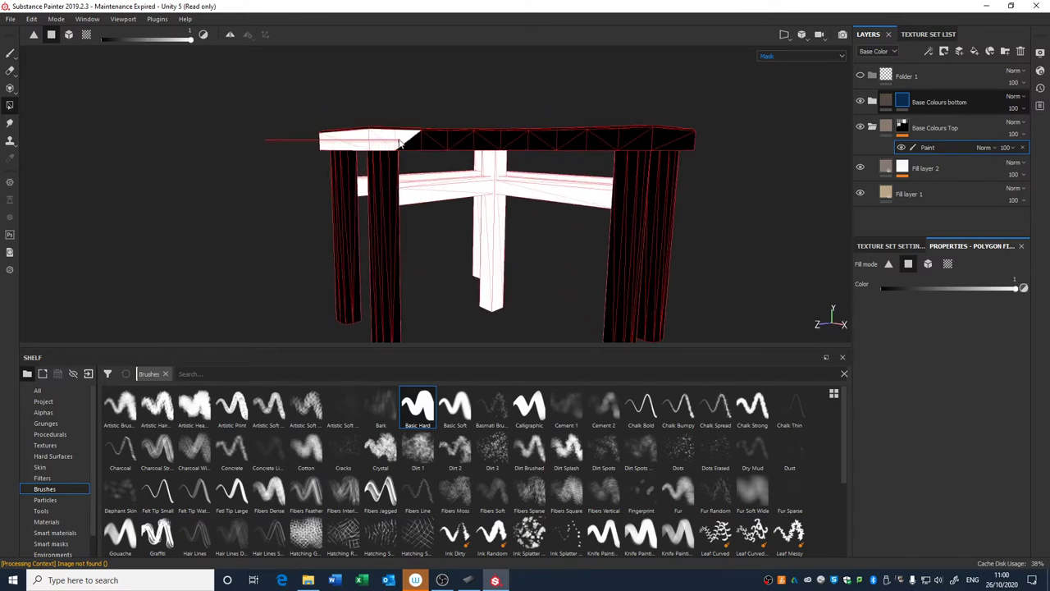
{"action": "mouse_move", "coordinate": [474, 142]}
{"action": "left_mouse_down"}
{"action": "mouse_move", "coordinate": [696, 137]}
{"action": "mouse_move", "coordinate": [364, 145]}
{"action": "mouse_move", "coordinate": [513, 150]}
{"action": "mouse_move", "coordinate": [460, 164]}
{"action": "mouse_move", "coordinate": [500, 173]}
{"action": "mouse_move", "coordinate": [257, 202]}
{"action": "mouse_move", "coordinate": [823, 207]}
{"action": "left_mouse_up"}
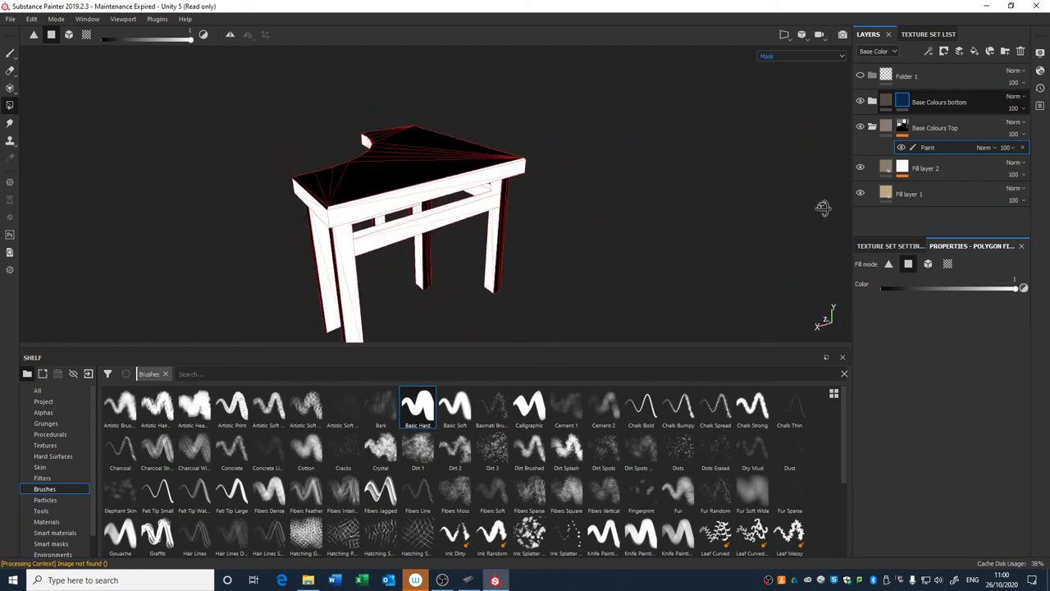
Fill the missed thin faces along the top of the tabletop's curved edge white.
{"action": "right_click_drag", "start_coordinate": [469, 205], "coordinate": [430, 241], "text": "alt"}
{"action": "left_click_drag", "start_coordinate": [429, 242], "coordinate": [612, 239], "text": "alt"}
{"action": "middle_click_drag", "start_coordinate": [247, 226], "coordinate": [403, 218], "text": "alt"}
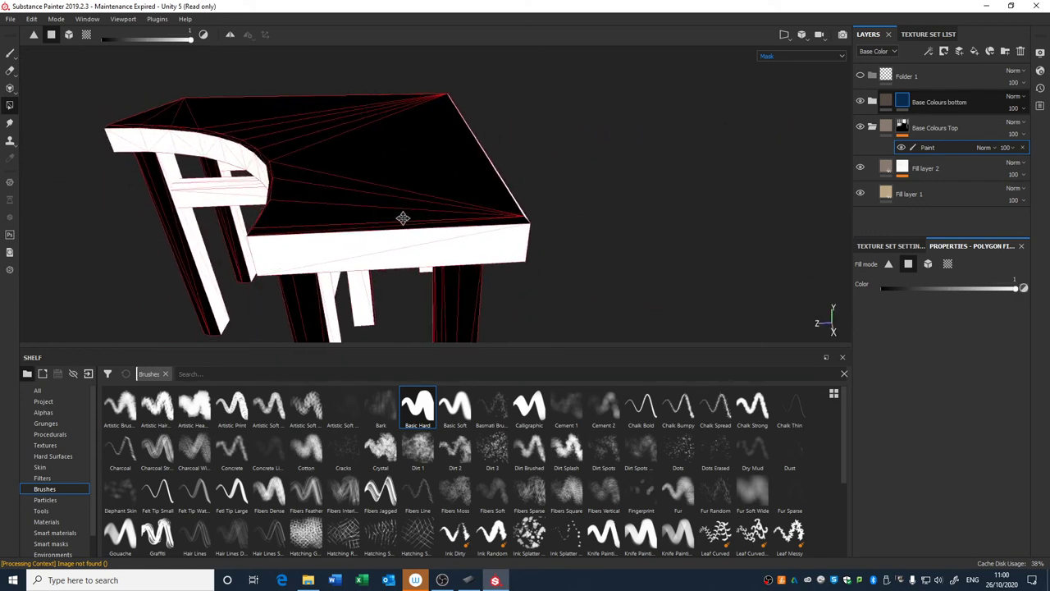
{"action": "left_click_drag", "start_coordinate": [403, 218], "coordinate": [483, 236], "text": "alt"}
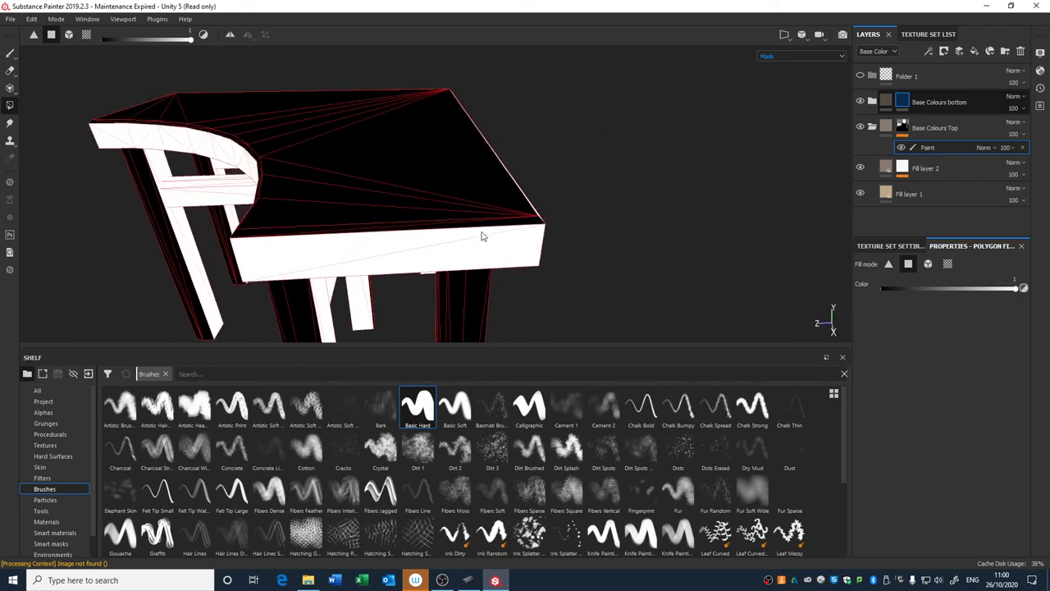
{"action": "left_click", "coordinate": [268, 234]}
{"action": "right_click_drag", "start_coordinate": [242, 240], "coordinate": [265, 218], "text": "alt"}
{"action": "left_click_drag", "start_coordinate": [265, 218], "coordinate": [414, 216], "text": "alt"}
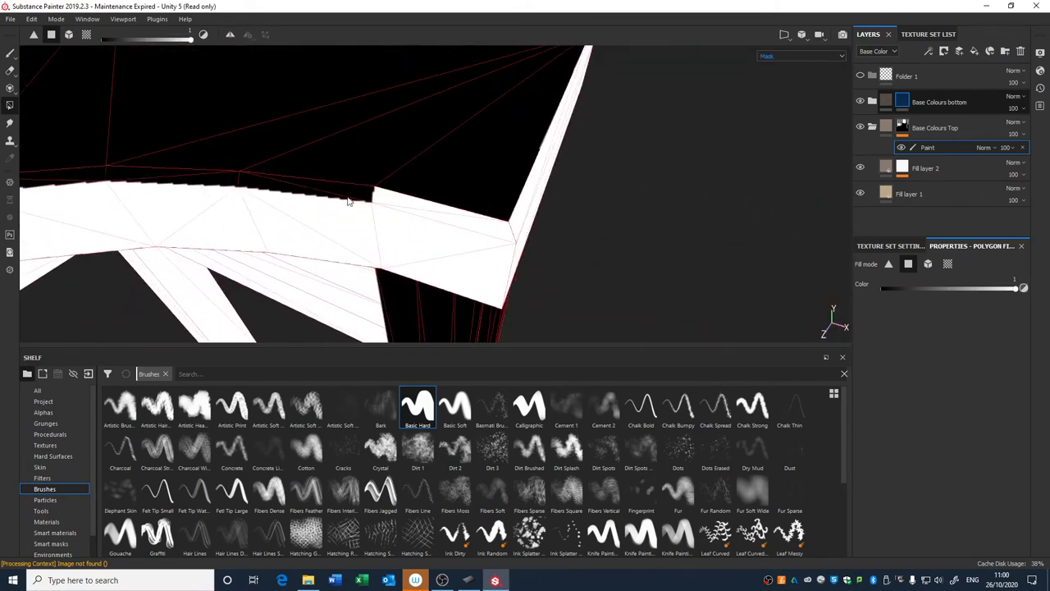
{"action": "left_click", "coordinate": [301, 193]}
{"action": "left_click", "coordinate": [319, 186]}
{"action": "right_click_drag", "start_coordinate": [441, 231], "coordinate": [27, 172], "text": "alt"}
{"action": "middle_click_drag", "start_coordinate": [230, 174], "coordinate": [259, 162], "text": "alt"}
{"action": "scroll", "coordinate": [327, 214], "scroll_direction": "up", "scroll_amount": 2}
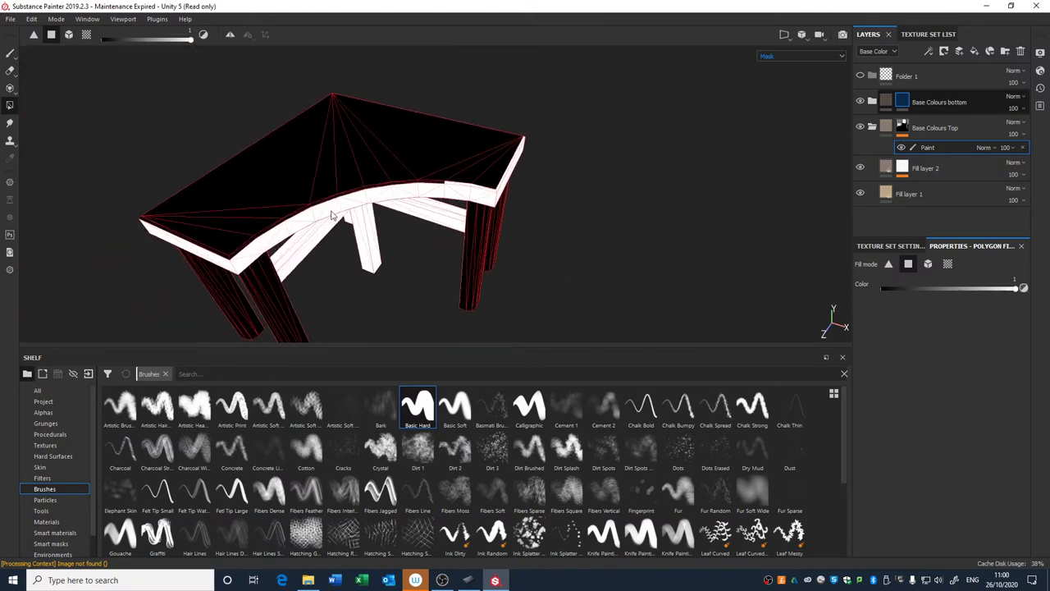
Show the 3D and UV views together and fill the unfilled sliver of the curved edge strip in the UV view.
{"action": "key", "text": "F3"}
{"action": "key", "text": "F1"}
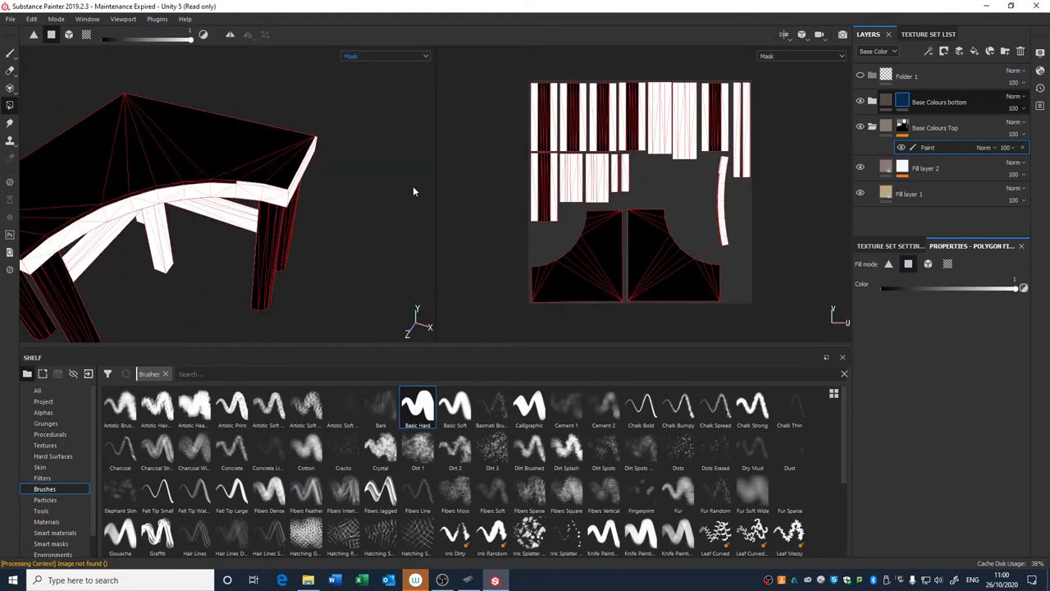
{"action": "middle_click_drag", "start_coordinate": [661, 180], "coordinate": [564, 147], "text": "alt"}
{"action": "scroll", "coordinate": [564, 148], "scroll_direction": "up", "scroll_amount": 3}
{"action": "middle_click_drag", "start_coordinate": [611, 228], "coordinate": [689, 311], "text": "alt"}
{"action": "middle_click_drag", "start_coordinate": [740, 218], "coordinate": [550, 141], "text": "alt"}
{"action": "scroll", "coordinate": [577, 189], "scroll_direction": "up", "scroll_amount": 2}
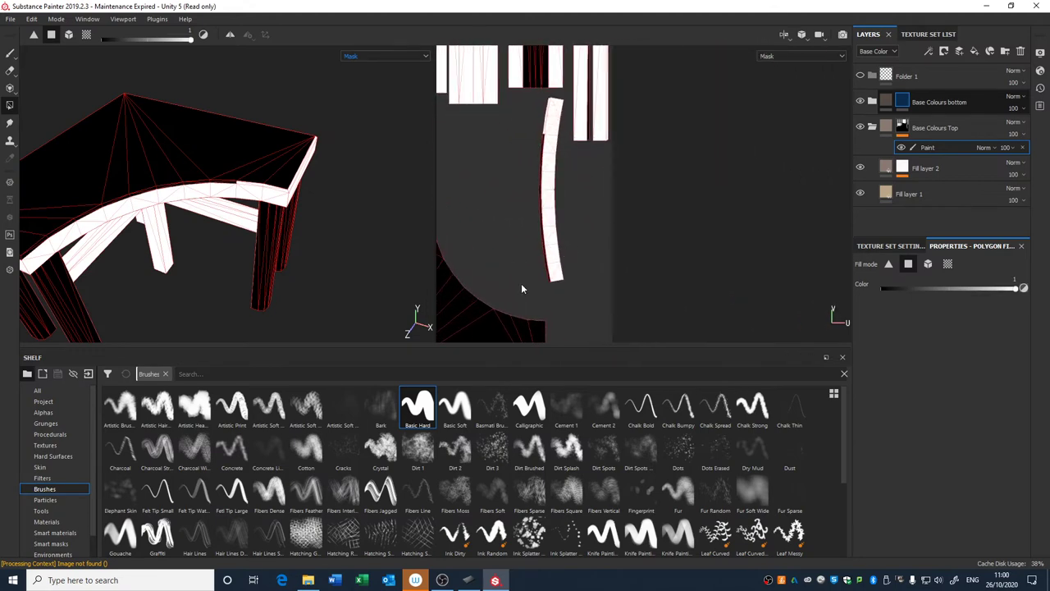
{"action": "middle_click_drag", "start_coordinate": [495, 200], "coordinate": [548, 294], "text": "alt"}
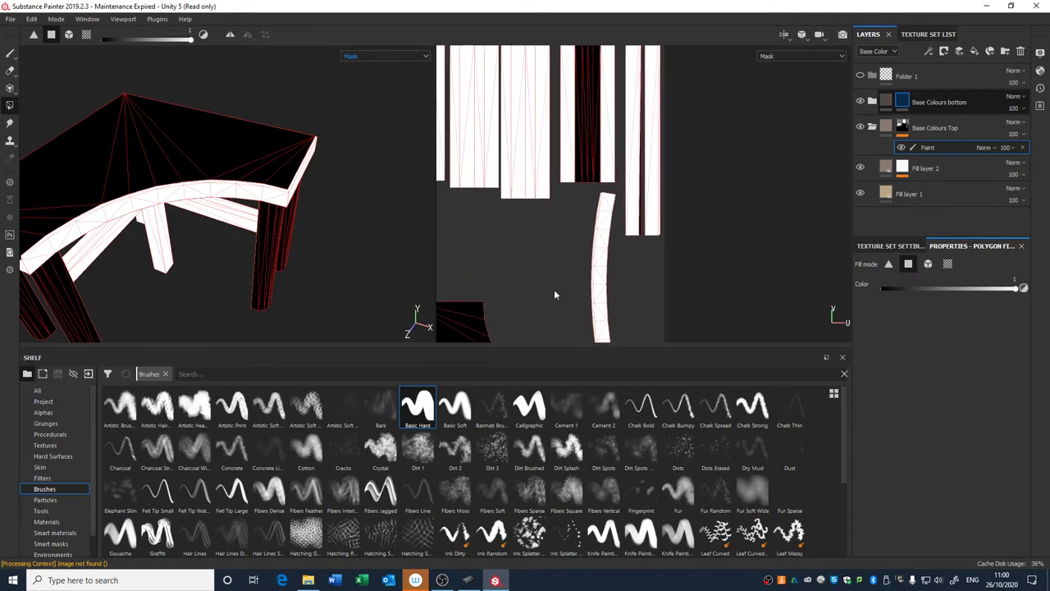
Fill the remaining gaps in the two long, narrow strips beside the curved edge strip in the UV view.
{"action": "middle_click_drag", "start_coordinate": [548, 213], "coordinate": [712, 140], "text": "alt"}
{"action": "middle_click_drag", "start_coordinate": [553, 187], "coordinate": [681, 220], "text": "alt"}
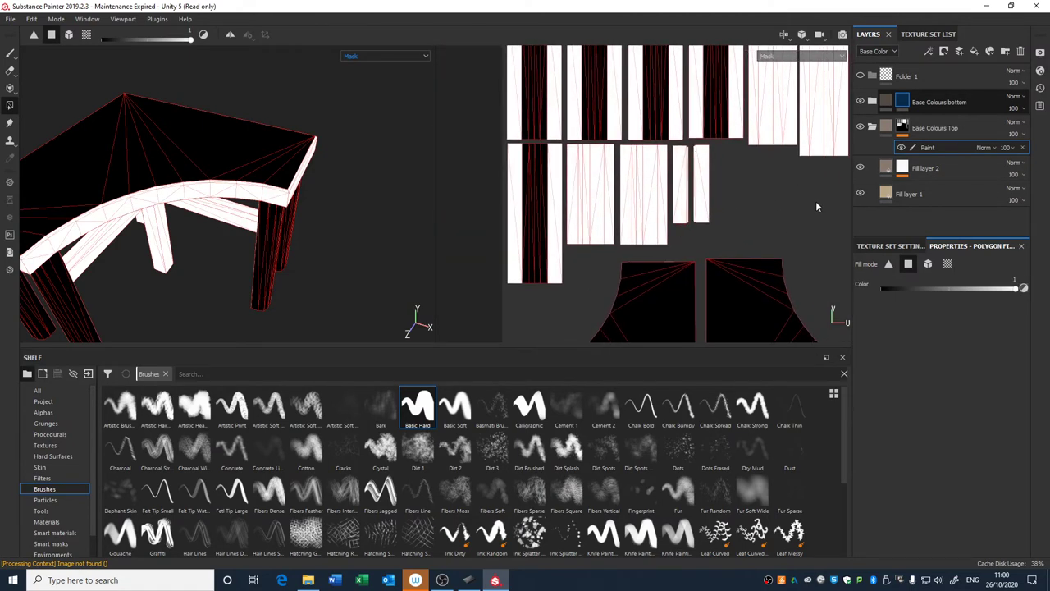
{"action": "middle_click_drag", "start_coordinate": [797, 202], "coordinate": [599, 280], "text": "alt"}
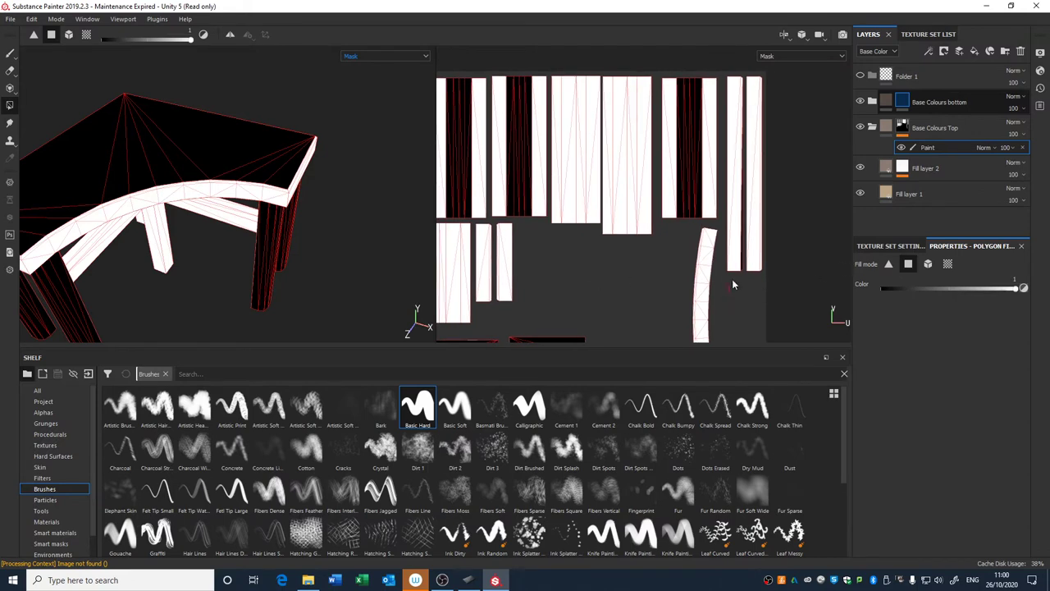
{"action": "left_click_drag", "start_coordinate": [733, 279], "coordinate": [775, 55]}
{"action": "right_click_drag", "start_coordinate": [793, 205], "coordinate": [621, 182], "text": "alt"}
{"action": "middle_click_drag", "start_coordinate": [642, 233], "coordinate": [674, 167], "text": "alt"}
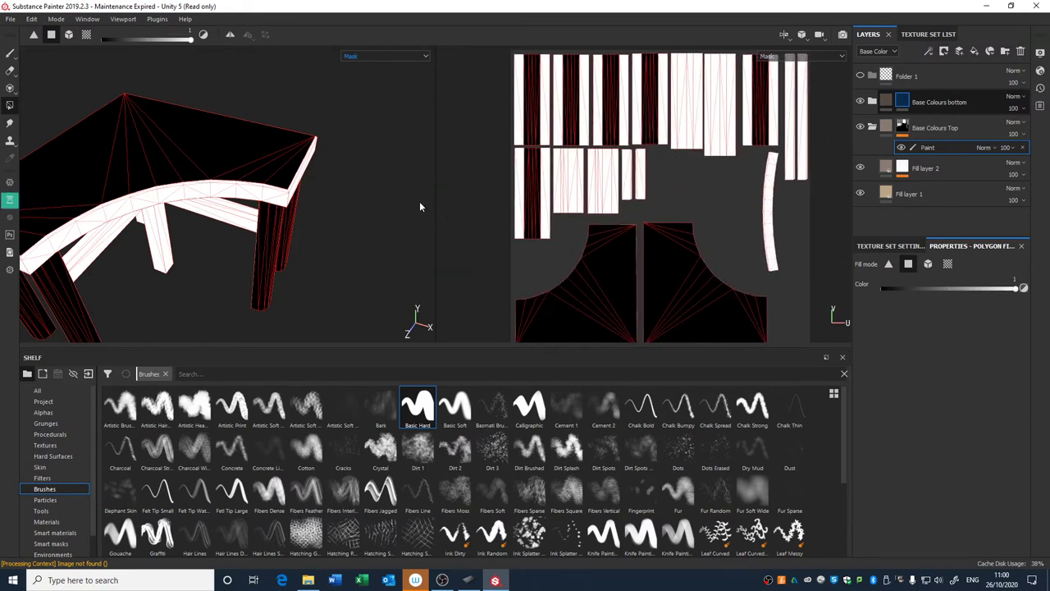
Return to the 3D-only view with the full Material displayed and switch to the Paint tool.
{"action": "key", "text": "F2"}
{"action": "right_click_drag", "start_coordinate": [611, 270], "coordinate": [496, 226], "text": "alt"}
{"action": "middle_click_drag", "start_coordinate": [497, 224], "coordinate": [587, 175], "text": "alt"}
{"action": "left_click_drag", "start_coordinate": [588, 177], "coordinate": [602, 211], "text": "alt"}
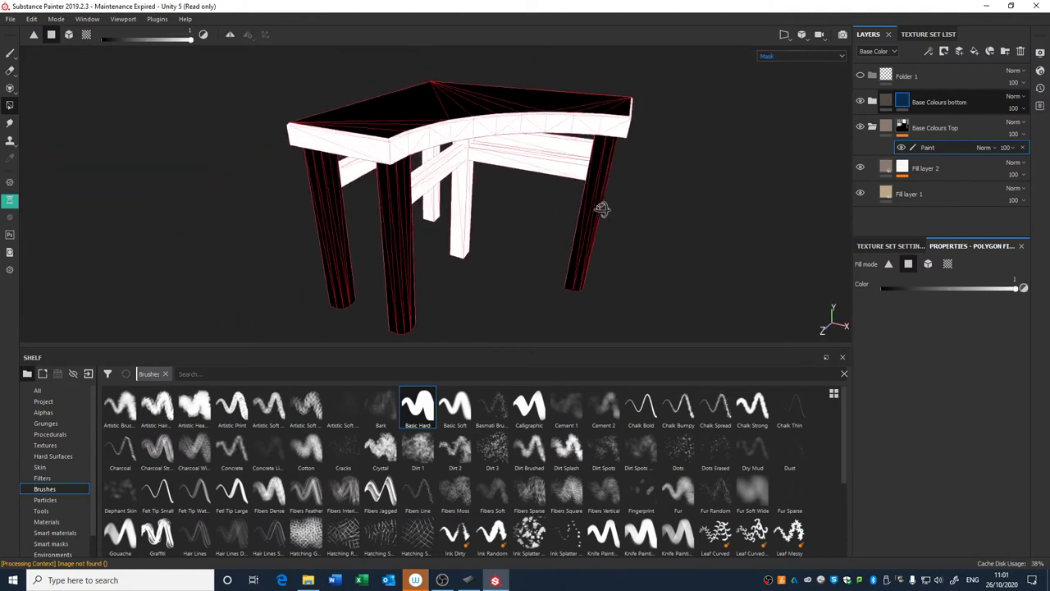
{"action": "left_click", "coordinate": [773, 56]}
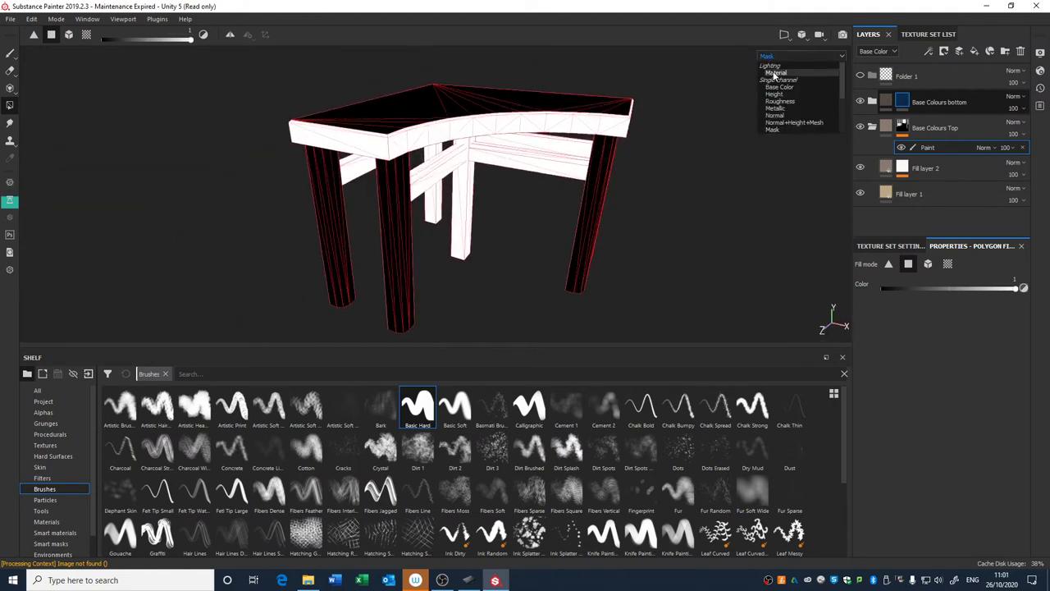
{"action": "left_click", "coordinate": [774, 75]}
{"action": "mouse_move", "coordinate": [678, 124]}
{"action": "left_mouse_down", "text": "alt"}
{"action": "mouse_move", "coordinate": [540, 146]}
{"action": "mouse_move", "coordinate": [552, 169]}
{"action": "mouse_move", "coordinate": [626, 153]}
{"action": "mouse_move", "coordinate": [676, 206]}
{"action": "mouse_move", "coordinate": [709, 166]}
{"action": "mouse_move", "coordinate": [556, 212]}
{"action": "mouse_move", "coordinate": [629, 206]}
{"action": "mouse_move", "coordinate": [463, 189]}
{"action": "mouse_move", "coordinate": [304, 196]}
{"action": "mouse_move", "coordinate": [520, 216]}
{"action": "mouse_move", "coordinate": [279, 195]}
{"action": "mouse_move", "coordinate": [319, 206]}
{"action": "mouse_move", "coordinate": [703, 208]}
{"action": "mouse_move", "coordinate": [227, 110]}
{"action": "mouse_move", "coordinate": [453, 153]}
{"action": "left_mouse_up", "text": "alt"}
{"action": "left_click", "coordinate": [9, 55]}
{"action": "middle_click_drag", "start_coordinate": [454, 153], "coordinate": [464, 155], "text": "alt"}
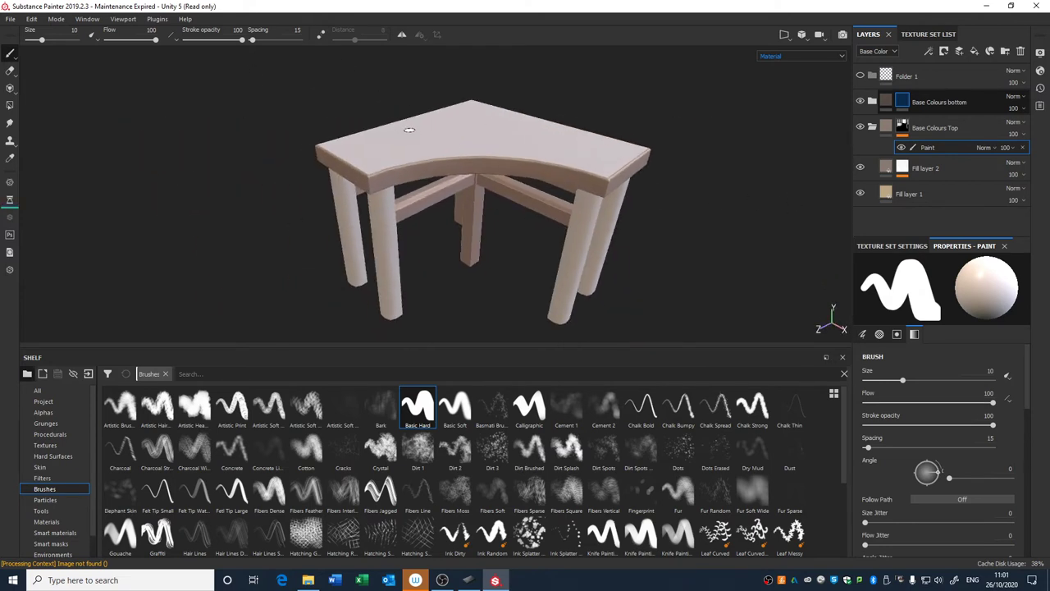
Save the project and copy the mask of the Base Colours Top folder into the mask of Base Colours bottom.
{"action": "left_click_drag", "start_coordinate": [410, 130], "coordinate": [786, 164], "text": "alt"}
{"action": "key", "text": "ctrl+s"}
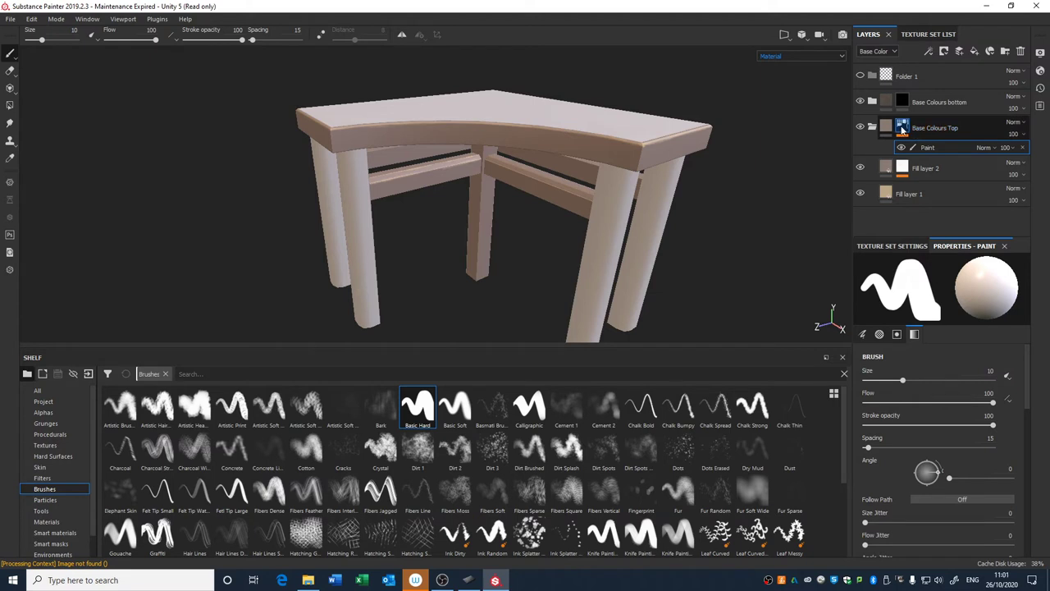
{"action": "right_click", "coordinate": [903, 129]}
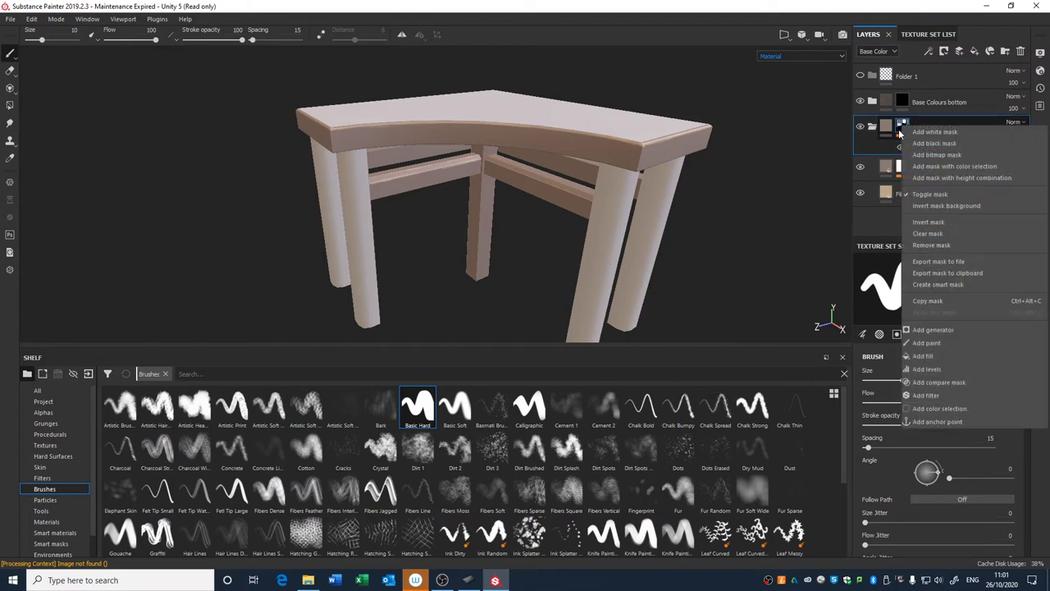
{"action": "left_click", "coordinate": [932, 302]}
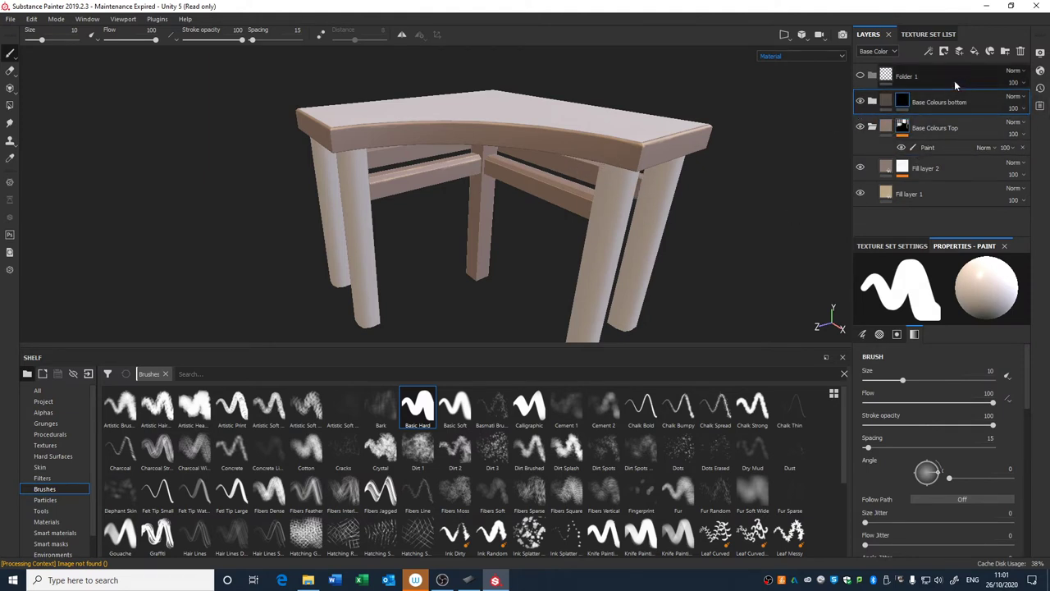
{"action": "right_click", "coordinate": [905, 101]}
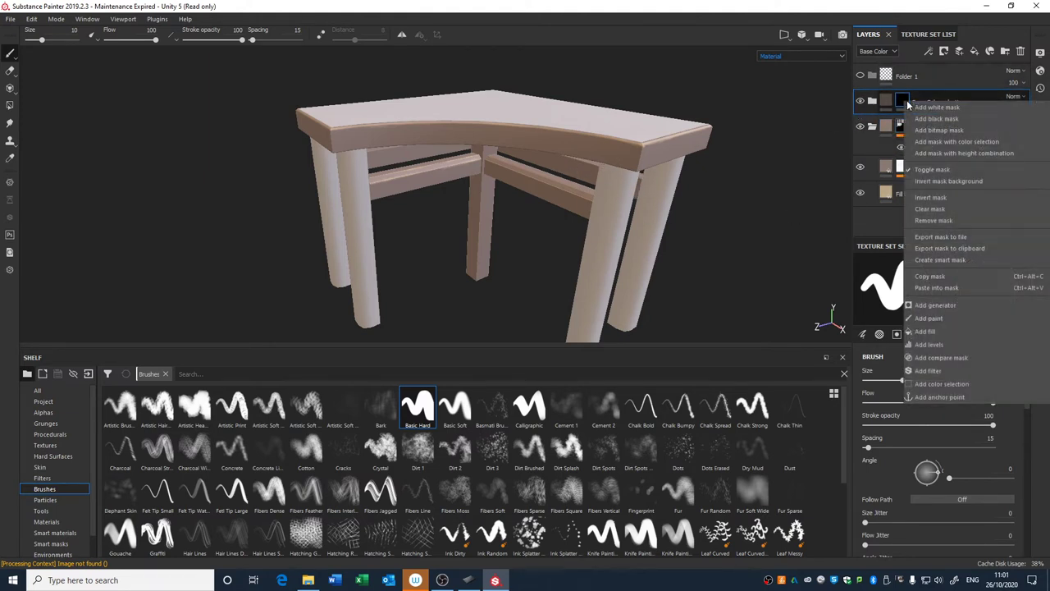
{"action": "left_click", "coordinate": [952, 287]}
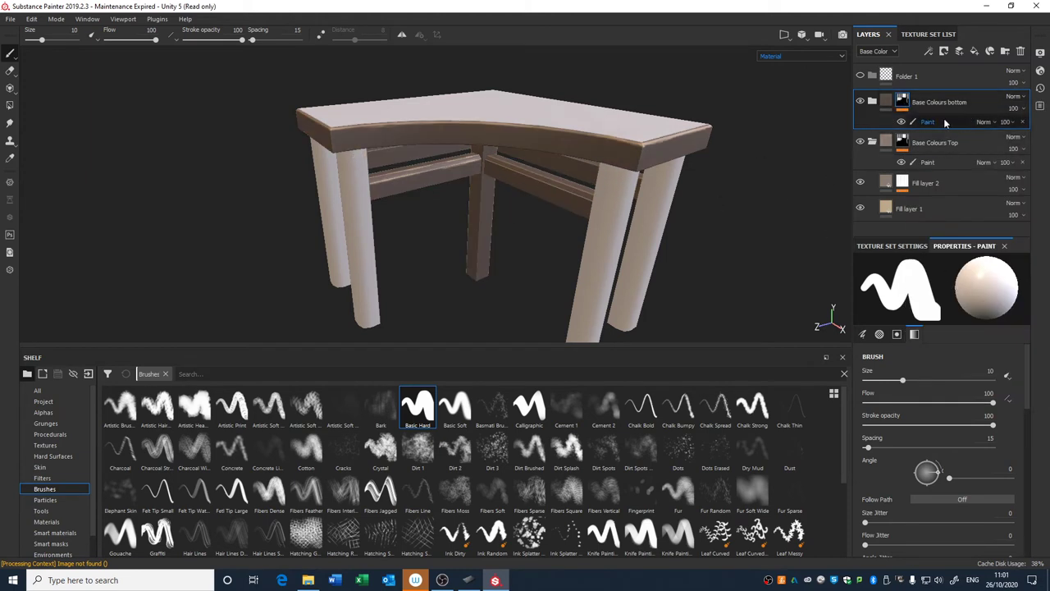
Invert the mask of the Base Colours bottom folder and inspect the coverage on the tabletop and legs.
{"action": "right_click", "coordinate": [904, 102]}
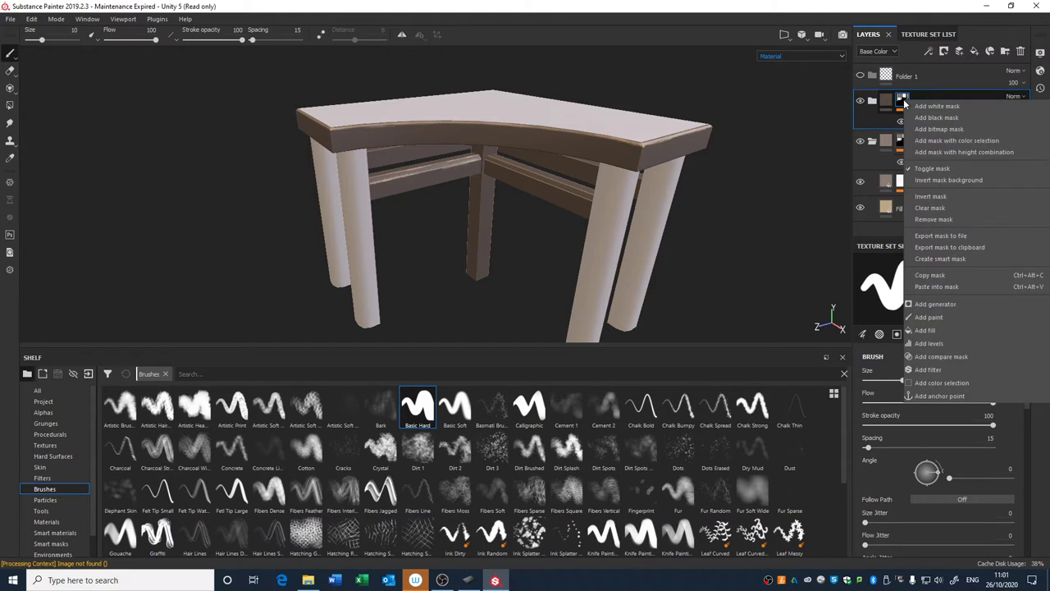
{"action": "left_click", "coordinate": [933, 196]}
{"action": "mouse_move", "coordinate": [648, 123]}
{"action": "left_mouse_down", "text": "alt"}
{"action": "mouse_move", "coordinate": [604, 115]}
{"action": "mouse_move", "coordinate": [521, 142]}
{"action": "mouse_move", "coordinate": [571, 155]}
{"action": "mouse_move", "coordinate": [579, 173]}
{"action": "mouse_move", "coordinate": [608, 184]}
{"action": "mouse_move", "coordinate": [597, 167]}
{"action": "left_mouse_up", "text": "alt"}
{"action": "middle_click_drag", "start_coordinate": [565, 170], "coordinate": [578, 107], "text": "alt"}
{"action": "right_click_drag", "start_coordinate": [697, 197], "coordinate": [797, 281], "text": "alt"}
{"action": "middle_click_drag", "start_coordinate": [611, 146], "coordinate": [598, 179], "text": "alt"}
{"action": "mouse_move", "coordinate": [598, 178]}
{"action": "right_mouse_down", "text": "alt"}
{"action": "mouse_move", "coordinate": [779, 274]}
{"action": "mouse_move", "coordinate": [612, 197]}
{"action": "mouse_move", "coordinate": [400, 130]}
{"action": "right_mouse_up", "text": "alt"}
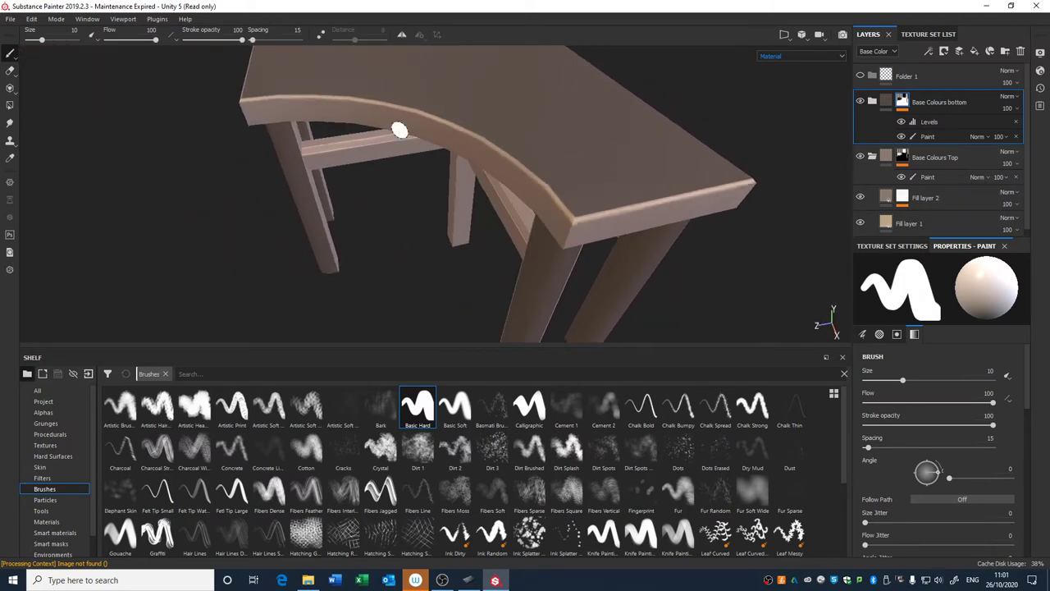
{"action": "left_click_drag", "start_coordinate": [399, 131], "coordinate": [548, 34], "text": "alt"}
{"action": "middle_click_drag", "start_coordinate": [596, 143], "coordinate": [586, 202], "text": "alt"}
{"action": "left_click_drag", "start_coordinate": [586, 202], "coordinate": [592, 185], "text": "alt"}
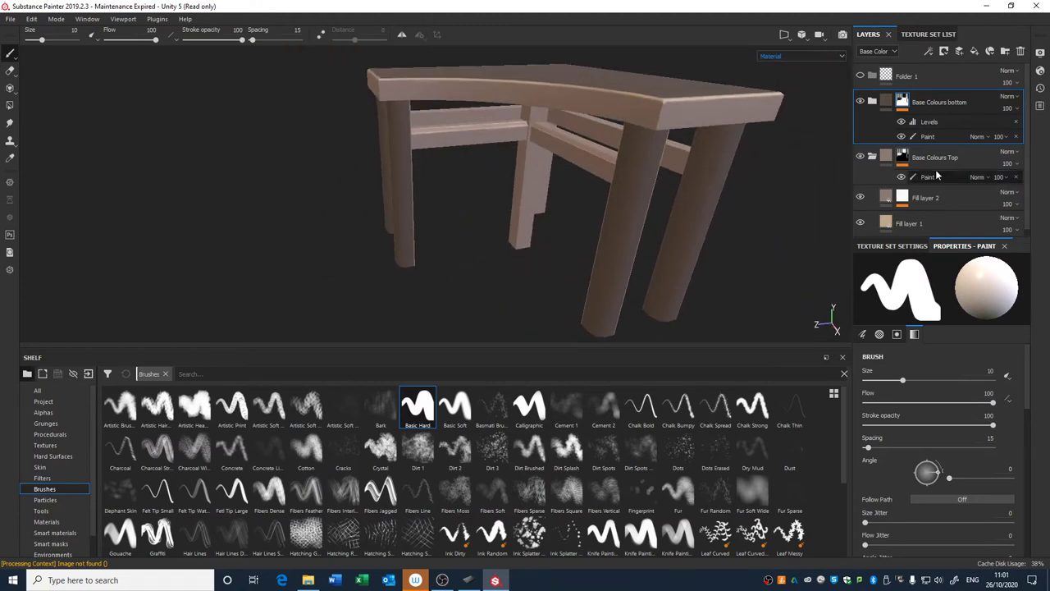
Check the coverage of each base colour folder by toggling its visibility, and collapse the Base Colours Top folder.
{"action": "left_click", "coordinate": [860, 101]}
{"action": "left_click", "coordinate": [859, 100]}
{"action": "left_click", "coordinate": [860, 157]}
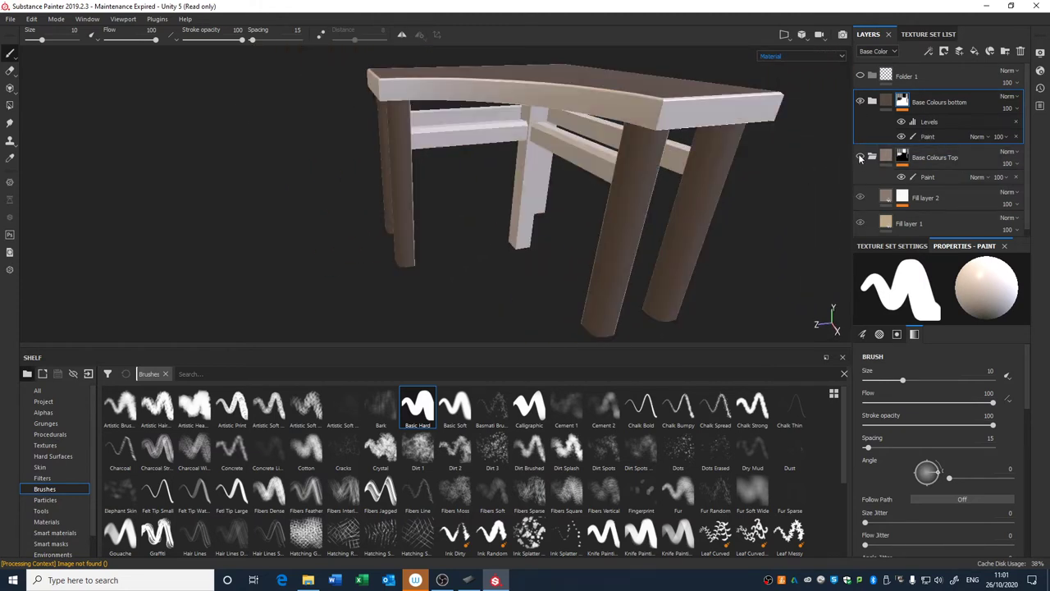
{"action": "left_click", "coordinate": [860, 158]}
{"action": "left_click", "coordinate": [860, 157]}
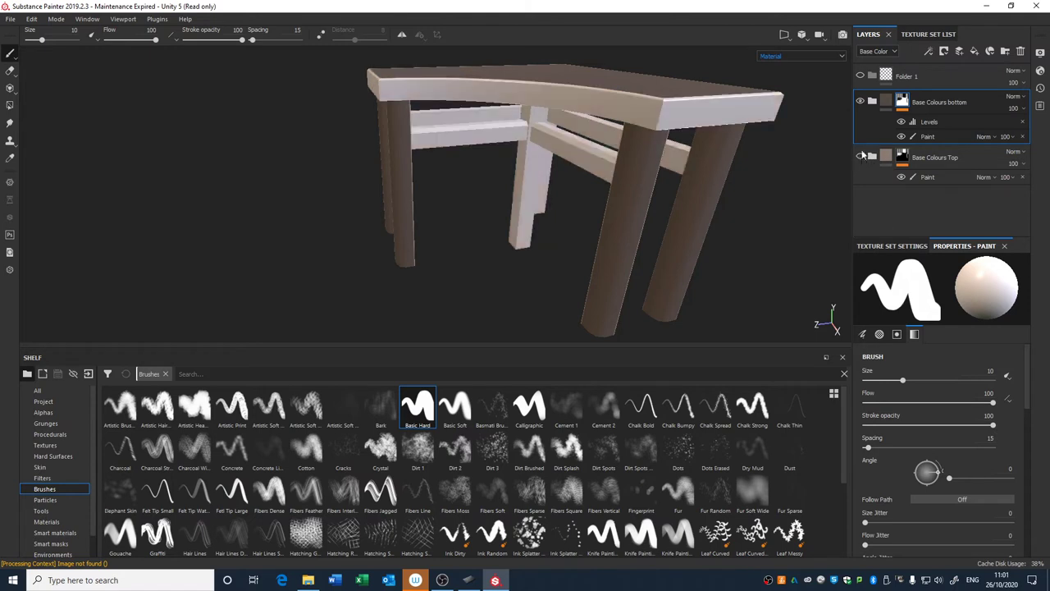
{"action": "left_click", "coordinate": [861, 157]}
{"action": "mouse_move", "coordinate": [476, 99]}
{"action": "left_mouse_down", "text": "alt"}
{"action": "mouse_move", "coordinate": [503, 84]}
{"action": "mouse_move", "coordinate": [542, 164]}
{"action": "mouse_move", "coordinate": [598, 176]}
{"action": "mouse_move", "coordinate": [393, 177]}
{"action": "mouse_move", "coordinate": [629, 174]}
{"action": "mouse_move", "coordinate": [499, 134]}
{"action": "mouse_move", "coordinate": [441, 202]}
{"action": "mouse_move", "coordinate": [462, 163]}
{"action": "mouse_move", "coordinate": [678, 248]}
{"action": "mouse_move", "coordinate": [508, 216]}
{"action": "mouse_move", "coordinate": [483, 167]}
{"action": "mouse_move", "coordinate": [503, 194]}
{"action": "mouse_move", "coordinate": [534, 202]}
{"action": "mouse_move", "coordinate": [562, 164]}
{"action": "mouse_move", "coordinate": [603, 205]}
{"action": "mouse_move", "coordinate": [550, 136]}
{"action": "mouse_move", "coordinate": [513, 149]}
{"action": "mouse_move", "coordinate": [542, 164]}
{"action": "mouse_move", "coordinate": [505, 148]}
{"action": "left_mouse_up", "text": "alt"}
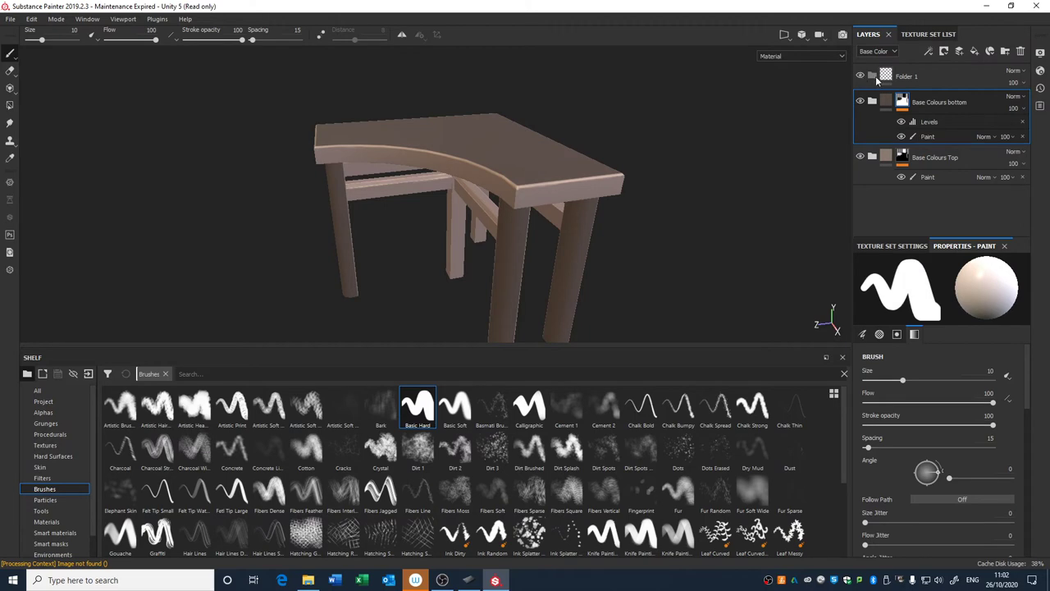
Rename Folder 1 as "Detail example".
{"action": "double_click", "coordinate": [902, 75]}
{"action": "type", "text": "De"}
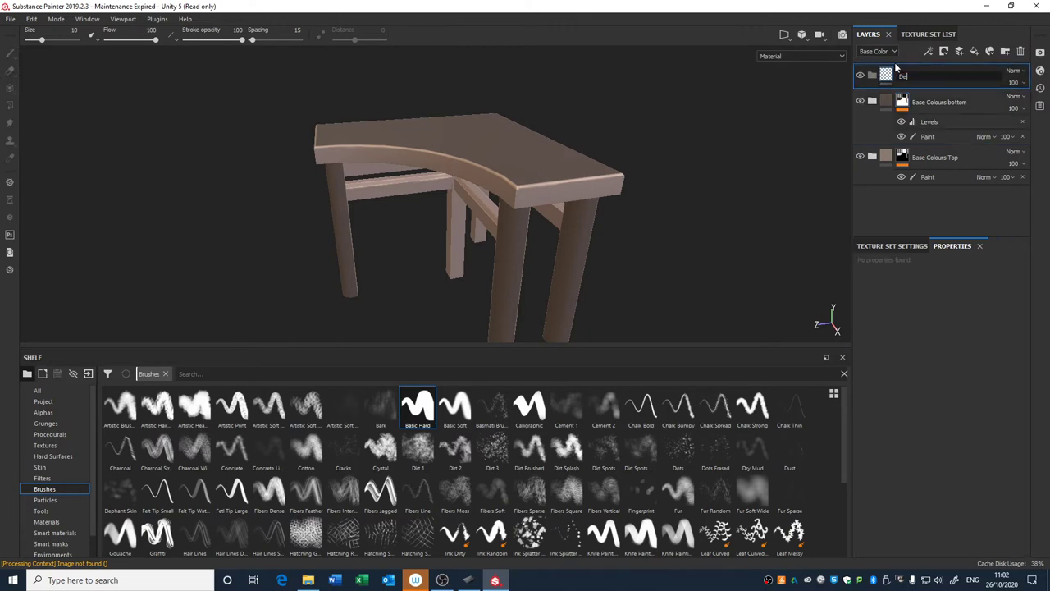
{"action": "type", "text": "ta"}
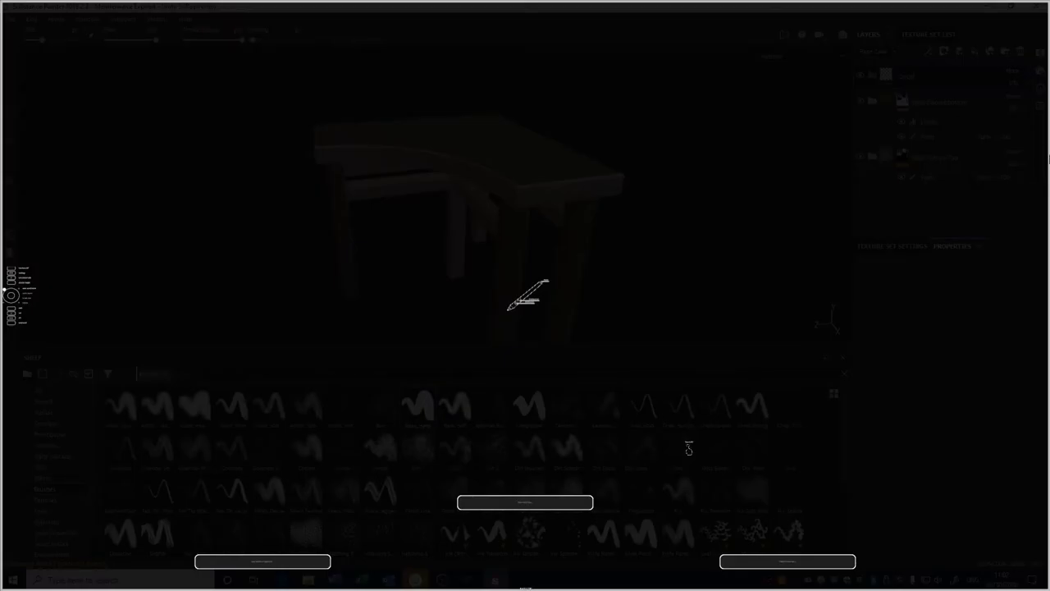
{"action": "type", "text": "Detail example"}
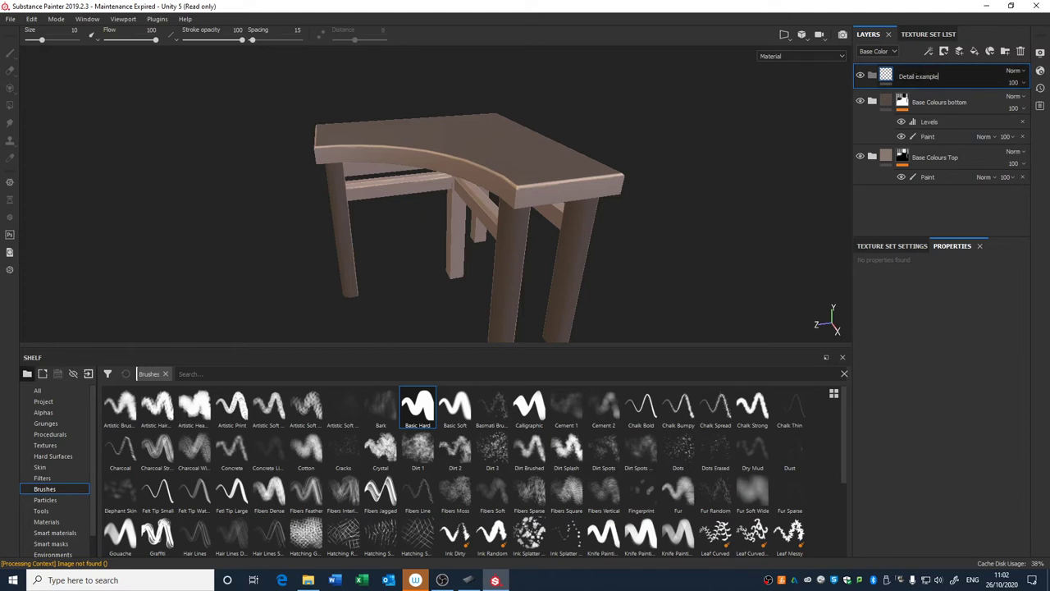
{"action": "right_click", "coordinate": [890, 76]}
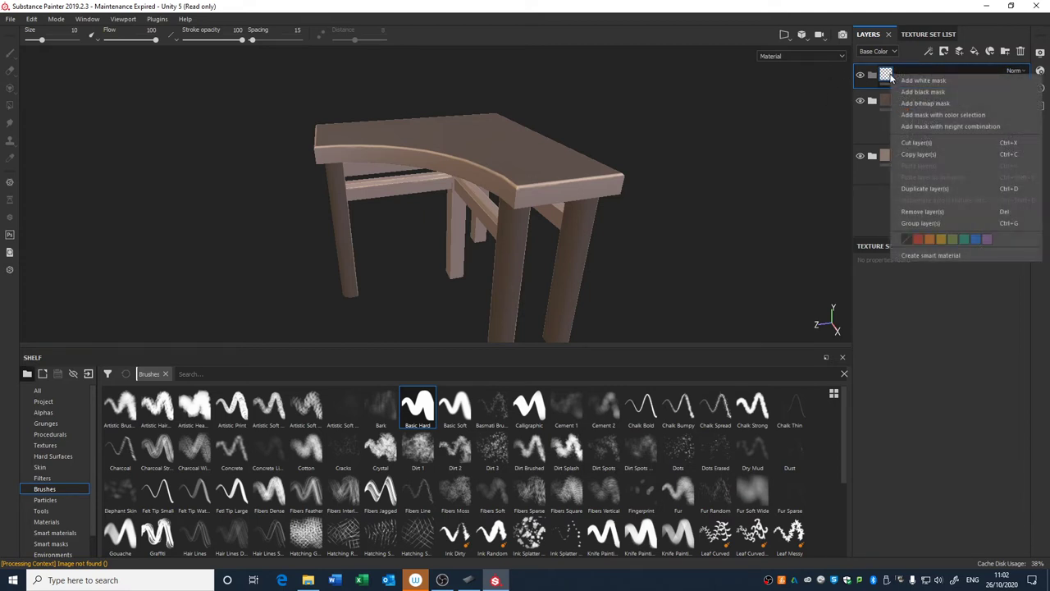
{"action": "left_click", "coordinate": [966, 61]}
Add a fill layer named "Wood" inside the Detail example folder.
{"action": "left_click", "coordinate": [959, 52]}
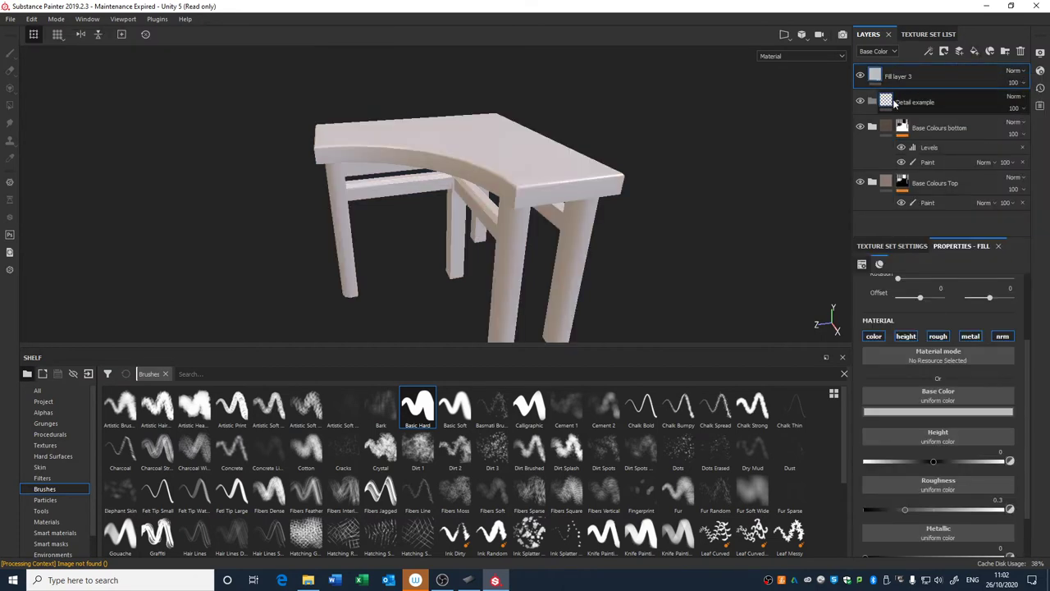
{"action": "right_click", "coordinate": [893, 102]}
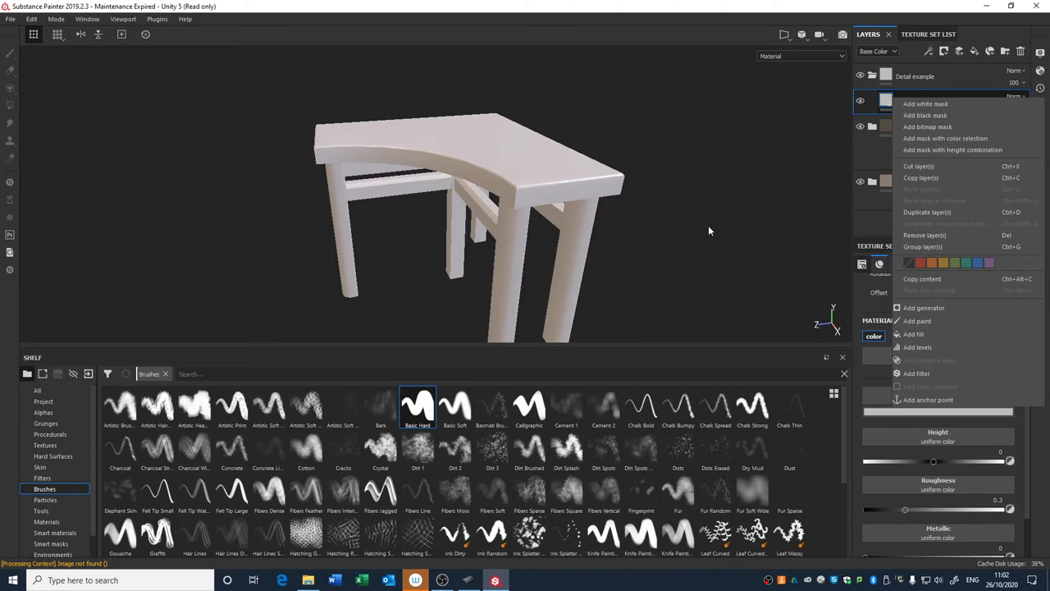
{"action": "left_click", "coordinate": [668, 230]}
{"action": "left_click_drag", "start_coordinate": [564, 221], "coordinate": [808, 151], "text": "alt"}
{"action": "left_click_drag", "start_coordinate": [954, 96], "coordinate": [950, 76]}
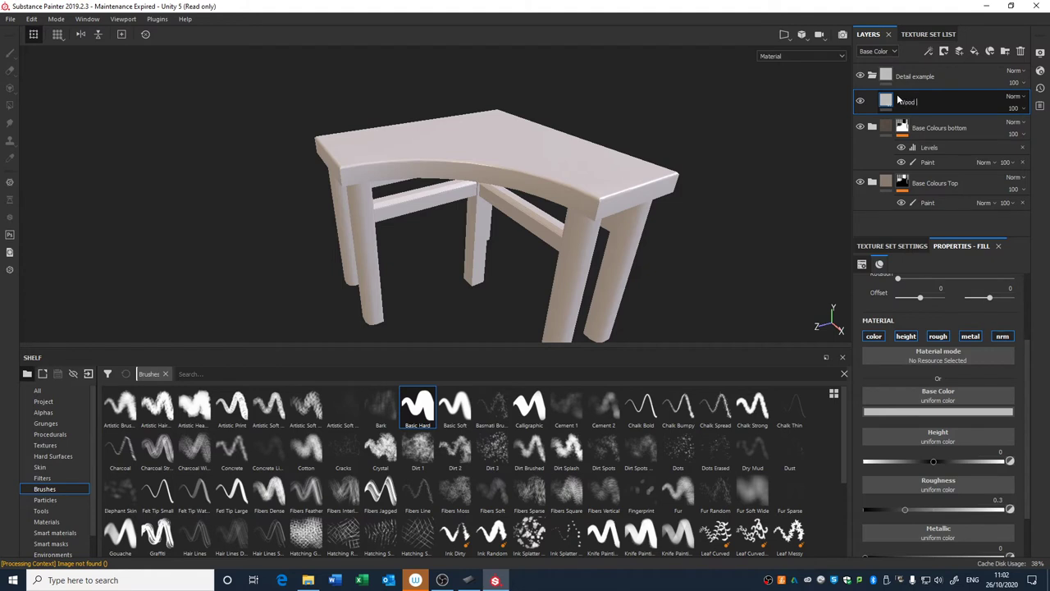
{"action": "key", "text": "Return"}
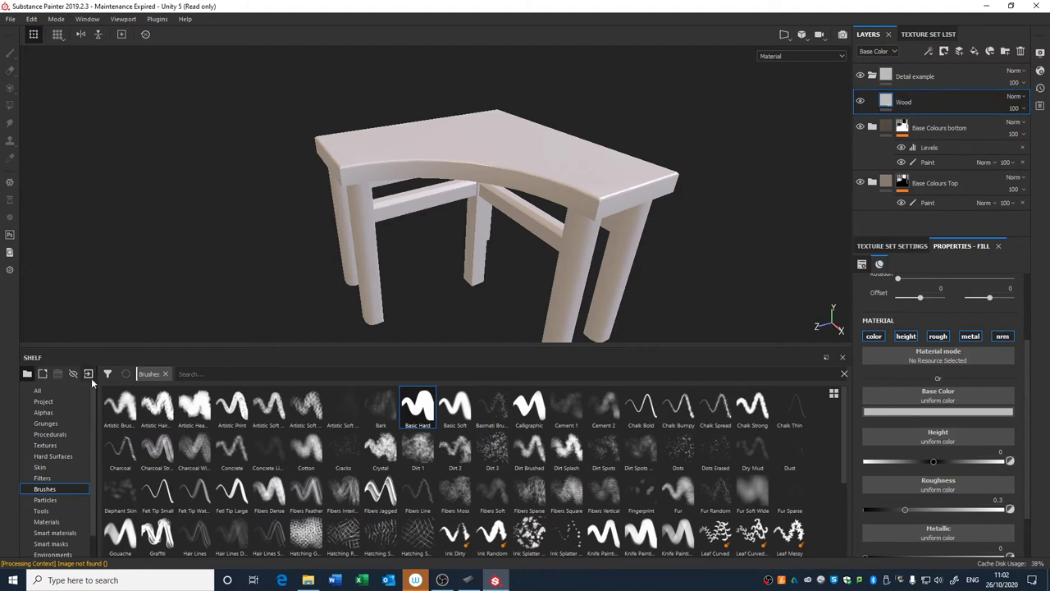
Search the shelf's Textures for "wood" and look through the Alphas for a wood pattern.
{"action": "left_click", "coordinate": [45, 445]}
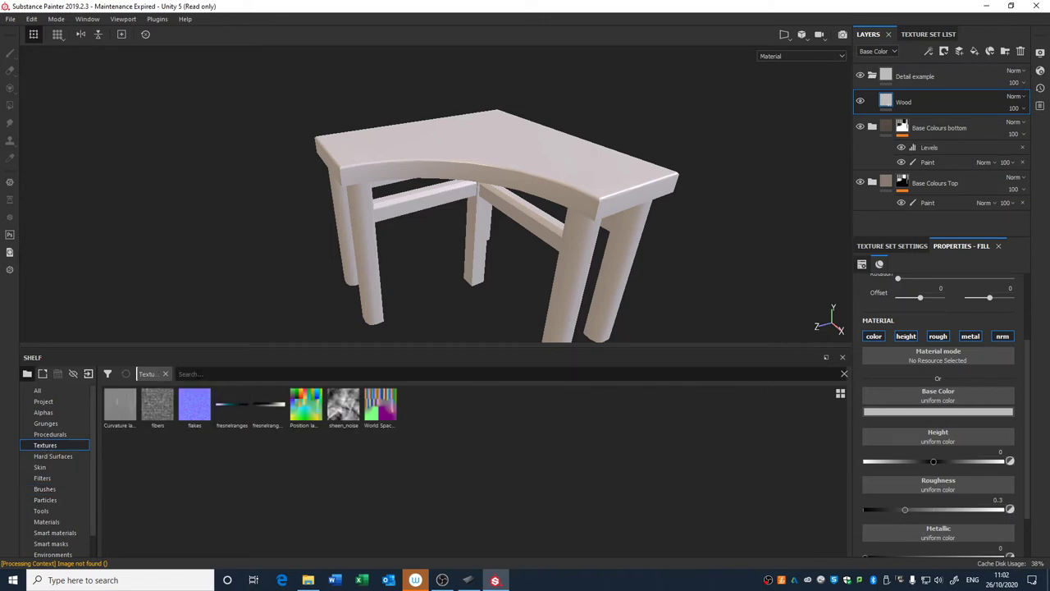
{"action": "left_click", "coordinate": [196, 375]}
{"action": "type", "text": "wood"}
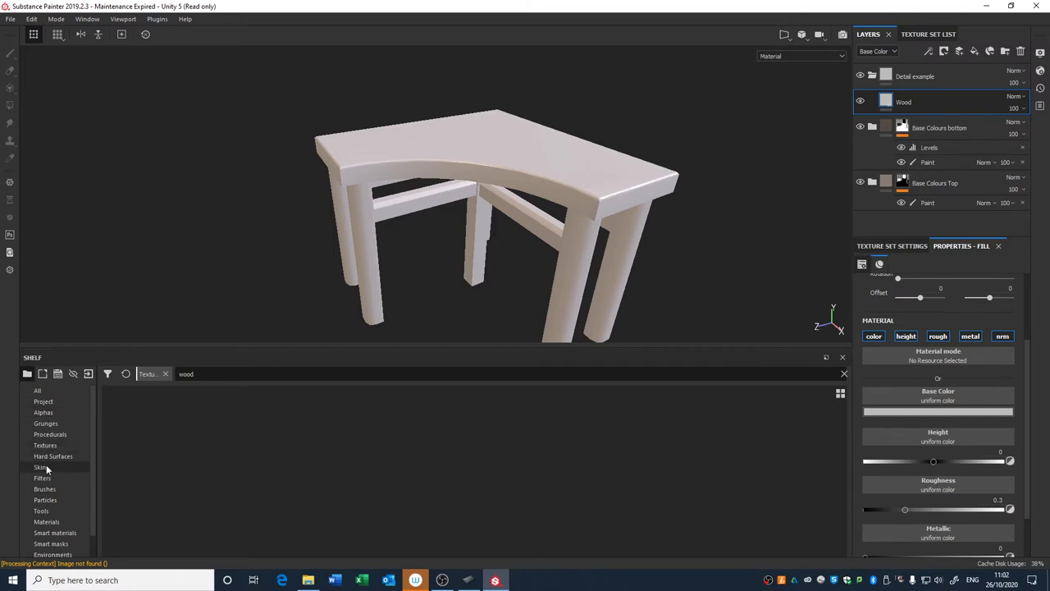
{"action": "left_click", "coordinate": [42, 412]}
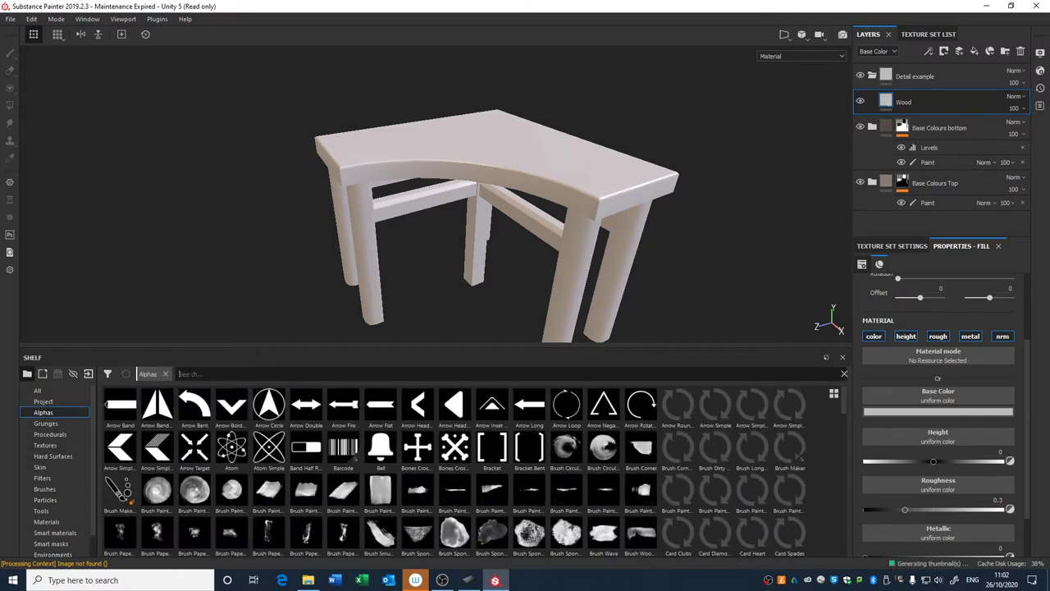
{"action": "mouse_move", "coordinate": [378, 457]}
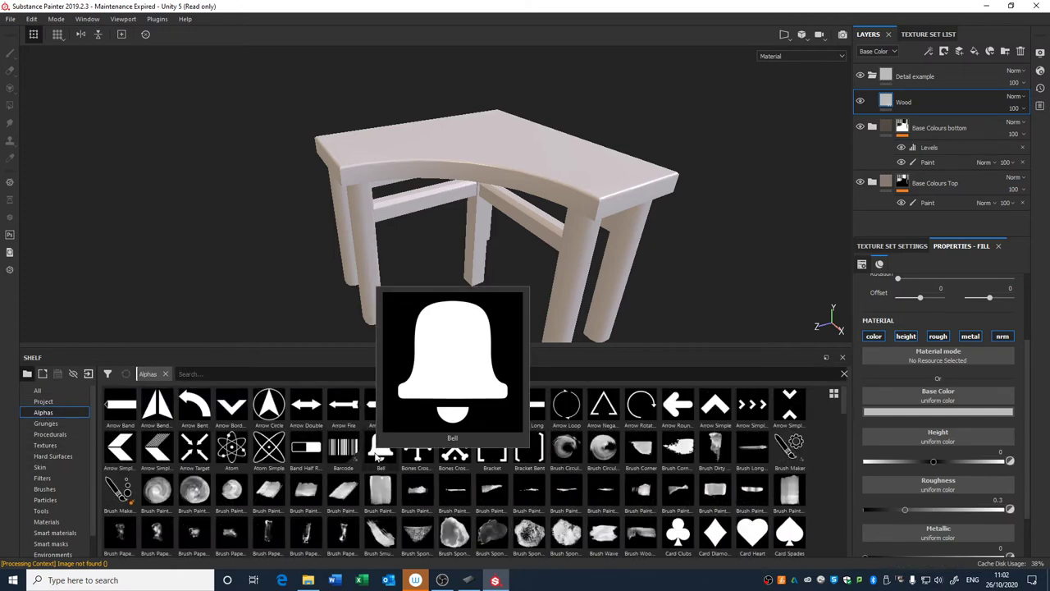
{"action": "type", "text": "wood"}
{"action": "key", "text": "BackSpace"}
{"action": "key", "text": "BackSpace"}
{"action": "key", "text": "BackSpace"}
{"action": "key", "text": "BackSpace"}
Search the shelf's Procedurals for "wood" and view the table from another angle.
{"action": "left_click", "coordinate": [49, 434]}
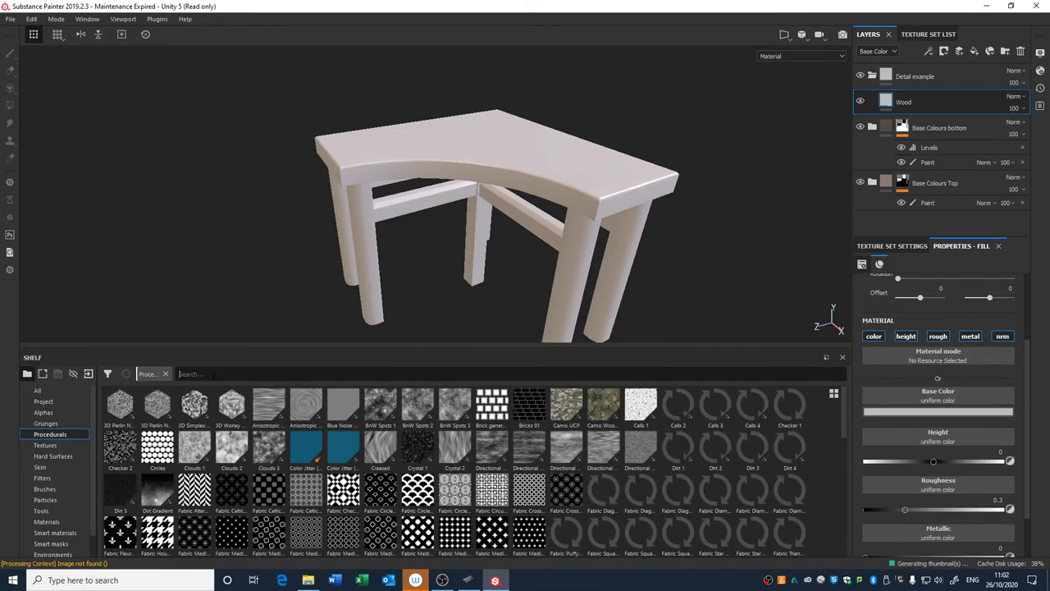
{"action": "type", "text": "wood"}
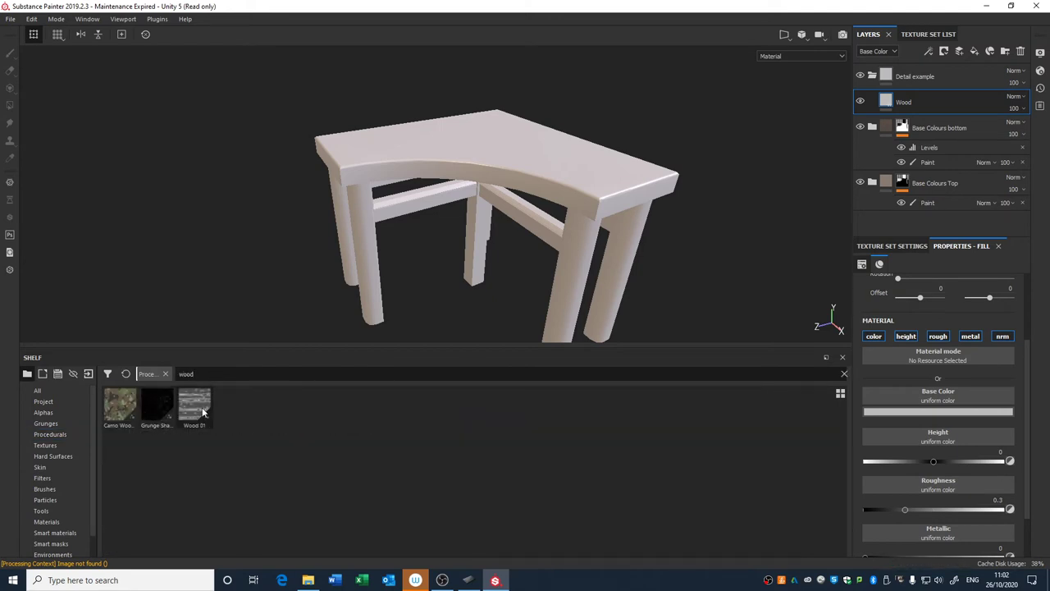
{"action": "left_click_drag", "start_coordinate": [678, 255], "coordinate": [632, 247], "text": "alt"}
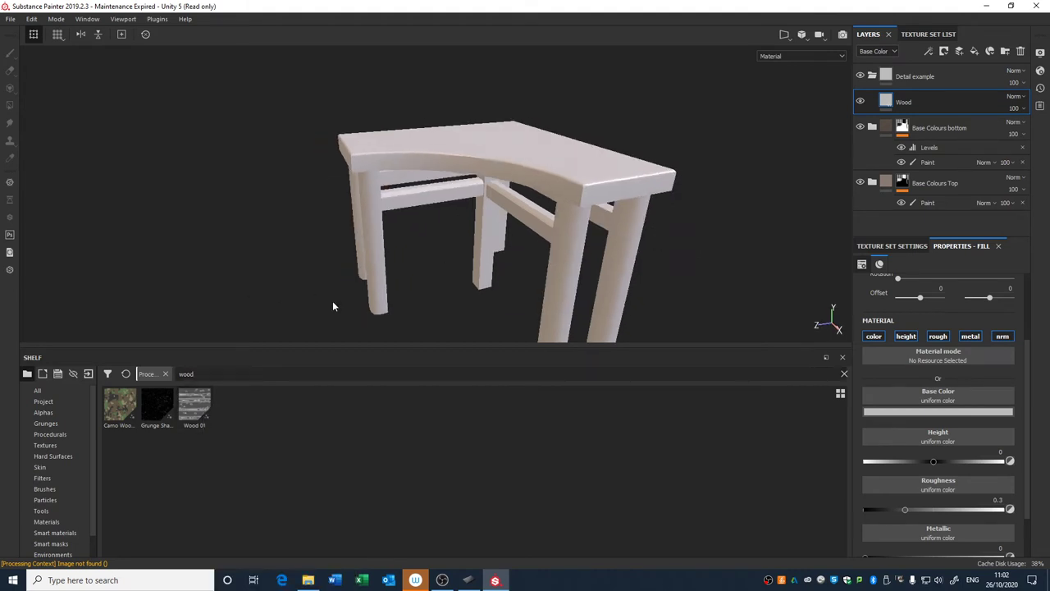
{"action": "left_click_drag", "start_coordinate": [332, 306], "coordinate": [584, 161], "text": "alt"}
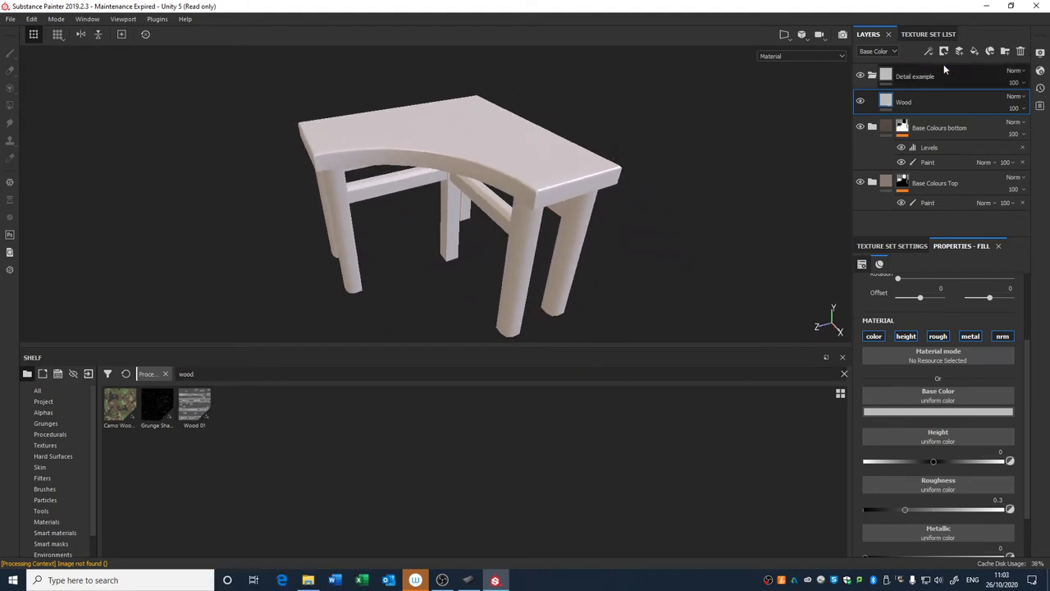
Limit the Wood fill layer to its color channel by disabling height, rough, metal and nrm.
{"action": "left_click", "coordinate": [873, 337]}
{"action": "left_click", "coordinate": [906, 336]}
{"action": "left_click", "coordinate": [938, 337]}
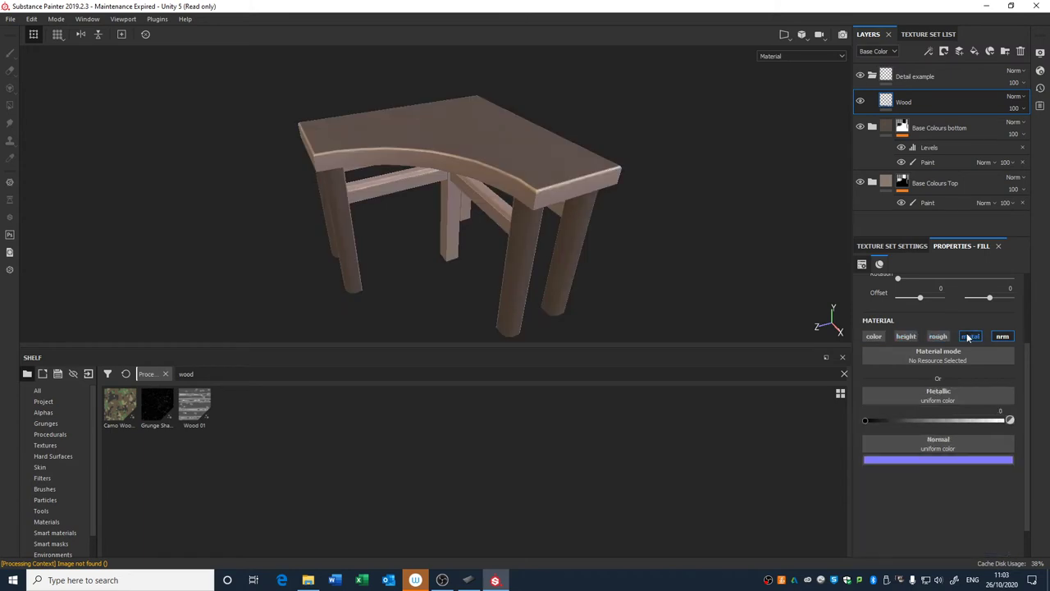
{"action": "left_click", "coordinate": [971, 336]}
{"action": "left_click", "coordinate": [999, 337]}
{"action": "left_click_drag", "start_coordinate": [535, 280], "coordinate": [648, 261], "text": "alt"}
{"action": "left_click", "coordinate": [874, 337]}
Set the Wood layer's base color to a pale yellowish tan.
{"action": "left_click", "coordinate": [911, 412]}
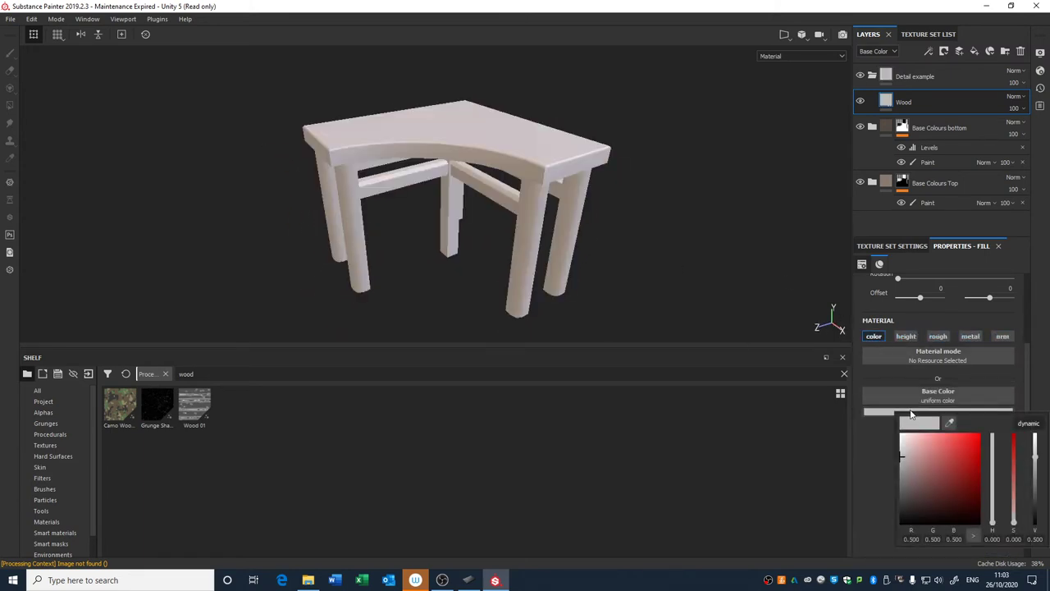
{"action": "left_click_drag", "start_coordinate": [996, 489], "coordinate": [993, 512]}
{"action": "left_click_drag", "start_coordinate": [941, 479], "coordinate": [921, 451]}
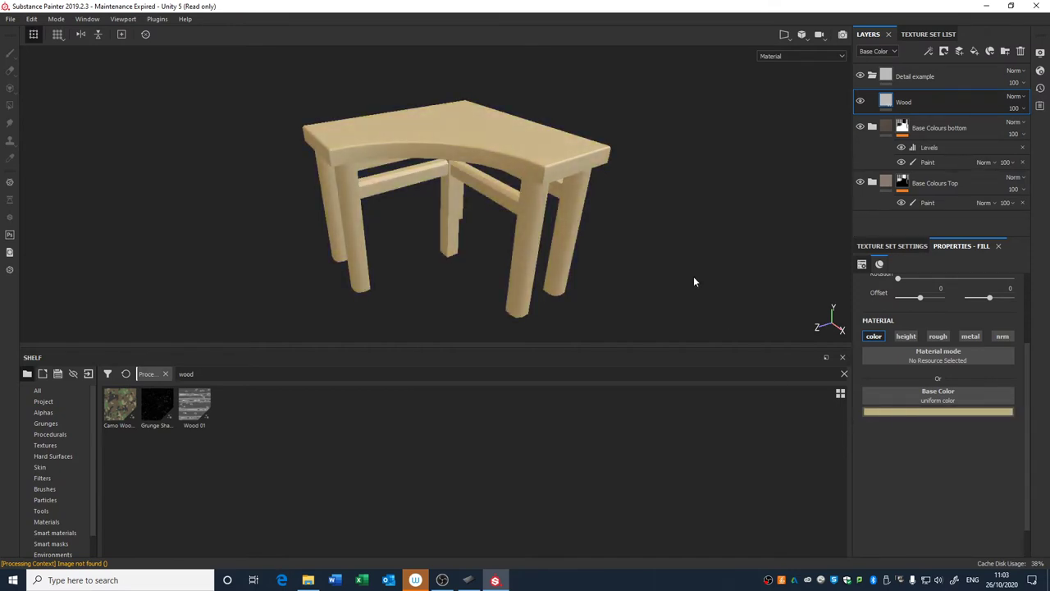
Add a black mask to the Wood layer and add a fill effect to that mask.
{"action": "mouse_move", "coordinate": [693, 277]}
{"action": "left_mouse_down", "text": "alt"}
{"action": "mouse_move", "coordinate": [624, 269]}
{"action": "mouse_move", "coordinate": [659, 275]}
{"action": "left_mouse_up", "text": "alt"}
{"action": "right_click", "coordinate": [888, 101]}
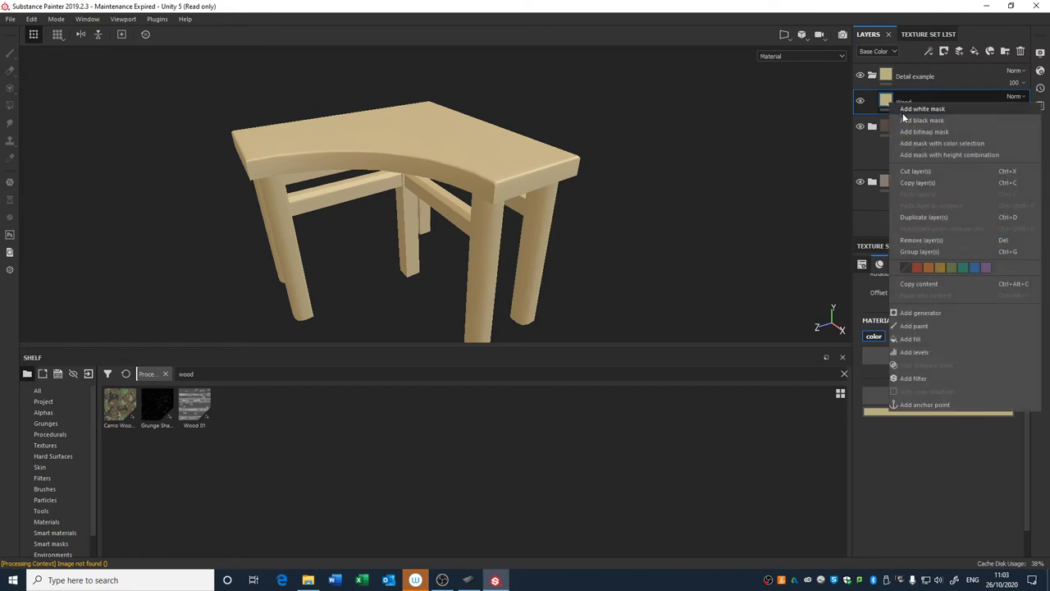
{"action": "left_click", "coordinate": [903, 112]}
{"action": "right_click", "coordinate": [904, 104]}
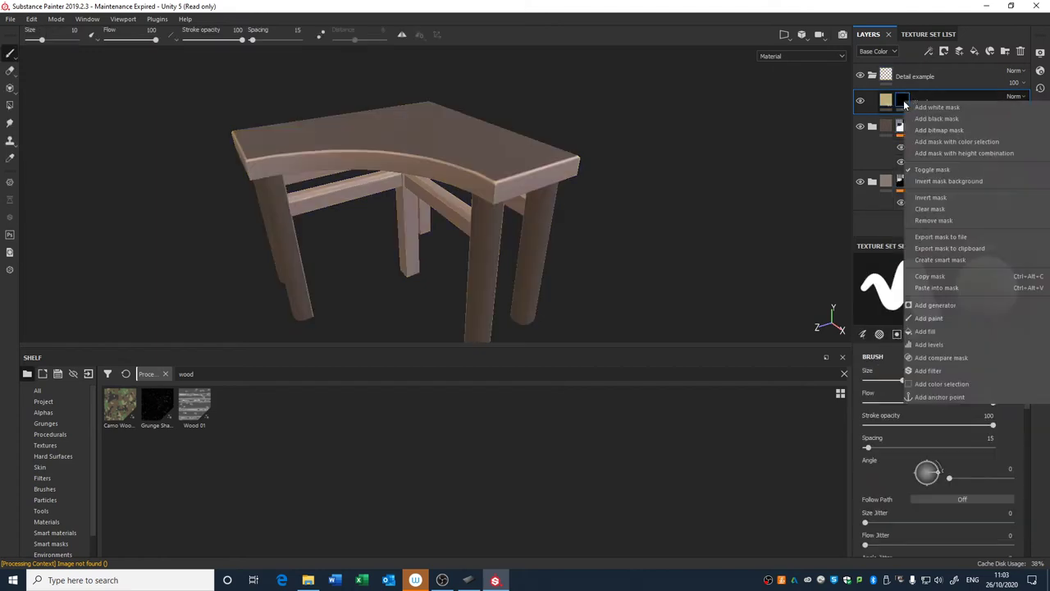
{"action": "left_click", "coordinate": [949, 325]}
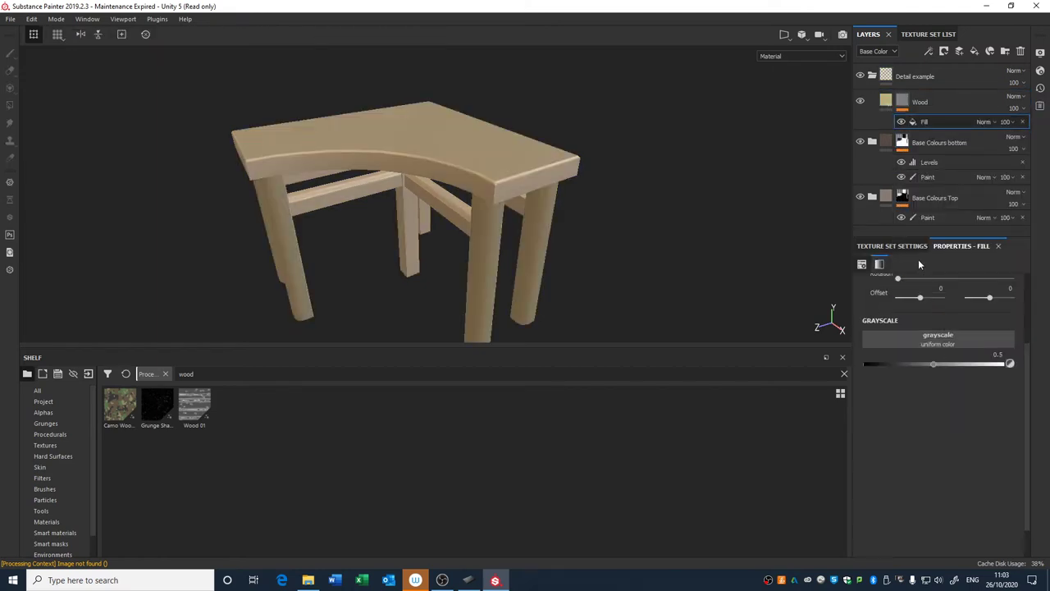
Assign the Wood 01 procedural as the grayscale of the Wood layer's mask fill and set its hardness to 0.6.
{"action": "left_click_drag", "start_coordinate": [1010, 364], "coordinate": [816, 365]}
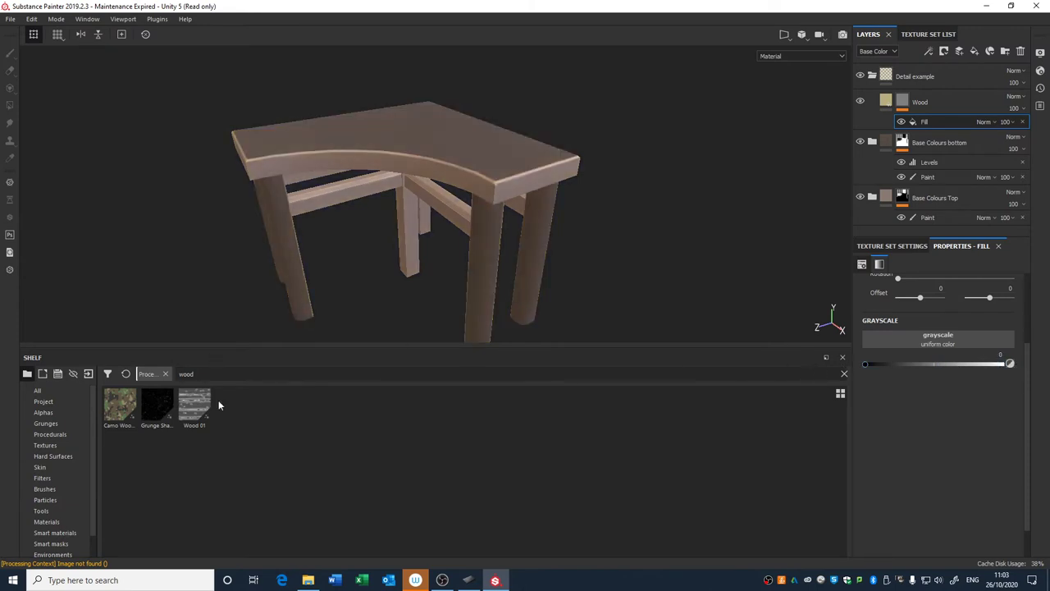
{"action": "left_click", "coordinate": [189, 408]}
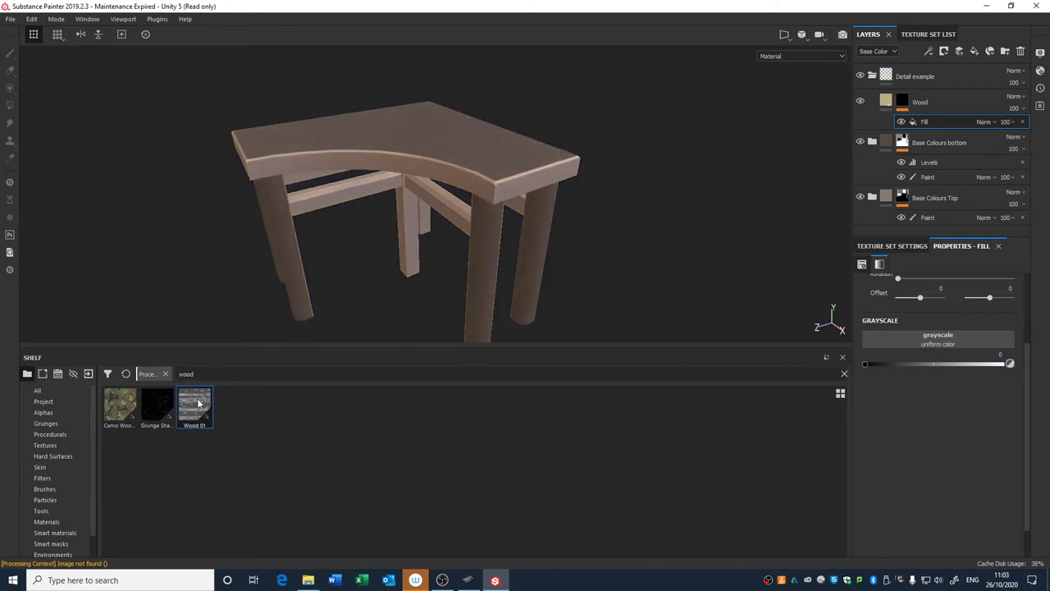
{"action": "left_click_drag", "start_coordinate": [199, 403], "coordinate": [930, 341]}
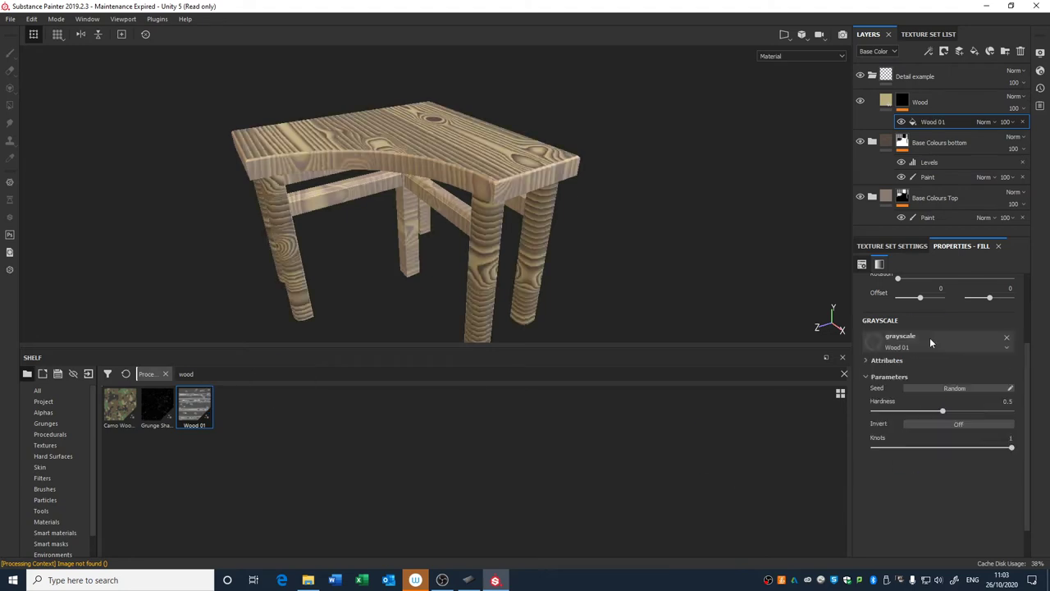
{"action": "left_click_drag", "start_coordinate": [574, 246], "coordinate": [633, 233], "text": "alt"}
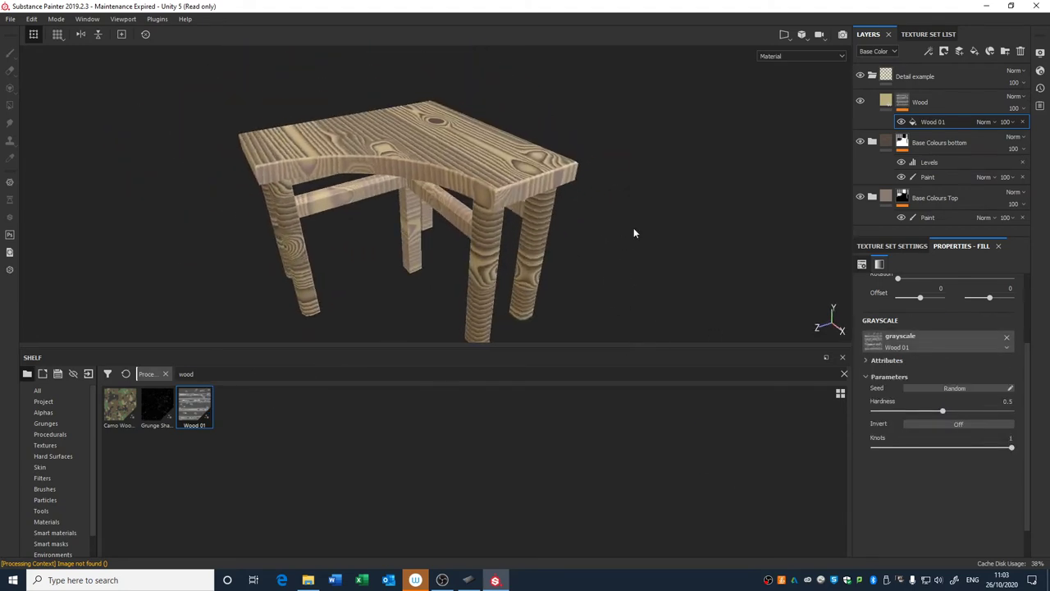
{"action": "left_click_drag", "start_coordinate": [913, 414], "coordinate": [956, 412]}
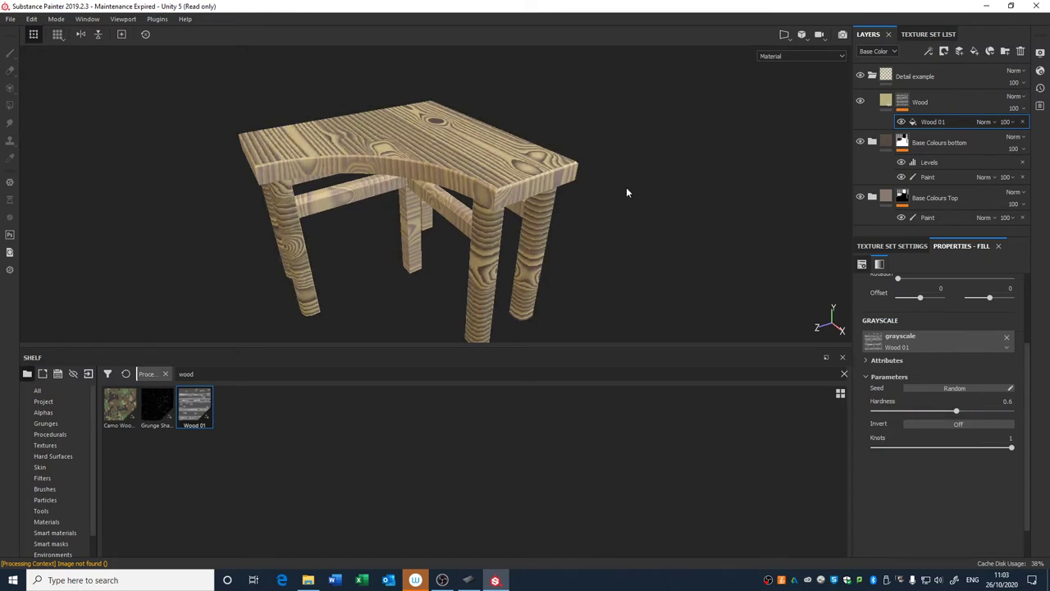
{"action": "left_click_drag", "start_coordinate": [626, 192], "coordinate": [632, 203], "text": "alt"}
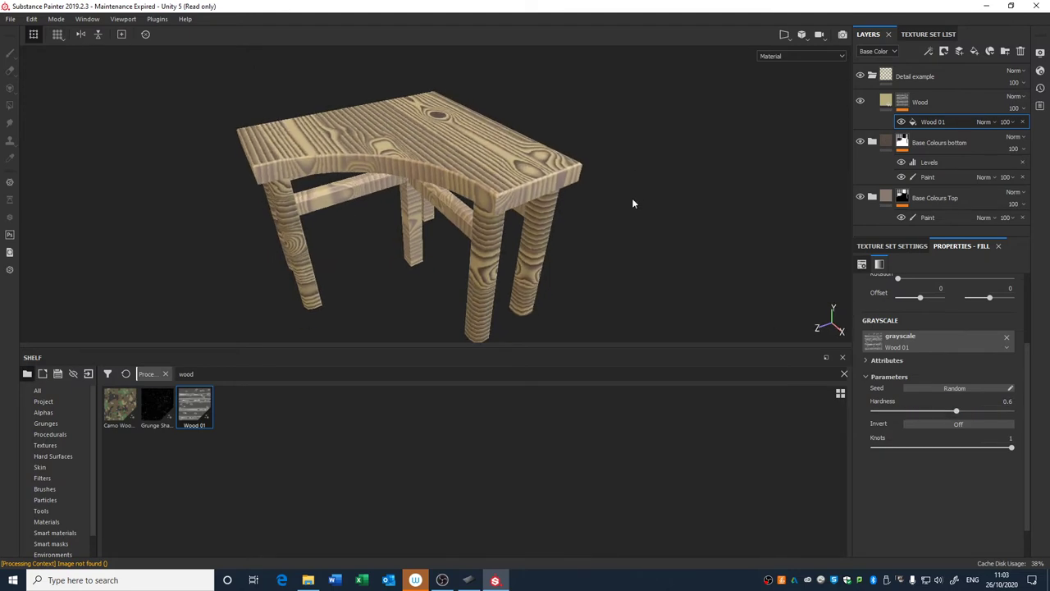
Move the Wood layer into the Base Colours Top folder, directly above Fill layer 2.
{"action": "left_click", "coordinate": [872, 144]}
{"action": "left_click", "coordinate": [872, 144]}
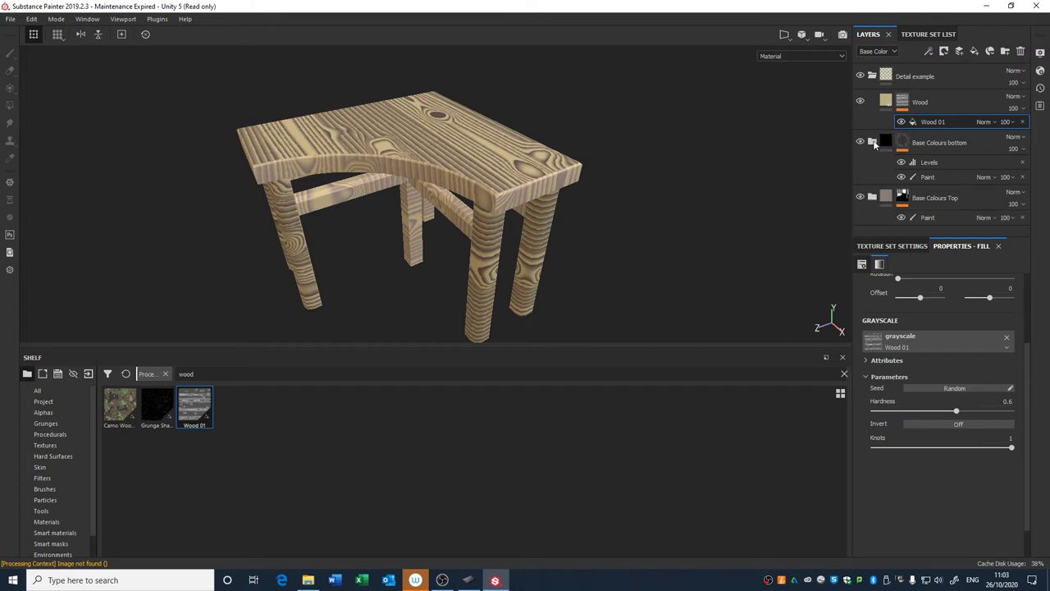
{"action": "left_click", "coordinate": [873, 199]}
{"action": "scroll", "coordinate": [886, 164], "scroll_direction": "down", "scroll_amount": 1}
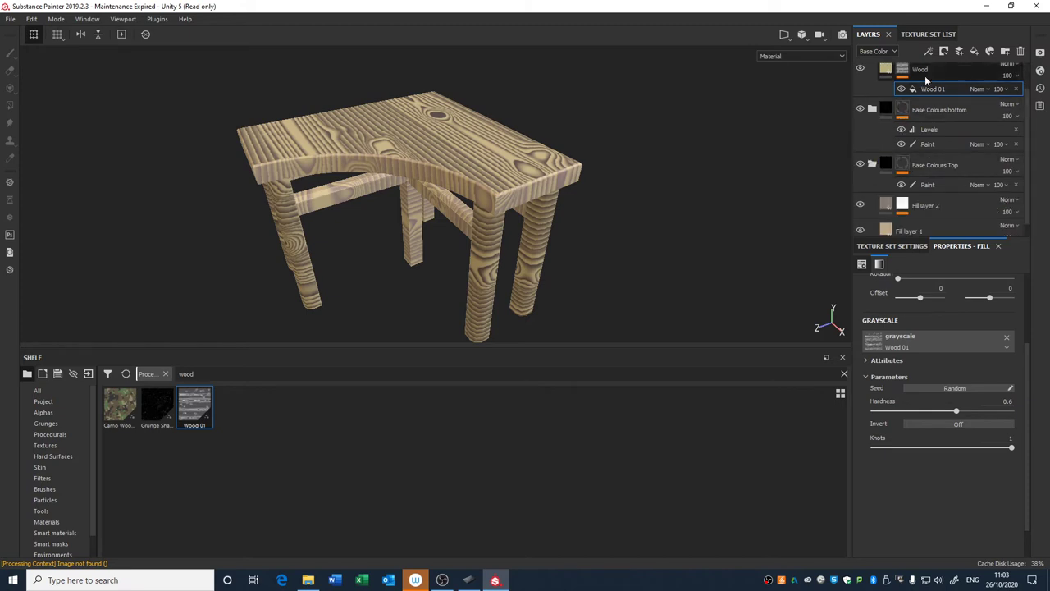
{"action": "left_click_drag", "start_coordinate": [927, 79], "coordinate": [927, 201]}
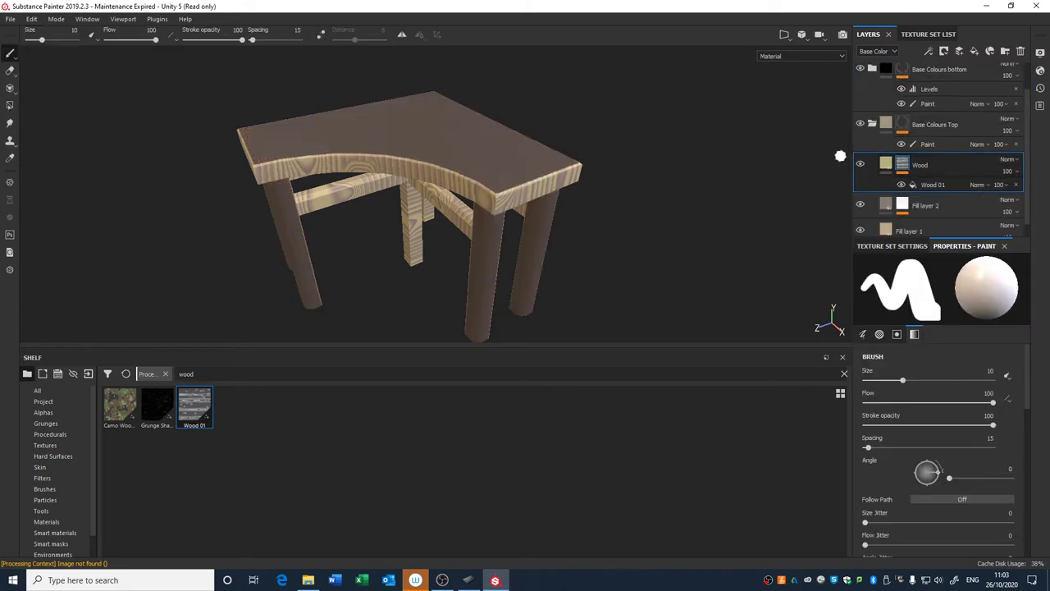
{"action": "mouse_move", "coordinate": [620, 236]}
{"action": "left_mouse_down", "text": "alt"}
{"action": "mouse_move", "coordinate": [619, 208]}
{"action": "mouse_move", "coordinate": [618, 222]}
{"action": "left_mouse_up", "text": "alt"}
{"action": "scroll", "coordinate": [531, 181], "scroll_direction": "up", "scroll_amount": 3}
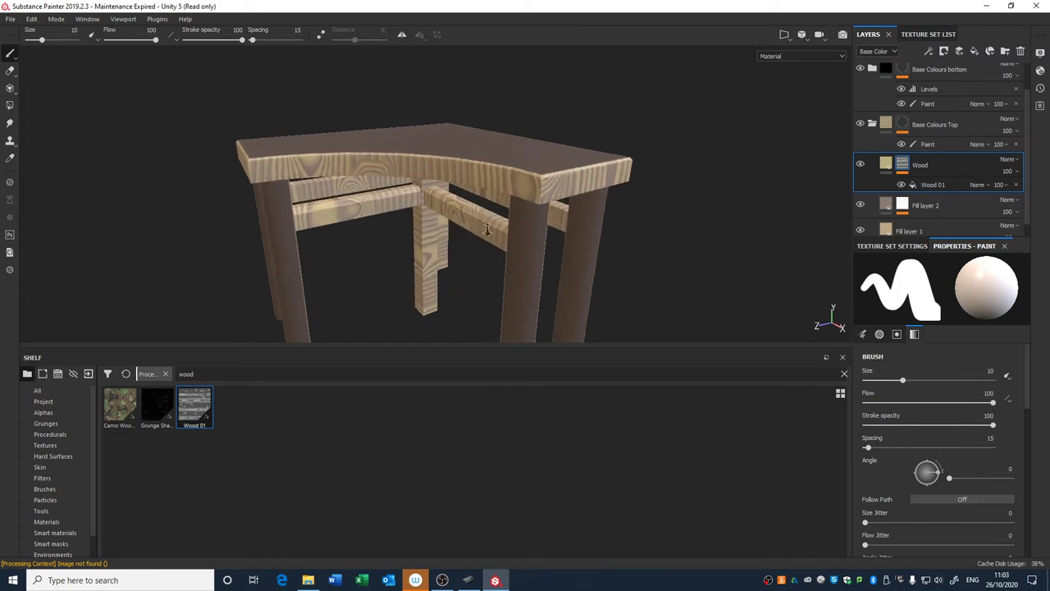
{"action": "left_click_drag", "start_coordinate": [531, 225], "coordinate": [531, 211], "text": "alt"}
{"action": "middle_click_drag", "start_coordinate": [531, 211], "coordinate": [513, 197], "text": "alt"}
{"action": "left_click_drag", "start_coordinate": [512, 197], "coordinate": [415, 166], "text": "alt"}
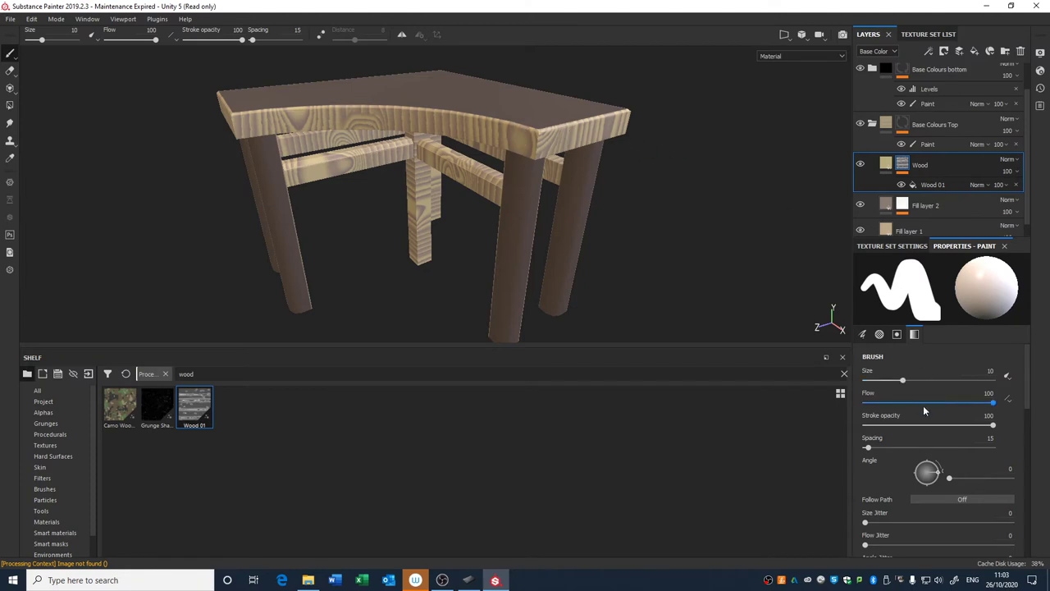
Rotate the Wood 01 mask fill to 90 and check the grain direction on the model and its UV layout.
{"action": "left_click", "coordinate": [929, 185]}
{"action": "double_click", "coordinate": [939, 185]}
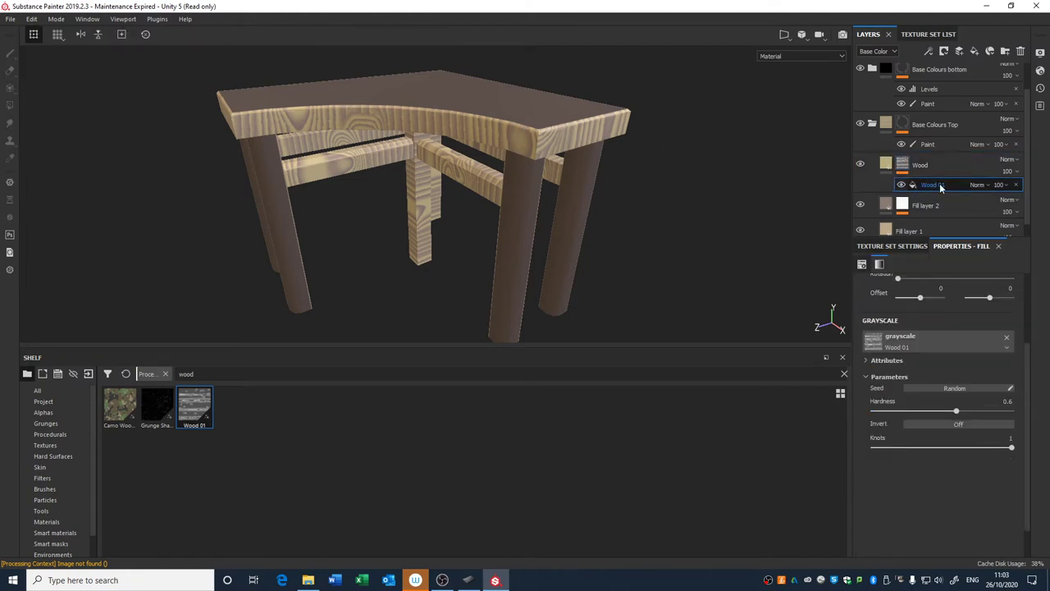
{"action": "key", "text": "Return"}
{"action": "scroll", "coordinate": [923, 314], "scroll_direction": "up", "scroll_amount": 1}
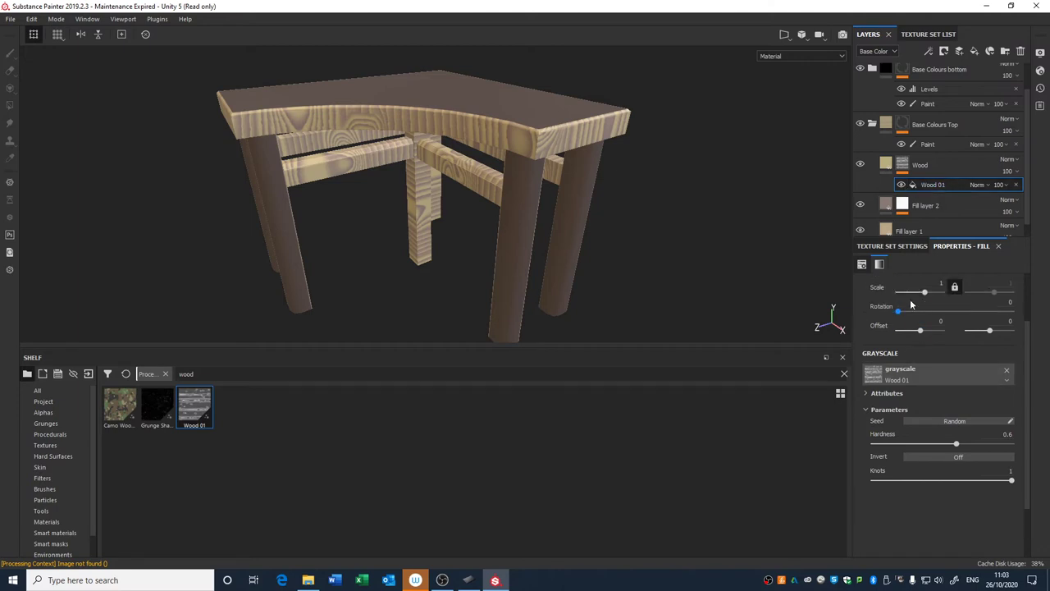
{"action": "left_click_drag", "start_coordinate": [900, 313], "coordinate": [906, 313]}
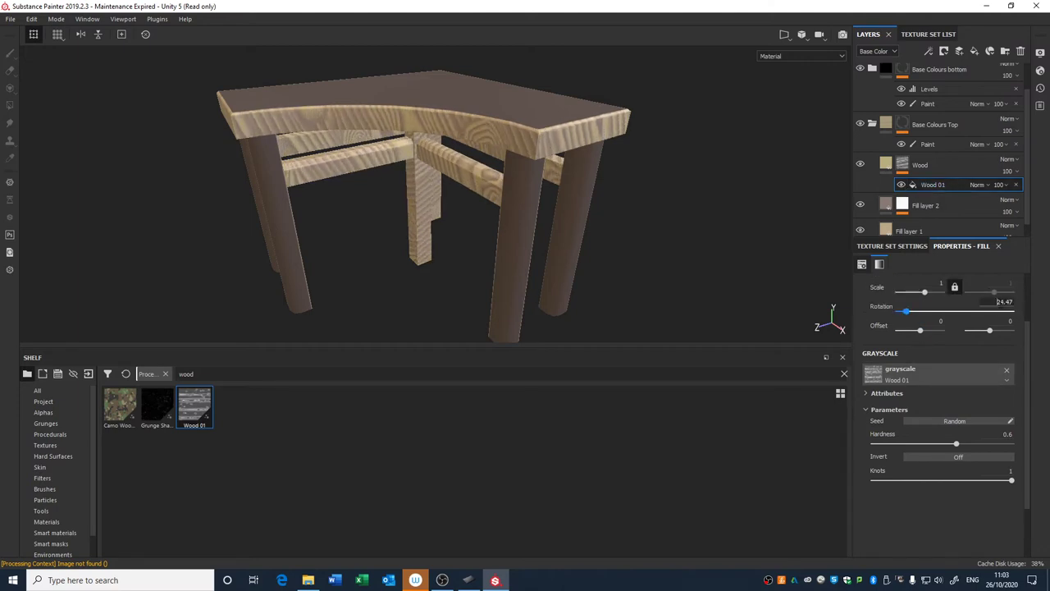
{"action": "key", "text": "Return"}
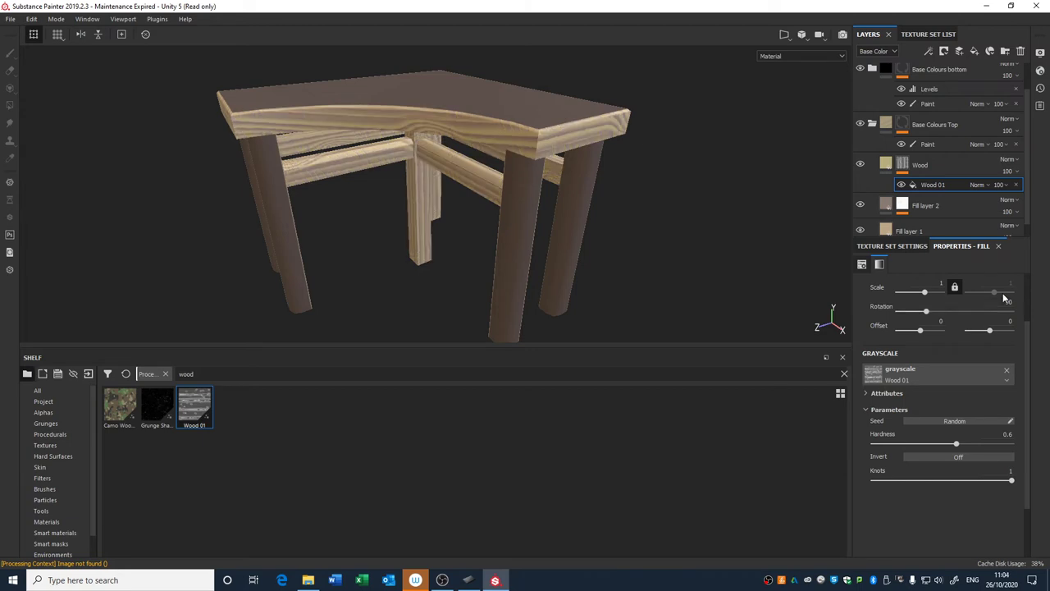
{"action": "scroll", "coordinate": [370, 173], "scroll_direction": "down", "scroll_amount": 4}
{"action": "mouse_move", "coordinate": [423, 166]}
{"action": "left_mouse_down", "text": "alt"}
{"action": "mouse_move", "coordinate": [448, 132]}
{"action": "mouse_move", "coordinate": [436, 158]}
{"action": "left_mouse_up", "text": "alt"}
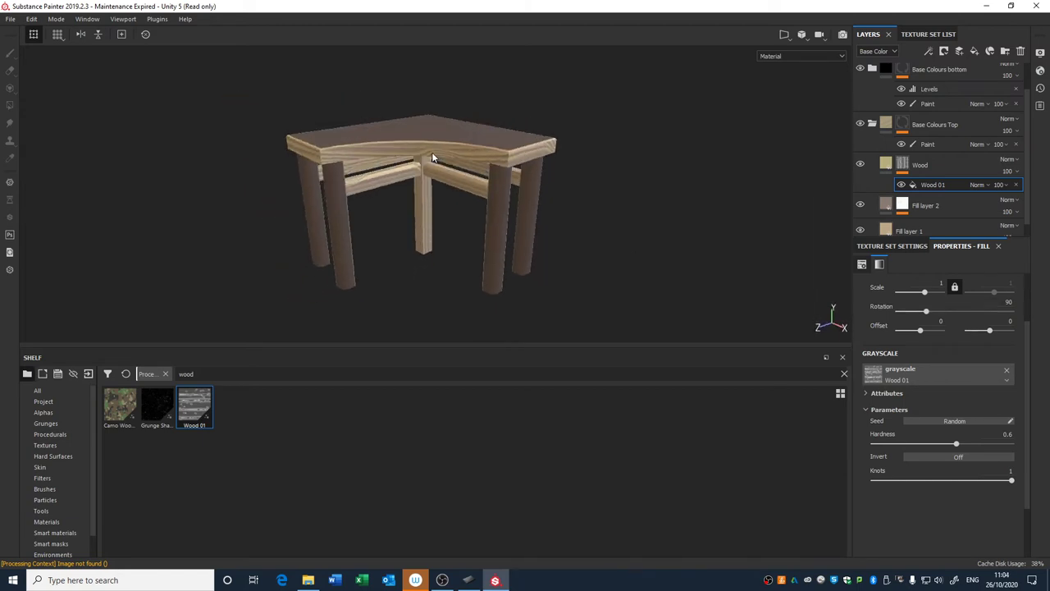
{"action": "key", "text": "F1"}
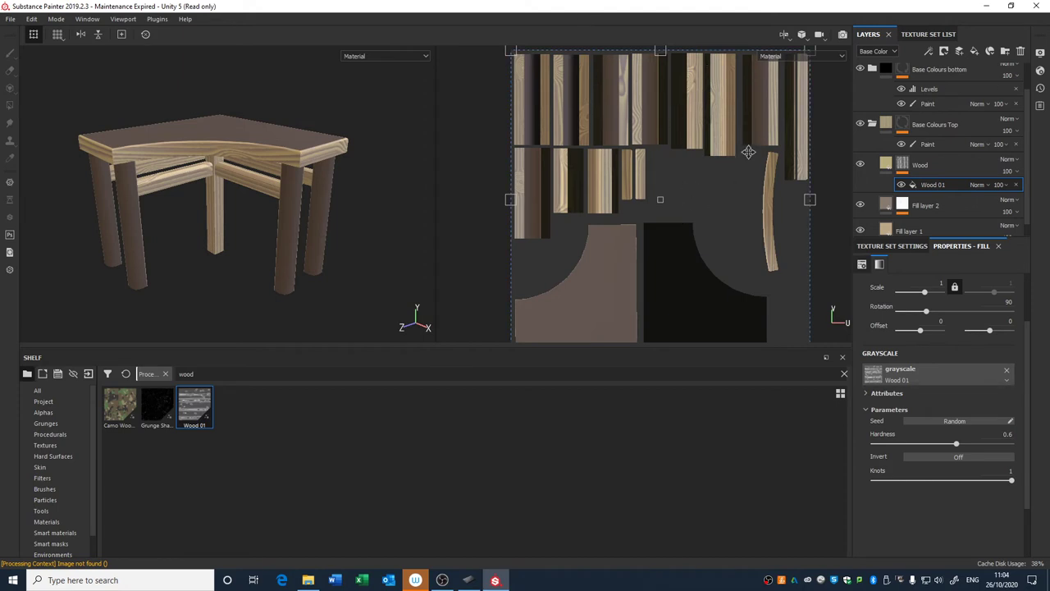
{"action": "key", "text": "F2"}
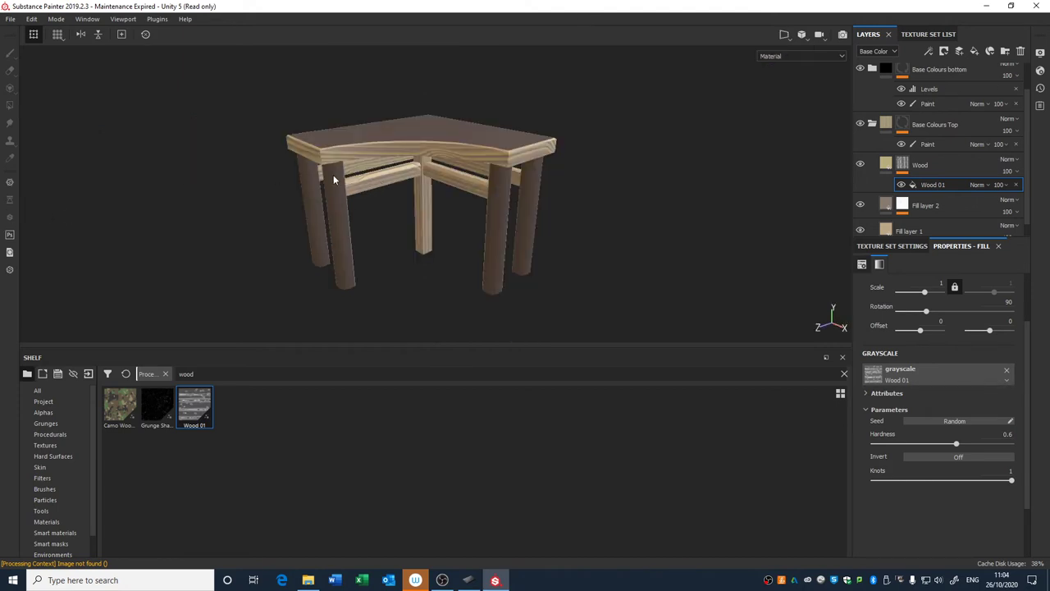
Set the Wood 01 mask fill's scale to 2.4.
{"action": "right_click_drag", "start_coordinate": [333, 176], "coordinate": [489, 240], "text": "alt"}
{"action": "mouse_move", "coordinate": [489, 239]}
{"action": "left_mouse_down", "text": "alt"}
{"action": "mouse_move", "coordinate": [505, 239]}
{"action": "mouse_move", "coordinate": [432, 235]}
{"action": "mouse_move", "coordinate": [496, 228]}
{"action": "left_mouse_up", "text": "alt"}
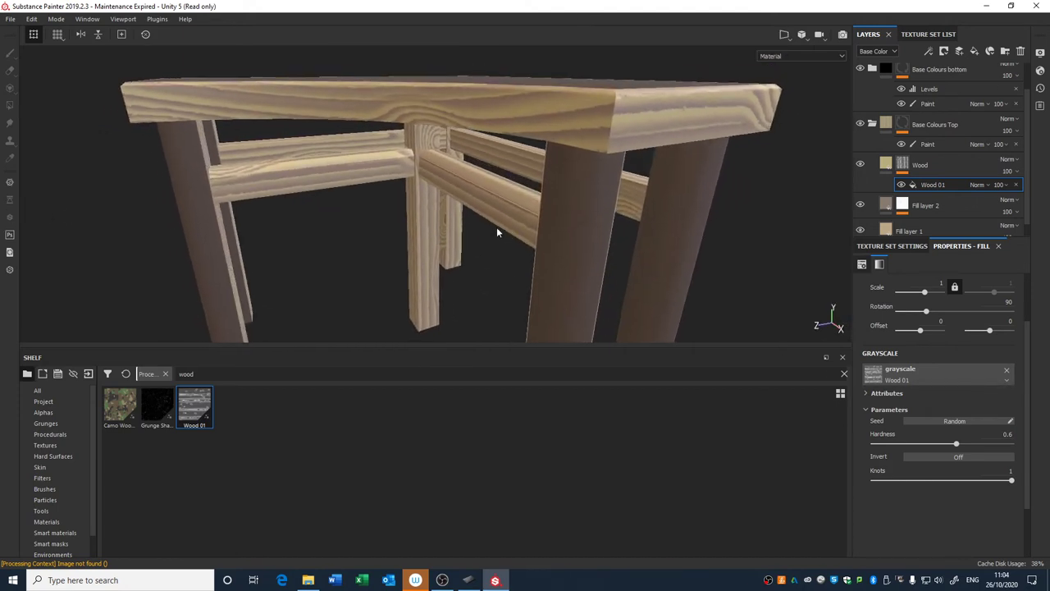
{"action": "left_click_drag", "start_coordinate": [924, 292], "coordinate": [927, 293]}
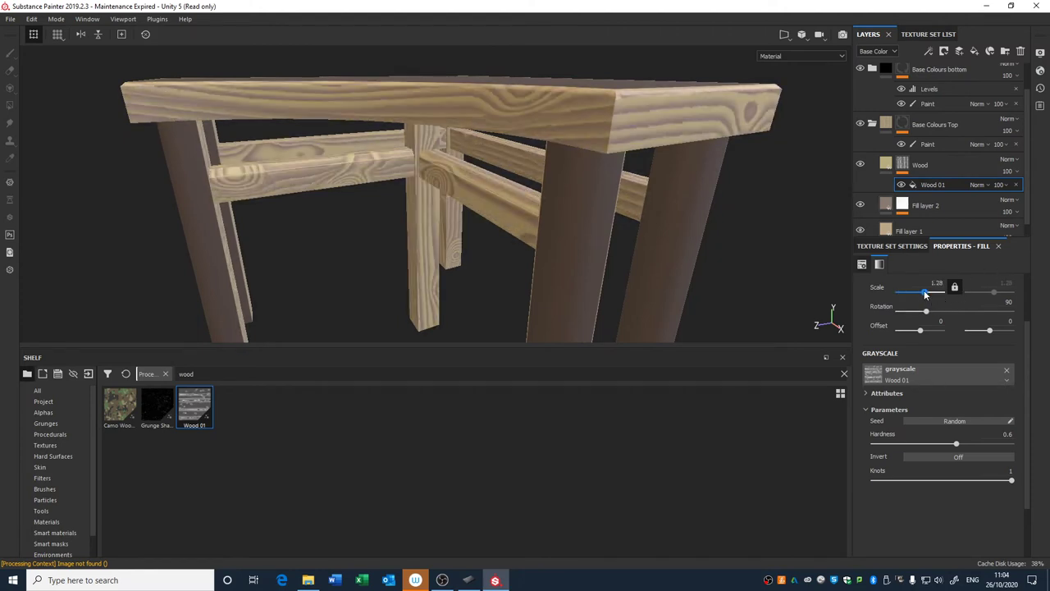
{"action": "right_click_drag", "start_coordinate": [633, 230], "coordinate": [100, 90], "text": "alt"}
{"action": "left_click_drag", "start_coordinate": [100, 90], "coordinate": [476, 197], "text": "alt"}
{"action": "right_click_drag", "start_coordinate": [475, 197], "coordinate": [520, 228], "text": "alt"}
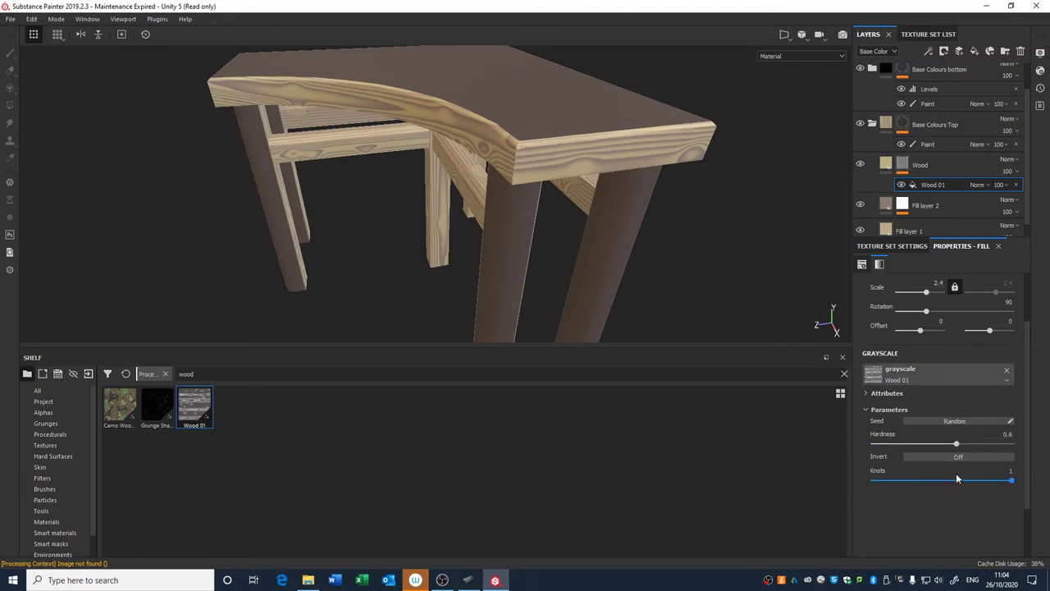
Set the Wood 01 pattern's knots to 0.12 and its hardness to 0.37.
{"action": "left_click_drag", "start_coordinate": [968, 476], "coordinate": [888, 492]}
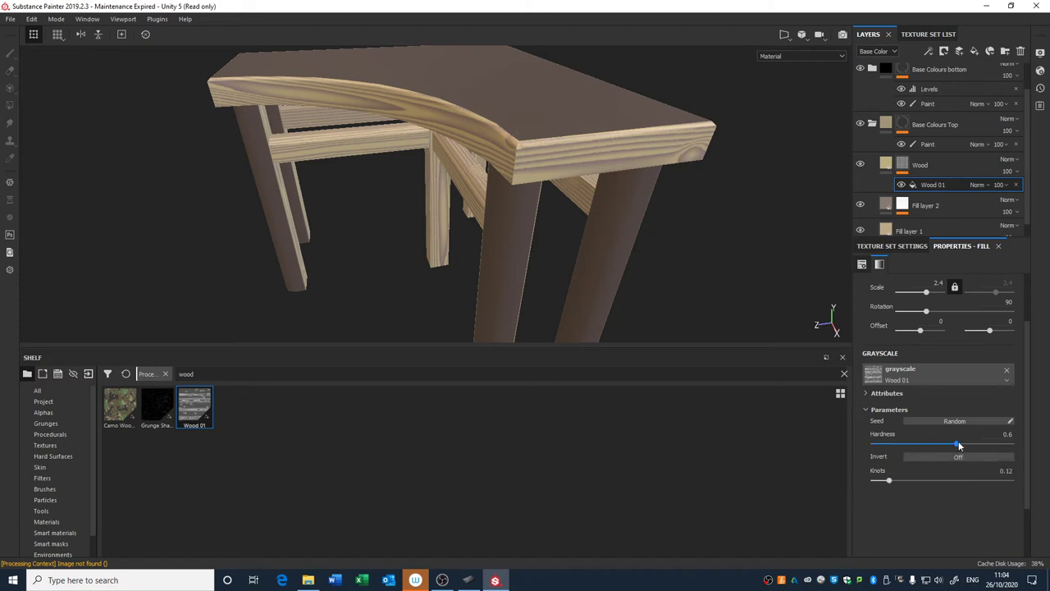
{"action": "left_click_drag", "start_coordinate": [955, 444], "coordinate": [922, 456]}
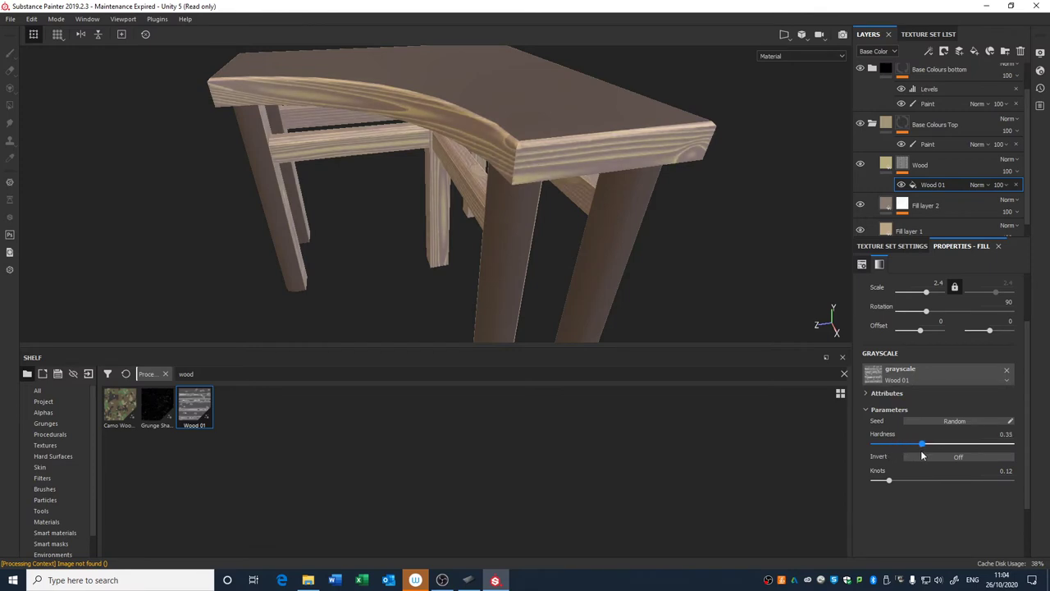
{"action": "left_click_drag", "start_coordinate": [702, 288], "coordinate": [485, 208], "text": "alt"}
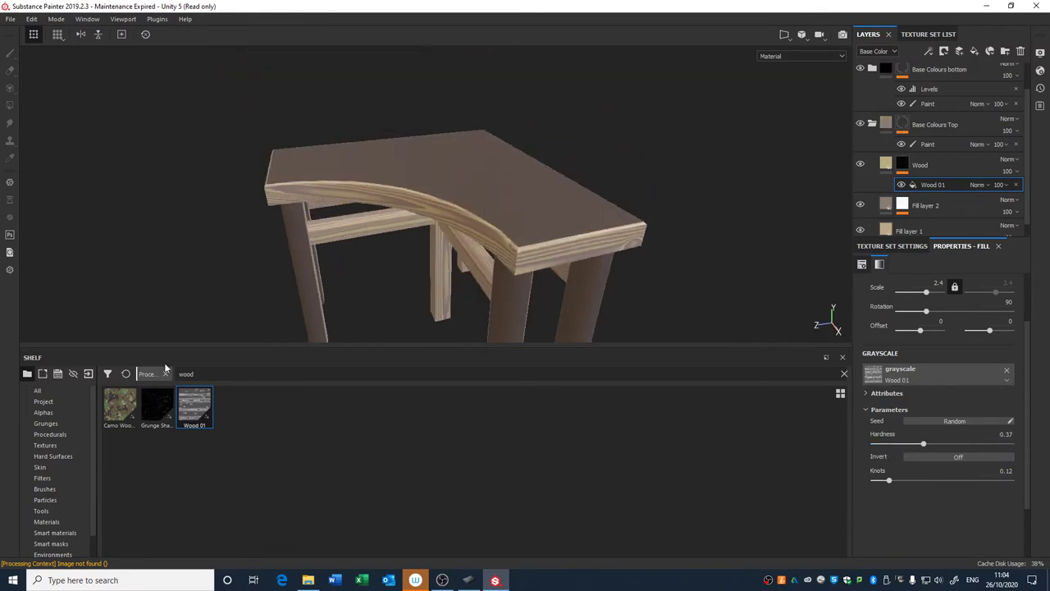
{"action": "left_click_drag", "start_coordinate": [468, 259], "coordinate": [551, 228], "text": "alt"}
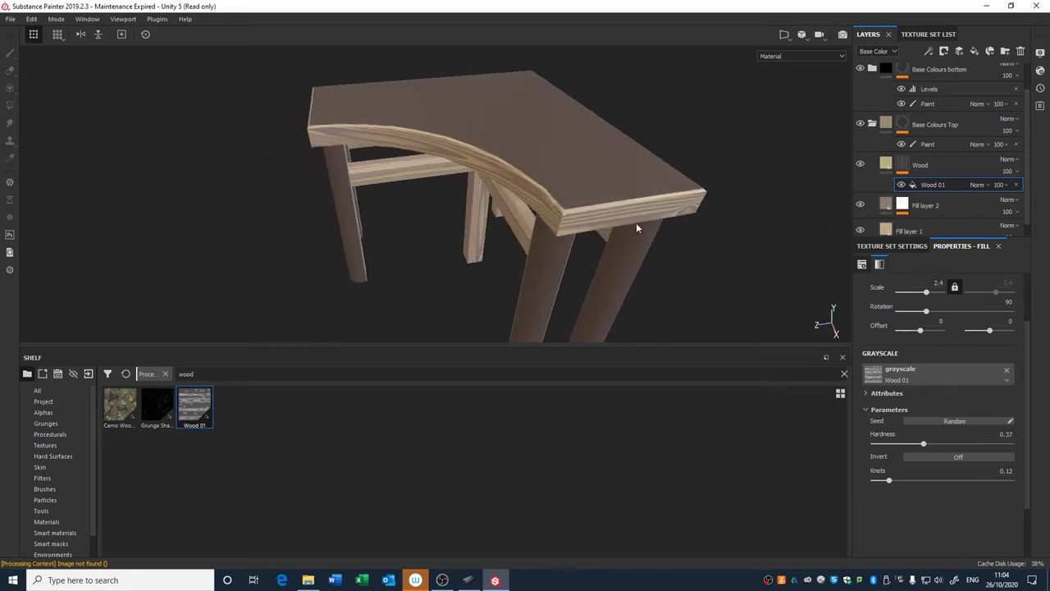
Change the Wood layer's base color to a less saturated, pale greyish beige.
{"action": "left_click", "coordinate": [888, 165]}
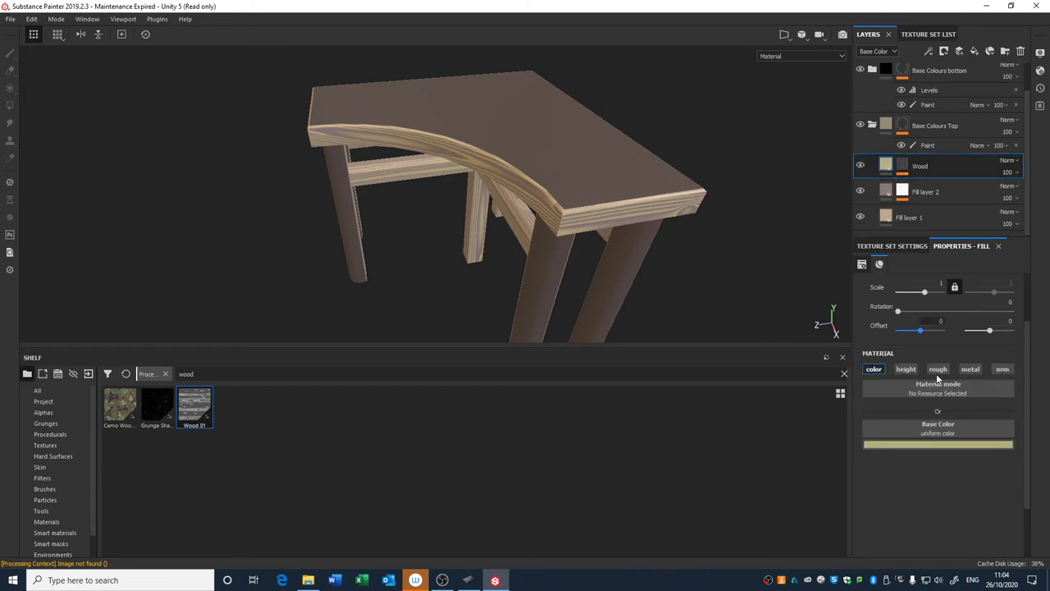
{"action": "left_click", "coordinate": [936, 446]}
{"action": "mouse_move", "coordinate": [923, 494]}
{"action": "left_mouse_down"}
{"action": "mouse_move", "coordinate": [930, 504]}
{"action": "mouse_move", "coordinate": [935, 493]}
{"action": "mouse_move", "coordinate": [916, 492]}
{"action": "left_mouse_up"}
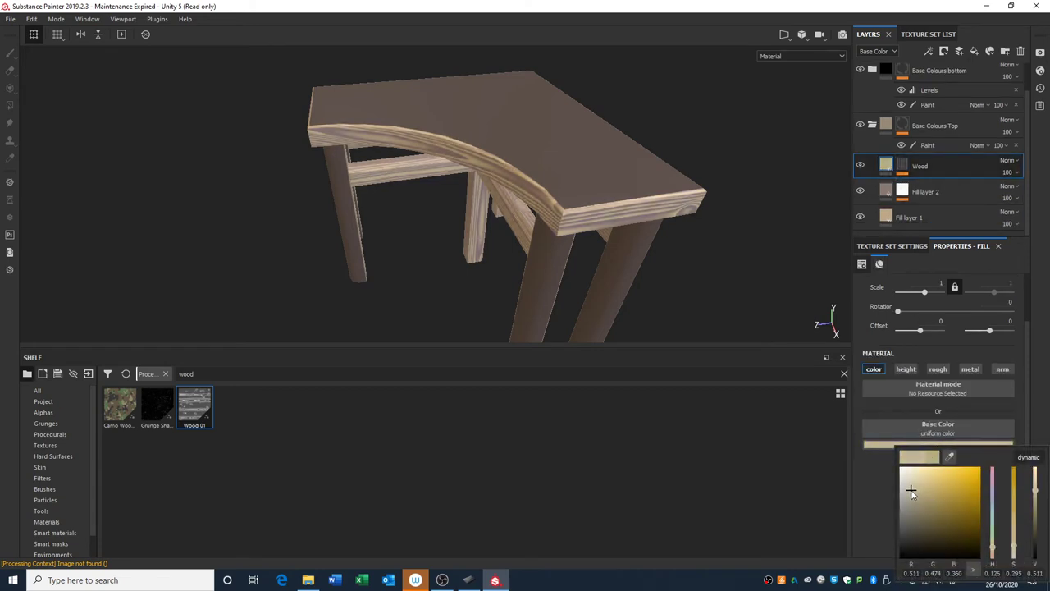
{"action": "scroll", "coordinate": [711, 234], "scroll_direction": "down", "scroll_amount": 1}
{"action": "middle_click_drag", "start_coordinate": [651, 192], "coordinate": [599, 166], "text": "alt"}
{"action": "scroll", "coordinate": [599, 166], "scroll_direction": "up", "scroll_amount": 1}
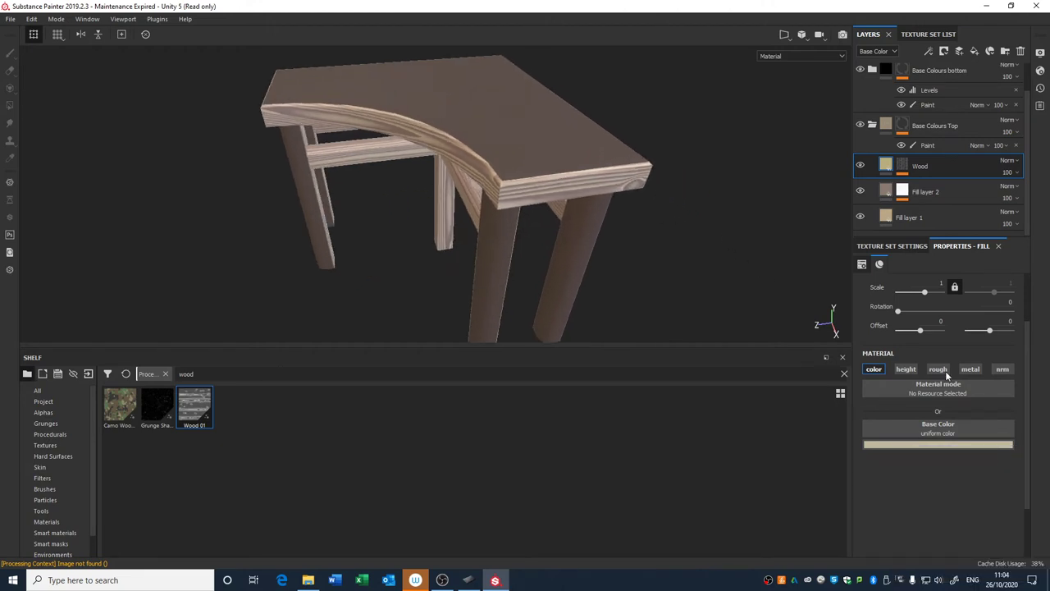
Enable the Wood layer's height channel and set the height to -0.0195 to engrave the grain.
{"action": "left_click", "coordinate": [907, 370]}
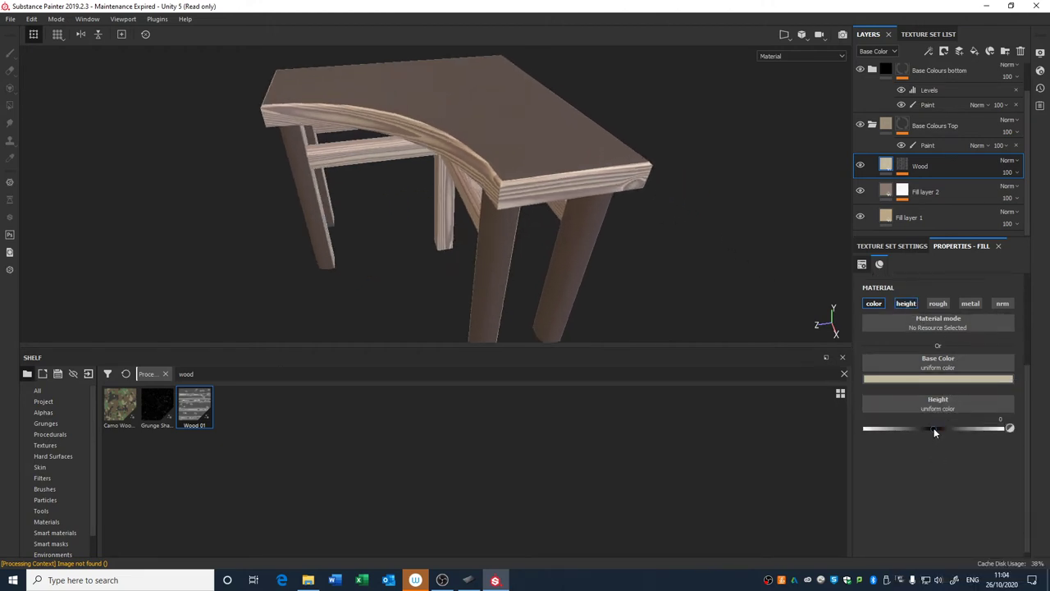
{"action": "left_click_drag", "start_coordinate": [933, 427], "coordinate": [931, 429]}
{"action": "right_click_drag", "start_coordinate": [644, 174], "coordinate": [849, 354], "text": "alt"}
{"action": "right_click_drag", "start_coordinate": [703, 173], "coordinate": [919, 361], "text": "alt"}
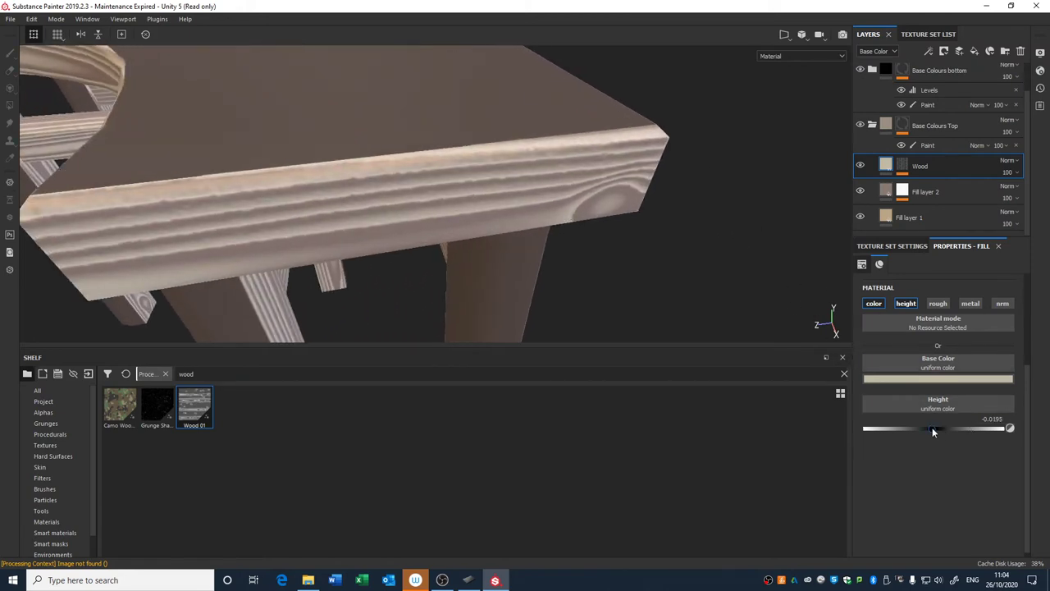
{"action": "left_click_drag", "start_coordinate": [352, 156], "coordinate": [596, 207], "text": "alt"}
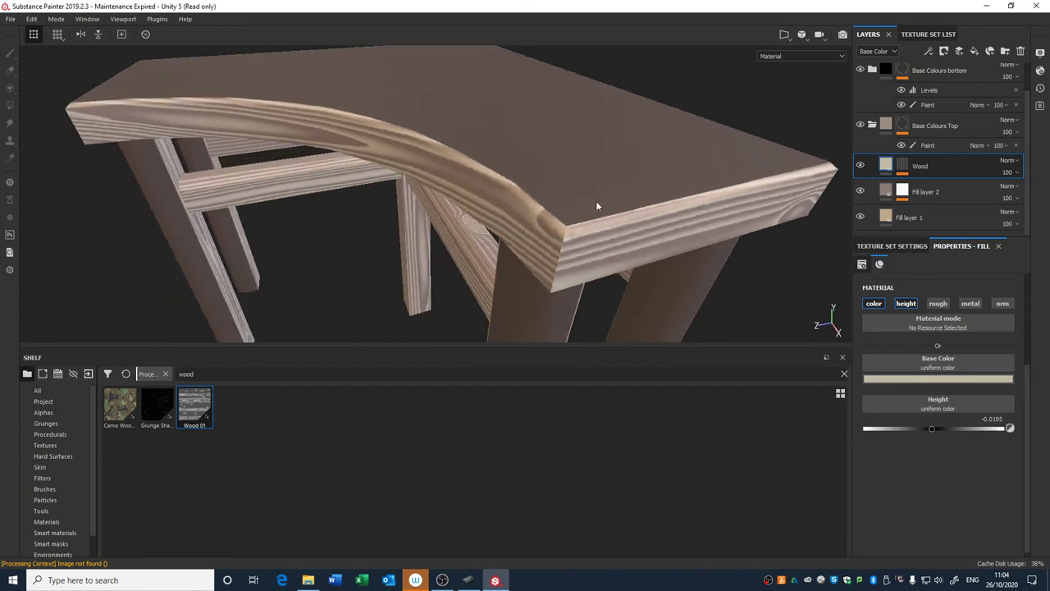
Enable the Wood layer's roughness channel, set it to 0.3463, and rotate the environment lighting to check the shine.
{"action": "left_click", "coordinate": [940, 304]}
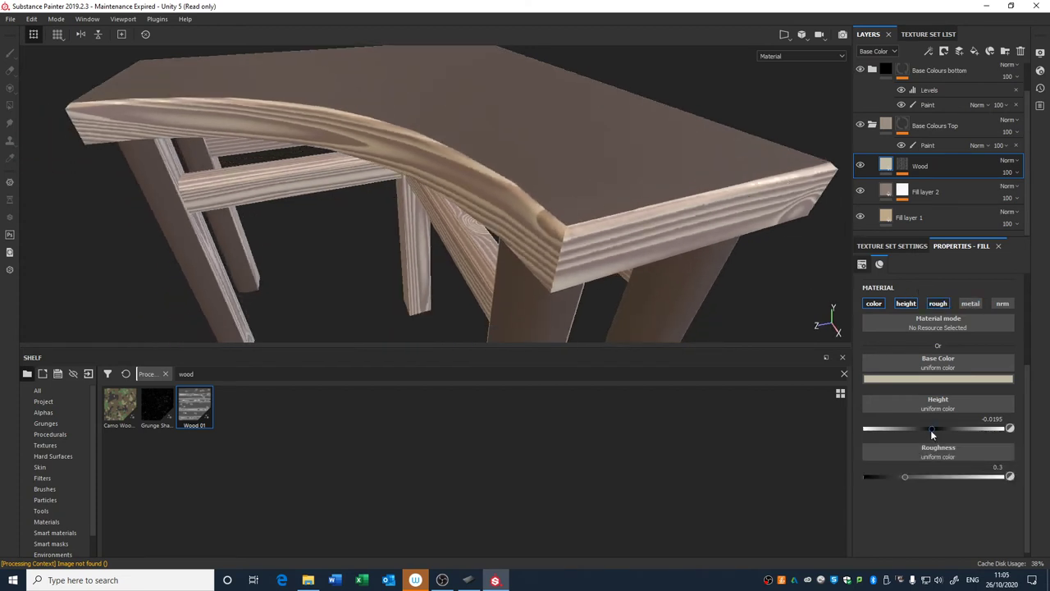
{"action": "mouse_move", "coordinate": [905, 476]}
{"action": "left_mouse_down"}
{"action": "mouse_move", "coordinate": [929, 476]}
{"action": "mouse_move", "coordinate": [912, 478]}
{"action": "left_mouse_up"}
{"action": "left_click_drag", "start_coordinate": [582, 227], "coordinate": [624, 207], "text": "alt"}
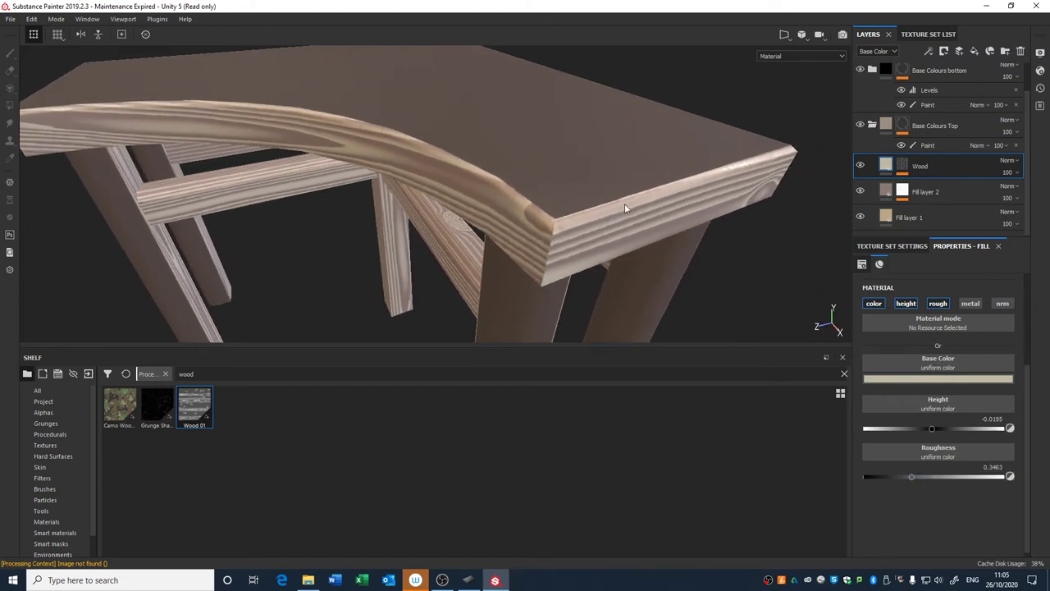
{"action": "right_click_drag", "start_coordinate": [621, 199], "coordinate": [605, 214], "text": "shift"}
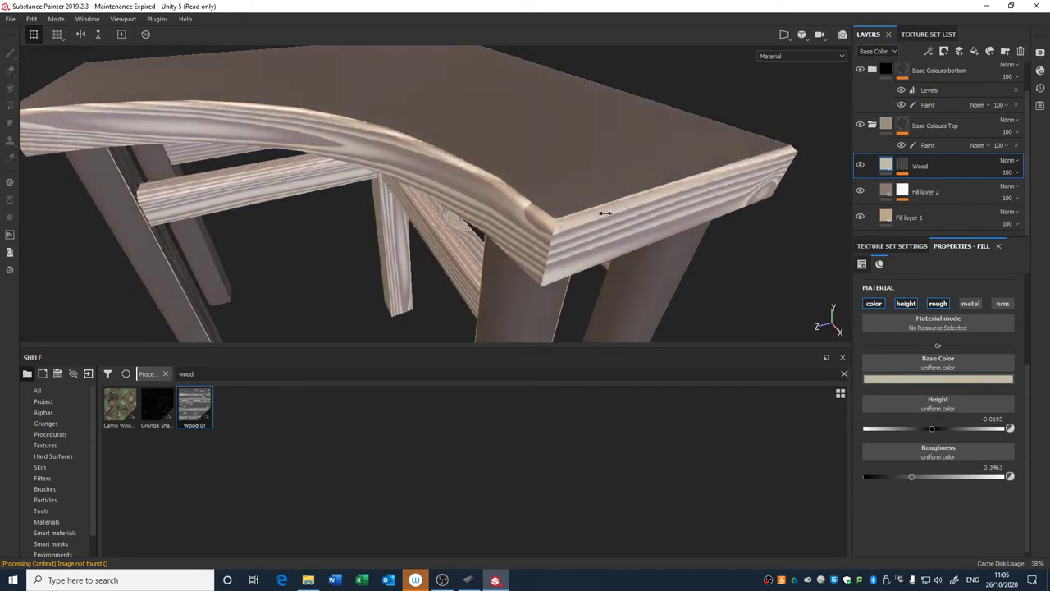
Lower the Wood layer's roughness to about 0.25 while viewing the table edge up close.
{"action": "scroll", "coordinate": [668, 247], "scroll_direction": "down", "scroll_amount": 3}
{"action": "scroll", "coordinate": [669, 247], "scroll_direction": "up", "scroll_amount": 4}
{"action": "left_click_drag", "start_coordinate": [612, 227], "coordinate": [697, 216], "text": "alt"}
{"action": "mouse_move", "coordinate": [918, 477]}
{"action": "left_mouse_down"}
{"action": "mouse_move", "coordinate": [968, 476]}
{"action": "mouse_move", "coordinate": [898, 476]}
{"action": "left_mouse_up"}
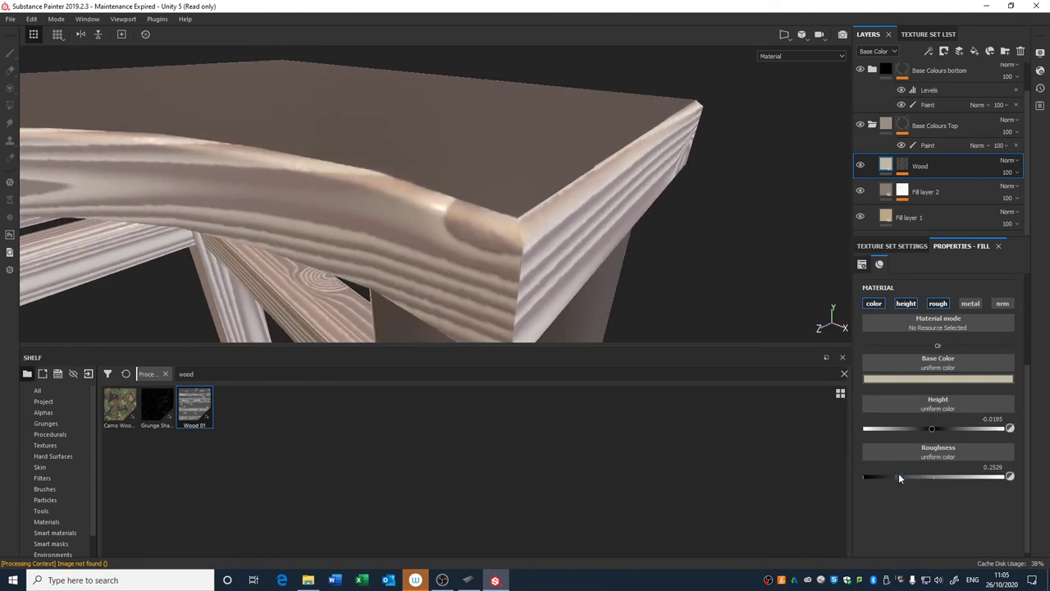
Set the Wood layer's roughness to 0.6148 and check the duller grain on the table's edges under rotated environment lighting.
{"action": "left_click_drag", "start_coordinate": [459, 222], "coordinate": [549, 229], "text": "alt"}
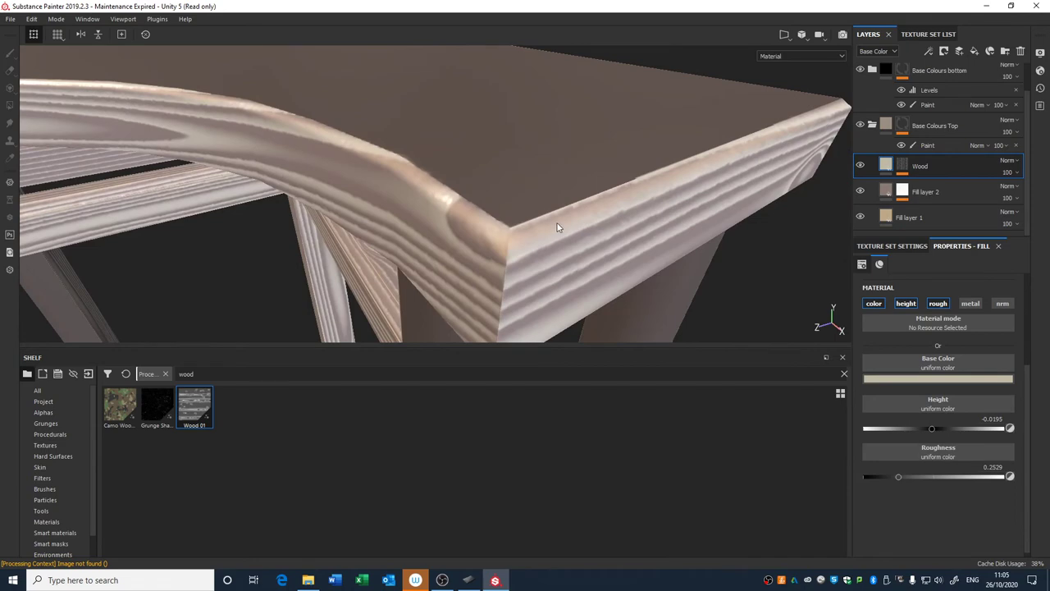
{"action": "right_click_drag", "start_coordinate": [555, 225], "coordinate": [581, 222], "text": "shift"}
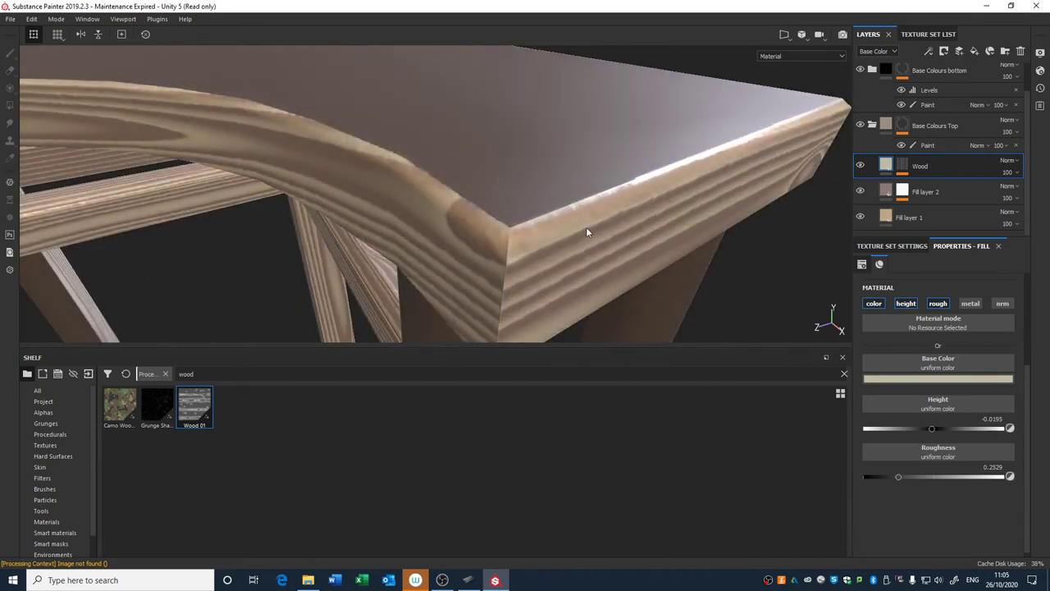
{"action": "left_click_drag", "start_coordinate": [586, 226], "coordinate": [599, 151], "text": "alt"}
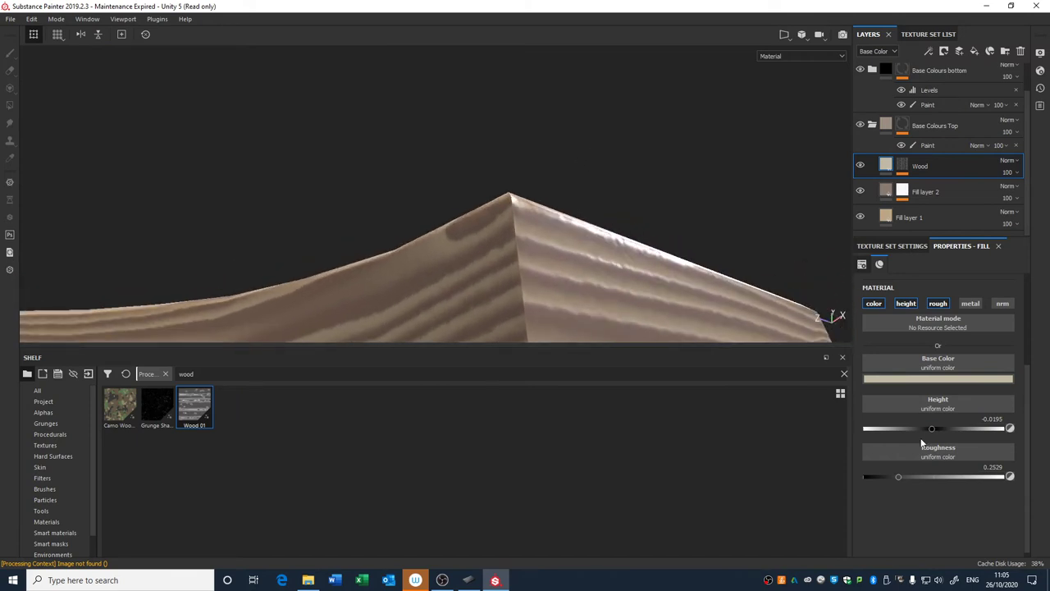
{"action": "left_click_drag", "start_coordinate": [917, 478], "coordinate": [950, 478]}
{"action": "scroll", "coordinate": [534, 211], "scroll_direction": "down", "scroll_amount": 8}
{"action": "left_click_drag", "start_coordinate": [421, 196], "coordinate": [461, 256], "text": "alt"}
{"action": "scroll", "coordinate": [477, 185], "scroll_direction": "down", "scroll_amount": 2}
{"action": "left_click_drag", "start_coordinate": [477, 185], "coordinate": [461, 131], "text": "alt"}
{"action": "scroll", "coordinate": [542, 193], "scroll_direction": "up", "scroll_amount": 4}
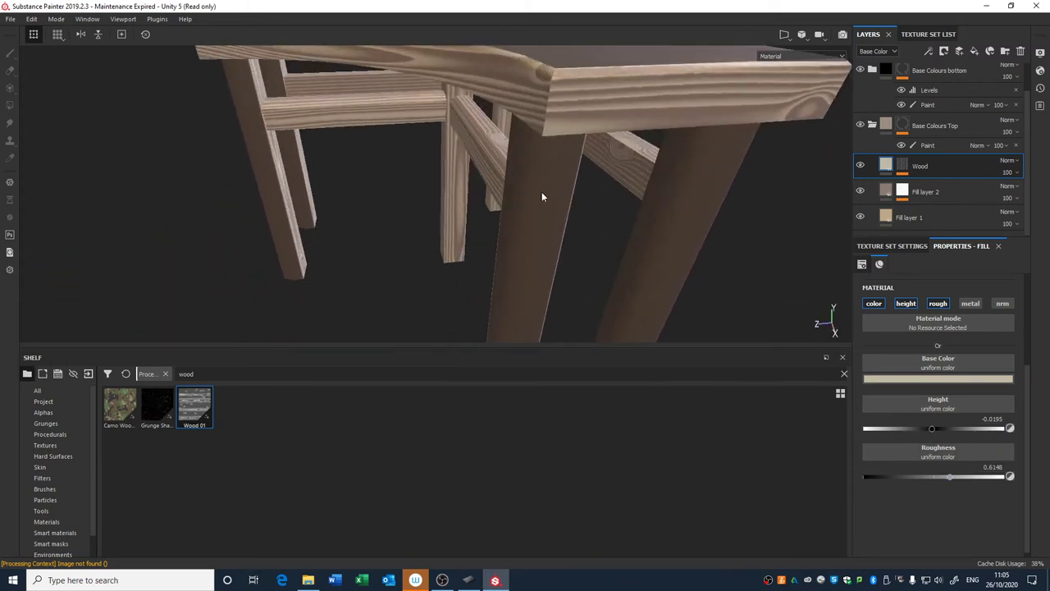
{"action": "mouse_move", "coordinate": [541, 197]}
{"action": "left_mouse_down", "text": "alt"}
{"action": "mouse_move", "coordinate": [554, 132]}
{"action": "mouse_move", "coordinate": [541, 199]}
{"action": "left_mouse_up", "text": "alt"}
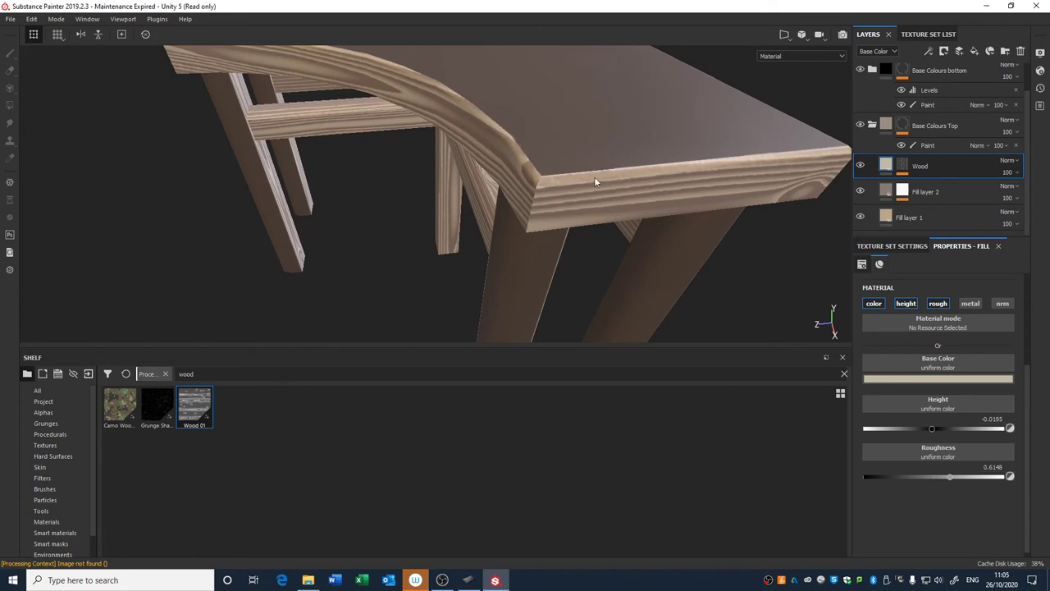
{"action": "left_click_drag", "start_coordinate": [485, 156], "coordinate": [434, 143], "text": "alt"}
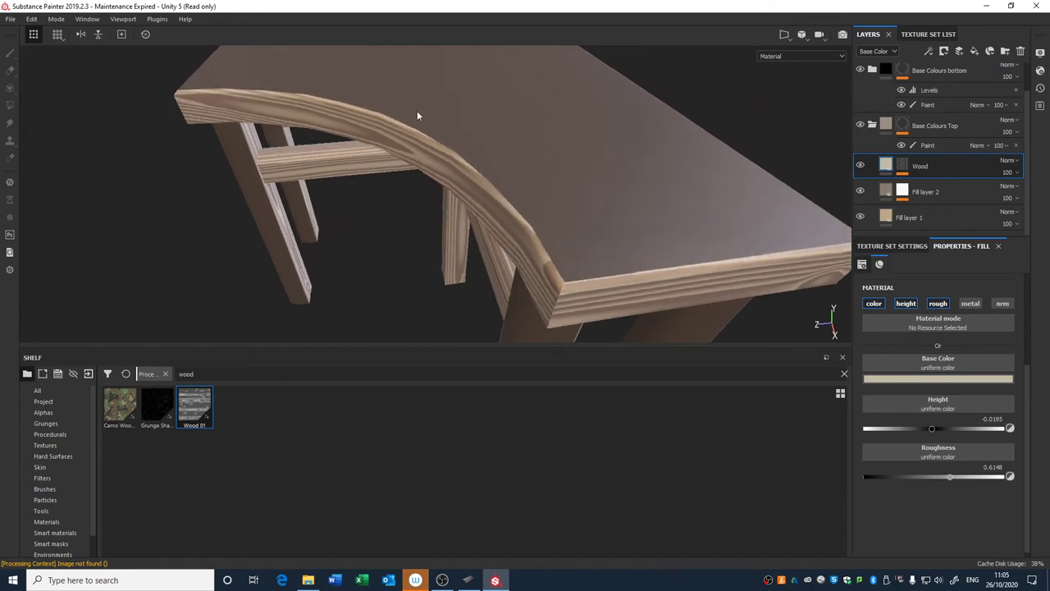
Toggle the Base Colours bottom folder's visibility repeatedly to compare the table with and without its layers.
{"action": "scroll", "coordinate": [872, 102], "scroll_direction": "up", "scroll_amount": 1}
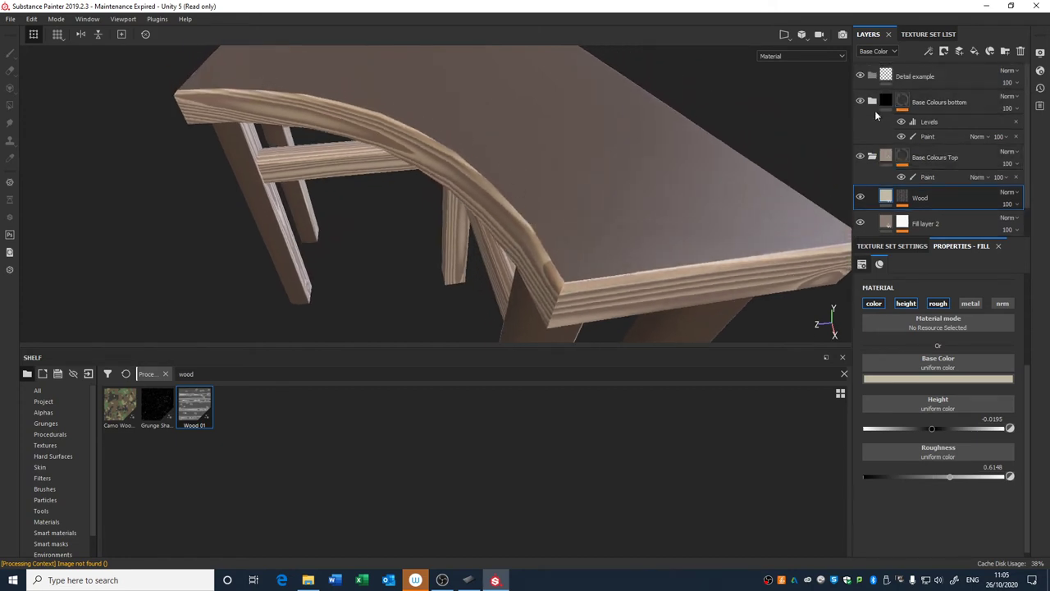
{"action": "left_click", "coordinate": [861, 101]}
{"action": "left_click", "coordinate": [860, 101]}
{"action": "left_click", "coordinate": [861, 101]}
{"action": "left_click", "coordinate": [861, 101]}
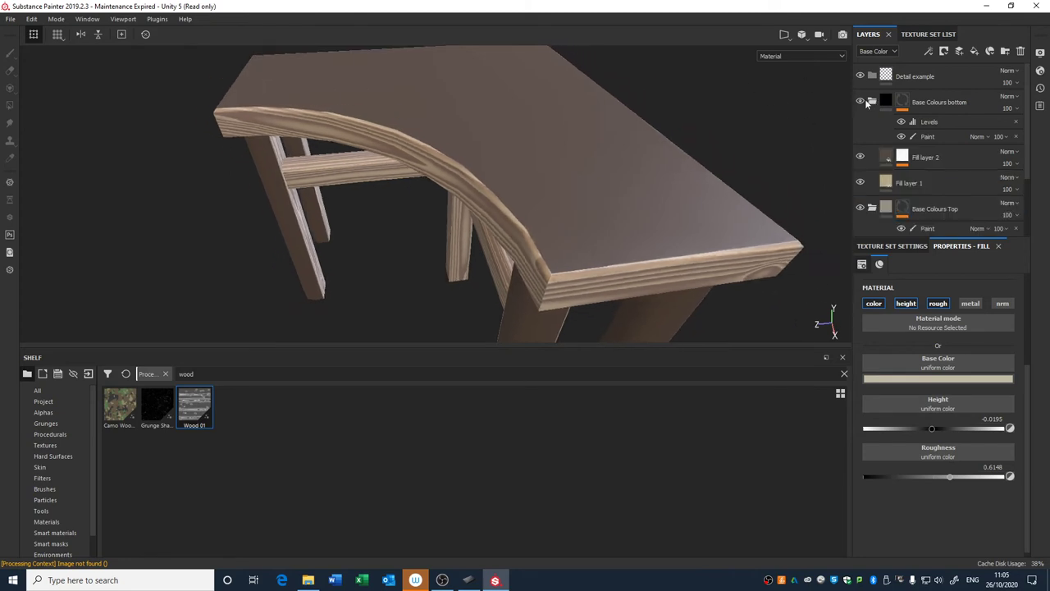
{"action": "left_click", "coordinate": [861, 99]}
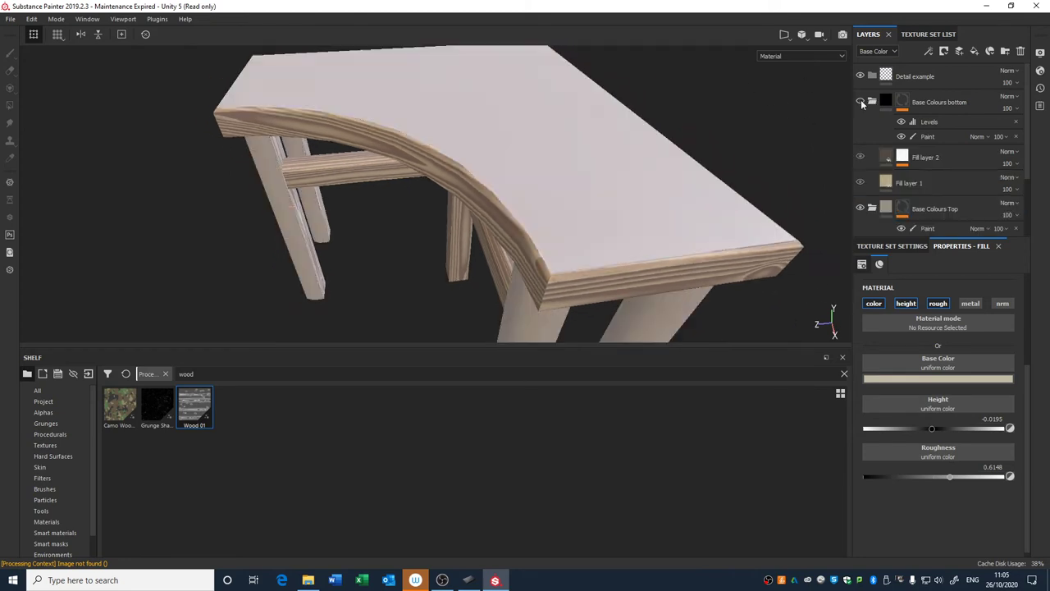
{"action": "left_click", "coordinate": [861, 100]}
{"action": "left_click", "coordinate": [860, 100]}
{"action": "left_click", "coordinate": [860, 99]}
{"action": "left_click_drag", "start_coordinate": [638, 332], "coordinate": [621, 222], "text": "alt"}
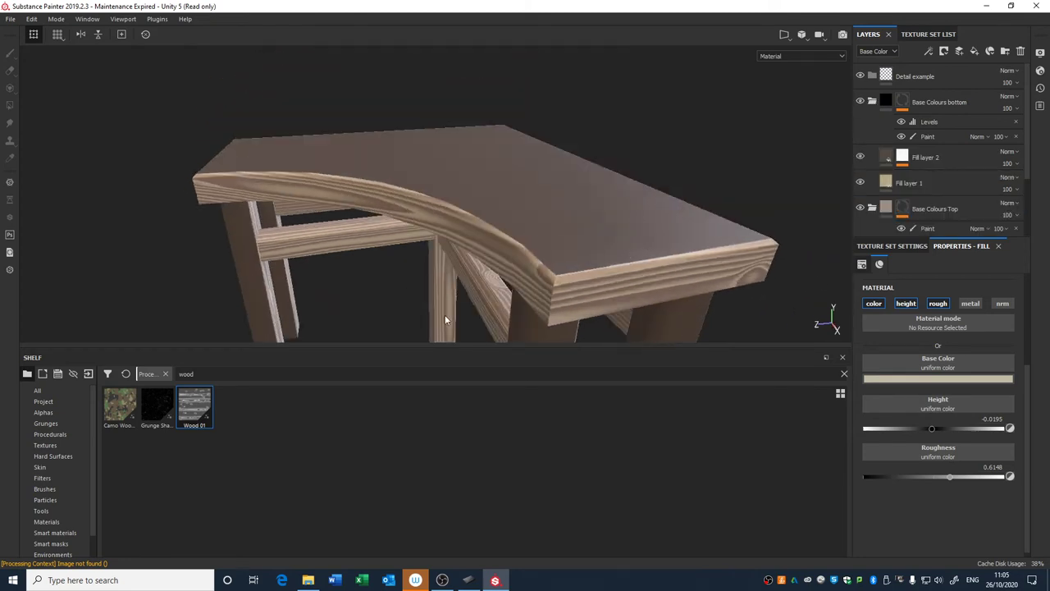
Collapse the Base Colours bottom and Base Colours Top folders in the layer stack.
{"action": "left_click", "coordinate": [874, 101]}
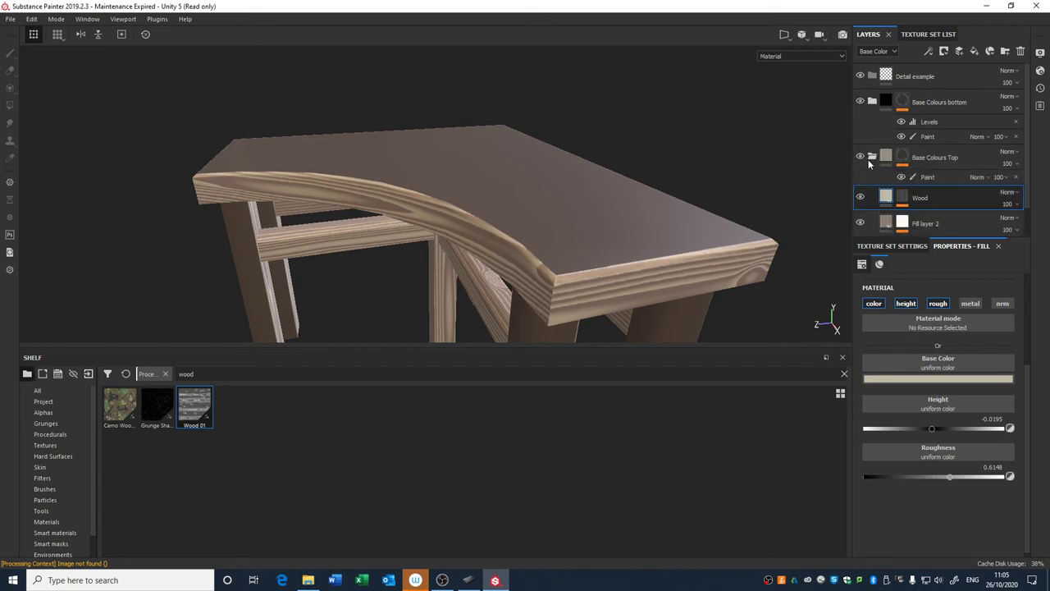
{"action": "left_click", "coordinate": [873, 102]}
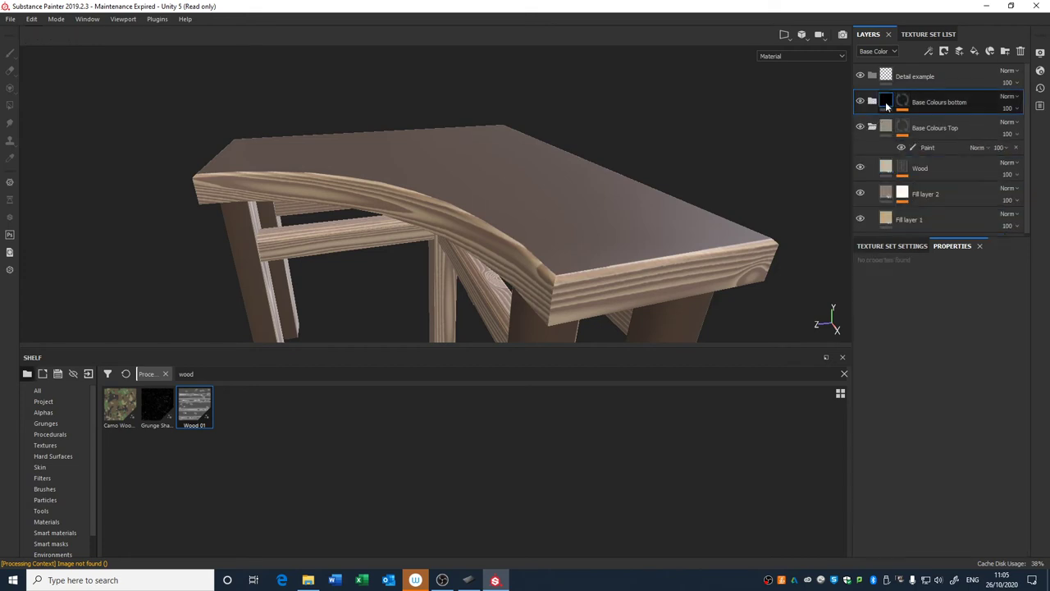
{"action": "left_click", "coordinate": [888, 130]}
{"action": "left_click", "coordinate": [874, 130]}
{"action": "left_click", "coordinate": [874, 129]}
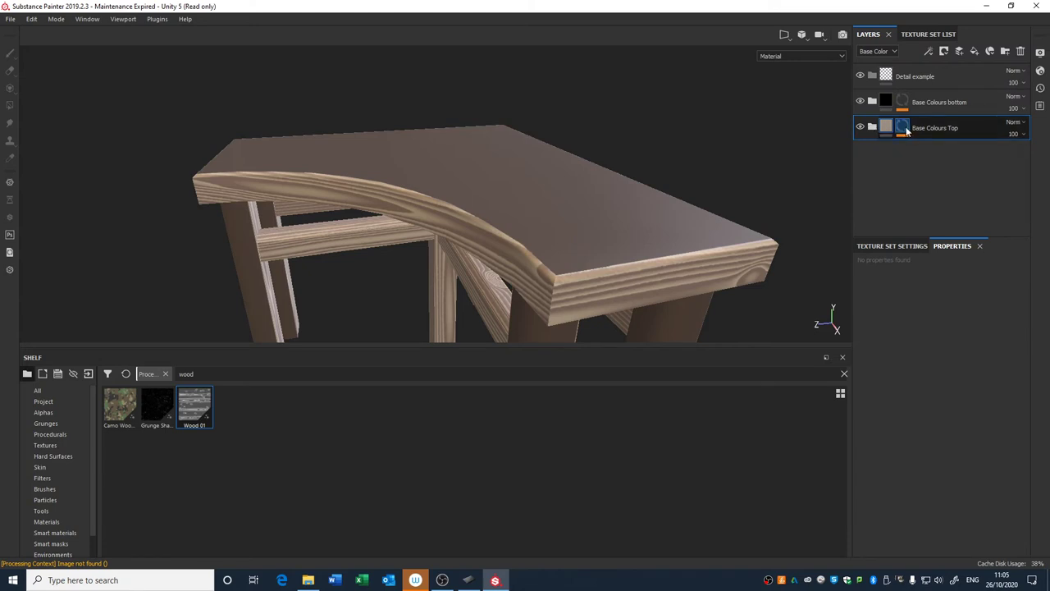
Examine the table with the Base Colours Top folder's mask disabled, re-enable the mask and copy it.
{"action": "left_click", "coordinate": [903, 131]}
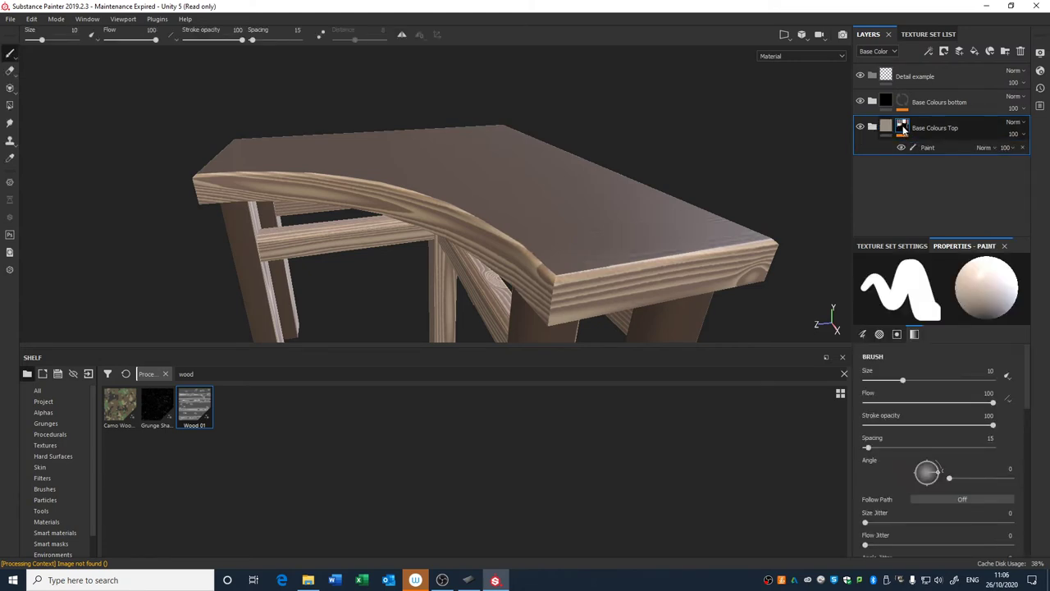
{"action": "left_click_drag", "start_coordinate": [767, 175], "coordinate": [574, 115], "text": "alt"}
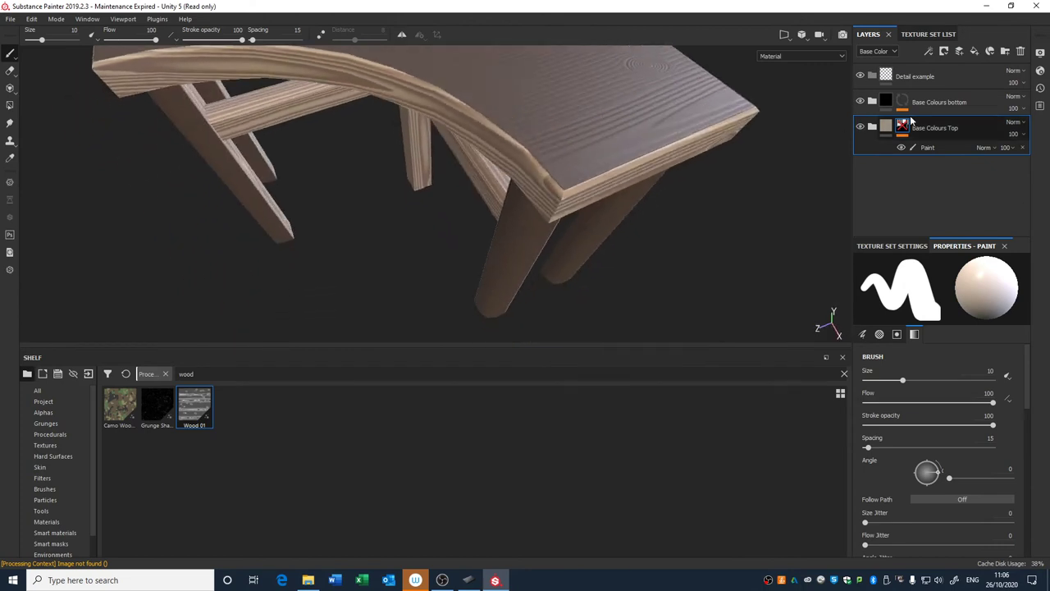
{"action": "left_click", "coordinate": [903, 126]}
{"action": "right_click", "coordinate": [901, 127]}
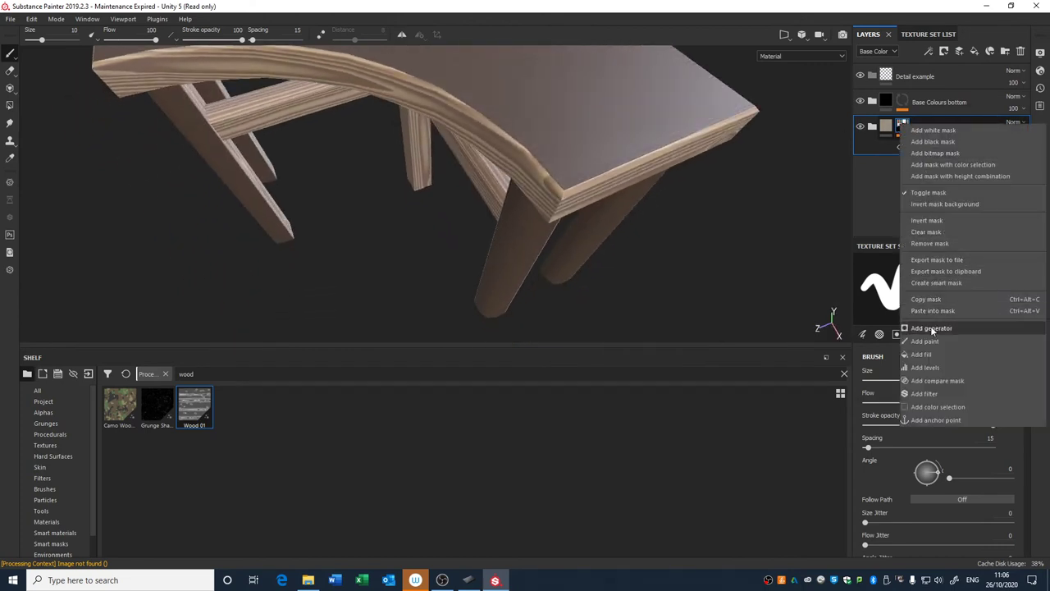
{"action": "left_click", "coordinate": [932, 300]}
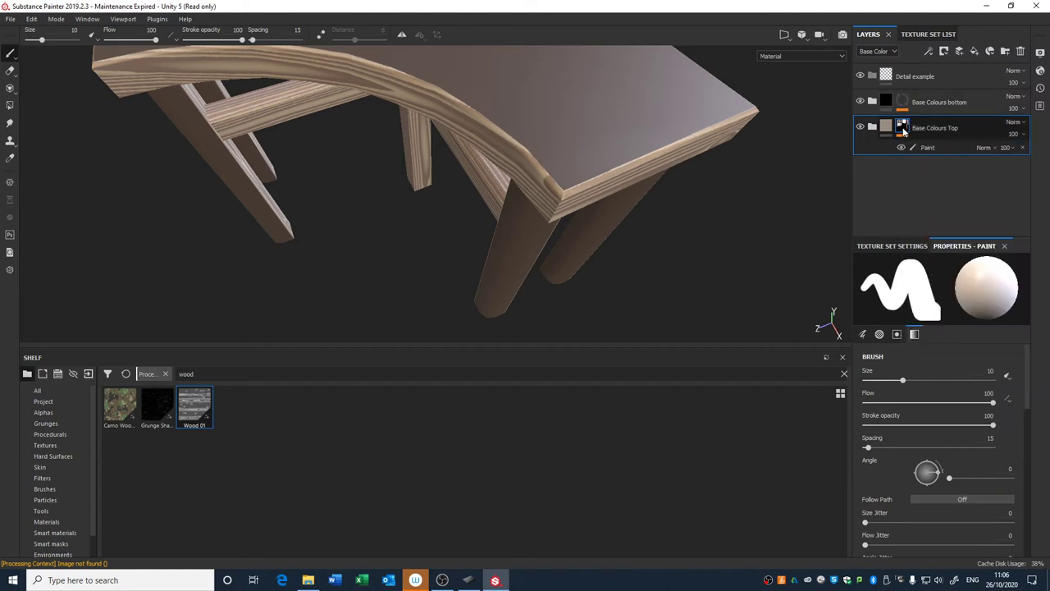
Disable the Base Colours Top folder's mask, expand the folder and toggle the Wood layer to compare its grain on the tabletop.
{"action": "left_click", "coordinate": [905, 131], "text": "shift"}
{"action": "left_click", "coordinate": [873, 128]}
{"action": "left_click", "coordinate": [891, 169]}
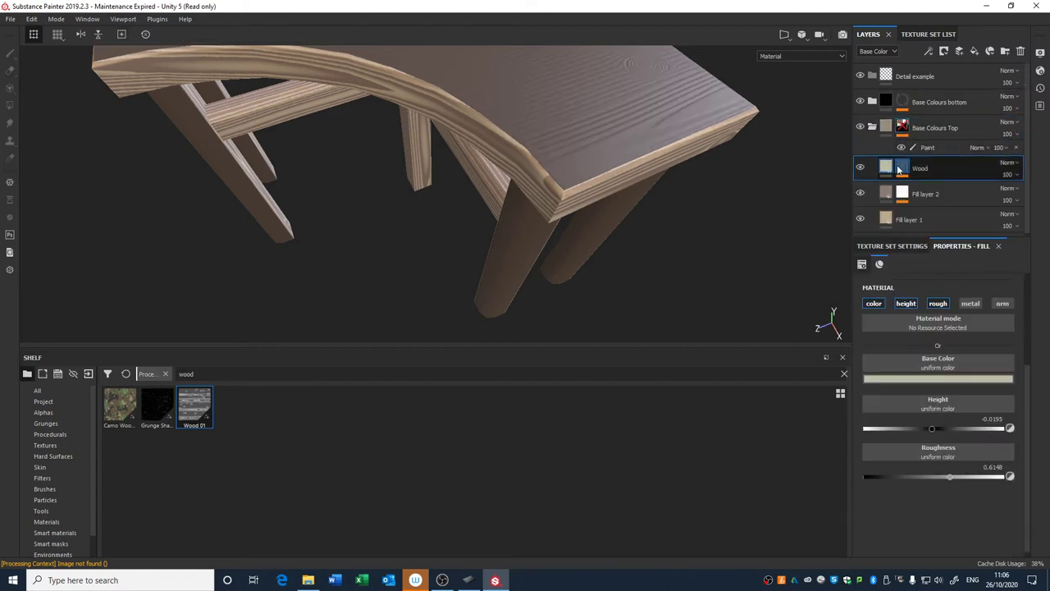
{"action": "left_click", "coordinate": [860, 168]}
{"action": "left_click", "coordinate": [860, 167]}
{"action": "left_click_drag", "start_coordinate": [591, 135], "coordinate": [550, 194], "text": "alt"}
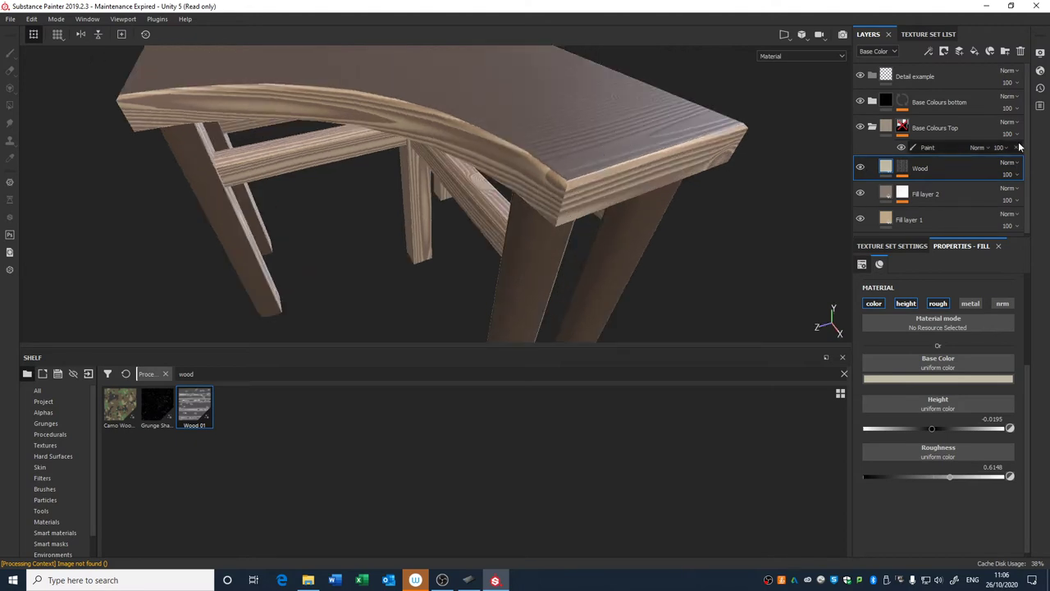
{"action": "left_click", "coordinate": [903, 168]}
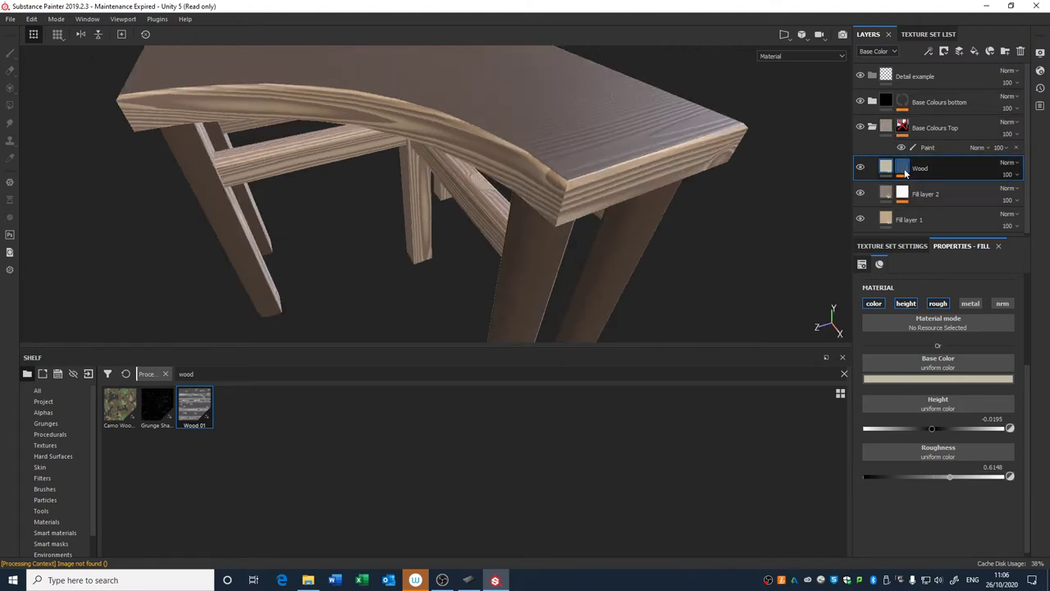
{"action": "right_click", "coordinate": [903, 169]}
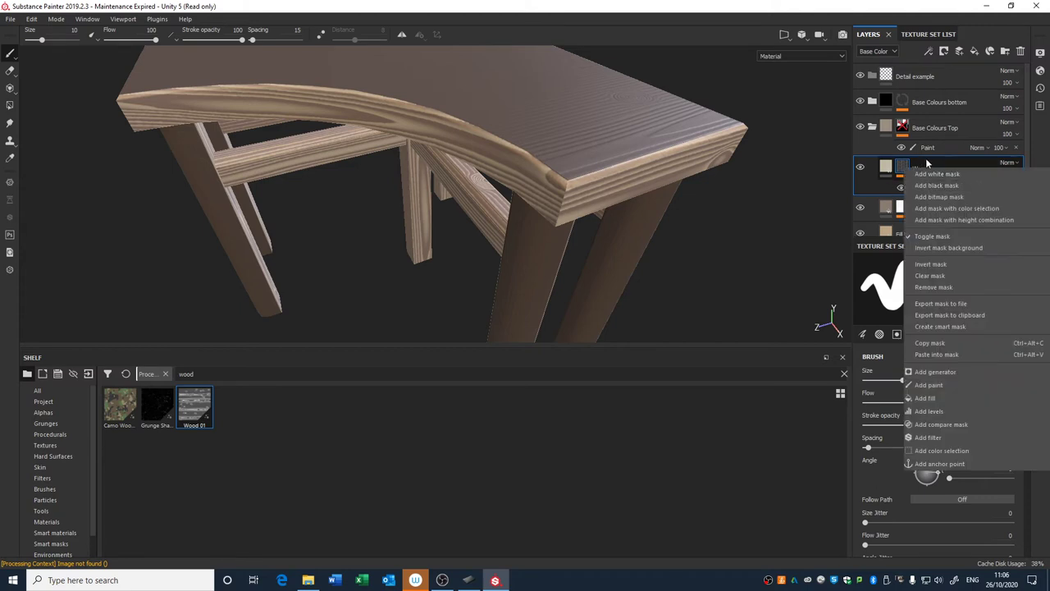
{"action": "left_click", "coordinate": [917, 165]}
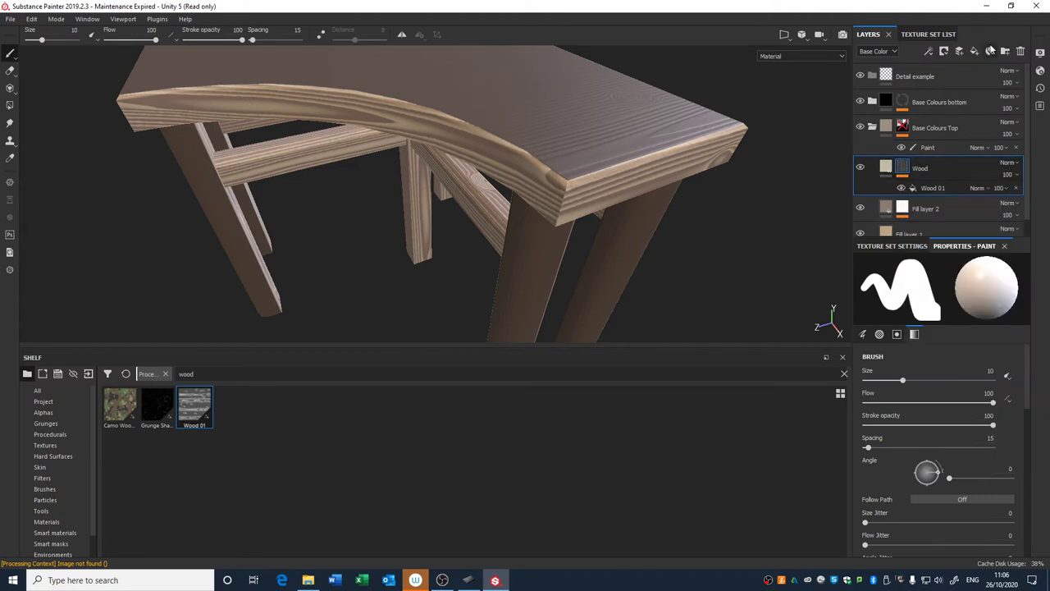
Move the Wood layer into a new folder inside Base Colours Top and name the folder Wood Grain.
{"action": "left_click_drag", "start_coordinate": [929, 183], "coordinate": [918, 172]}
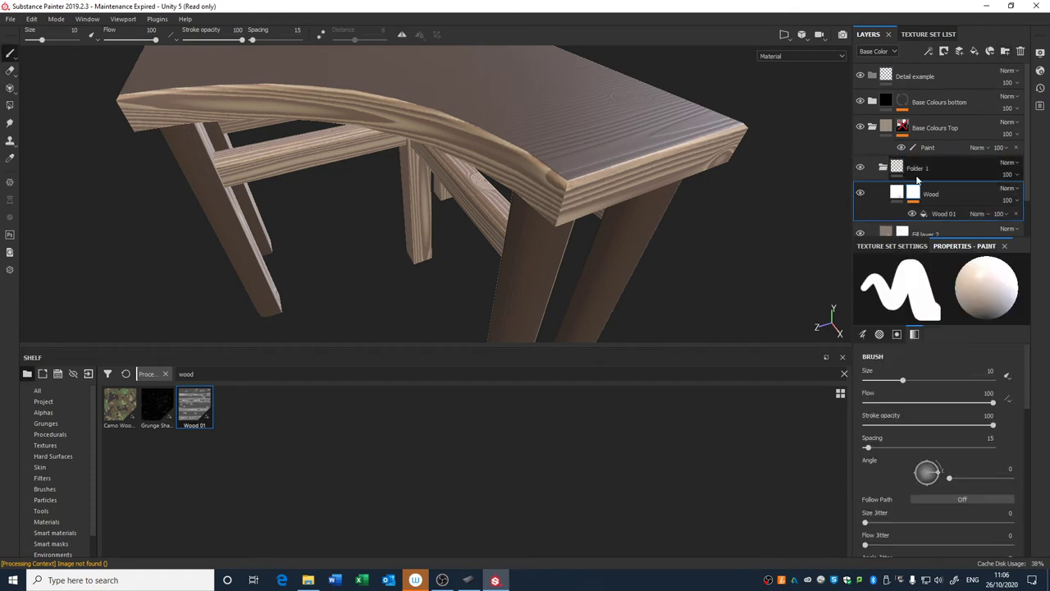
{"action": "left_click", "coordinate": [910, 170]}
{"action": "double_click", "coordinate": [918, 170]}
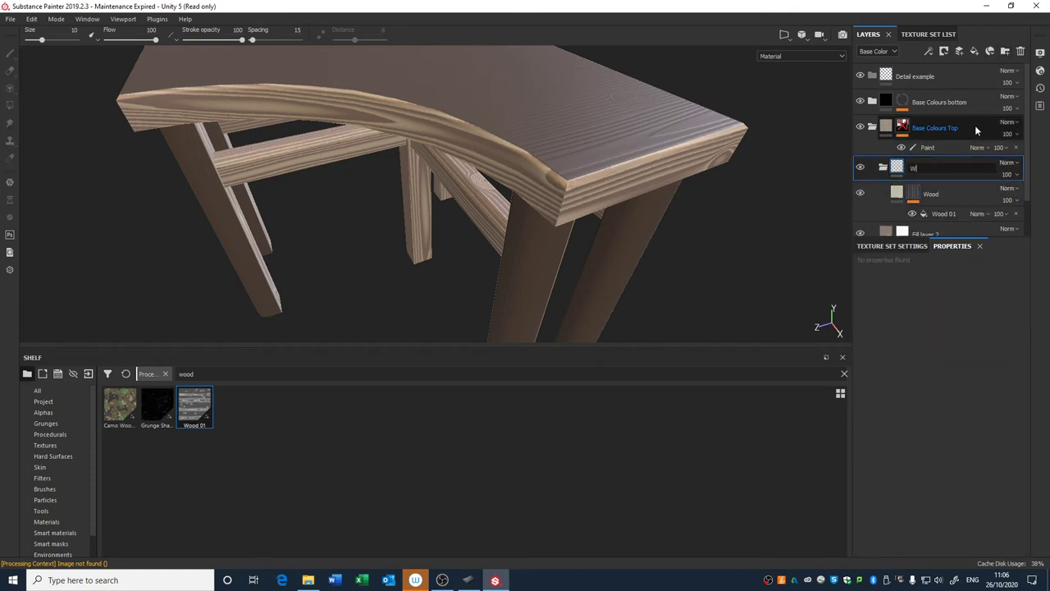
{"action": "type", "text": "Wood Grain"}
{"action": "key", "text": "Return"}
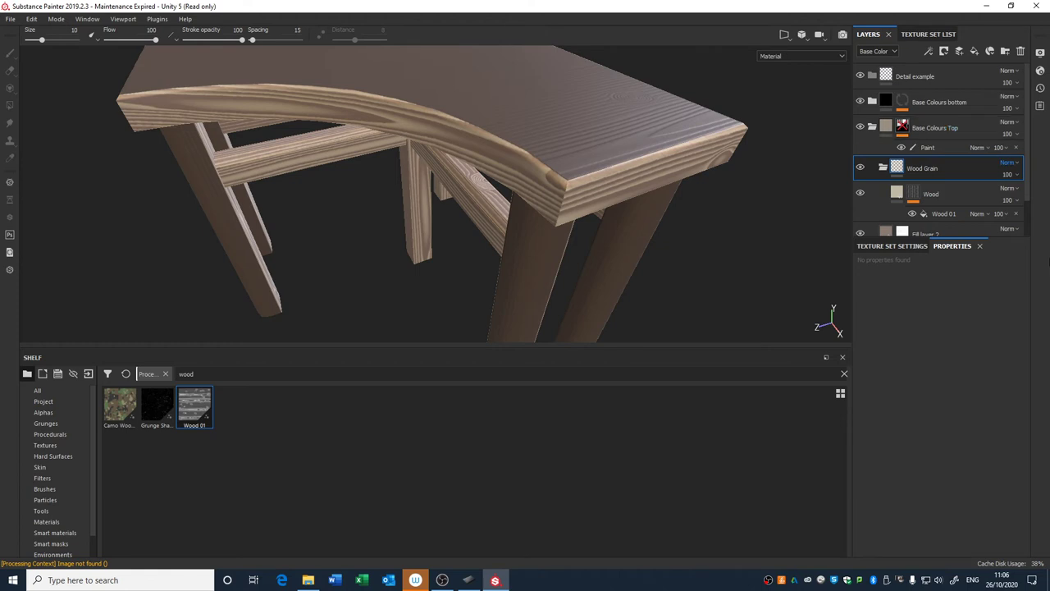
Add a black mask to the Wood Grain folder and paste the copied Base Colours Top mask into it.
{"action": "right_click", "coordinate": [902, 160]}
{"action": "left_click", "coordinate": [936, 181]}
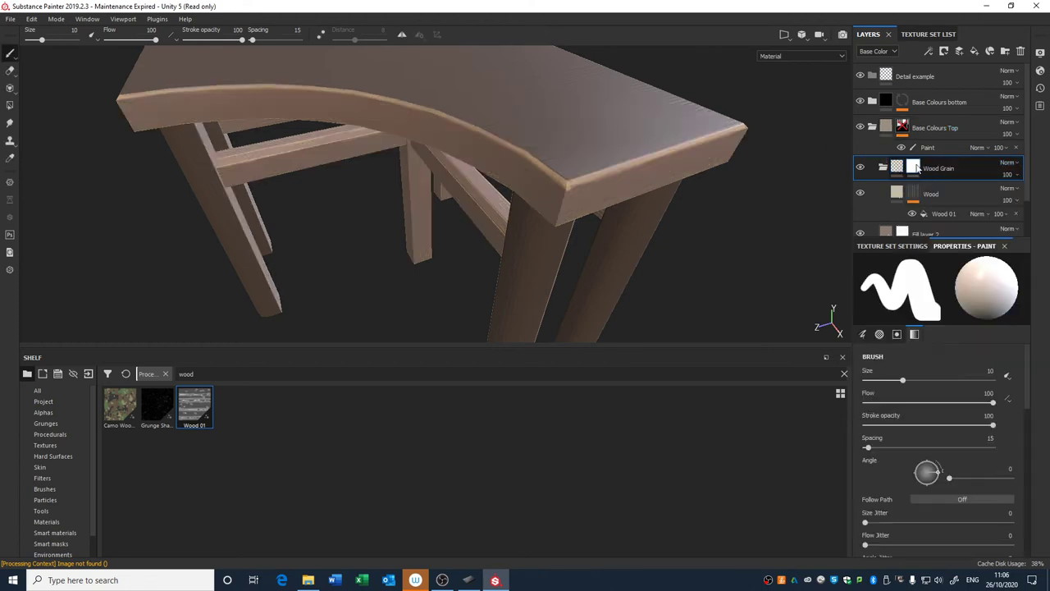
{"action": "right_click", "coordinate": [912, 167]}
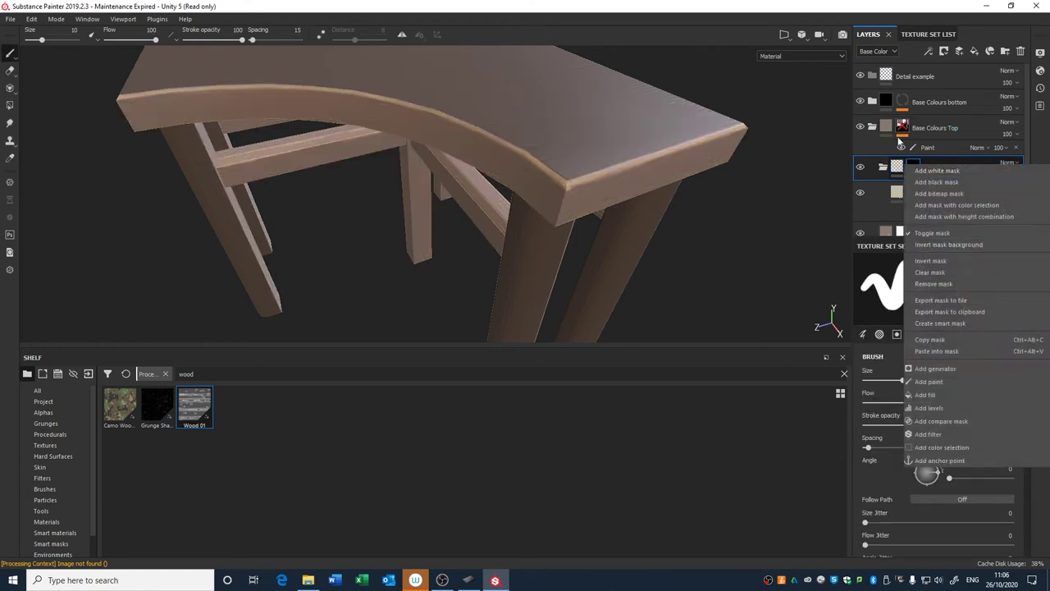
{"action": "left_click", "coordinate": [940, 352]}
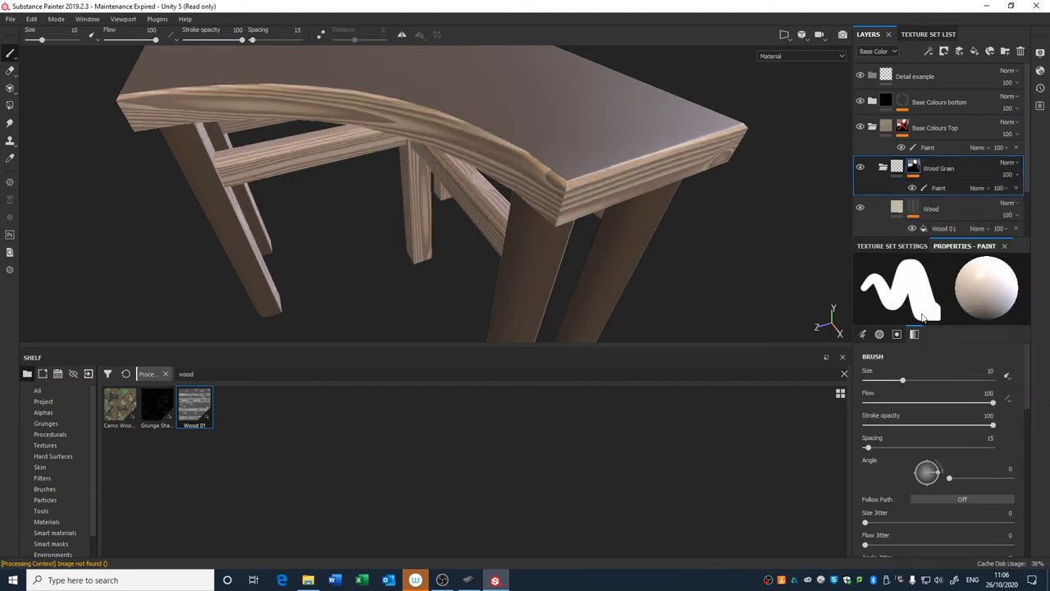
Collapse the Wood Grain folder and toggle its visibility to compare the masked grain on the table's edges.
{"action": "left_click", "coordinate": [861, 169]}
{"action": "left_click", "coordinate": [861, 168]}
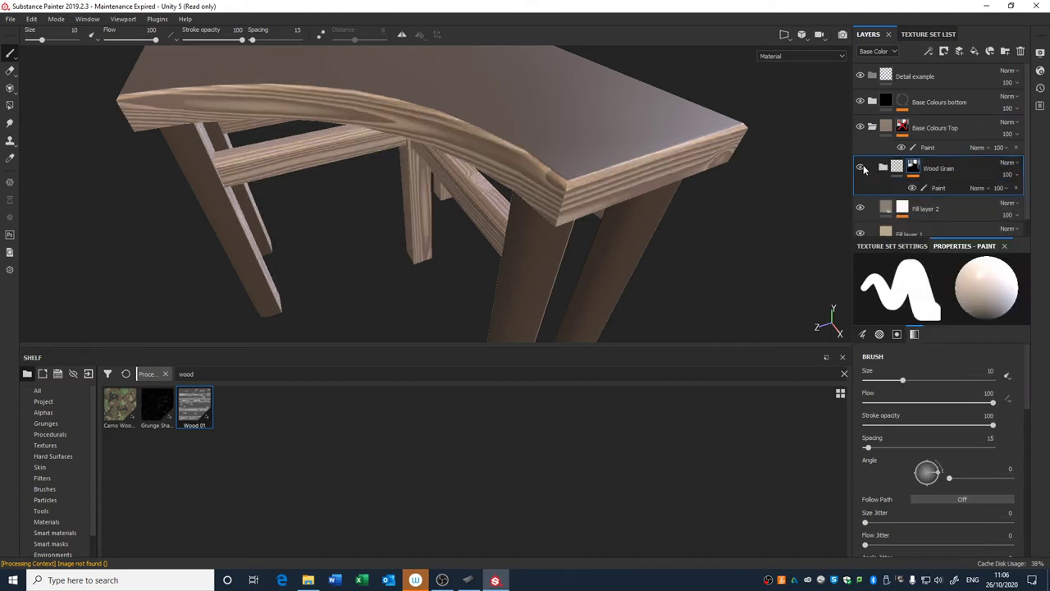
{"action": "left_click", "coordinate": [861, 168]}
{"action": "left_click", "coordinate": [861, 168]}
{"action": "left_click_drag", "start_coordinate": [846, 176], "coordinate": [722, 215], "text": "alt"}
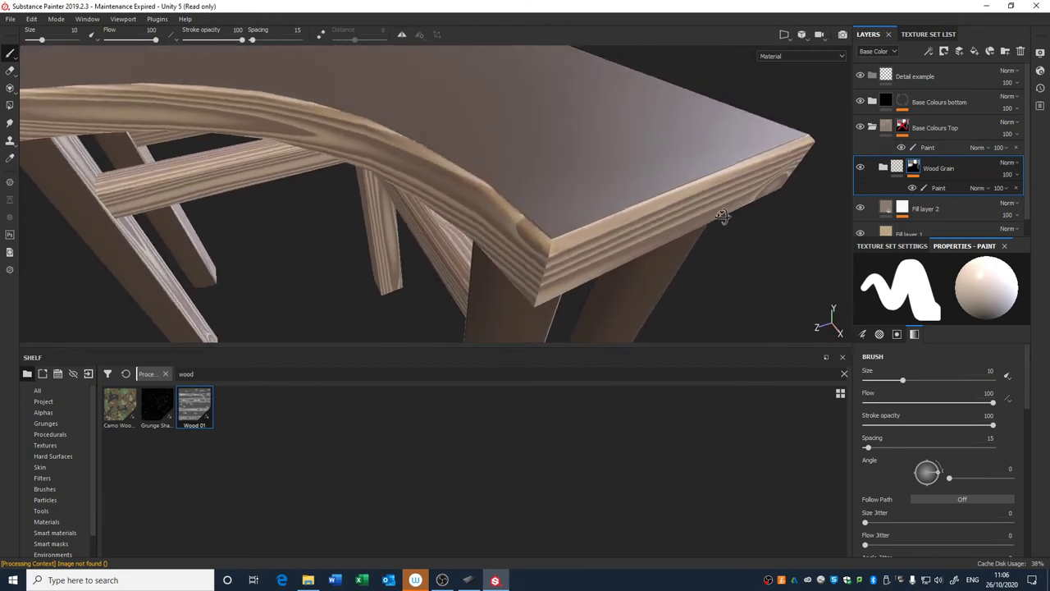
{"action": "left_click_drag", "start_coordinate": [804, 217], "coordinate": [693, 164], "text": "alt"}
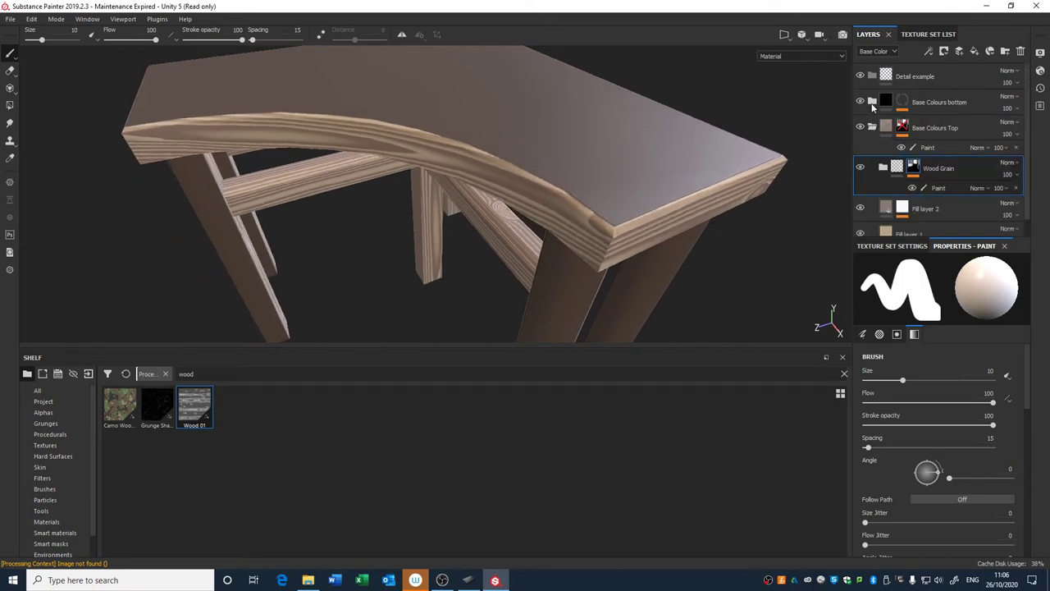
Check the layers inside the Base Colours bottom folder and inspect the table's front corner and curved edge up close.
{"action": "left_click", "coordinate": [872, 102]}
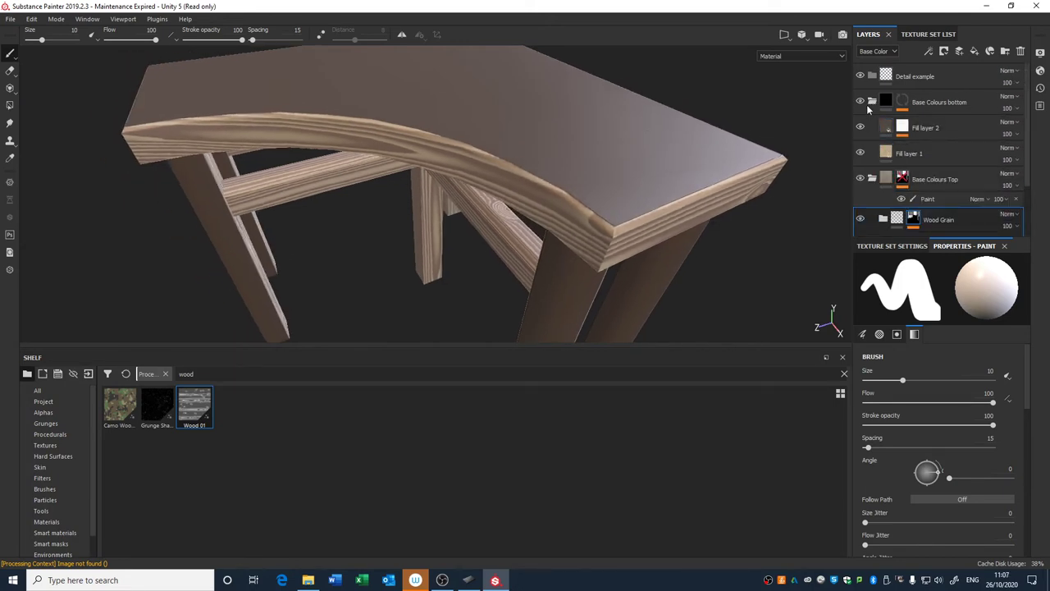
{"action": "left_click", "coordinate": [873, 101]}
{"action": "right_click_drag", "start_coordinate": [537, 218], "coordinate": [690, 292], "text": "alt"}
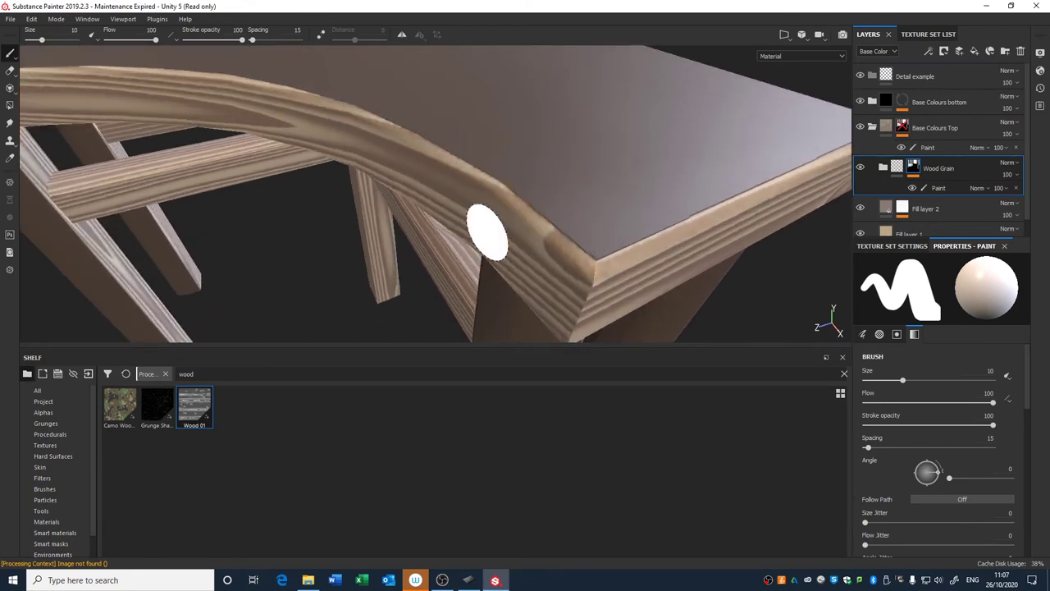
{"action": "left_click_drag", "start_coordinate": [487, 232], "coordinate": [594, 162], "text": "alt"}
{"action": "left_click_drag", "start_coordinate": [495, 138], "coordinate": [563, 224], "text": "alt"}
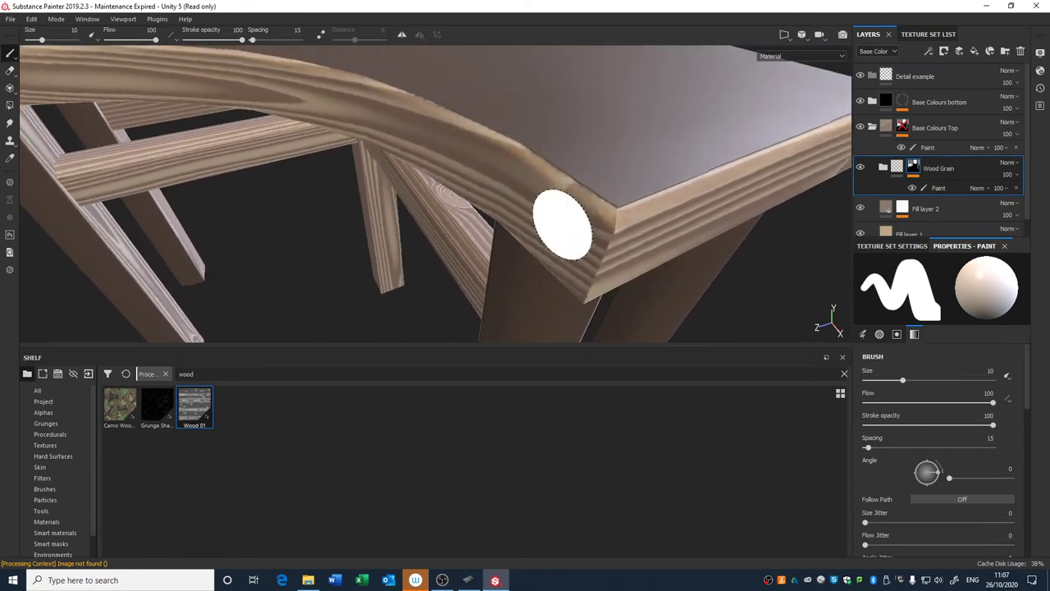
{"action": "middle_click_drag", "start_coordinate": [785, 154], "coordinate": [712, 215], "text": "alt"}
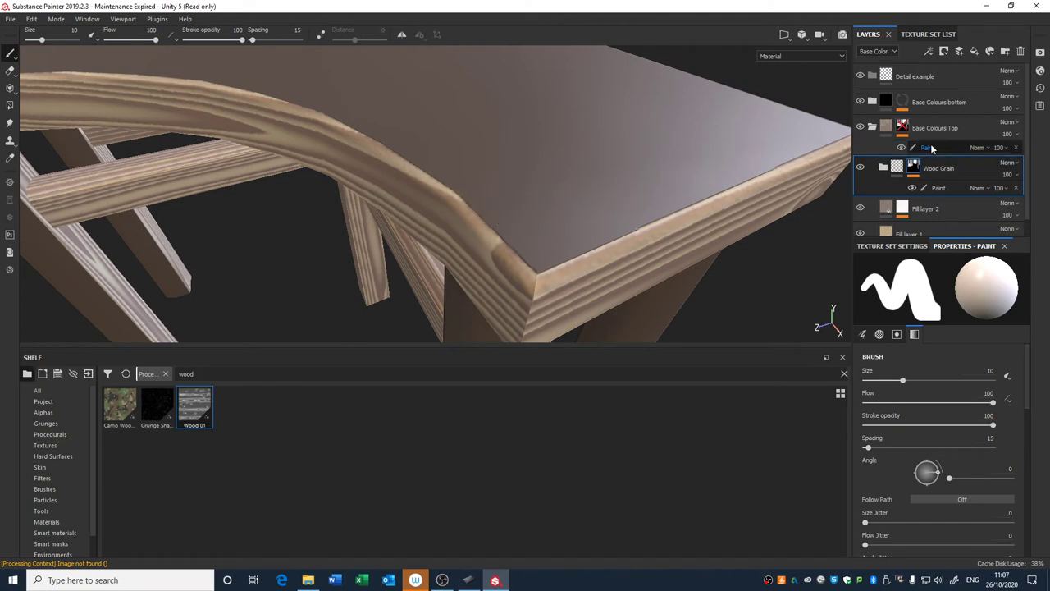
Hide the Base Colours bottom folder and inspect the wood grain on the table's front corner and curved edge without it.
{"action": "left_click", "coordinate": [885, 102]}
{"action": "left_click", "coordinate": [860, 102]}
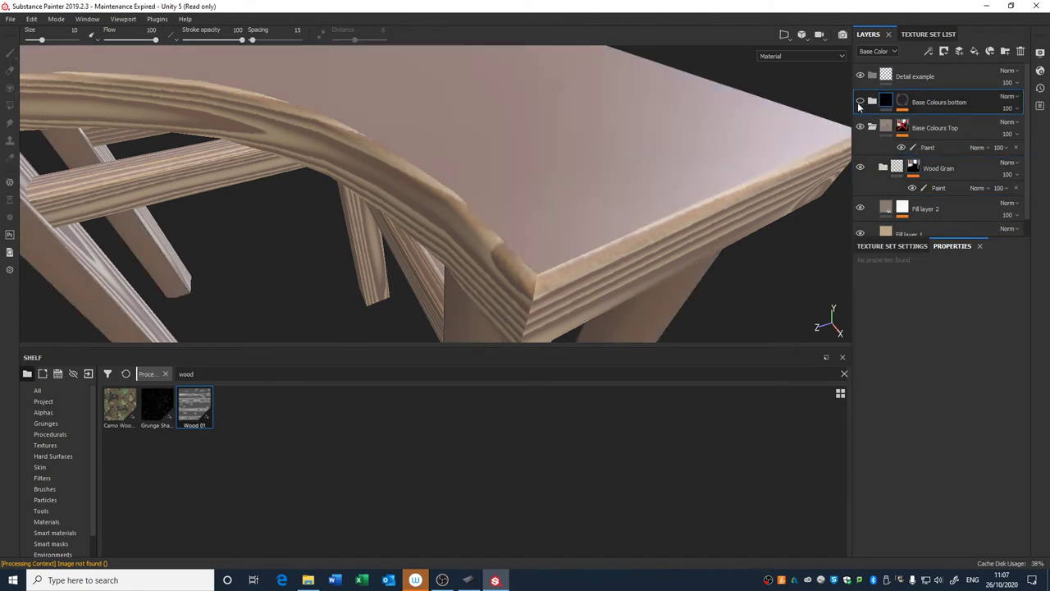
{"action": "left_click", "coordinate": [859, 104]}
{"action": "left_click", "coordinate": [859, 104]}
{"action": "mouse_move", "coordinate": [424, 178]}
{"action": "left_mouse_down", "text": "alt"}
{"action": "mouse_move", "coordinate": [481, 199]}
{"action": "mouse_move", "coordinate": [462, 205]}
{"action": "mouse_move", "coordinate": [458, 179]}
{"action": "left_mouse_up", "text": "alt"}
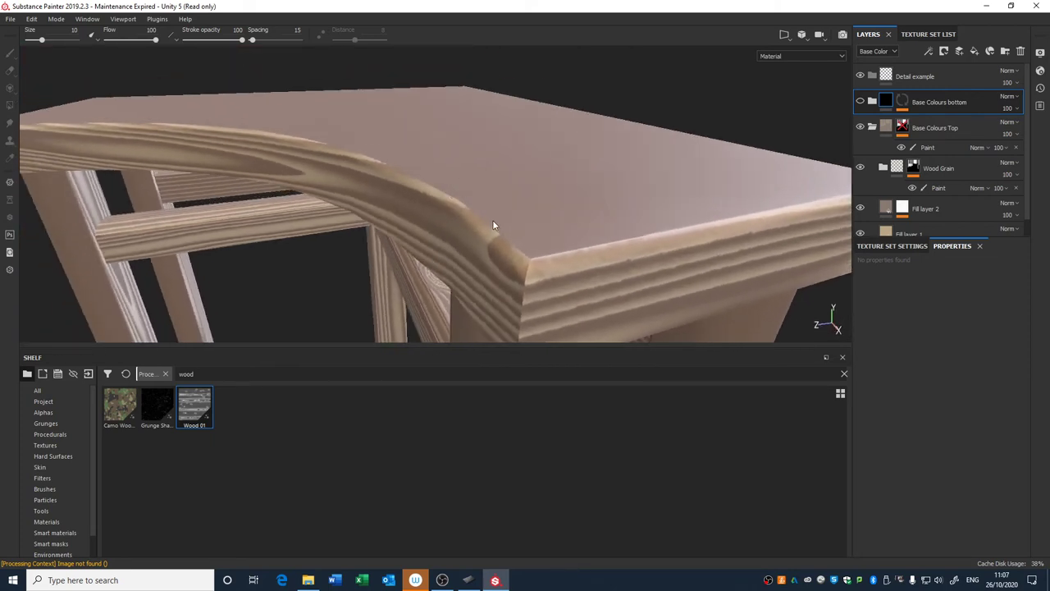
{"action": "left_click_drag", "start_coordinate": [493, 223], "coordinate": [744, 122], "text": "alt"}
{"action": "left_click_drag", "start_coordinate": [651, 215], "coordinate": [689, 205], "text": "alt"}
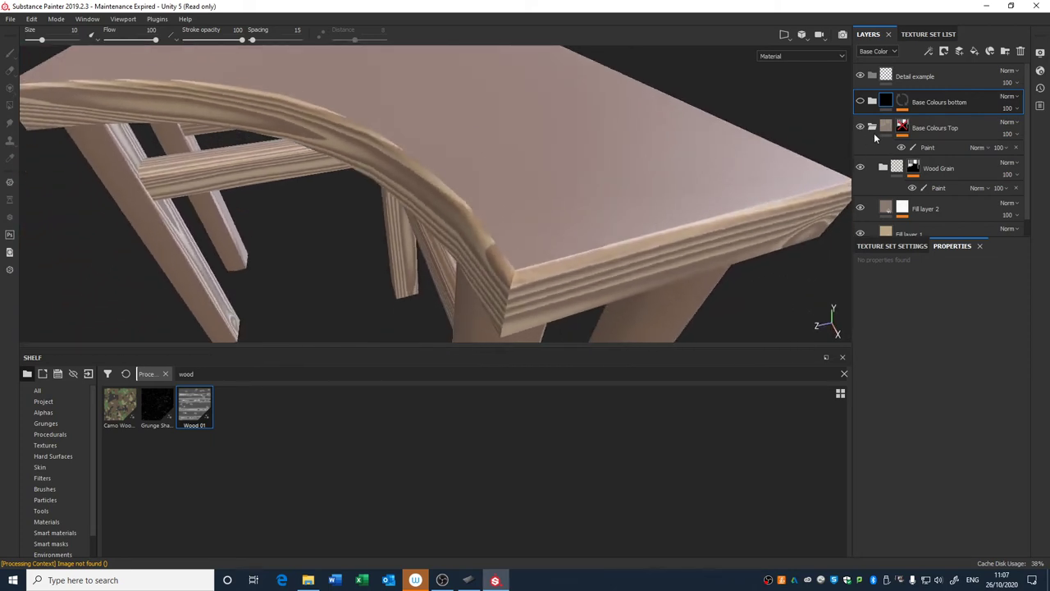
Add a second paint effect to the mask of the Wood Grain folder.
{"action": "left_click", "coordinate": [903, 128]}
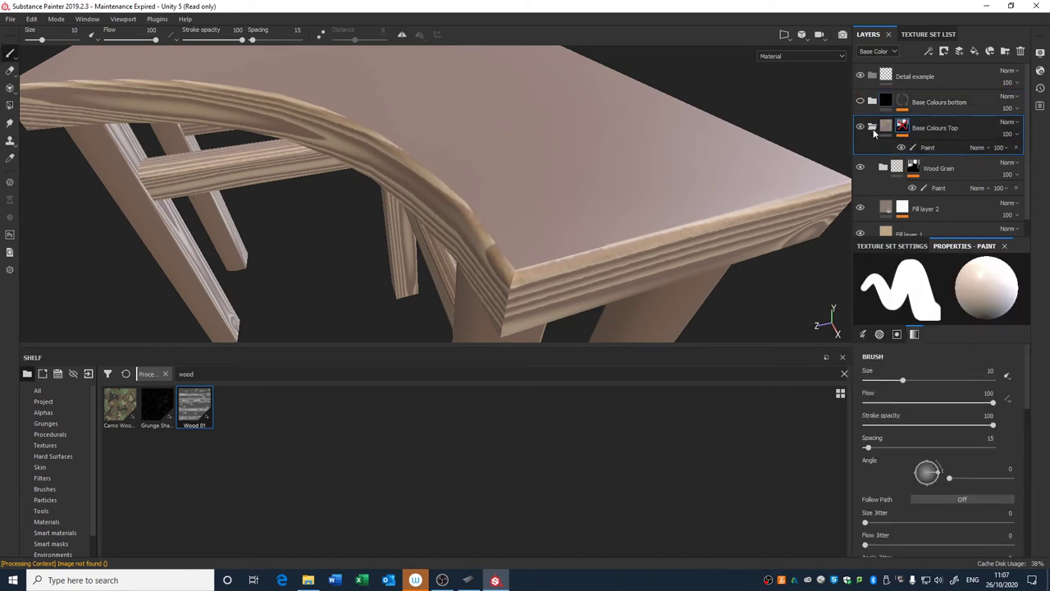
{"action": "left_click", "coordinate": [913, 170]}
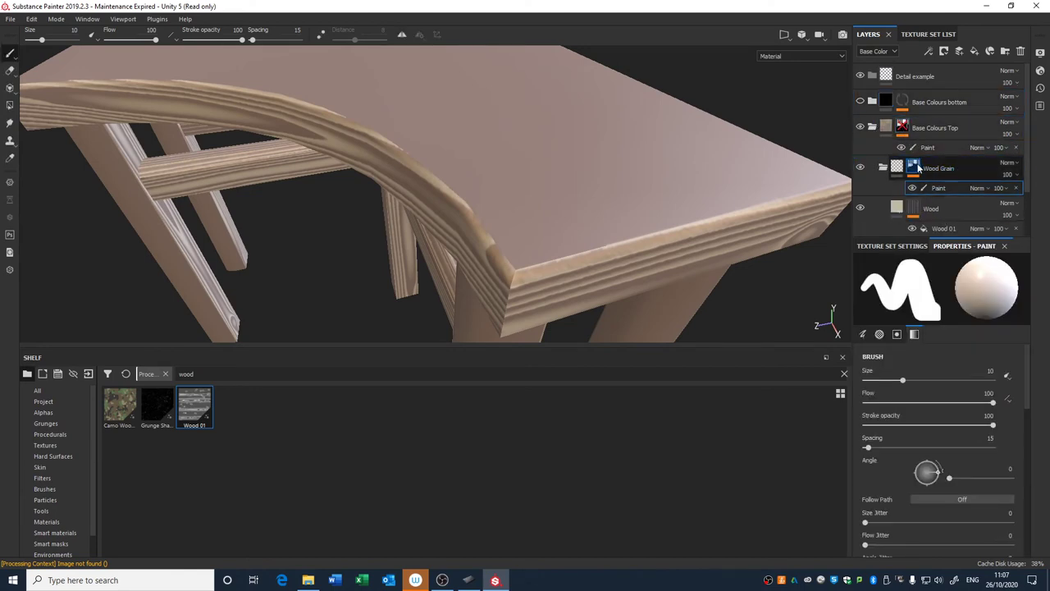
{"action": "right_click", "coordinate": [914, 168]}
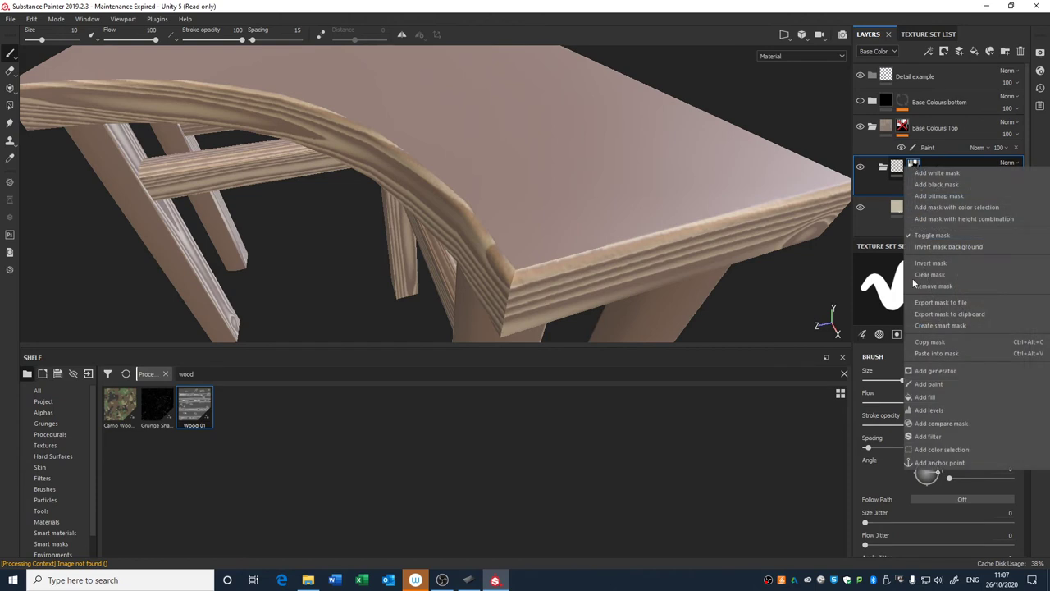
{"action": "left_click", "coordinate": [935, 383]}
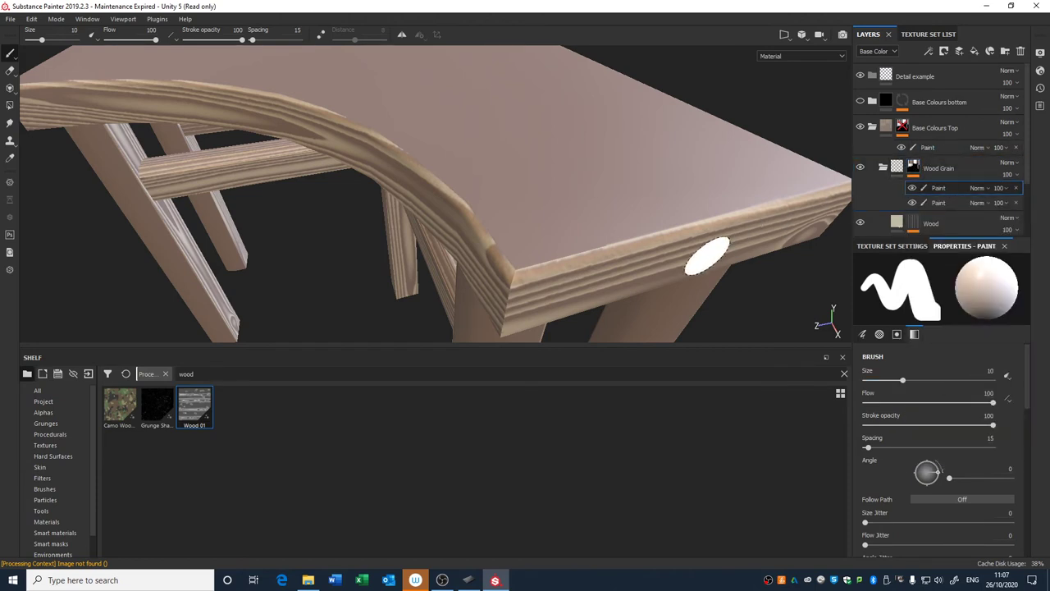
Show the available brush presets for painting the Wood Grain mask.
{"action": "left_click", "coordinate": [48, 489]}
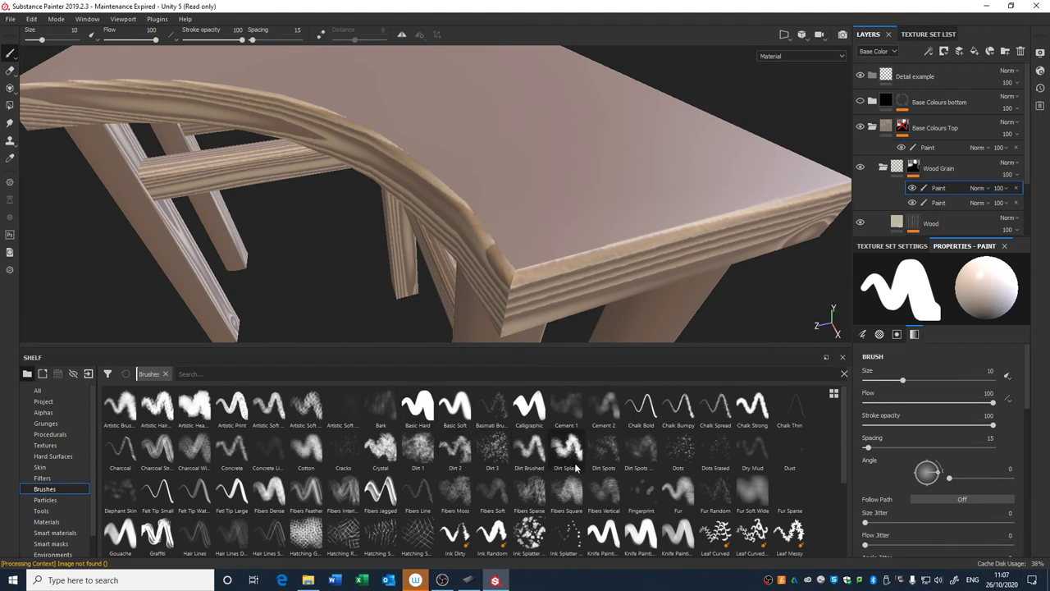
Paint rough wood-grain wear along the tabletop's front corner edges with the Fibers Interl... brush at size 5.28.
{"action": "left_click", "coordinate": [343, 490]}
{"action": "right_click", "coordinate": [588, 258]}
{"action": "left_click_drag", "start_coordinate": [647, 307], "coordinate": [611, 308]}
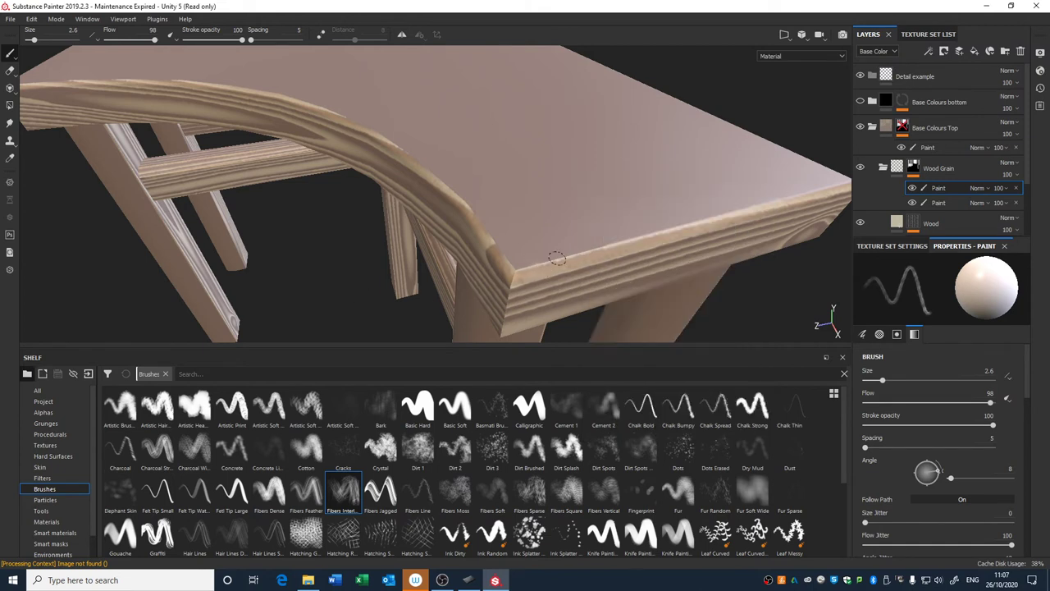
{"action": "right_click", "coordinate": [509, 268]}
{"action": "left_click_drag", "start_coordinate": [570, 317], "coordinate": [580, 316]}
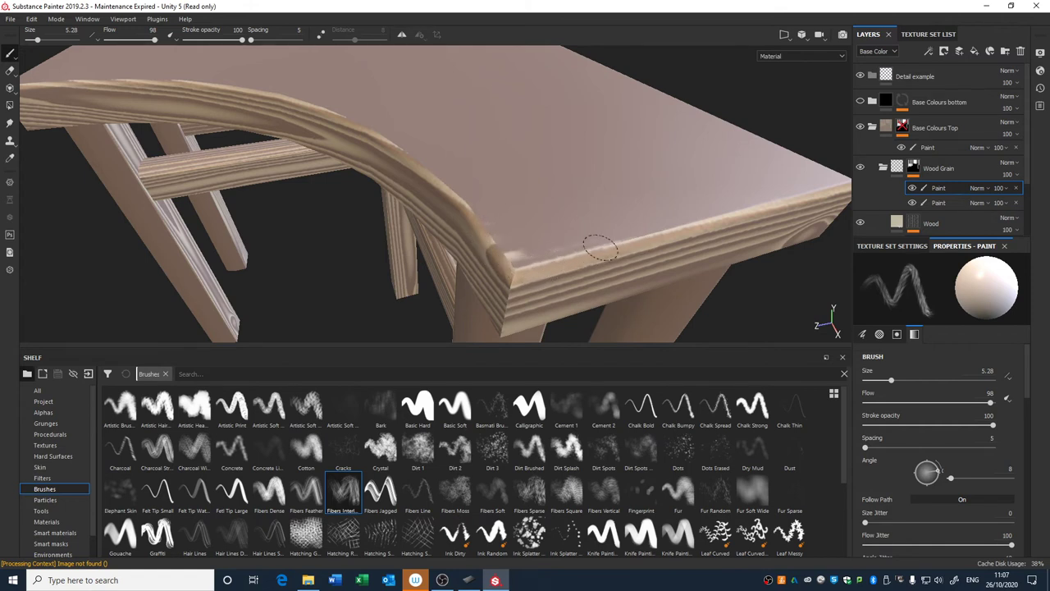
{"action": "left_click_drag", "start_coordinate": [600, 248], "coordinate": [672, 231]}
{"action": "left_click_drag", "start_coordinate": [538, 265], "coordinate": [491, 229]}
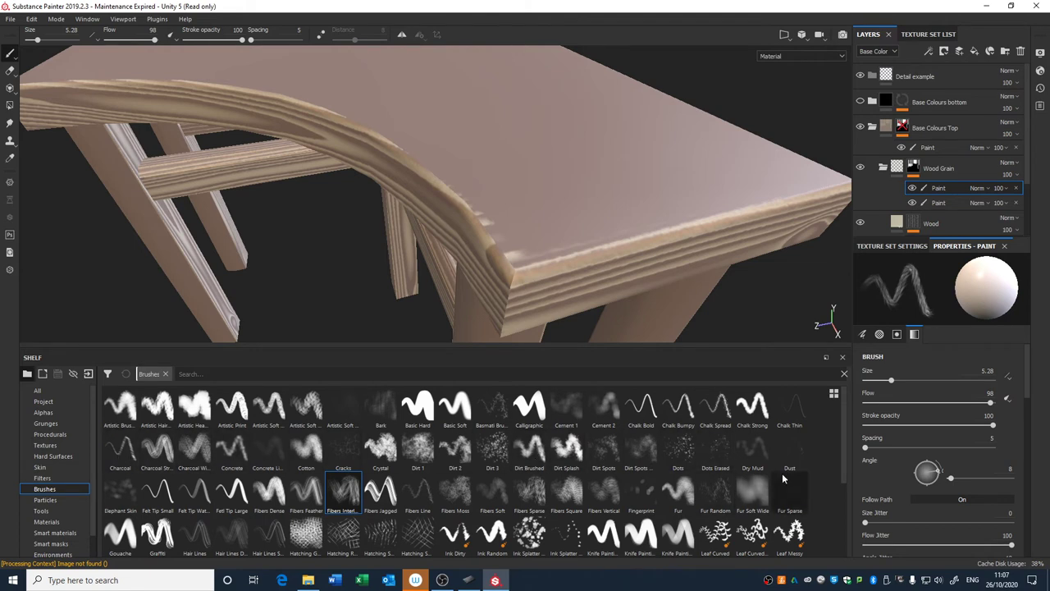
Search the brush shelf for "rice" and select the second Rice Brush.
{"action": "left_click", "coordinate": [388, 379]}
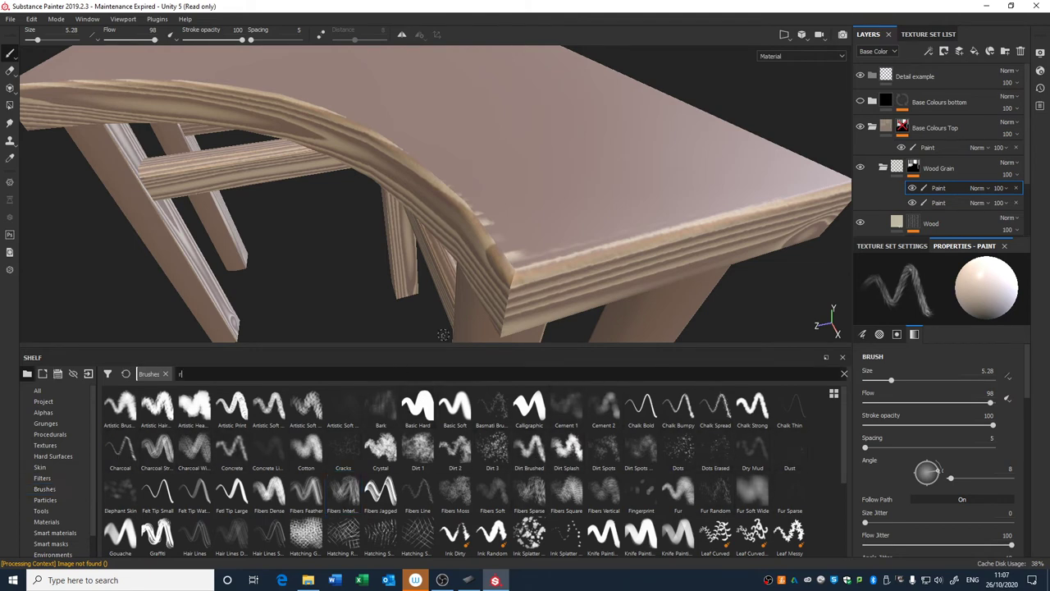
{"action": "type", "text": "rice"}
{"action": "left_click", "coordinate": [157, 406]}
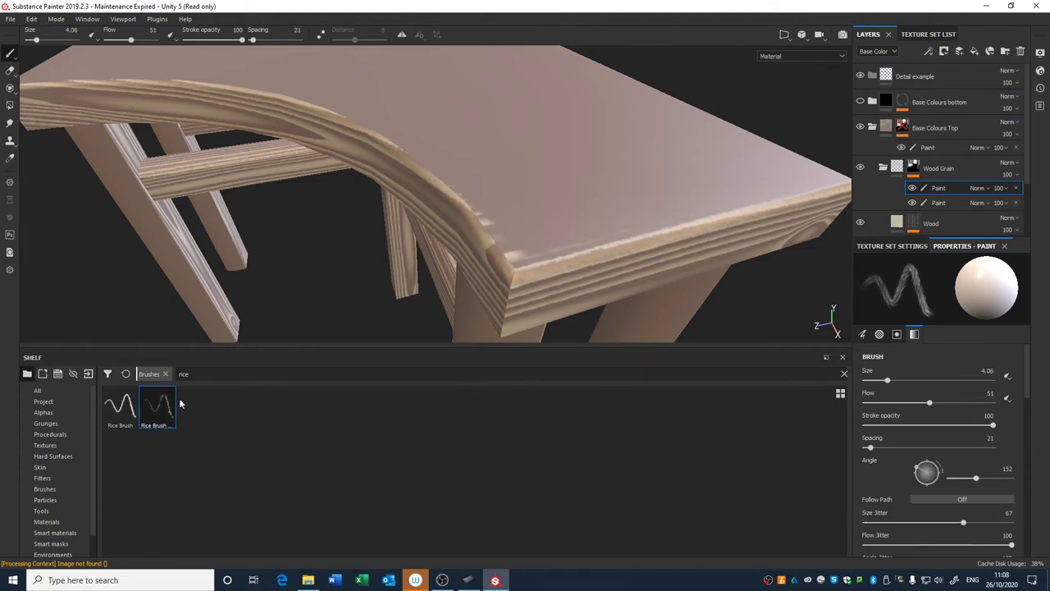
Try a Rice Brush stroke across the tabletop near its front edge, and undo it.
{"action": "left_click_drag", "start_coordinate": [563, 235], "coordinate": [713, 161]}
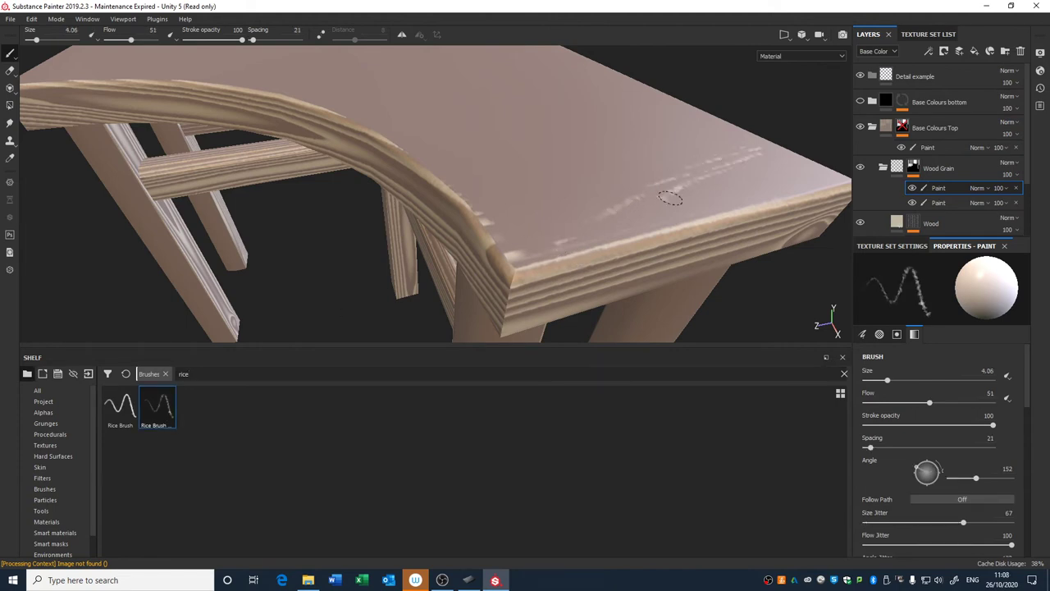
{"action": "key", "text": "ctrl+z"}
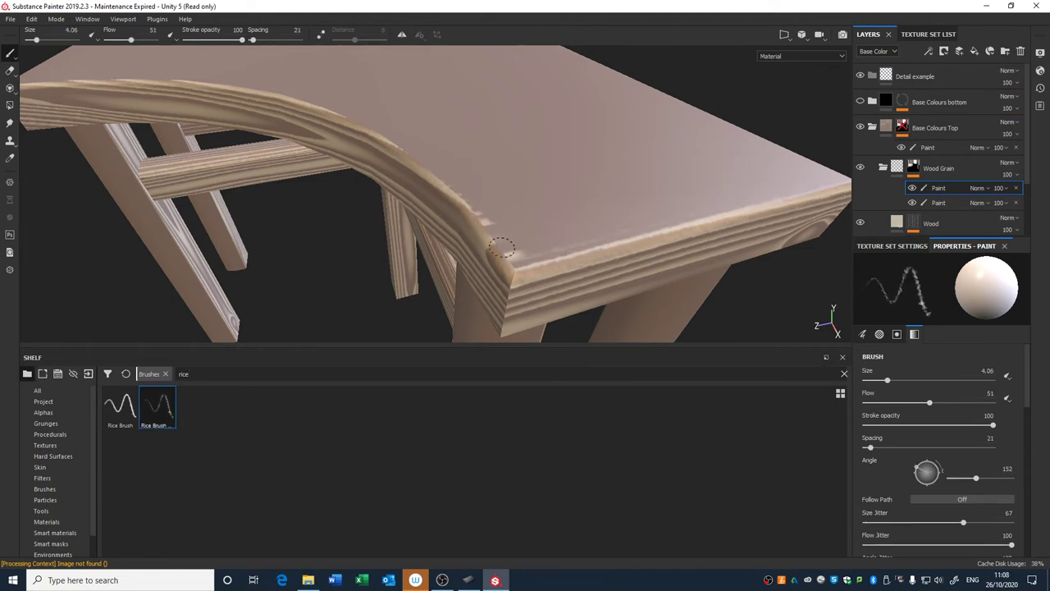
Examine the worn edges of the tabletop from close up and from a distance, and show the shelf's Alphas.
{"action": "left_click_drag", "start_coordinate": [492, 236], "coordinate": [500, 225], "text": "alt"}
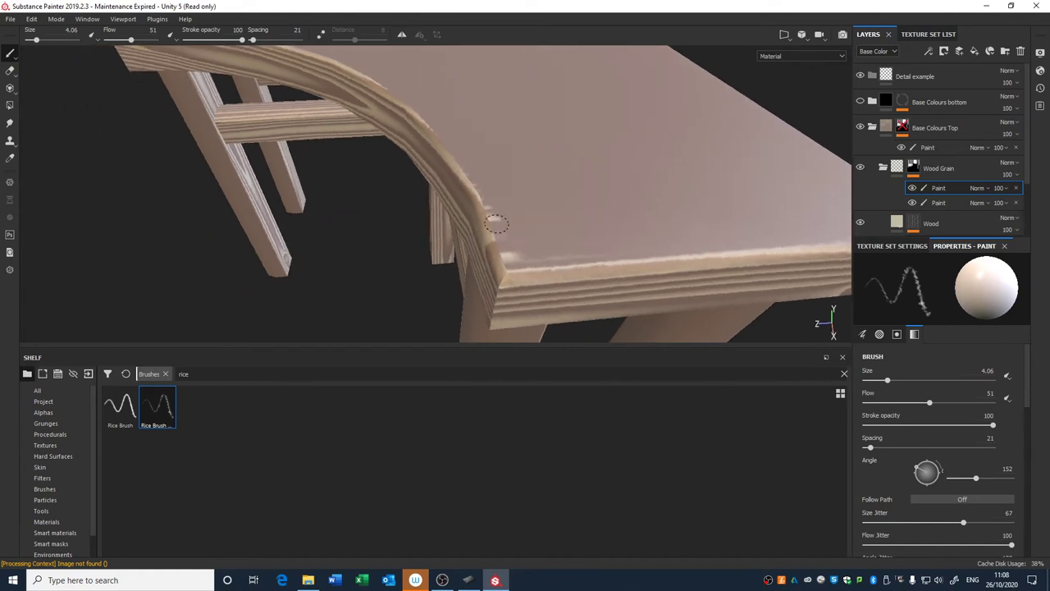
{"action": "scroll", "coordinate": [987, 423], "scroll_direction": "down", "scroll_amount": 5}
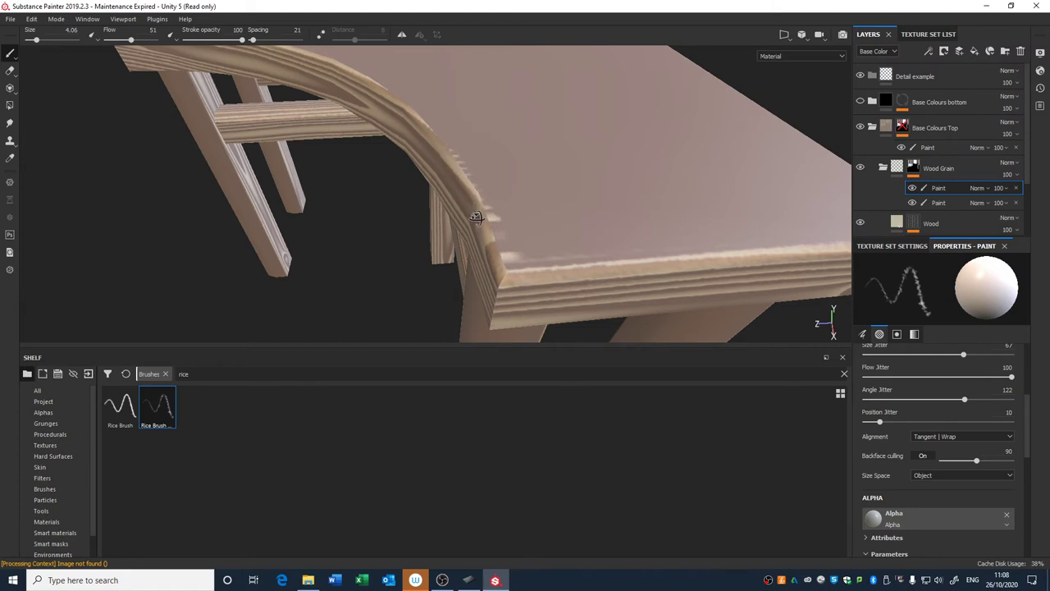
{"action": "left_click_drag", "start_coordinate": [476, 217], "coordinate": [551, 213], "text": "alt"}
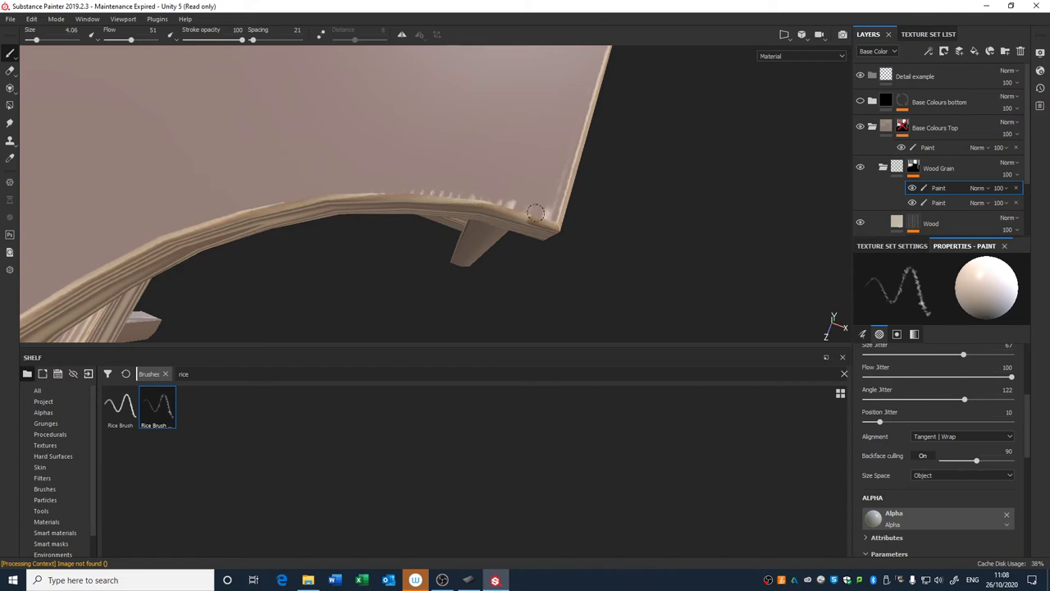
{"action": "left_click_drag", "start_coordinate": [578, 237], "coordinate": [407, 174], "text": "alt"}
{"action": "right_click_drag", "start_coordinate": [538, 220], "coordinate": [526, 50], "text": "alt"}
{"action": "right_click_drag", "start_coordinate": [540, 190], "coordinate": [545, 102], "text": "alt"}
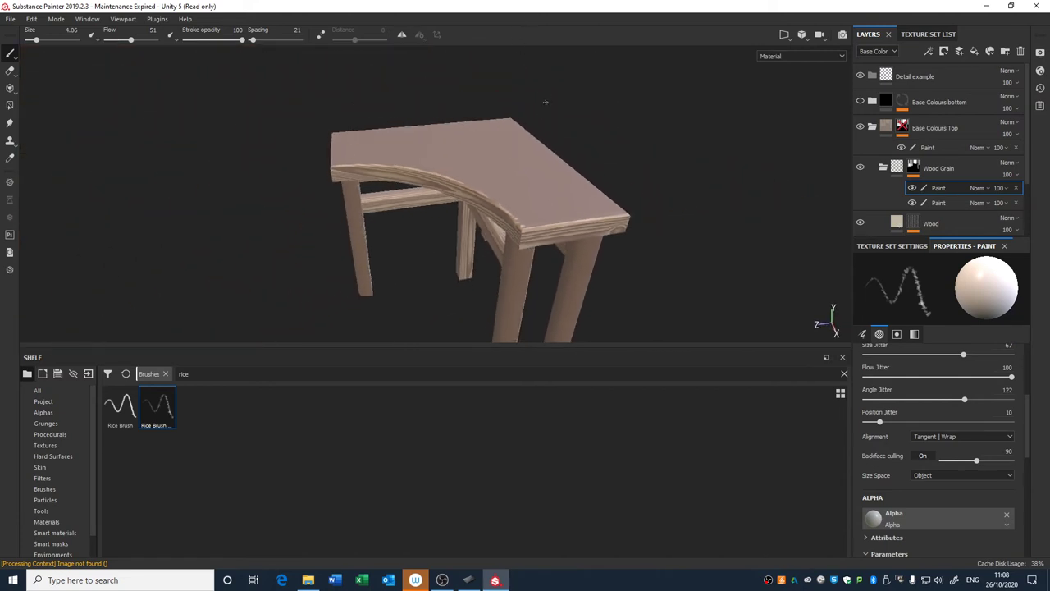
{"action": "mouse_move", "coordinate": [545, 102]}
{"action": "left_mouse_down", "text": "alt"}
{"action": "mouse_move", "coordinate": [605, 199]}
{"action": "mouse_move", "coordinate": [617, 242]}
{"action": "mouse_move", "coordinate": [657, 247]}
{"action": "left_mouse_up", "text": "alt"}
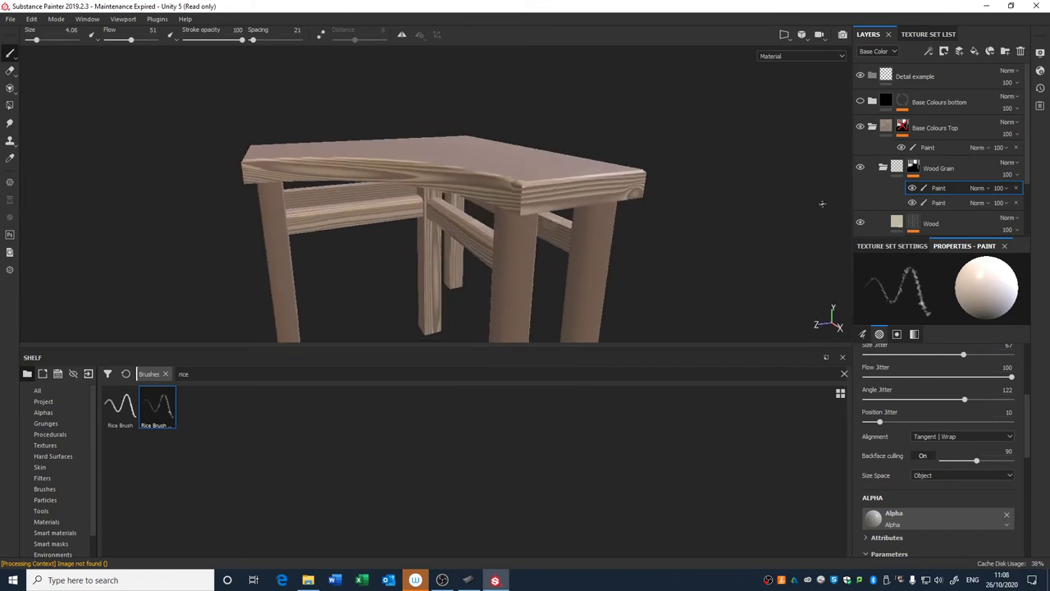
{"action": "left_click", "coordinate": [67, 411]}
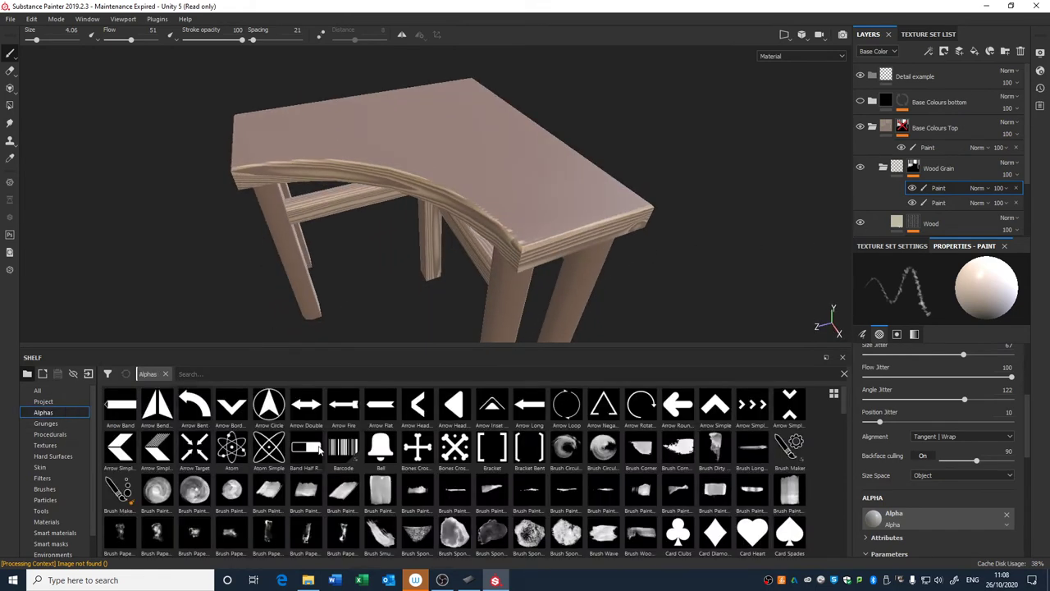
Change the base color of the Wood fill layer in the Wood Grain folder to a warmer tan.
{"action": "left_click", "coordinate": [885, 171]}
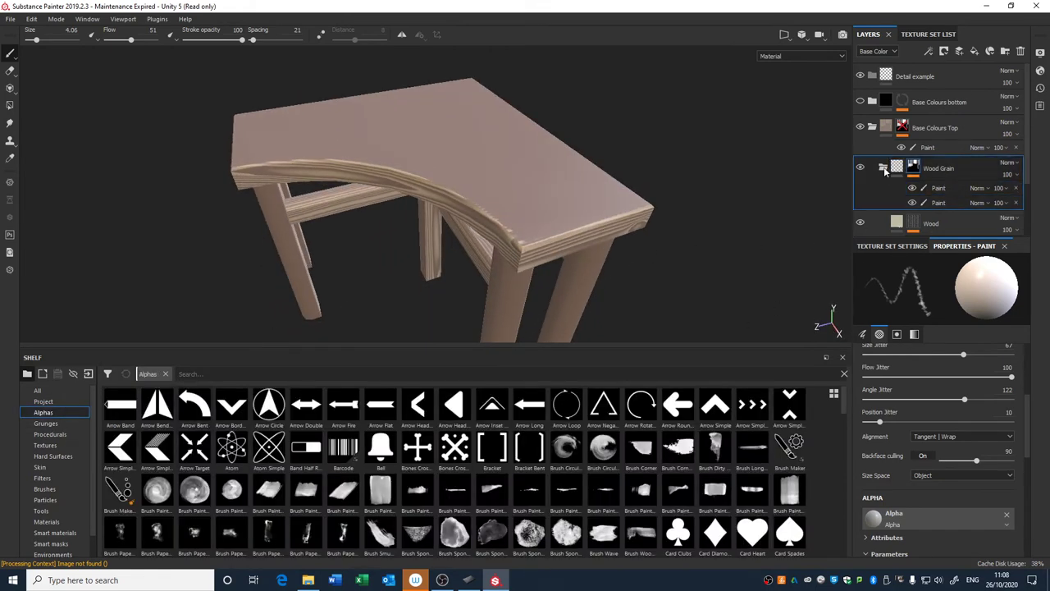
{"action": "left_click", "coordinate": [895, 169]}
{"action": "left_click", "coordinate": [884, 167]}
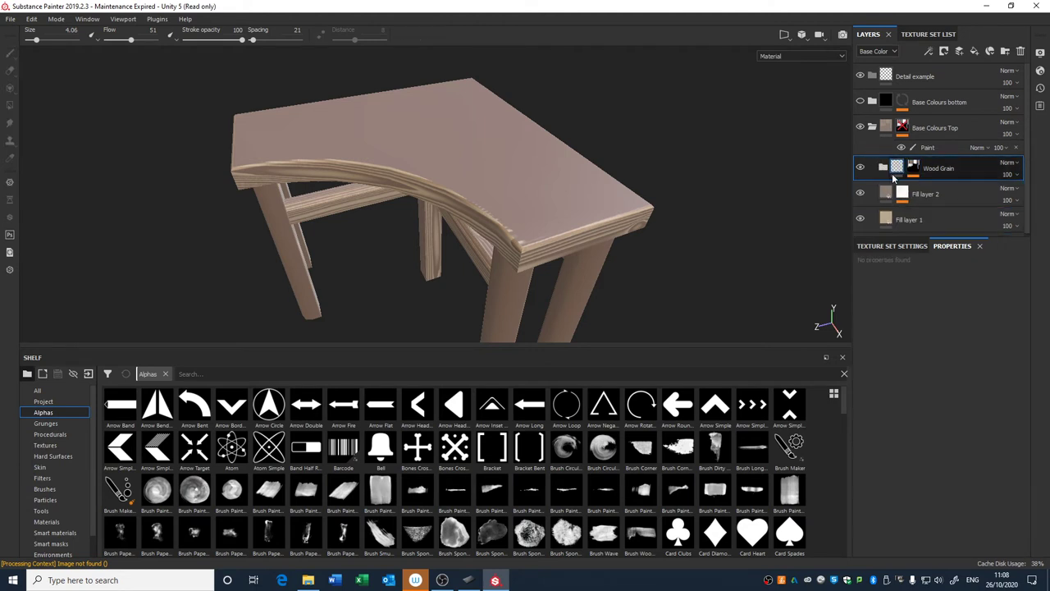
{"action": "left_click", "coordinate": [886, 170]}
{"action": "left_click", "coordinate": [899, 194]}
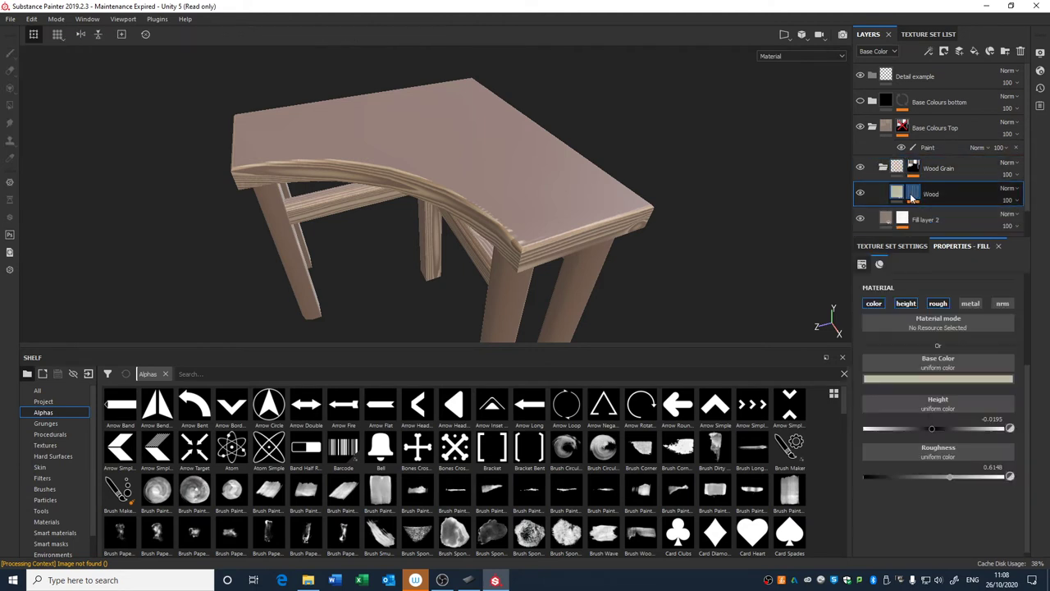
{"action": "left_click", "coordinate": [900, 380]}
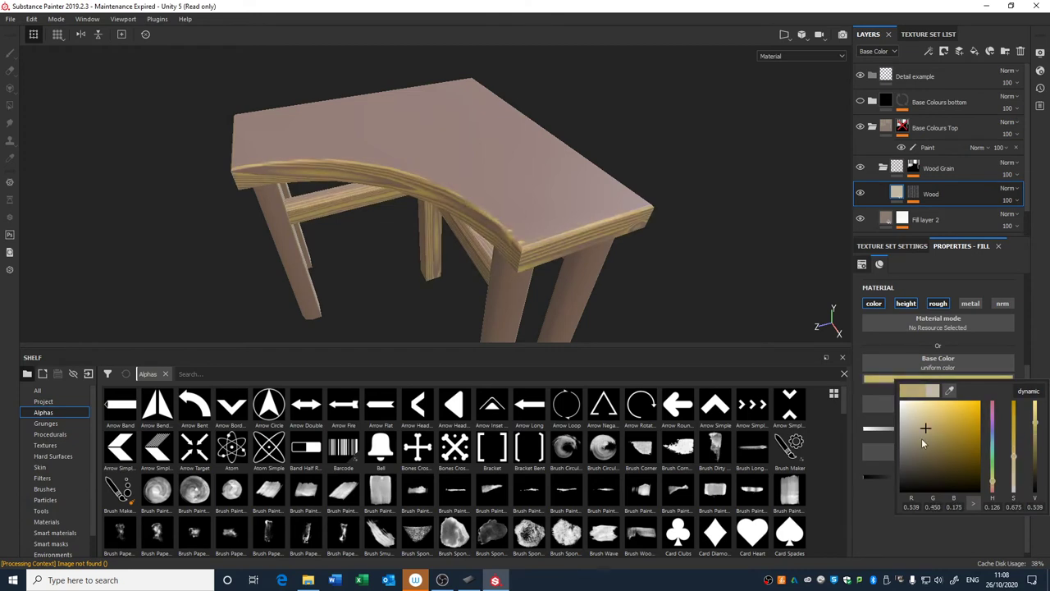
Examine the recolored wood grain on the table's edges and legs from several angles and distances.
{"action": "left_click_drag", "start_coordinate": [656, 316], "coordinate": [686, 248], "text": "alt"}
{"action": "scroll", "coordinate": [649, 204], "scroll_direction": "up", "scroll_amount": 4}
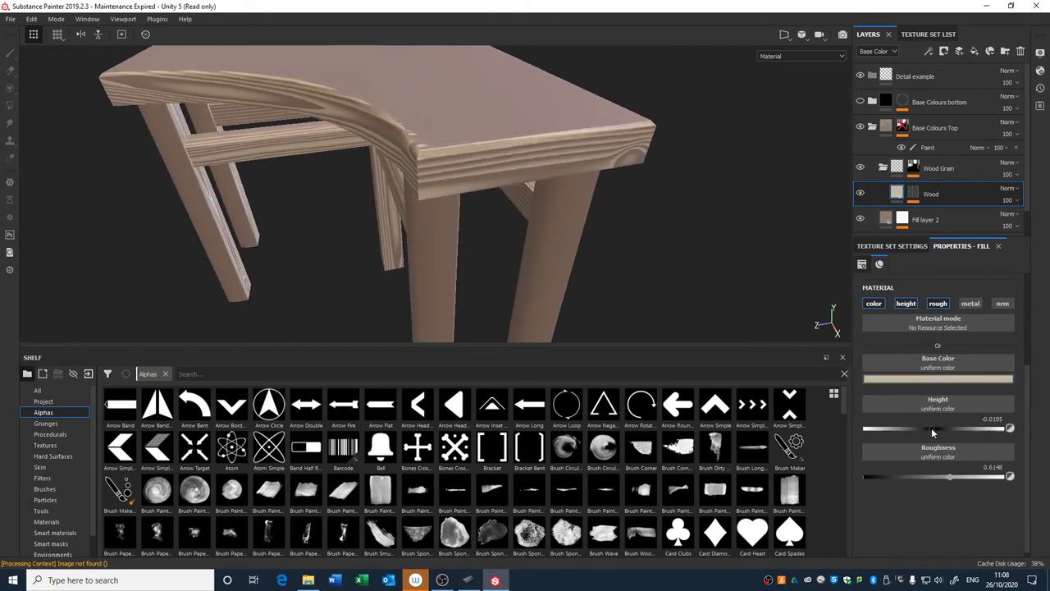
{"action": "mouse_move", "coordinate": [596, 254]}
{"action": "left_mouse_down", "text": "alt"}
{"action": "mouse_move", "coordinate": [486, 191]}
{"action": "mouse_move", "coordinate": [522, 251]}
{"action": "left_mouse_up", "text": "alt"}
{"action": "scroll", "coordinate": [523, 246], "scroll_direction": "down", "scroll_amount": 4}
{"action": "left_click_drag", "start_coordinate": [504, 197], "coordinate": [596, 245], "text": "alt"}
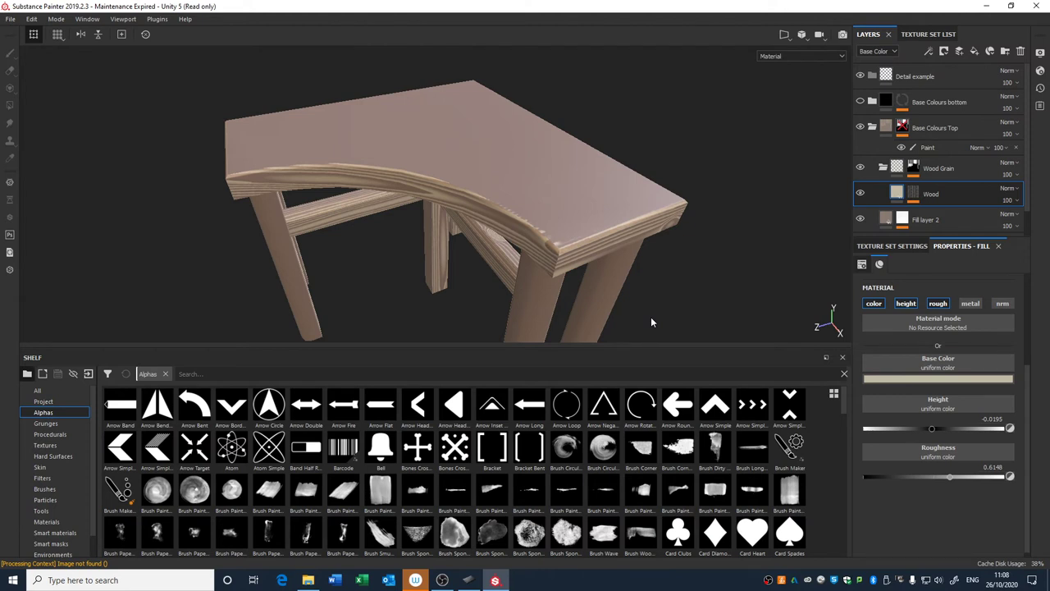
{"action": "left_click_drag", "start_coordinate": [701, 203], "coordinate": [707, 250], "text": "alt"}
{"action": "left_click_drag", "start_coordinate": [443, 135], "coordinate": [495, 229], "text": "alt"}
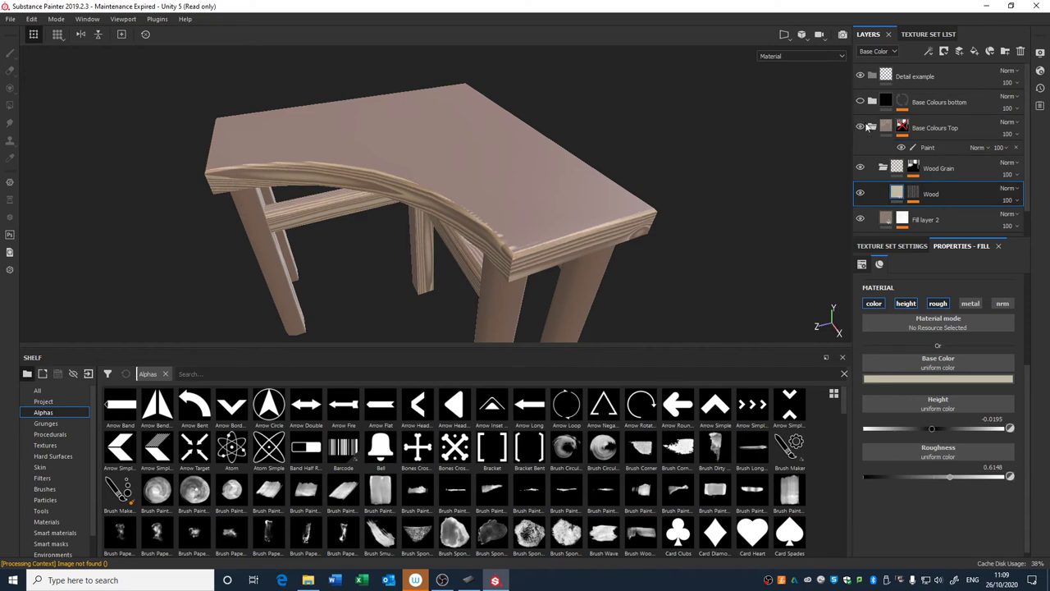
Add a fill layer above the Detail example folder and leave only its color channel enabled.
{"action": "left_click", "coordinate": [872, 127]}
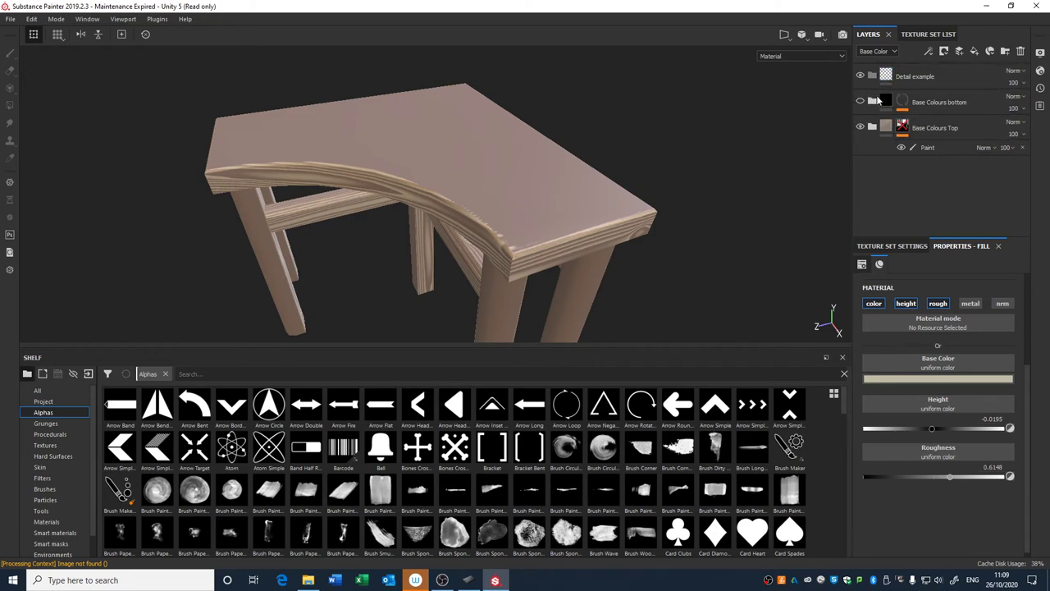
{"action": "left_click", "coordinate": [903, 78]}
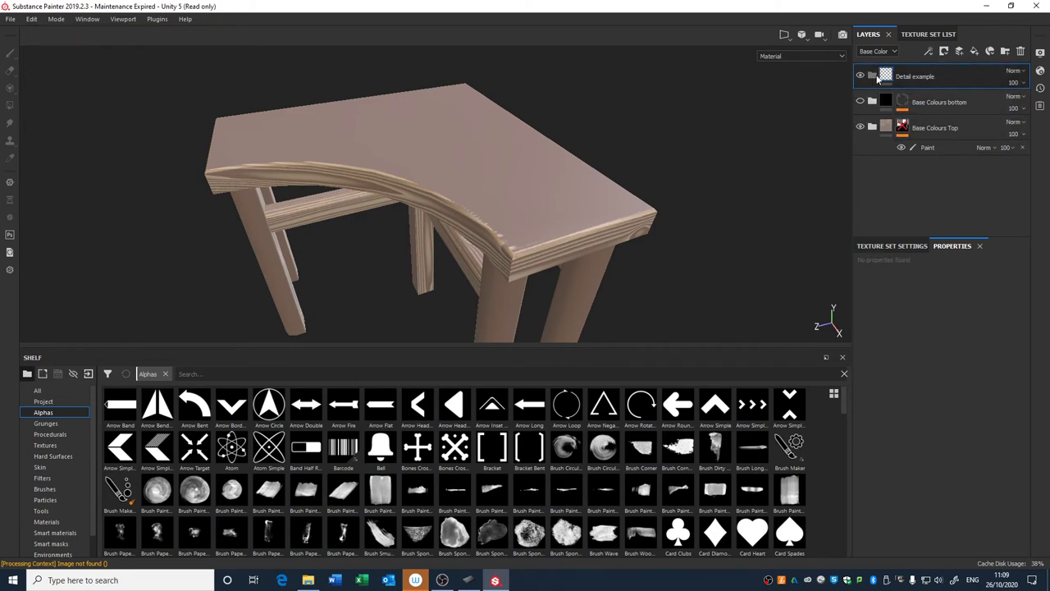
{"action": "left_click", "coordinate": [974, 52]}
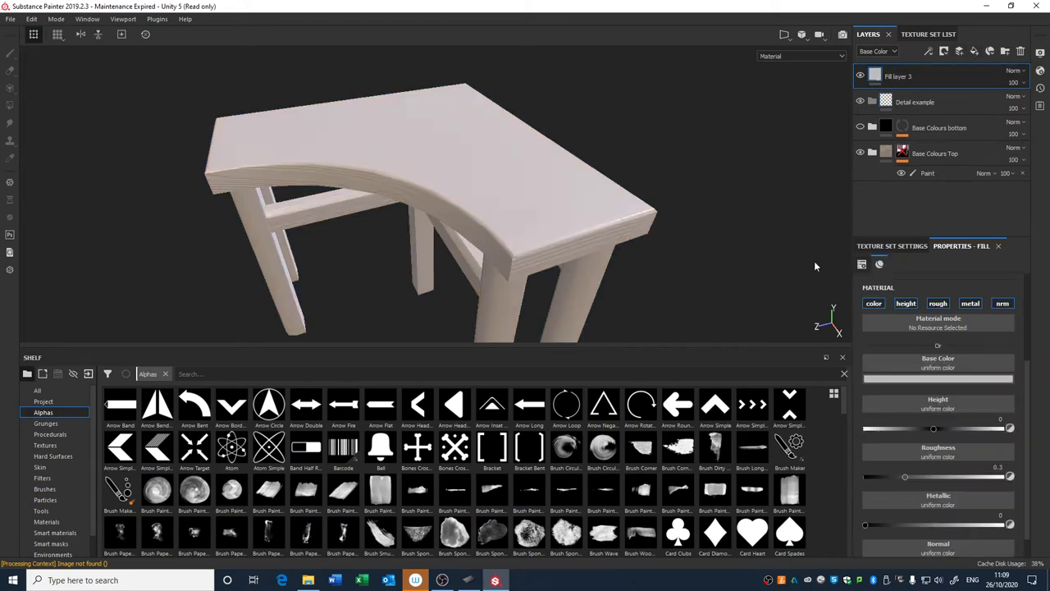
{"action": "left_click", "coordinate": [906, 303]}
{"action": "left_click", "coordinate": [938, 304]}
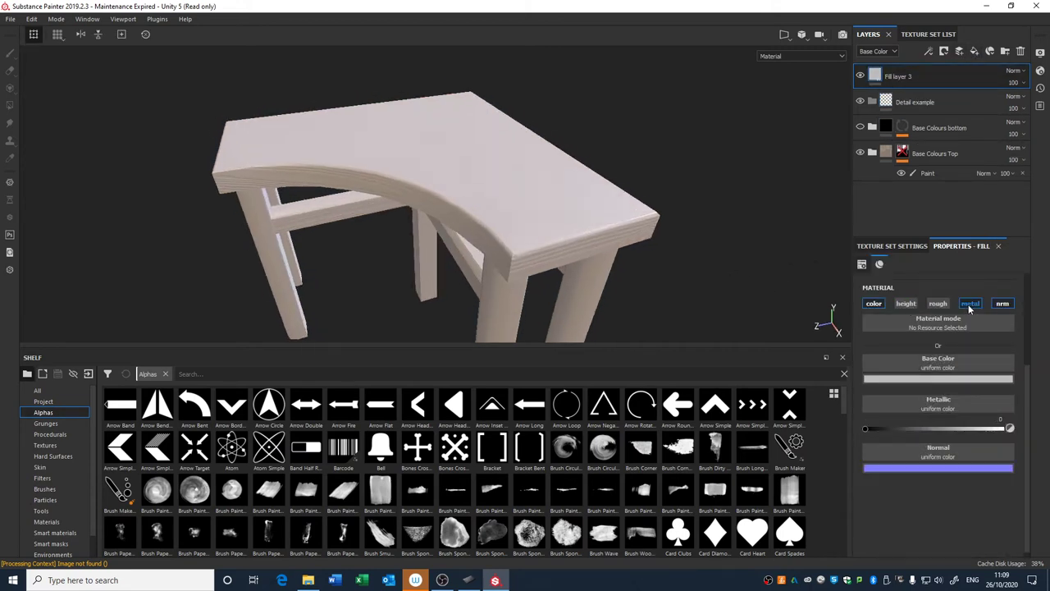
{"action": "left_click", "coordinate": [970, 304]}
{"action": "left_click", "coordinate": [1002, 303]}
Set the new fill layer's base color to bright red and move the layer into the Detail example folder.
{"action": "left_click", "coordinate": [938, 379]}
{"action": "left_click_drag", "start_coordinate": [942, 408], "coordinate": [981, 407]}
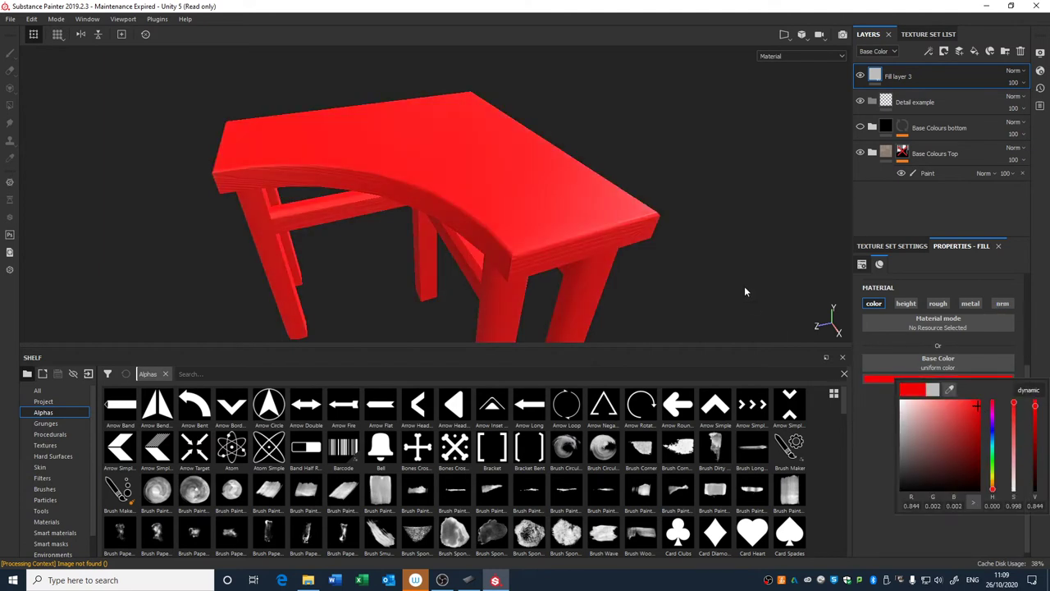
{"action": "left_click_drag", "start_coordinate": [746, 292], "coordinate": [709, 237], "text": "alt"}
{"action": "right_click_drag", "start_coordinate": [709, 237], "coordinate": [687, 137], "text": "alt"}
{"action": "left_click_drag", "start_coordinate": [640, 203], "coordinate": [652, 169], "text": "alt"}
{"action": "right_click_drag", "start_coordinate": [652, 169], "coordinate": [627, 256], "text": "alt"}
{"action": "left_click_drag", "start_coordinate": [627, 256], "coordinate": [656, 206], "text": "alt"}
{"action": "left_click_drag", "start_coordinate": [898, 77], "coordinate": [902, 119]}
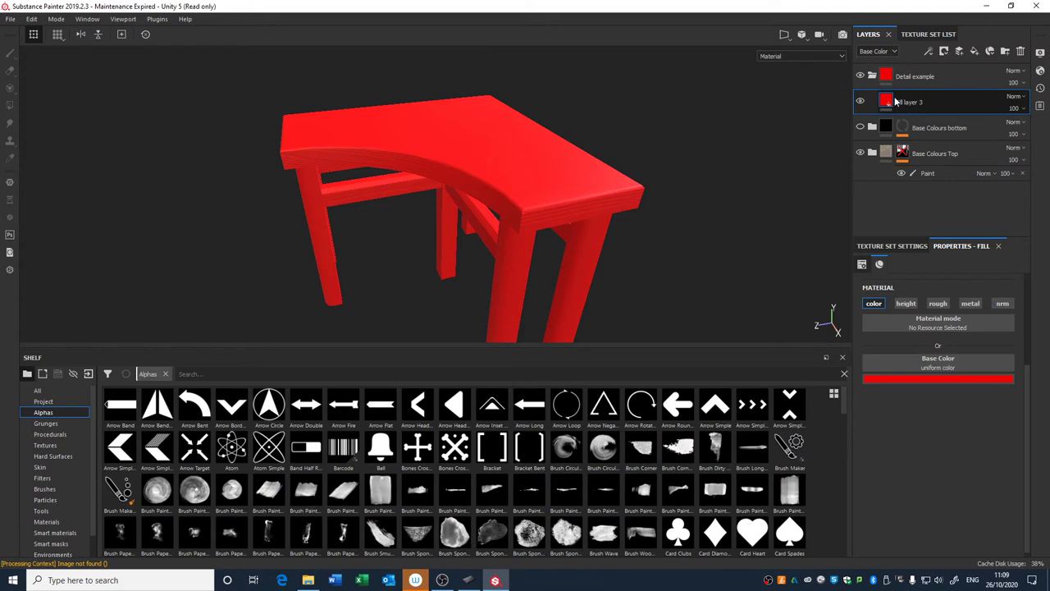
Try a Dirt generator directly on the red fill layer's content, and undo it.
{"action": "right_click", "coordinate": [894, 103]}
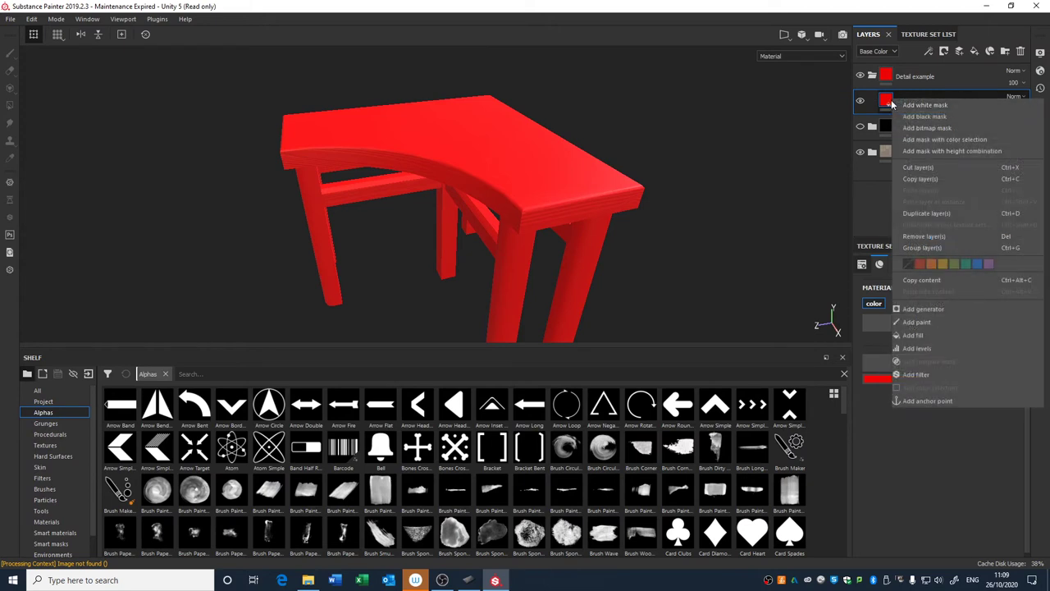
{"action": "left_click", "coordinate": [912, 309]}
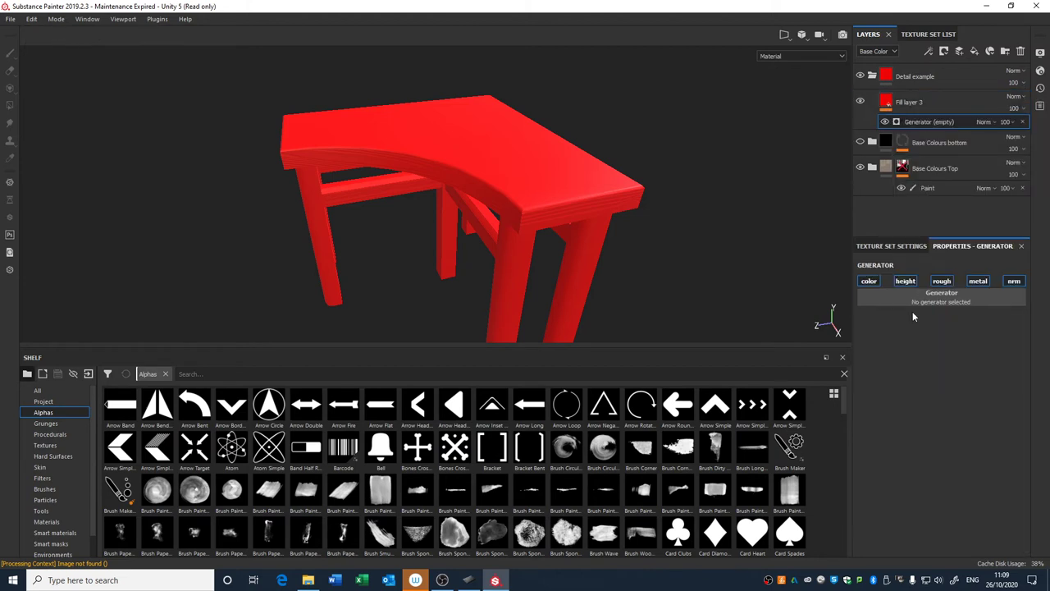
{"action": "left_click", "coordinate": [915, 303]}
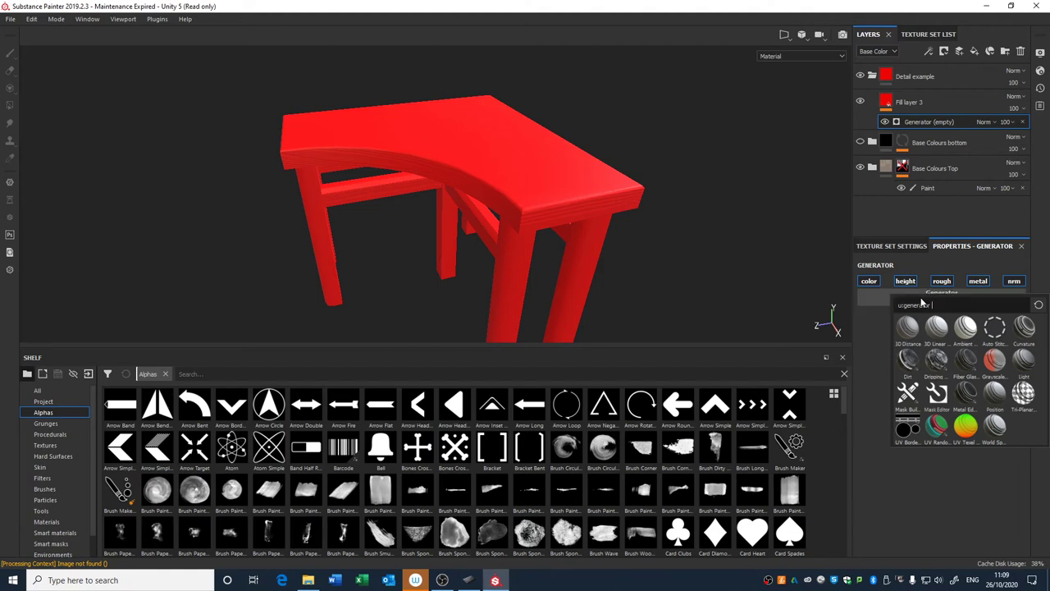
{"action": "left_click", "coordinate": [907, 369]}
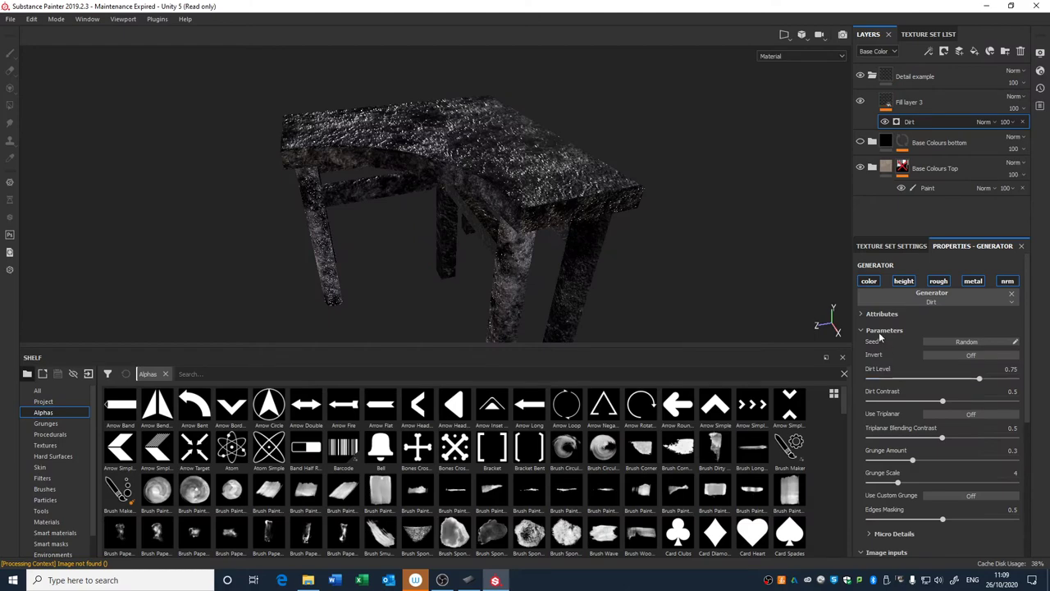
{"action": "left_click_drag", "start_coordinate": [735, 242], "coordinate": [696, 207], "text": "alt"}
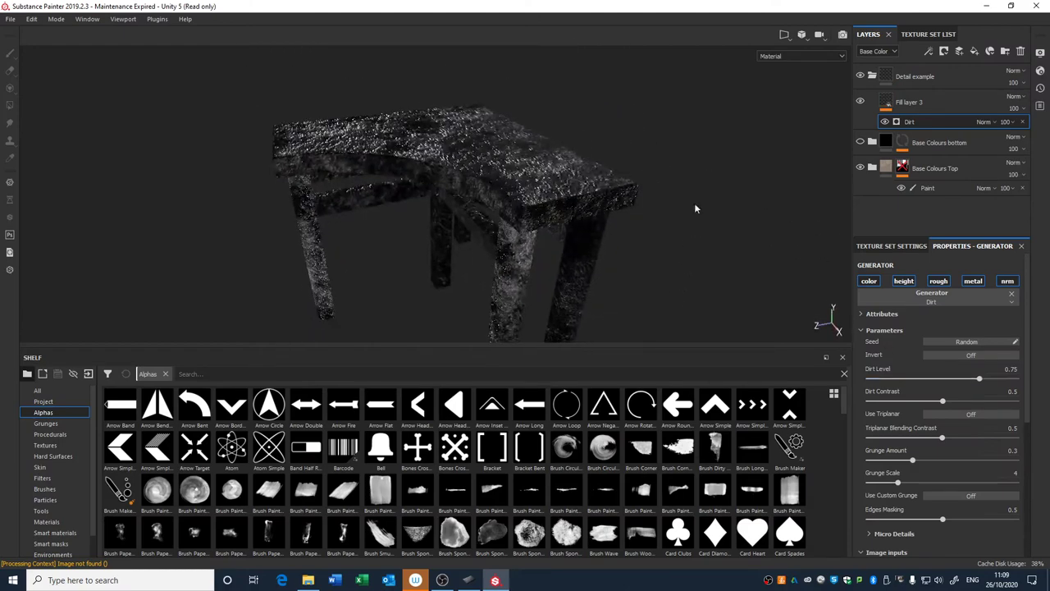
{"action": "right_click_drag", "start_coordinate": [623, 146], "coordinate": [604, 207], "text": "alt"}
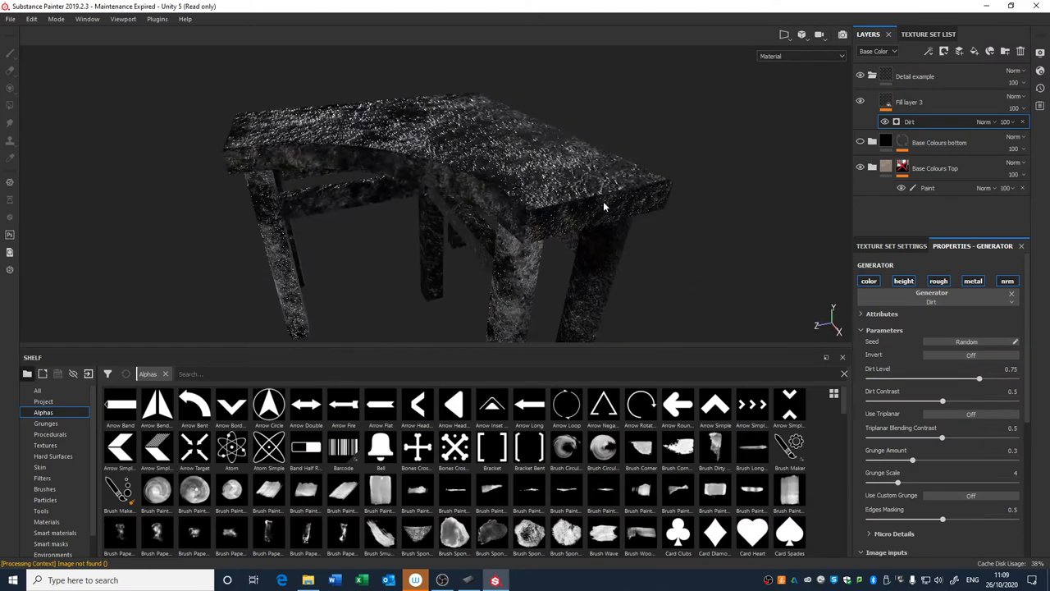
{"action": "key", "text": "ctrl+z"}
{"action": "key", "text": "ctrl+z"}
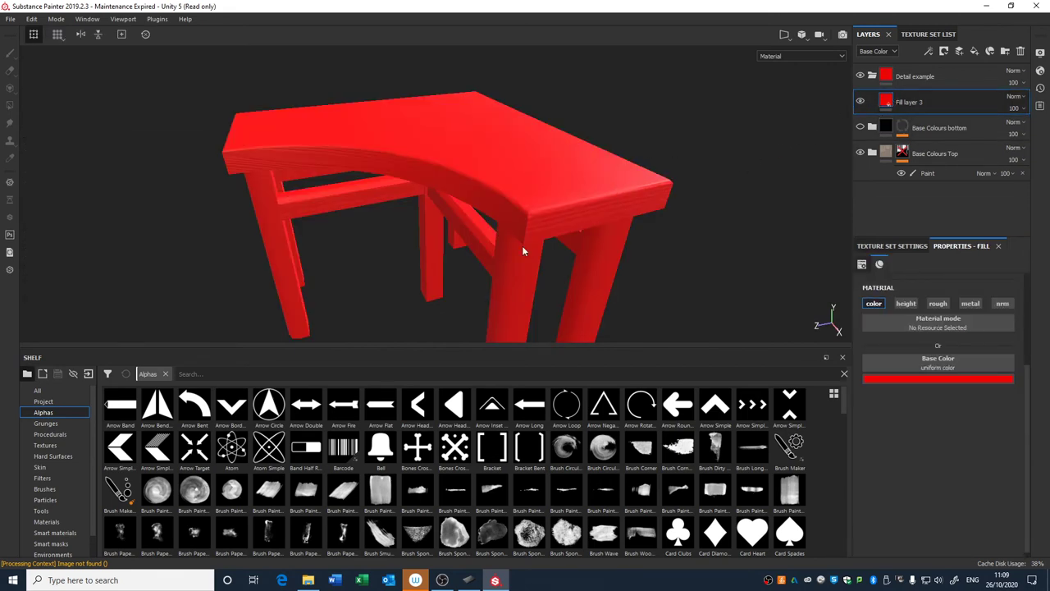
Add a black mask to the red fill layer.
{"action": "right_click", "coordinate": [886, 100]}
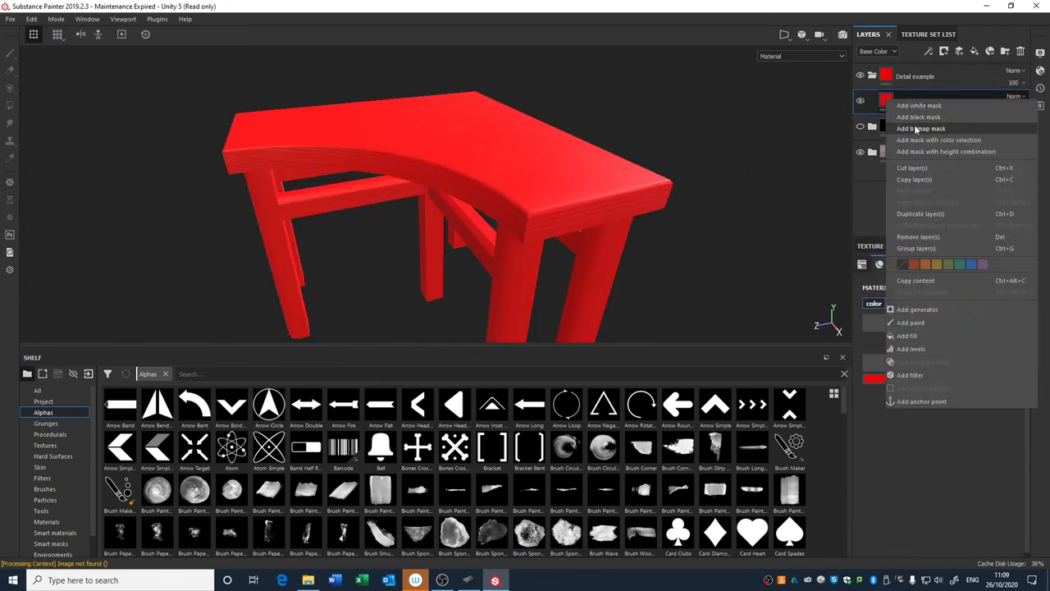
{"action": "left_click", "coordinate": [920, 120]}
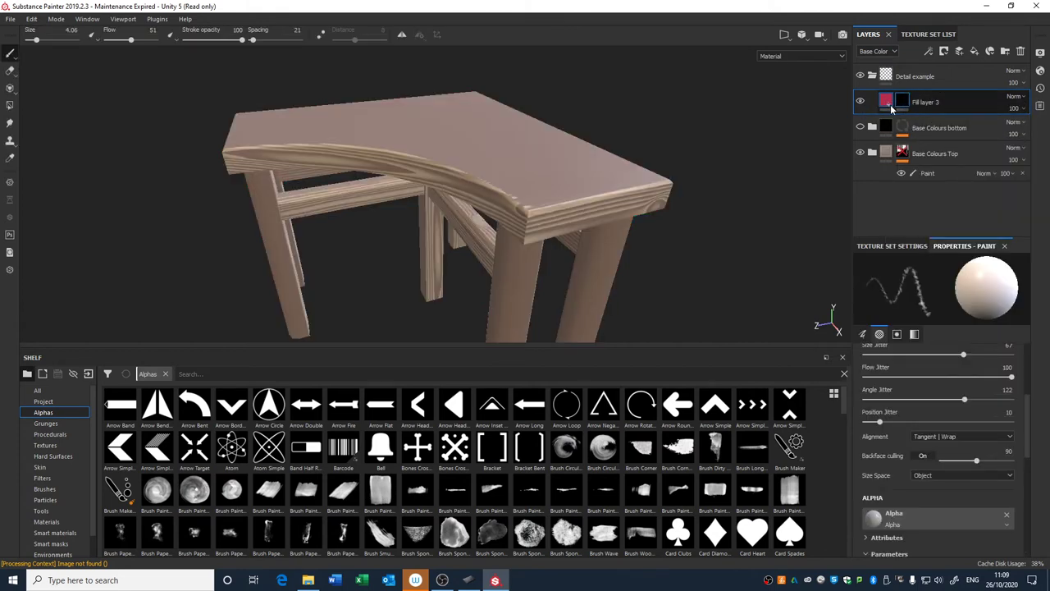
Try enabling the height and roughness channels on the red fill layer, and undo both changes.
{"action": "left_click", "coordinate": [891, 108]}
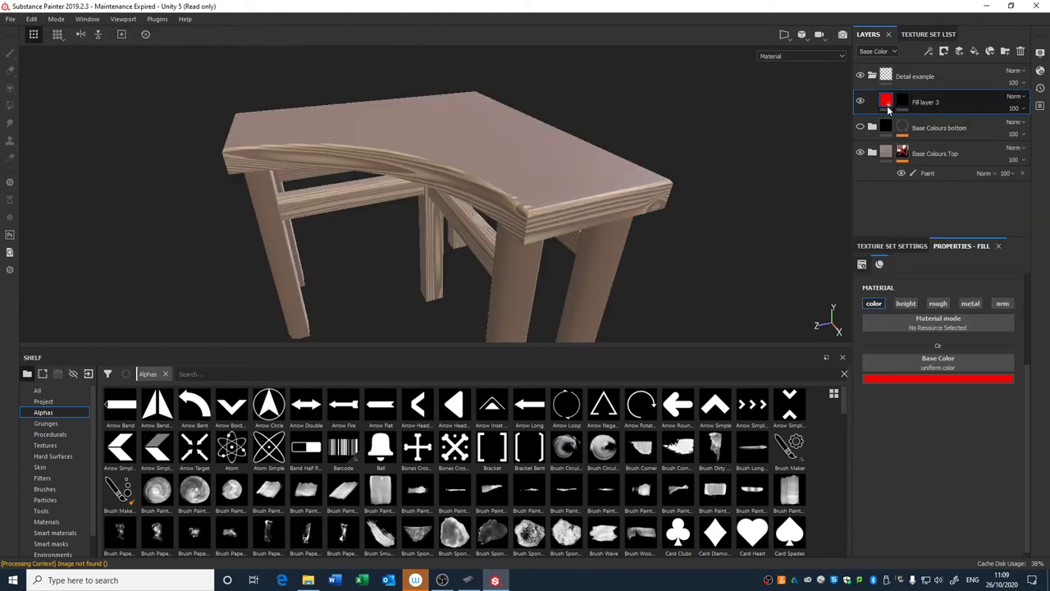
{"action": "left_click", "coordinate": [911, 304]}
{"action": "left_click", "coordinate": [938, 304]}
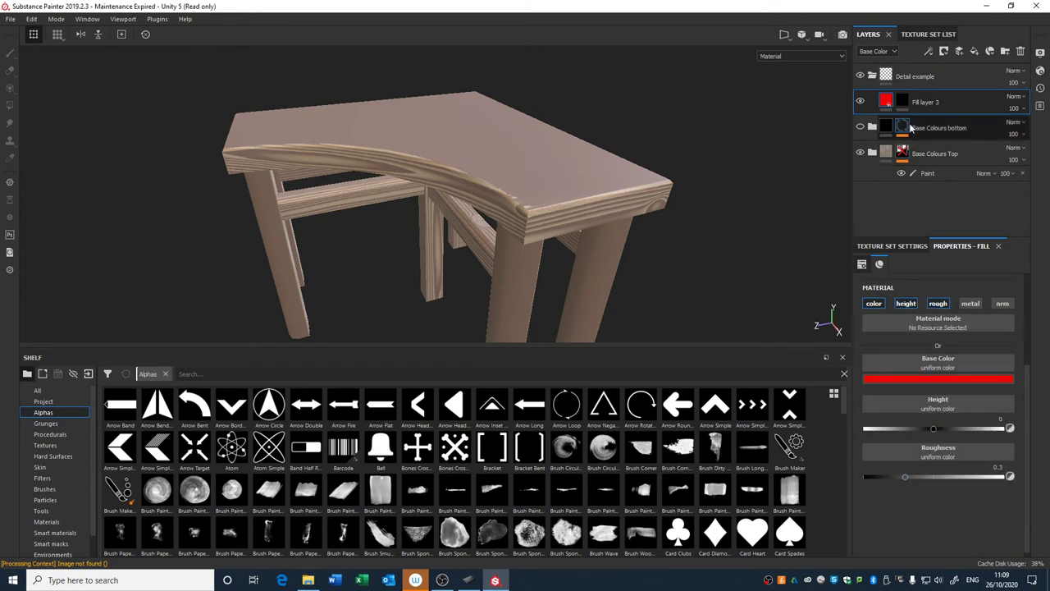
{"action": "key", "text": "ctrl+z"}
{"action": "key", "text": "ctrl+z"}
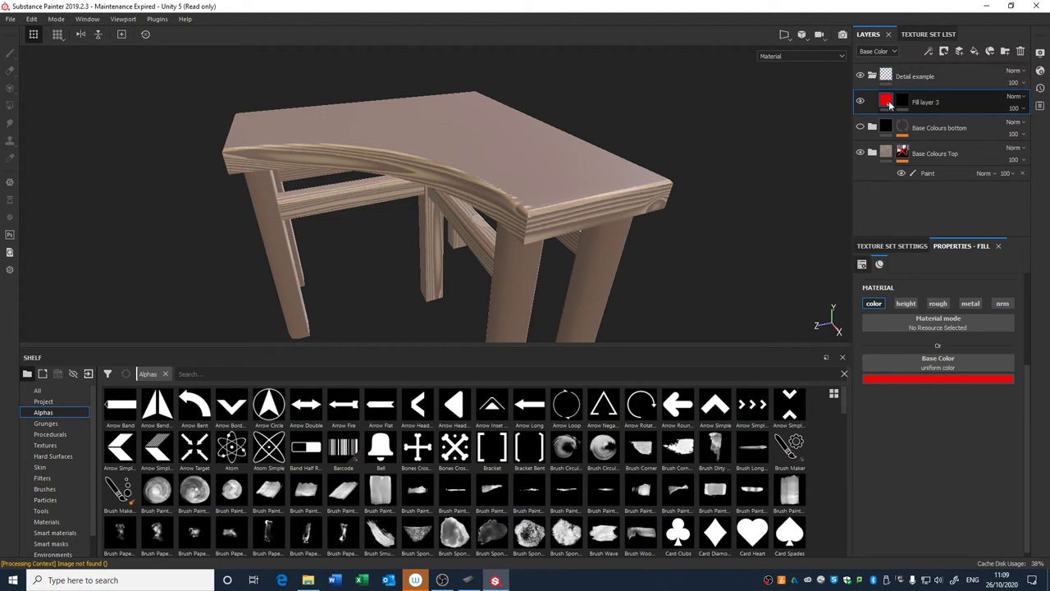
Add a Dirt generator to the red fill layer's black mask.
{"action": "left_click", "coordinate": [896, 104]}
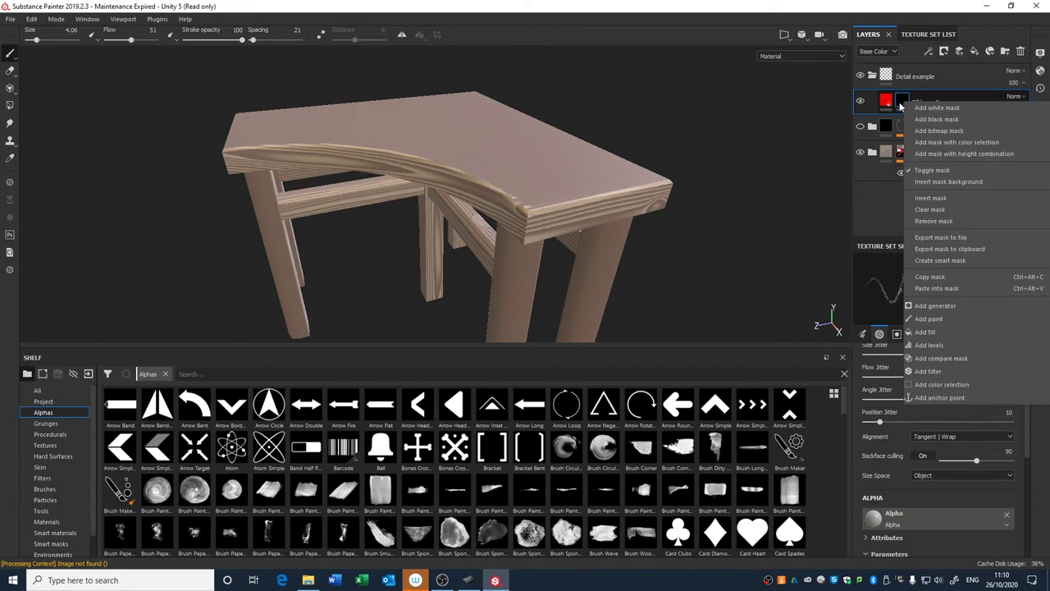
{"action": "left_click", "coordinate": [900, 104]}
{"action": "right_click", "coordinate": [907, 97]}
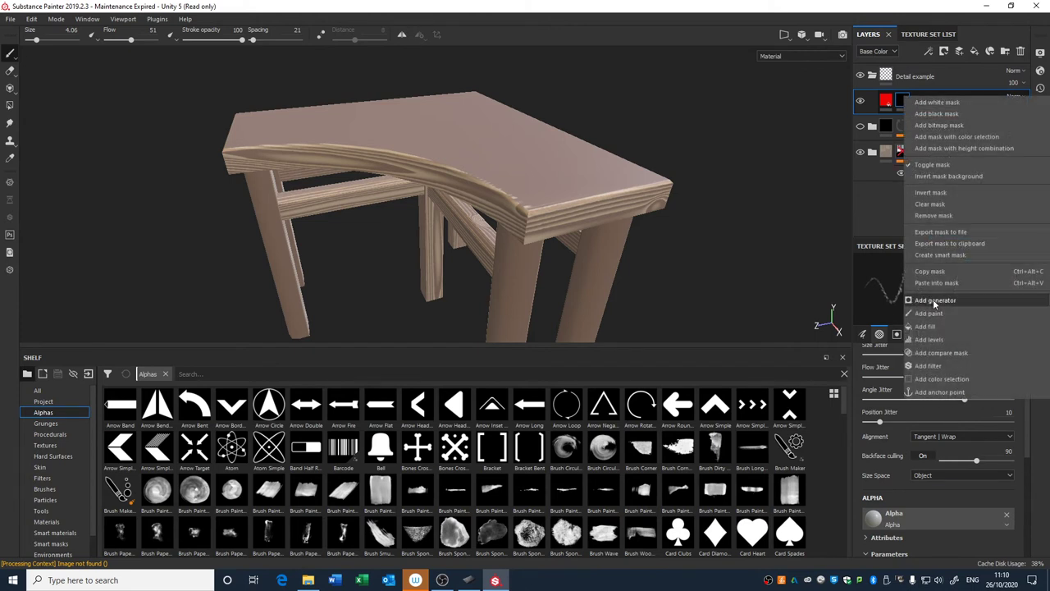
{"action": "left_click", "coordinate": [934, 301]}
{"action": "left_click", "coordinate": [938, 281]}
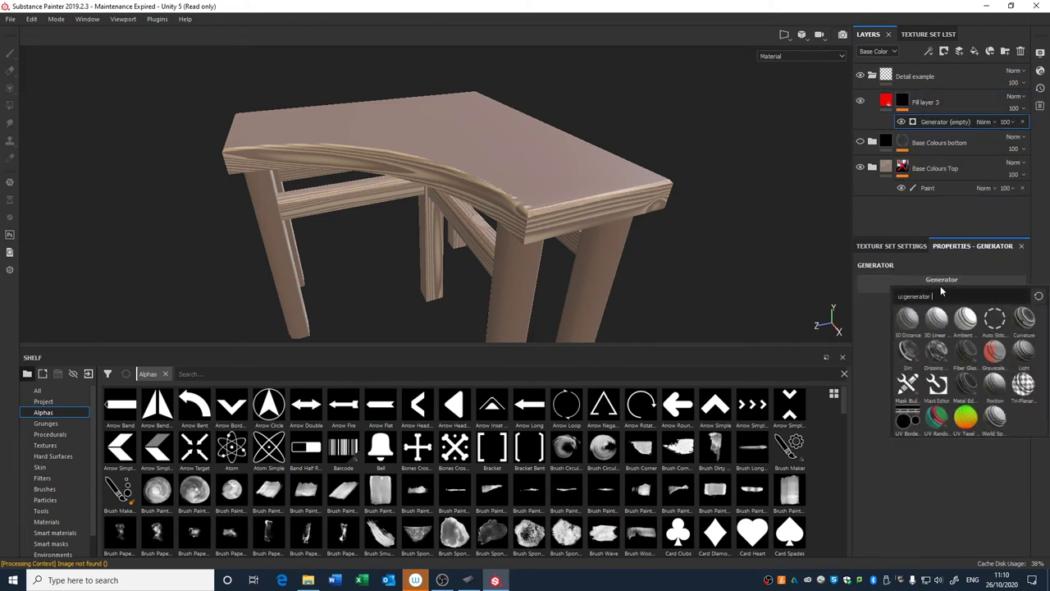
{"action": "left_click", "coordinate": [909, 350]}
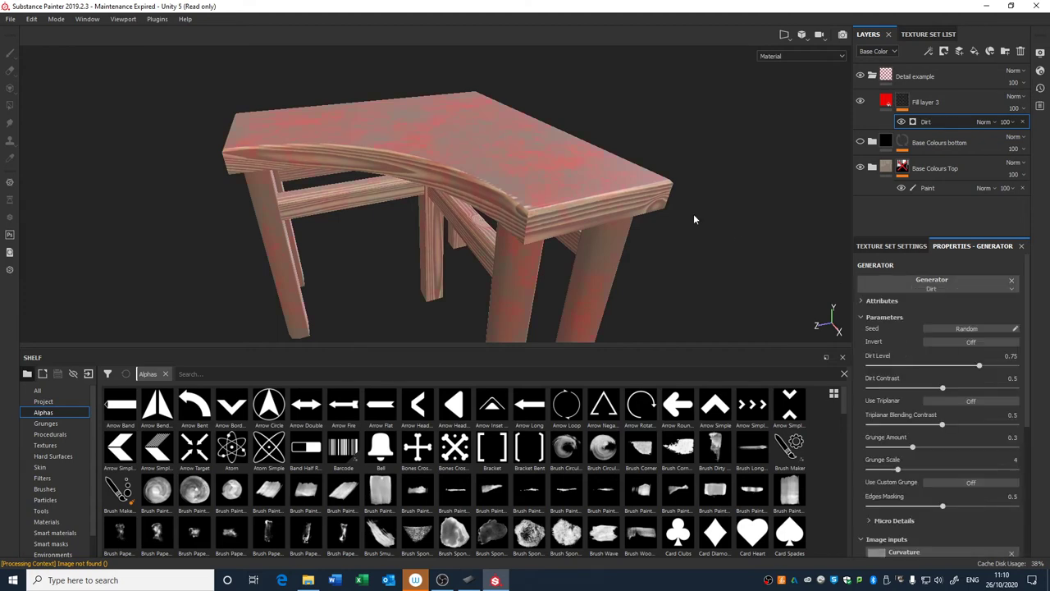
Change the fill layer's base color to a dark reddish brown with hue 0.024, saturation 0.801 and value 0.067.
{"action": "left_click_drag", "start_coordinate": [696, 218], "coordinate": [643, 164], "text": "alt"}
{"action": "scroll", "coordinate": [642, 164], "scroll_direction": "up", "scroll_amount": 2}
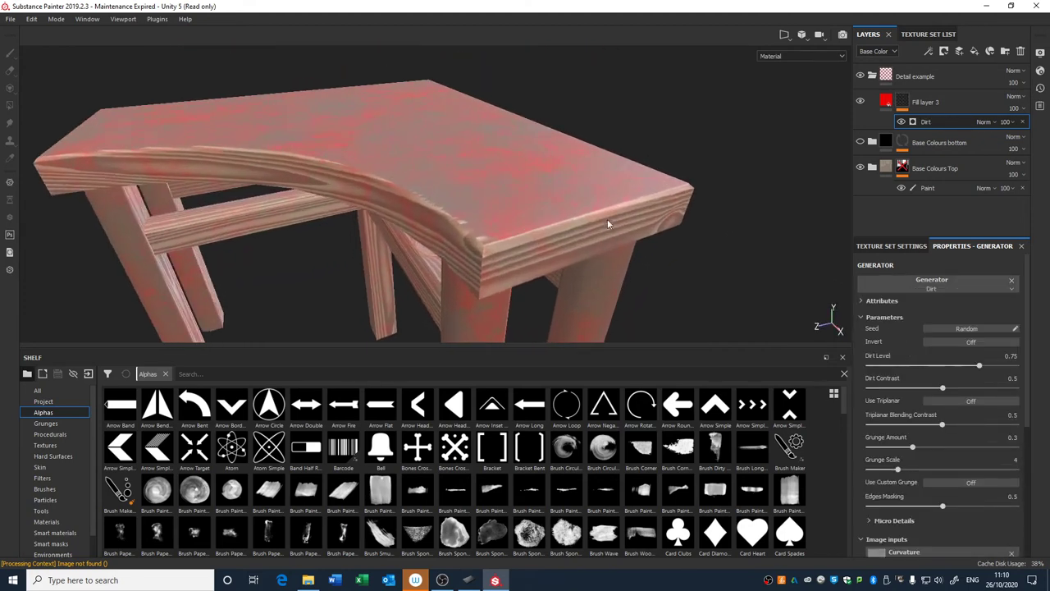
{"action": "mouse_move", "coordinate": [609, 225]}
{"action": "left_mouse_down", "text": "alt"}
{"action": "mouse_move", "coordinate": [597, 192]}
{"action": "mouse_move", "coordinate": [588, 232]}
{"action": "mouse_move", "coordinate": [607, 210]}
{"action": "mouse_move", "coordinate": [593, 249]}
{"action": "mouse_move", "coordinate": [598, 241]}
{"action": "left_mouse_up", "text": "alt"}
{"action": "scroll", "coordinate": [597, 192], "scroll_direction": "up", "scroll_amount": 2}
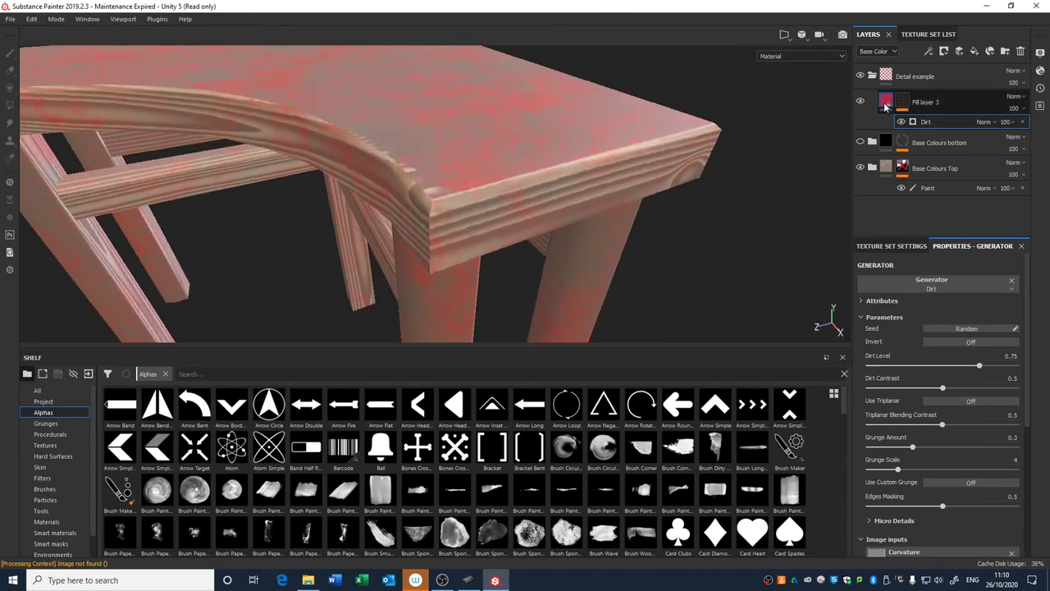
{"action": "left_click_drag", "start_coordinate": [736, 271], "coordinate": [750, 205], "text": "alt"}
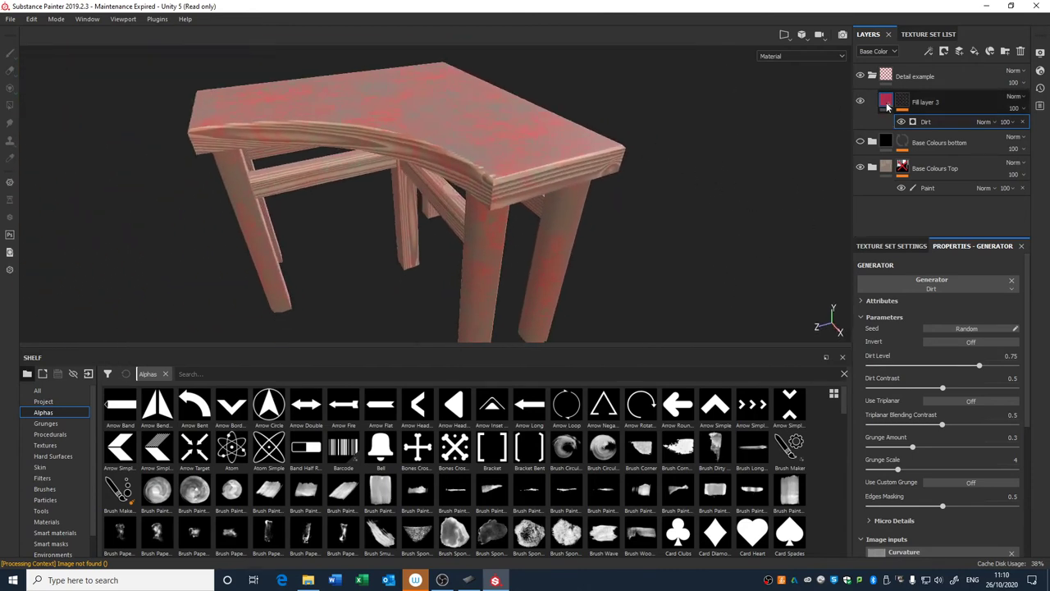
{"action": "left_click", "coordinate": [887, 100]}
{"action": "left_click_drag", "start_coordinate": [588, 145], "coordinate": [656, 256], "text": "alt"}
{"action": "left_click", "coordinate": [912, 379]}
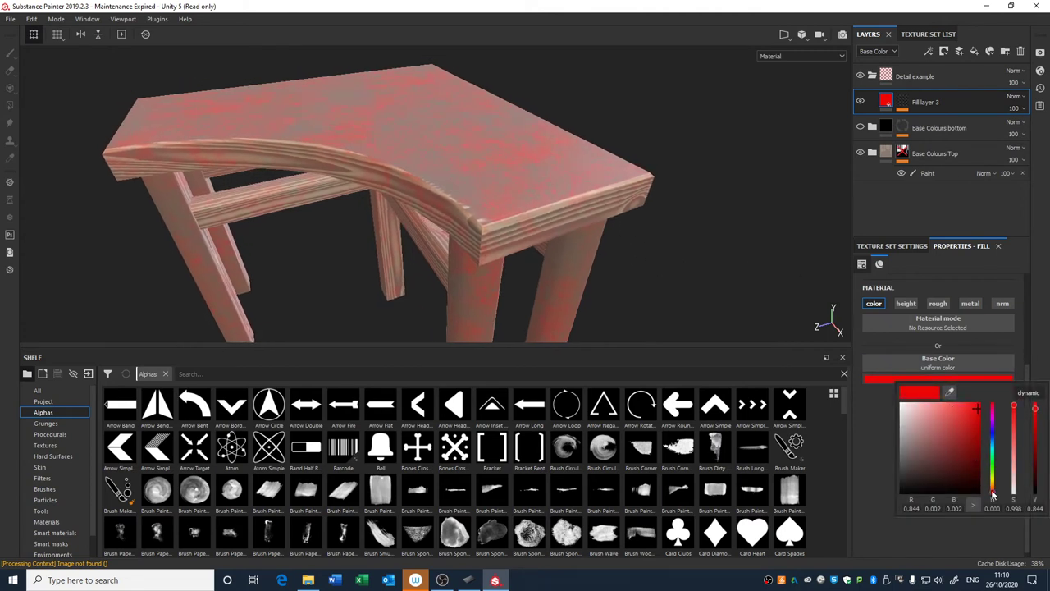
{"action": "left_click_drag", "start_coordinate": [993, 492], "coordinate": [993, 491]}
{"action": "left_click", "coordinate": [945, 459]}
{"action": "left_click_drag", "start_coordinate": [945, 462], "coordinate": [943, 470]}
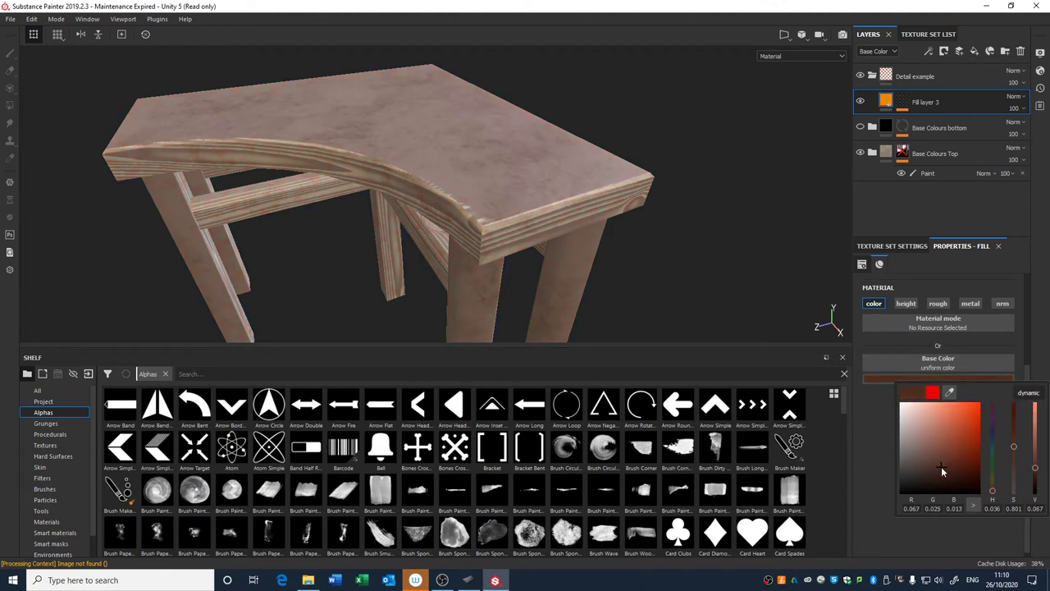
{"action": "left_click_drag", "start_coordinate": [993, 495], "coordinate": [991, 496]}
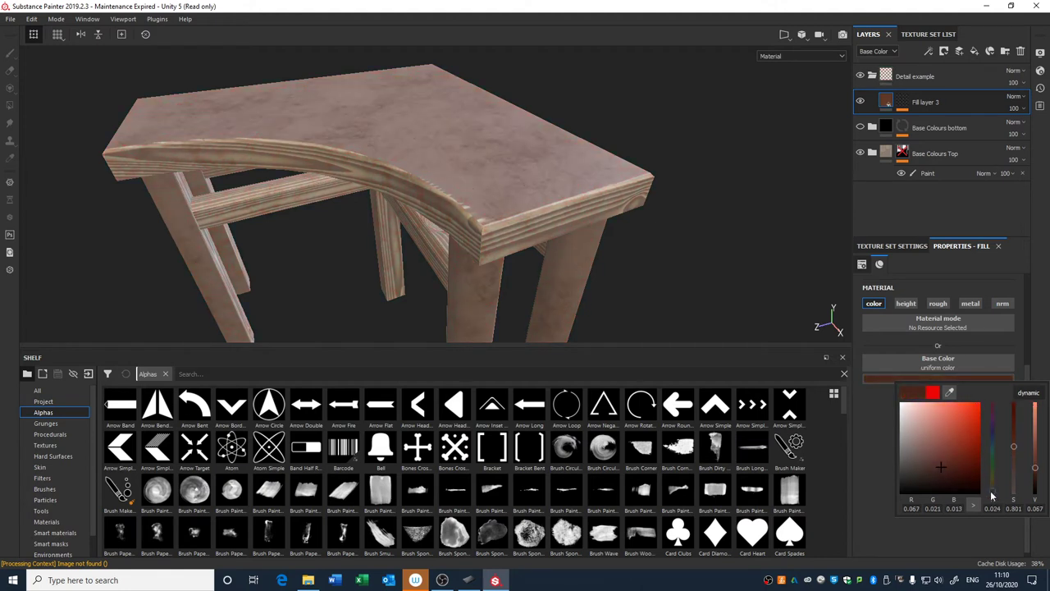
{"action": "left_click", "coordinate": [908, 535]}
Enable the fill layer's height and roughness channels, with height at about 0.043 and roughness at about 0.90.
{"action": "left_click", "coordinate": [905, 304]}
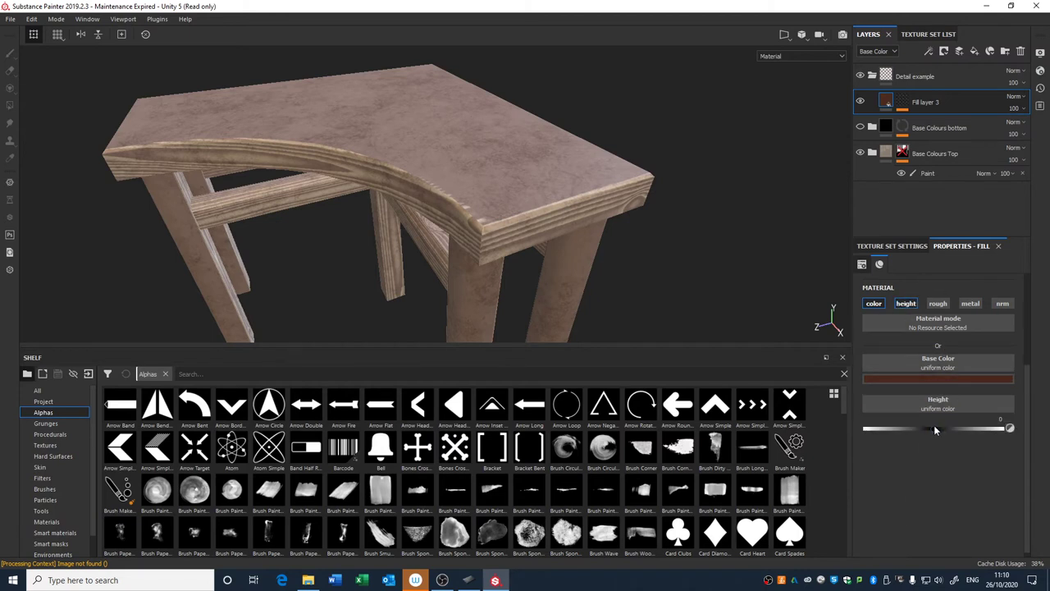
{"action": "left_click_drag", "start_coordinate": [934, 425], "coordinate": [935, 428]}
{"action": "left_click", "coordinate": [939, 305]}
{"action": "left_click_drag", "start_coordinate": [976, 478], "coordinate": [988, 478]}
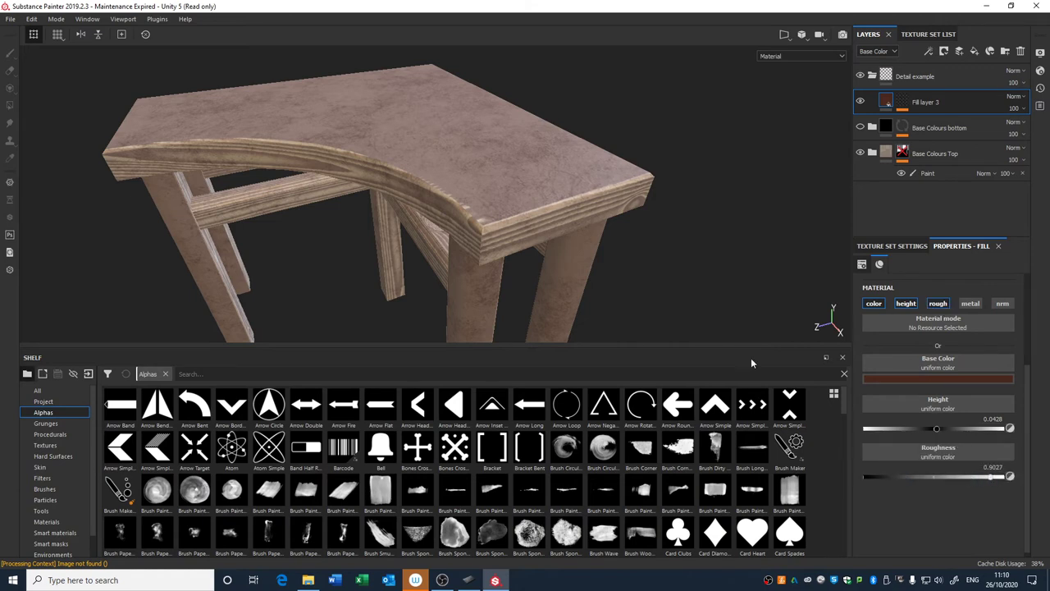
Try a glossier roughness of about 0.47 on the dirt, and settle on roughness 1 and height about 0.09.
{"action": "left_click_drag", "start_coordinate": [752, 362], "coordinate": [634, 221], "text": "alt"}
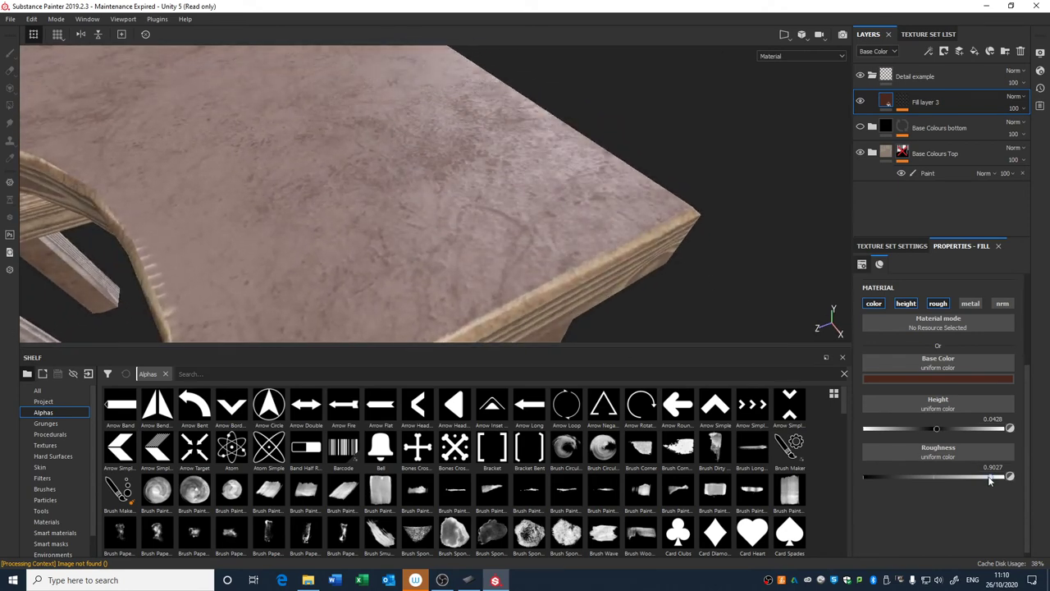
{"action": "left_click_drag", "start_coordinate": [990, 478], "coordinate": [931, 477]}
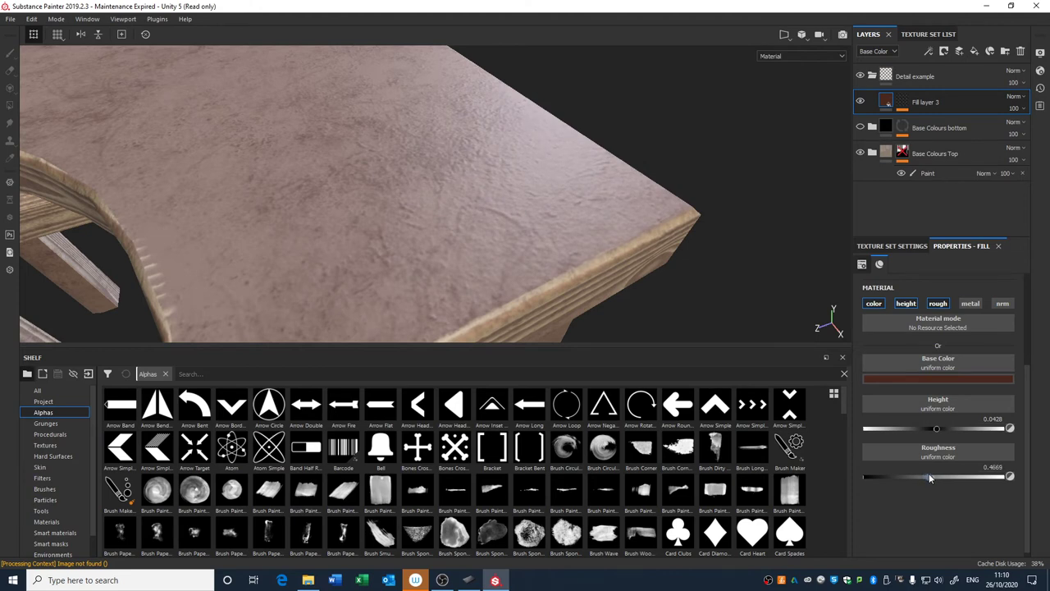
{"action": "left_click_drag", "start_coordinate": [931, 475], "coordinate": [1006, 481]}
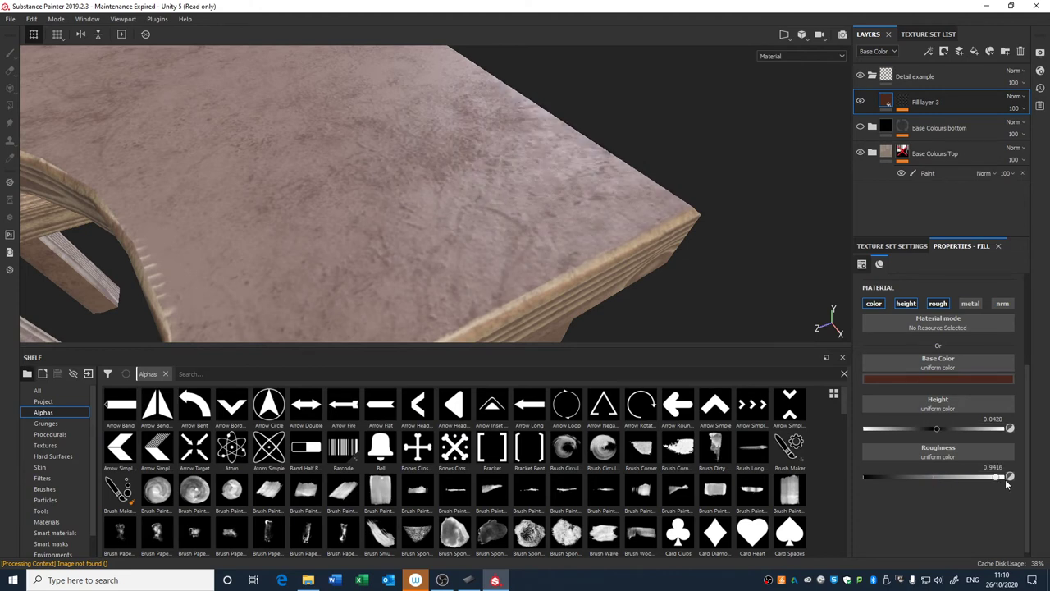
{"action": "right_click_drag", "start_coordinate": [617, 196], "coordinate": [636, 248], "text": "shift"}
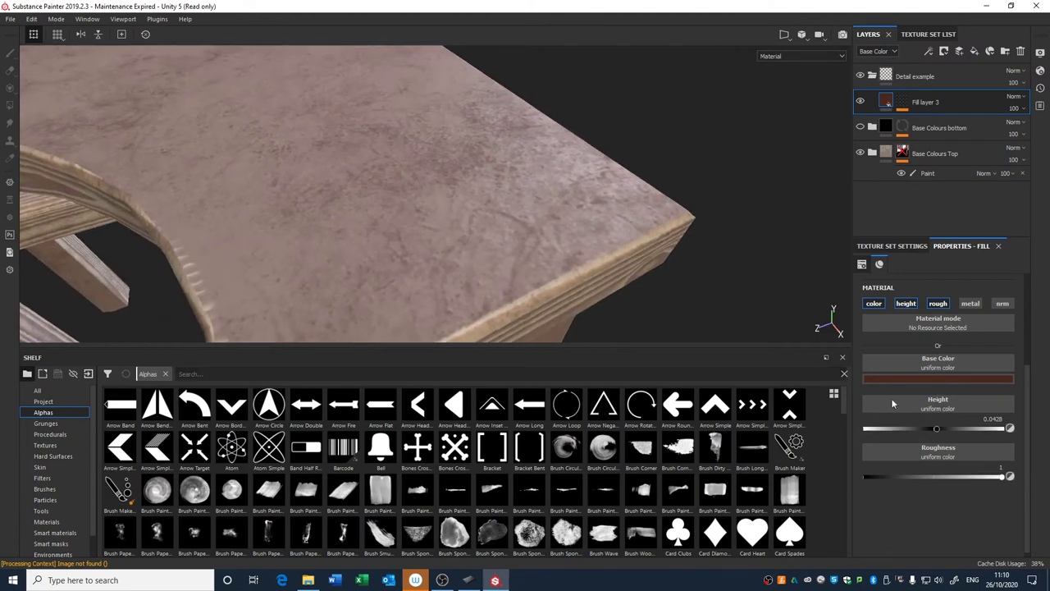
{"action": "left_click_drag", "start_coordinate": [942, 429], "coordinate": [941, 429]}
Tune the mask's Dirt generator to a dirt level of 0.83 and a dirt contrast of 0.54.
{"action": "right_click_drag", "start_coordinate": [654, 207], "coordinate": [559, 215], "text": "alt"}
{"action": "middle_click_drag", "start_coordinate": [560, 215], "coordinate": [568, 205], "text": "alt"}
{"action": "left_click_drag", "start_coordinate": [569, 204], "coordinate": [572, 233], "text": "alt"}
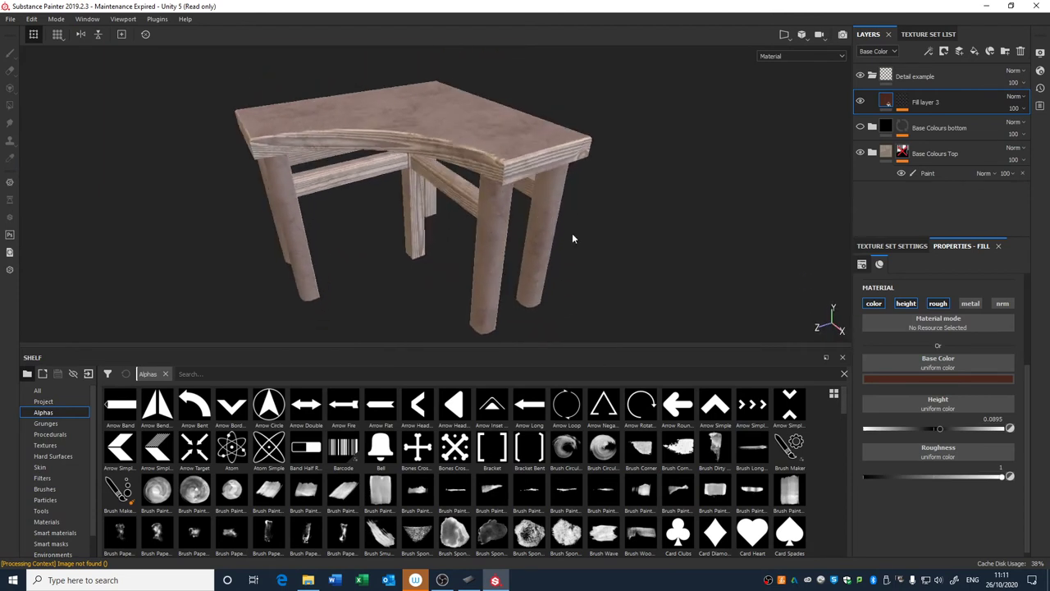
{"action": "left_click", "coordinate": [903, 102]}
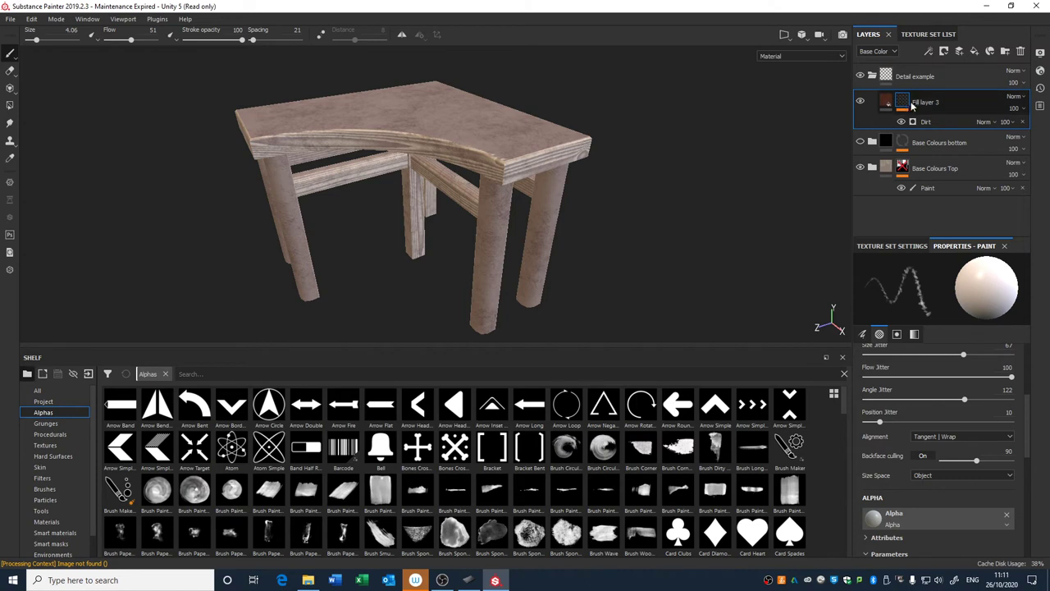
{"action": "left_click", "coordinate": [922, 121]}
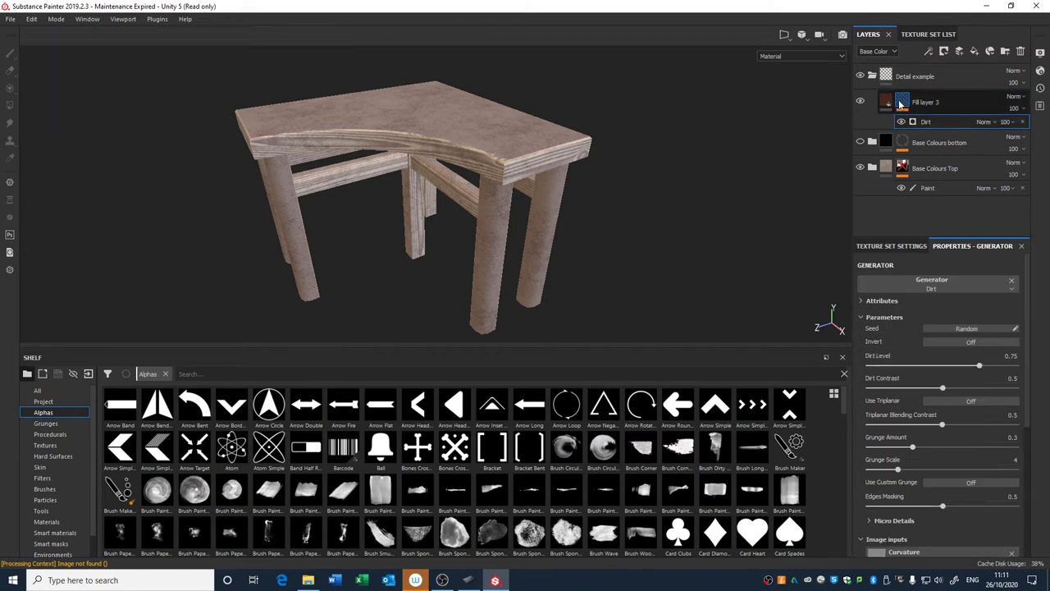
{"action": "left_click", "coordinate": [901, 104]}
{"action": "left_click", "coordinate": [925, 121]}
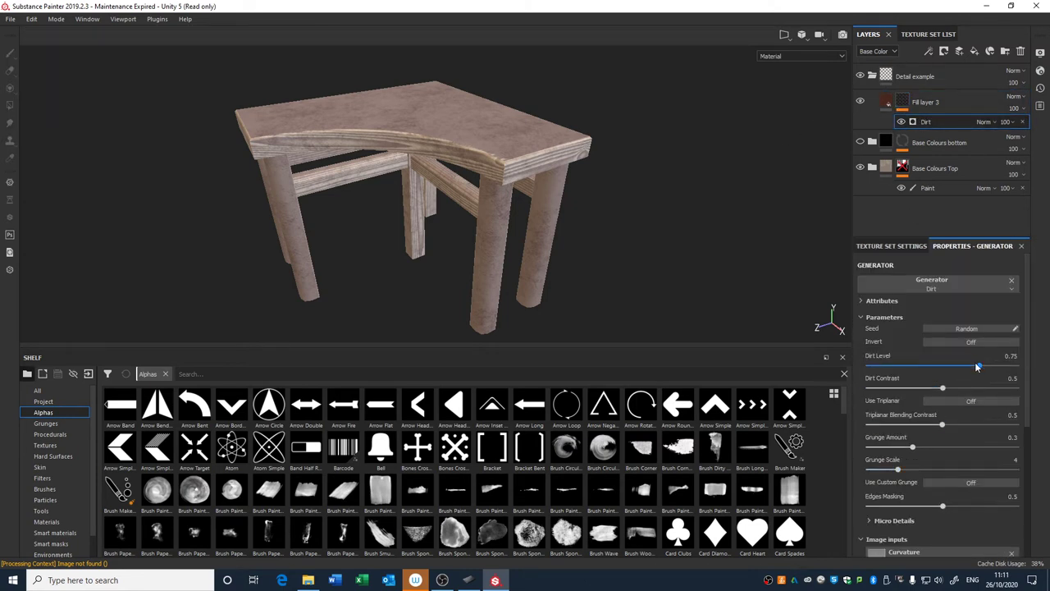
{"action": "mouse_move", "coordinate": [976, 367]}
{"action": "left_mouse_down"}
{"action": "mouse_move", "coordinate": [946, 367]}
{"action": "mouse_move", "coordinate": [991, 367]}
{"action": "left_mouse_up"}
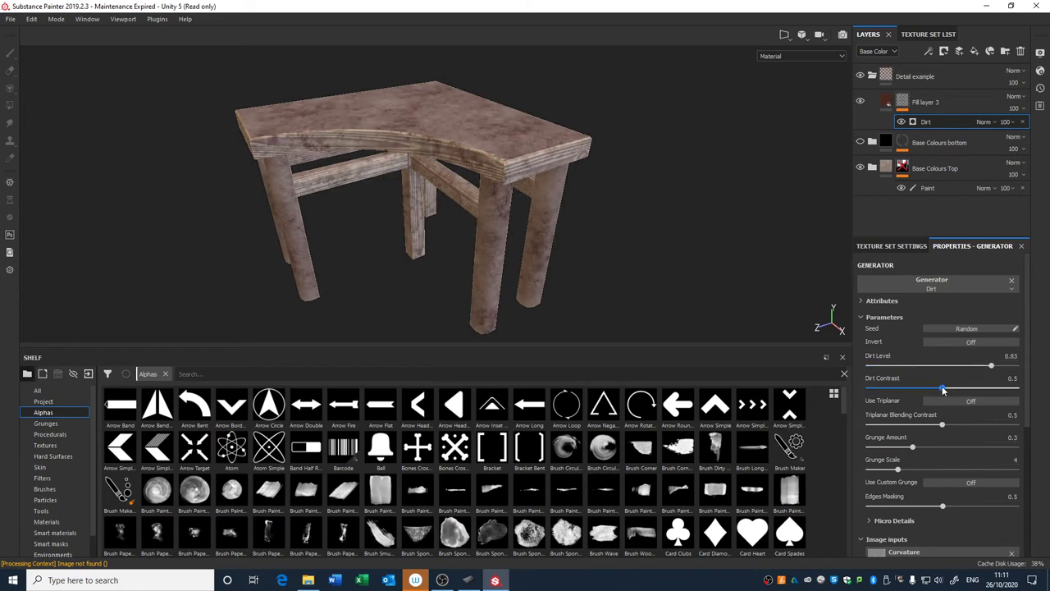
{"action": "left_click_drag", "start_coordinate": [938, 406], "coordinate": [997, 406]}
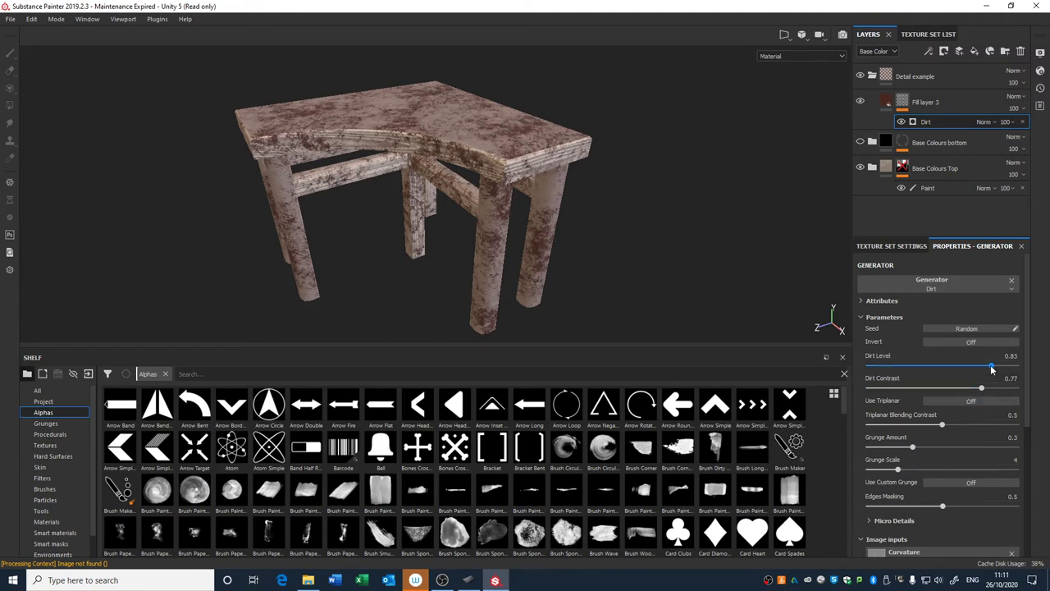
{"action": "left_click_drag", "start_coordinate": [991, 365], "coordinate": [959, 390]}
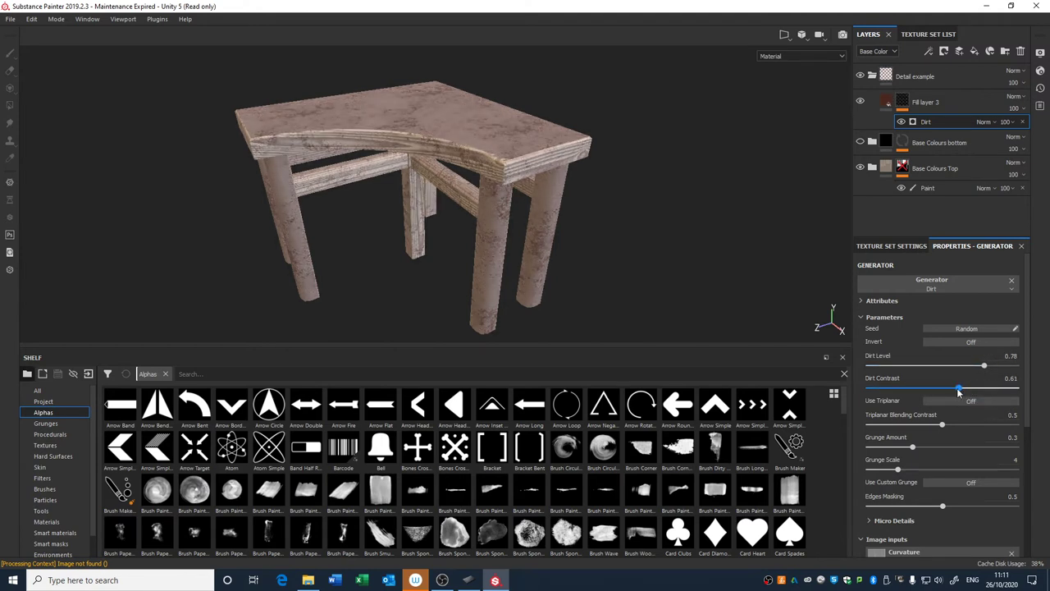
{"action": "left_click", "coordinate": [991, 366]}
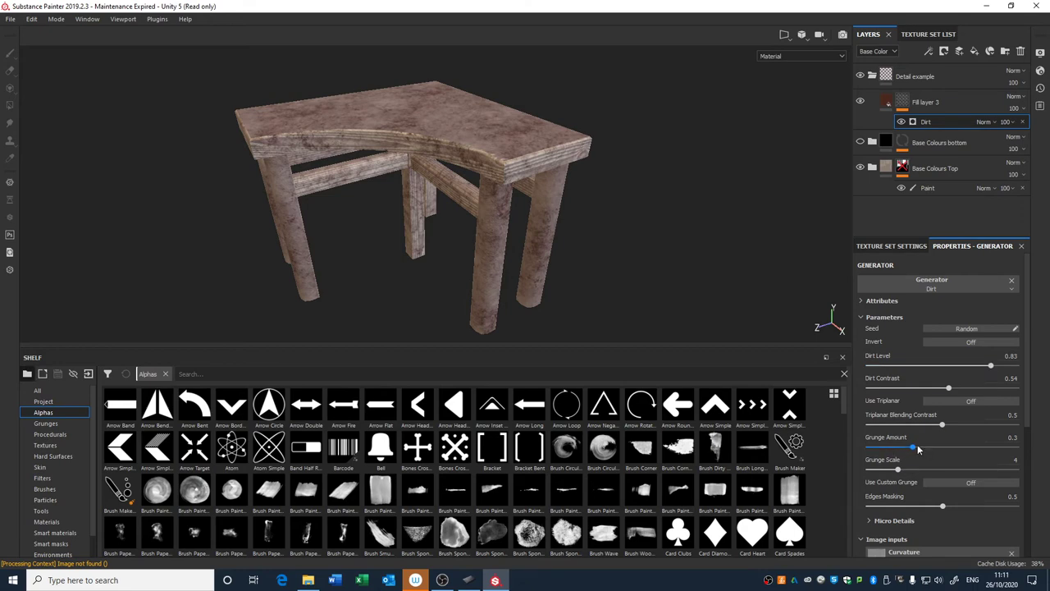
Set the Dirt generator's grunge amount to 0.43, triplanar blending contrast to 0.58 and edges masking to 0.42.
{"action": "mouse_move", "coordinate": [913, 447]}
{"action": "left_mouse_down"}
{"action": "mouse_move", "coordinate": [933, 447]}
{"action": "mouse_move", "coordinate": [887, 450]}
{"action": "mouse_move", "coordinate": [948, 450]}
{"action": "mouse_move", "coordinate": [932, 449]}
{"action": "left_mouse_up"}
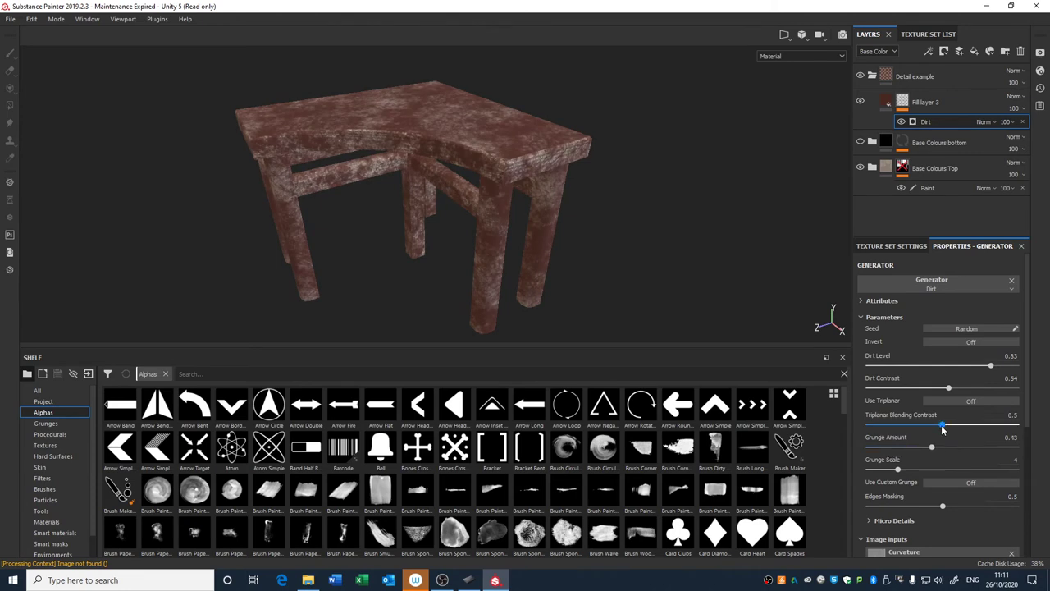
{"action": "left_click_drag", "start_coordinate": [988, 425], "coordinate": [953, 425]}
{"action": "scroll", "coordinate": [916, 490], "scroll_direction": "down", "scroll_amount": 1}
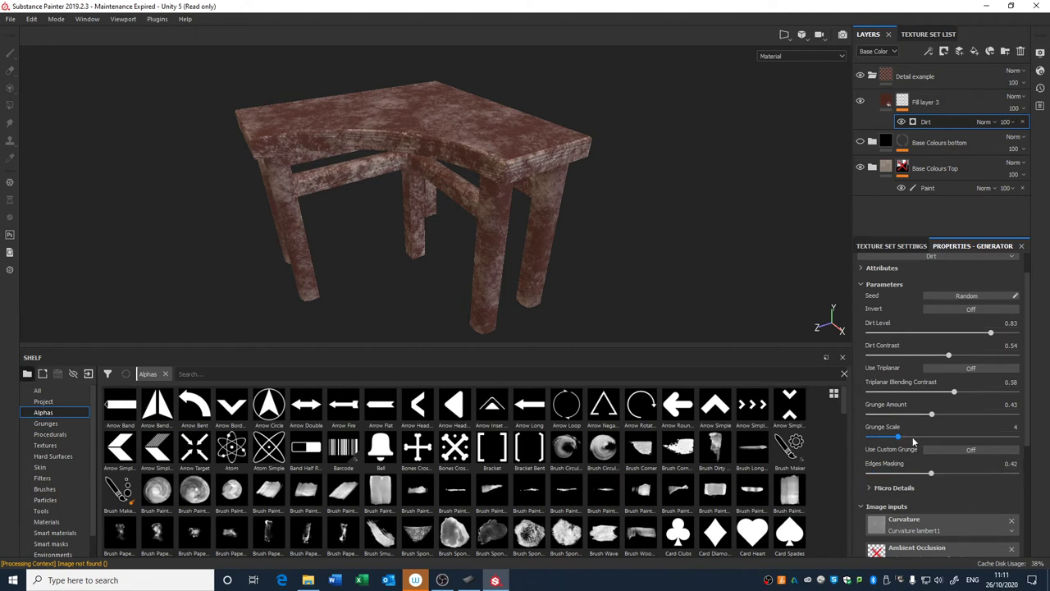
Try yellower browns for the dirt fill layer's base color, and settle on a reddish brown with hue 0.024, saturation 0.841 and value 0.089.
{"action": "left_click_drag", "start_coordinate": [583, 324], "coordinate": [565, 238], "text": "alt"}
{"action": "scroll", "coordinate": [574, 204], "scroll_direction": "down", "scroll_amount": 2}
{"action": "scroll", "coordinate": [579, 206], "scroll_direction": "up", "scroll_amount": 5}
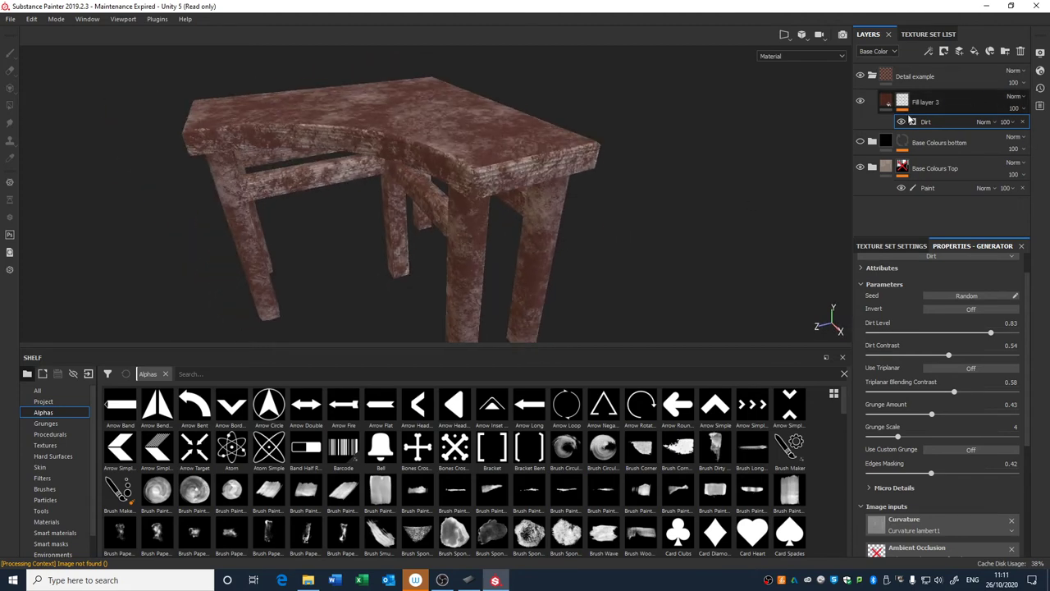
{"action": "left_click", "coordinate": [888, 105]}
{"action": "left_click", "coordinate": [936, 378]}
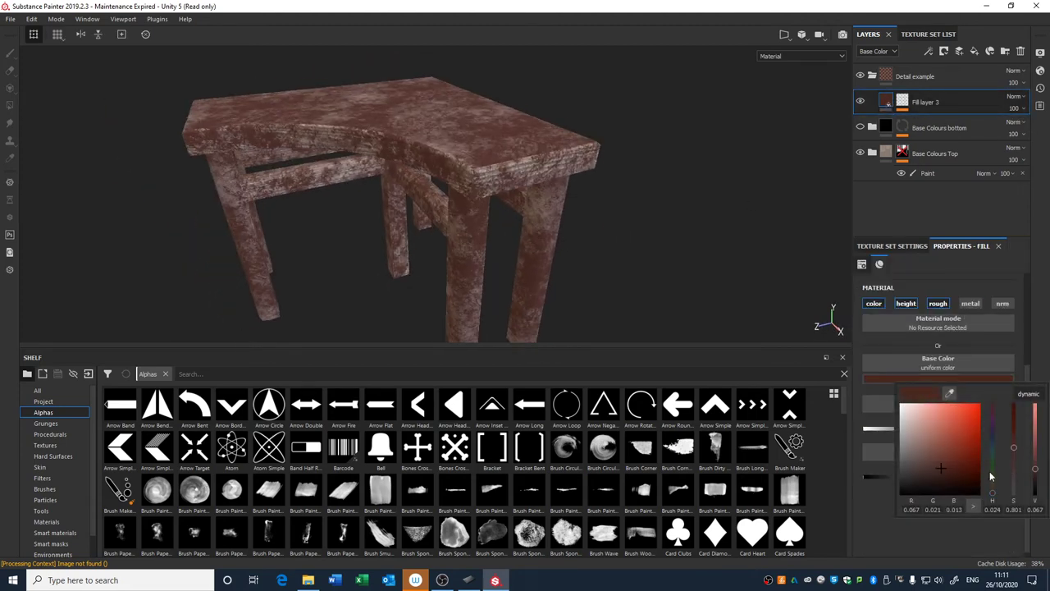
{"action": "left_click_drag", "start_coordinate": [993, 495], "coordinate": [994, 491]}
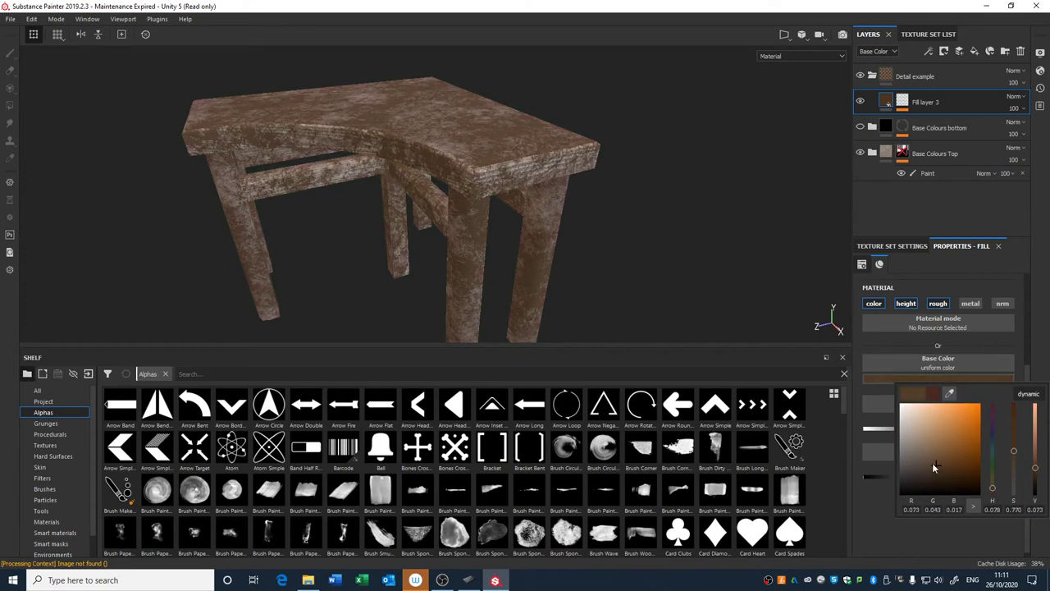
{"action": "left_click_drag", "start_coordinate": [934, 468], "coordinate": [937, 471]}
{"action": "left_click", "coordinate": [949, 216]}
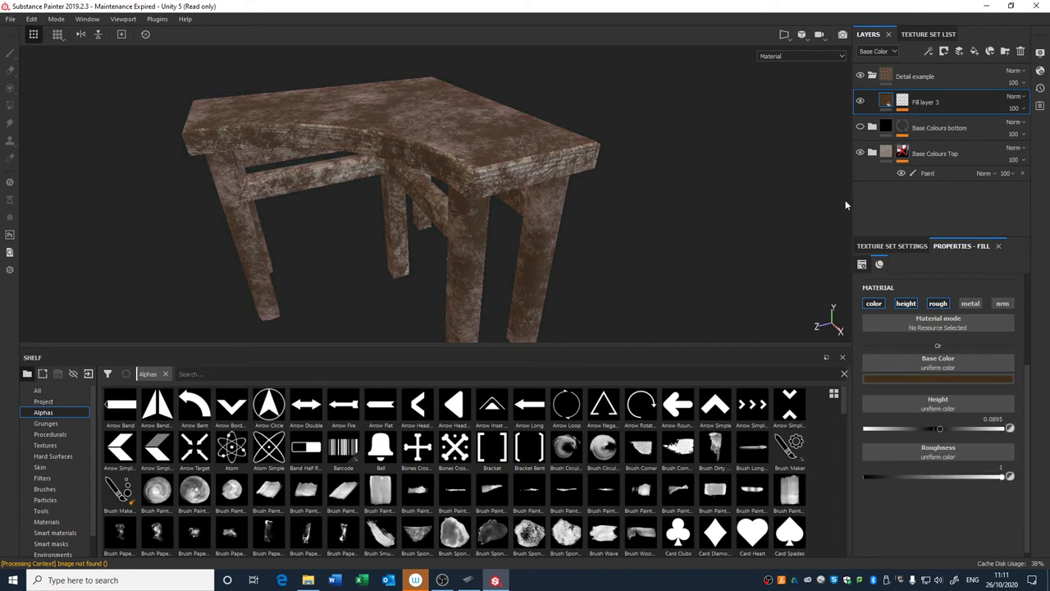
{"action": "left_click", "coordinate": [904, 379]}
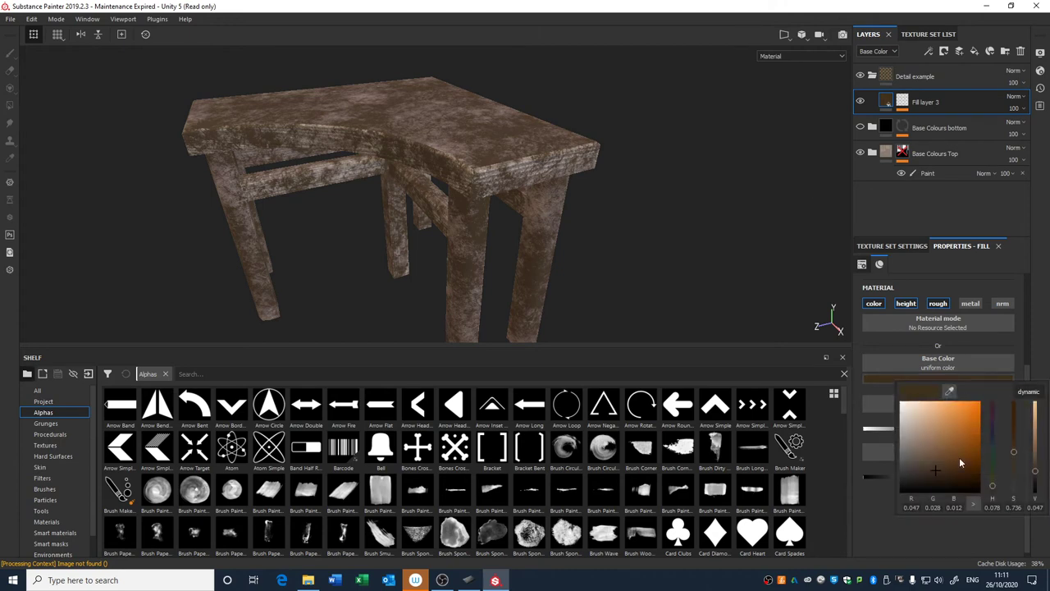
{"action": "left_click", "coordinate": [951, 458]}
{"action": "mouse_move", "coordinate": [993, 486]}
{"action": "left_mouse_down"}
{"action": "mouse_move", "coordinate": [997, 403]}
{"action": "mouse_move", "coordinate": [995, 494]}
{"action": "left_mouse_up"}
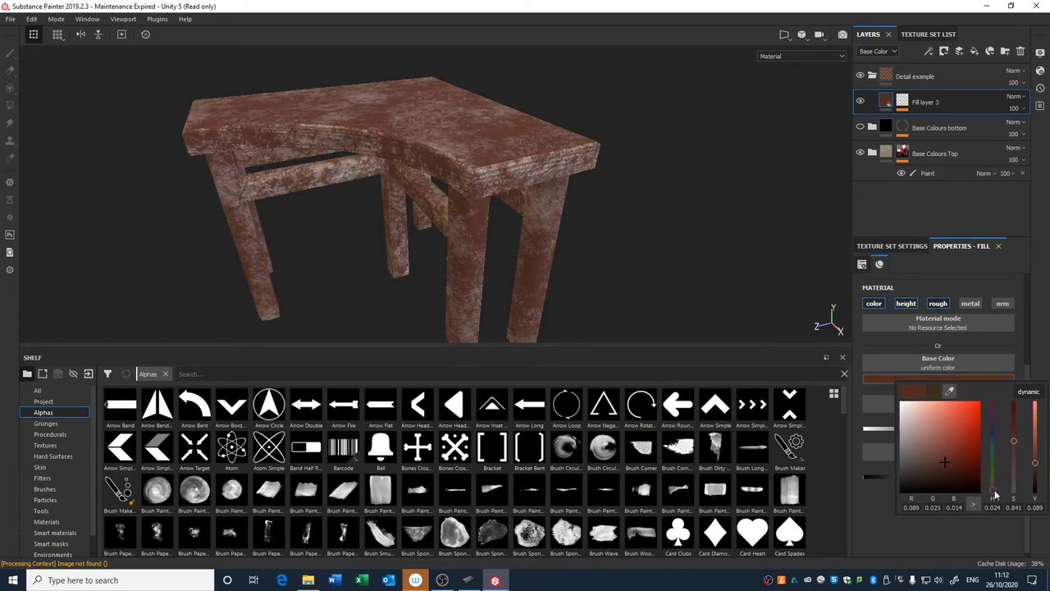
Darken the dirt fill layer's base color to a deep brown with hue 0.024, saturation about 0.64 and value about 0.036.
{"action": "left_click", "coordinate": [900, 457]}
{"action": "left_click", "coordinate": [896, 481]}
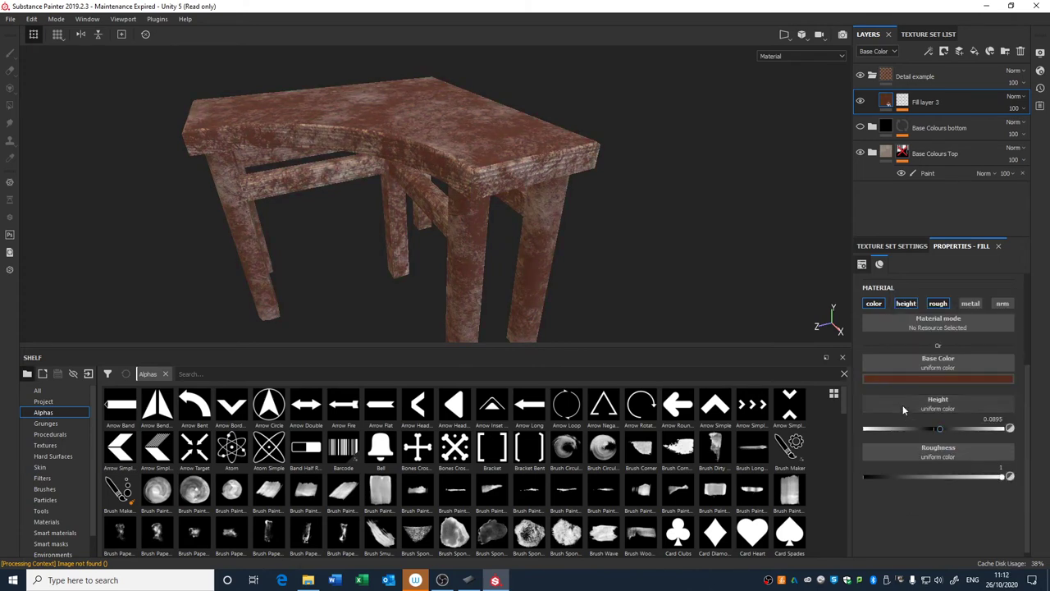
{"action": "left_click", "coordinate": [907, 380]}
{"action": "left_click", "coordinate": [925, 481]}
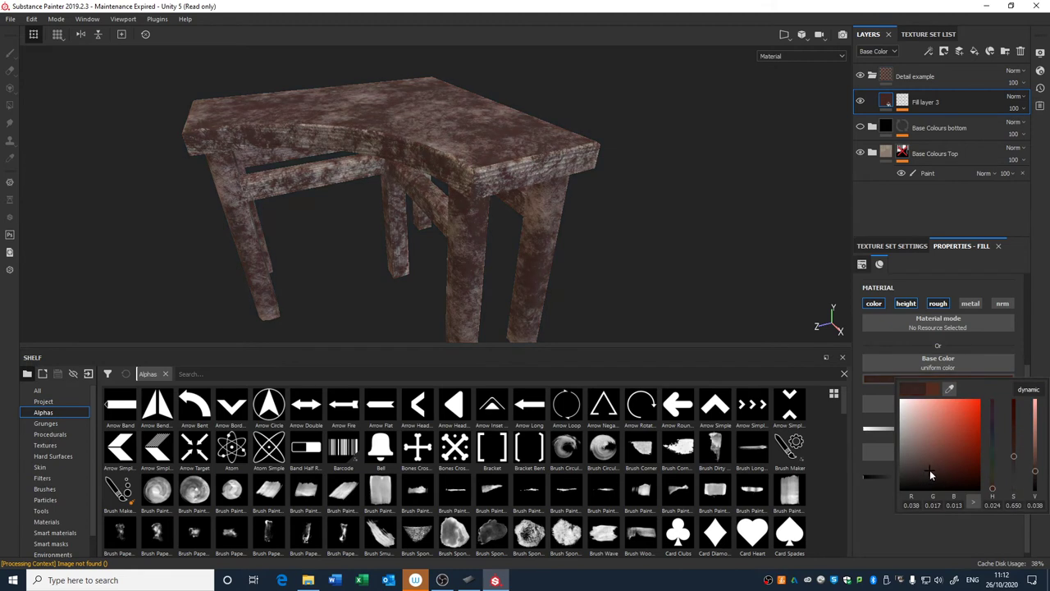
{"action": "left_click", "coordinate": [680, 264]}
{"action": "scroll", "coordinate": [504, 206], "scroll_direction": "down", "scroll_amount": 2}
{"action": "middle_click_drag", "start_coordinate": [503, 206], "coordinate": [506, 190], "text": "alt"}
Try to add a paint effect to the mask of the dirt fill layer.
{"action": "left_click", "coordinate": [902, 101]}
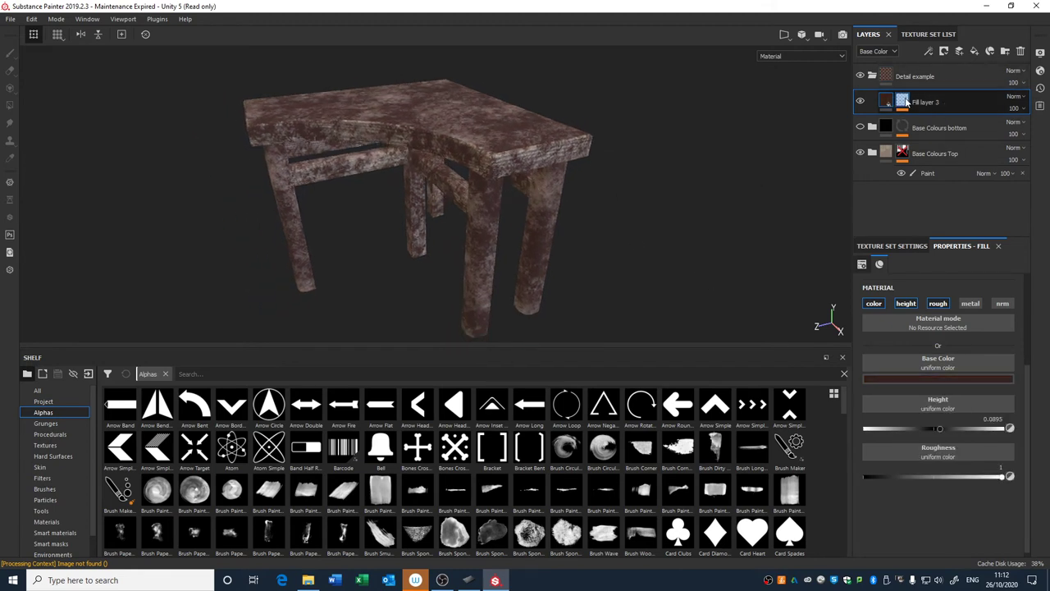
{"action": "left_click", "coordinate": [917, 121]}
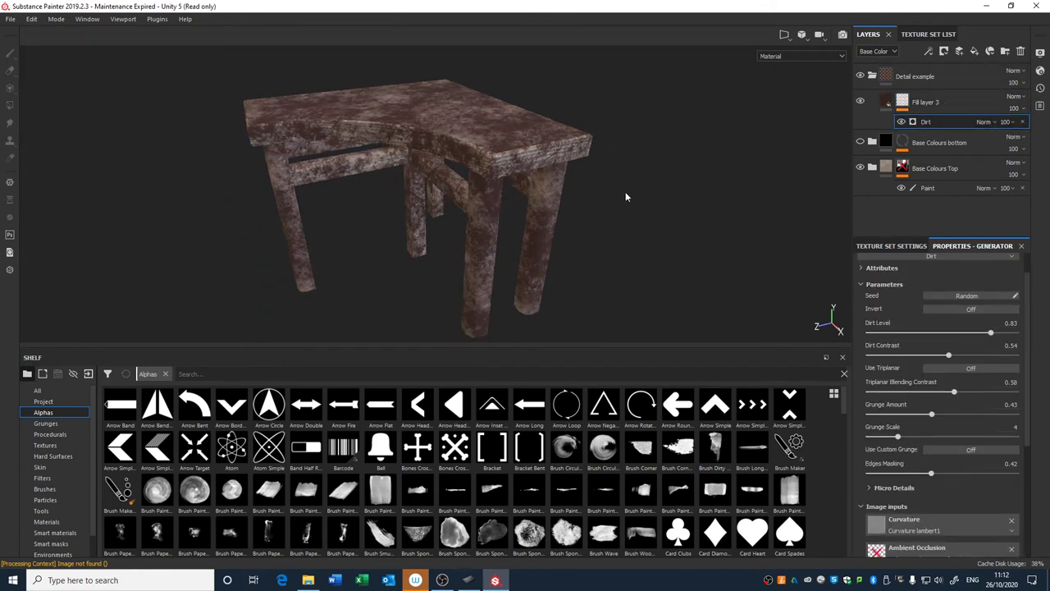
{"action": "left_click_drag", "start_coordinate": [627, 197], "coordinate": [897, 152], "text": "alt"}
{"action": "right_click", "coordinate": [903, 101]}
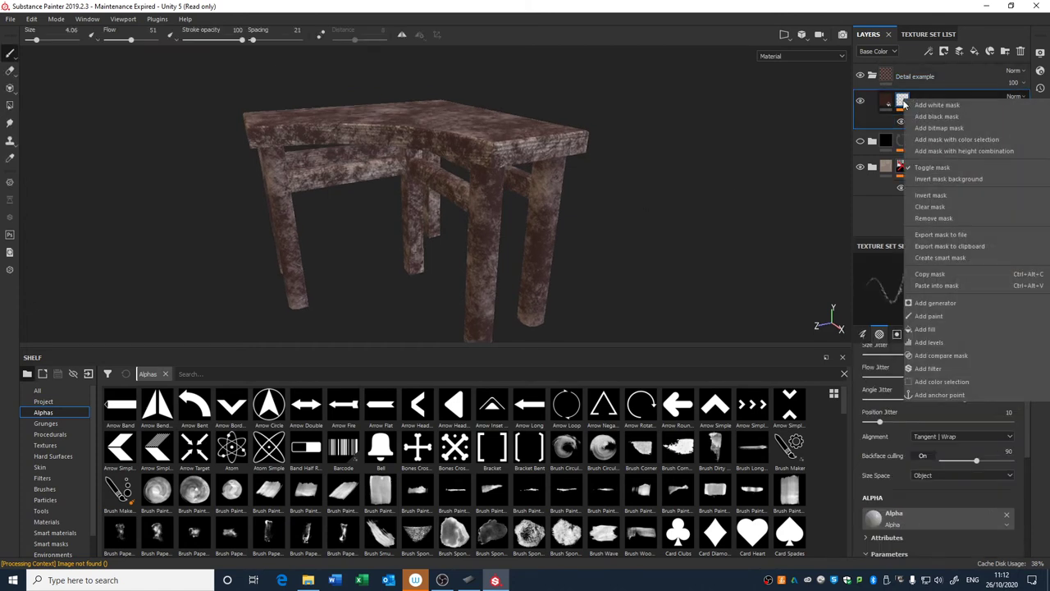
{"action": "left_click", "coordinate": [936, 318]}
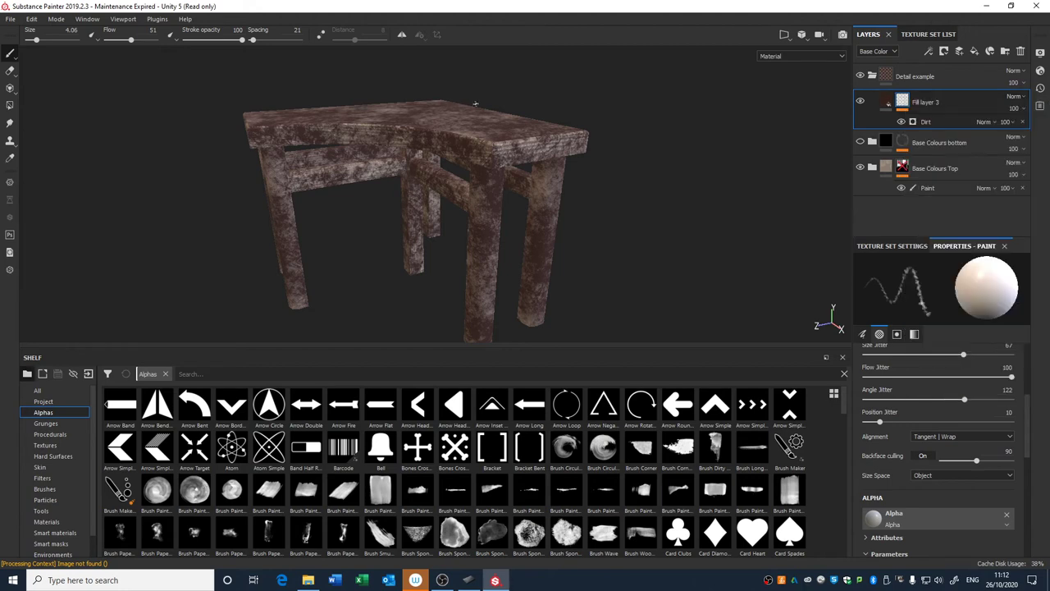
Toggle the dirt fill layer's visibility to compare the table with and without the dirt.
{"action": "left_click", "coordinate": [861, 102]}
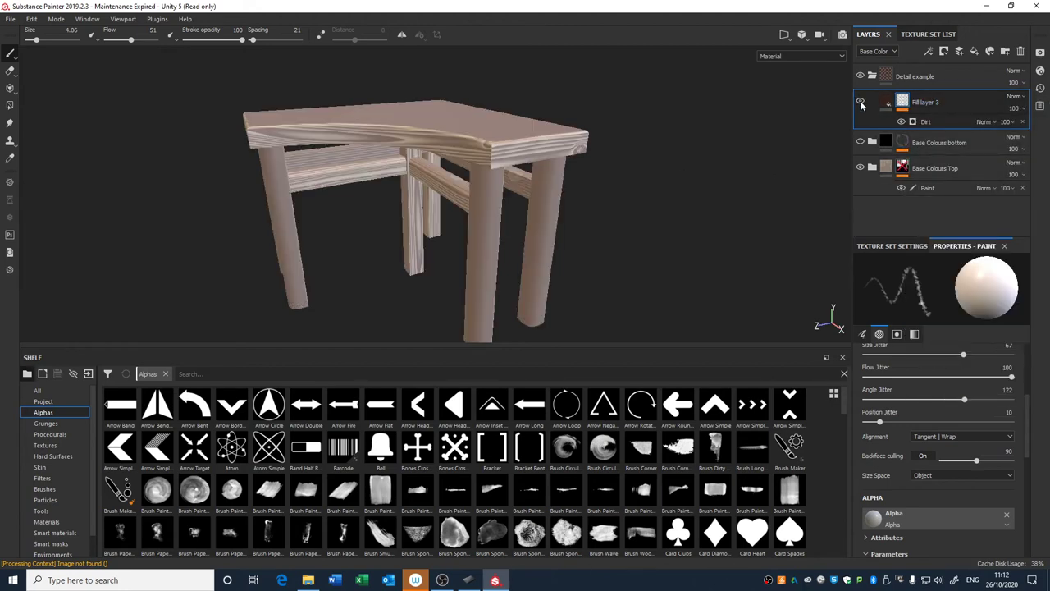
{"action": "left_click", "coordinate": [860, 102]}
{"action": "left_click", "coordinate": [861, 102]}
{"action": "left_click_drag", "start_coordinate": [713, 154], "coordinate": [679, 172], "text": "alt"}
{"action": "left_click", "coordinate": [861, 102]}
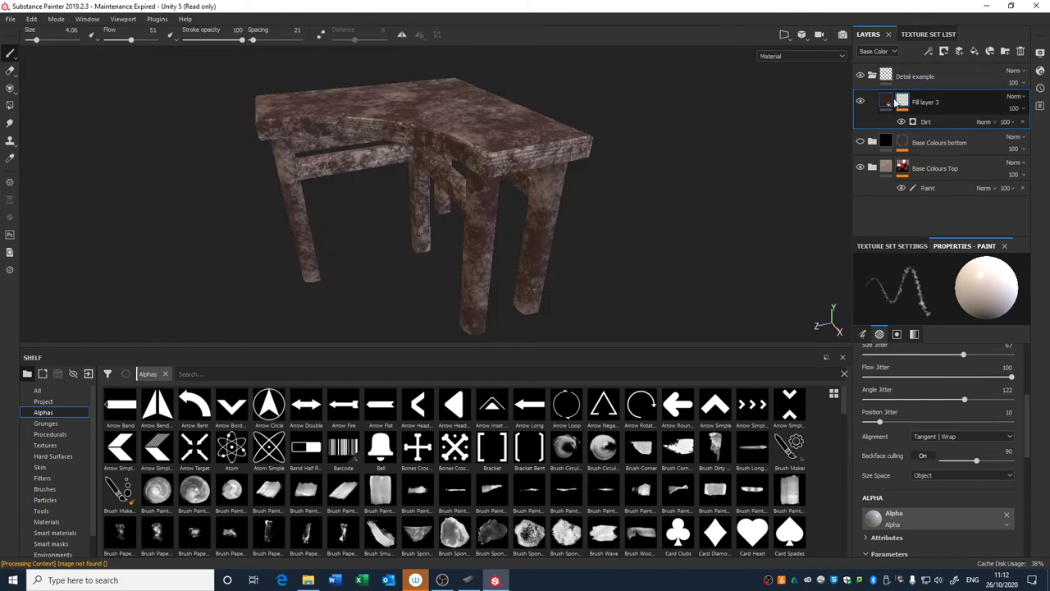
Create a folder inside Detail example, move the dirt fill layer into it, and rename the folder as Frunge.
{"action": "left_click", "coordinate": [1005, 51]}
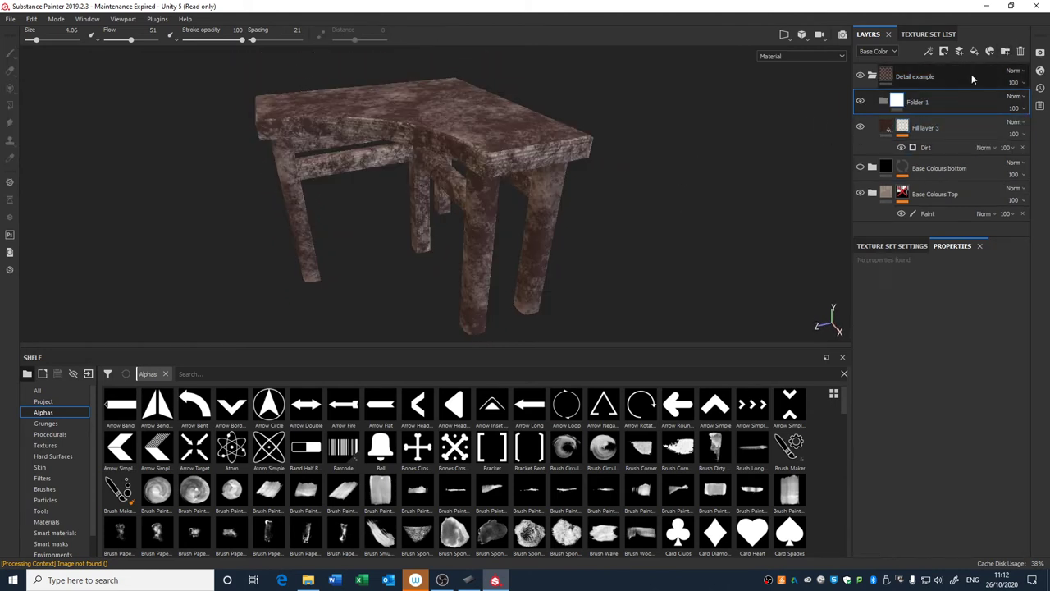
{"action": "mouse_move", "coordinate": [928, 127]}
{"action": "left_mouse_down"}
{"action": "mouse_move", "coordinate": [933, 104]}
{"action": "mouse_move", "coordinate": [899, 106]}
{"action": "left_mouse_up"}
{"action": "left_click", "coordinate": [896, 104]}
{"action": "right_click", "coordinate": [903, 103]}
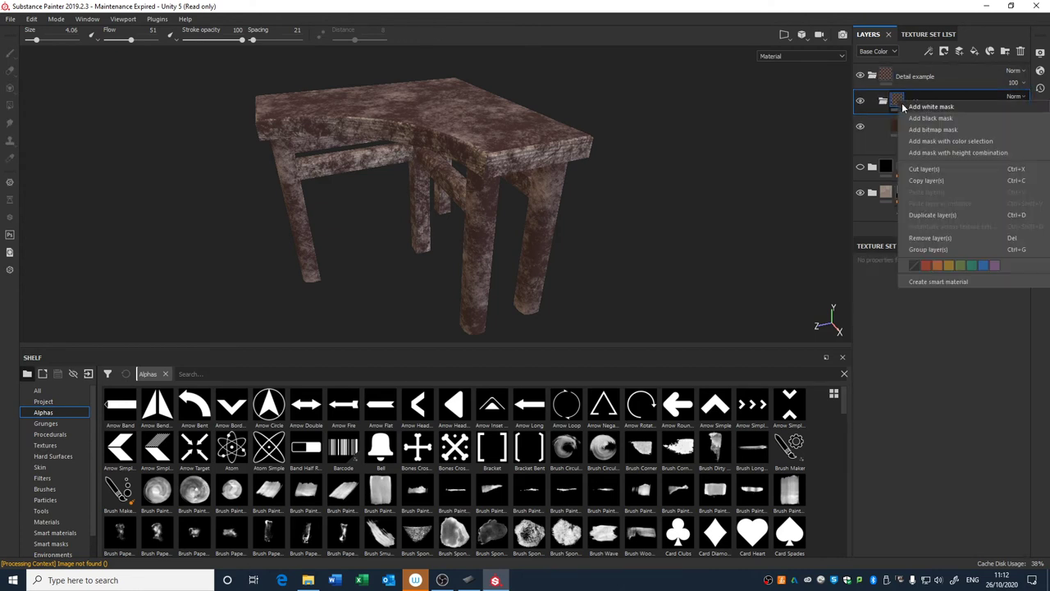
{"action": "left_click", "coordinate": [896, 107]}
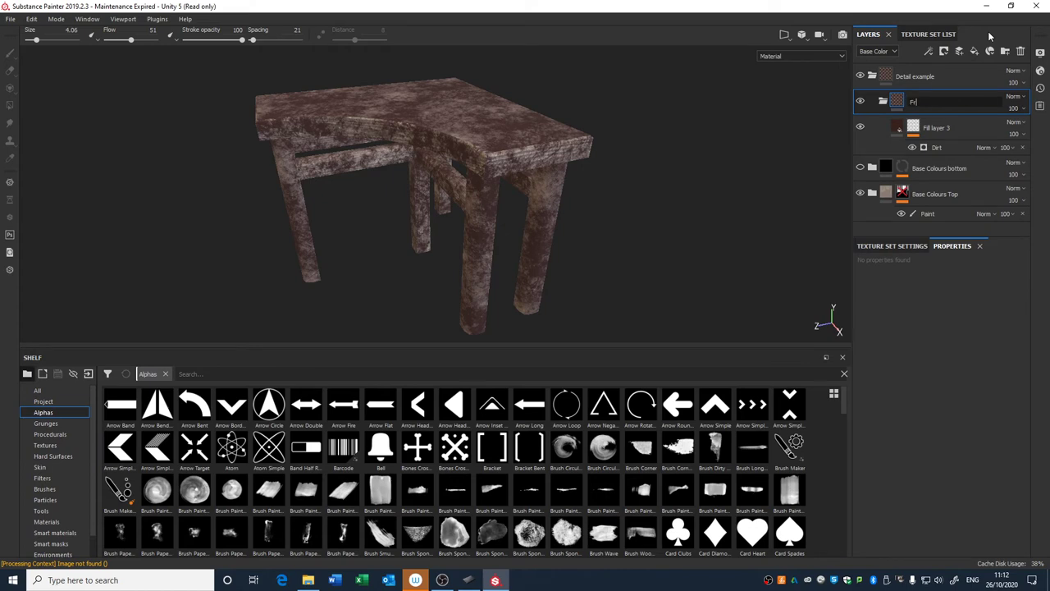
{"action": "type", "text": "Frunge"}
{"action": "key", "text": "Return"}
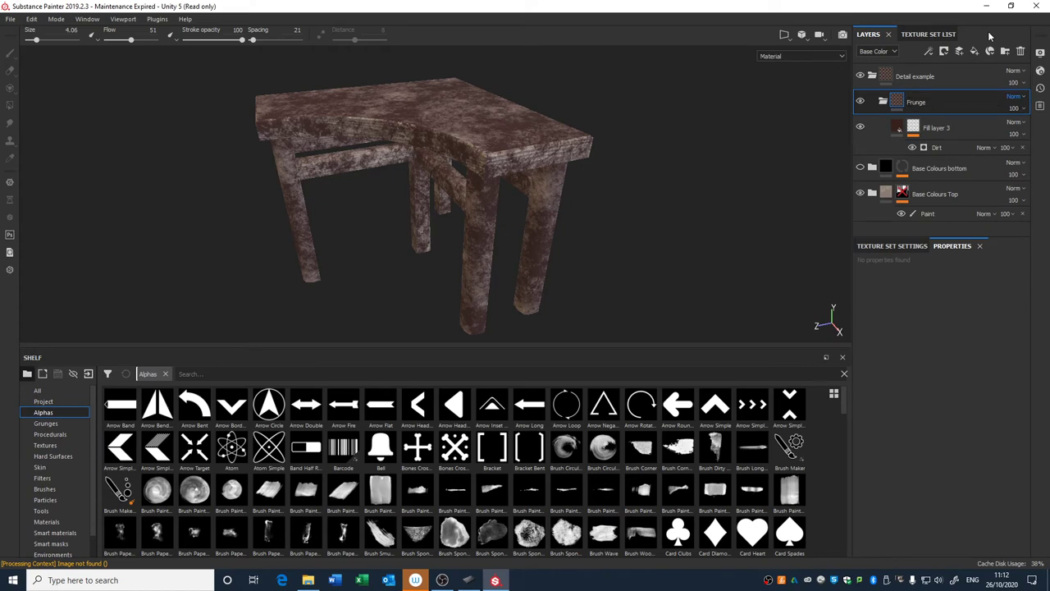
Add a black mask to the Frunge folder and give that mask a paint effect.
{"action": "right_click", "coordinate": [895, 102]}
{"action": "left_click", "coordinate": [916, 106]}
{"action": "right_click", "coordinate": [914, 101]}
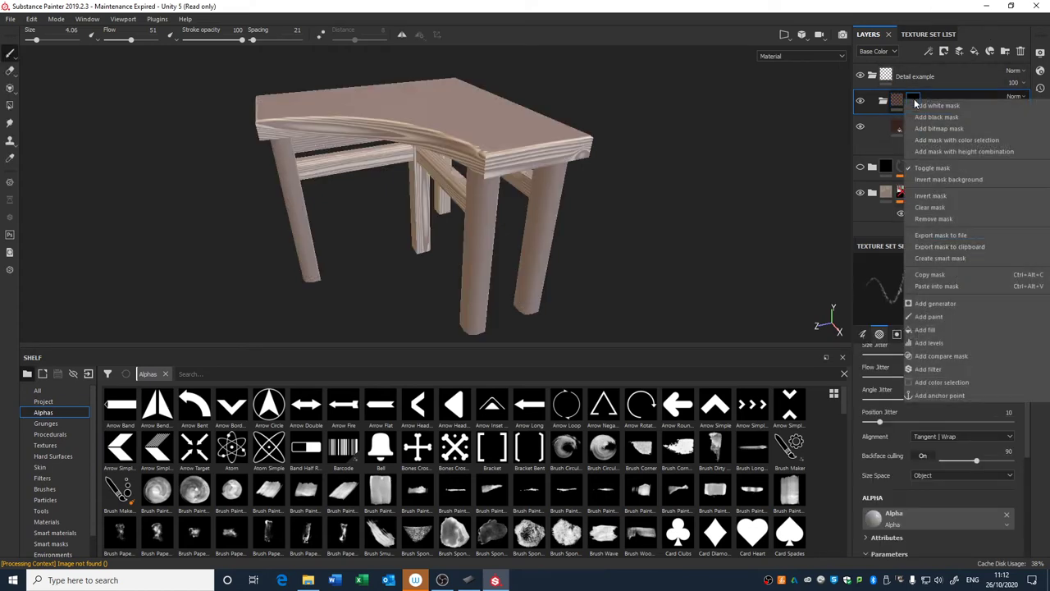
{"action": "left_click", "coordinate": [952, 316]}
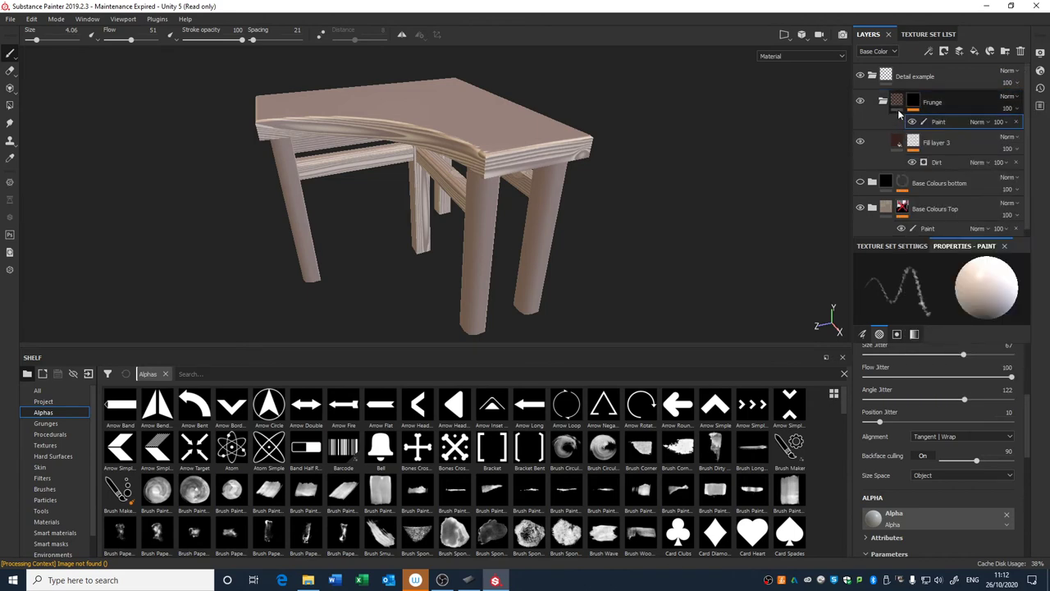
Try painting dirt up the lower part of the front leg with the Dirt 1 brush, and undo the last stroke.
{"action": "left_click_drag", "start_coordinate": [425, 294], "coordinate": [385, 267], "text": "alt"}
{"action": "left_click", "coordinate": [44, 489]}
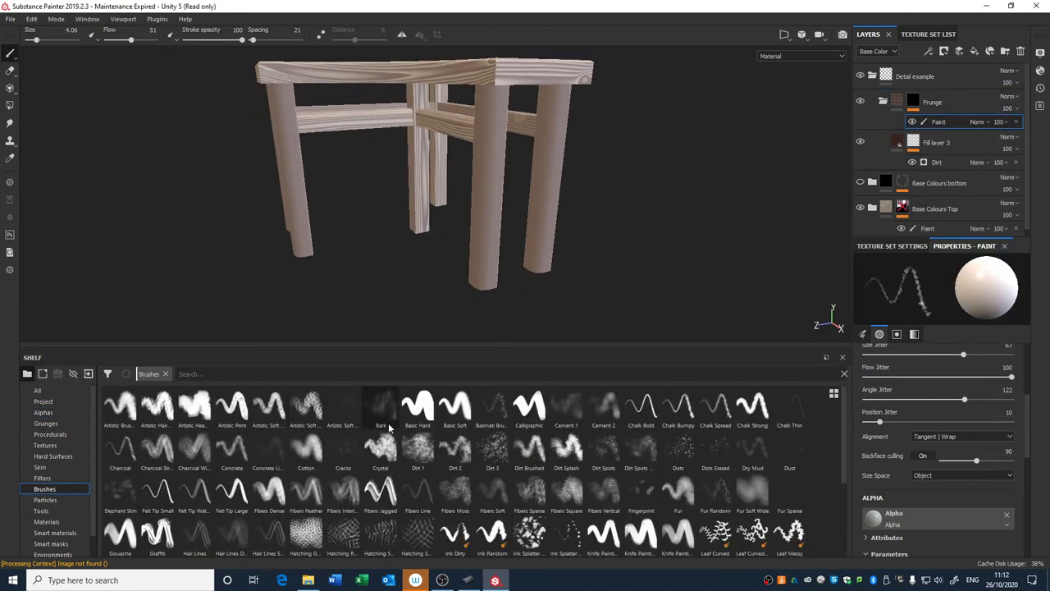
{"action": "left_click", "coordinate": [418, 450]}
{"action": "right_click", "coordinate": [471, 249]}
{"action": "left_click_drag", "start_coordinate": [547, 313], "coordinate": [556, 315]}
{"action": "mouse_move", "coordinate": [485, 272]}
{"action": "left_mouse_down"}
{"action": "mouse_move", "coordinate": [489, 255]}
{"action": "mouse_move", "coordinate": [484, 267]}
{"action": "mouse_move", "coordinate": [476, 242]}
{"action": "mouse_move", "coordinate": [509, 284]}
{"action": "left_mouse_up"}
{"action": "right_click_drag", "start_coordinate": [508, 283], "coordinate": [507, 382], "text": "alt"}
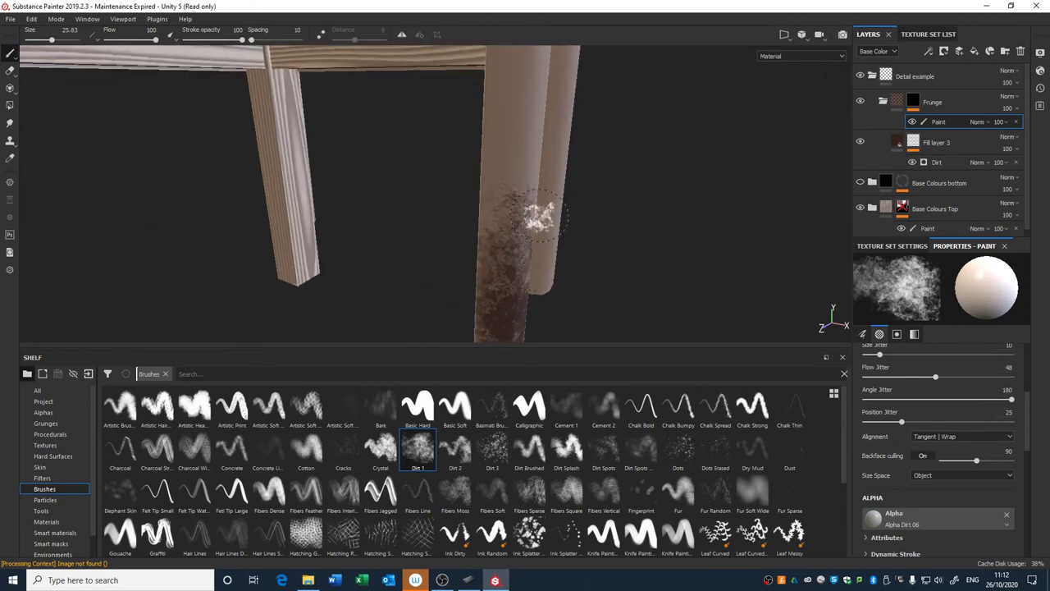
{"action": "middle_click_drag", "start_coordinate": [540, 216], "coordinate": [498, 143], "text": "alt"}
{"action": "right_click_drag", "start_coordinate": [498, 143], "coordinate": [494, 312], "text": "alt"}
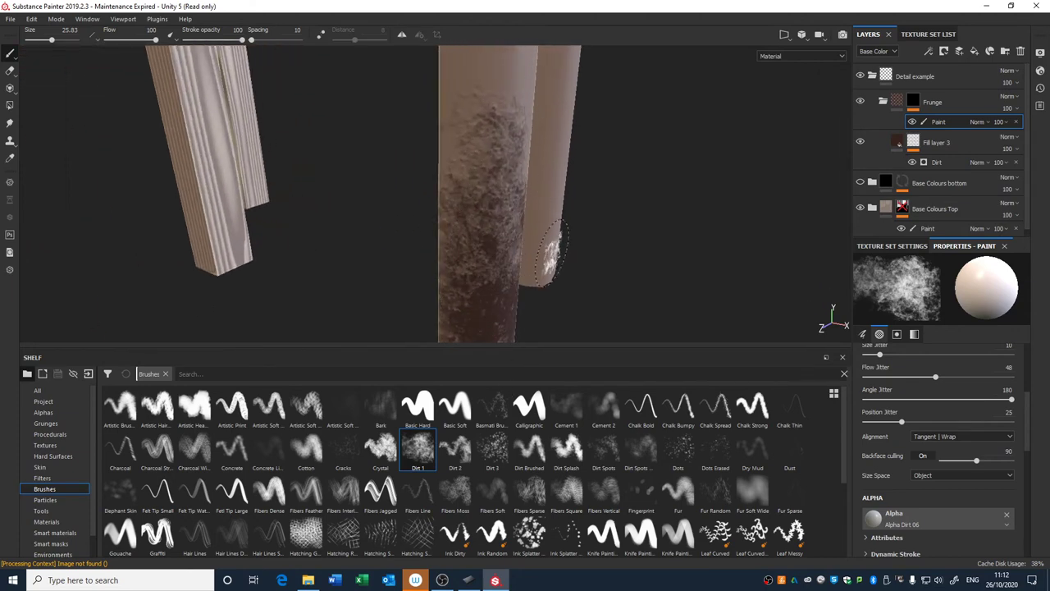
{"action": "key", "text": "ctrl+z"}
Paint dirt onto the feet of the table legs in the folder mask, erasing the excess on the rear leg.
{"action": "middle_click_drag", "start_coordinate": [517, 227], "coordinate": [532, 130], "text": "alt"}
{"action": "left_click_drag", "start_coordinate": [506, 223], "coordinate": [538, 230]}
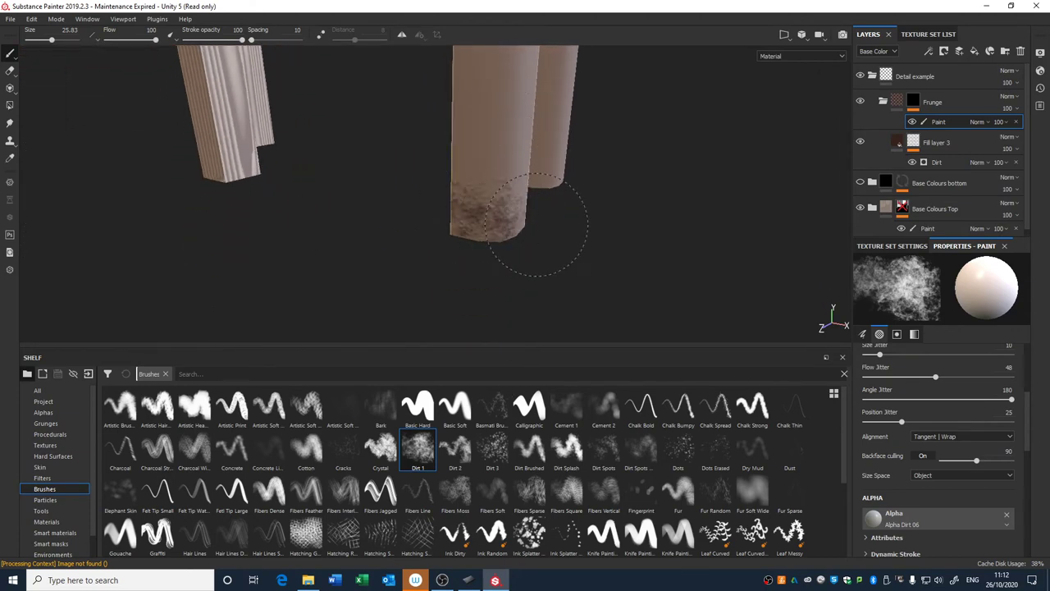
{"action": "mouse_move", "coordinate": [469, 211]}
{"action": "left_mouse_down", "text": "alt"}
{"action": "mouse_move", "coordinate": [541, 213]}
{"action": "mouse_move", "coordinate": [453, 212]}
{"action": "mouse_move", "coordinate": [455, 177]}
{"action": "mouse_move", "coordinate": [441, 197]}
{"action": "mouse_move", "coordinate": [507, 217]}
{"action": "left_mouse_up", "text": "alt"}
{"action": "mouse_move", "coordinate": [527, 220]}
{"action": "right_mouse_down", "text": "alt"}
{"action": "mouse_move", "coordinate": [509, 51]}
{"action": "mouse_move", "coordinate": [465, 52]}
{"action": "right_mouse_up", "text": "alt"}
{"action": "middle_click_drag", "start_coordinate": [449, 161], "coordinate": [405, 223], "text": "alt"}
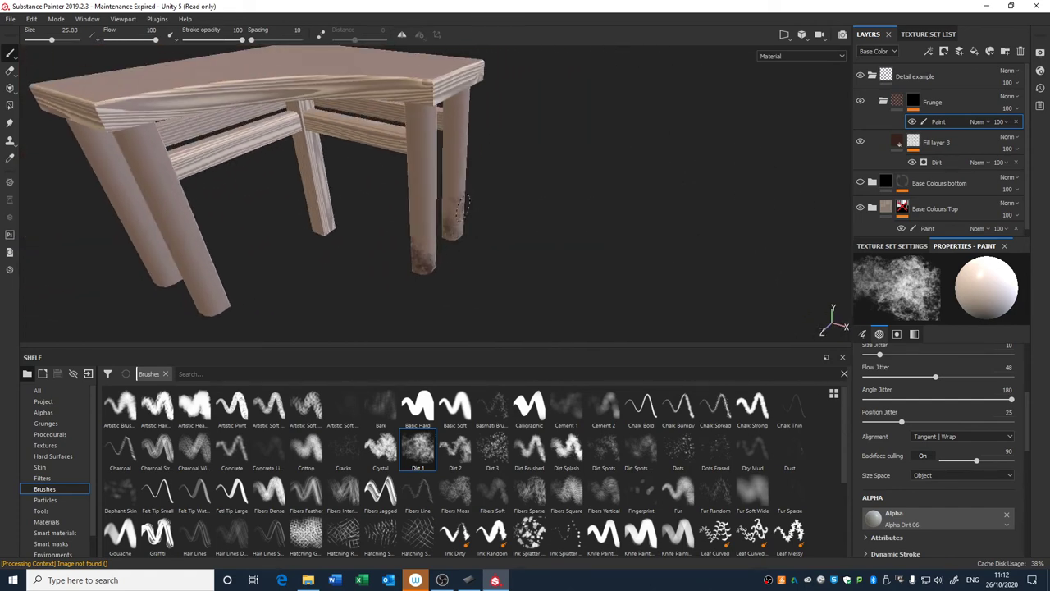
{"action": "left_click_drag", "start_coordinate": [462, 206], "coordinate": [447, 235], "text": "alt"}
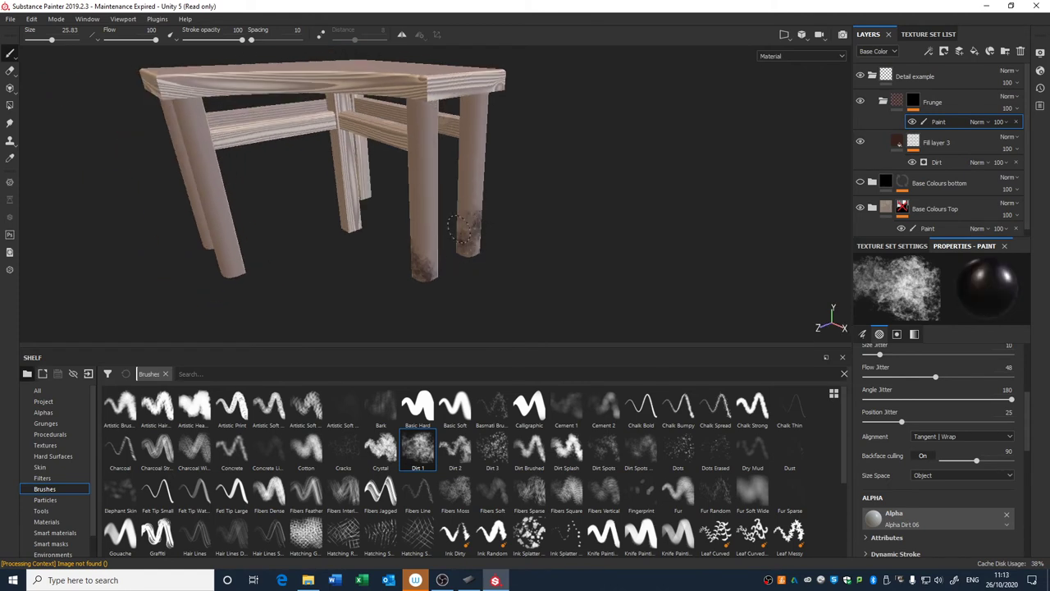
{"action": "key", "text": "x"}
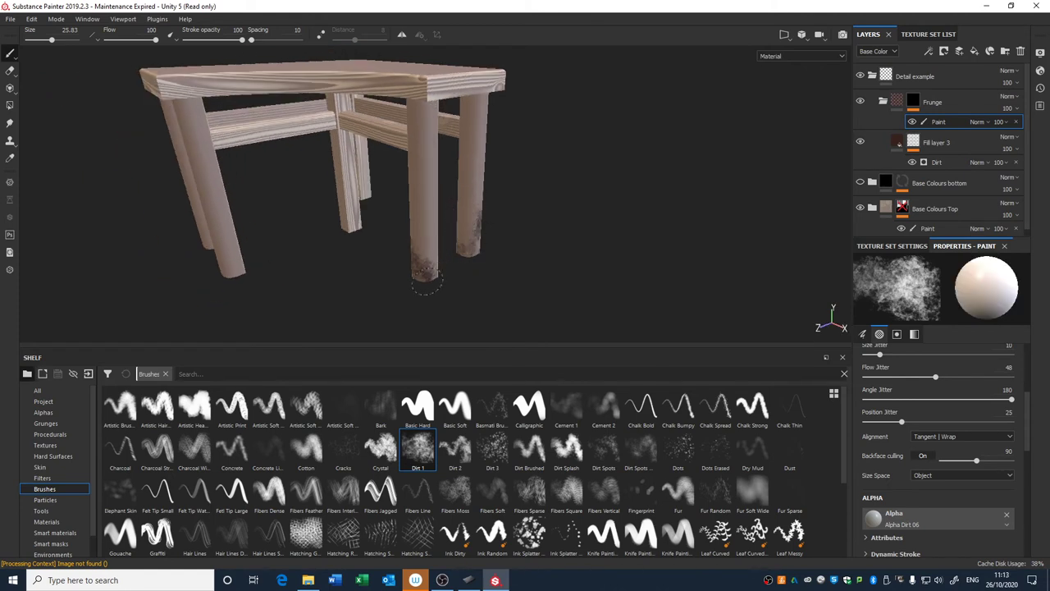
{"action": "mouse_move", "coordinate": [230, 261]}
{"action": "left_mouse_down"}
{"action": "mouse_move", "coordinate": [220, 268]}
{"action": "mouse_move", "coordinate": [234, 257]}
{"action": "left_mouse_up"}
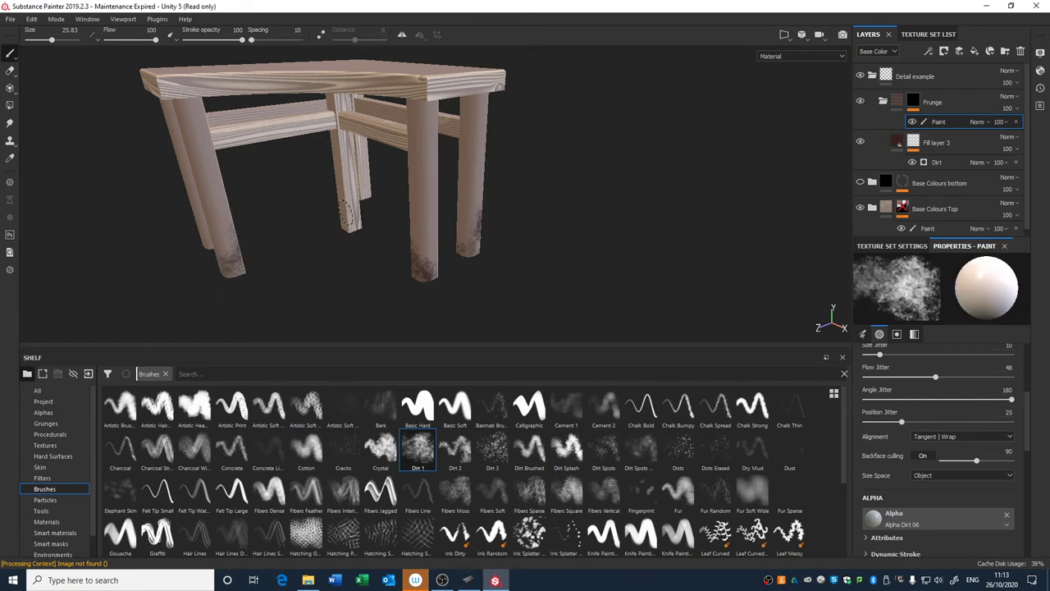
Try Dirt 1 brush strokes across the tabletop and undo them.
{"action": "scroll", "coordinate": [335, 205], "scroll_direction": "down", "scroll_amount": 4}
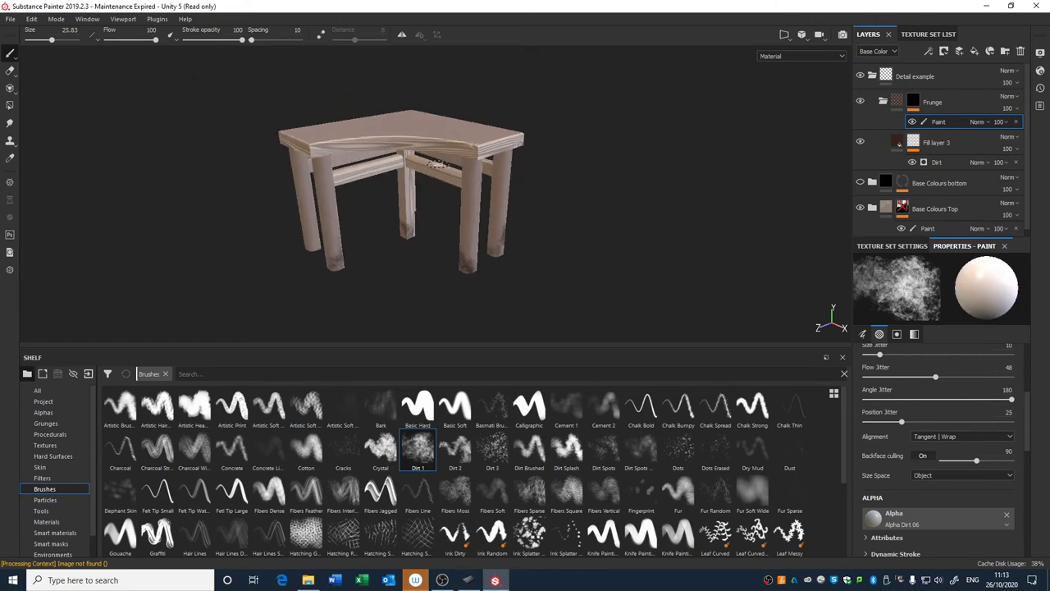
{"action": "left_click_drag", "start_coordinate": [407, 162], "coordinate": [396, 205], "text": "alt"}
{"action": "scroll", "coordinate": [410, 168], "scroll_direction": "down", "scroll_amount": 2}
{"action": "left_click_drag", "start_coordinate": [414, 156], "coordinate": [402, 158], "text": "alt"}
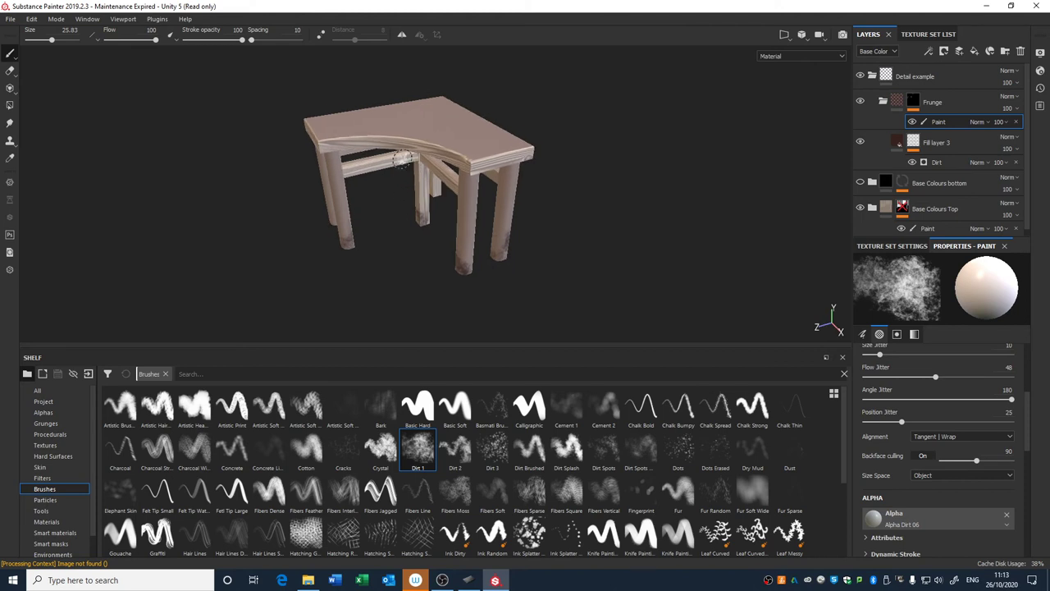
{"action": "mouse_move", "coordinate": [512, 224]}
{"action": "left_mouse_down", "text": "alt"}
{"action": "mouse_move", "coordinate": [519, 211]}
{"action": "mouse_move", "coordinate": [478, 286]}
{"action": "mouse_move", "coordinate": [499, 227]}
{"action": "mouse_move", "coordinate": [558, 239]}
{"action": "mouse_move", "coordinate": [565, 218]}
{"action": "mouse_move", "coordinate": [602, 230]}
{"action": "mouse_move", "coordinate": [563, 131]}
{"action": "left_mouse_up", "text": "alt"}
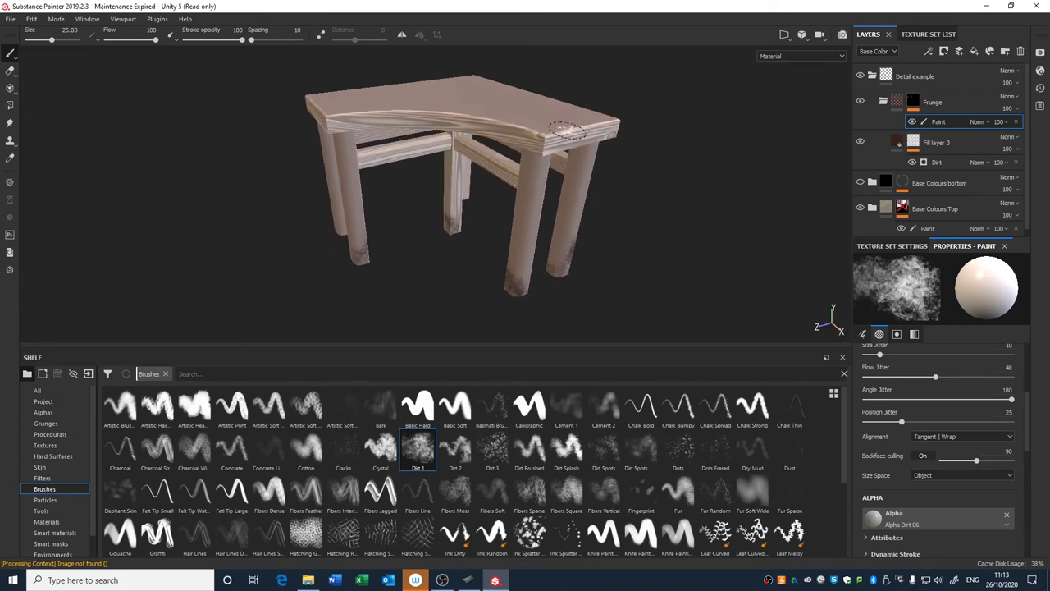
{"action": "mouse_move", "coordinate": [477, 119]}
{"action": "left_mouse_down"}
{"action": "mouse_move", "coordinate": [570, 137]}
{"action": "mouse_move", "coordinate": [593, 129]}
{"action": "mouse_move", "coordinate": [558, 183]}
{"action": "left_mouse_up"}
{"action": "key", "text": "ctrl+z"}
{"action": "mouse_move", "coordinate": [552, 109]}
{"action": "left_mouse_down"}
{"action": "mouse_move", "coordinate": [538, 91]}
{"action": "mouse_move", "coordinate": [481, 124]}
{"action": "left_mouse_up"}
{"action": "key", "text": "ctrl+z"}
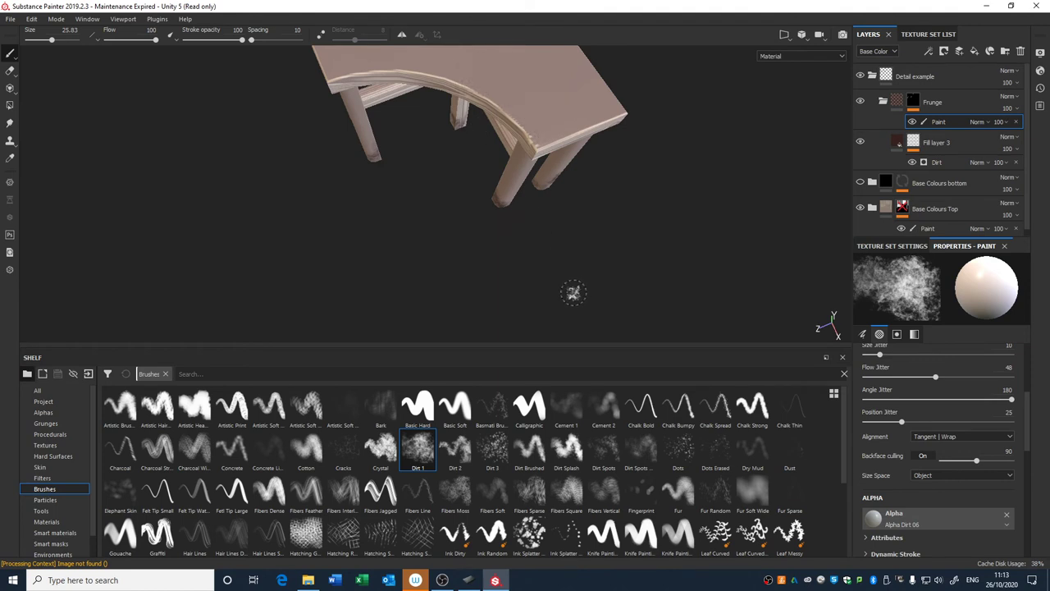
Remove the paint effect from the Frunge folder's mask and disable the mask.
{"action": "left_click_drag", "start_coordinate": [575, 293], "coordinate": [593, 211], "text": "alt"}
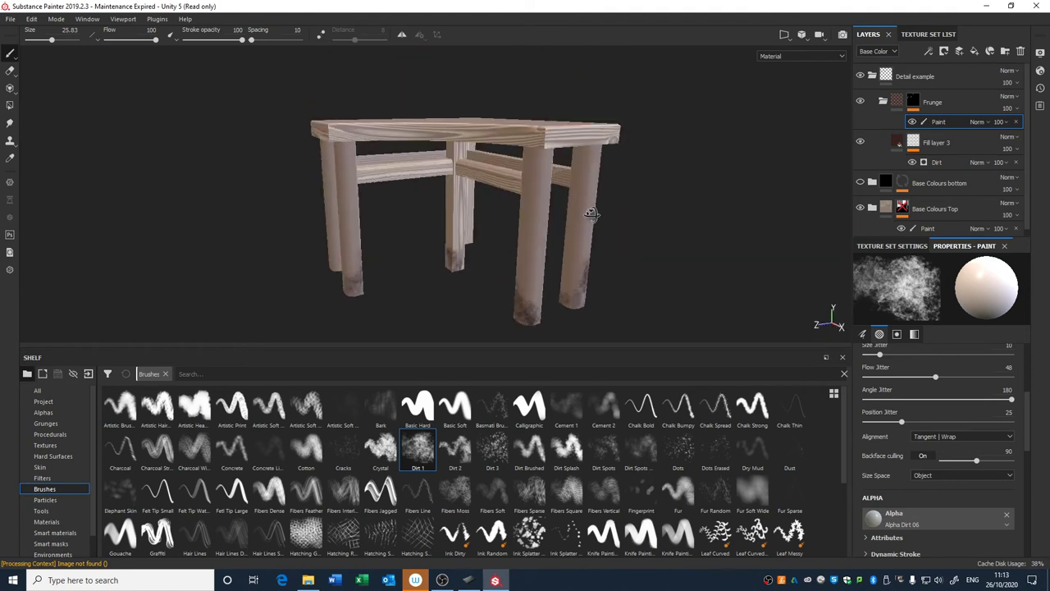
{"action": "left_click", "coordinate": [1018, 122]}
{"action": "left_click", "coordinate": [916, 100], "text": "shift"}
Change the fill layer's base color to a pale beige with hue about 0.09, saturation about 0.33 and value about 0.62.
{"action": "left_click", "coordinate": [933, 129]}
{"action": "left_click", "coordinate": [899, 135]}
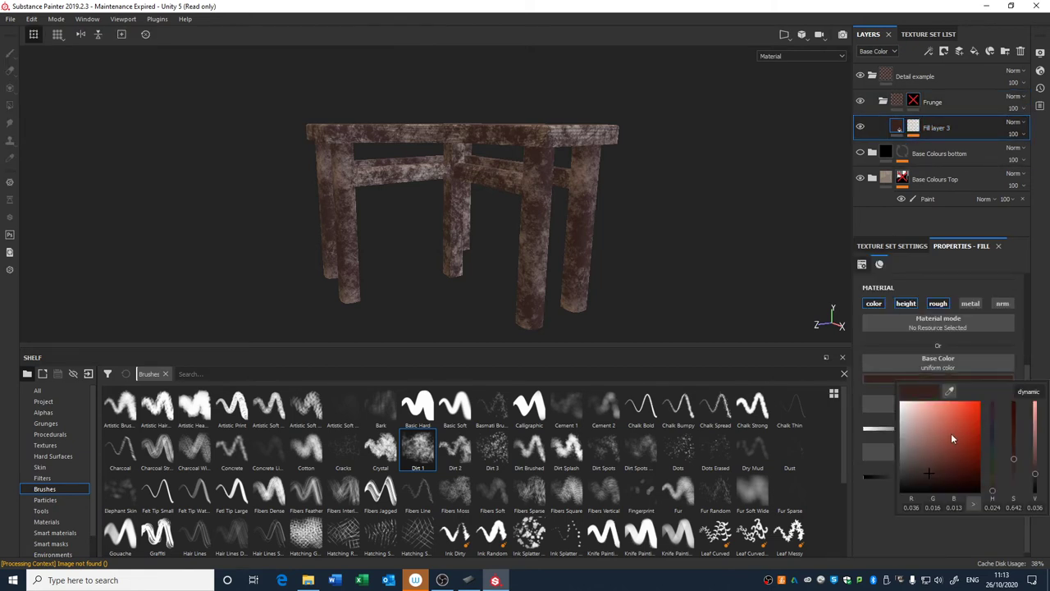
{"action": "left_click_drag", "start_coordinate": [951, 433], "coordinate": [912, 418]}
{"action": "left_click", "coordinate": [994, 488]}
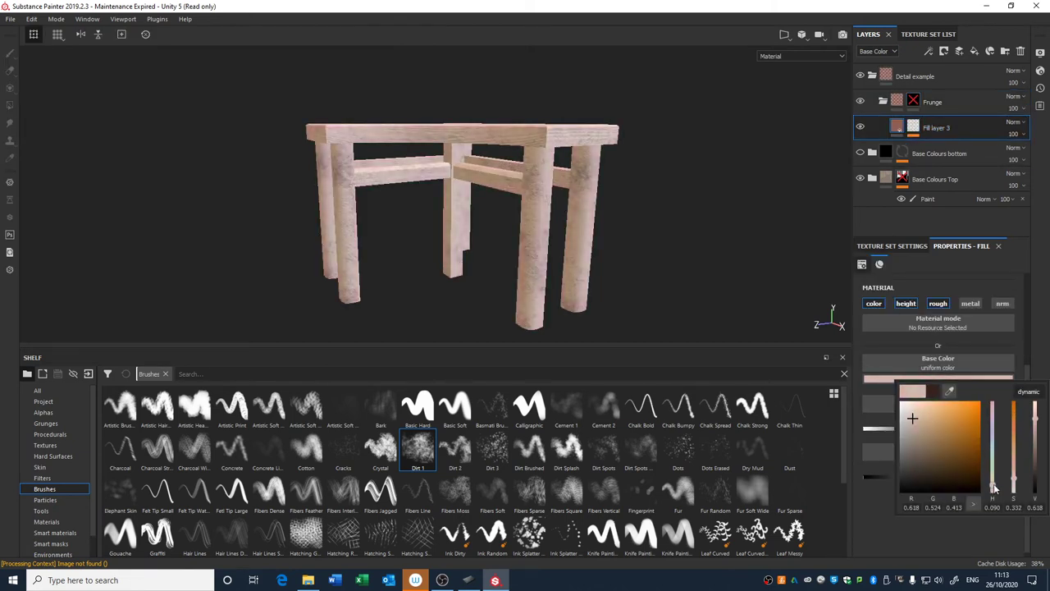
Replace the Dirt generator on the fill layer's mask with a Metal Edge Wear generator.
{"action": "left_click", "coordinate": [913, 131]}
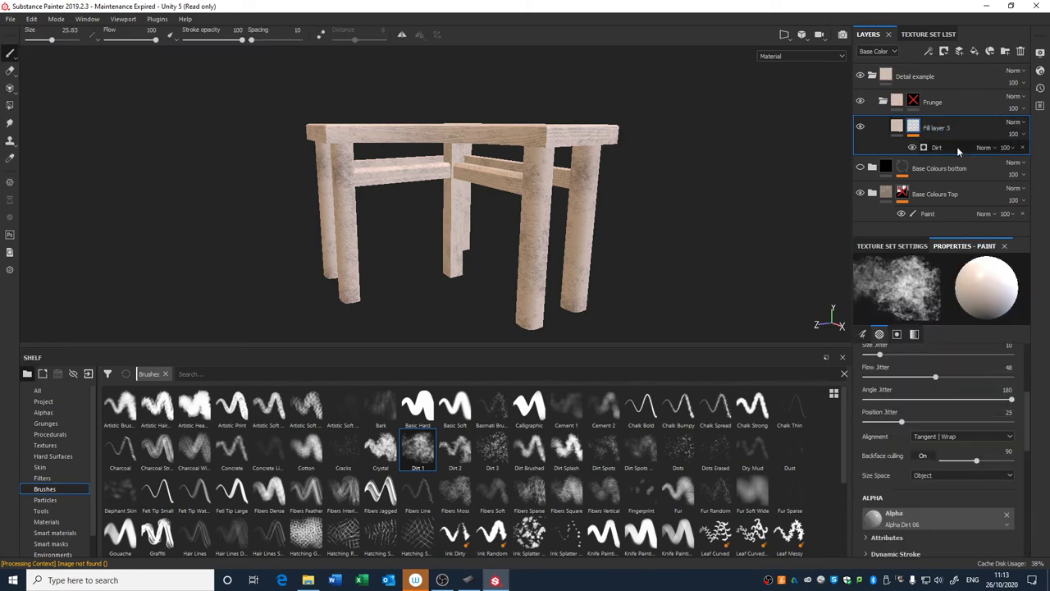
{"action": "left_click", "coordinate": [1022, 149]}
{"action": "left_click_drag", "start_coordinate": [701, 193], "coordinate": [667, 220], "text": "alt"}
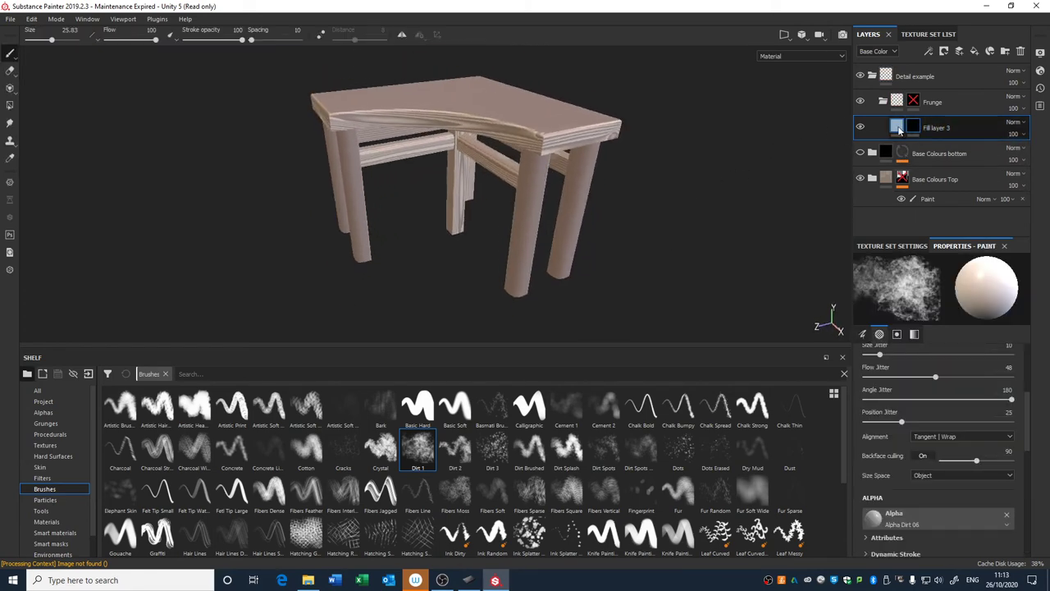
{"action": "right_click", "coordinate": [913, 128]}
{"action": "left_click", "coordinate": [936, 330]}
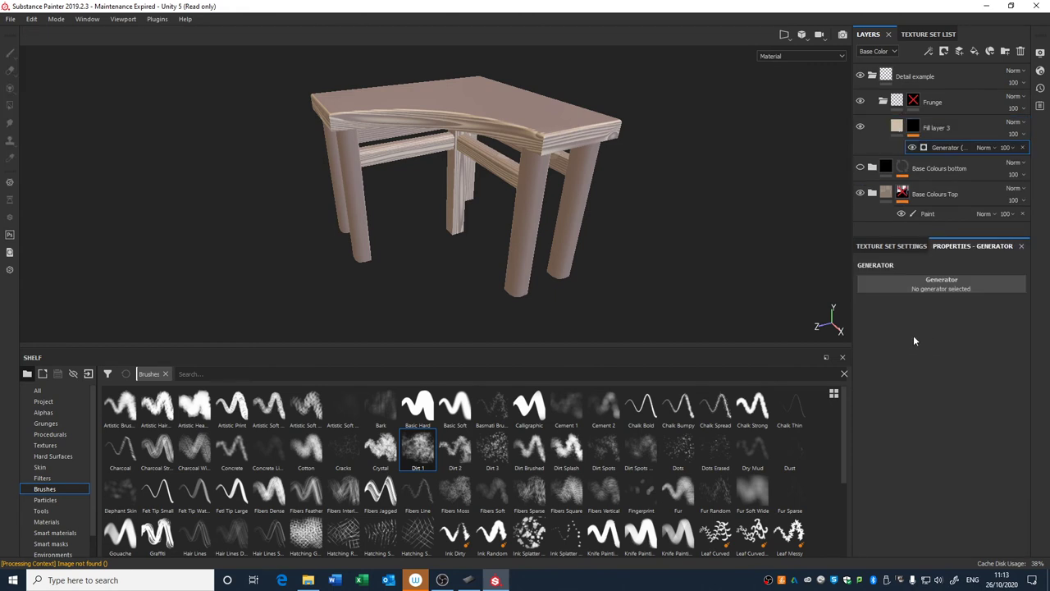
{"action": "left_click", "coordinate": [935, 281]}
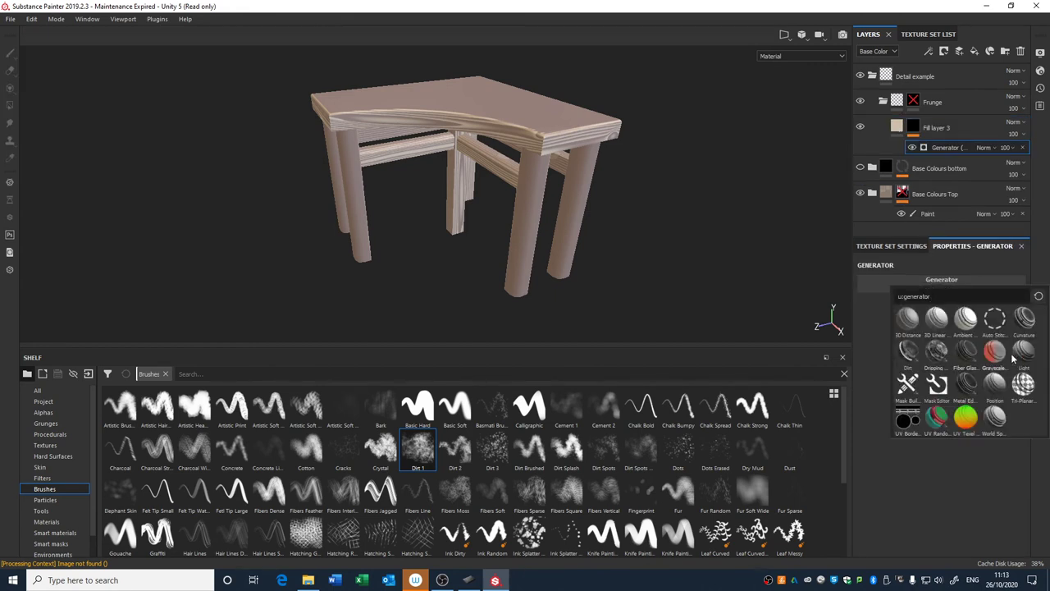
{"action": "left_click", "coordinate": [965, 386]}
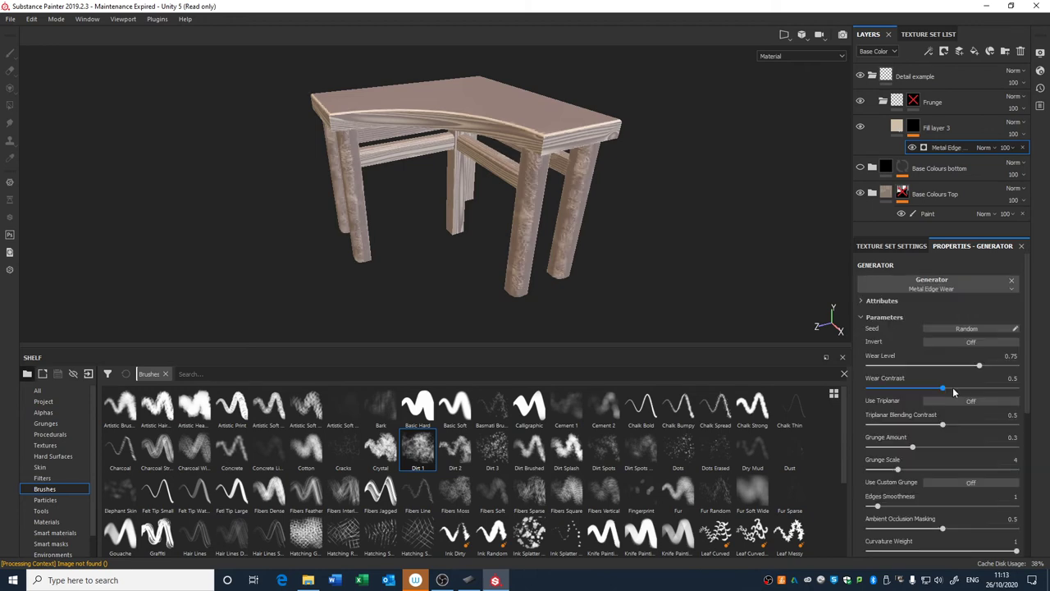
Set the Metal Edge Wear generator's wear contrast to 0.59 and wear level to about 0.63.
{"action": "left_click_drag", "start_coordinate": [645, 171], "coordinate": [579, 176], "text": "alt"}
{"action": "mouse_move", "coordinate": [519, 227]}
{"action": "left_mouse_down", "text": "alt"}
{"action": "mouse_move", "coordinate": [415, 199]}
{"action": "mouse_move", "coordinate": [223, 183]}
{"action": "mouse_move", "coordinate": [506, 233]}
{"action": "left_mouse_up", "text": "alt"}
{"action": "left_click_drag", "start_coordinate": [973, 366], "coordinate": [954, 367]}
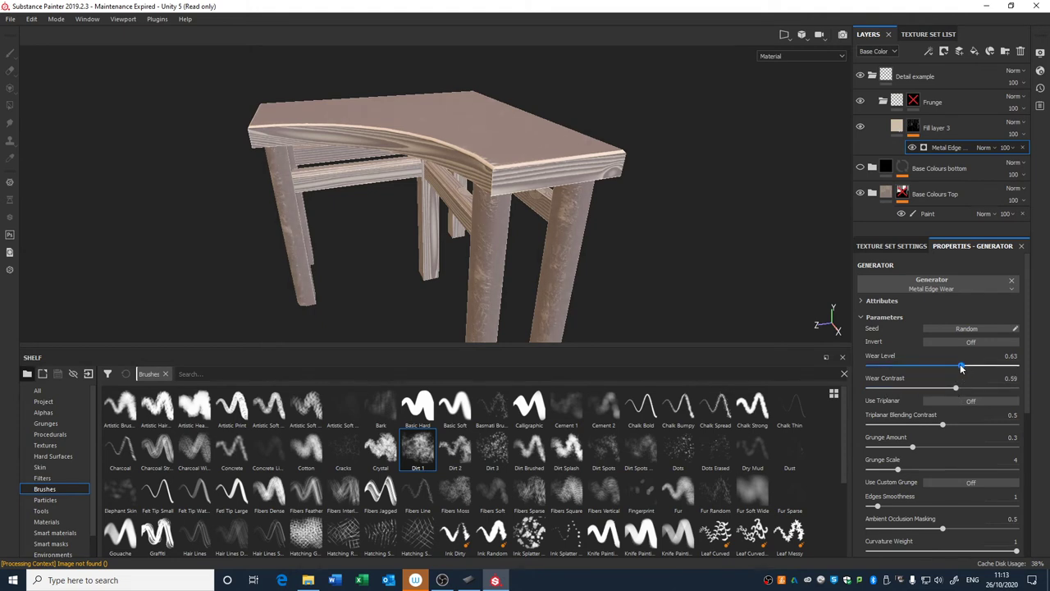
Set the Metal Edge Wear generator's wear level to 0.88, wear contrast to 0.16 and triplanar blending contrast to 0.24.
{"action": "left_click_drag", "start_coordinate": [959, 369], "coordinate": [986, 392]}
{"action": "scroll", "coordinate": [948, 391], "scroll_direction": "down", "scroll_amount": 2}
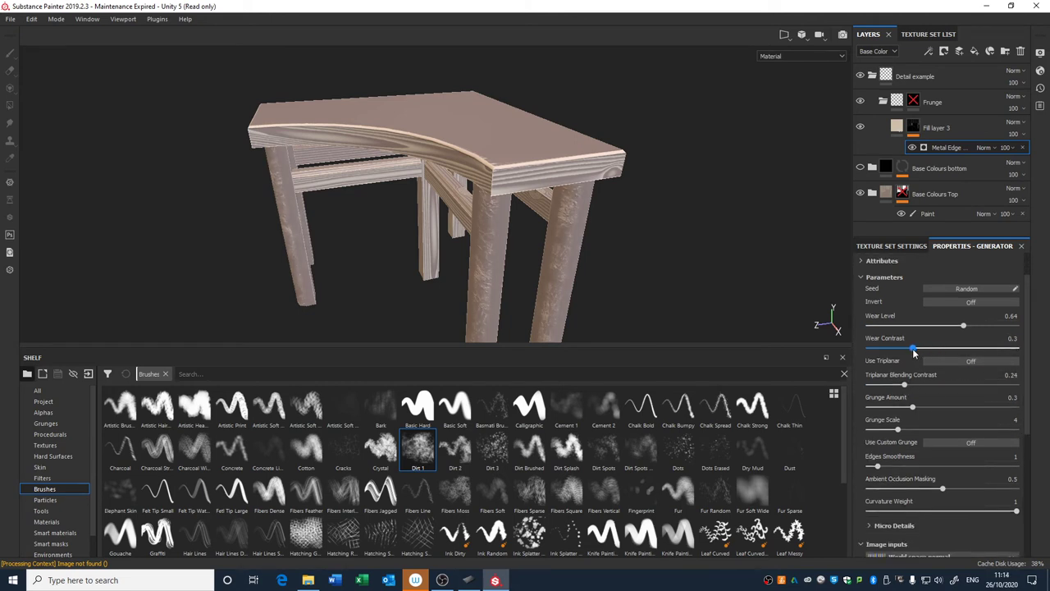
{"action": "left_click_drag", "start_coordinate": [914, 351], "coordinate": [917, 349]}
{"action": "left_click_drag", "start_coordinate": [952, 351], "coordinate": [894, 352]}
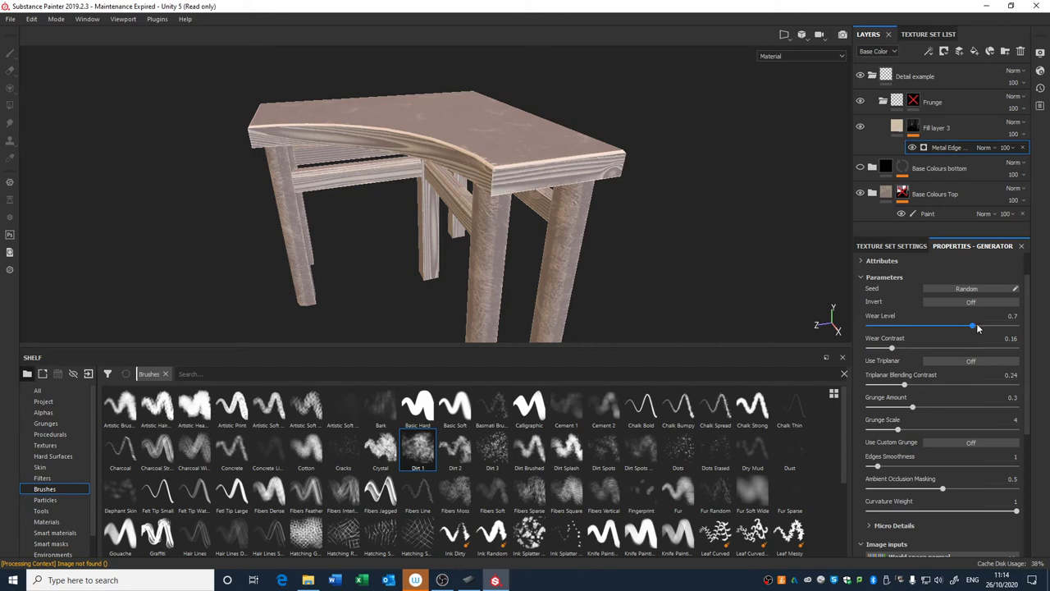
{"action": "left_click_drag", "start_coordinate": [977, 327], "coordinate": [993, 327]}
{"action": "mouse_move", "coordinate": [817, 280]}
{"action": "left_mouse_down", "text": "alt"}
{"action": "mouse_move", "coordinate": [727, 254]}
{"action": "mouse_move", "coordinate": [726, 230]}
{"action": "mouse_move", "coordinate": [765, 158]}
{"action": "left_mouse_up", "text": "alt"}
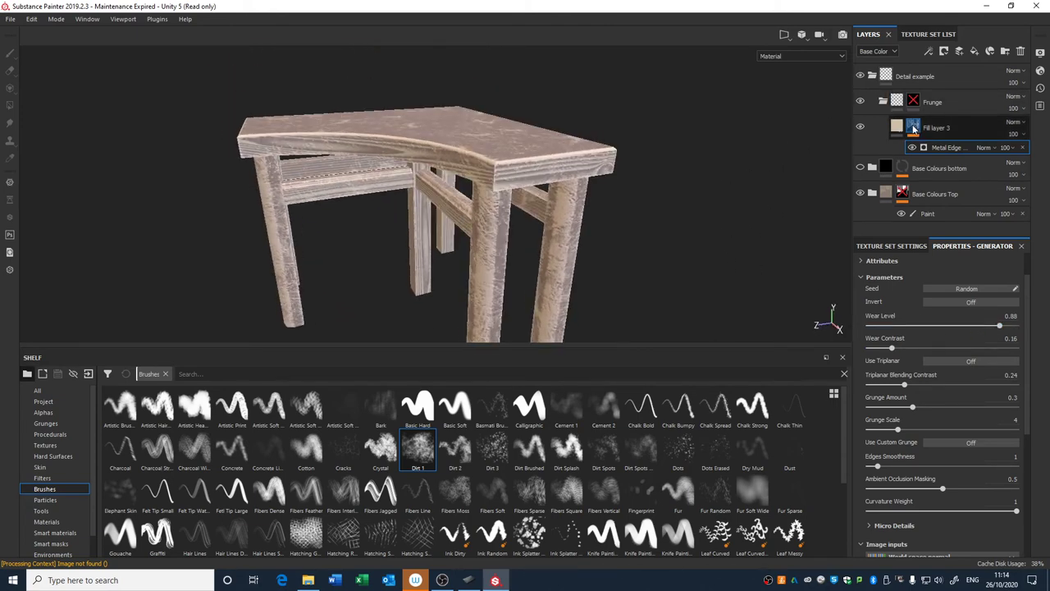
Enable the Frunge folder's black mask again and add a paint effect to it.
{"action": "left_click", "coordinate": [917, 99]}
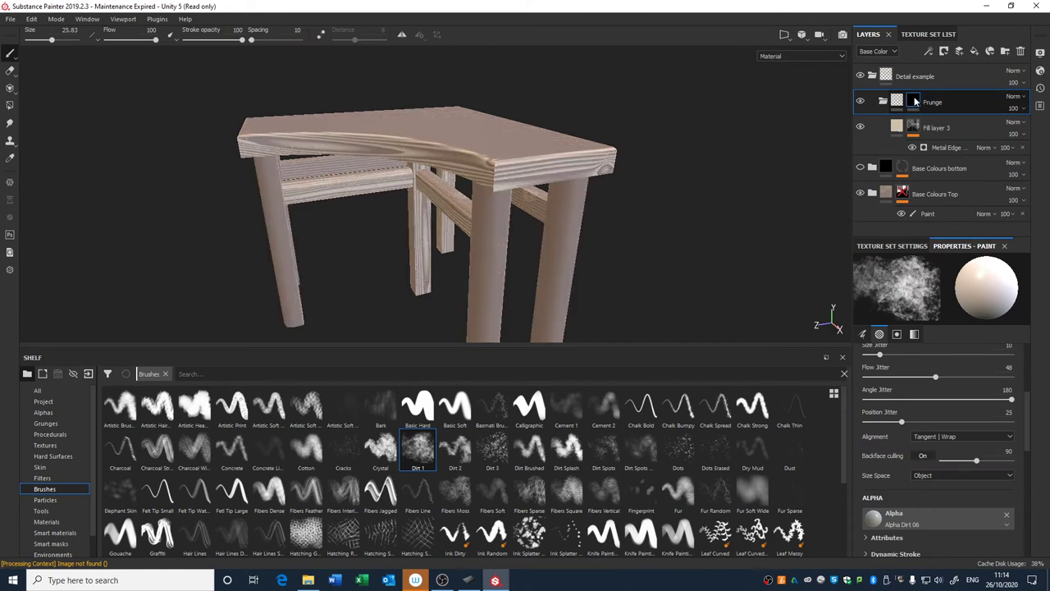
{"action": "right_click", "coordinate": [917, 99]}
{"action": "left_click", "coordinate": [922, 316]}
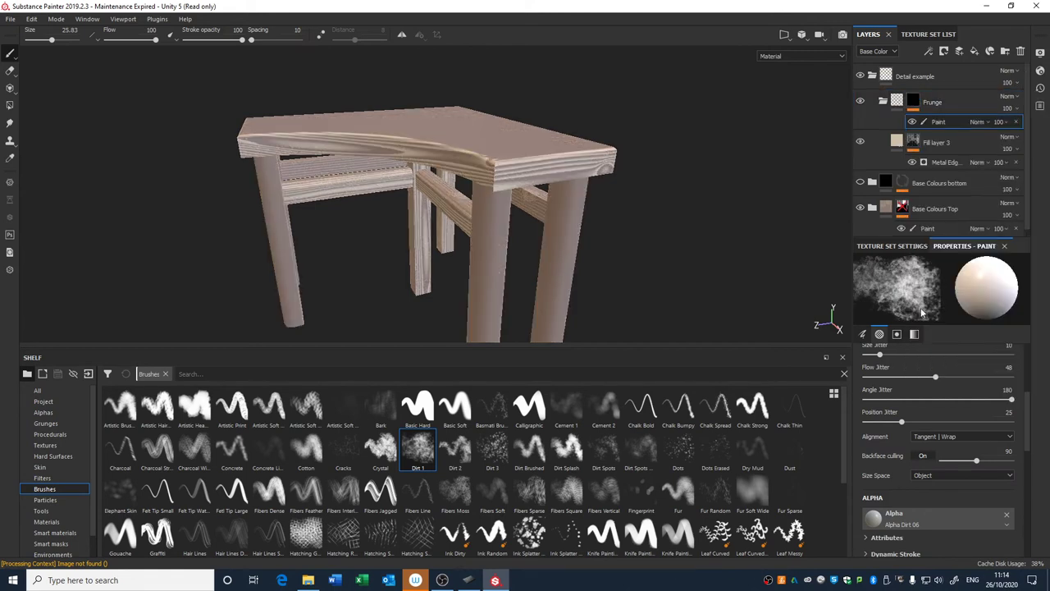
{"action": "left_click", "coordinate": [916, 137]}
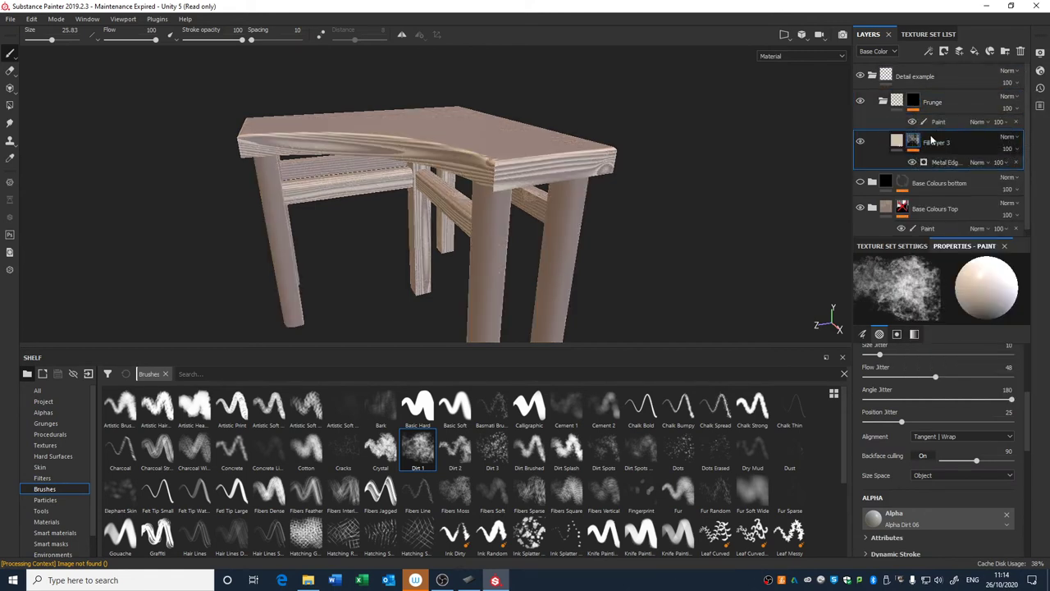
{"action": "left_click", "coordinate": [940, 122]}
{"action": "mouse_move", "coordinate": [938, 103]}
{"action": "left_mouse_down"}
{"action": "mouse_move", "coordinate": [943, 79]}
{"action": "mouse_move", "coordinate": [937, 105]}
{"action": "left_mouse_up"}
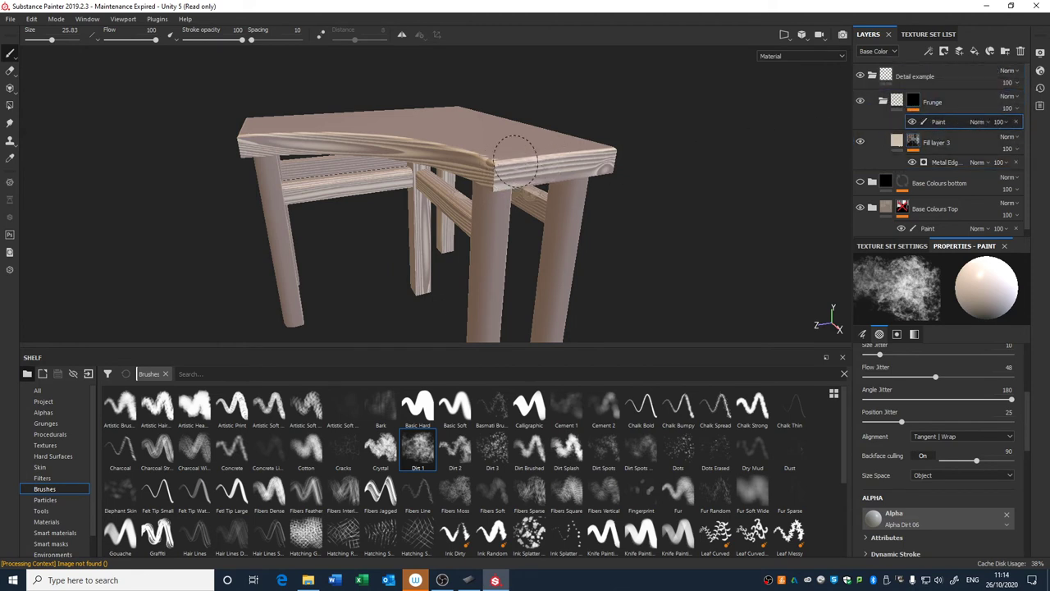
Reduce the Dirt 1 brush size to 7.81 and paint on the folder mask along the tabletop's short end edge.
{"action": "left_click_drag", "start_coordinate": [571, 161], "coordinate": [572, 165], "text": "alt"}
{"action": "scroll", "coordinate": [553, 157], "scroll_direction": "up", "scroll_amount": 4}
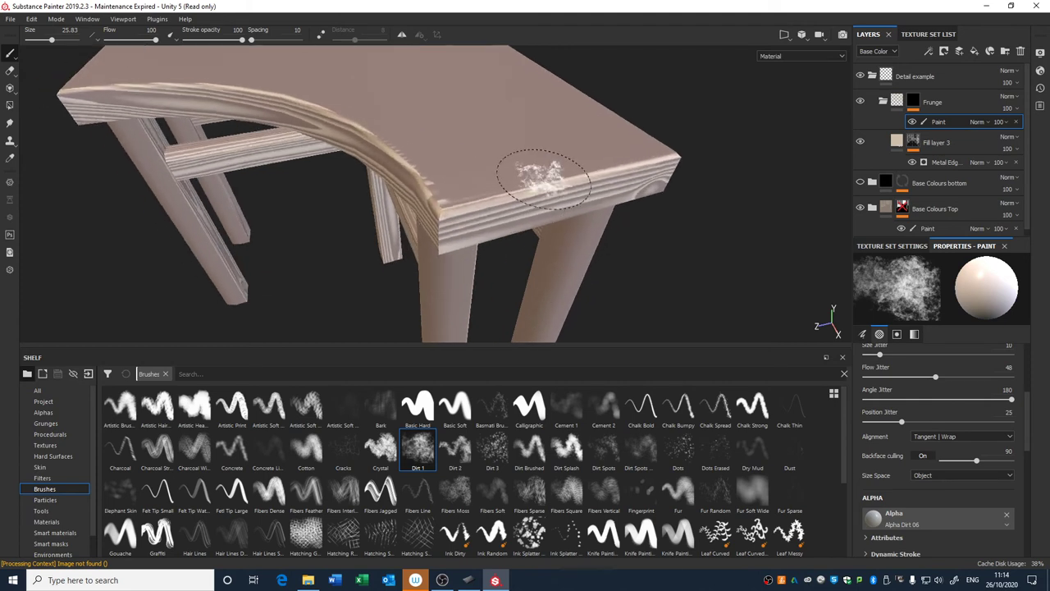
{"action": "right_click", "coordinate": [542, 173]}
{"action": "left_click_drag", "start_coordinate": [603, 228], "coordinate": [584, 228]}
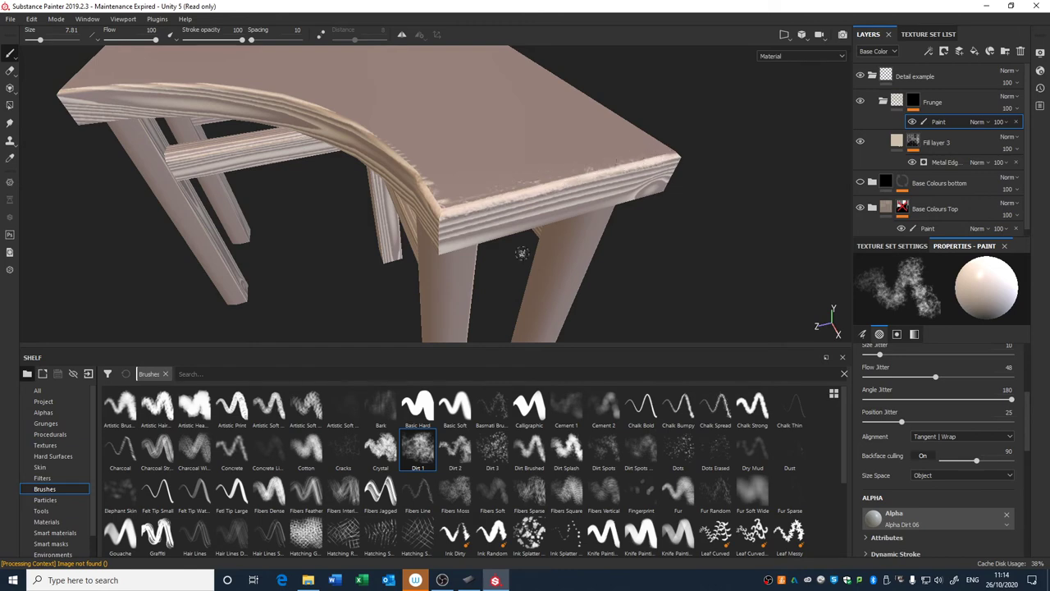
{"action": "mouse_move", "coordinate": [523, 253]}
{"action": "left_mouse_down", "text": "alt"}
{"action": "mouse_move", "coordinate": [602, 234]}
{"action": "mouse_move", "coordinate": [558, 185]}
{"action": "left_mouse_up", "text": "alt"}
{"action": "scroll", "coordinate": [544, 181], "scroll_direction": "up", "scroll_amount": 3}
{"action": "mouse_move", "coordinate": [512, 116]}
{"action": "left_mouse_down"}
{"action": "mouse_move", "coordinate": [468, 220]}
{"action": "mouse_move", "coordinate": [558, 197]}
{"action": "mouse_move", "coordinate": [339, 240]}
{"action": "left_mouse_up"}
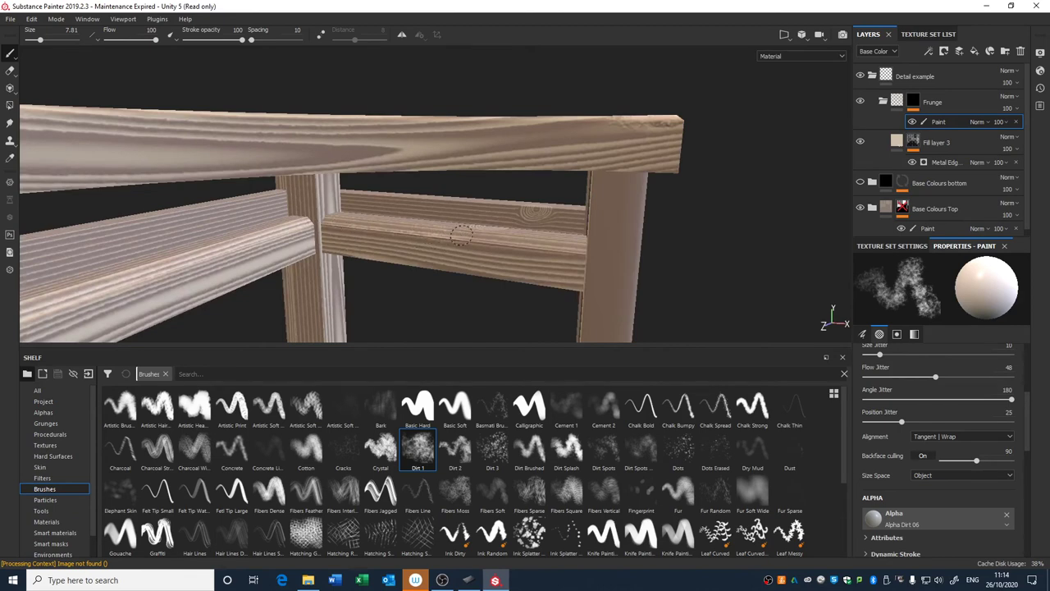
Paint on the Frunge folder's mask along the tabletop's curved front edge and around its opposite corner.
{"action": "left_click_drag", "start_coordinate": [597, 255], "coordinate": [733, 172], "text": "alt"}
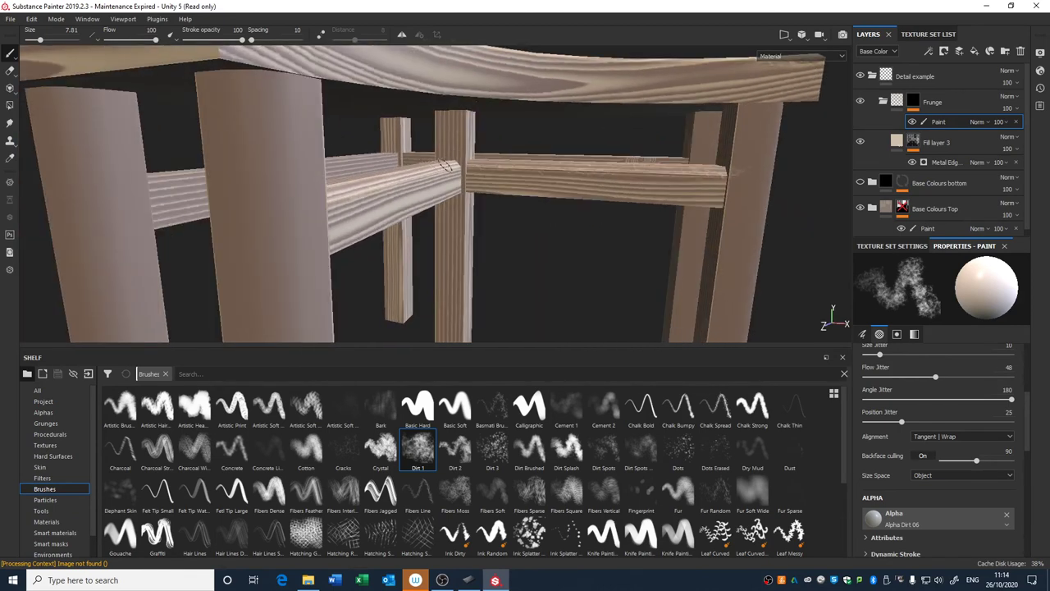
{"action": "left_click_drag", "start_coordinate": [454, 166], "coordinate": [336, 219], "text": "alt"}
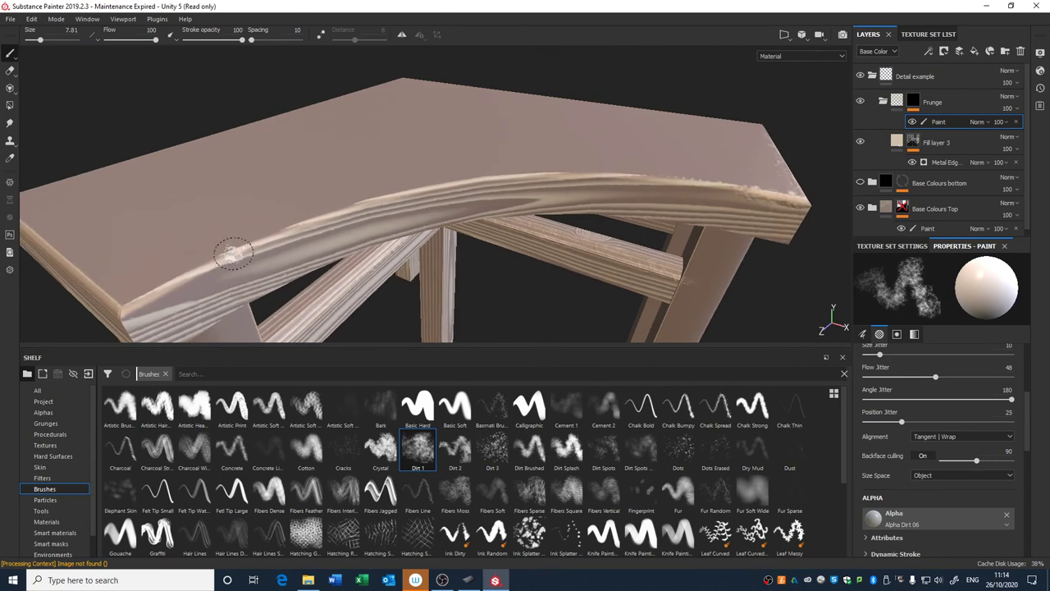
{"action": "left_click_drag", "start_coordinate": [235, 251], "coordinate": [337, 215]}
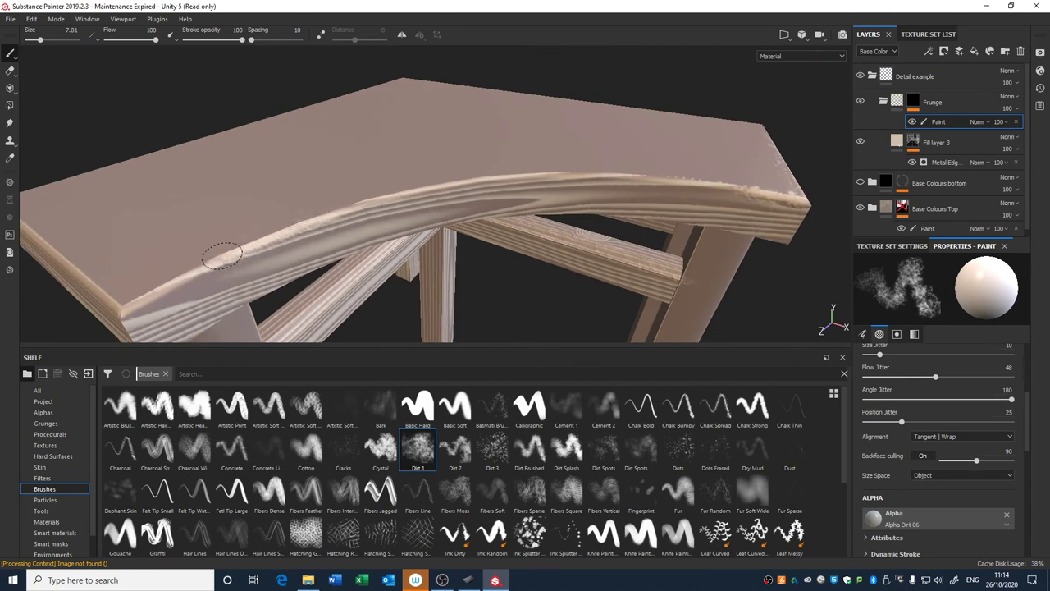
{"action": "mouse_move", "coordinate": [222, 257]}
{"action": "left_mouse_down", "text": "alt"}
{"action": "mouse_move", "coordinate": [321, 167]}
{"action": "mouse_move", "coordinate": [443, 255]}
{"action": "mouse_move", "coordinate": [517, 204]}
{"action": "mouse_move", "coordinate": [488, 272]}
{"action": "mouse_move", "coordinate": [439, 207]}
{"action": "mouse_move", "coordinate": [429, 223]}
{"action": "left_mouse_up", "text": "alt"}
{"action": "left_click", "coordinate": [447, 246]}
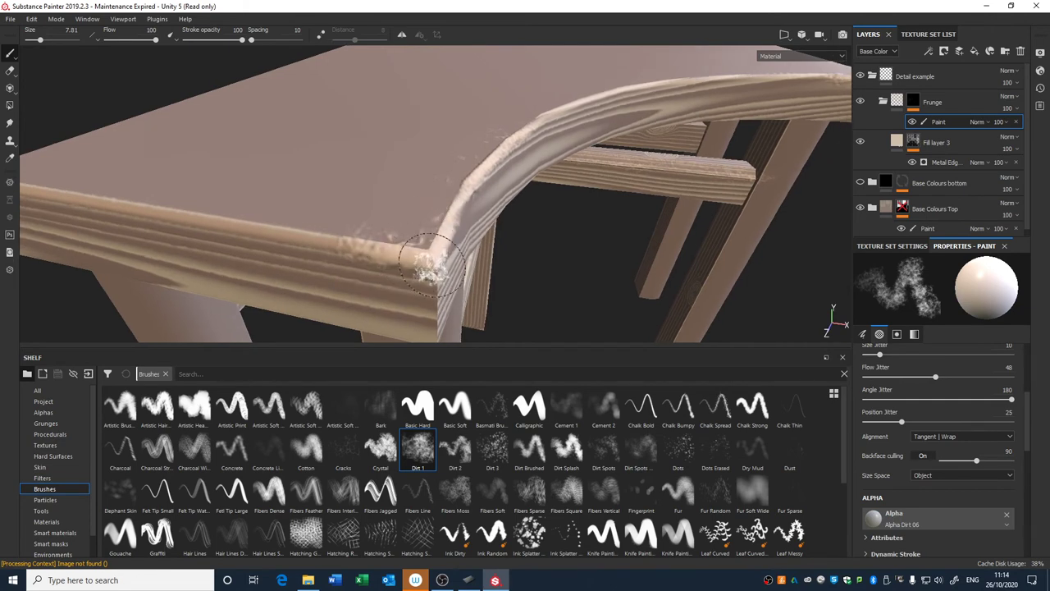
{"action": "mouse_move", "coordinate": [432, 265]}
{"action": "left_mouse_down"}
{"action": "mouse_move", "coordinate": [414, 279]}
{"action": "mouse_move", "coordinate": [359, 259]}
{"action": "left_mouse_up"}
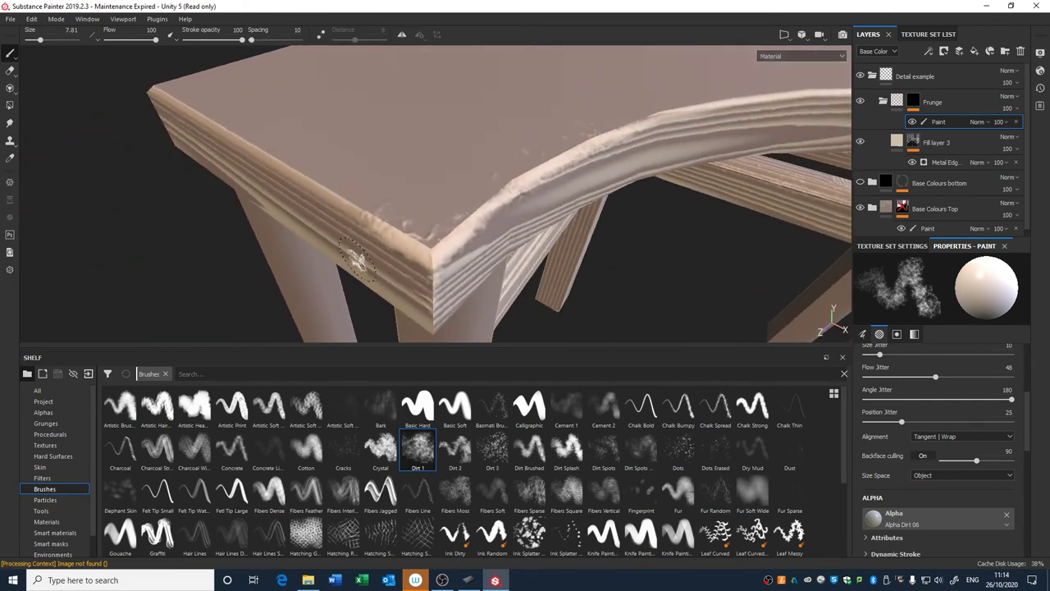
{"action": "mouse_move", "coordinate": [419, 193]}
{"action": "left_mouse_down", "text": "alt"}
{"action": "mouse_move", "coordinate": [430, 197]}
{"action": "mouse_move", "coordinate": [428, 216]}
{"action": "left_mouse_up", "text": "alt"}
{"action": "mouse_move", "coordinate": [425, 210]}
{"action": "left_mouse_down"}
{"action": "mouse_move", "coordinate": [412, 157]}
{"action": "mouse_move", "coordinate": [432, 128]}
{"action": "left_mouse_up"}
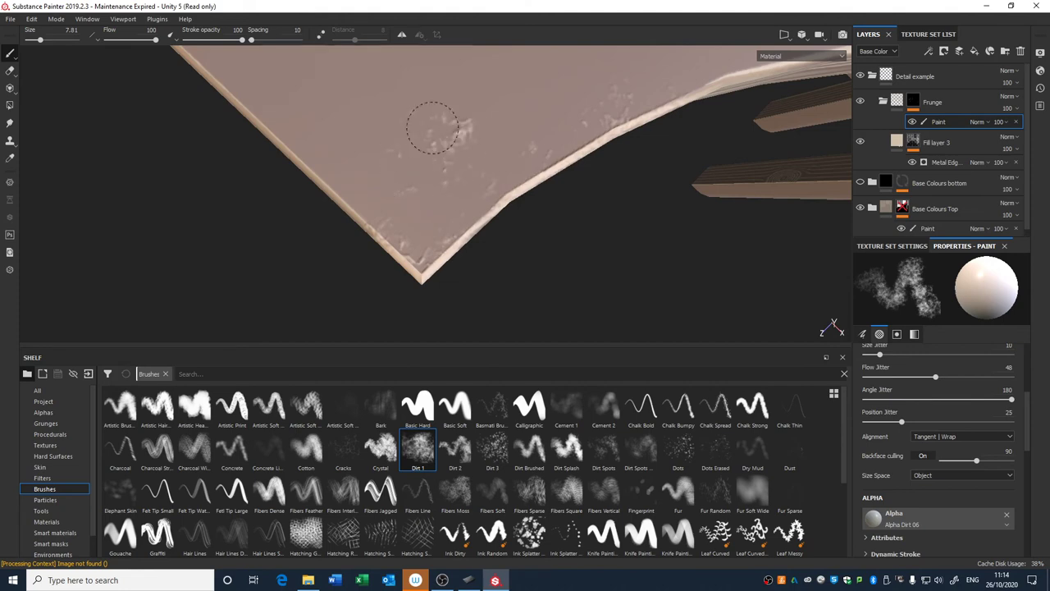
{"action": "left_click_drag", "start_coordinate": [412, 173], "coordinate": [460, 197], "text": "alt"}
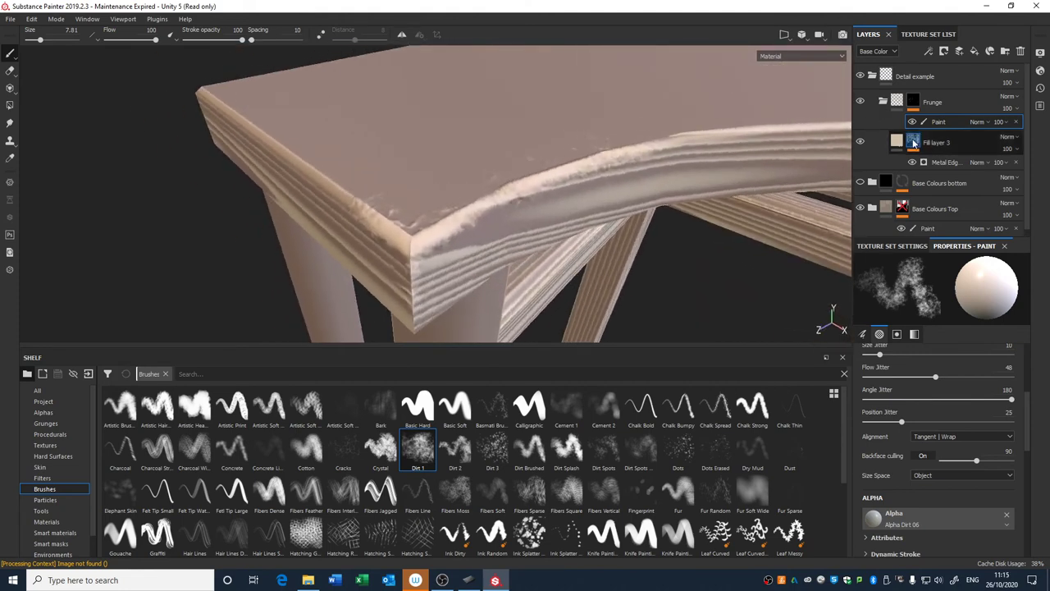
Compare the table with and without the Metal Edge Wear generator, and with the Frunge folder's mask off and on.
{"action": "left_click", "coordinate": [934, 162]}
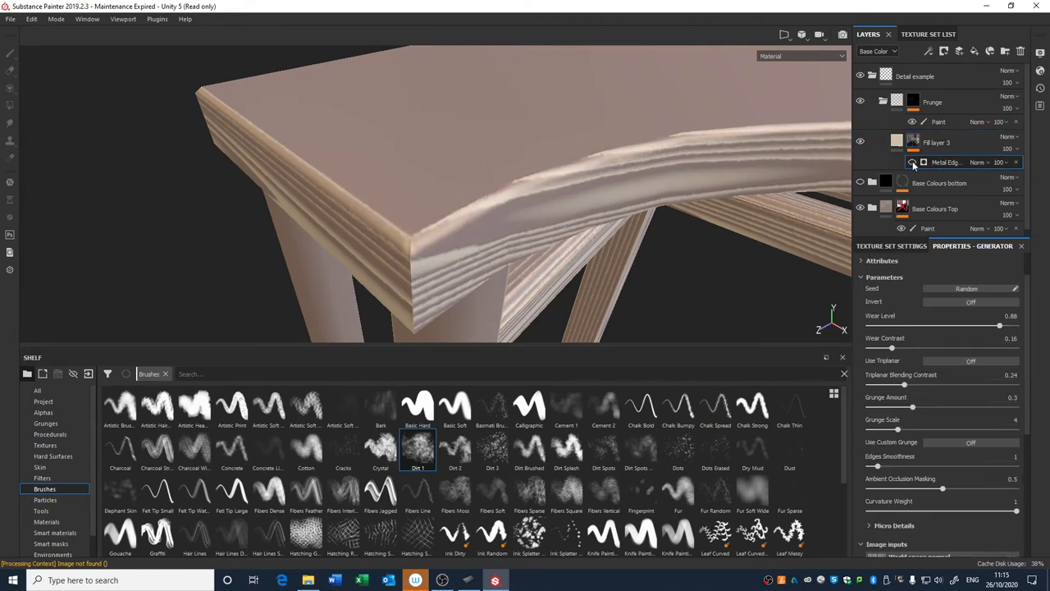
{"action": "left_click", "coordinate": [913, 163]}
{"action": "left_click", "coordinate": [914, 162]}
{"action": "left_click", "coordinate": [915, 163]}
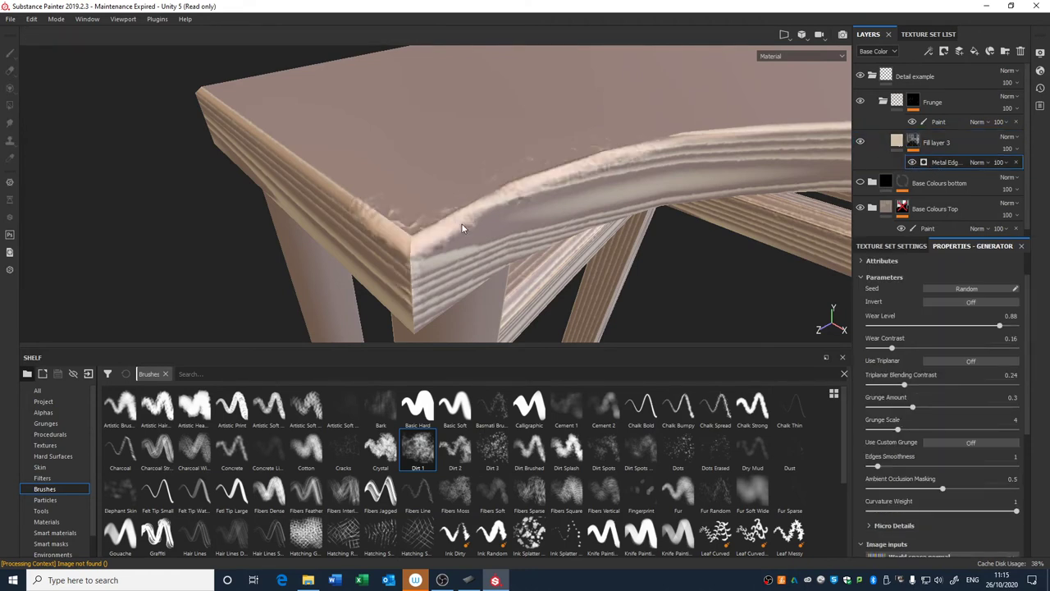
{"action": "left_click_drag", "start_coordinate": [485, 240], "coordinate": [623, 181], "text": "alt"}
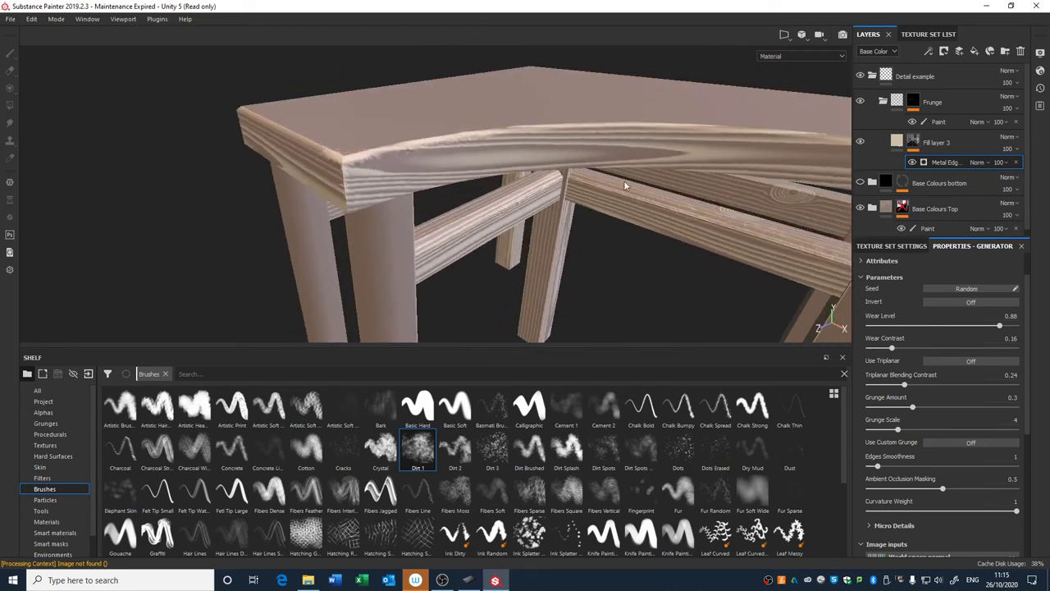
{"action": "left_click", "coordinate": [913, 101], "text": "shift"}
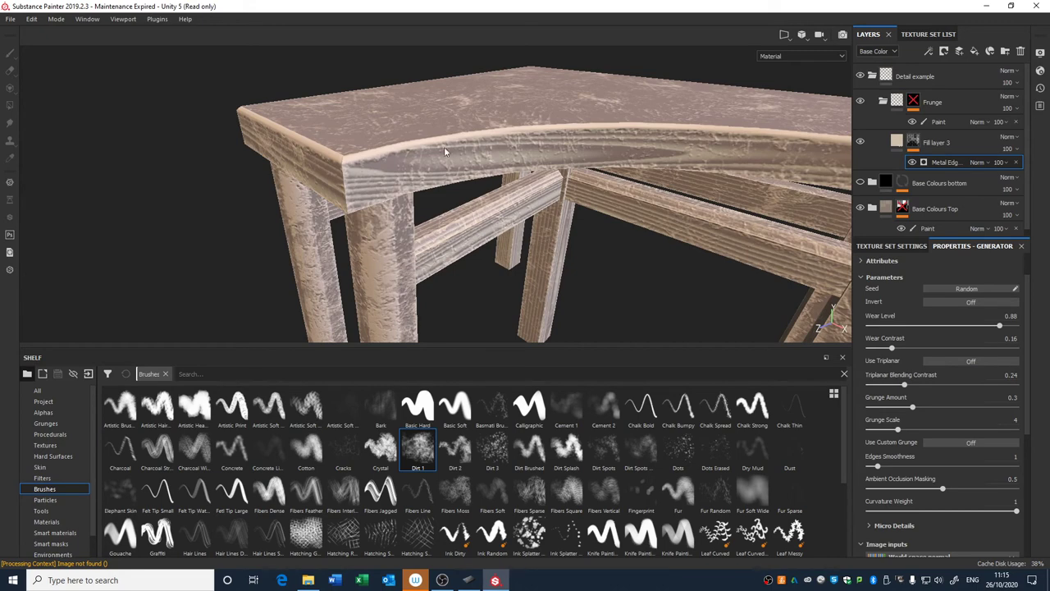
{"action": "left_click", "coordinate": [912, 103], "text": "shift"}
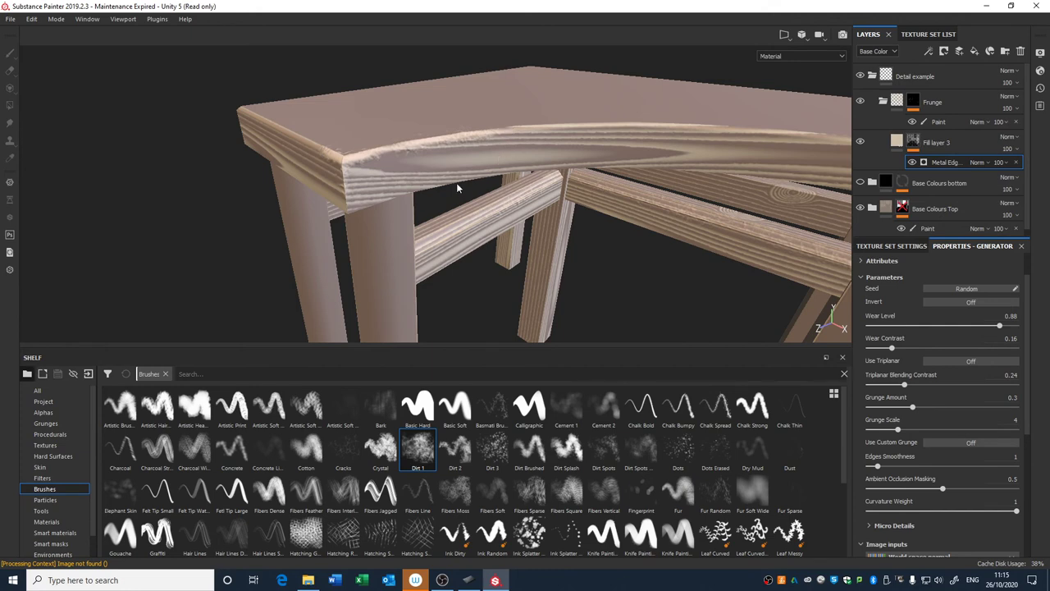
Delete the Frunge folder mask's paint effect and switch that mask off.
{"action": "left_click", "coordinate": [1017, 123]}
{"action": "left_click", "coordinate": [916, 102], "text": "shift"}
{"action": "mouse_move", "coordinate": [694, 205]}
{"action": "right_mouse_down", "text": "alt"}
{"action": "mouse_move", "coordinate": [690, 222]}
{"action": "mouse_move", "coordinate": [648, 148]}
{"action": "right_mouse_up", "text": "alt"}
{"action": "middle_click_drag", "start_coordinate": [648, 148], "coordinate": [589, 108], "text": "alt"}
{"action": "right_click_drag", "start_coordinate": [605, 172], "coordinate": [671, 211], "text": "alt"}
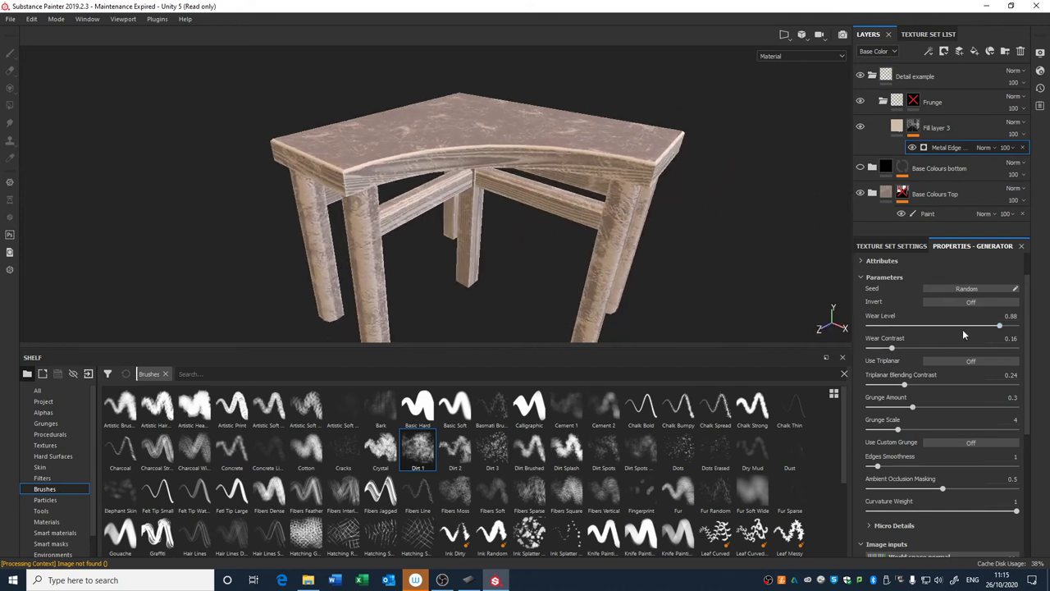
Set the Metal Edge Wear generator's wear contrast to 0.47 and wear level to 0.54.
{"action": "left_click_drag", "start_coordinate": [964, 326], "coordinate": [938, 348]}
{"action": "left_click_drag", "start_coordinate": [940, 326], "coordinate": [960, 325]}
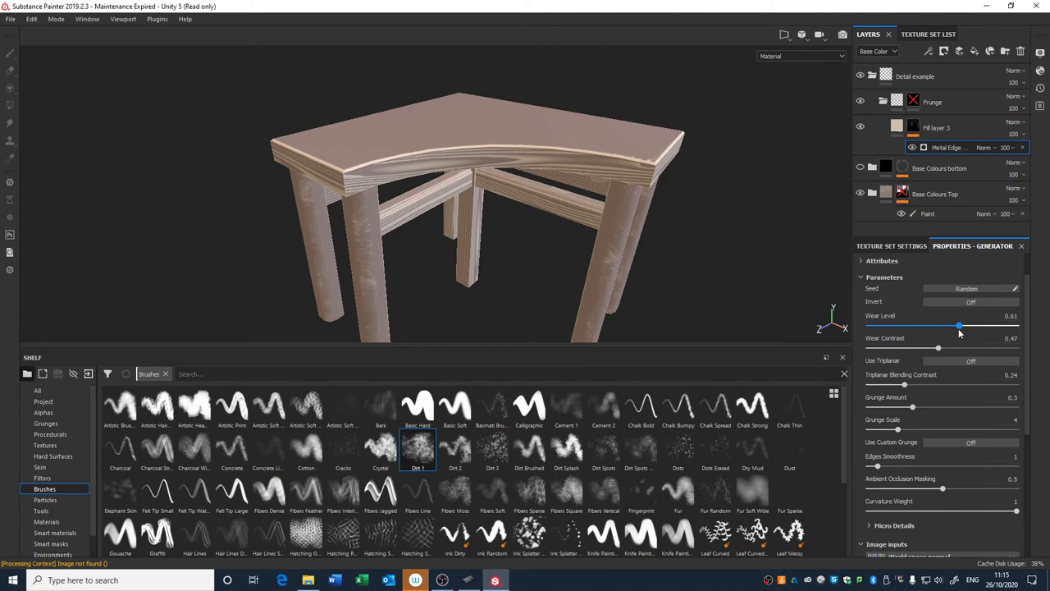
{"action": "left_click_drag", "start_coordinate": [795, 298], "coordinate": [368, 208], "text": "alt"}
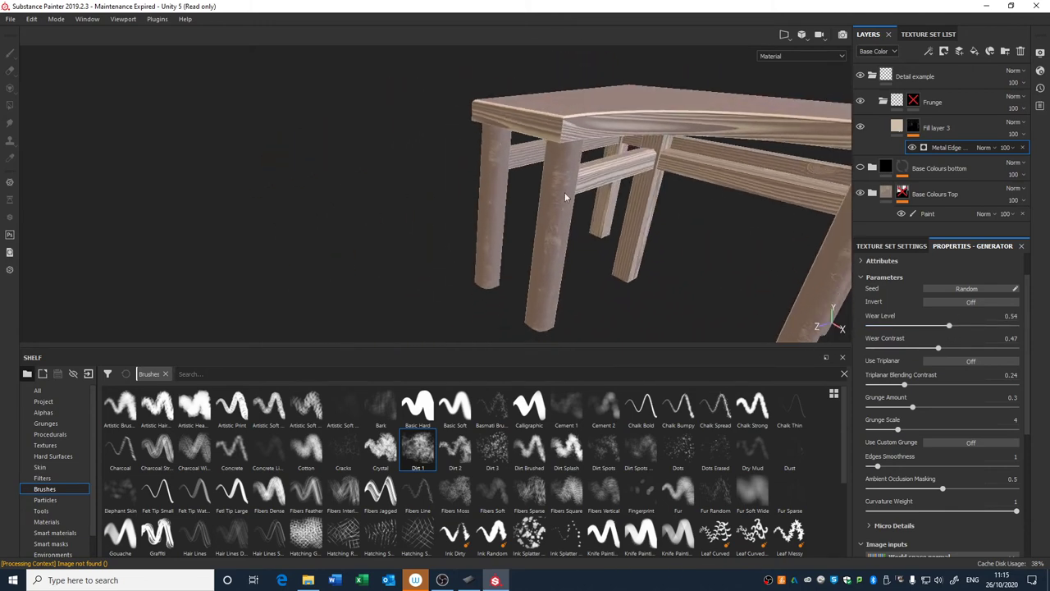
Add a paint effect above the Metal Edge Wear generator on Fill layer 3's mask.
{"action": "mouse_move", "coordinate": [565, 193]}
{"action": "left_mouse_down", "text": "alt"}
{"action": "mouse_move", "coordinate": [421, 232]}
{"action": "mouse_move", "coordinate": [492, 234]}
{"action": "mouse_move", "coordinate": [493, 203]}
{"action": "mouse_move", "coordinate": [508, 201]}
{"action": "left_mouse_up", "text": "alt"}
{"action": "scroll", "coordinate": [443, 259], "scroll_direction": "up", "scroll_amount": 3}
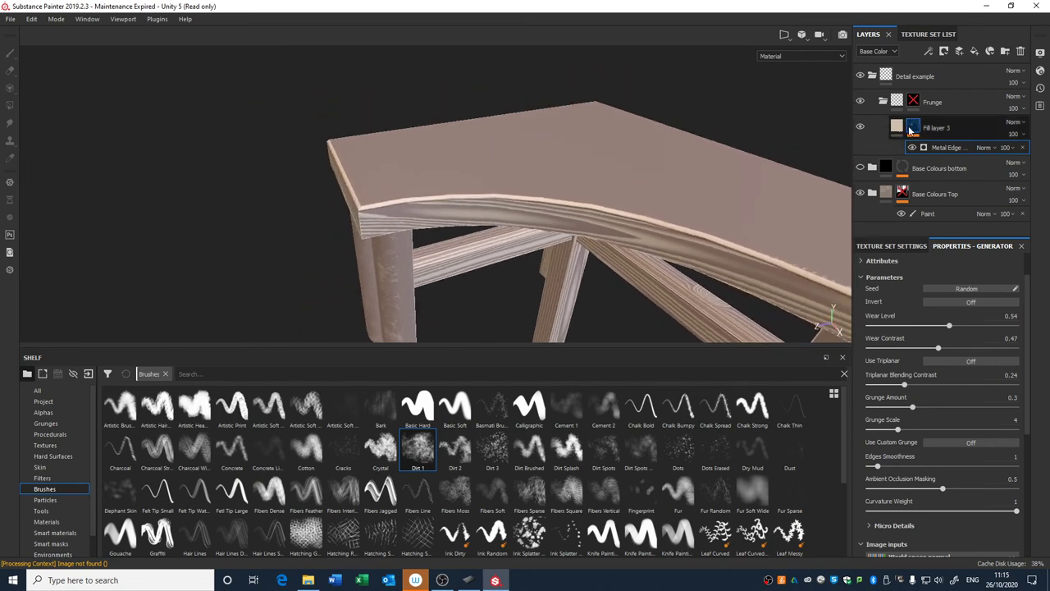
{"action": "left_click", "coordinate": [914, 127]}
{"action": "right_click", "coordinate": [915, 129]}
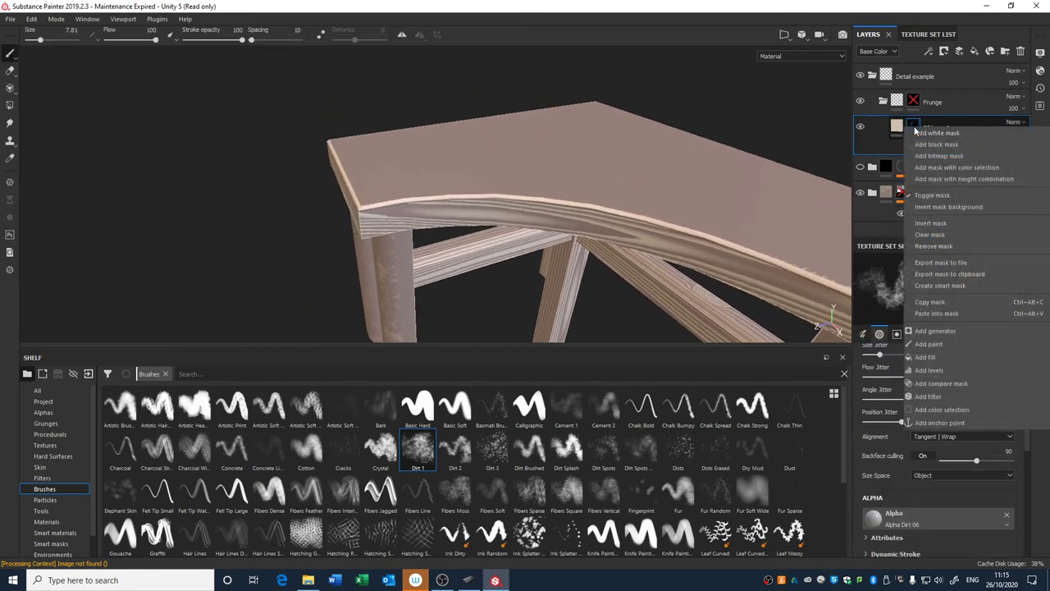
{"action": "left_click", "coordinate": [933, 341]}
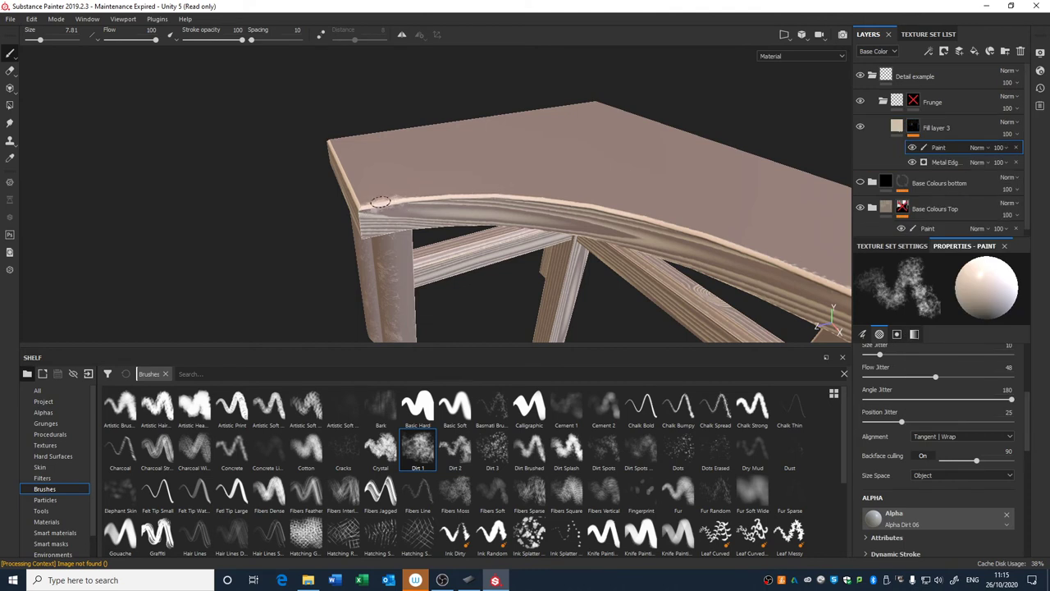
Undo a trial stroke on the tabletop and paint extra pale wear along both edges of its front corner.
{"action": "left_click_drag", "start_coordinate": [397, 180], "coordinate": [525, 180]}
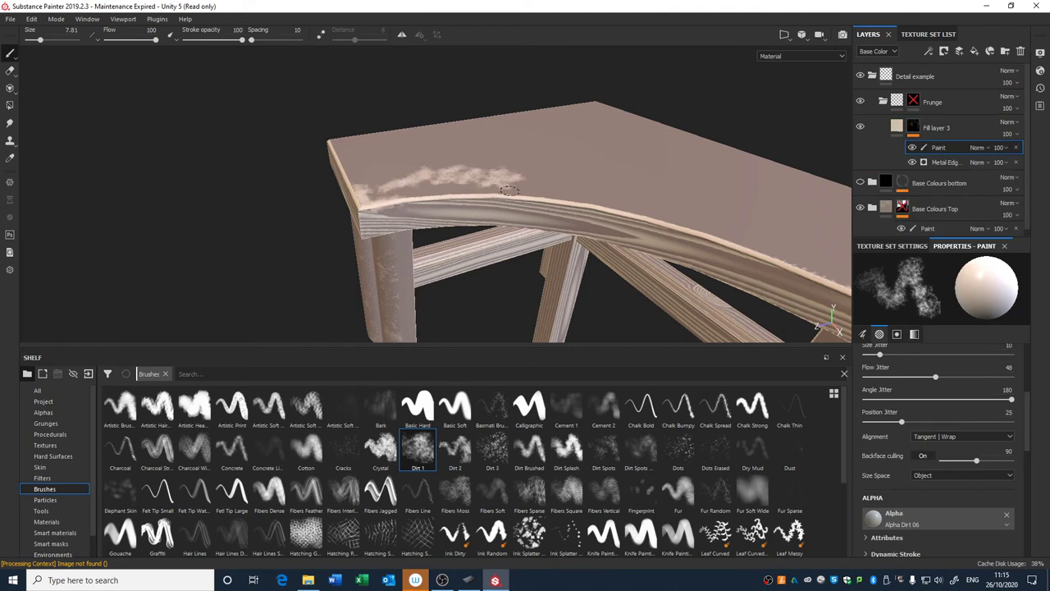
{"action": "key", "text": "ctrl+z"}
{"action": "mouse_move", "coordinate": [445, 211]}
{"action": "left_mouse_down", "text": "alt"}
{"action": "mouse_move", "coordinate": [470, 230]}
{"action": "mouse_move", "coordinate": [346, 198]}
{"action": "left_mouse_up", "text": "alt"}
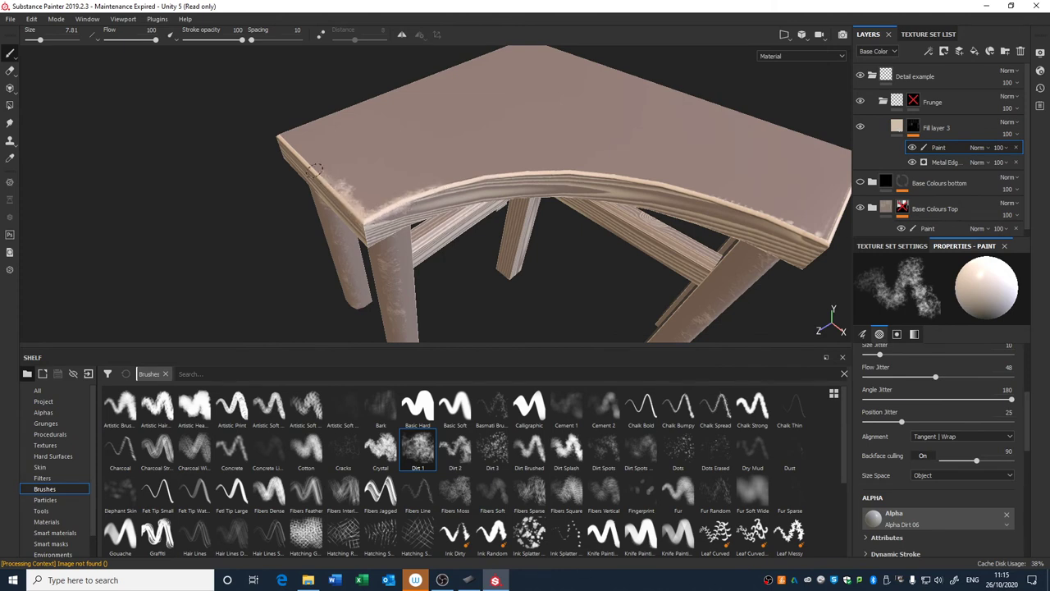
{"action": "left_click_drag", "start_coordinate": [341, 195], "coordinate": [467, 176], "text": "alt"}
{"action": "scroll", "coordinate": [493, 176], "scroll_direction": "up", "scroll_amount": 3}
{"action": "mouse_move", "coordinate": [493, 147]}
{"action": "middle_mouse_down", "text": "alt"}
{"action": "mouse_move", "coordinate": [599, 187]}
{"action": "mouse_move", "coordinate": [493, 192]}
{"action": "middle_mouse_up", "text": "alt"}
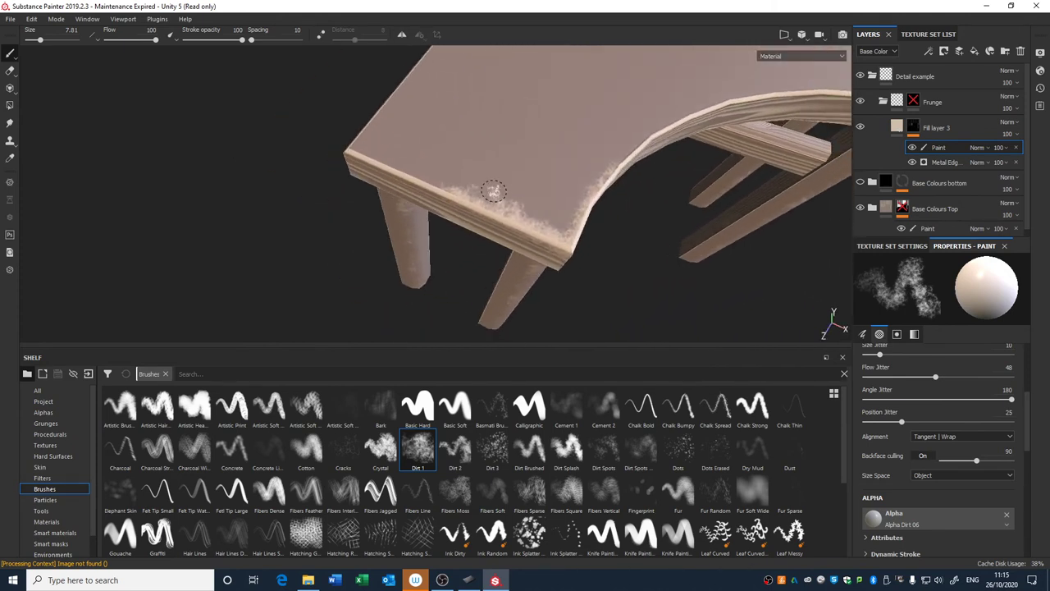
{"action": "scroll", "coordinate": [509, 205], "scroll_direction": "up", "scroll_amount": 3}
{"action": "mouse_move", "coordinate": [536, 226]}
{"action": "left_mouse_down"}
{"action": "mouse_move", "coordinate": [436, 205]}
{"action": "mouse_move", "coordinate": [577, 246]}
{"action": "mouse_move", "coordinate": [624, 197]}
{"action": "mouse_move", "coordinate": [541, 190]}
{"action": "left_mouse_up"}
Switch the brush to black and paint away some of the excess wear beside the tabletop's corner.
{"action": "key", "text": "x"}
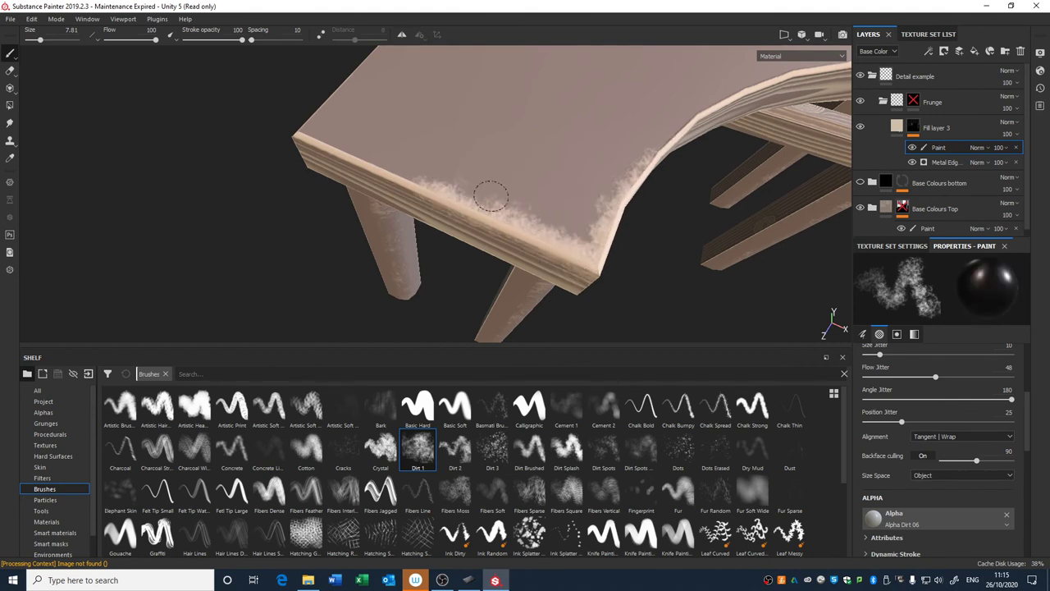
{"action": "mouse_move", "coordinate": [458, 184]}
{"action": "left_mouse_down"}
{"action": "mouse_move", "coordinate": [485, 181]}
{"action": "mouse_move", "coordinate": [589, 238]}
{"action": "left_mouse_up"}
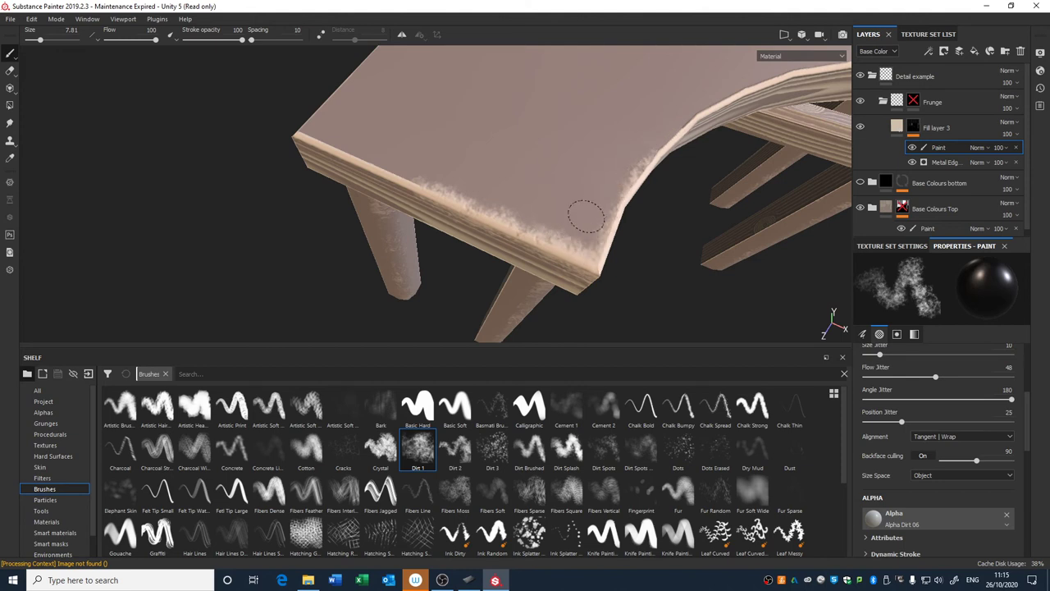
Examine the worn edges of the whole table from several angles.
{"action": "right_click_drag", "start_coordinate": [594, 244], "coordinate": [583, 123], "text": "alt"}
{"action": "left_click_drag", "start_coordinate": [584, 246], "coordinate": [609, 183], "text": "alt"}
{"action": "middle_click_drag", "start_coordinate": [646, 267], "coordinate": [498, 153], "text": "alt"}
{"action": "left_click_drag", "start_coordinate": [498, 152], "coordinate": [539, 206], "text": "alt"}
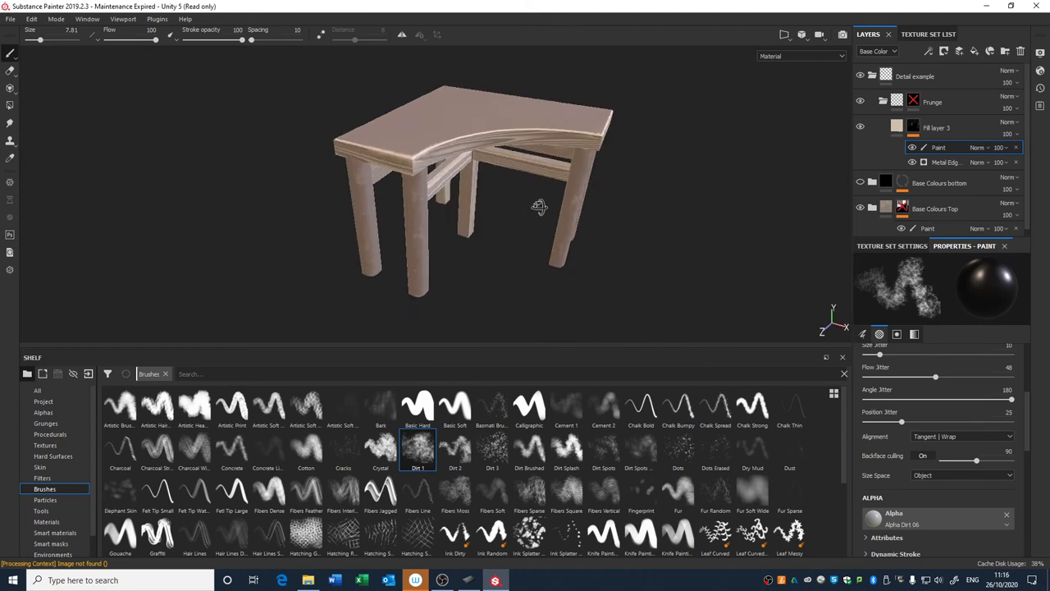
{"action": "middle_click_drag", "start_coordinate": [543, 136], "coordinate": [558, 161], "text": "alt"}
{"action": "right_click_drag", "start_coordinate": [558, 162], "coordinate": [534, 257], "text": "alt"}
{"action": "left_click_drag", "start_coordinate": [533, 258], "coordinate": [537, 195], "text": "alt"}
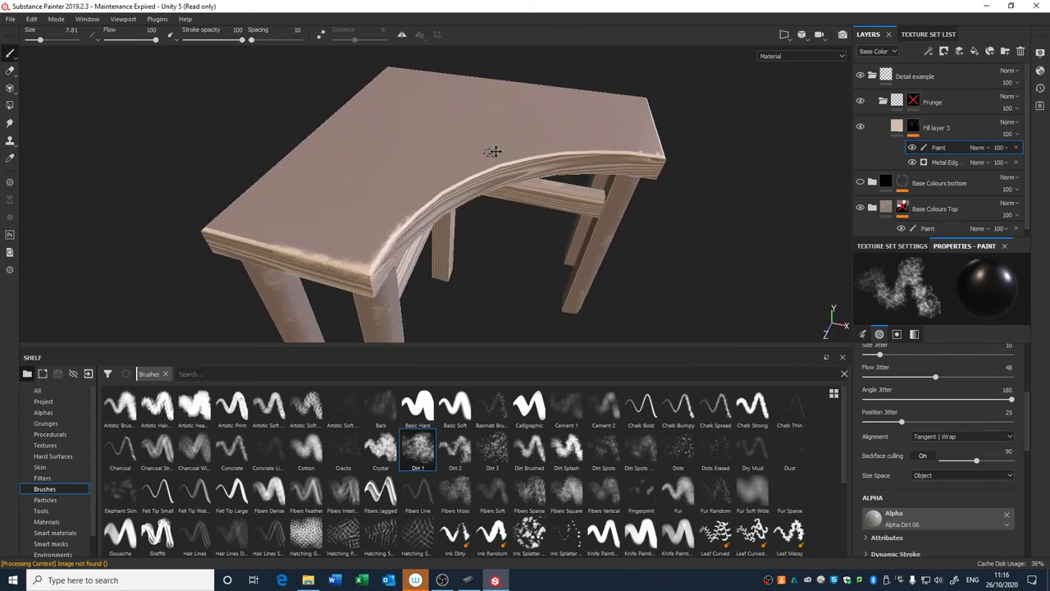
Choose the Chalk Bold brush for painting on Fill layer 3's mask.
{"action": "left_click_drag", "start_coordinate": [493, 150], "coordinate": [504, 183], "text": "alt"}
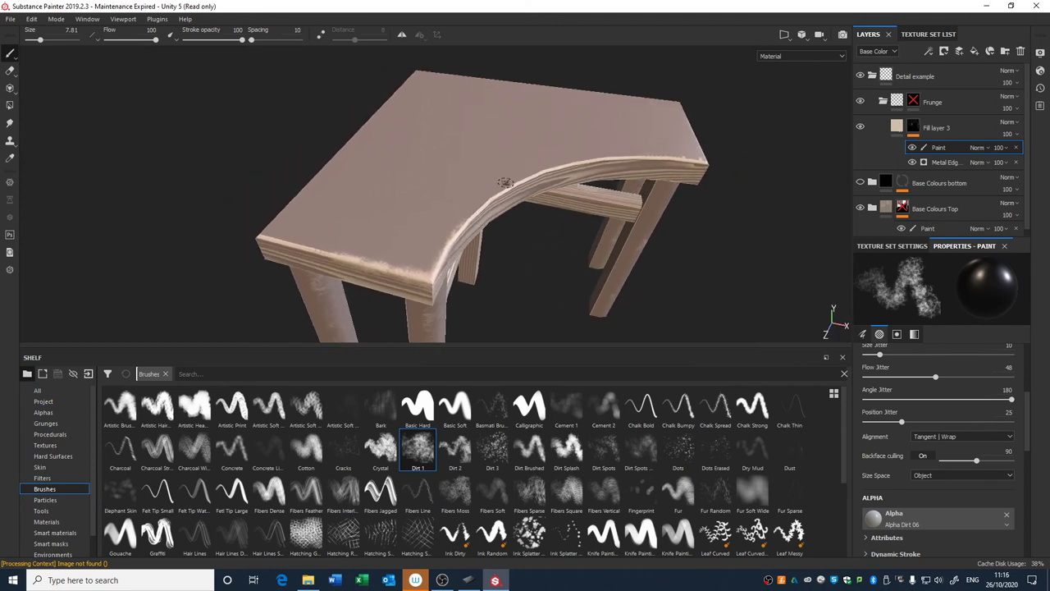
{"action": "left_click", "coordinate": [640, 406]}
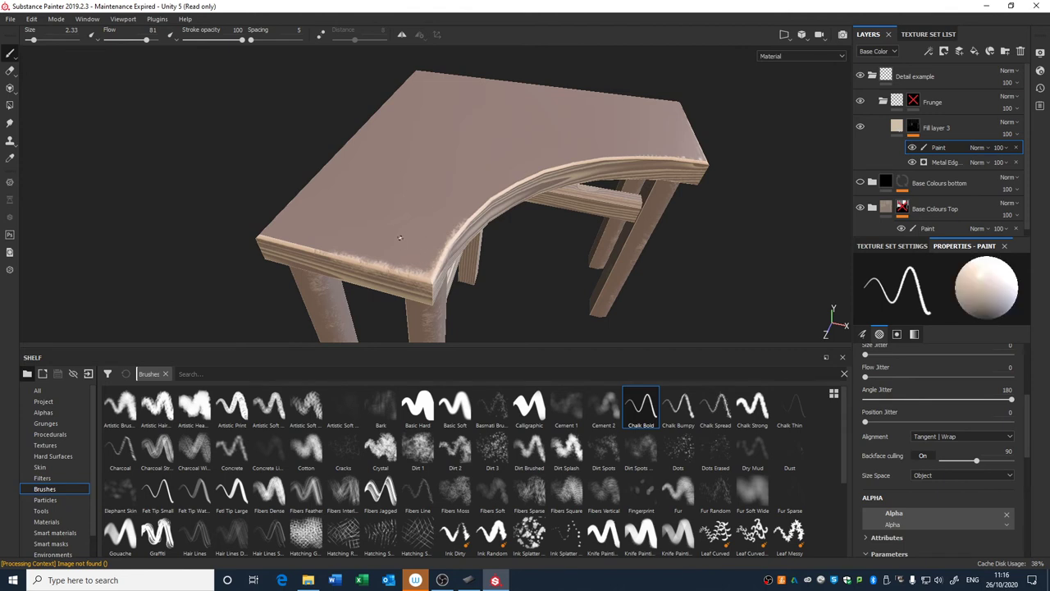
{"action": "left_click_drag", "start_coordinate": [490, 248], "coordinate": [523, 256], "text": "alt"}
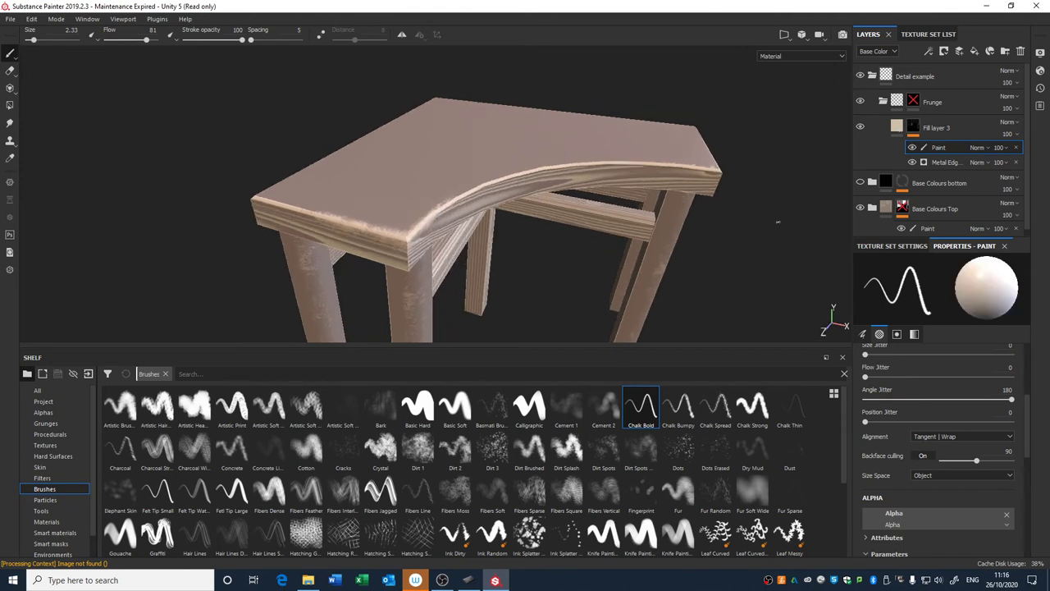
Set Fill layer 3's height to -0.0817 and check the worn edges up close and across the whole table.
{"action": "left_click", "coordinate": [896, 128]}
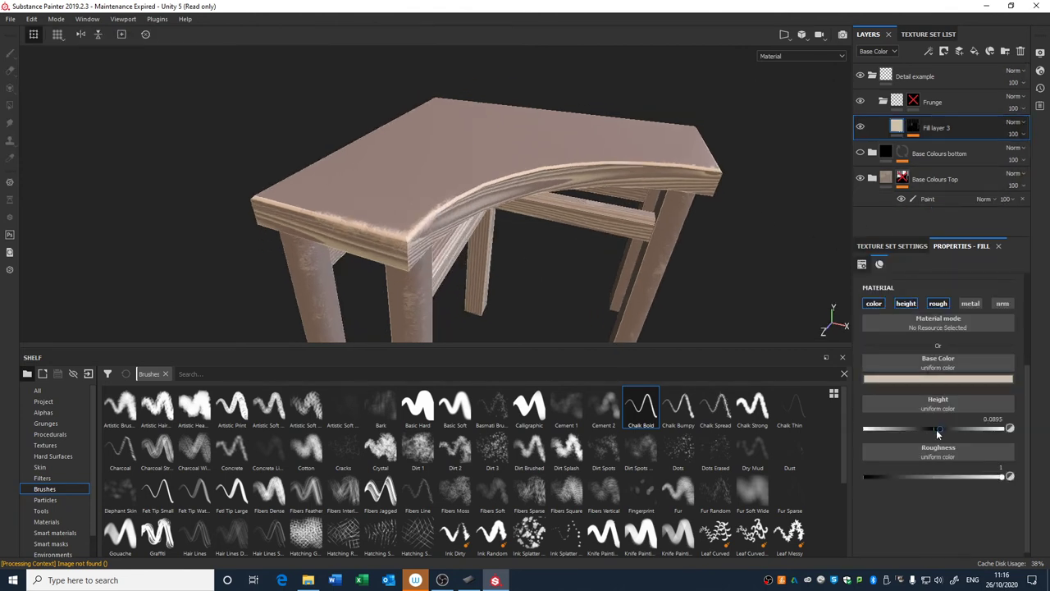
{"action": "left_click_drag", "start_coordinate": [939, 426], "coordinate": [925, 428]}
{"action": "right_click_drag", "start_coordinate": [494, 287], "coordinate": [499, 313], "text": "alt"}
{"action": "left_click_drag", "start_coordinate": [925, 428], "coordinate": [930, 428]}
{"action": "right_click_drag", "start_coordinate": [622, 245], "coordinate": [563, 256], "text": "alt"}
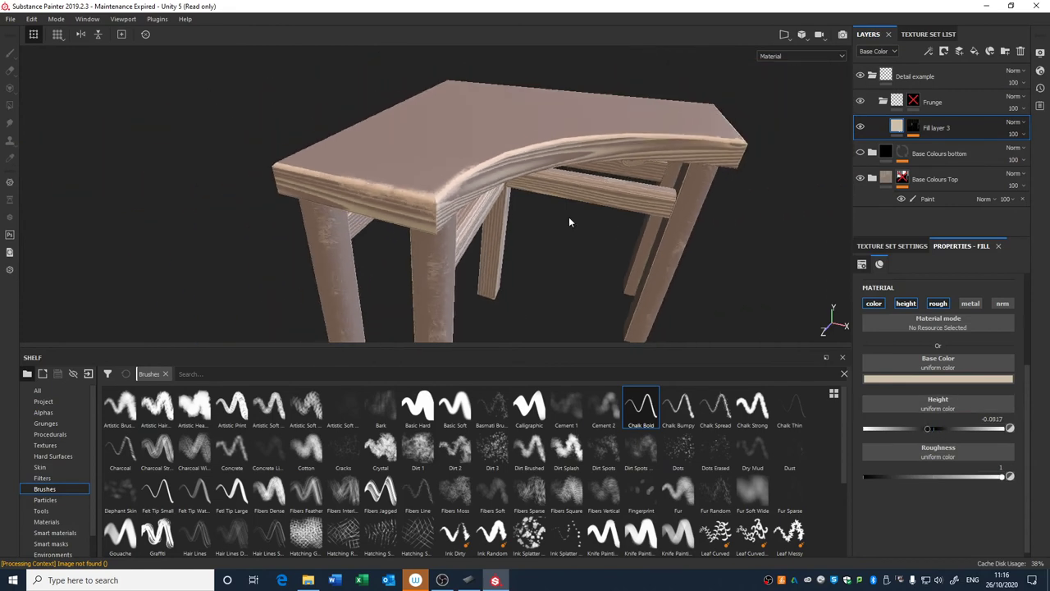
{"action": "middle_click_drag", "start_coordinate": [563, 256], "coordinate": [642, 194], "text": "alt"}
{"action": "right_click_drag", "start_coordinate": [642, 194], "coordinate": [608, 228], "text": "alt"}
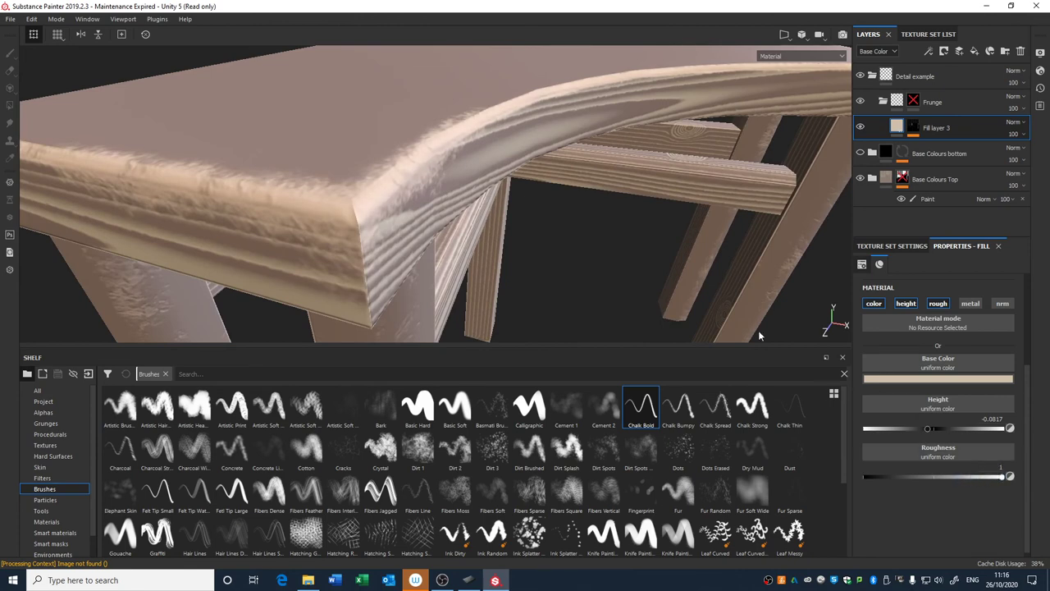
{"action": "right_click_drag", "start_coordinate": [759, 336], "coordinate": [587, 182], "text": "alt"}
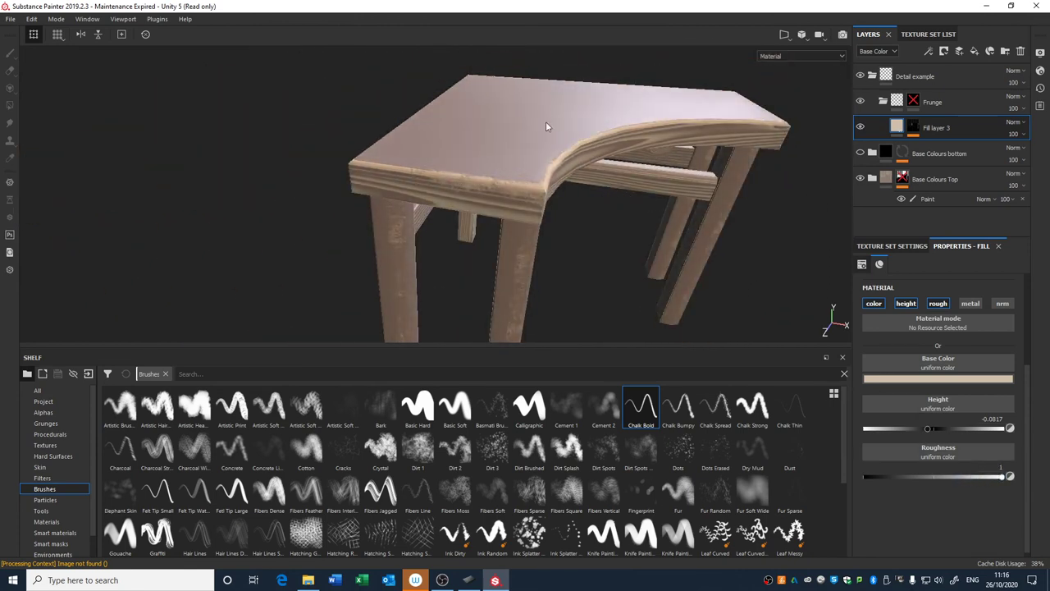
{"action": "left_click_drag", "start_coordinate": [546, 126], "coordinate": [640, 201], "text": "alt"}
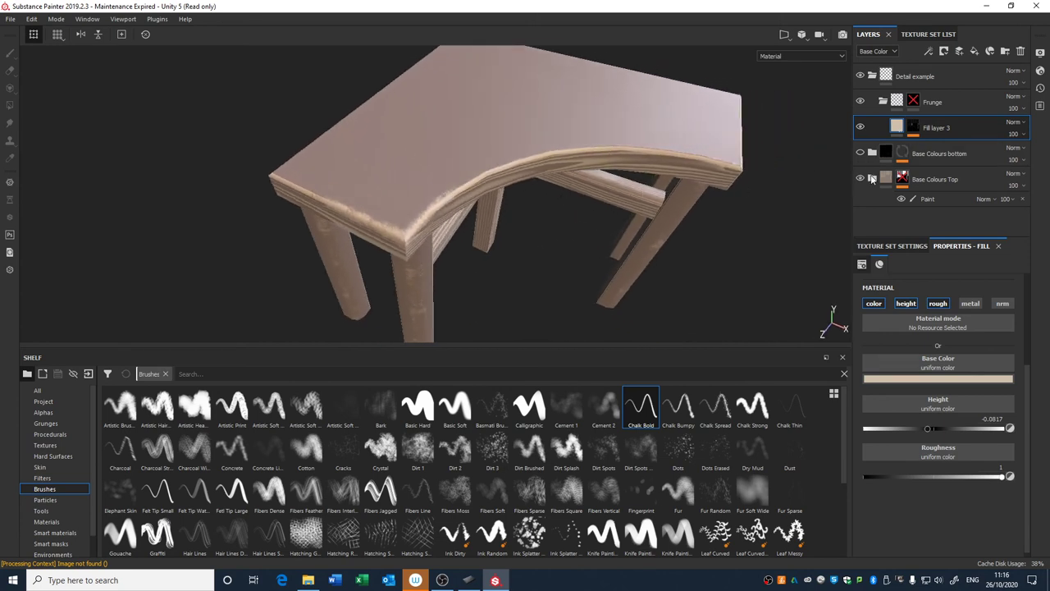
In the Base Colours Top folder, darken Fill layer 2's base color to a deep brown and set its roughness to 0.4708.
{"action": "left_click", "coordinate": [872, 179]}
{"action": "scroll", "coordinate": [899, 197], "scroll_direction": "down", "scroll_amount": 3}
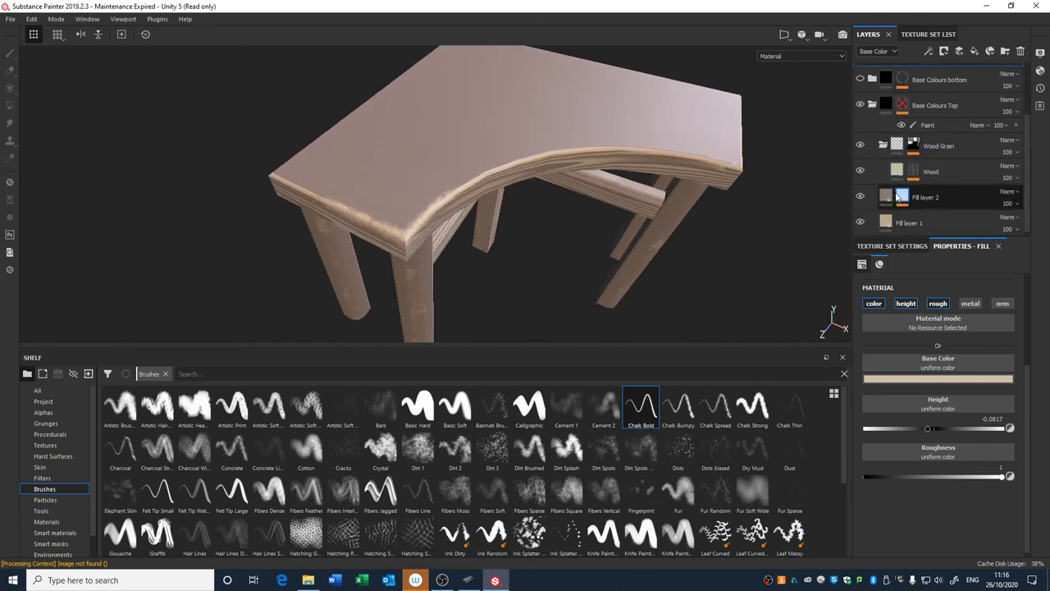
{"action": "left_click", "coordinate": [898, 197]}
{"action": "left_click", "coordinate": [929, 379]}
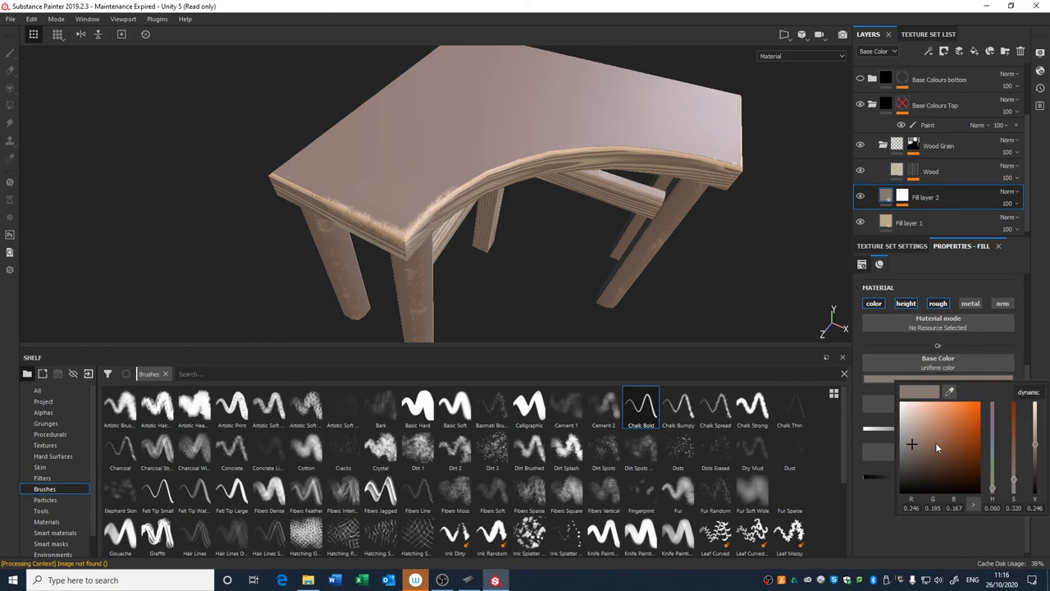
{"action": "left_click_drag", "start_coordinate": [924, 436], "coordinate": [915, 466]}
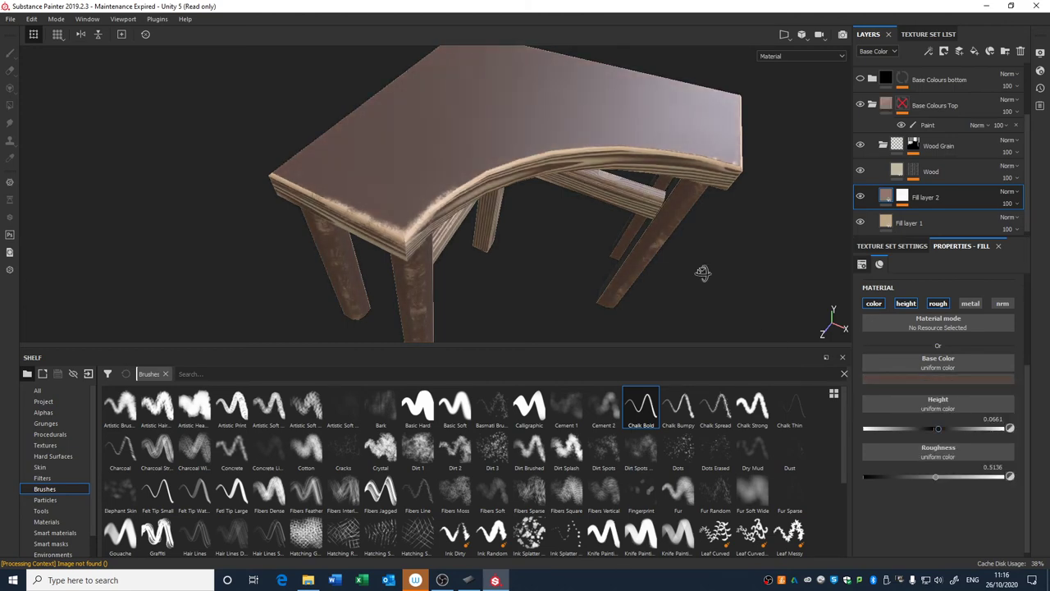
{"action": "left_click_drag", "start_coordinate": [698, 276], "coordinate": [489, 133], "text": "alt"}
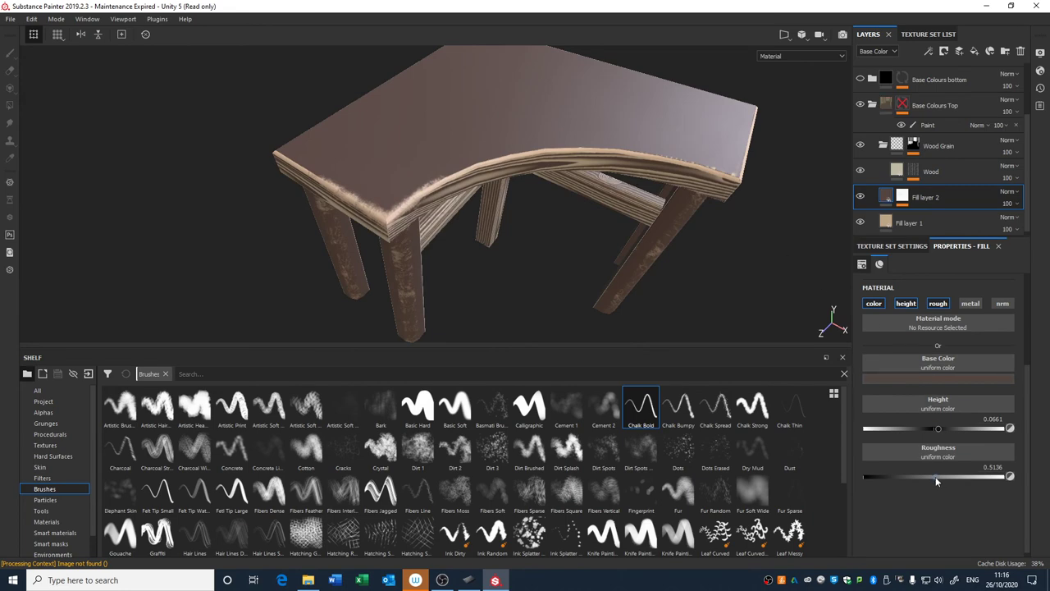
{"action": "left_click_drag", "start_coordinate": [935, 478], "coordinate": [928, 477]}
{"action": "left_click_drag", "start_coordinate": [722, 246], "coordinate": [700, 158], "text": "alt"}
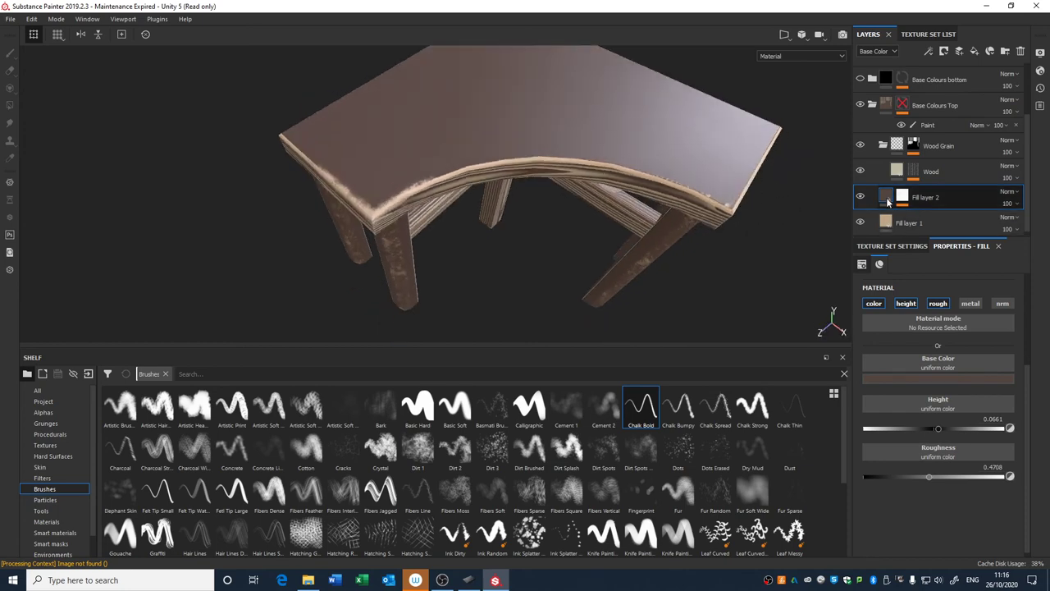
{"action": "left_click", "coordinate": [903, 197]}
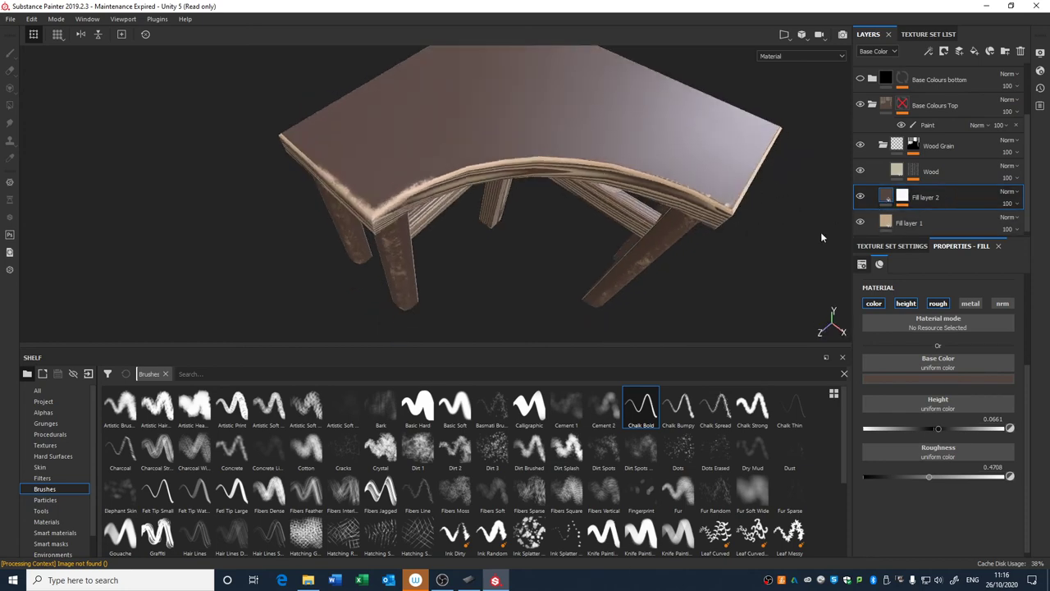
{"action": "right_click", "coordinate": [889, 201]}
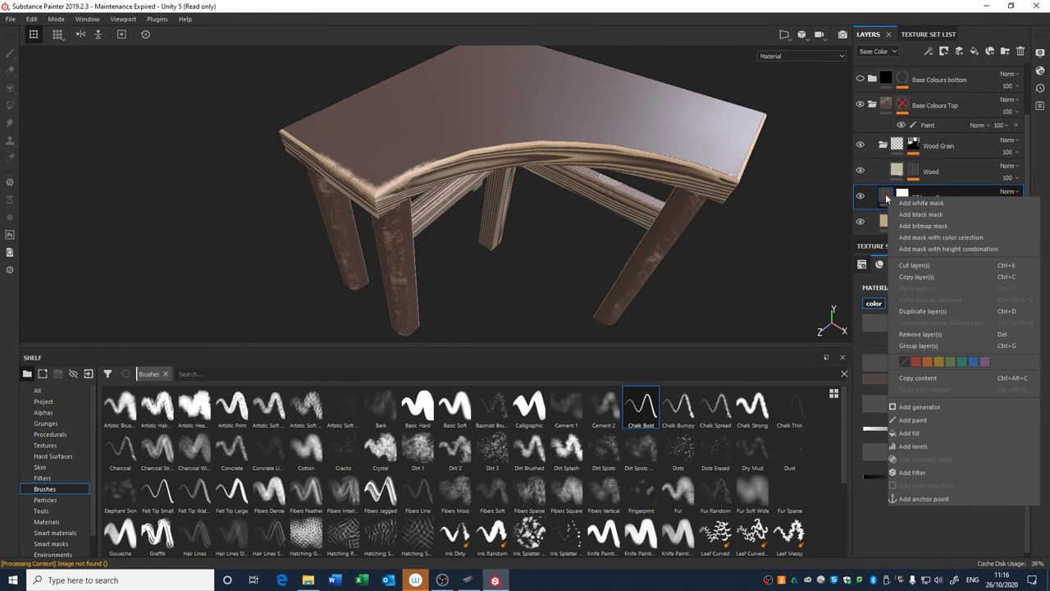
{"action": "left_click", "coordinate": [837, 237]}
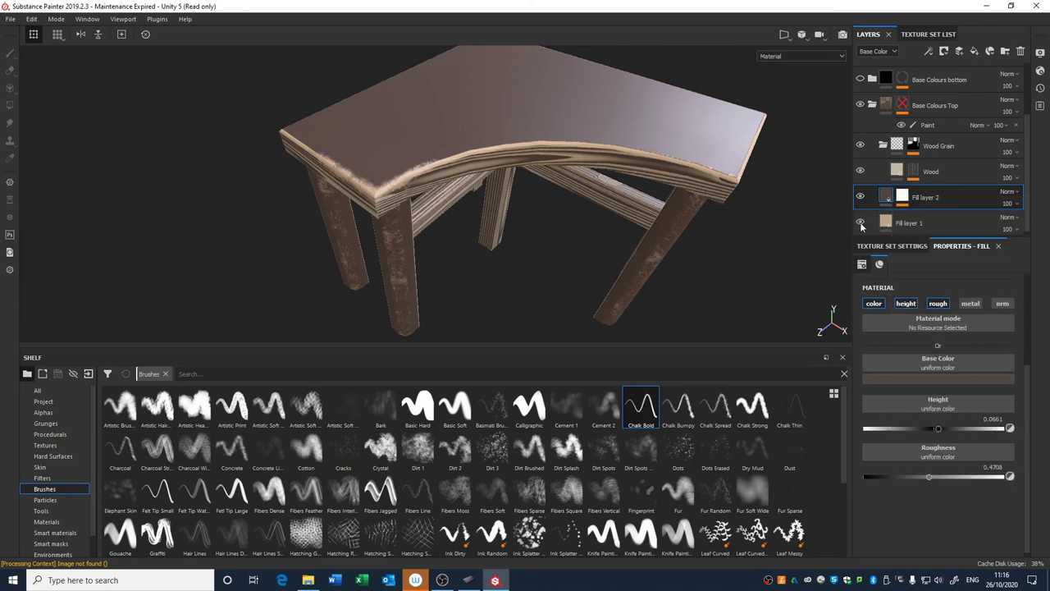
Add a new fill layer above Fill layer 2 and toggle its visibility to compare the table with and without it.
{"action": "left_click", "coordinate": [975, 52]}
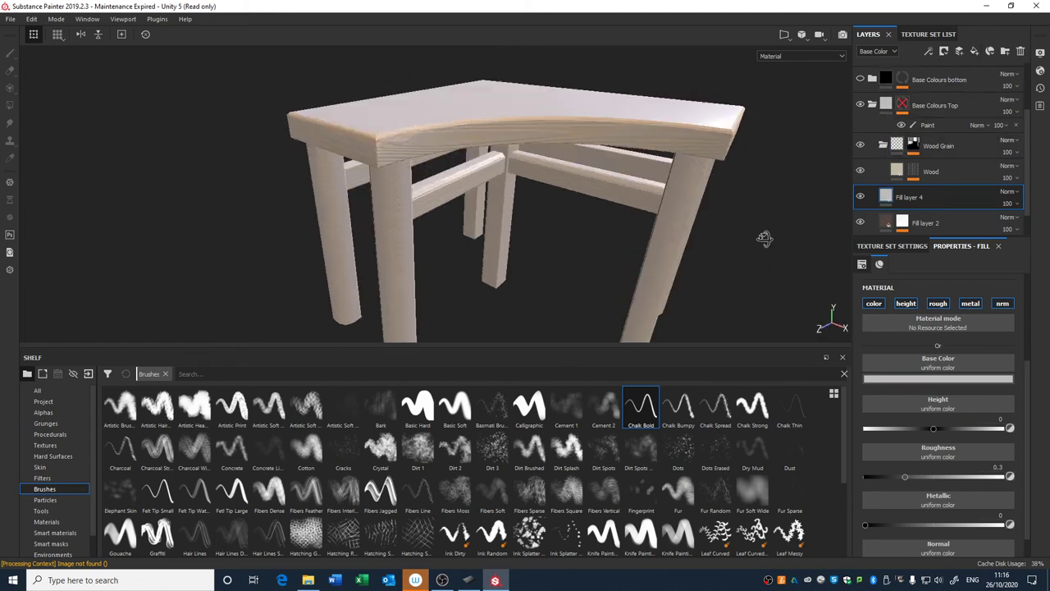
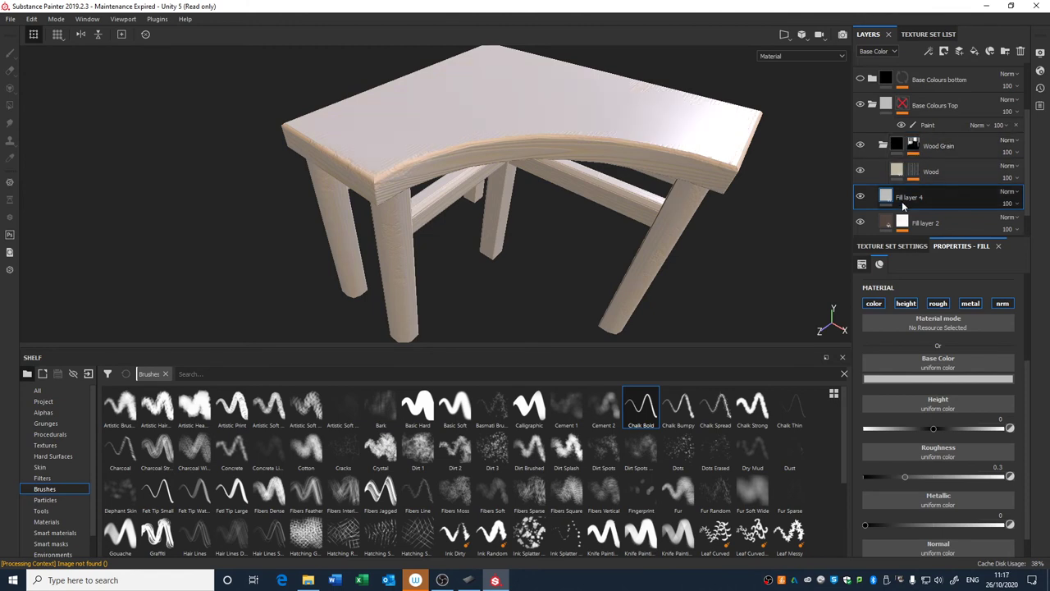
{"action": "left_click", "coordinate": [860, 198]}
{"action": "left_click", "coordinate": [860, 199]}
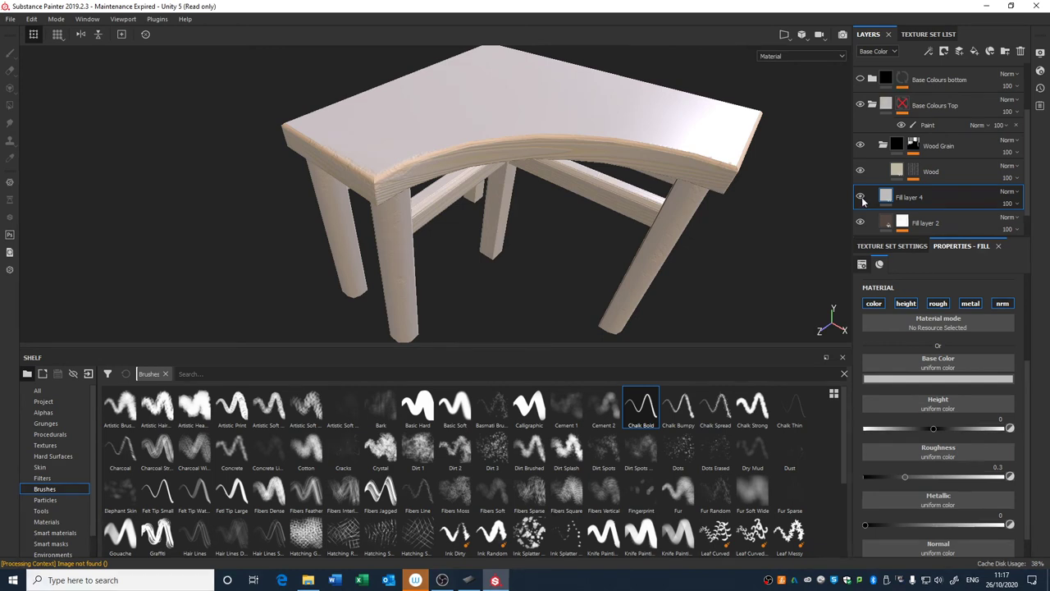
{"action": "mouse_move", "coordinate": [741, 224]}
{"action": "left_mouse_down", "text": "alt"}
{"action": "mouse_move", "coordinate": [748, 243]}
{"action": "mouse_move", "coordinate": [746, 226]}
{"action": "left_mouse_up", "text": "alt"}
{"action": "scroll", "coordinate": [745, 226], "scroll_direction": "down", "scroll_amount": 1}
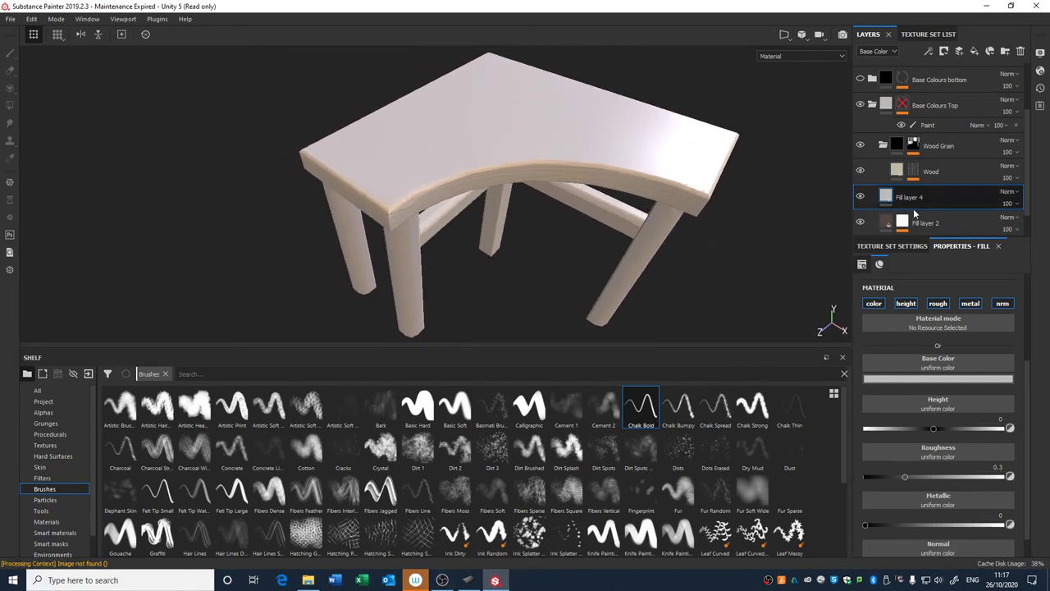
{"action": "left_click", "coordinate": [904, 379]}
{"action": "left_click", "coordinate": [860, 197]}
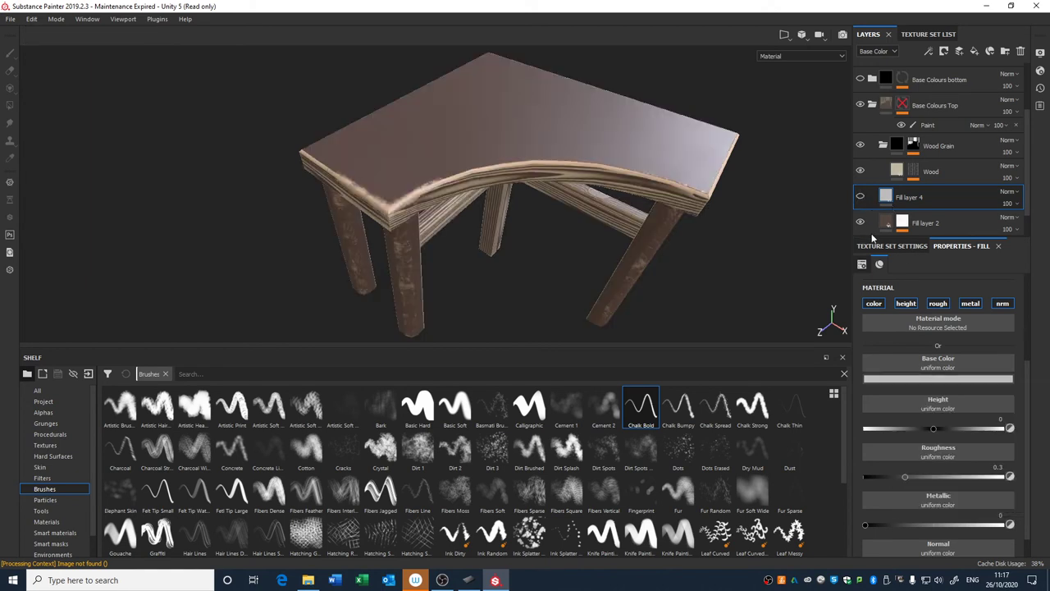
{"action": "left_click", "coordinate": [860, 196]}
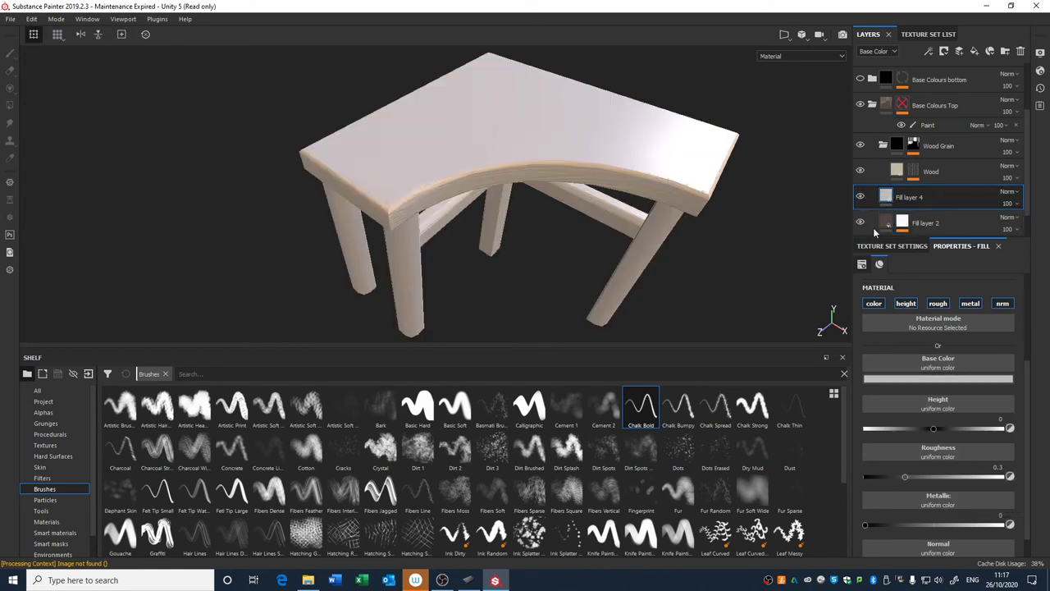
Sample Fill layer 2's brown as Fill layer 4's base color and darken it to R 0.042, G 0.032, B 0.028.
{"action": "left_click", "coordinate": [927, 379]}
{"action": "left_click_drag", "start_coordinate": [950, 392], "coordinate": [939, 394]}
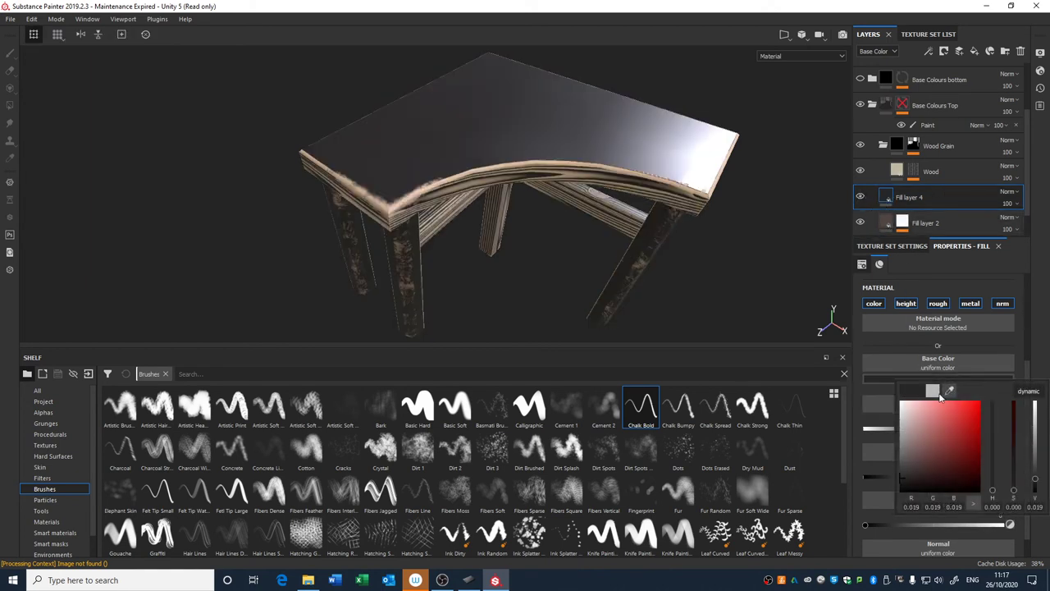
{"action": "left_click", "coordinate": [958, 387]}
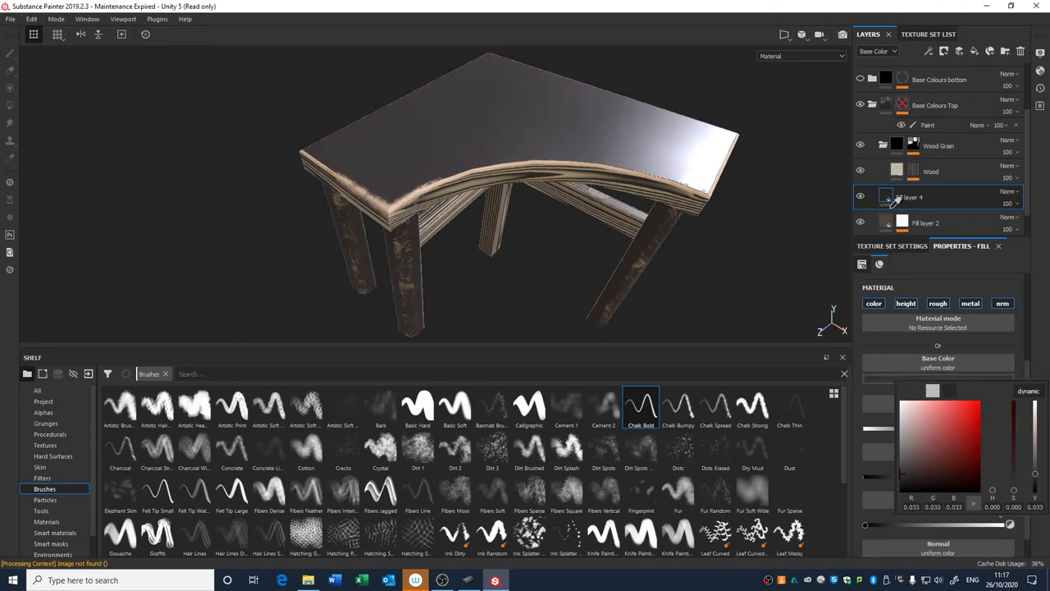
{"action": "left_click_drag", "start_coordinate": [892, 208], "coordinate": [886, 219]}
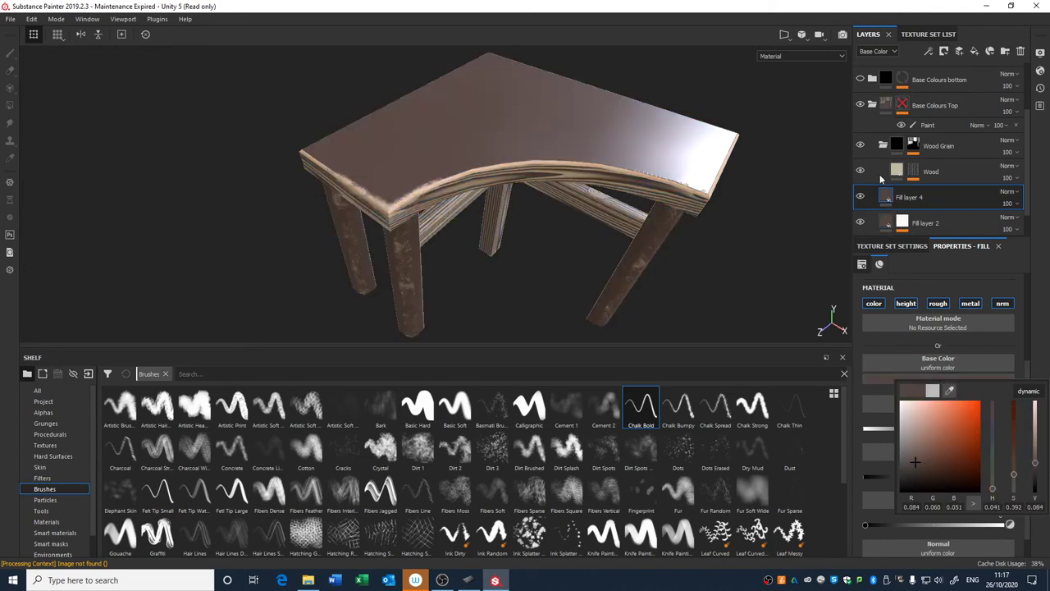
{"action": "left_click_drag", "start_coordinate": [915, 465], "coordinate": [915, 472]}
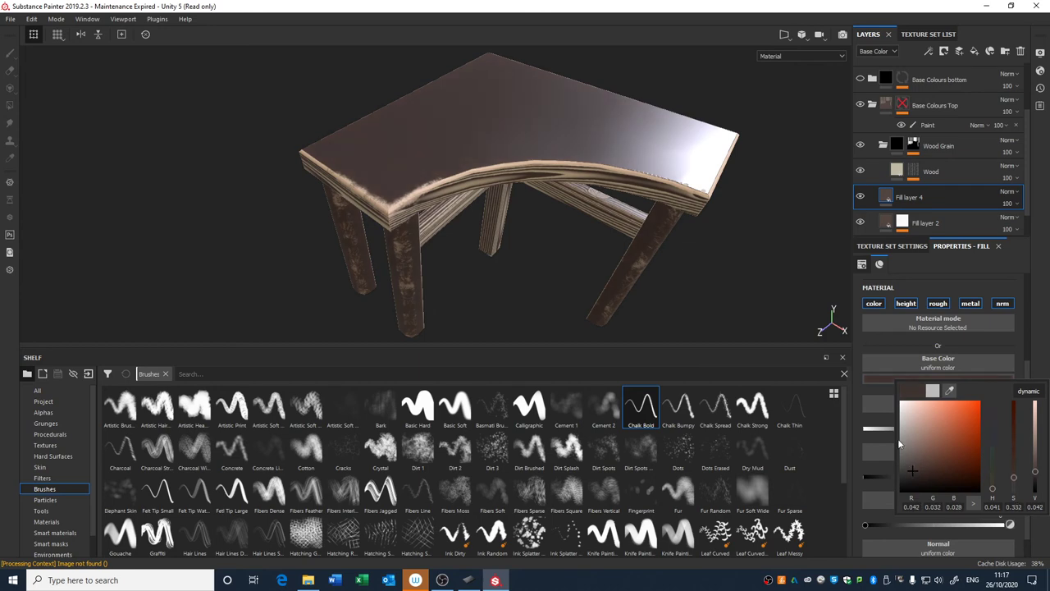
Add a black mask to Fill layer 4 and put a fill effect on that mask.
{"action": "right_click", "coordinate": [893, 195]}
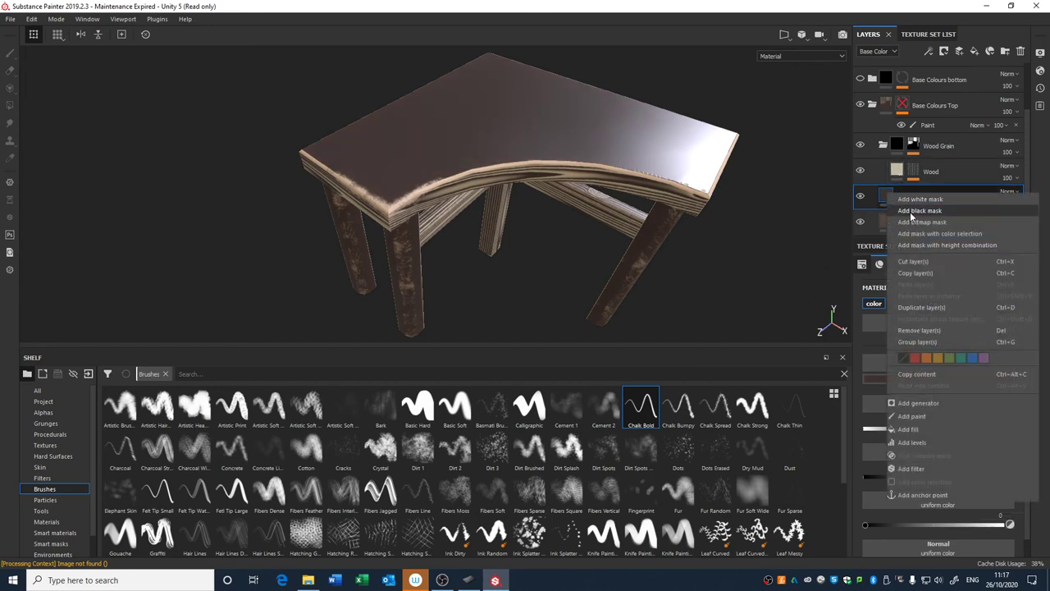
{"action": "left_click", "coordinate": [910, 211]}
{"action": "right_click", "coordinate": [902, 196]}
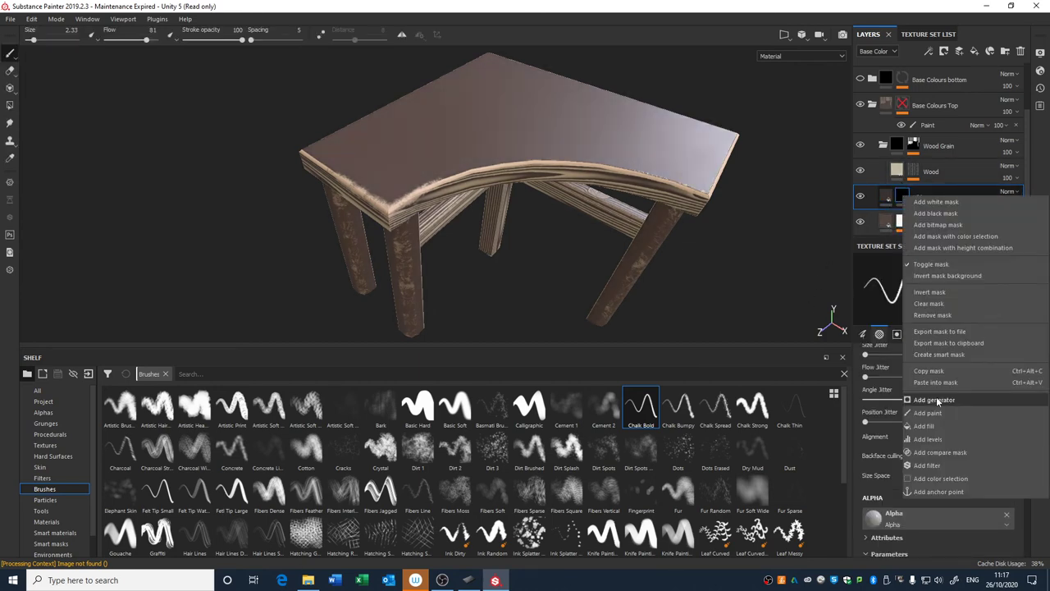
{"action": "left_click", "coordinate": [938, 426]}
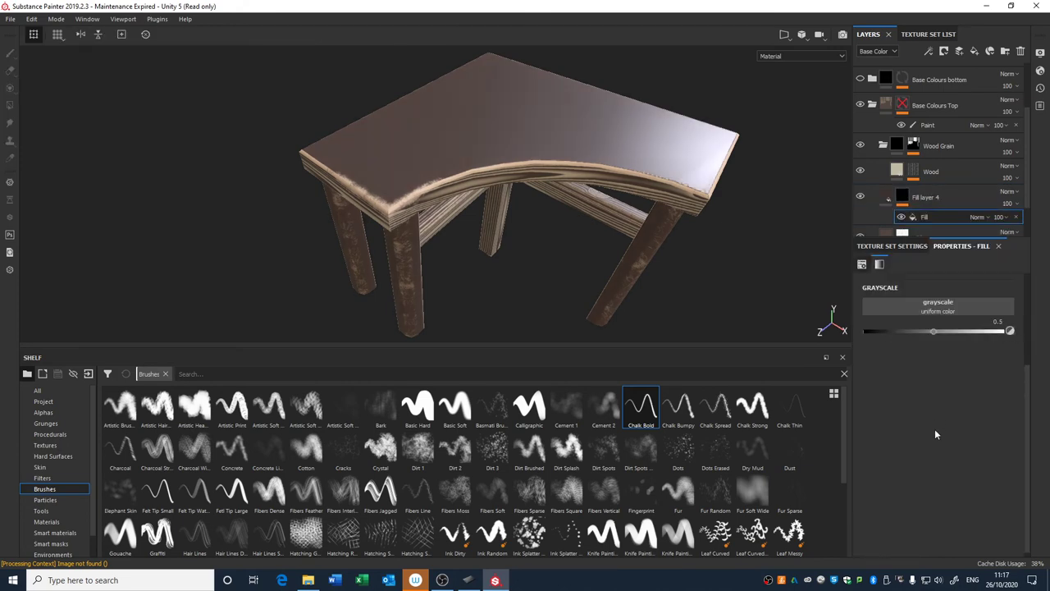
Search all shelf resources for "noise" to find a texture for the mask's fill.
{"action": "left_click", "coordinate": [71, 390]}
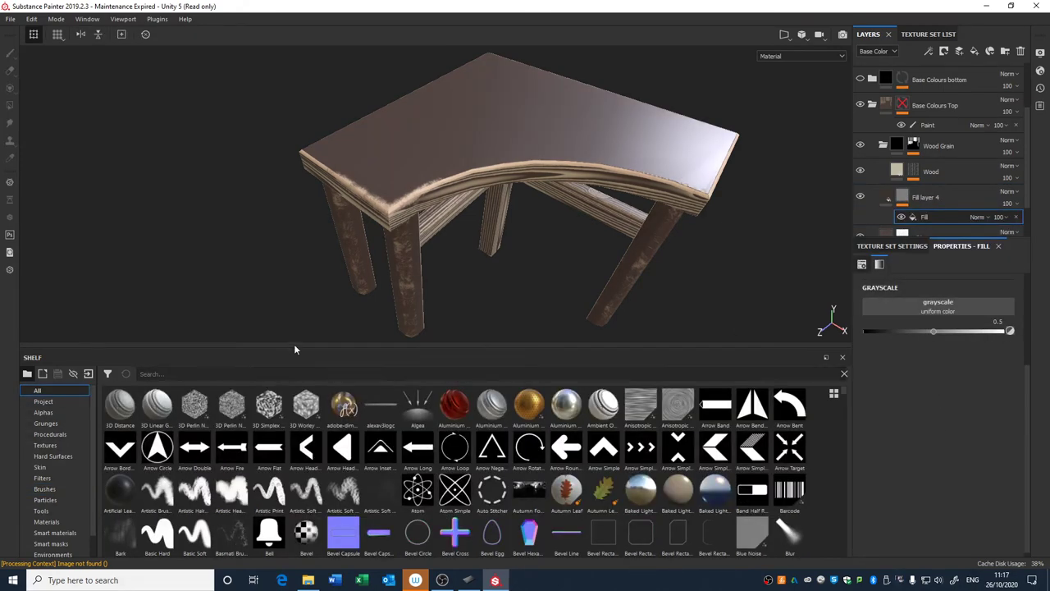
{"action": "left_click", "coordinate": [255, 374]}
{"action": "type", "text": "noise"}
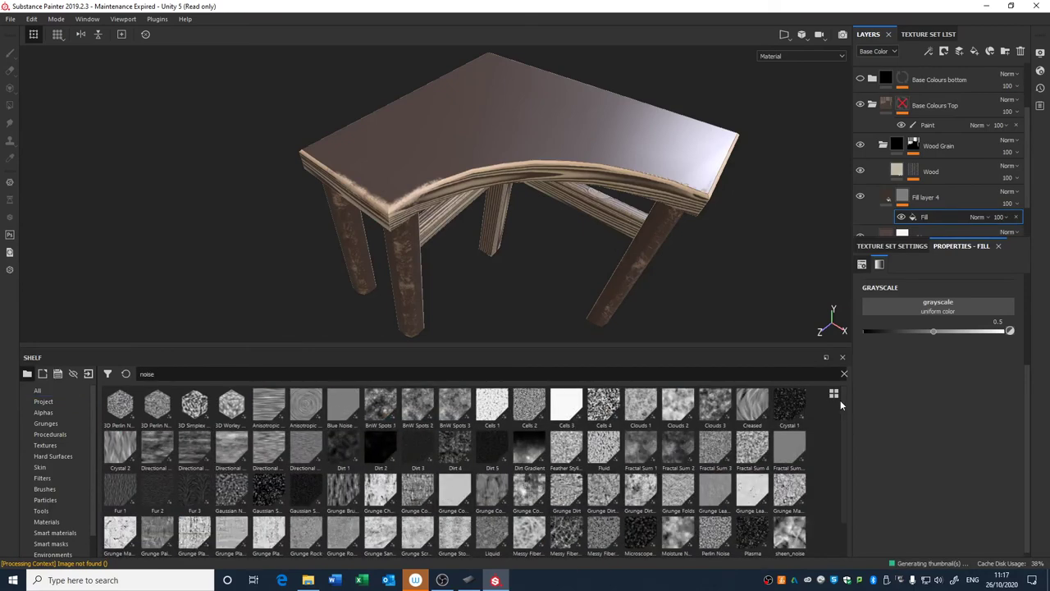
{"action": "mouse_move", "coordinate": [842, 400]}
{"action": "left_mouse_down"}
{"action": "mouse_move", "coordinate": [843, 437]}
{"action": "mouse_move", "coordinate": [837, 398]}
{"action": "left_mouse_up"}
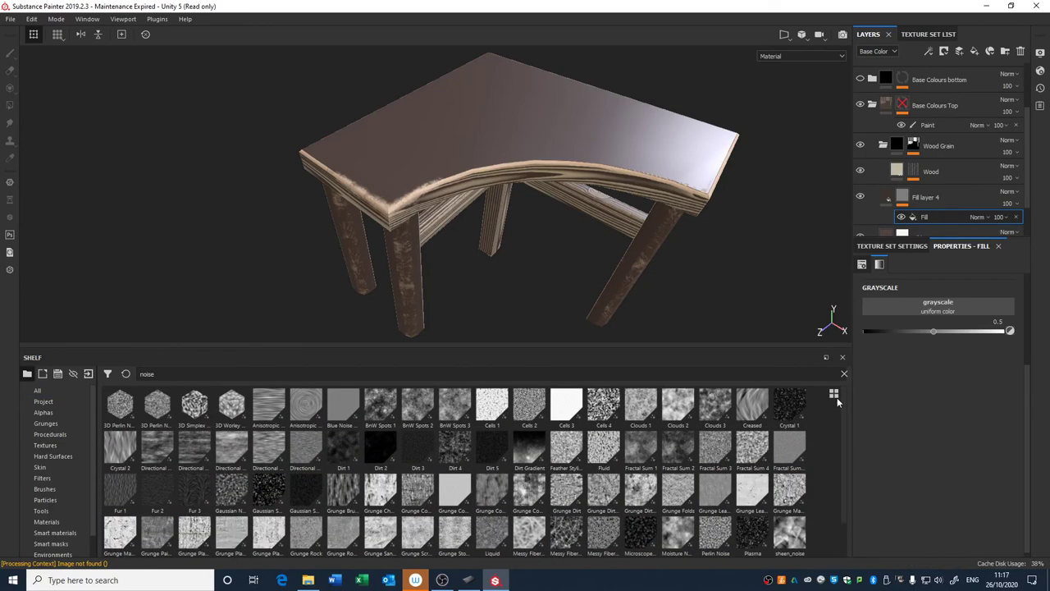
Search all shelf resources for "wood", "noise" and "grunge" to compare candidate textures for the mask's fill.
{"action": "left_click", "coordinate": [57, 392]}
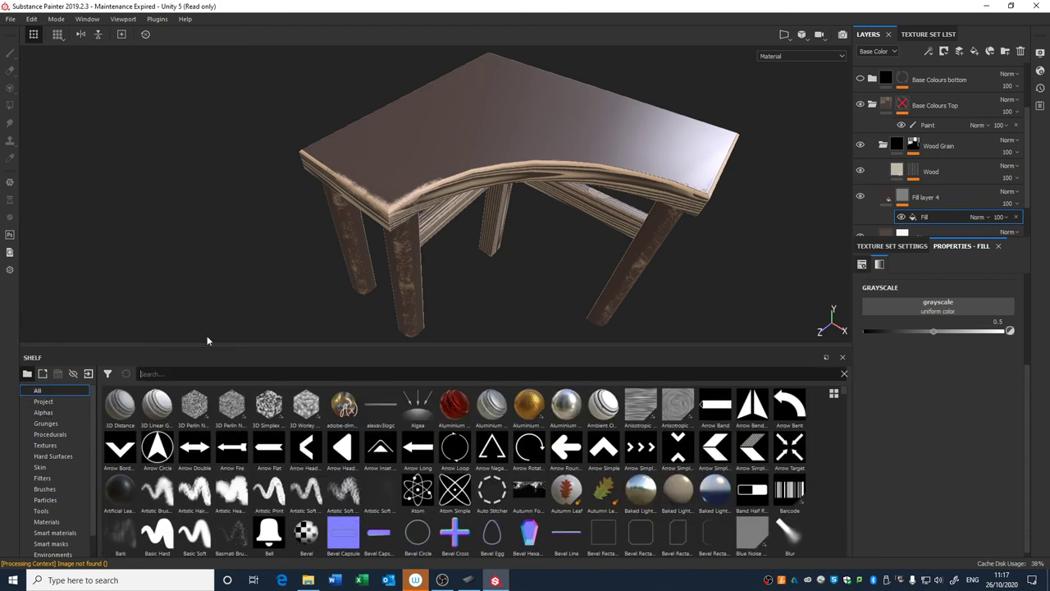
{"action": "type", "text": "wood"}
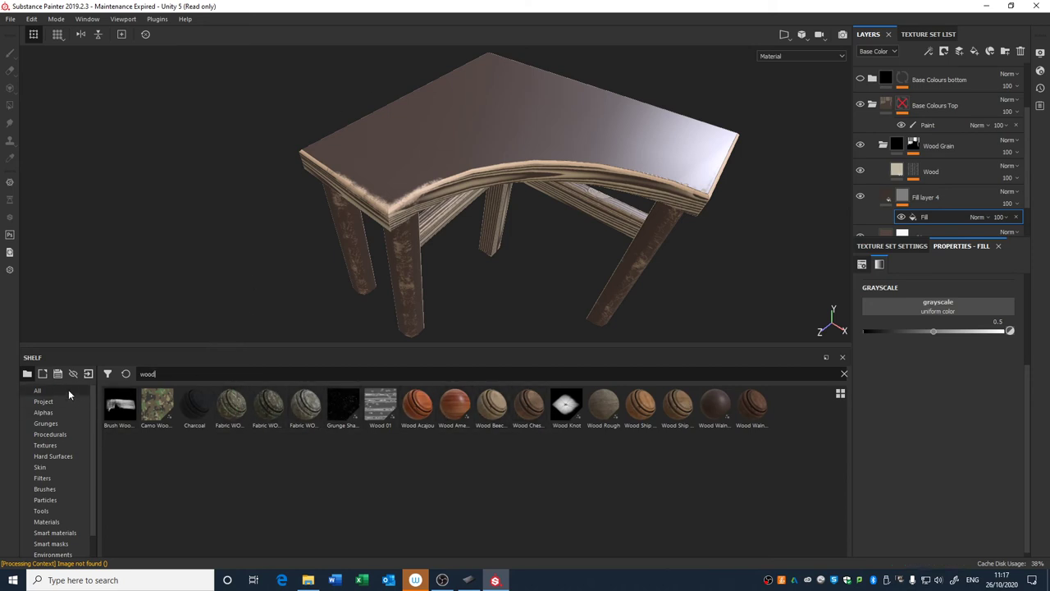
{"action": "key", "text": "BackSpace"}
{"action": "key", "text": "BackSpace"}
{"action": "key", "text": "BackSpace"}
{"action": "key", "text": "BackSpace"}
{"action": "type", "text": "nos"}
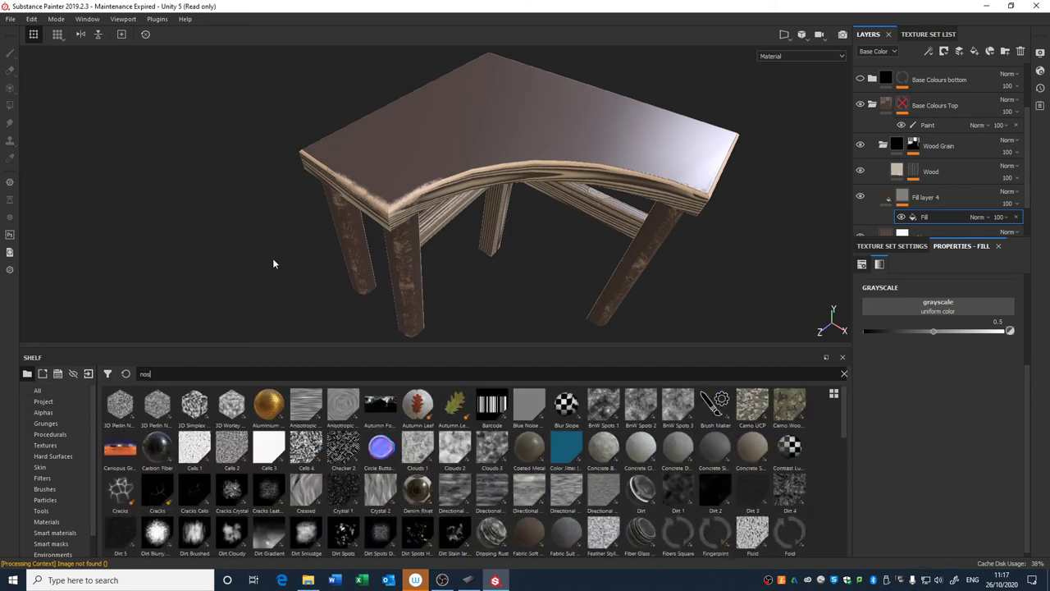
{"action": "key", "text": "BackSpace"}
{"action": "type", "text": "ise"}
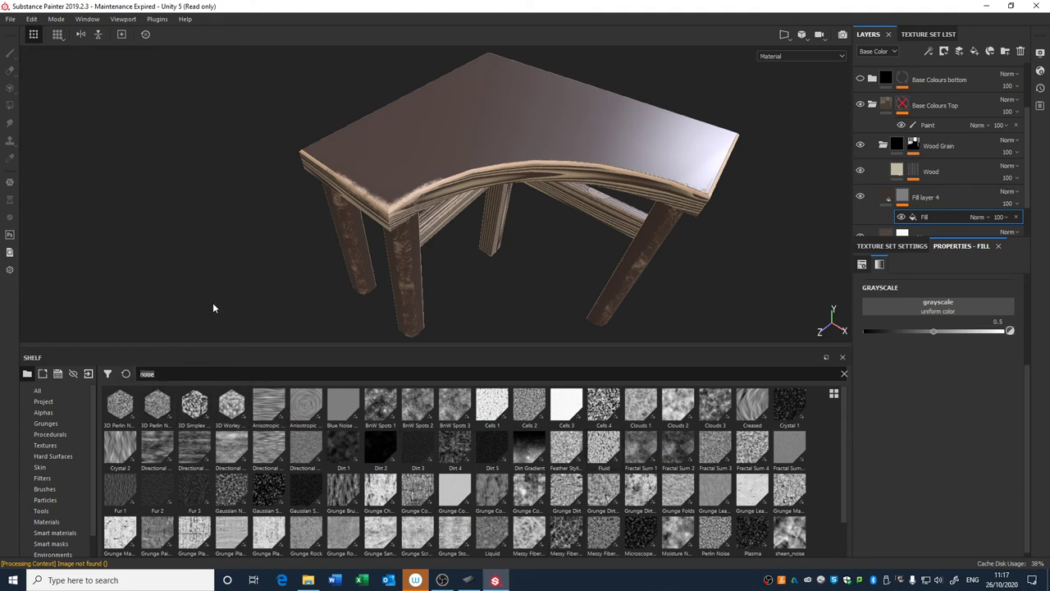
{"action": "key", "text": "BackSpace"}
{"action": "type", "text": "grunge"}
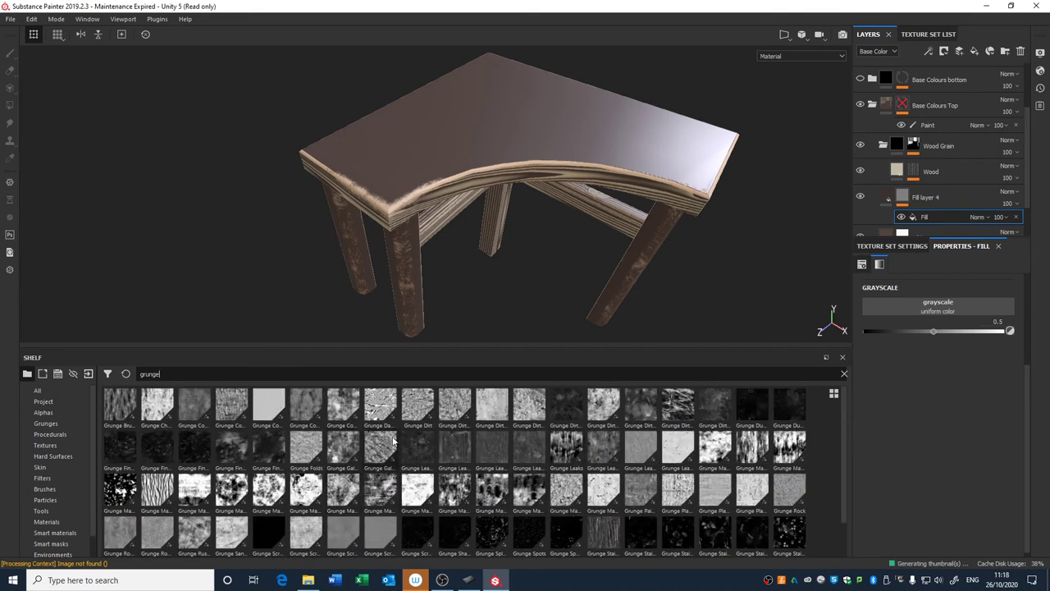
Search the shelf for "scratc" and assign Grunge Paint Scratched to the fill on Fill layer 4's mask.
{"action": "key", "text": "BackSpace"}
{"action": "key", "text": "BackSpace"}
{"action": "key", "text": "BackSpace"}
{"action": "key", "text": "BackSpace"}
{"action": "key", "text": "BackSpace"}
{"action": "key", "text": "BackSpace"}
{"action": "type", "text": "scratc"}
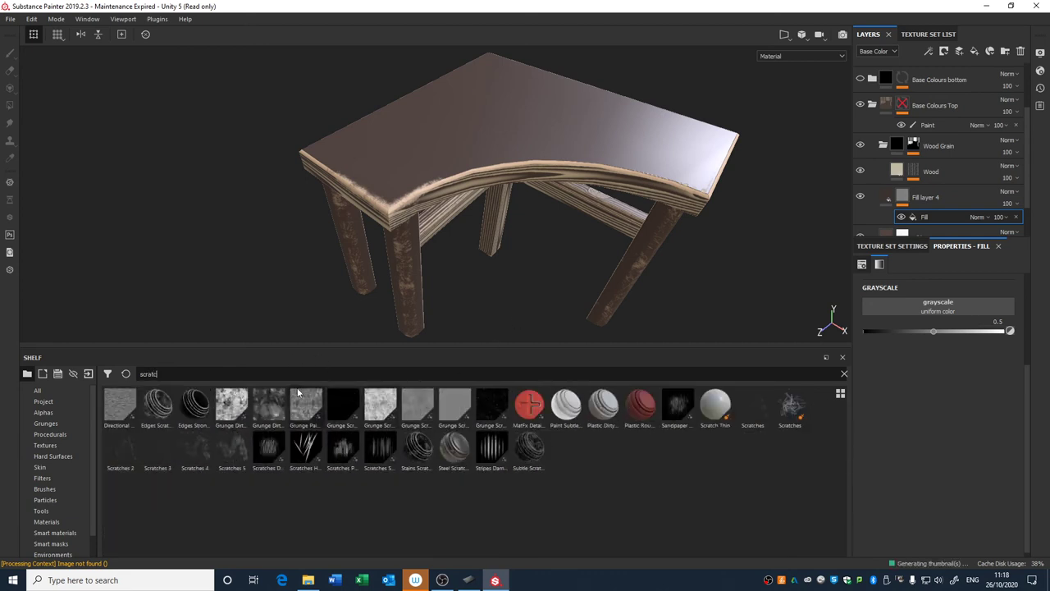
{"action": "mouse_move", "coordinate": [306, 408]}
{"action": "left_mouse_down"}
{"action": "mouse_move", "coordinate": [901, 305]}
{"action": "mouse_move", "coordinate": [902, 315]}
{"action": "left_mouse_up"}
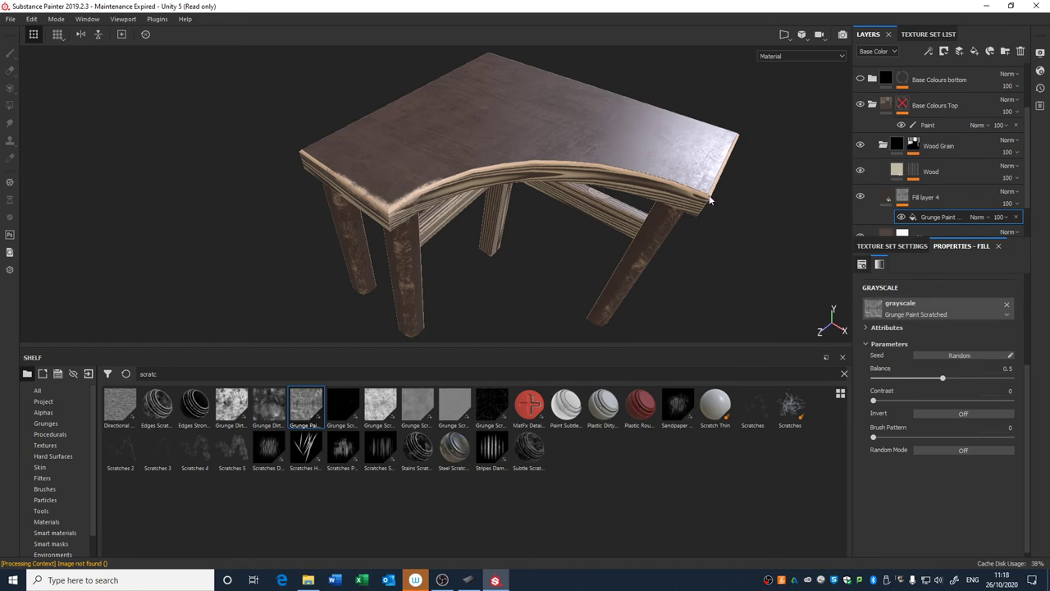
Darken Fill layer 4's base color to R 0.031, G 0.028, B 0.027.
{"action": "left_click_drag", "start_coordinate": [712, 200], "coordinate": [743, 216], "text": "alt"}
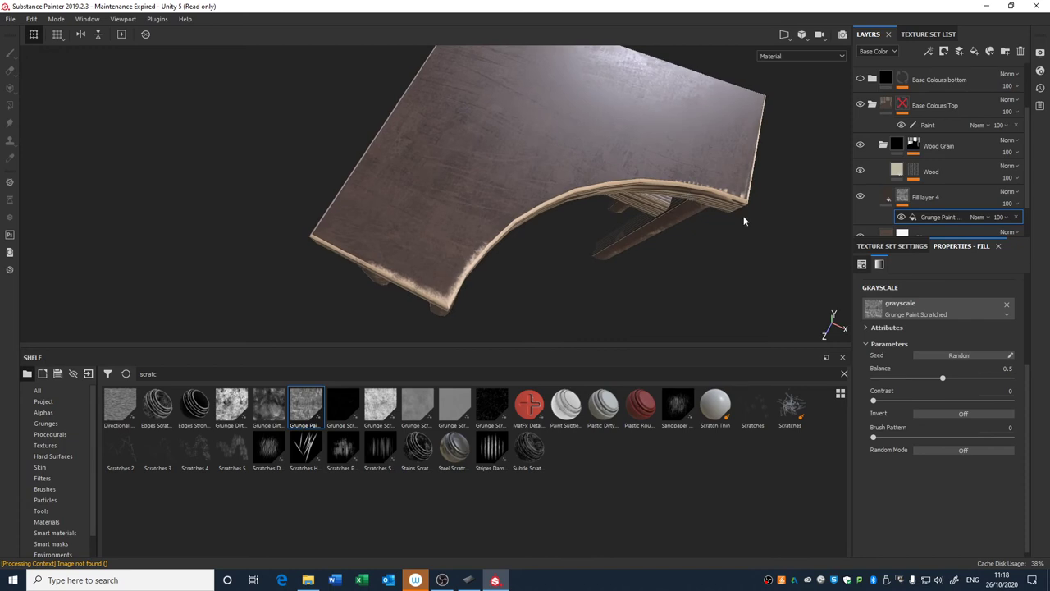
{"action": "left_click", "coordinate": [910, 198]}
{"action": "left_click", "coordinate": [911, 377]}
{"action": "mouse_move", "coordinate": [918, 429]}
{"action": "left_mouse_down"}
{"action": "mouse_move", "coordinate": [929, 459]}
{"action": "mouse_move", "coordinate": [938, 437]}
{"action": "mouse_move", "coordinate": [914, 427]}
{"action": "mouse_move", "coordinate": [906, 473]}
{"action": "left_mouse_up"}
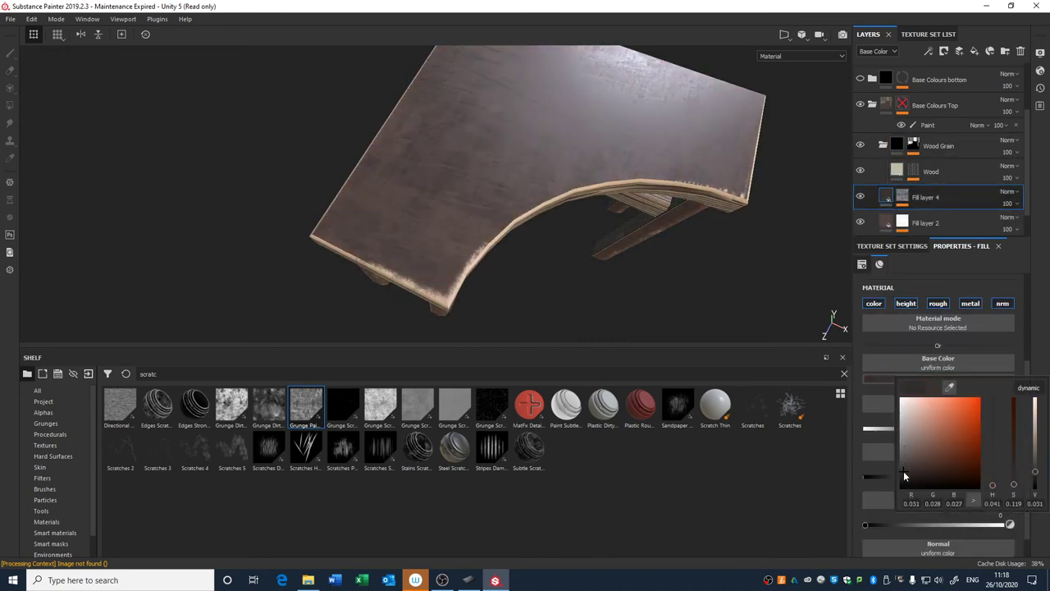
Examine the scratched color variation on the tabletop from several angles, distances and lighting directions.
{"action": "left_click_drag", "start_coordinate": [721, 300], "coordinate": [712, 219], "text": "alt"}
{"action": "right_click_drag", "start_coordinate": [711, 218], "coordinate": [695, 229], "text": "shift"}
{"action": "left_click_drag", "start_coordinate": [695, 229], "coordinate": [527, 202], "text": "alt"}
{"action": "right_click_drag", "start_coordinate": [528, 202], "coordinate": [530, 122], "text": "shift"}
{"action": "middle_click_drag", "start_coordinate": [534, 143], "coordinate": [494, 160], "text": "alt"}
{"action": "right_click_drag", "start_coordinate": [494, 160], "coordinate": [500, 98], "text": "alt"}
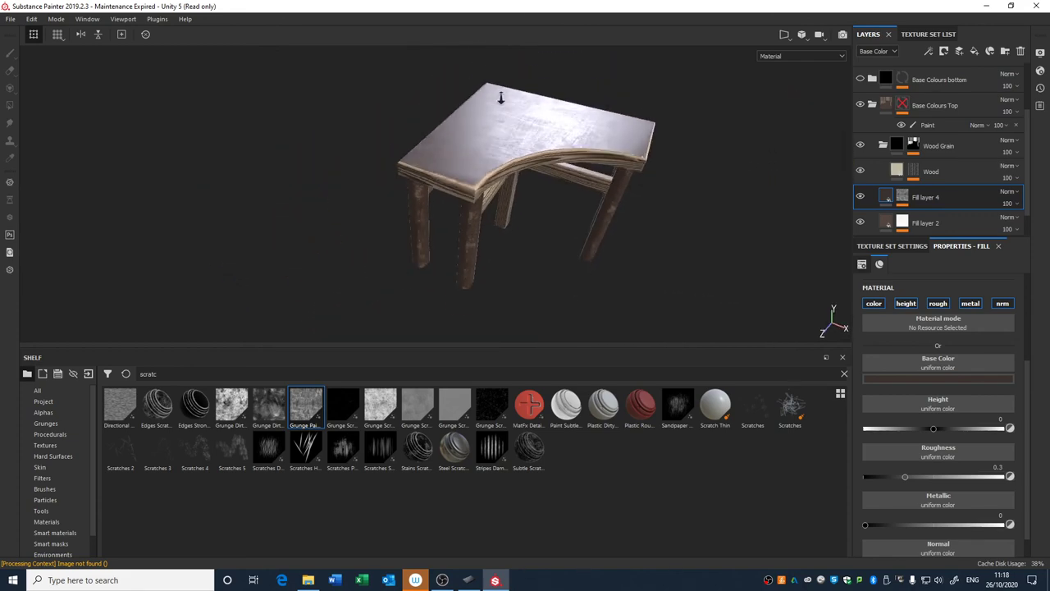
{"action": "left_click_drag", "start_coordinate": [527, 196], "coordinate": [573, 205], "text": "alt"}
{"action": "middle_click_drag", "start_coordinate": [574, 205], "coordinate": [464, 194], "text": "alt"}
{"action": "right_click_drag", "start_coordinate": [465, 194], "coordinate": [478, 245], "text": "alt"}
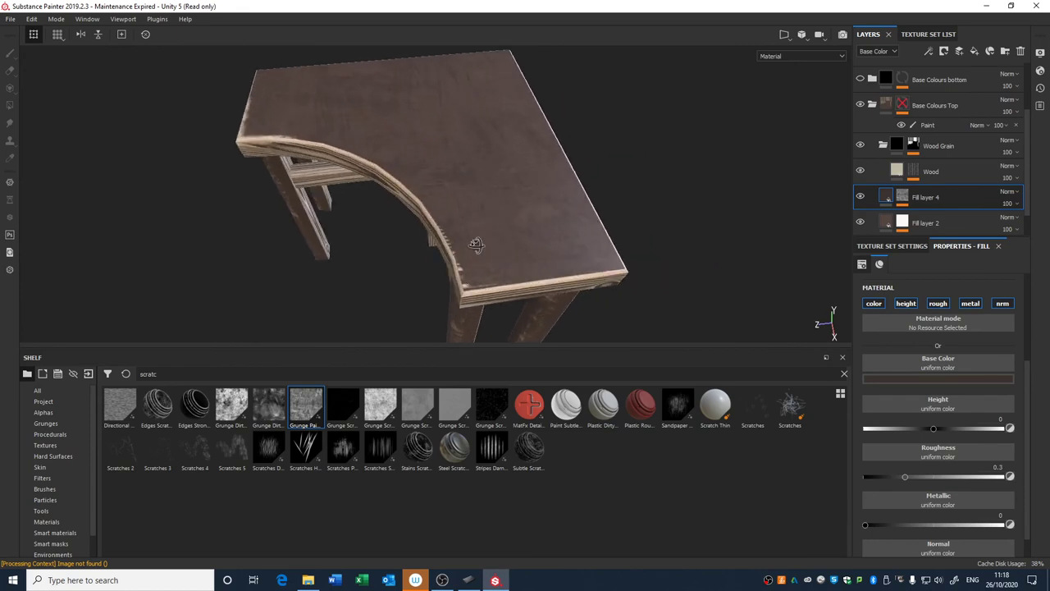
{"action": "left_click_drag", "start_coordinate": [477, 246], "coordinate": [487, 224], "text": "alt"}
{"action": "right_click_drag", "start_coordinate": [486, 223], "coordinate": [429, 218], "text": "shift"}
{"action": "left_click_drag", "start_coordinate": [429, 218], "coordinate": [465, 221], "text": "alt"}
{"action": "mouse_move", "coordinate": [464, 220]}
{"action": "right_mouse_down", "text": "alt"}
{"action": "mouse_move", "coordinate": [449, 325]}
{"action": "mouse_move", "coordinate": [462, 211]}
{"action": "right_mouse_up", "text": "alt"}
{"action": "left_click_drag", "start_coordinate": [463, 211], "coordinate": [443, 206], "text": "alt"}
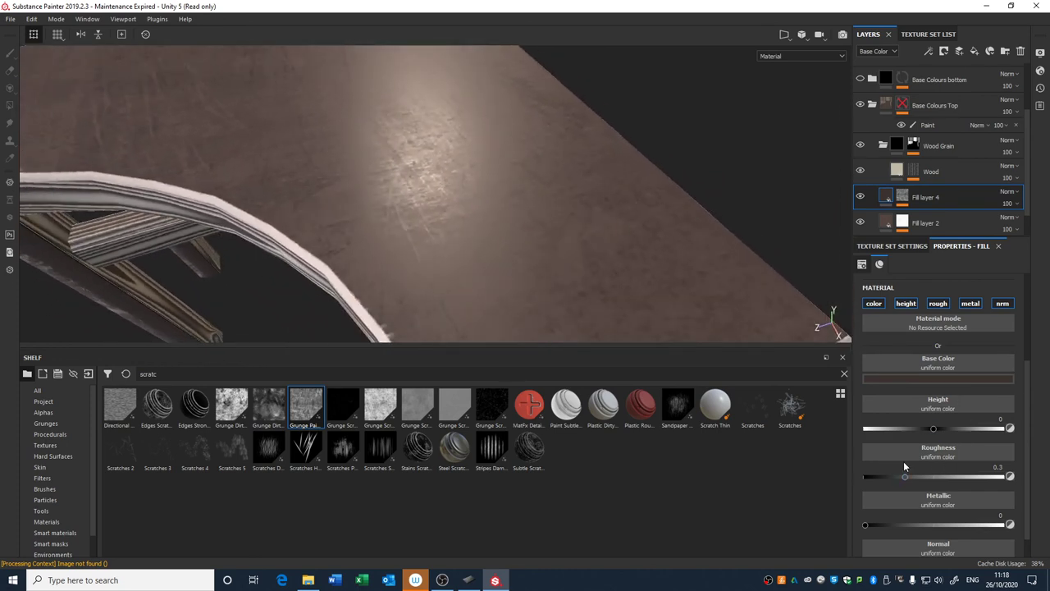
Set Fill layer 4's roughness to 0.3191, trying and undoing a slight height change along the way.
{"action": "mouse_move", "coordinate": [905, 476]}
{"action": "left_mouse_down"}
{"action": "mouse_move", "coordinate": [926, 479]}
{"action": "mouse_move", "coordinate": [909, 475]}
{"action": "left_mouse_up"}
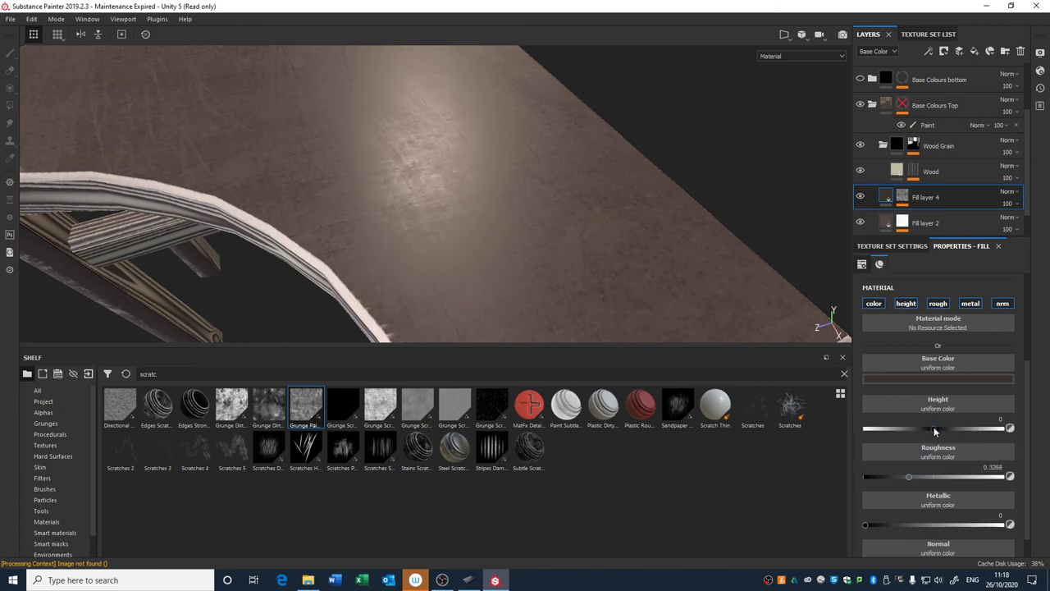
{"action": "left_click_drag", "start_coordinate": [933, 428], "coordinate": [937, 428]}
{"action": "key", "text": "ctrl+z"}
{"action": "key", "text": "ctrl+z"}
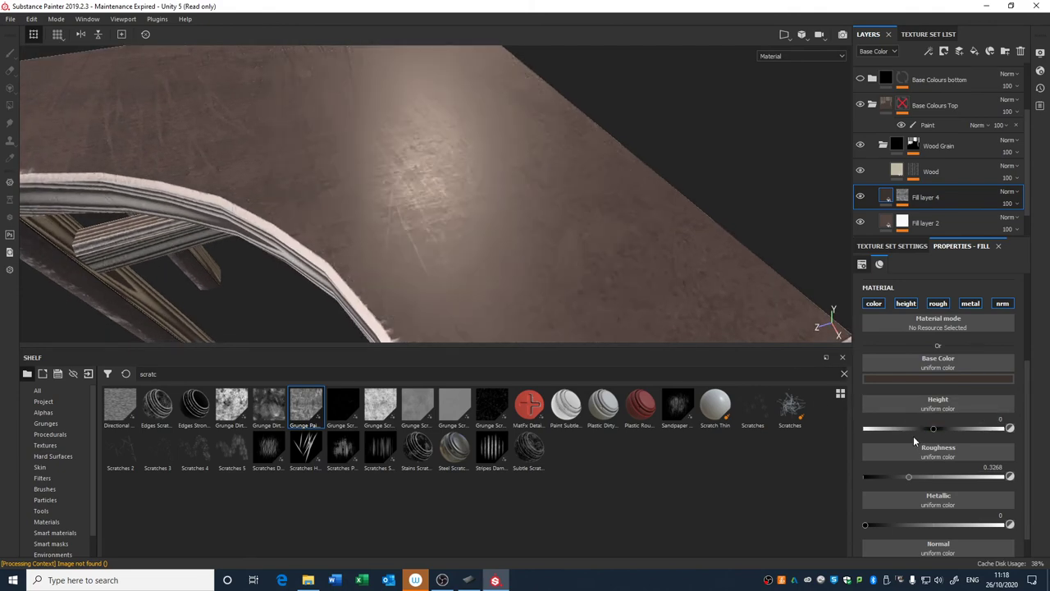
{"action": "left_click_drag", "start_coordinate": [912, 475], "coordinate": [908, 476]}
Add a paint effect to Fill layer 4's mask above the Grunge Paint Scratched fill.
{"action": "scroll", "coordinate": [697, 263], "scroll_direction": "down", "scroll_amount": 4}
{"action": "right_click_drag", "start_coordinate": [637, 119], "coordinate": [625, 192], "text": "shift"}
{"action": "scroll", "coordinate": [622, 164], "scroll_direction": "down", "scroll_amount": 3}
{"action": "scroll", "coordinate": [577, 227], "scroll_direction": "up", "scroll_amount": 4}
{"action": "left_click_drag", "start_coordinate": [621, 161], "coordinate": [589, 205], "text": "alt"}
{"action": "right_click_drag", "start_coordinate": [589, 205], "coordinate": [603, 213], "text": "shift"}
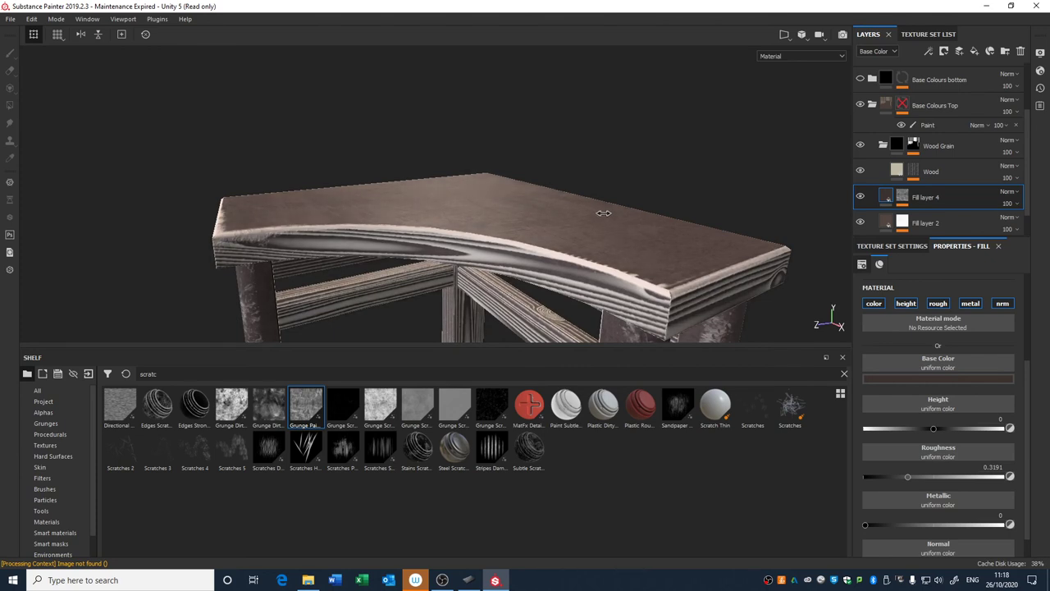
{"action": "left_click", "coordinate": [902, 197]}
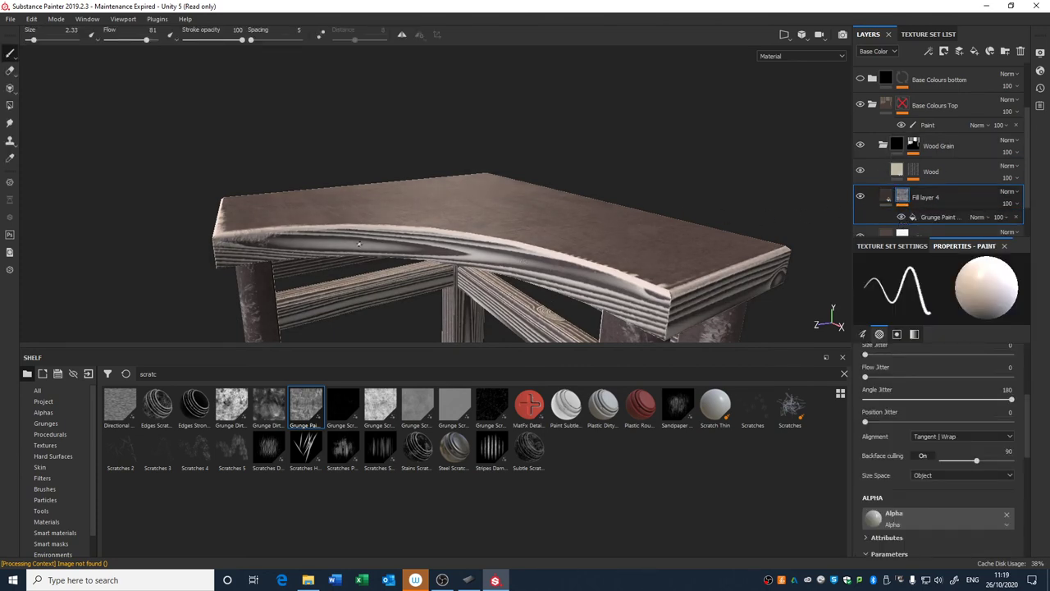
{"action": "left_click_drag", "start_coordinate": [563, 267], "coordinate": [778, 186], "text": "alt"}
{"action": "right_click", "coordinate": [900, 194]}
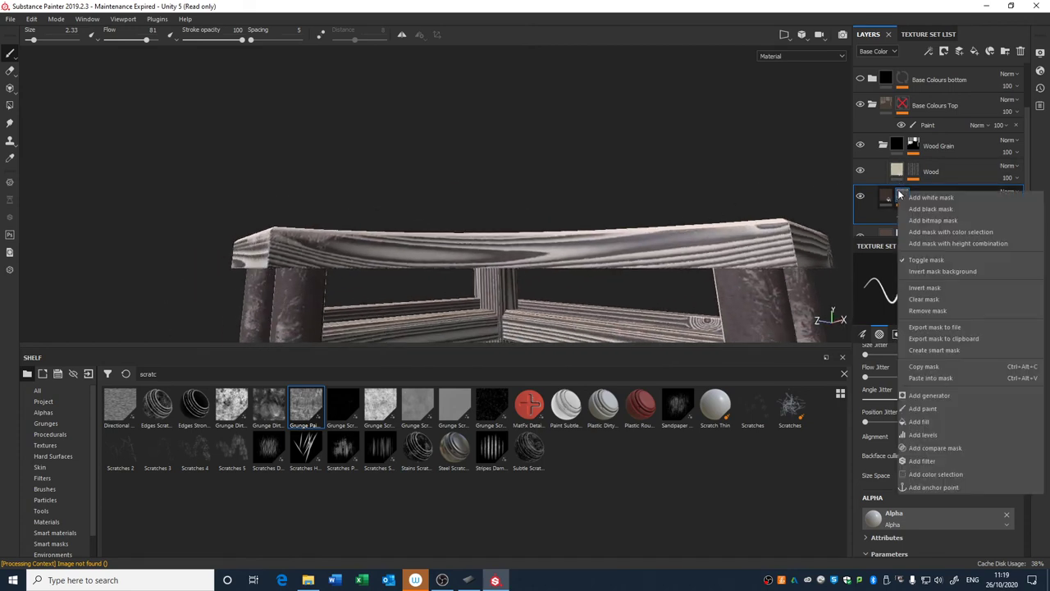
{"action": "left_click", "coordinate": [919, 400]}
{"action": "left_click_drag", "start_coordinate": [716, 146], "coordinate": [719, 150], "text": "alt"}
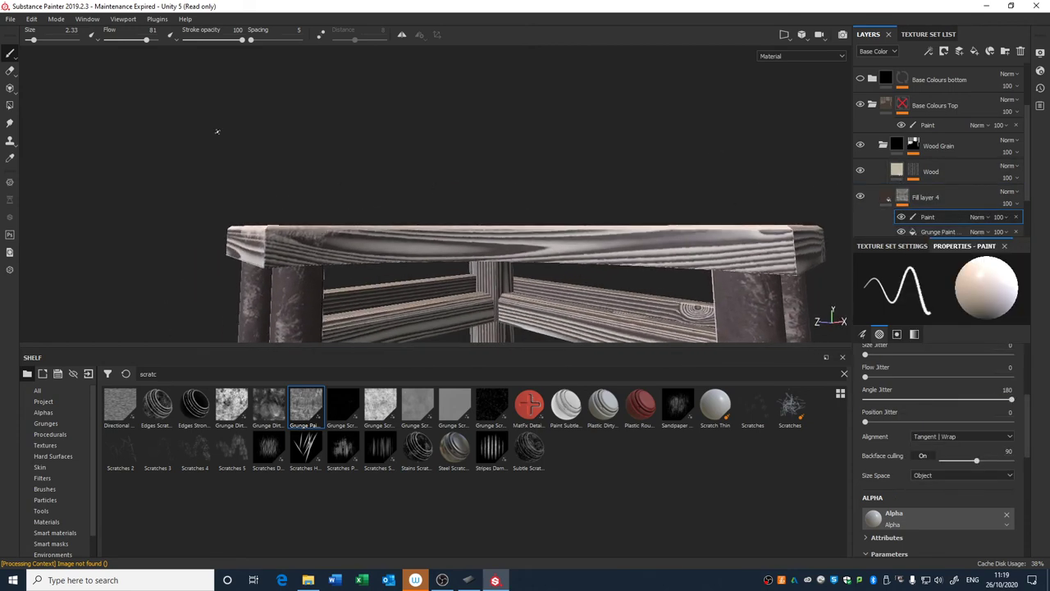
Polygon-fill the tabletop's rim faces with black (value 0) in Fill layer 4's mask.
{"action": "left_click", "coordinate": [10, 87]}
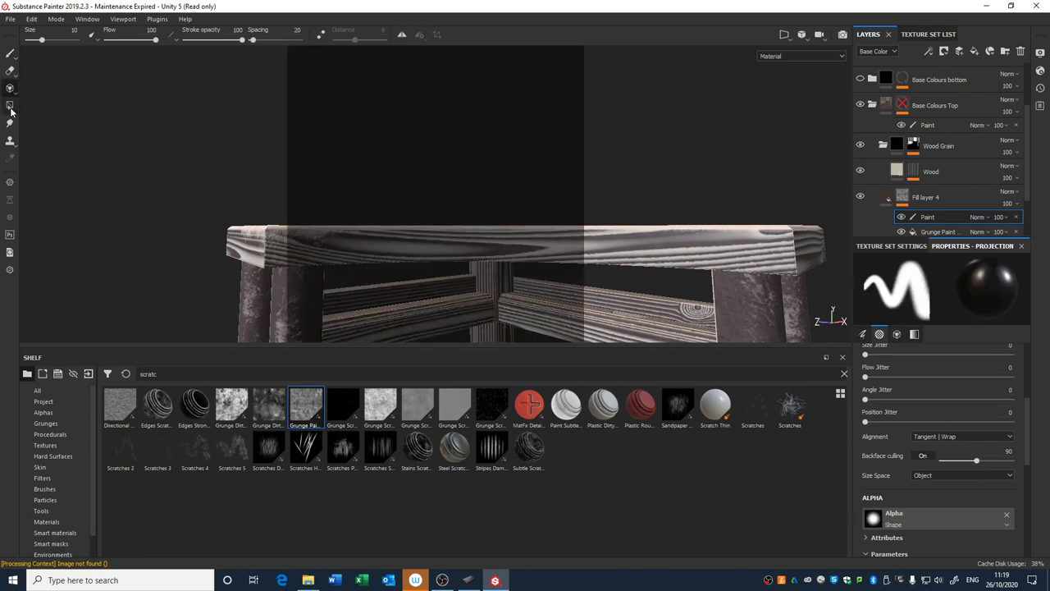
{"action": "left_click", "coordinate": [10, 106]}
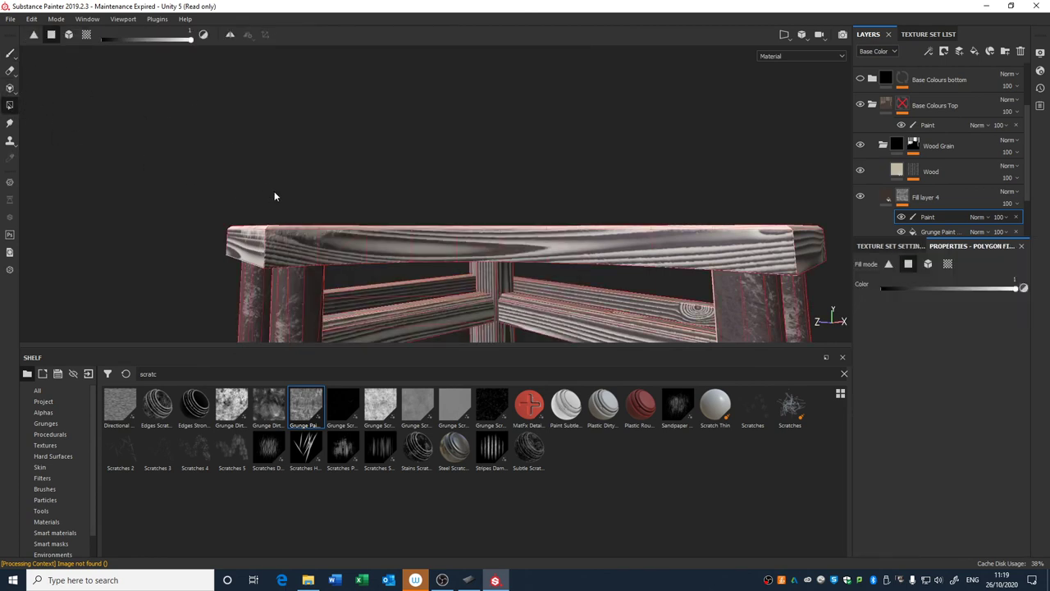
{"action": "left_click_drag", "start_coordinate": [231, 212], "coordinate": [238, 242], "text": "alt"}
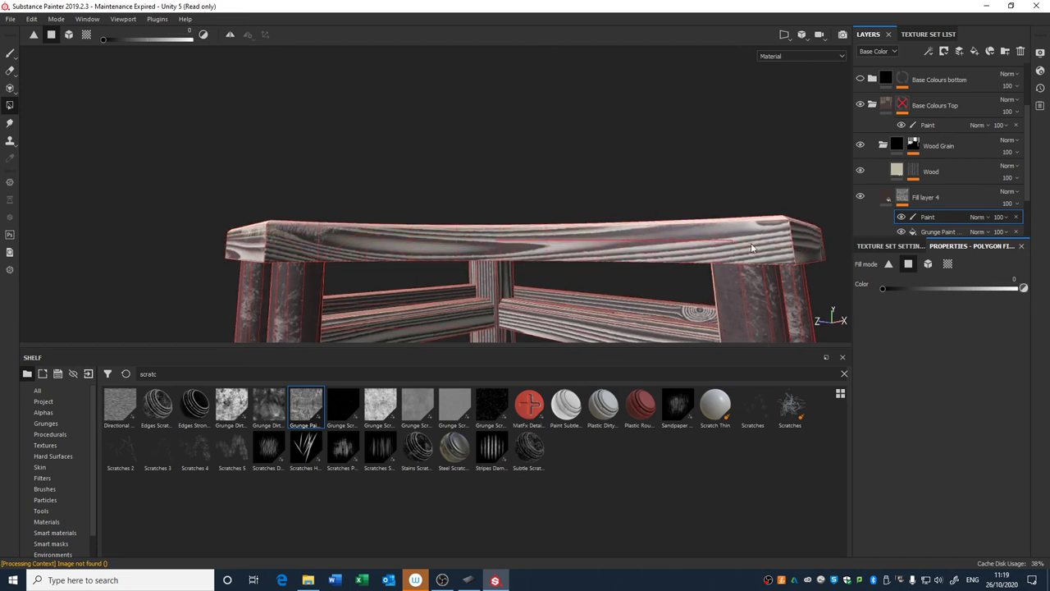
{"action": "mouse_move", "coordinate": [809, 237]}
{"action": "left_mouse_down", "text": "alt"}
{"action": "mouse_move", "coordinate": [766, 251]}
{"action": "mouse_move", "coordinate": [820, 230]}
{"action": "left_mouse_up", "text": "alt"}
{"action": "scroll", "coordinate": [1029, 194], "scroll_direction": "down", "scroll_amount": 2}
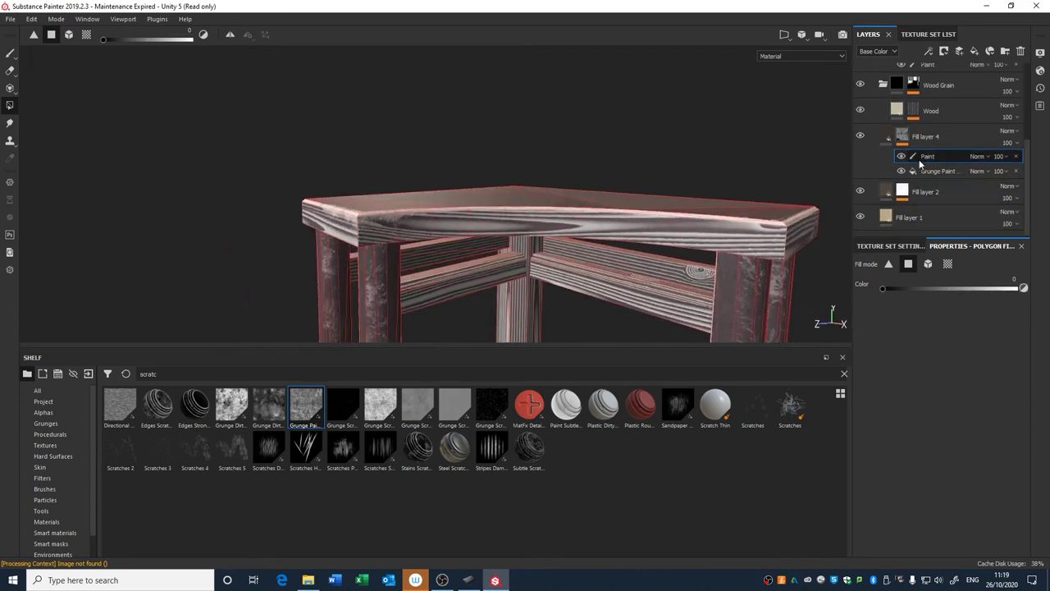
Add a paint effect to Fill layer 2's mask and polygon-fill the tabletop's front and side rim faces with black (value 0).
{"action": "left_click", "coordinate": [903, 193]}
{"action": "right_click", "coordinate": [902, 193]}
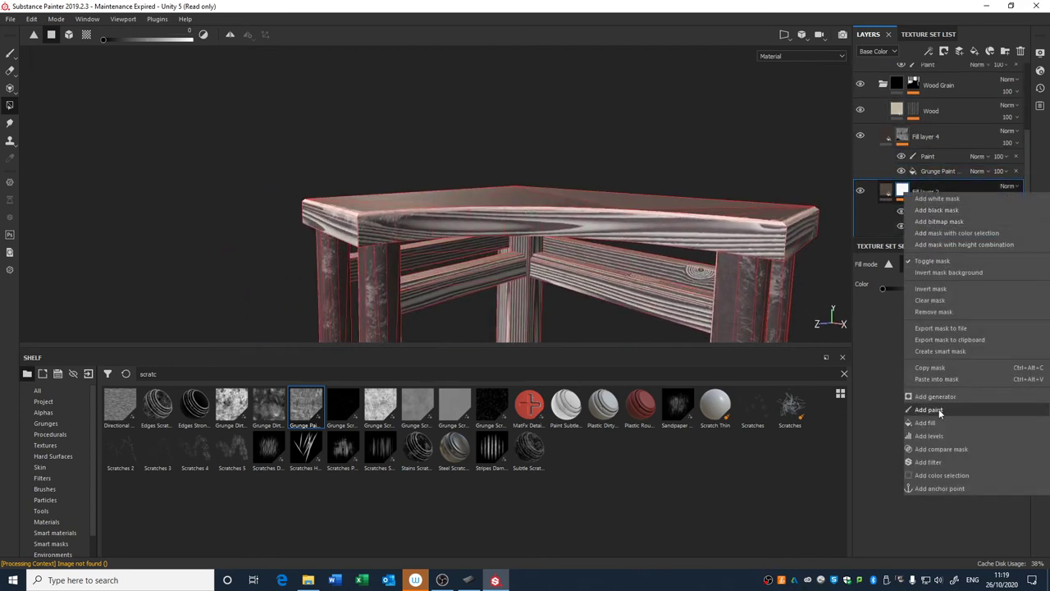
{"action": "left_click", "coordinate": [938, 409]}
{"action": "left_click_drag", "start_coordinate": [696, 288], "coordinate": [635, 170], "text": "alt"}
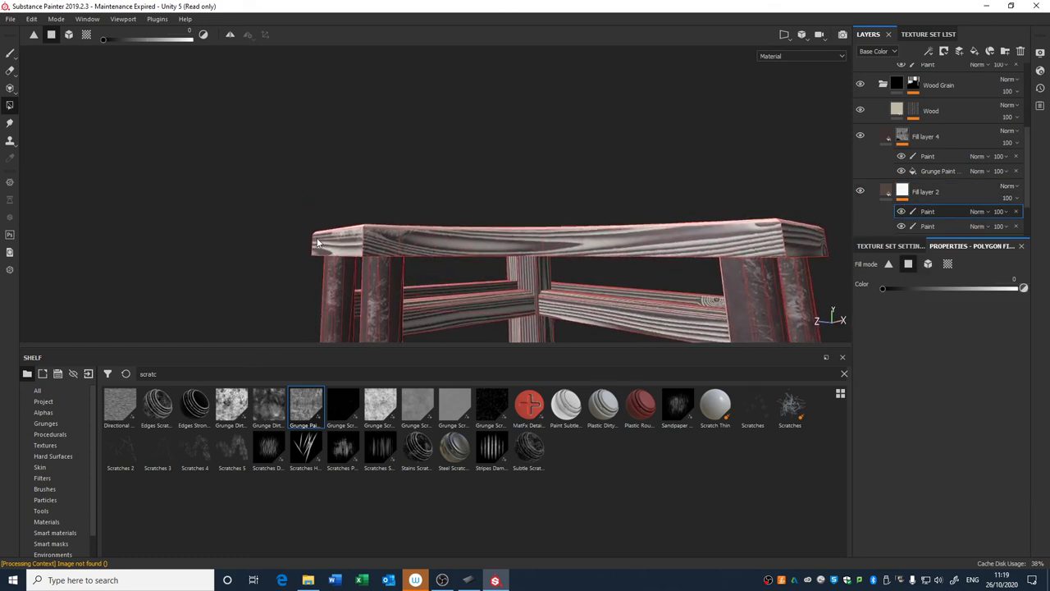
{"action": "mouse_move", "coordinate": [318, 242]}
{"action": "left_mouse_down"}
{"action": "mouse_move", "coordinate": [804, 238]}
{"action": "mouse_move", "coordinate": [704, 235]}
{"action": "left_mouse_up"}
{"action": "left_click_drag", "start_coordinate": [520, 246], "coordinate": [511, 216], "text": "alt"}
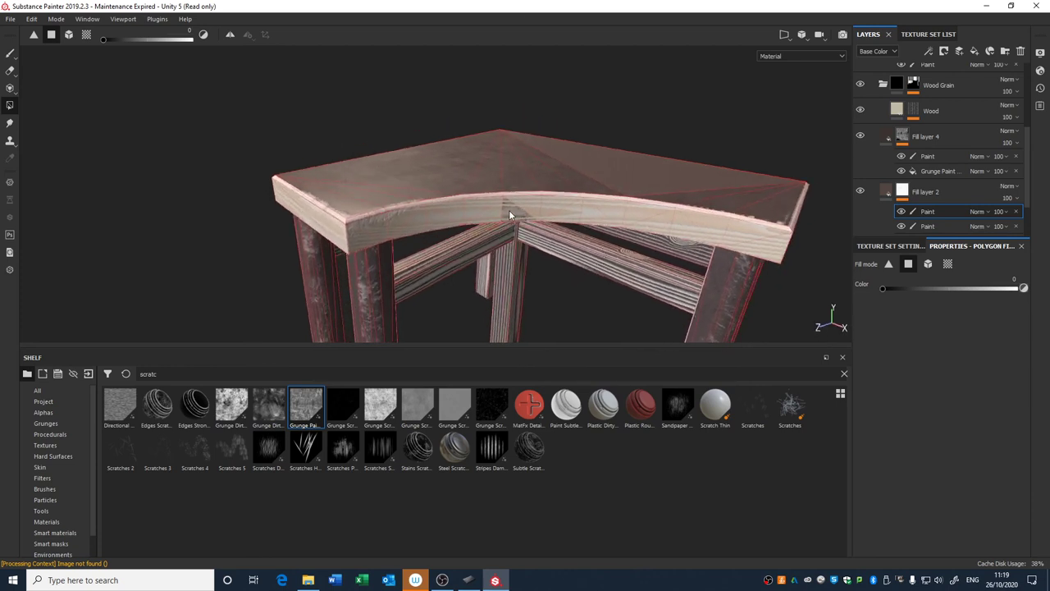
{"action": "key", "text": "x"}
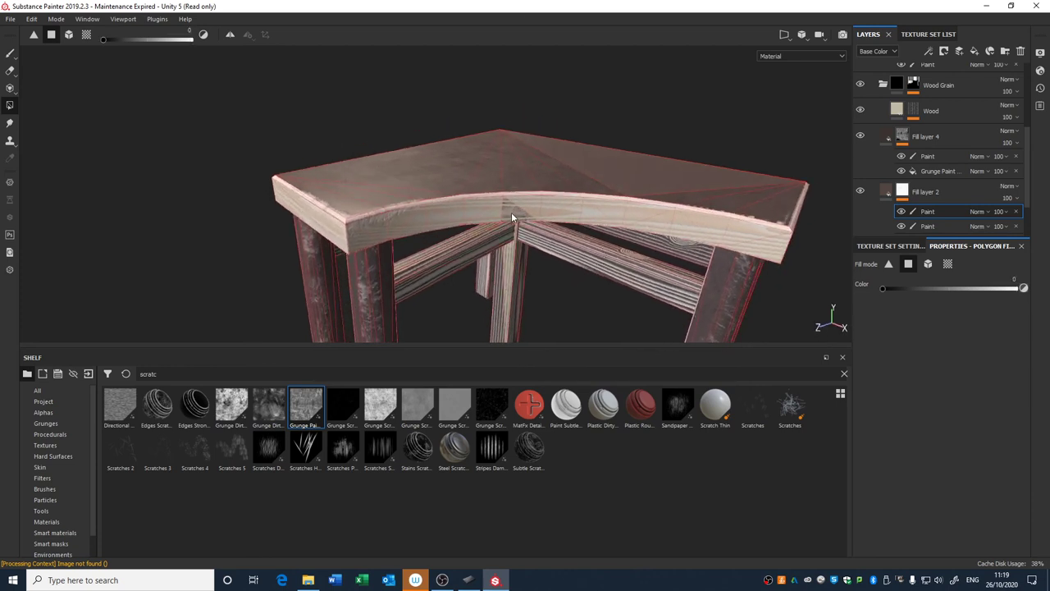
{"action": "mouse_move", "coordinate": [518, 212]}
{"action": "left_mouse_down", "text": "alt"}
{"action": "mouse_move", "coordinate": [535, 212]}
{"action": "mouse_move", "coordinate": [515, 225]}
{"action": "left_mouse_up", "text": "alt"}
Polygon-fill the faces of the tabletop's plain area with white (value 1) in the paint effect on Fill layer 4's mask.
{"action": "left_click", "coordinate": [932, 156]}
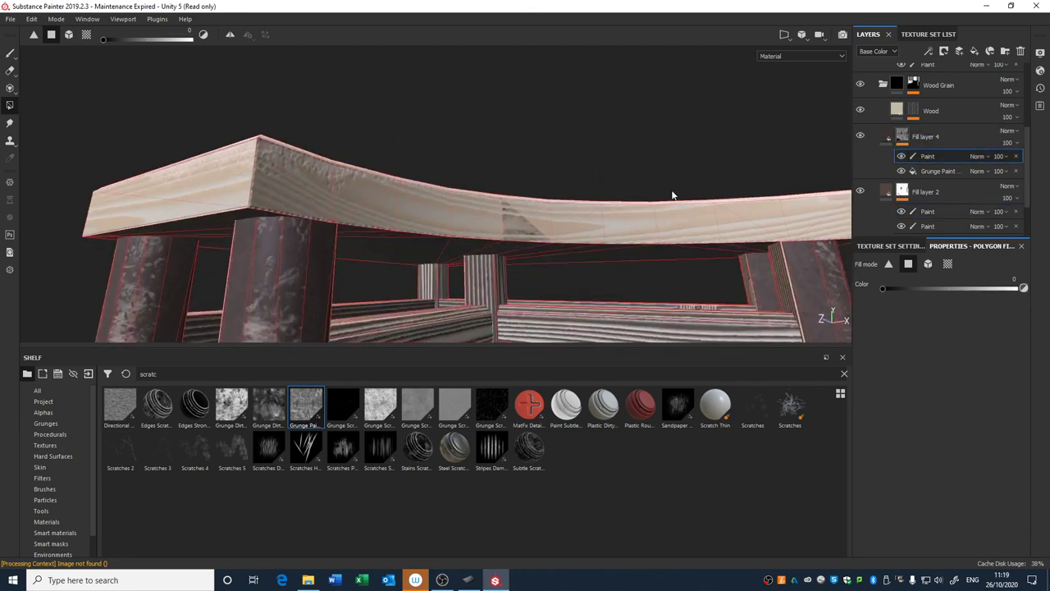
{"action": "left_click_drag", "start_coordinate": [521, 226], "coordinate": [583, 187], "text": "alt"}
{"action": "left_click", "coordinate": [657, 153]}
{"action": "left_click", "coordinate": [702, 131]}
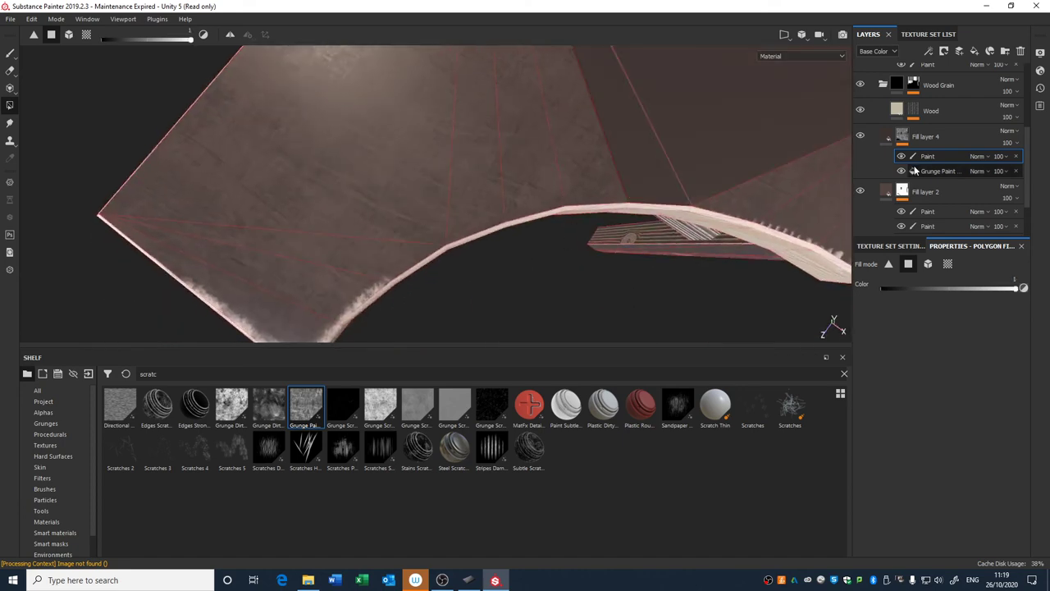
{"action": "left_click", "coordinate": [928, 214]}
{"action": "mouse_move", "coordinate": [692, 159]}
{"action": "left_mouse_down", "text": "alt"}
{"action": "mouse_move", "coordinate": [694, 202]}
{"action": "mouse_move", "coordinate": [671, 150]}
{"action": "mouse_move", "coordinate": [625, 223]}
{"action": "mouse_move", "coordinate": [645, 199]}
{"action": "mouse_move", "coordinate": [645, 171]}
{"action": "left_mouse_up", "text": "alt"}
{"action": "left_click", "coordinate": [922, 159]}
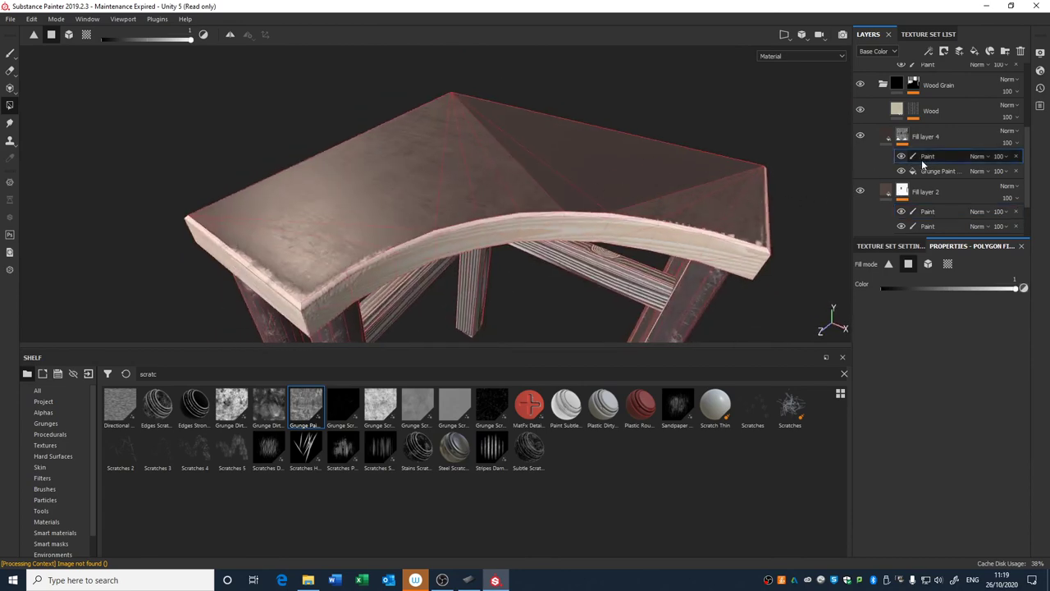
{"action": "left_click_drag", "start_coordinate": [590, 194], "coordinate": [507, 172], "text": "alt"}
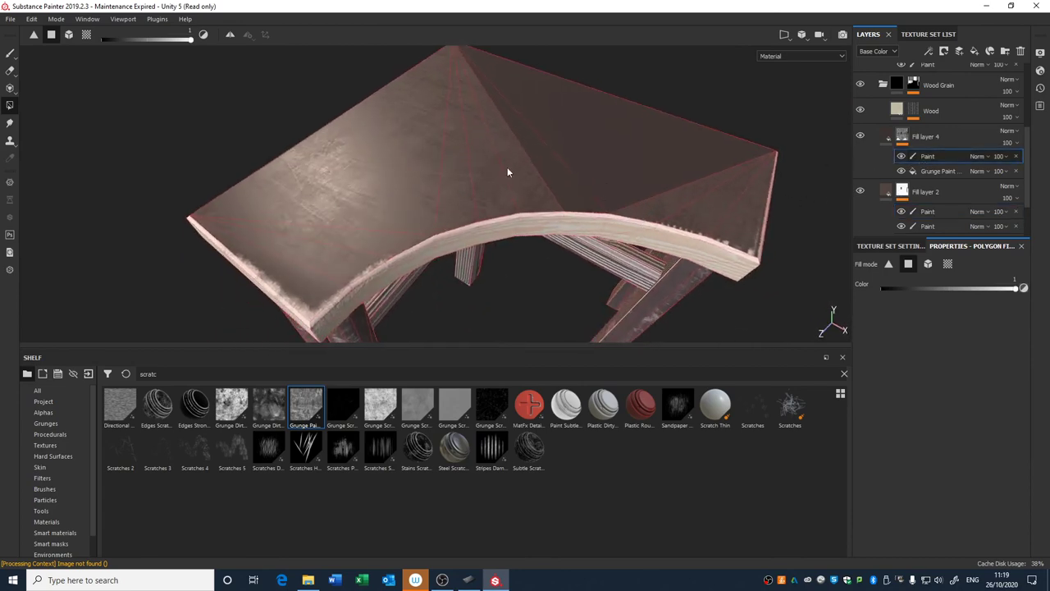
Switch to the Paint tool and examine the tabletop's filled faces and pale rim from several angles.
{"action": "left_click", "coordinate": [11, 53]}
{"action": "left_click_drag", "start_coordinate": [468, 274], "coordinate": [491, 207], "text": "alt"}
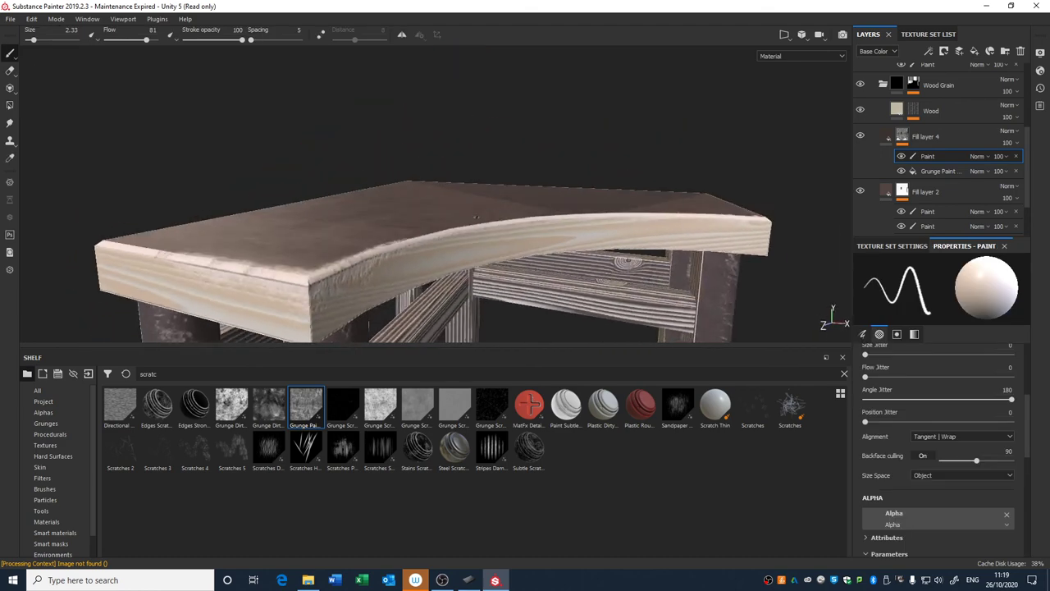
{"action": "middle_click_drag", "start_coordinate": [472, 238], "coordinate": [594, 182], "text": "alt"}
{"action": "mouse_move", "coordinate": [594, 182]}
{"action": "left_mouse_down", "text": "alt"}
{"action": "mouse_move", "coordinate": [560, 164]}
{"action": "mouse_move", "coordinate": [549, 171]}
{"action": "left_mouse_up", "text": "alt"}
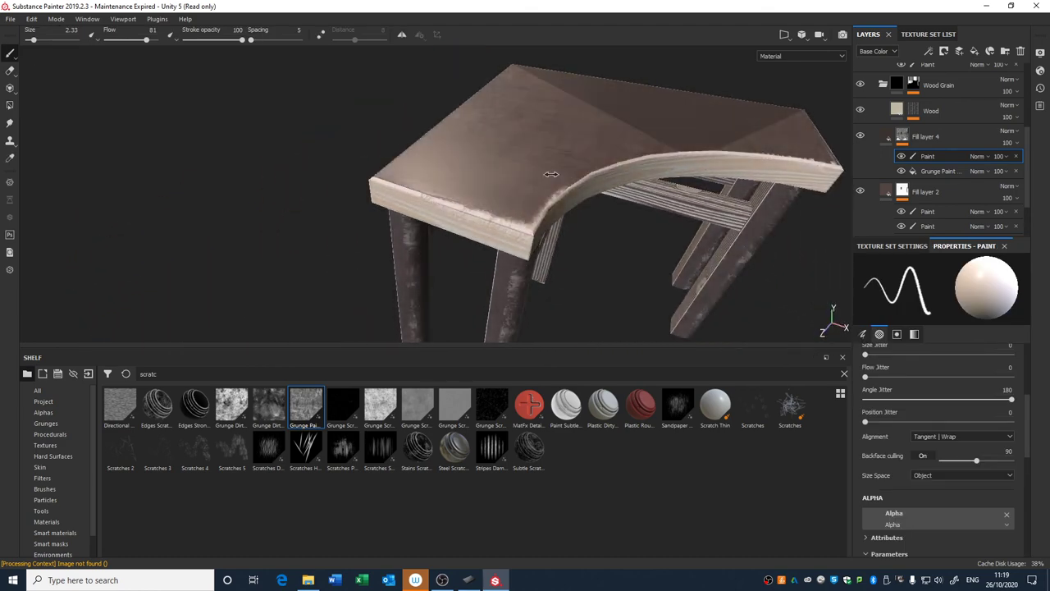
{"action": "scroll", "coordinate": [526, 272], "scroll_direction": "down", "scroll_amount": 4}
{"action": "middle_click_drag", "start_coordinate": [569, 258], "coordinate": [441, 197], "text": "alt"}
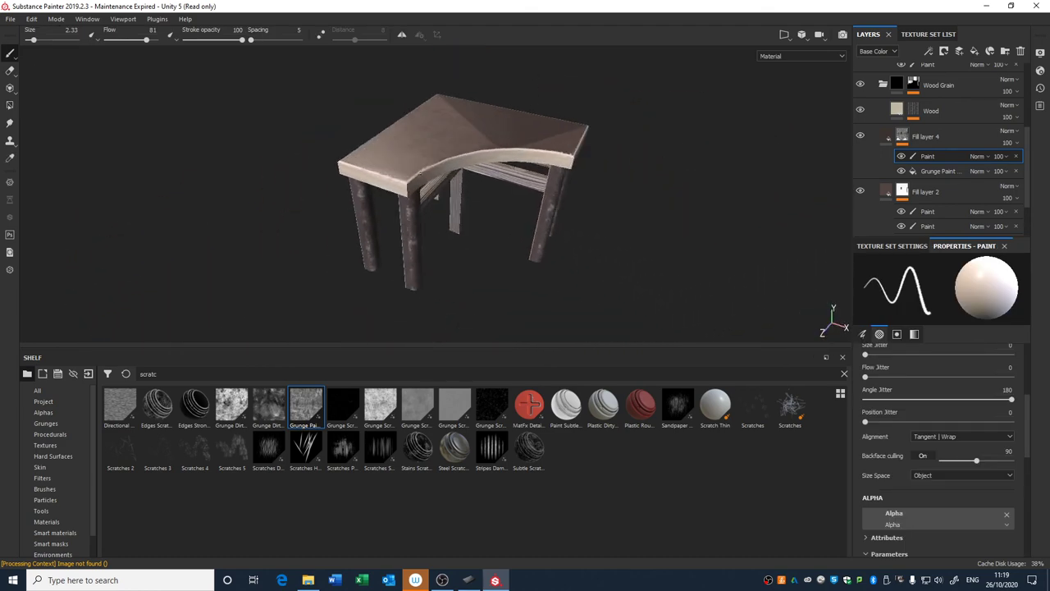
{"action": "scroll", "coordinate": [446, 237], "scroll_direction": "up", "scroll_amount": 3}
{"action": "left_click_drag", "start_coordinate": [448, 254], "coordinate": [423, 243], "text": "alt"}
{"action": "left_click_drag", "start_coordinate": [512, 266], "coordinate": [361, 267], "text": "alt"}
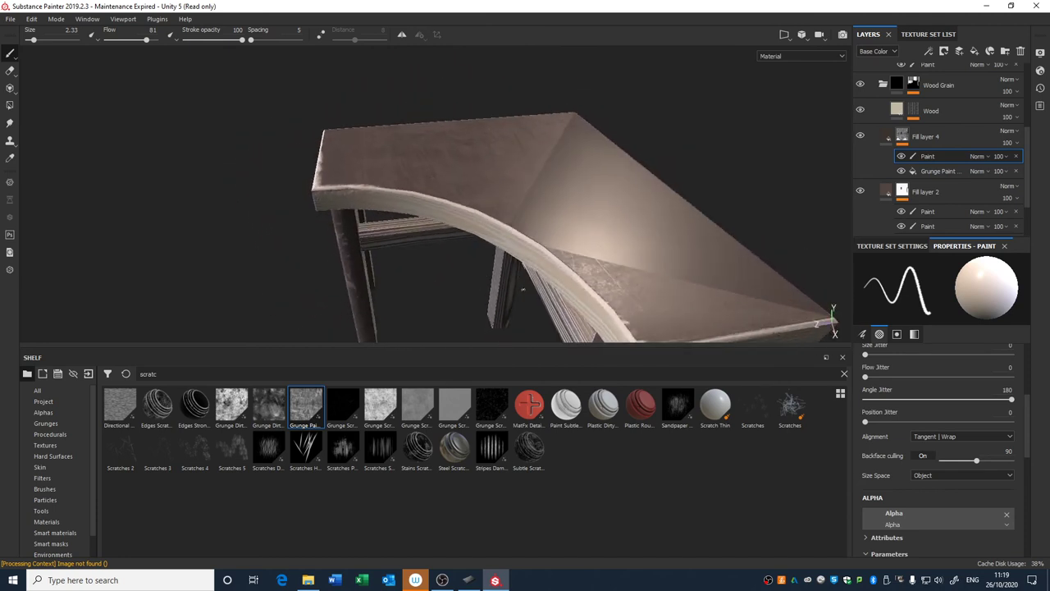
{"action": "left_click_drag", "start_coordinate": [492, 197], "coordinate": [467, 180], "text": "alt"}
{"action": "right_click_drag", "start_coordinate": [467, 181], "coordinate": [478, 190], "text": "alt"}
{"action": "left_click_drag", "start_coordinate": [478, 189], "coordinate": [678, 151], "text": "alt"}
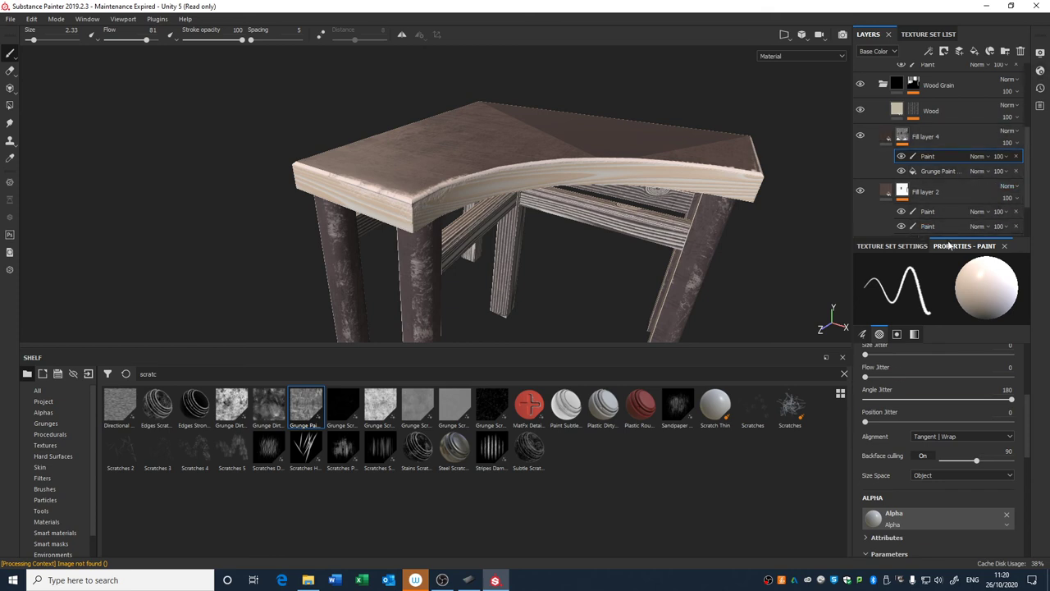
Enlarge the layer stack and examine the table's top, legs and underside braces up close and from several angles.
{"action": "left_click_drag", "start_coordinate": [950, 241], "coordinate": [950, 349]}
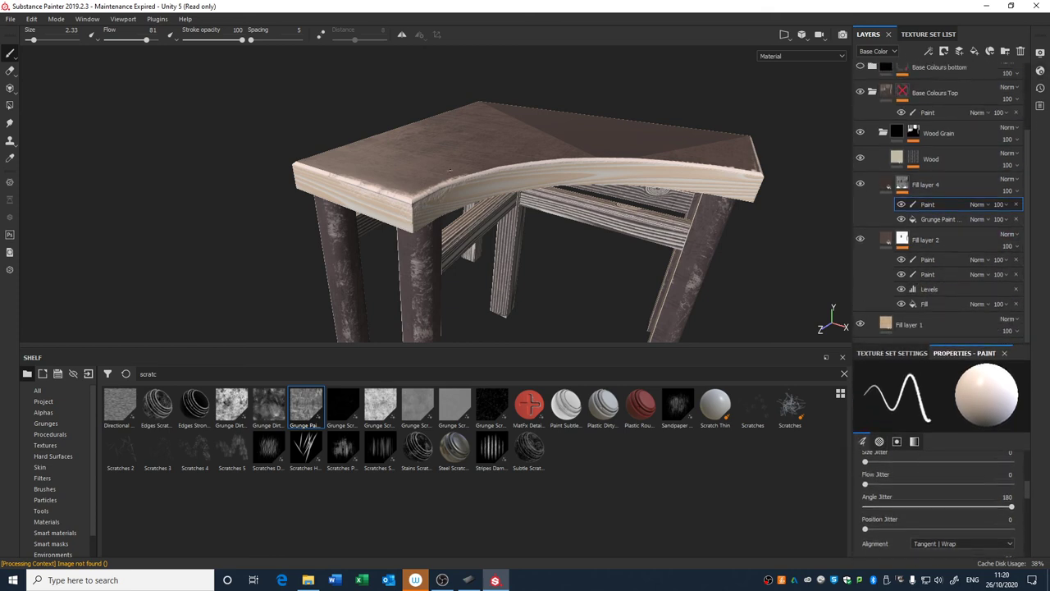
{"action": "left_click_drag", "start_coordinate": [537, 182], "coordinate": [505, 201], "text": "alt"}
{"action": "scroll", "coordinate": [505, 197], "scroll_direction": "down", "scroll_amount": 5}
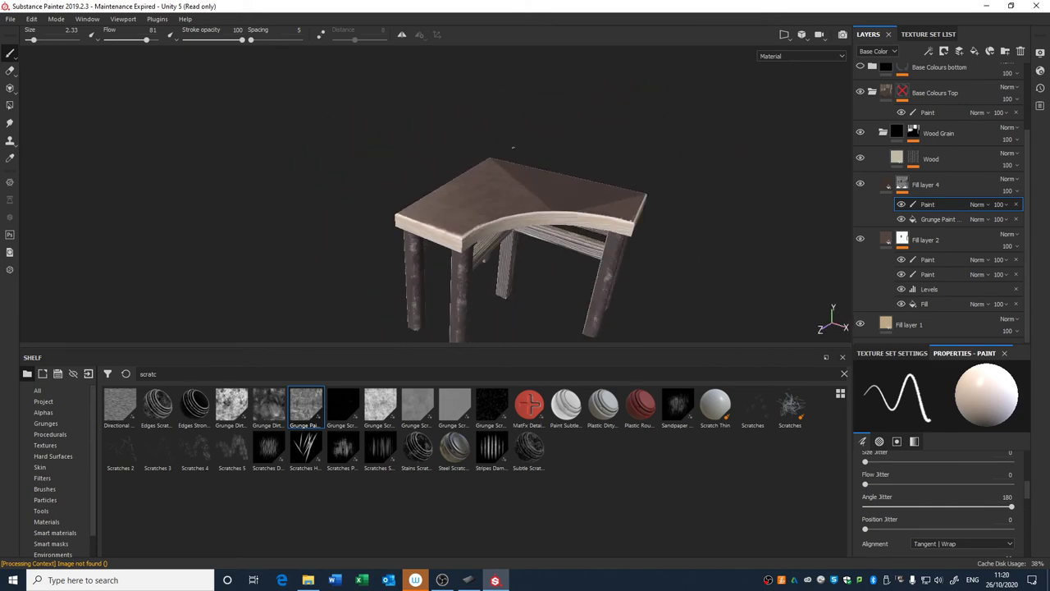
{"action": "middle_click_drag", "start_coordinate": [502, 179], "coordinate": [469, 137], "text": "alt"}
{"action": "right_click_drag", "start_coordinate": [469, 137], "coordinate": [454, 290], "text": "alt"}
{"action": "left_click_drag", "start_coordinate": [454, 291], "coordinate": [418, 176], "text": "alt"}
{"action": "right_click_drag", "start_coordinate": [419, 176], "coordinate": [556, 185], "text": "alt"}
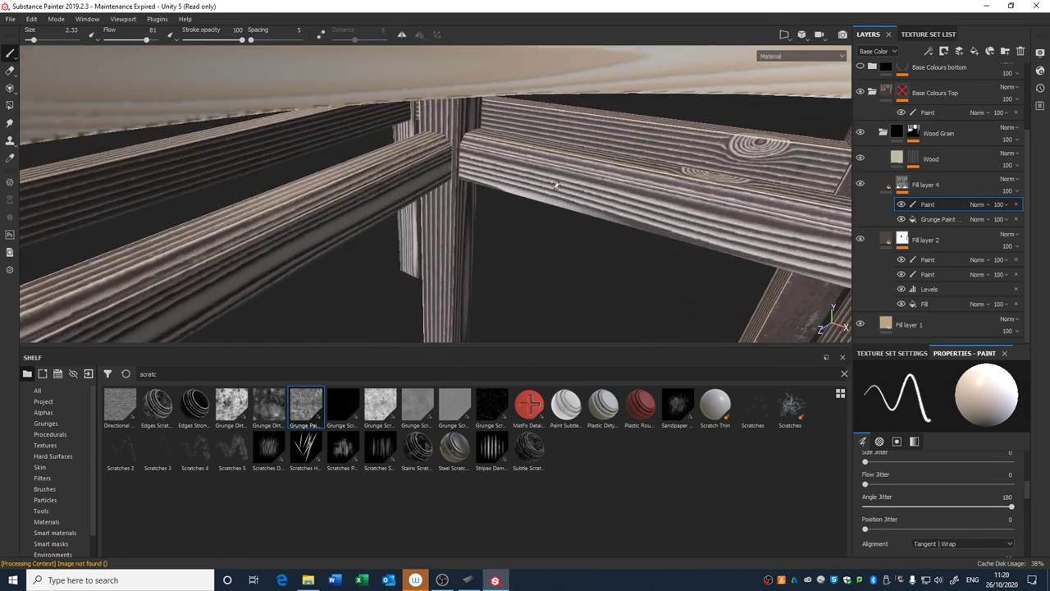
{"action": "scroll", "coordinate": [555, 226], "scroll_direction": "down", "scroll_amount": 5}
{"action": "left_click_drag", "start_coordinate": [555, 226], "coordinate": [648, 228], "text": "alt"}
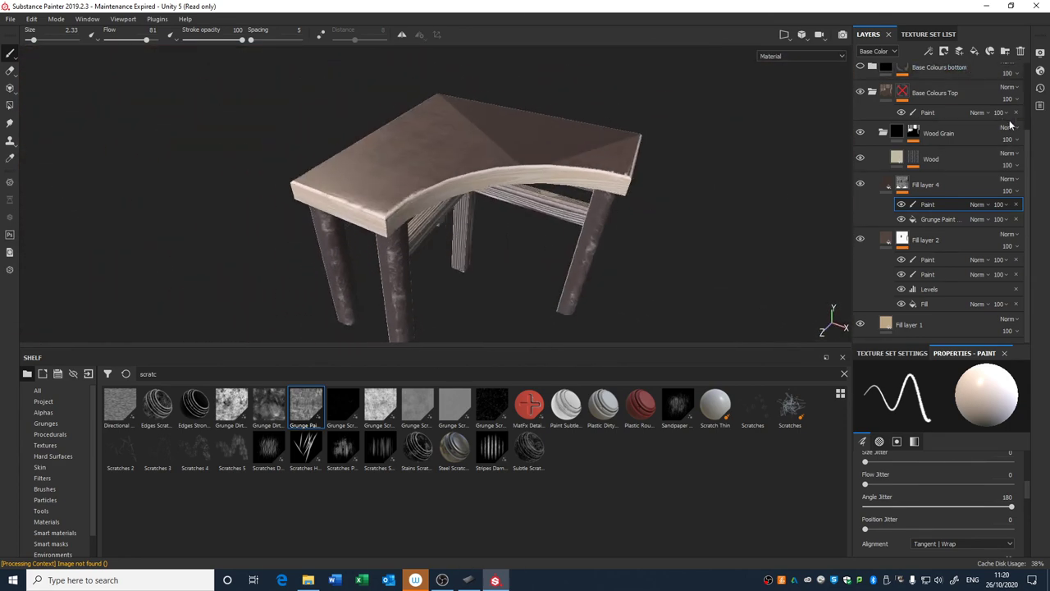
Collapse the layer folders, reopen Base Colours Top with Wood Grain collapsed, and select Fill layer 2's mask.
{"action": "scroll", "coordinate": [876, 98], "scroll_direction": "up", "scroll_amount": 2}
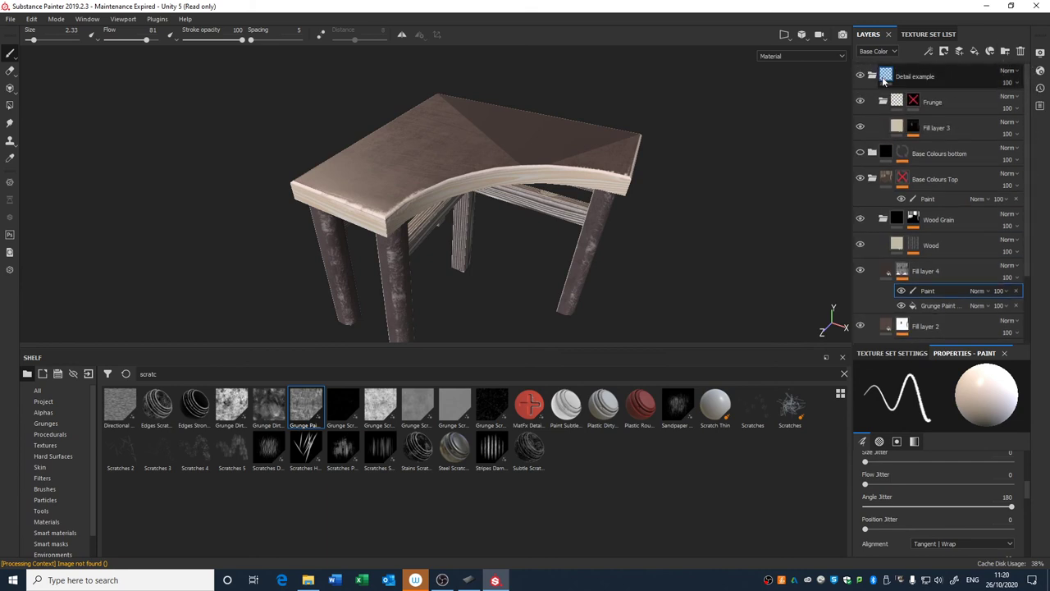
{"action": "left_click", "coordinate": [873, 127]}
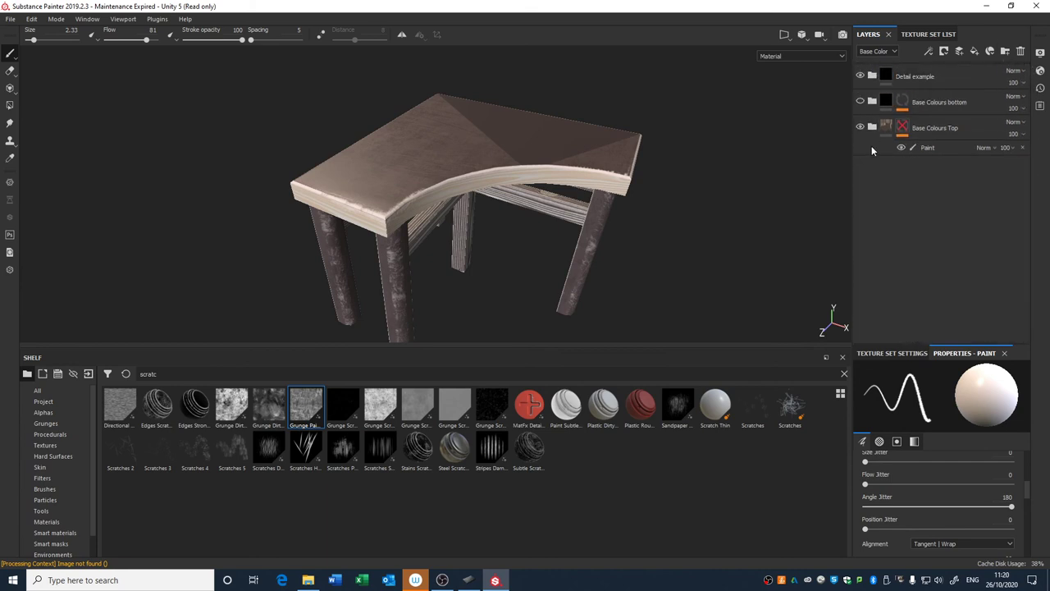
{"action": "left_click", "coordinate": [872, 129]}
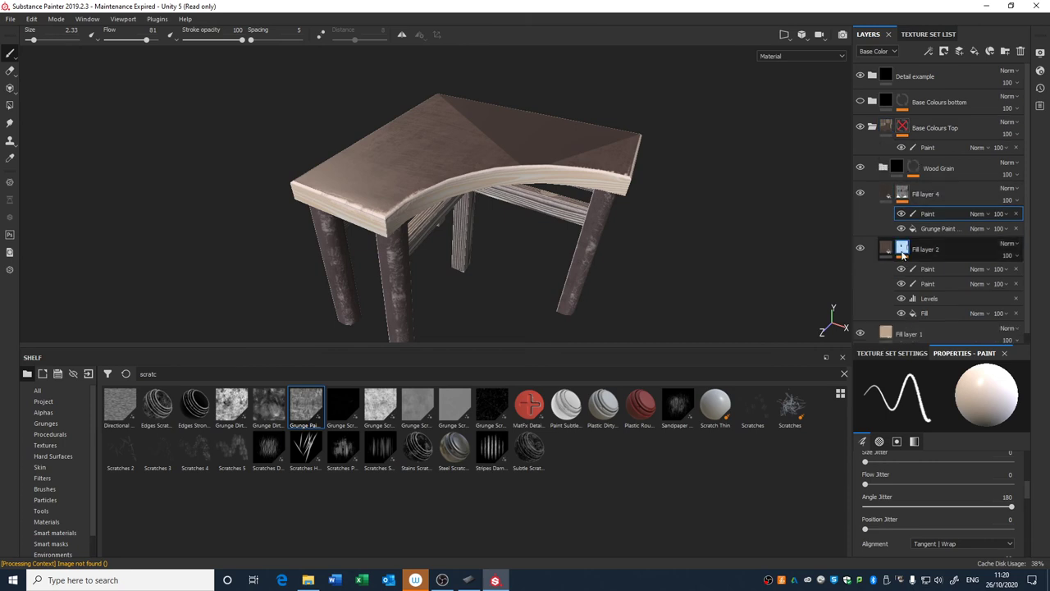
{"action": "left_click", "coordinate": [902, 250]}
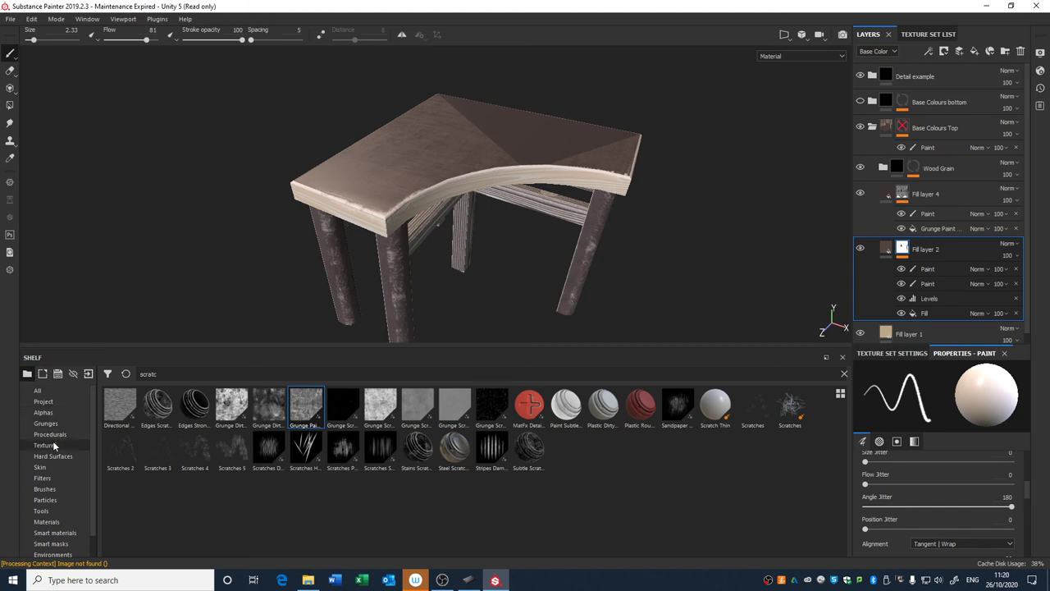
Browse the shelf's Procedurals, Alphas and Grunges categories.
{"action": "left_click", "coordinate": [86, 433]}
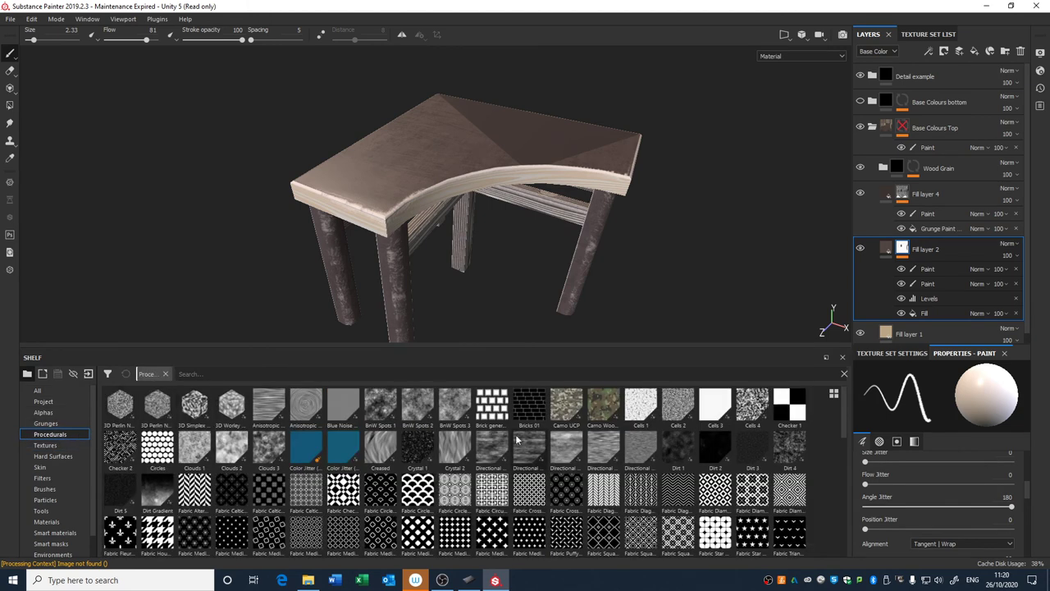
{"action": "mouse_move", "coordinate": [608, 297]}
{"action": "left_mouse_down", "text": "alt"}
{"action": "mouse_move", "coordinate": [628, 267]}
{"action": "mouse_move", "coordinate": [614, 294]}
{"action": "left_mouse_up", "text": "alt"}
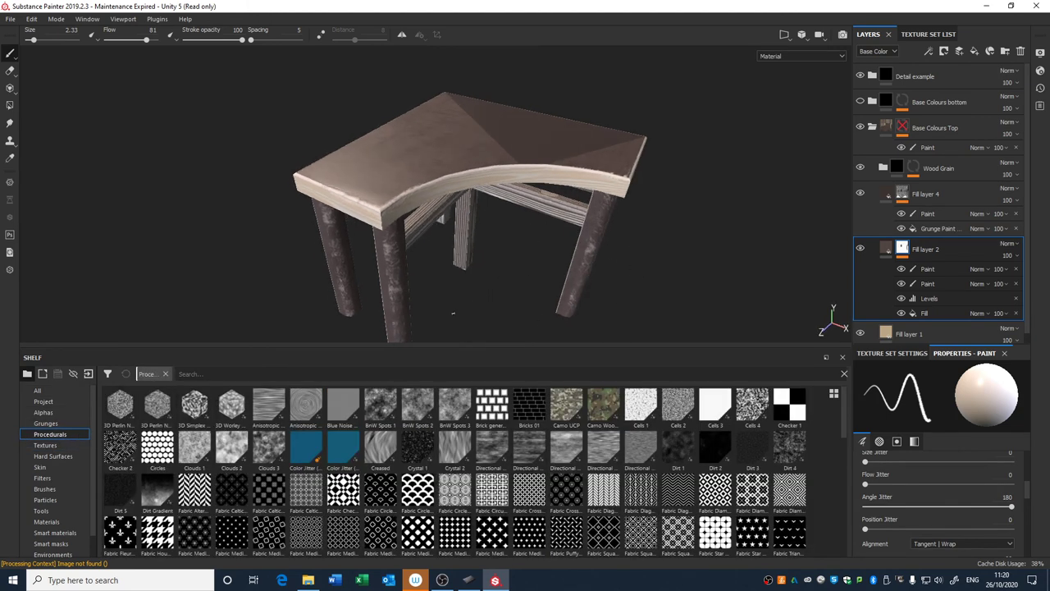
{"action": "left_click", "coordinate": [57, 412]}
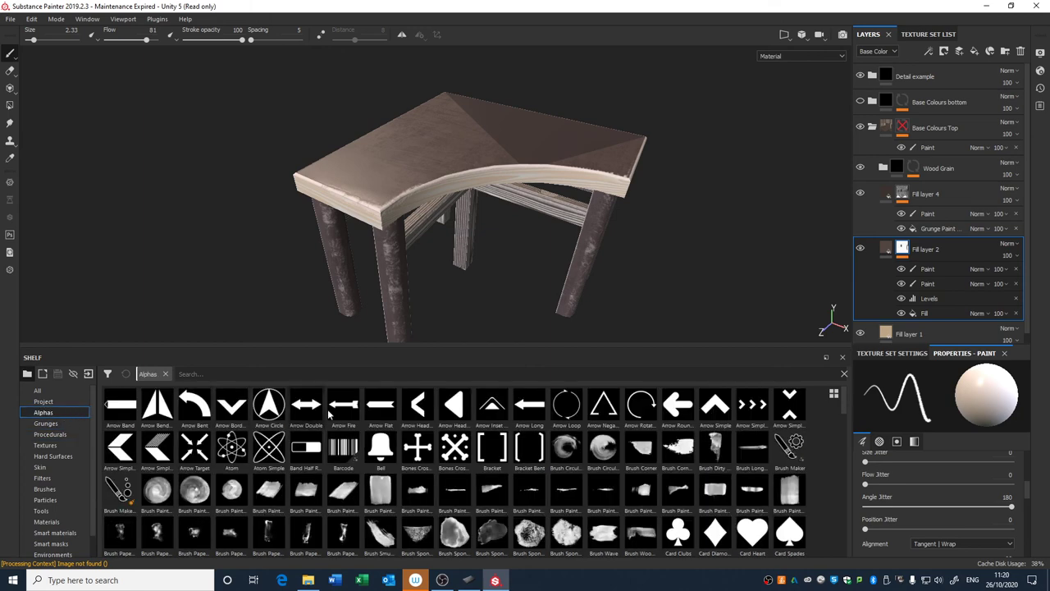
{"action": "left_click", "coordinate": [45, 422]}
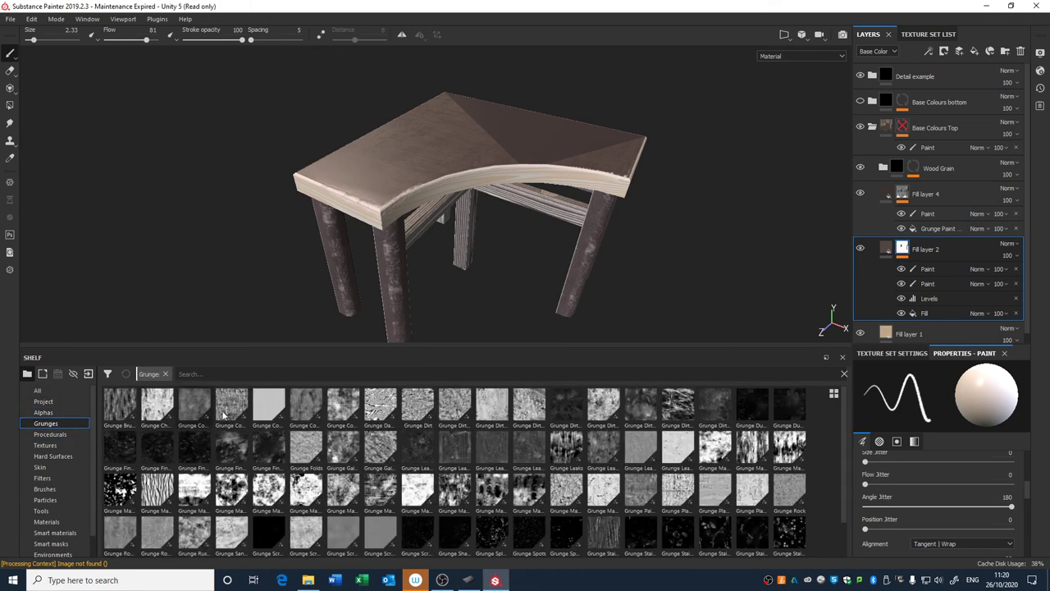
Examine the tabletop's scratches, worn rim and legs from several angles, rotating the environment lighting over the surface.
{"action": "left_click_drag", "start_coordinate": [505, 328], "coordinate": [510, 277], "text": "alt"}
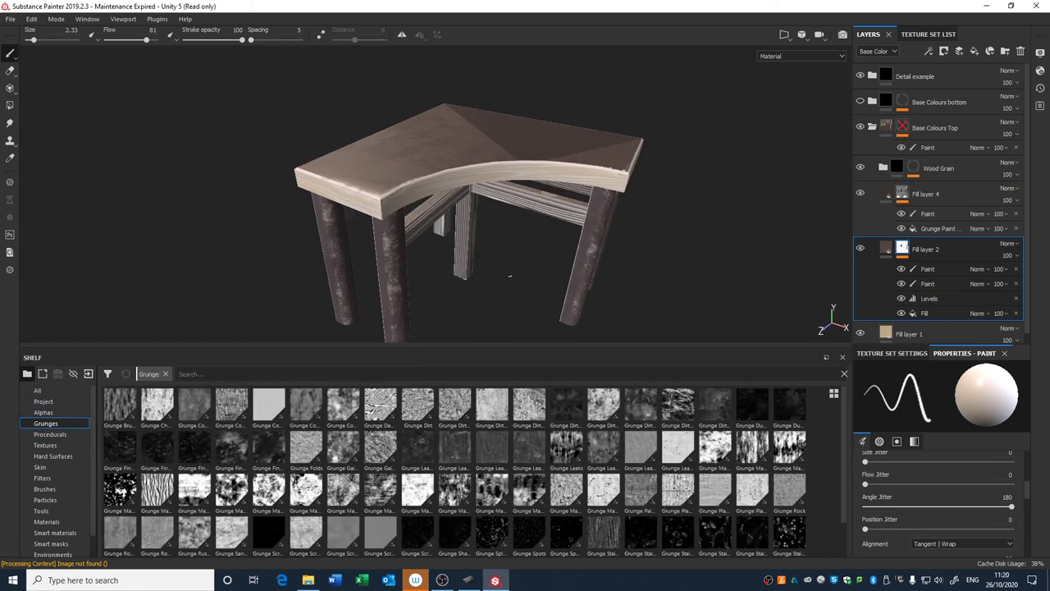
{"action": "left_click_drag", "start_coordinate": [703, 279], "coordinate": [524, 141], "text": "alt"}
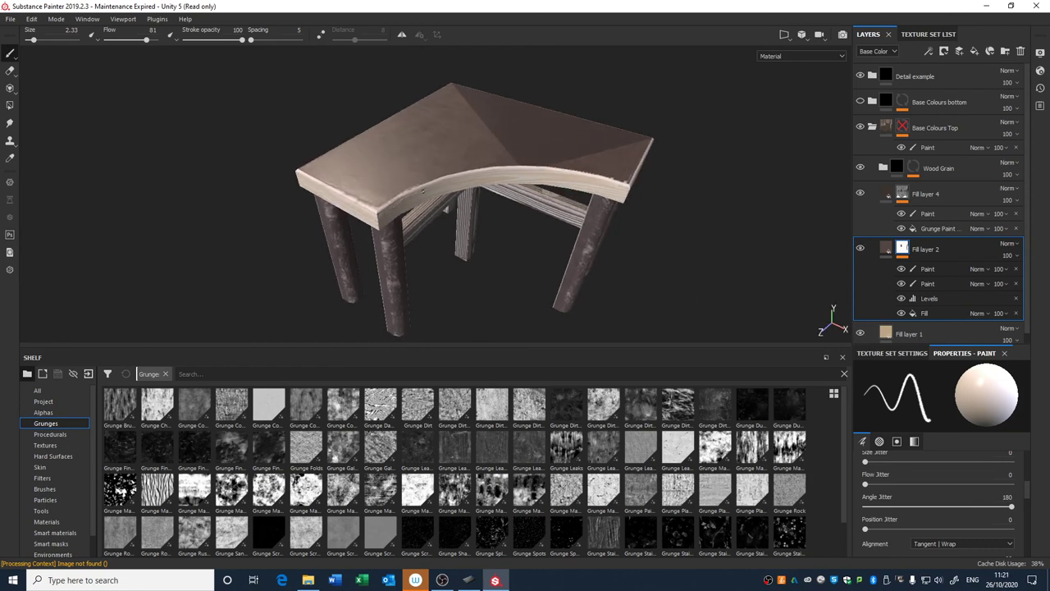
{"action": "left_click_drag", "start_coordinate": [655, 218], "coordinate": [642, 272], "text": "alt"}
{"action": "right_click_drag", "start_coordinate": [418, 110], "coordinate": [428, 146], "text": "alt"}
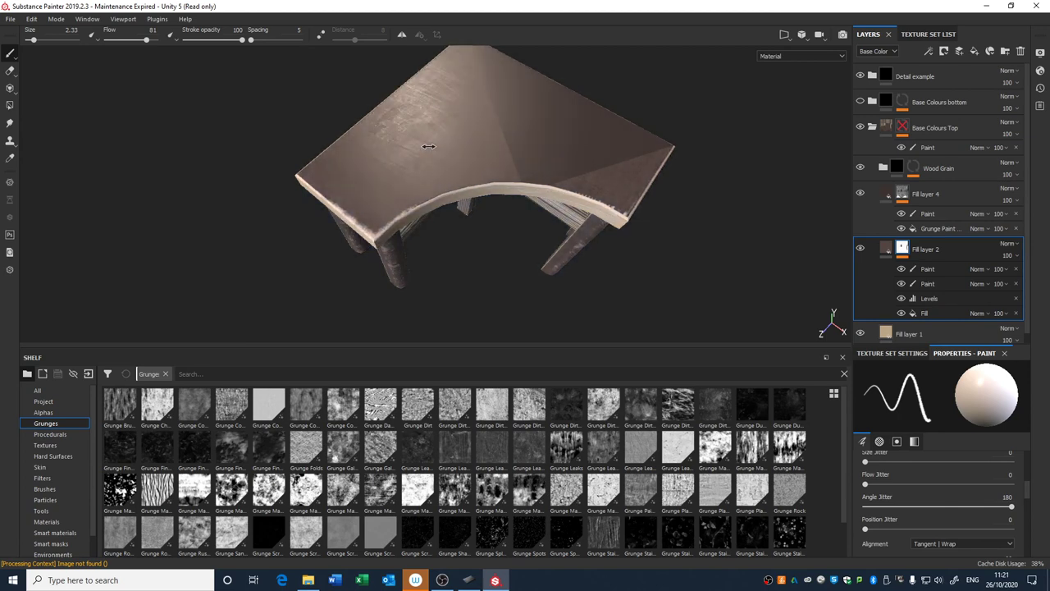
{"action": "left_click_drag", "start_coordinate": [442, 194], "coordinate": [388, 171], "text": "alt"}
{"action": "scroll", "coordinate": [435, 168], "scroll_direction": "up", "scroll_amount": 4}
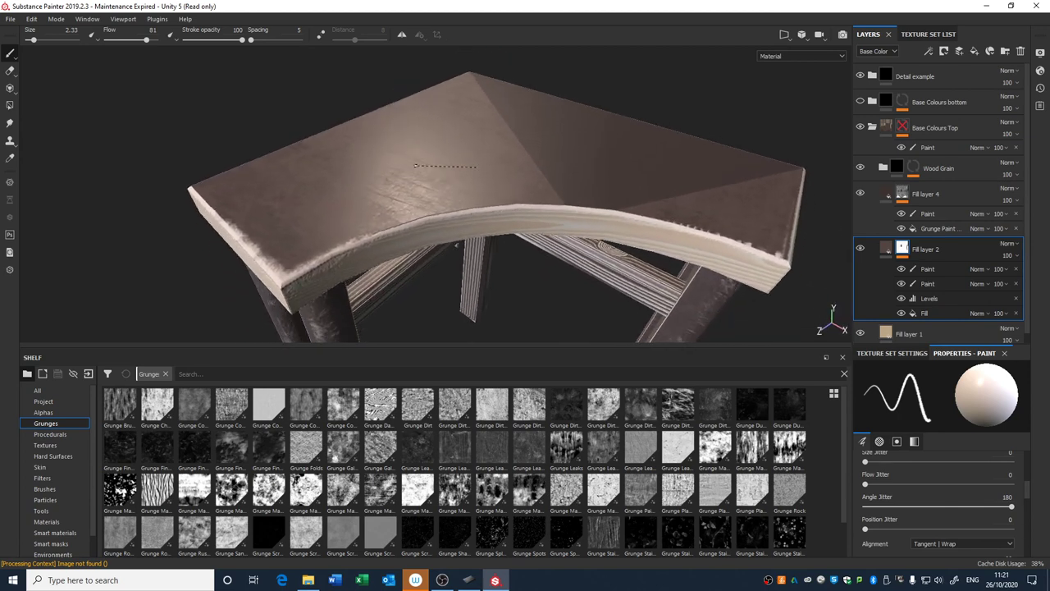
{"action": "right_click_drag", "start_coordinate": [415, 166], "coordinate": [431, 68], "text": "shift"}
{"action": "right_click_drag", "start_coordinate": [432, 240], "coordinate": [423, 205], "text": "alt"}
{"action": "middle_click_drag", "start_coordinate": [420, 211], "coordinate": [403, 183], "text": "alt"}
{"action": "left_click_drag", "start_coordinate": [403, 183], "coordinate": [435, 239], "text": "alt"}
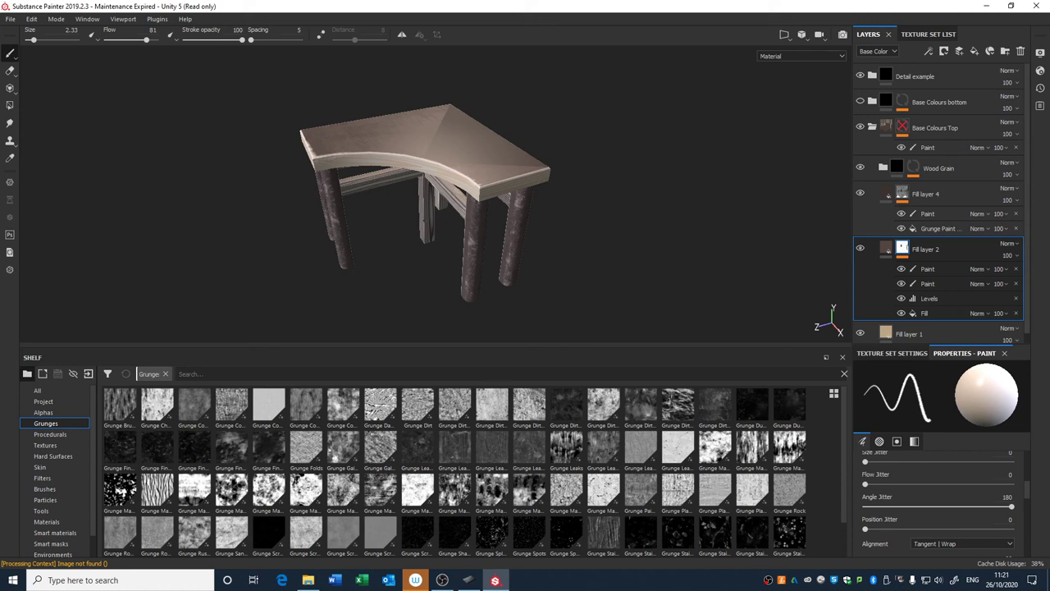
{"action": "left_click_drag", "start_coordinate": [482, 223], "coordinate": [477, 283], "text": "alt"}
{"action": "scroll", "coordinate": [477, 284], "scroll_direction": "up", "scroll_amount": 5}
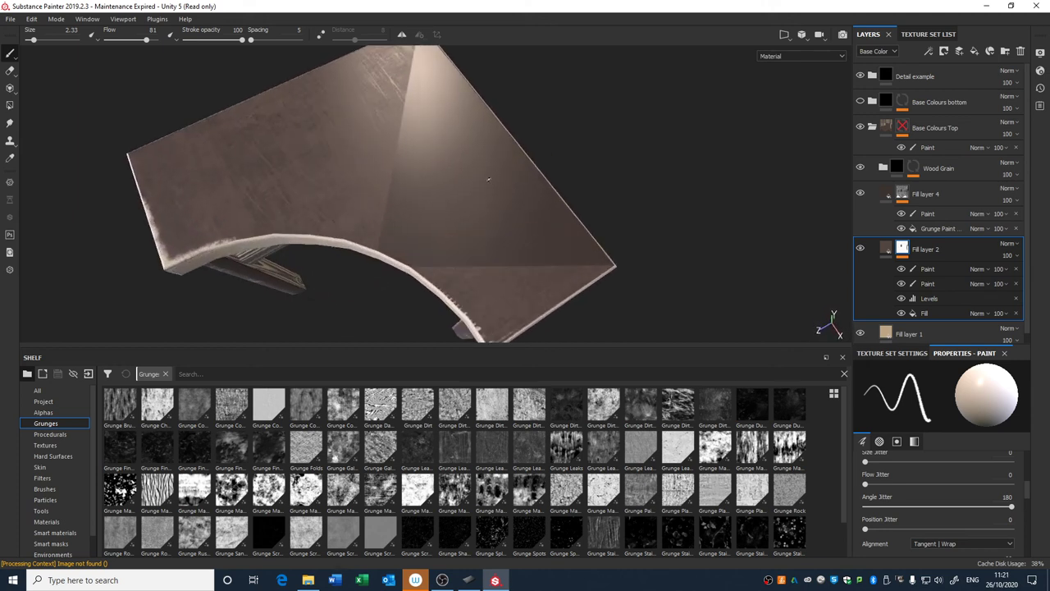
{"action": "scroll", "coordinate": [476, 184], "scroll_direction": "down", "scroll_amount": 4}
{"action": "left_click_drag", "start_coordinate": [412, 231], "coordinate": [394, 188], "text": "alt"}
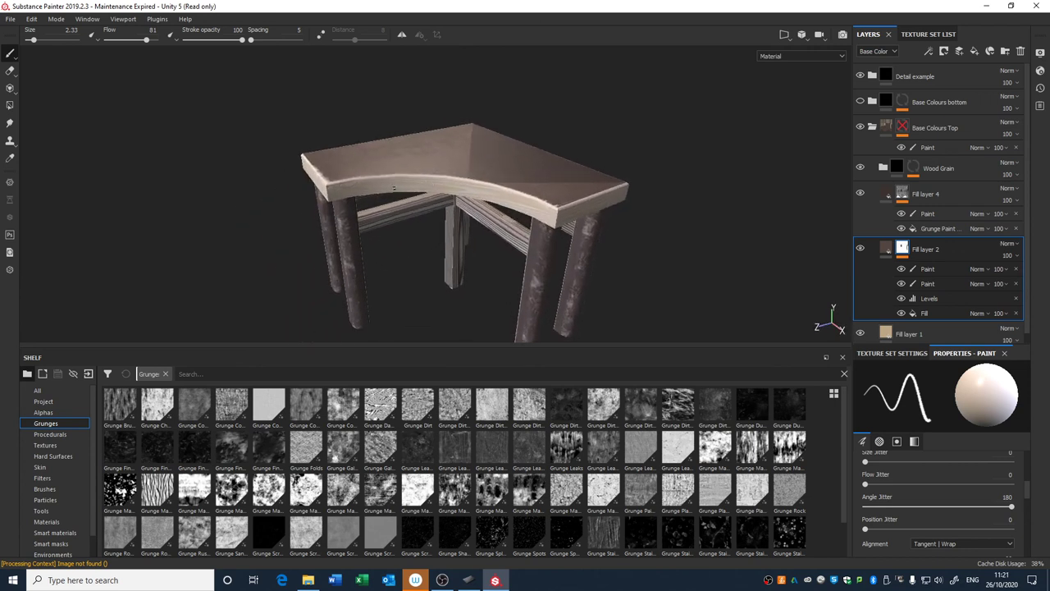
Open the texture export settings and set common padding to Dilation + Transparent with a dilation of 2 pixels.
{"action": "left_click", "coordinate": [11, 21]}
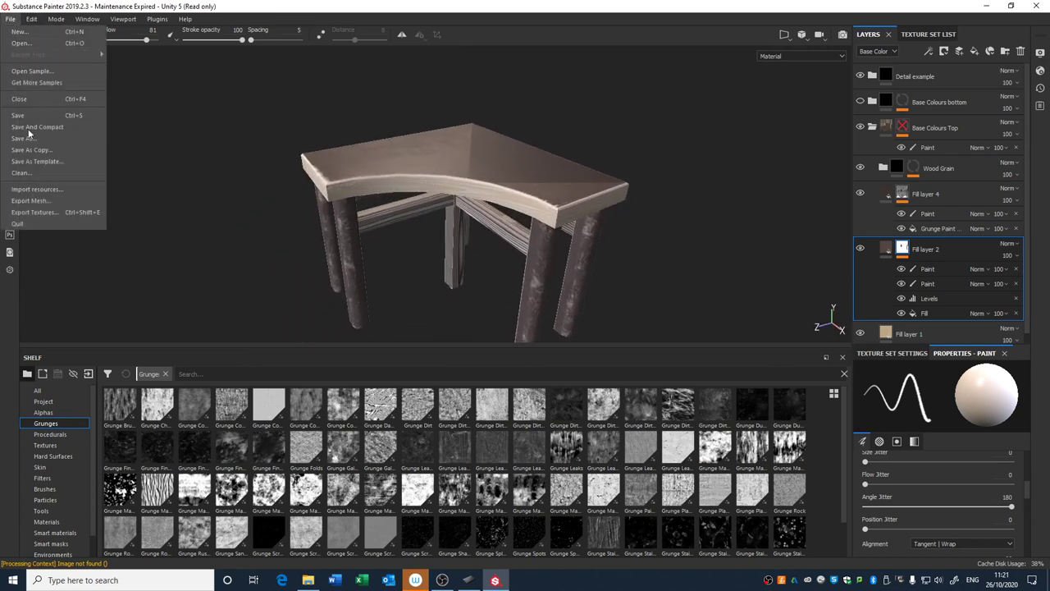
{"action": "left_click", "coordinate": [69, 215]}
{"action": "left_click_drag", "start_coordinate": [390, 100], "coordinate": [209, 100]}
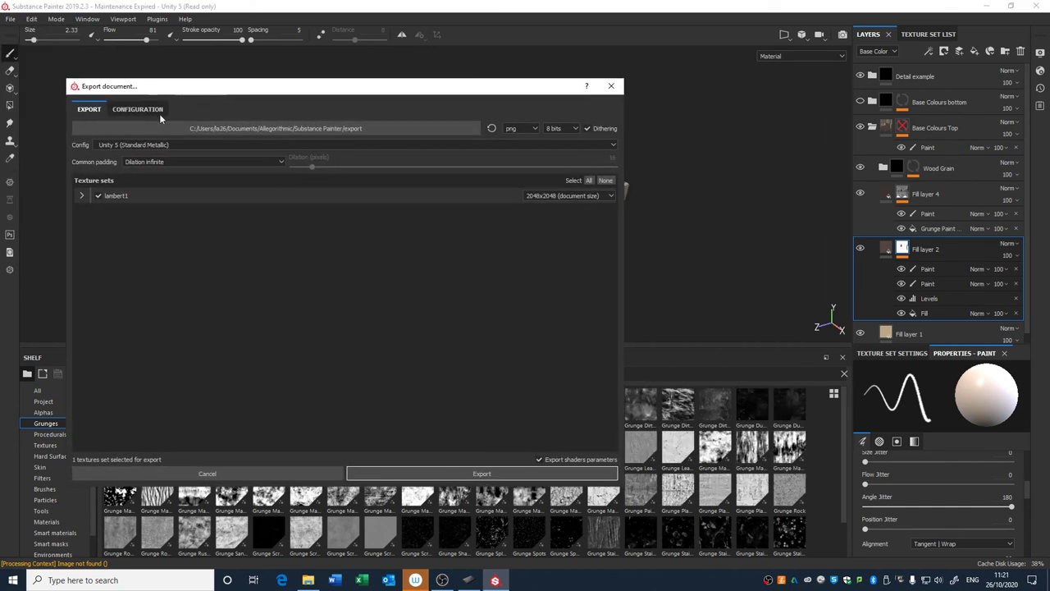
{"action": "left_click", "coordinate": [146, 162]}
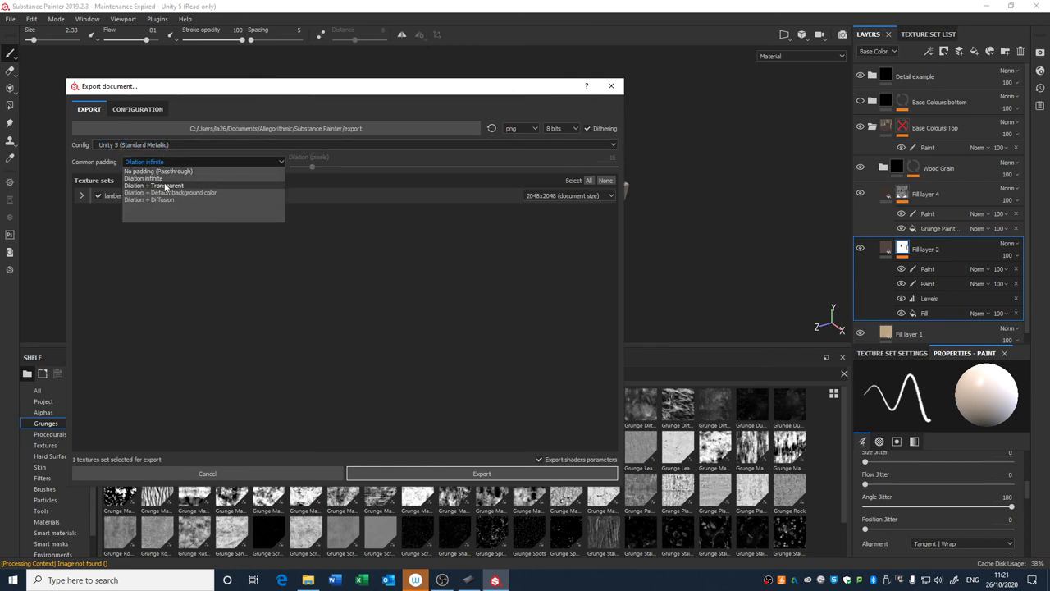
{"action": "left_click", "coordinate": [165, 186]}
{"action": "left_click", "coordinate": [605, 157]}
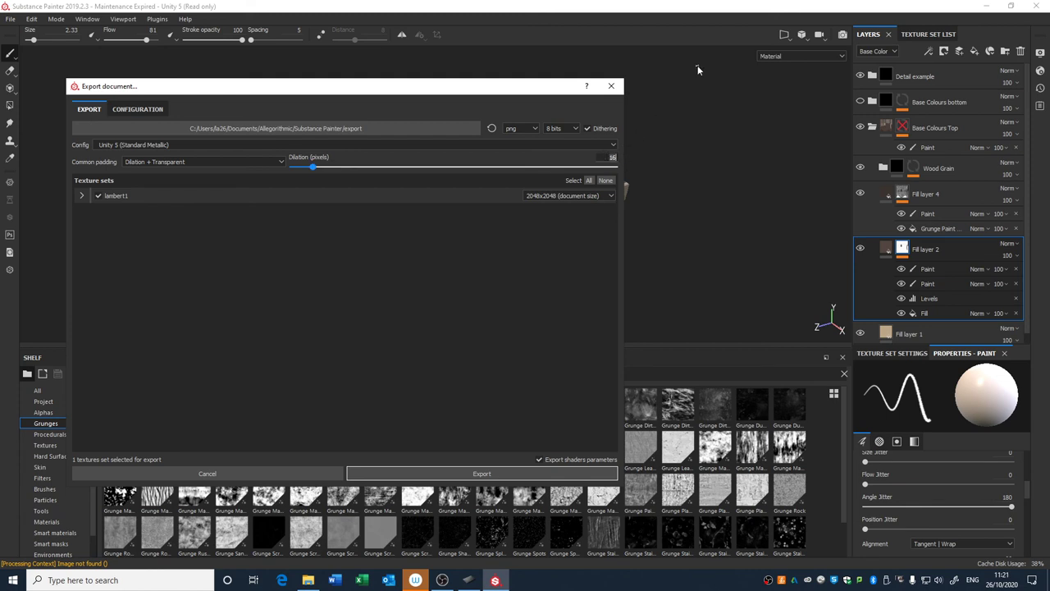
{"action": "key", "text": "Return"}
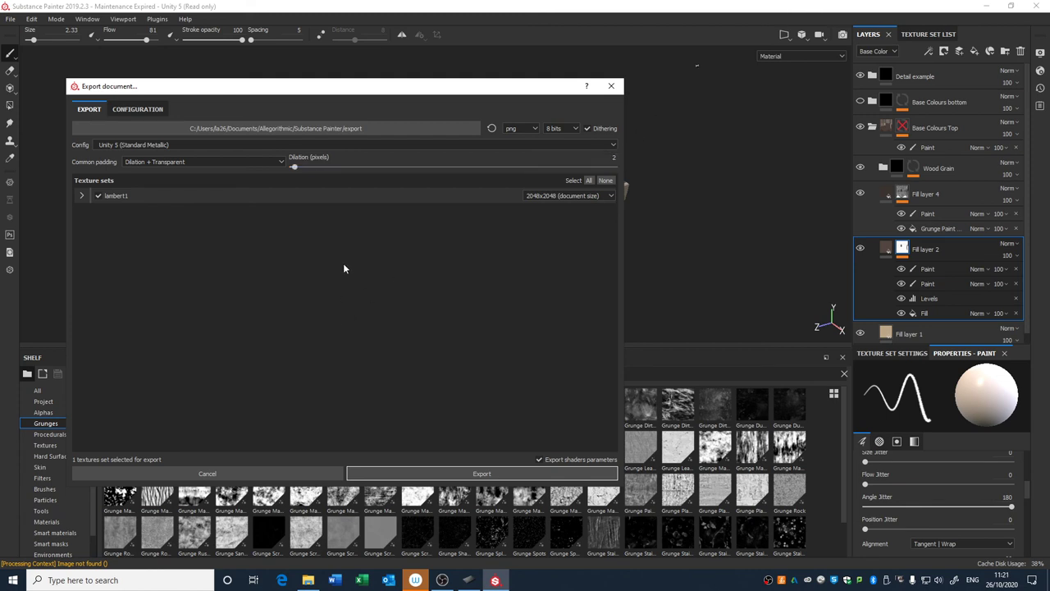
Expand the lambert1 texture set's map list and set its export size to 1024x1024.
{"action": "left_click", "coordinate": [82, 197]}
{"action": "left_click", "coordinate": [82, 197]}
{"action": "left_click", "coordinate": [82, 197]}
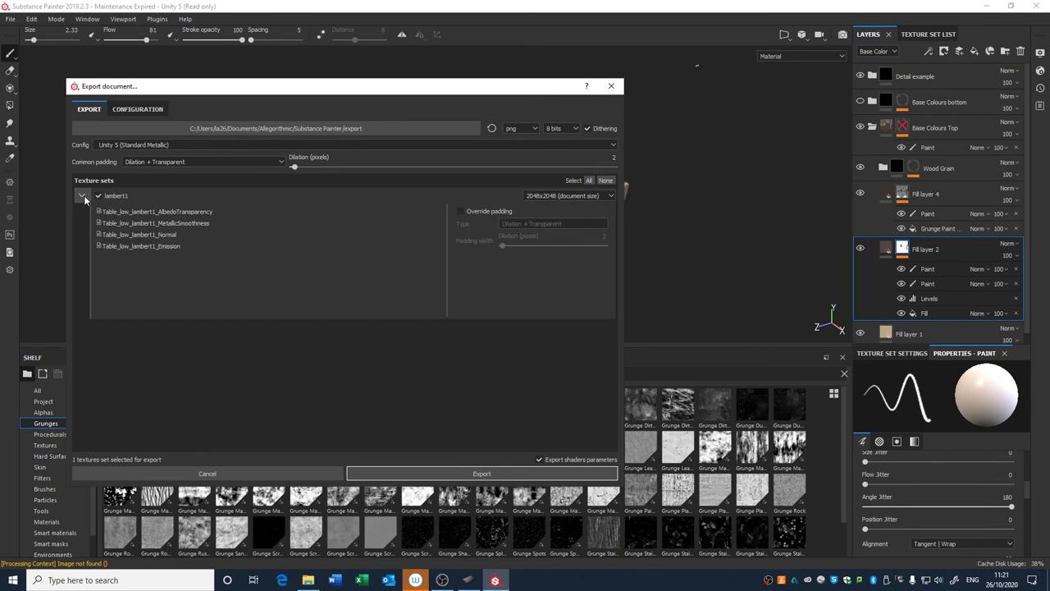
{"action": "left_click", "coordinate": [82, 197]}
{"action": "left_click", "coordinate": [82, 197]}
{"action": "left_click", "coordinate": [585, 195]}
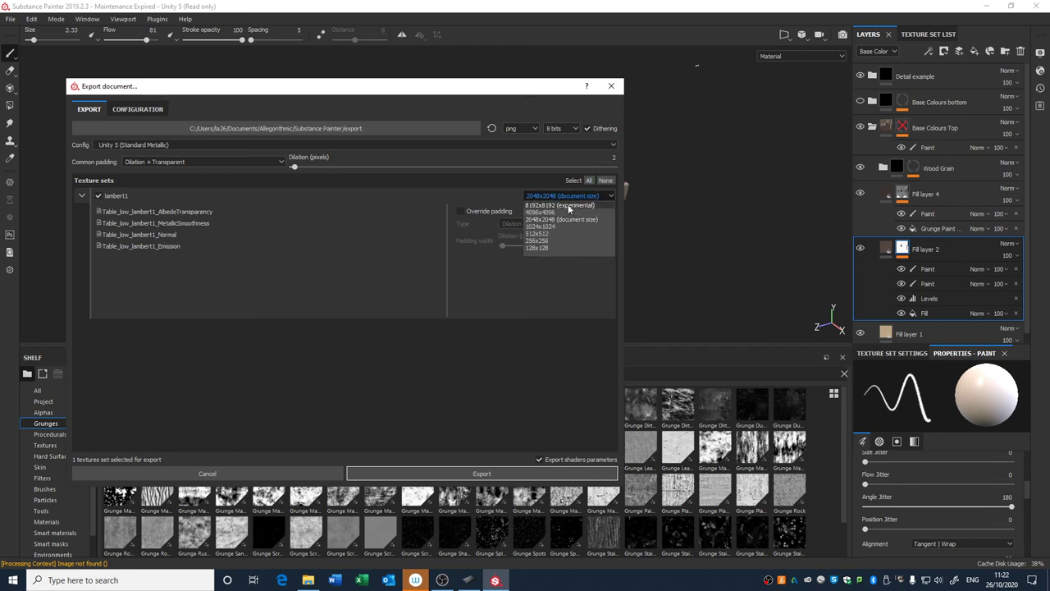
{"action": "left_click", "coordinate": [556, 225]}
{"action": "left_click_drag", "start_coordinate": [529, 91], "coordinate": [552, 93]}
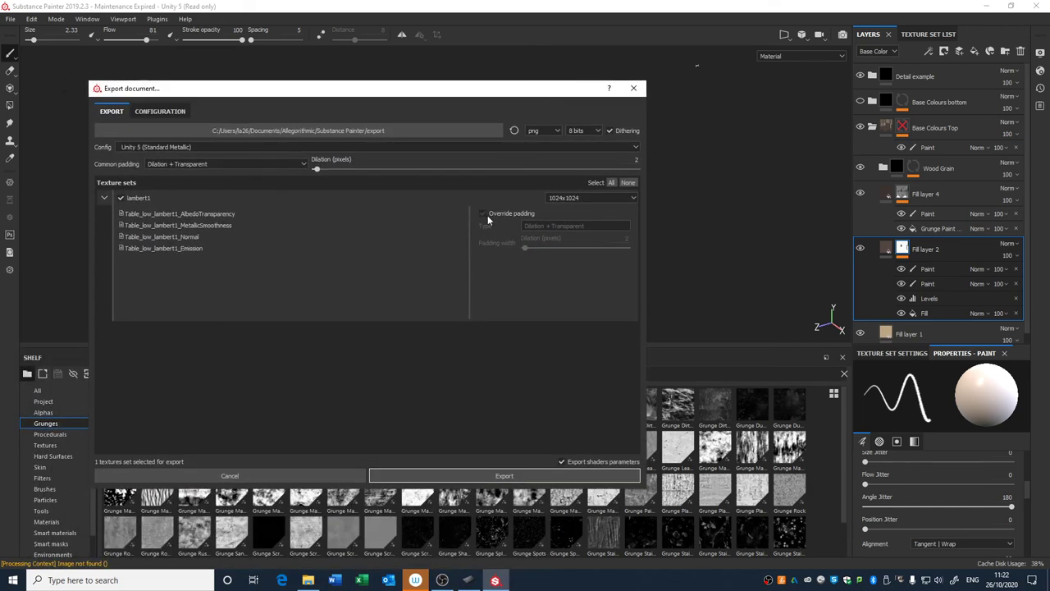
Set the texture export folder to Downloads.
{"action": "left_click", "coordinate": [552, 131]}
{"action": "left_click", "coordinate": [552, 132]}
{"action": "left_click", "coordinate": [312, 133]}
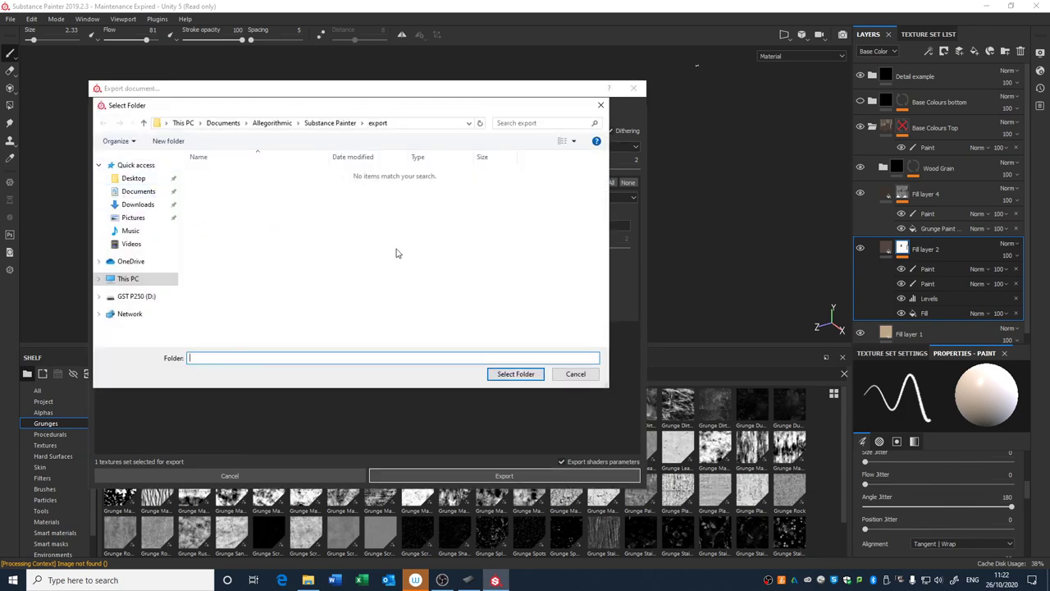
{"action": "left_click", "coordinate": [133, 178]}
{"action": "left_click", "coordinate": [137, 205]}
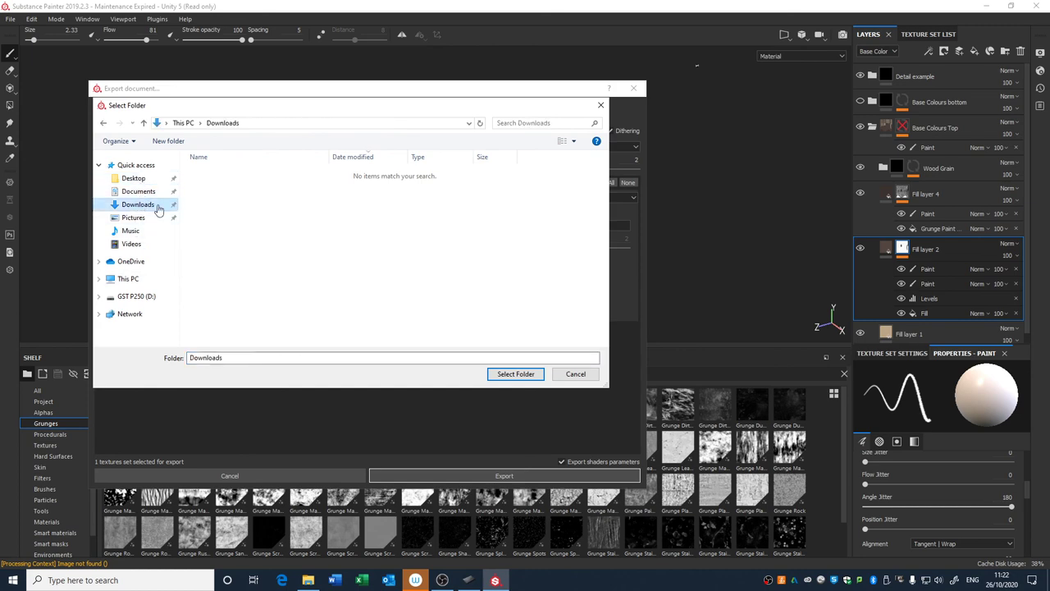
{"action": "left_click", "coordinate": [530, 375]}
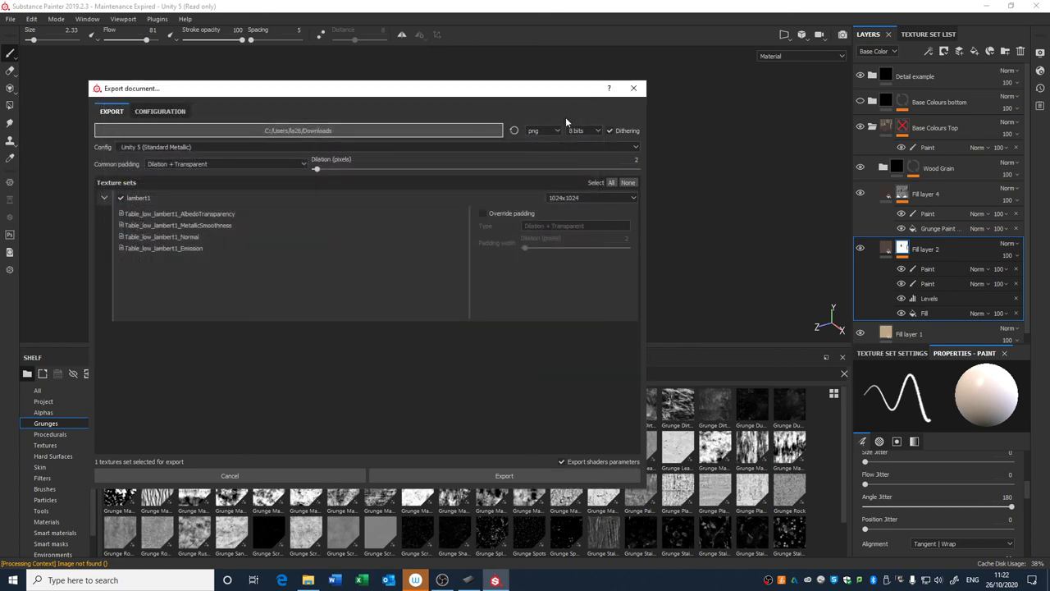
Export the textures in targa format, and select all the exported files in the output folder.
{"action": "left_click", "coordinate": [543, 131]}
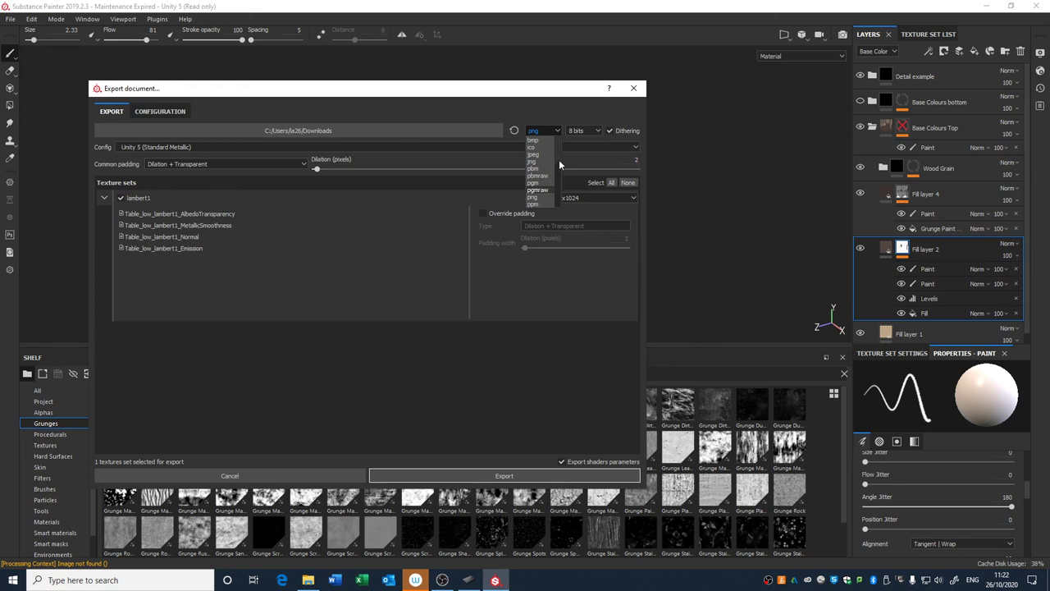
{"action": "scroll", "coordinate": [546, 169], "scroll_direction": "down", "scroll_amount": 3}
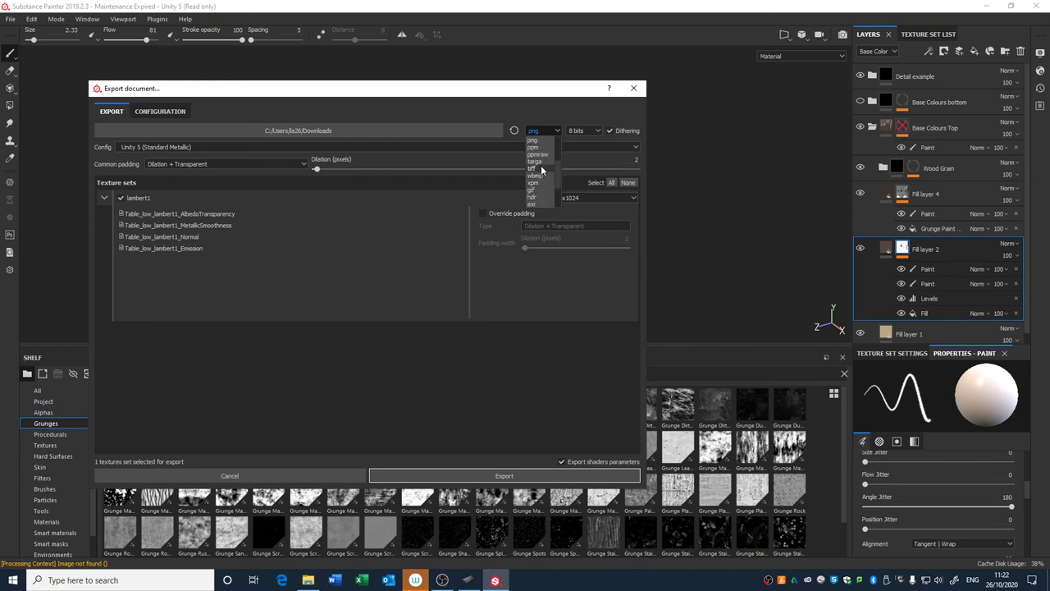
{"action": "left_click", "coordinate": [539, 161]}
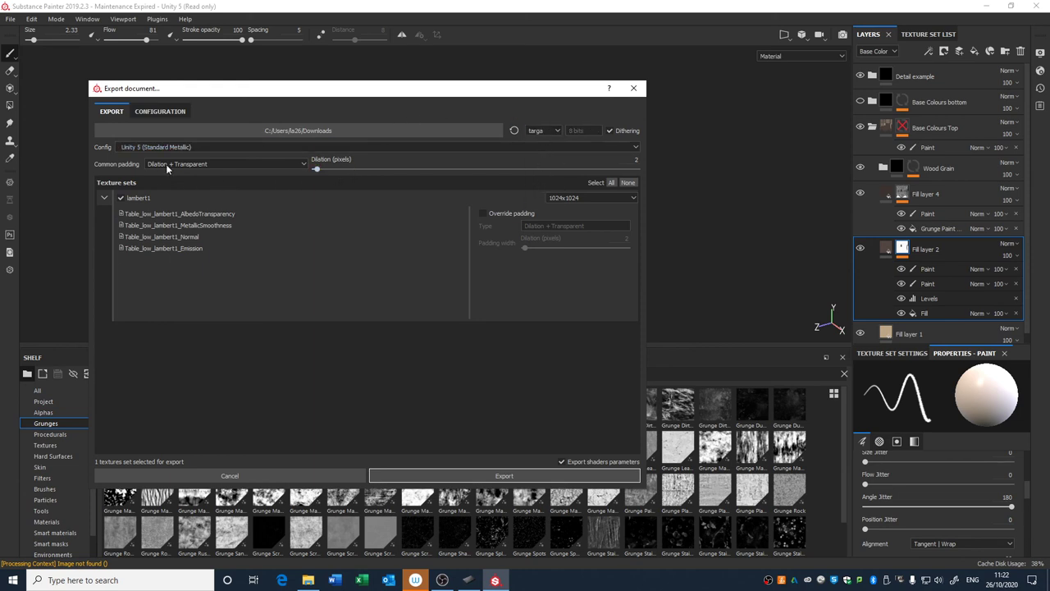
{"action": "left_click", "coordinate": [486, 474]}
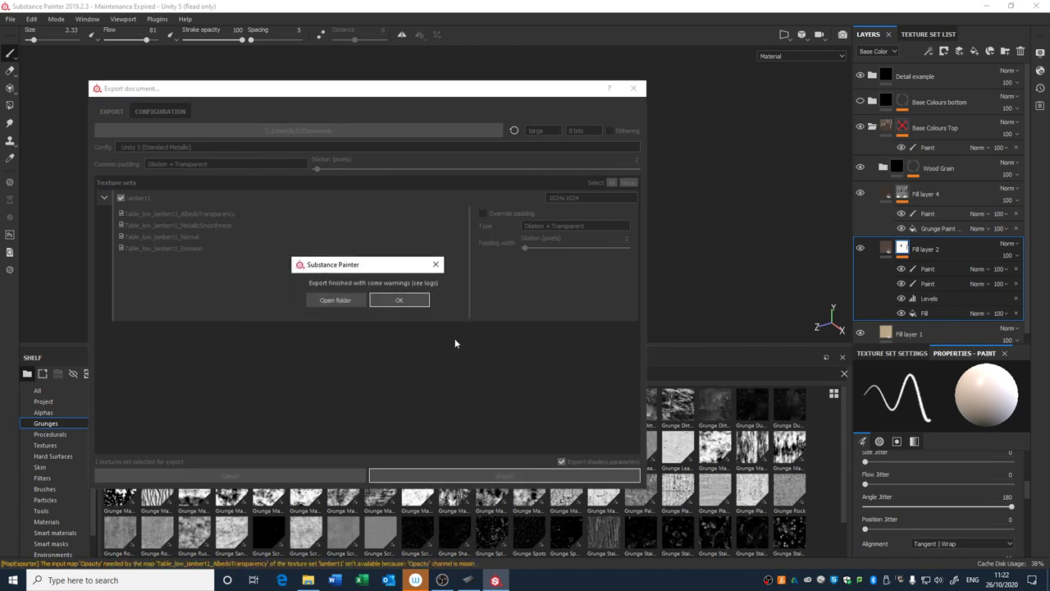
{"action": "left_click", "coordinate": [336, 300]}
{"action": "left_click_drag", "start_coordinate": [206, 340], "coordinate": [302, 187]}
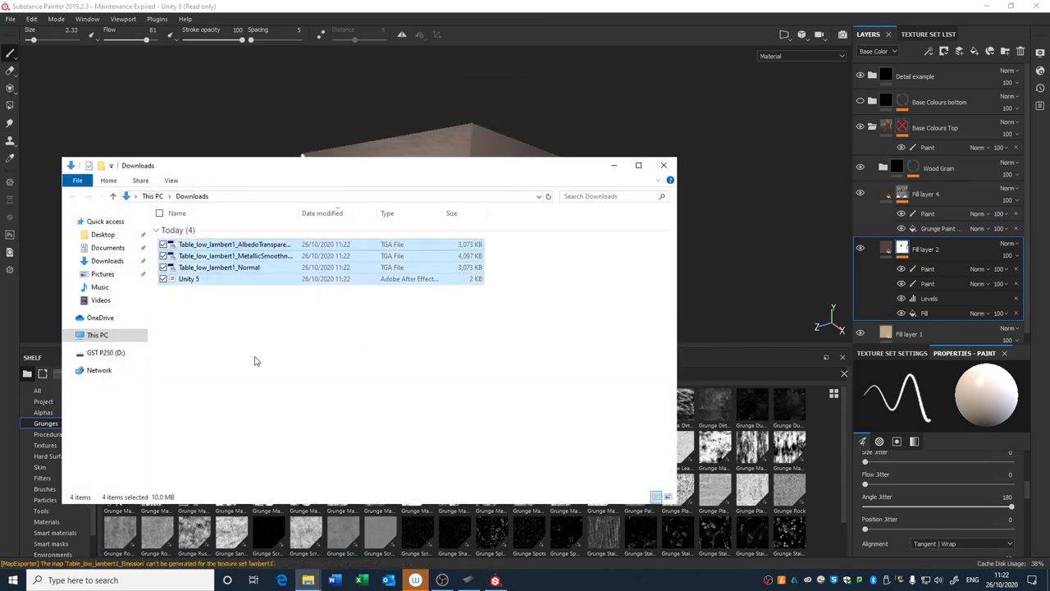
Examine the individual exported files in the Downloads folder: the AlbedoTransparency, MetallicSmoothness and Normal maps and the Unity 5 file.
{"action": "left_click", "coordinate": [218, 283]}
{"action": "left_click", "coordinate": [191, 268]}
{"action": "left_click", "coordinate": [198, 256]}
{"action": "left_click", "coordinate": [202, 246]}
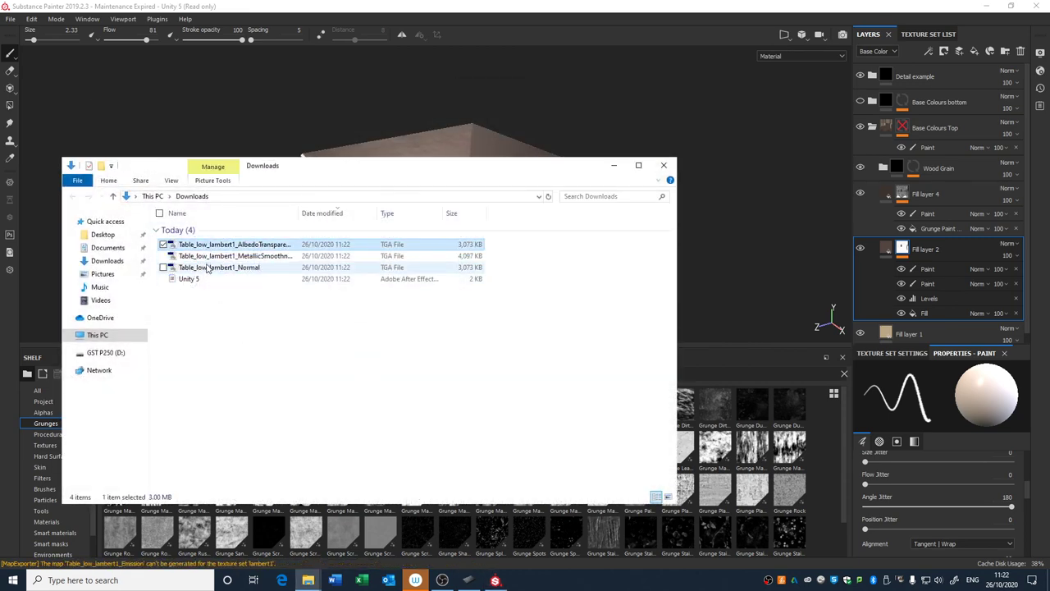
{"action": "left_click", "coordinate": [207, 267]}
{"action": "left_click", "coordinate": [212, 256]}
{"action": "left_click", "coordinate": [215, 245]}
{"action": "left_click", "coordinate": [217, 267]}
{"action": "left_click", "coordinate": [219, 256]}
{"action": "left_click", "coordinate": [219, 246]}
{"action": "left_click", "coordinate": [222, 282]}
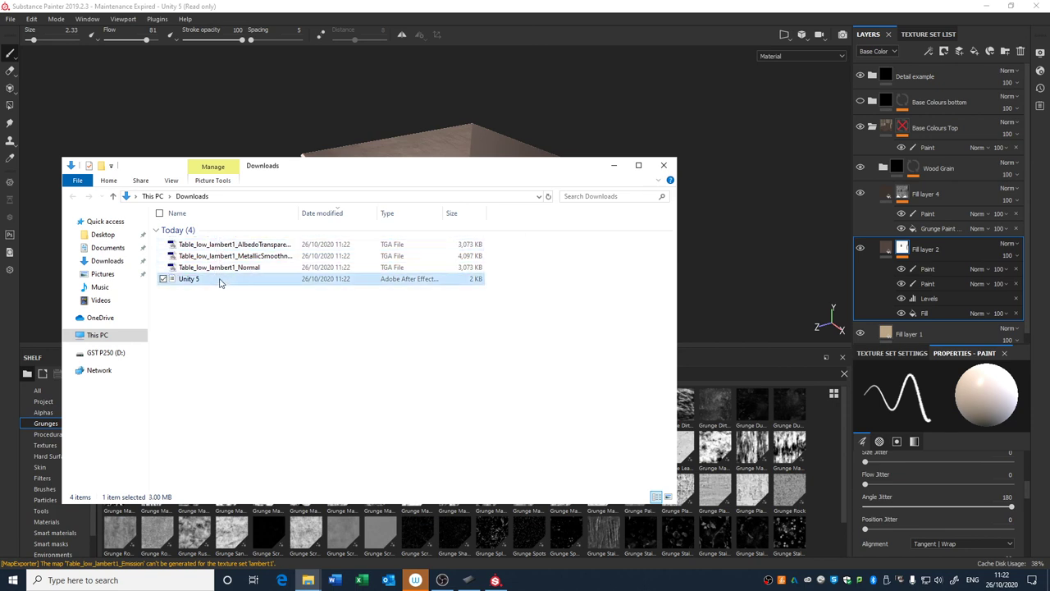
{"action": "left_click", "coordinate": [227, 269]}
{"action": "left_click", "coordinate": [227, 256]}
{"action": "left_click", "coordinate": [227, 268]}
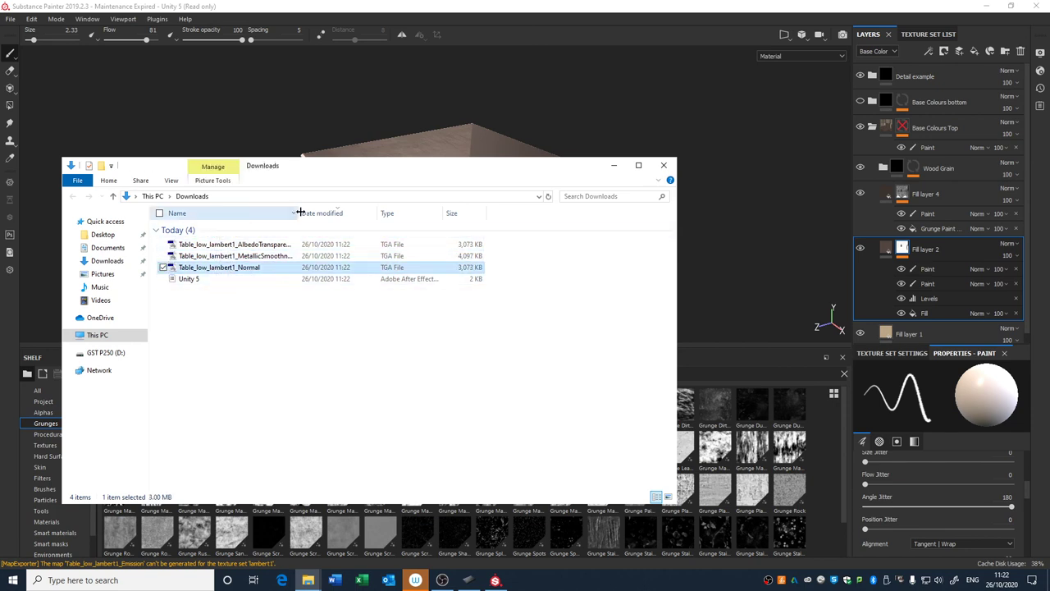
Widen the file name column to read the exported maps' full names, and close the Downloads folder.
{"action": "left_click_drag", "start_coordinate": [298, 213], "coordinate": [380, 215]}
{"action": "left_click", "coordinate": [265, 256]}
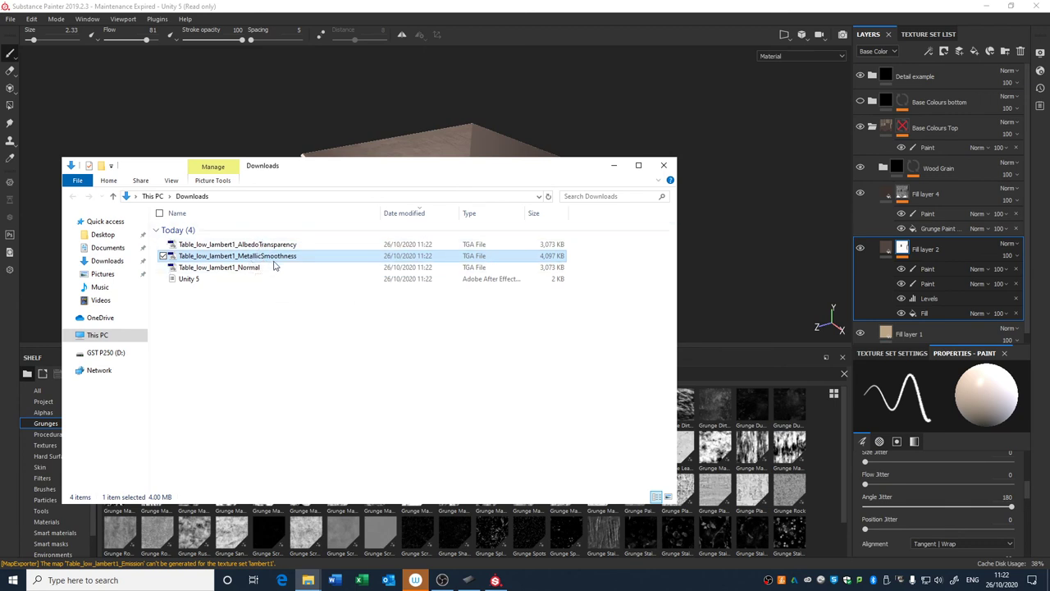
{"action": "left_click", "coordinate": [251, 246]}
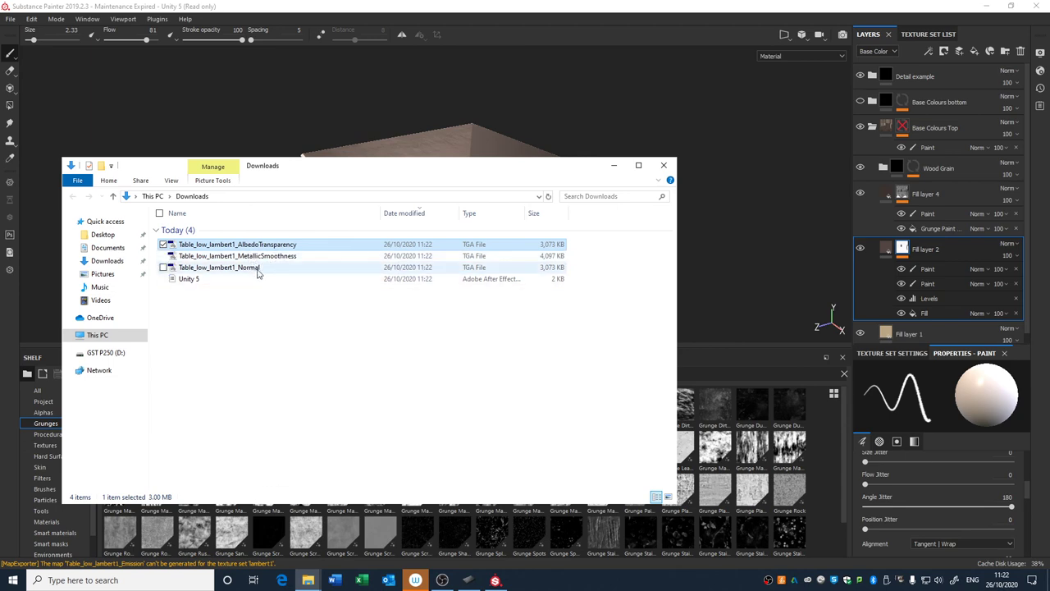
{"action": "left_click", "coordinate": [361, 363]}
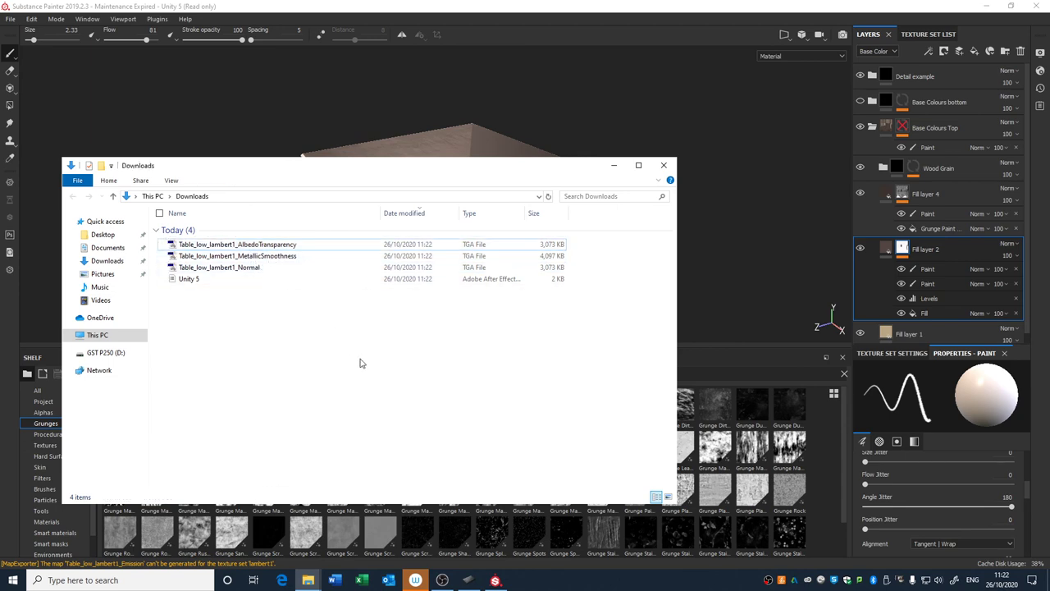
{"action": "left_click", "coordinate": [665, 166]}
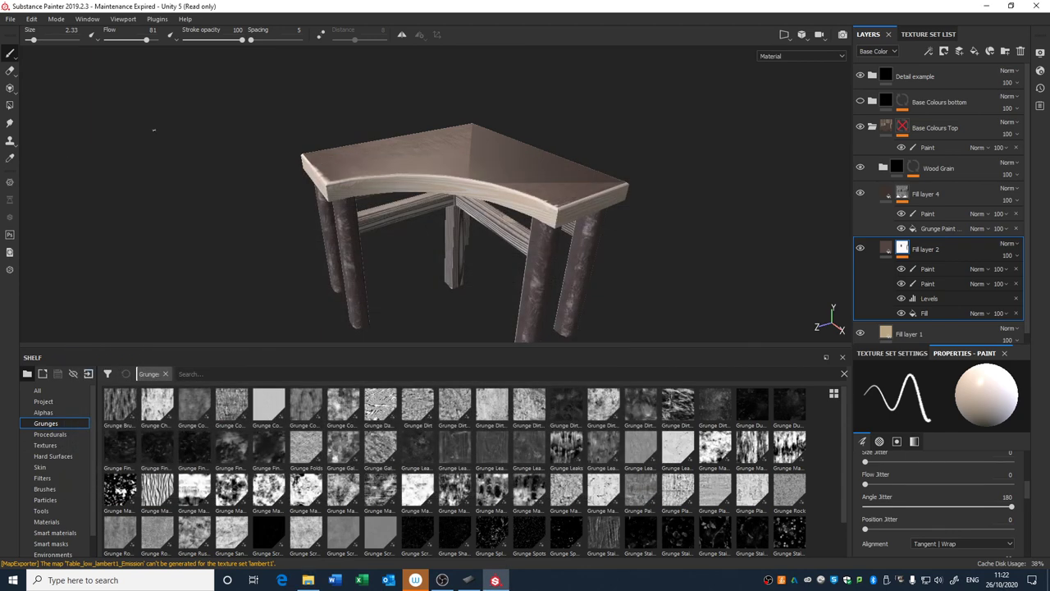
Reopen the texture export settings, switch the config to PBR MetalRough, and expand the lambert1 map list to examine its output maps.
{"action": "left_click", "coordinate": [11, 18]}
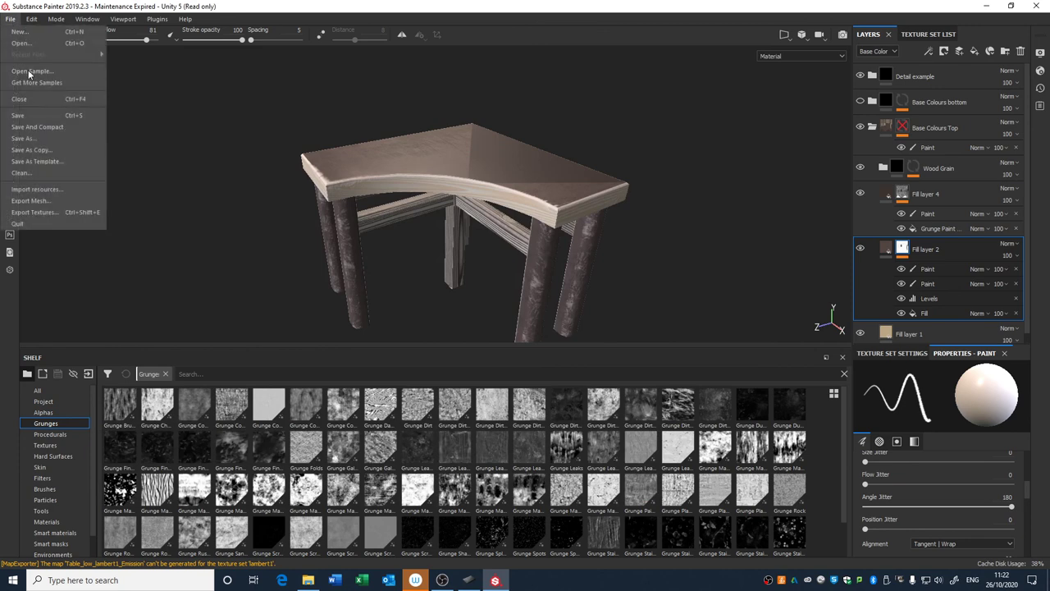
{"action": "left_click", "coordinate": [65, 213]}
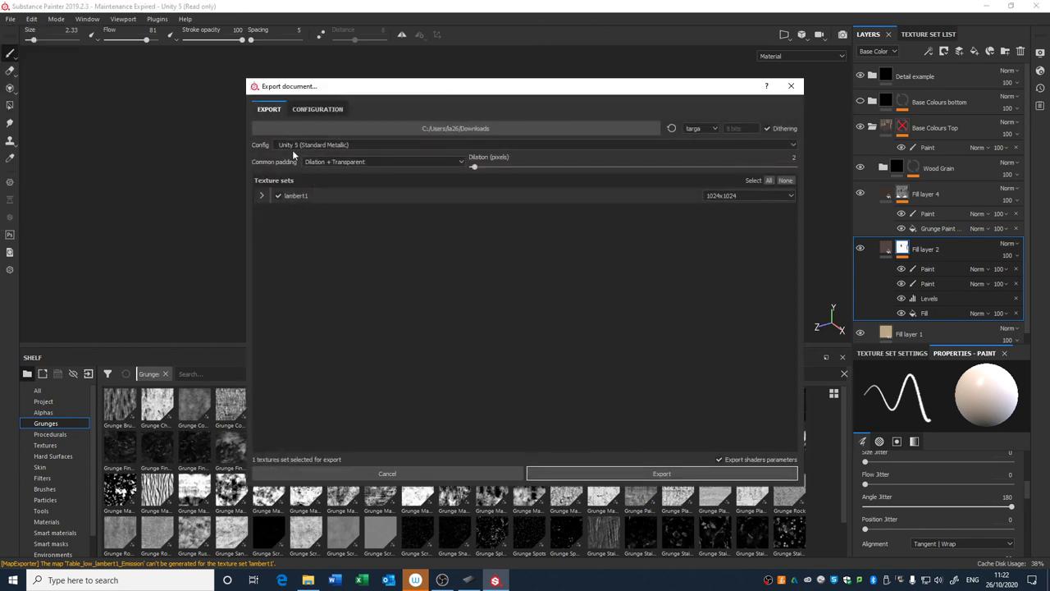
{"action": "left_click", "coordinate": [297, 146]}
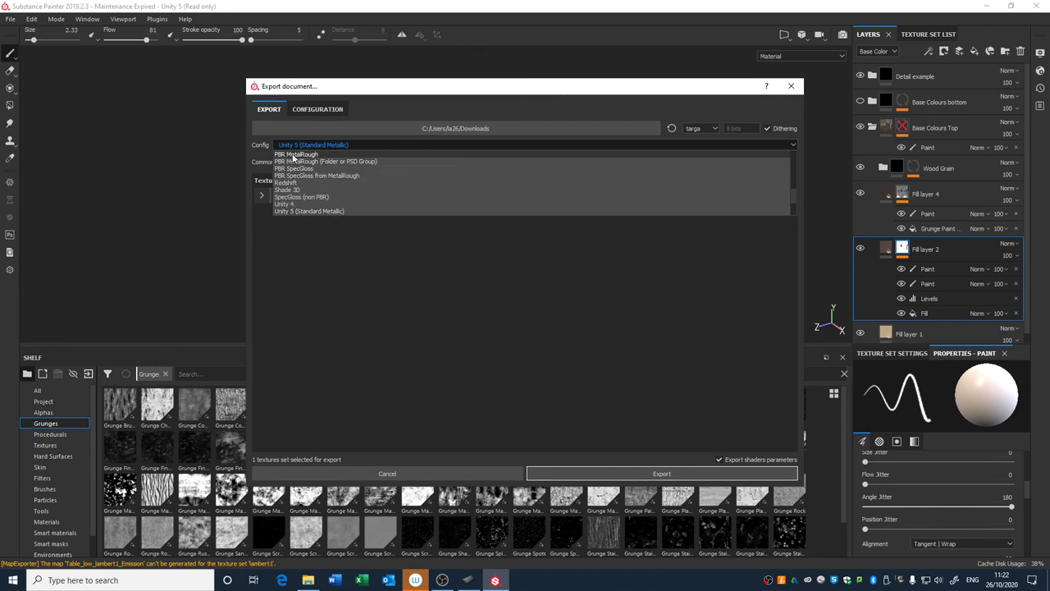
{"action": "left_click", "coordinate": [296, 155]}
{"action": "left_click", "coordinate": [262, 196]}
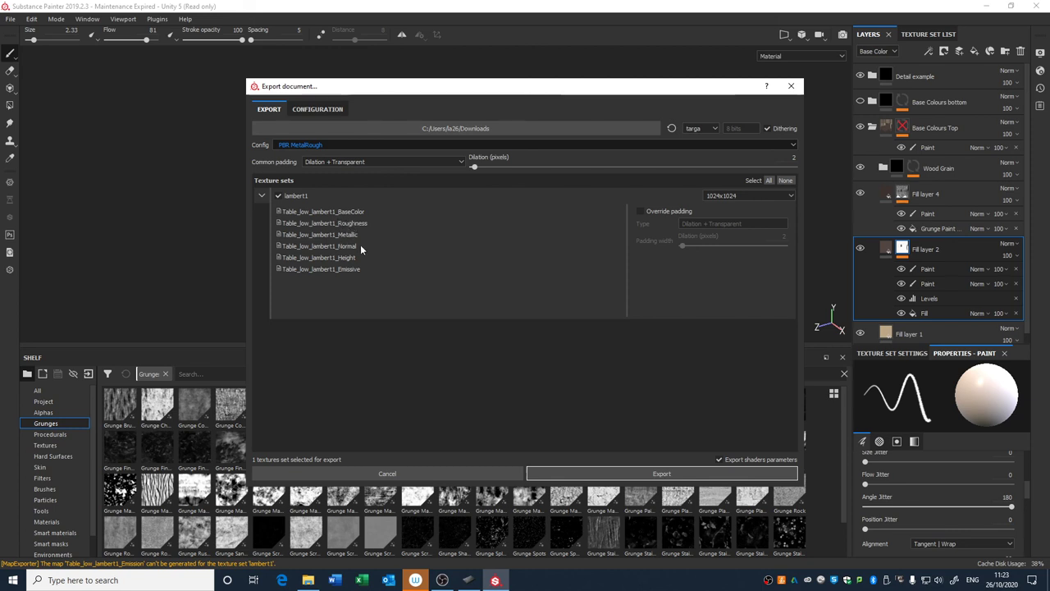
{"action": "left_click", "coordinate": [323, 146]}
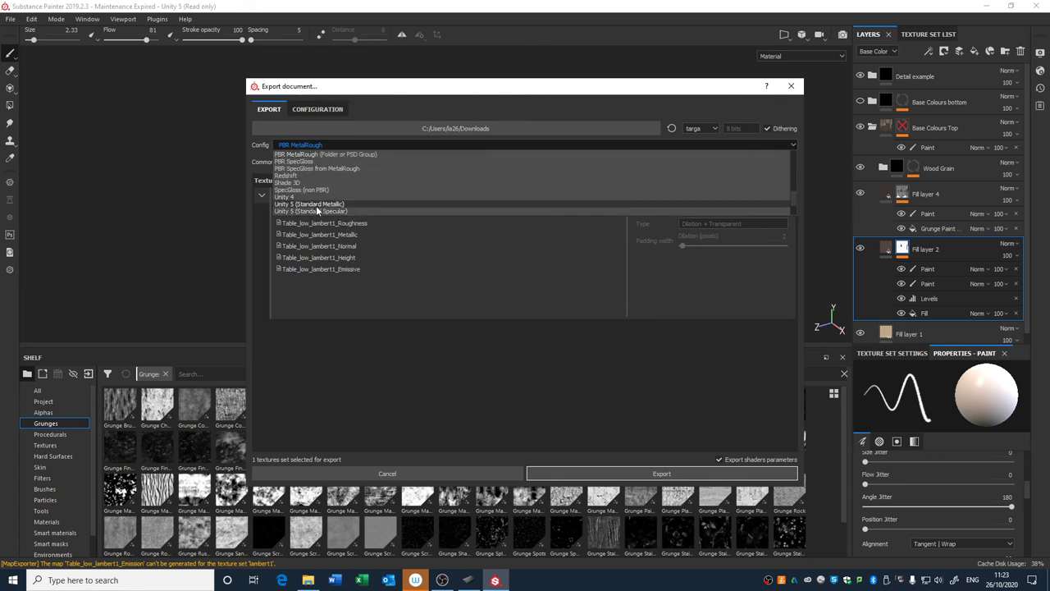
{"action": "left_click", "coordinate": [325, 351]}
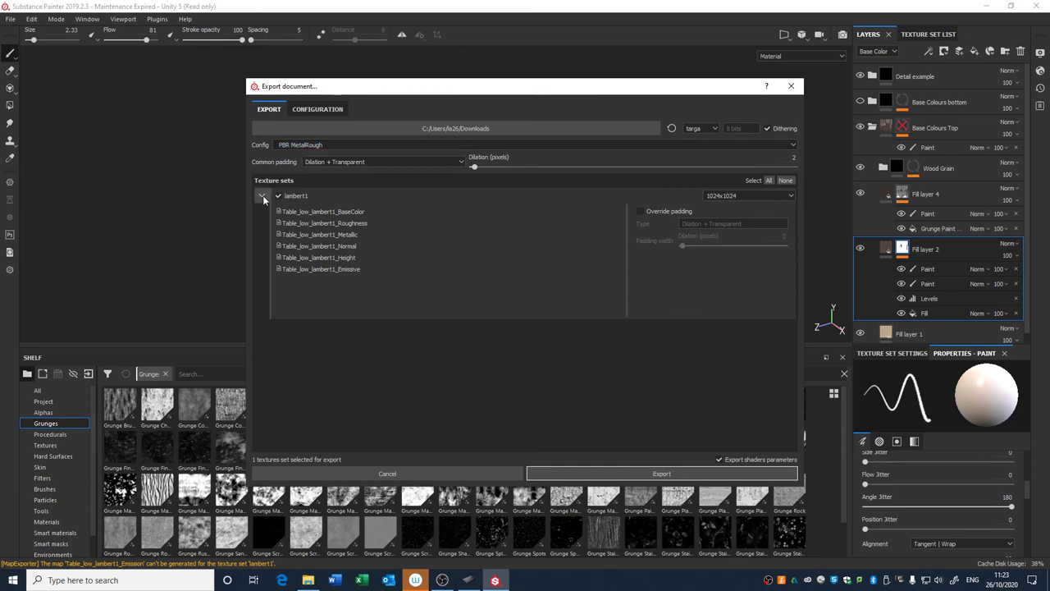
Collapse the lambert1 map list, set the config back to Unity 5 (Standard Metallic), and close the export settings without exporting.
{"action": "left_click", "coordinate": [263, 197]}
{"action": "left_click", "coordinate": [318, 145]}
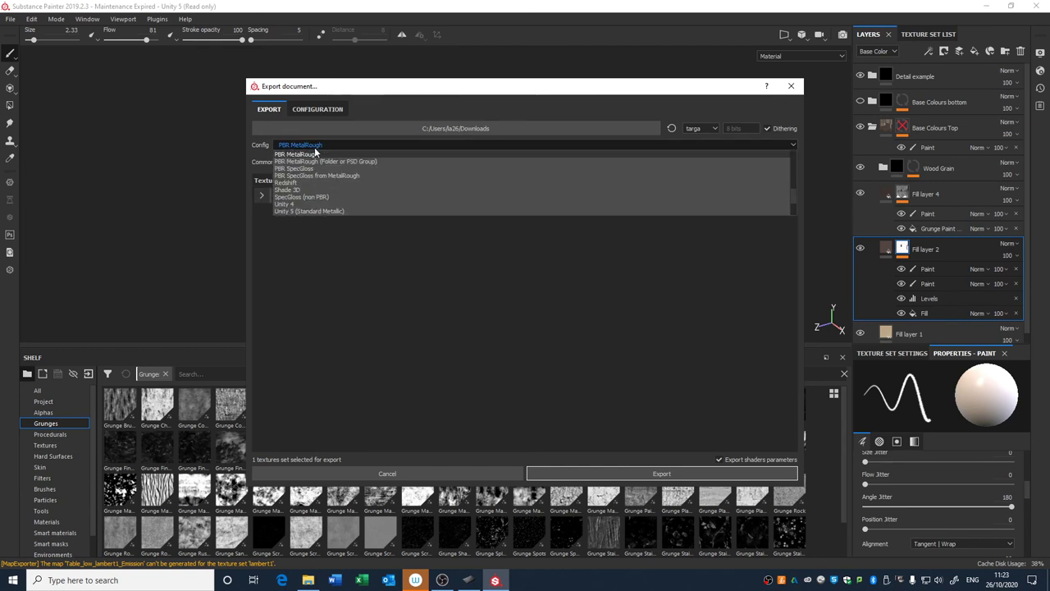
{"action": "left_click", "coordinate": [299, 212]}
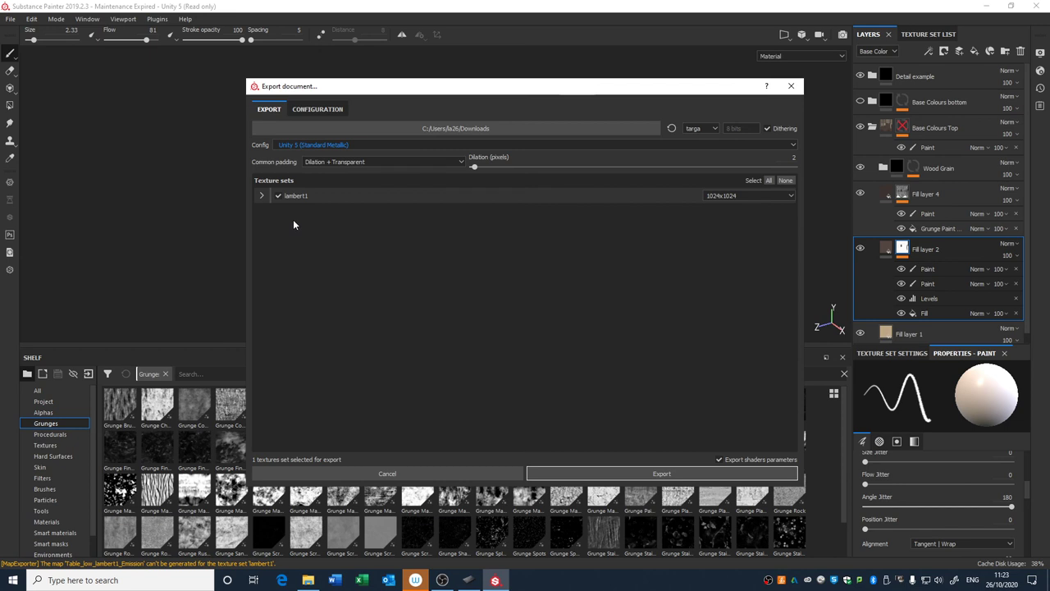
{"action": "left_click", "coordinate": [311, 146]}
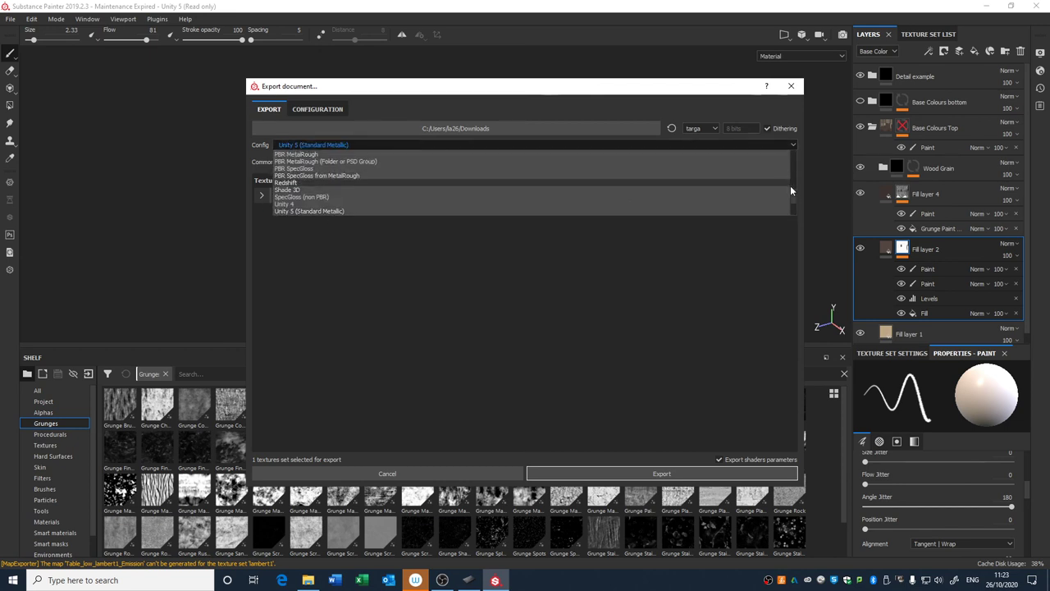
{"action": "scroll", "coordinate": [793, 195], "scroll_direction": "down", "scroll_amount": 3}
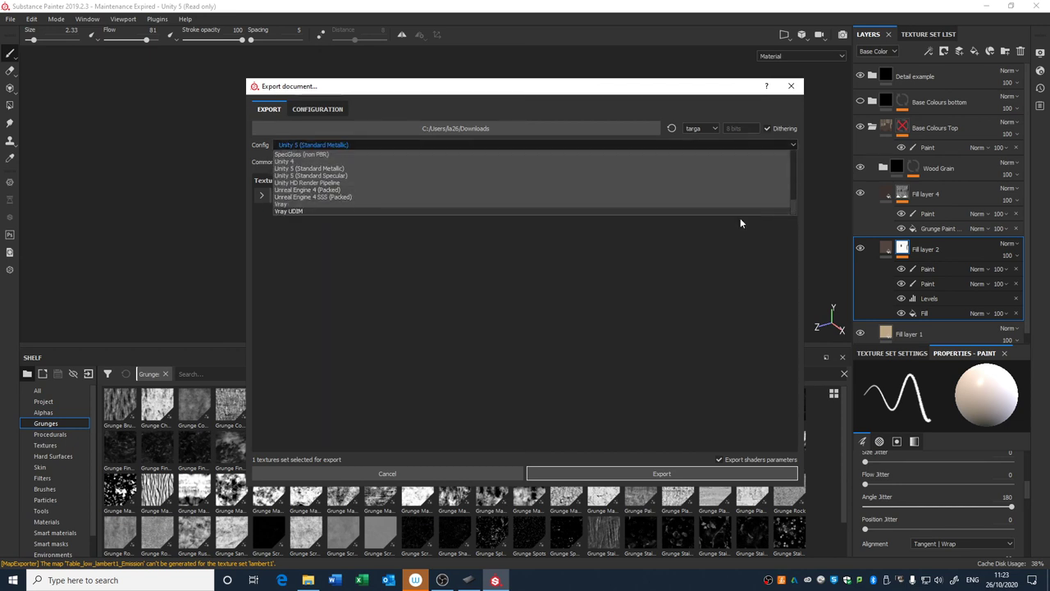
{"action": "left_click", "coordinate": [608, 321]}
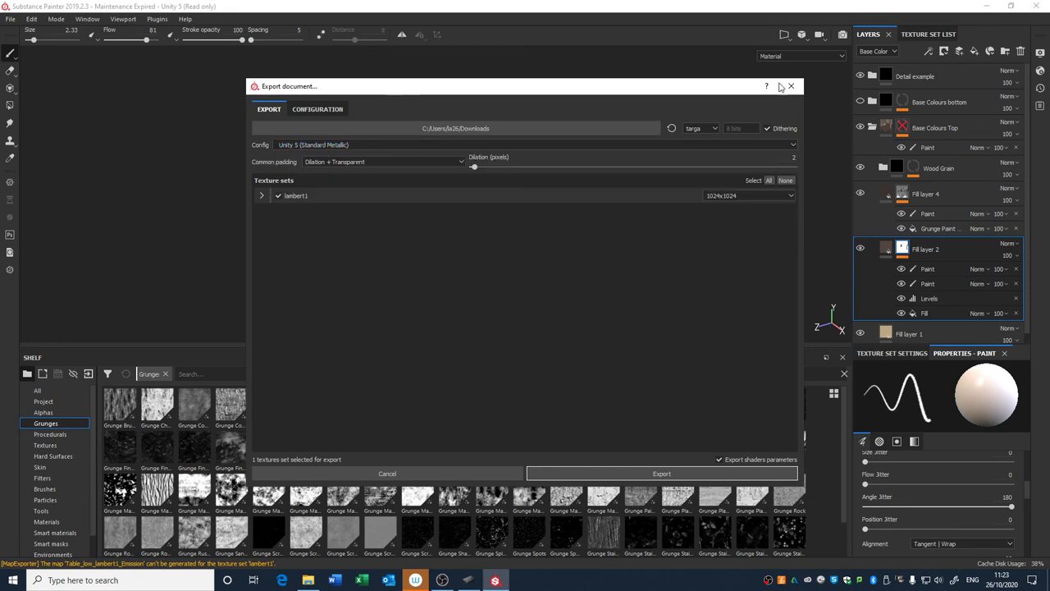
{"action": "left_click", "coordinate": [790, 87]}
{"action": "left_click_drag", "start_coordinate": [692, 250], "coordinate": [608, 161], "text": "alt"}
{"action": "left_click_drag", "start_coordinate": [565, 194], "coordinate": [605, 188], "text": "alt"}
{"action": "left_click", "coordinate": [12, 22]}
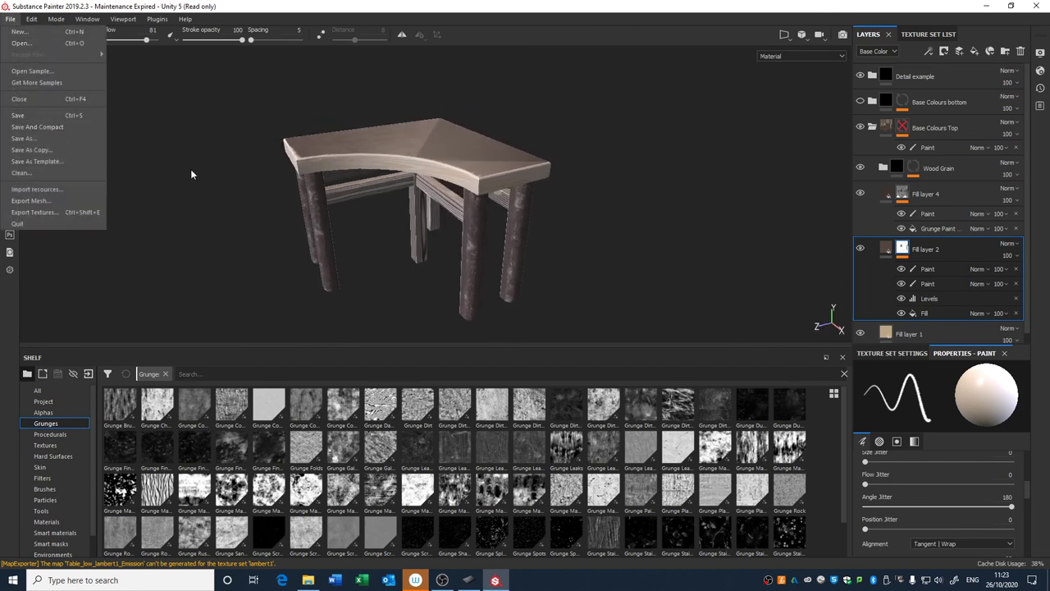
{"action": "left_click", "coordinate": [227, 203]}
{"action": "left_click", "coordinate": [440, 580]}
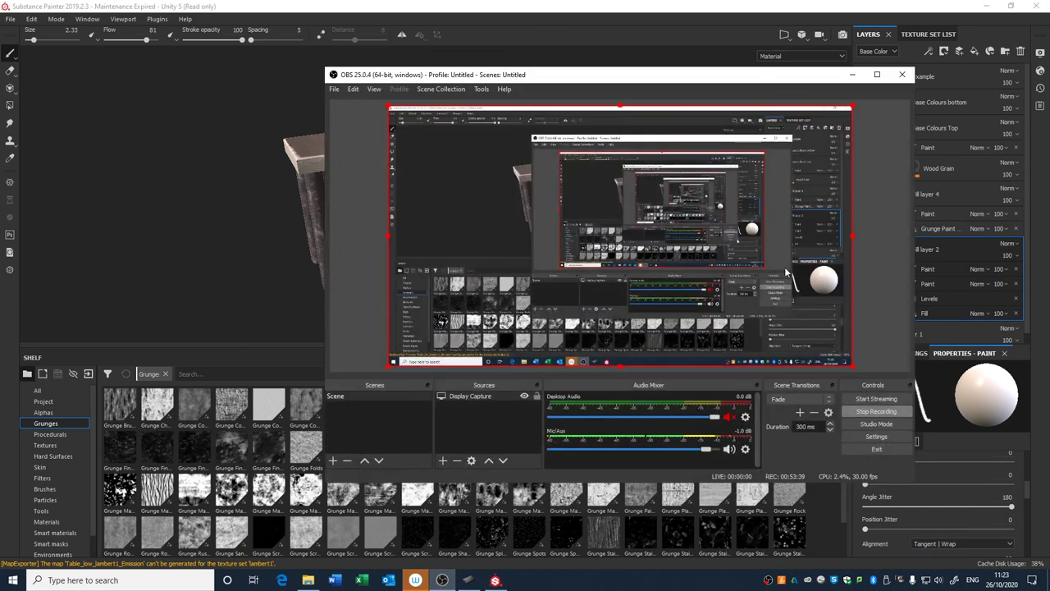
{"action": "left_click", "coordinate": [852, 75]}
{"action": "left_click_drag", "start_coordinate": [574, 212], "coordinate": [500, 202], "text": "alt"}
Create a new project from the Toaster_low mesh using the Unity 5 (allegorithmic) template.
{"action": "left_click", "coordinate": [11, 19]}
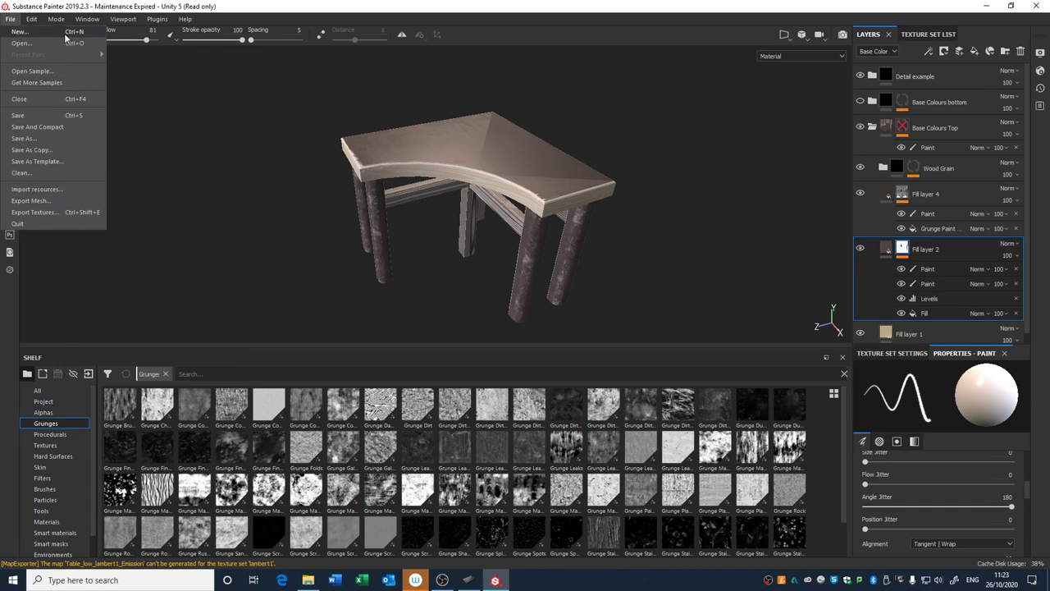
{"action": "left_click", "coordinate": [25, 32]}
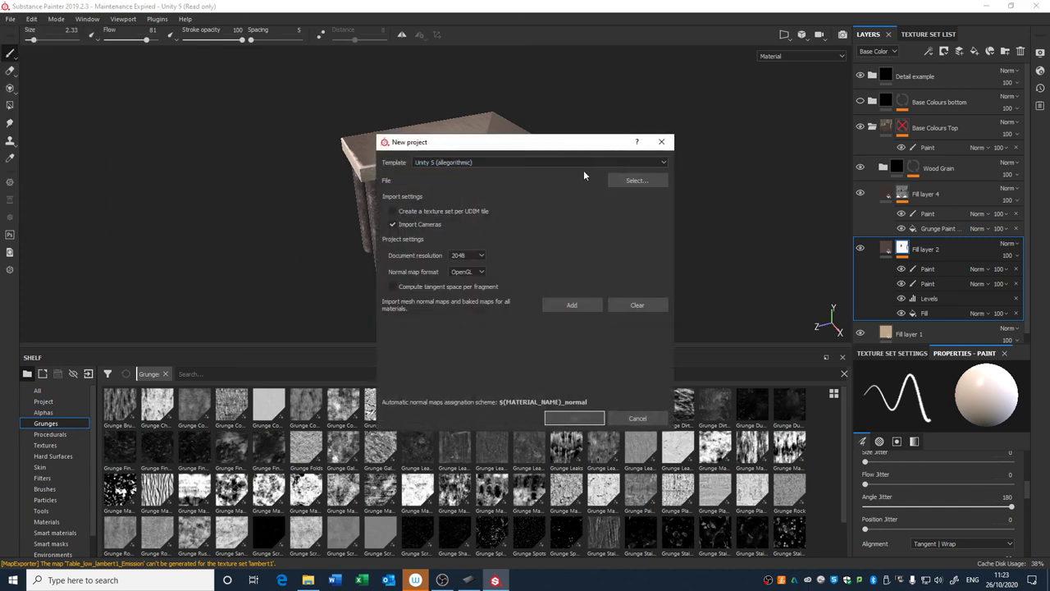
{"action": "left_click_drag", "start_coordinate": [570, 147], "coordinate": [536, 106]}
{"action": "left_click", "coordinate": [449, 122]}
{"action": "left_click", "coordinate": [450, 124]}
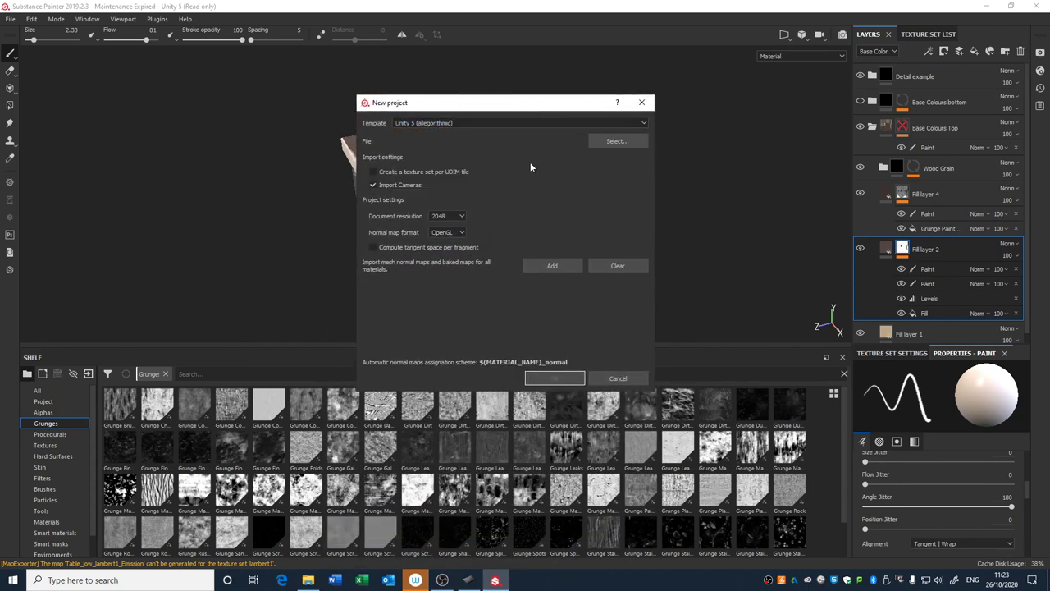
{"action": "left_click", "coordinate": [607, 141]}
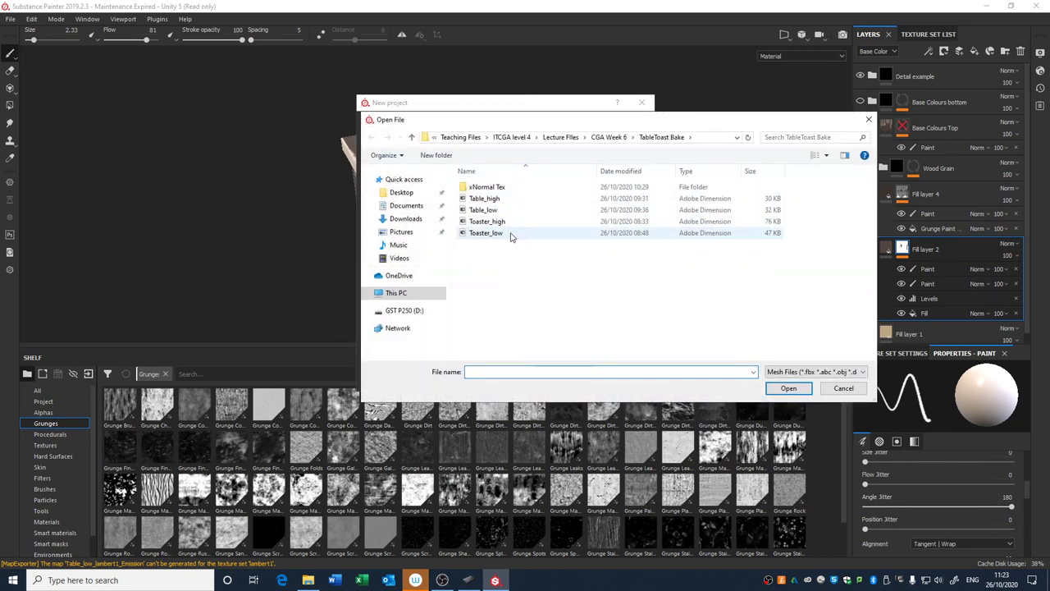
{"action": "double_click", "coordinate": [509, 233]}
{"action": "left_click", "coordinate": [557, 379]}
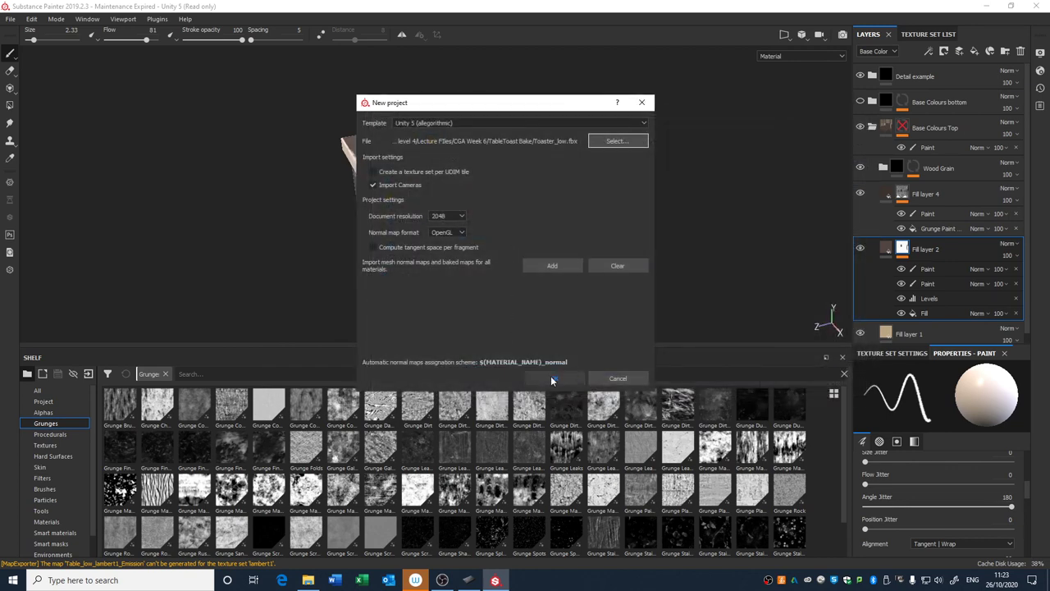
{"action": "left_click", "coordinate": [492, 305]}
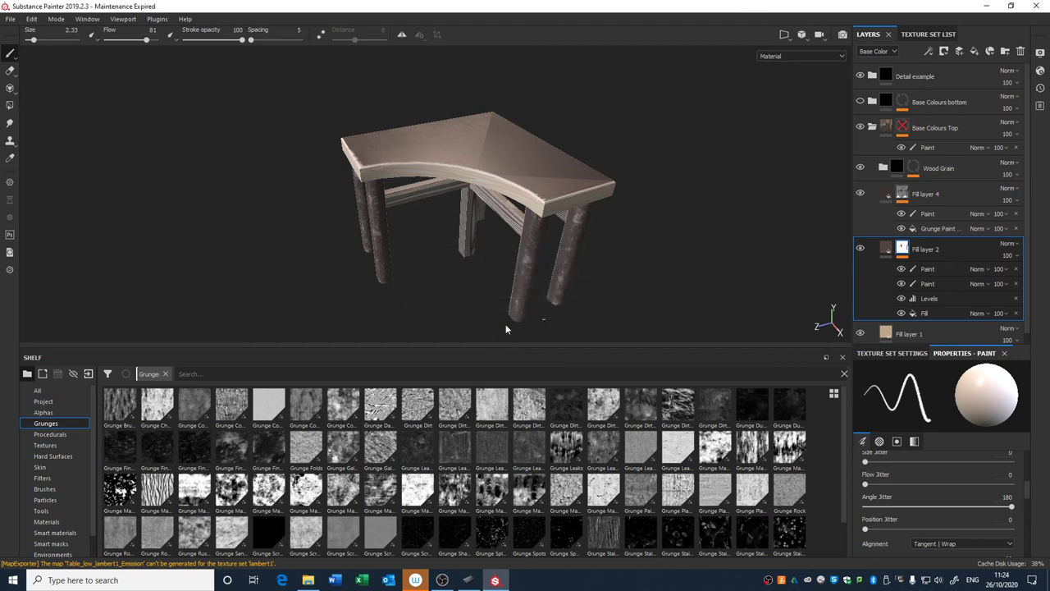
Enlarge the lower properties area, show the toaster's texture set settings, and open the mesh map baking settings.
{"action": "left_click_drag", "start_coordinate": [559, 272], "coordinate": [468, 215], "text": "alt"}
{"action": "middle_click_drag", "start_coordinate": [469, 215], "coordinate": [485, 206], "text": "alt"}
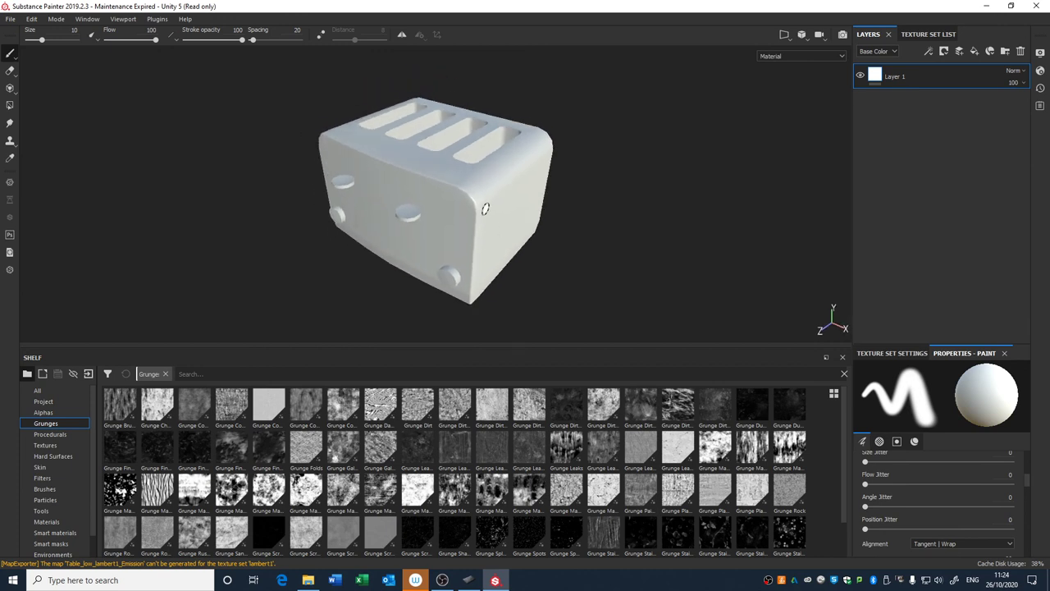
{"action": "scroll", "coordinate": [473, 225], "scroll_direction": "up", "scroll_amount": 2}
{"action": "middle_click_drag", "start_coordinate": [462, 243], "coordinate": [490, 222], "text": "alt"}
{"action": "left_click_drag", "start_coordinate": [491, 222], "coordinate": [550, 182], "text": "alt"}
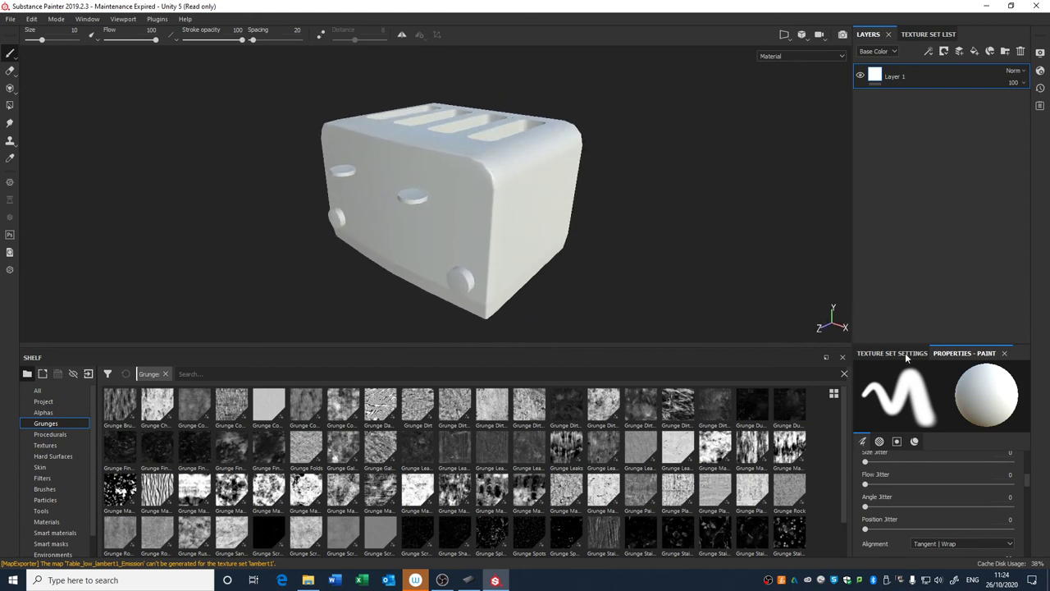
{"action": "left_click_drag", "start_coordinate": [961, 347], "coordinate": [969, 214]}
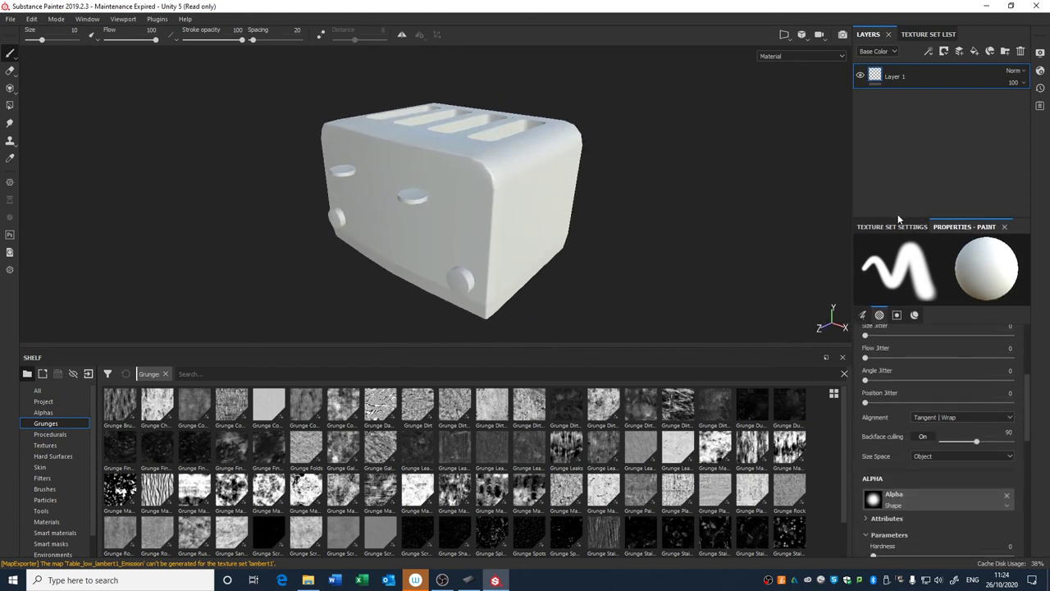
{"action": "left_click", "coordinate": [892, 226]}
{"action": "left_click", "coordinate": [988, 417]}
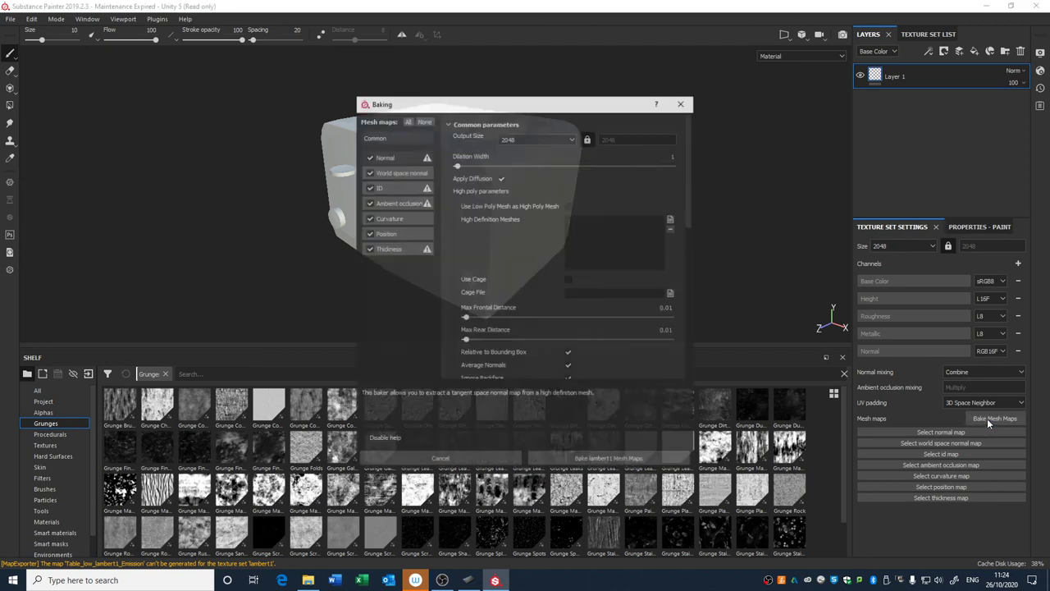
{"action": "left_click_drag", "start_coordinate": [571, 113], "coordinate": [771, 128]}
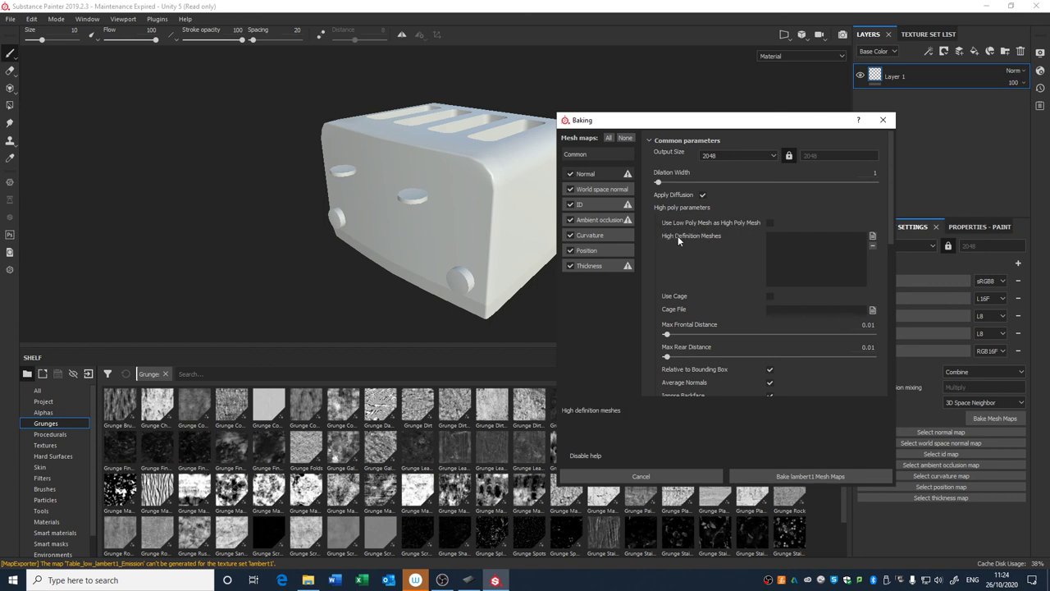
Load Toaster_high as the high definition mesh for the bake.
{"action": "left_click", "coordinate": [872, 237]}
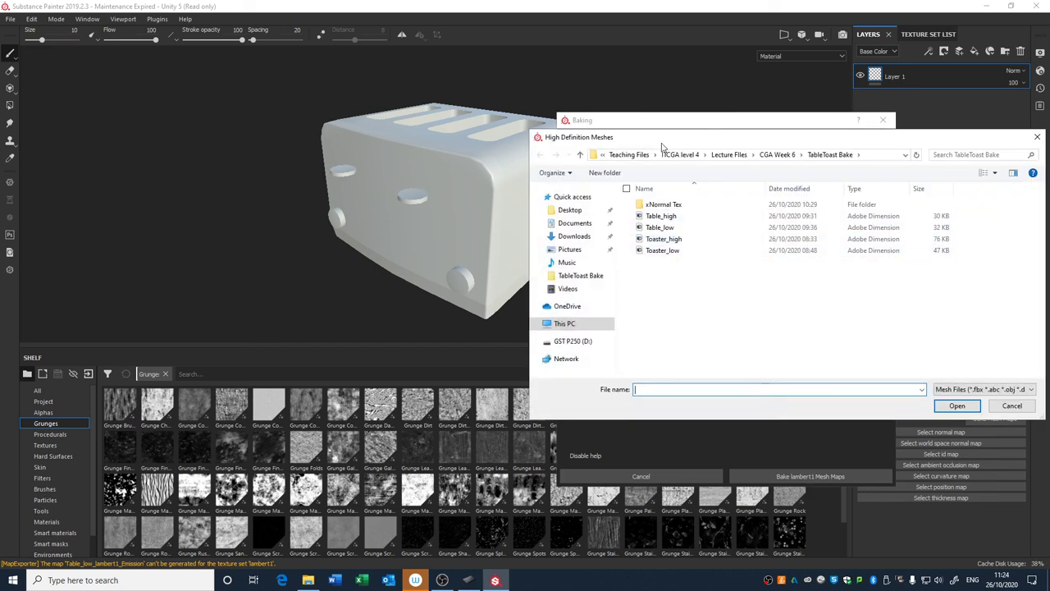
{"action": "left_click_drag", "start_coordinate": [662, 146], "coordinate": [669, 149]}
{"action": "left_click", "coordinate": [671, 242]}
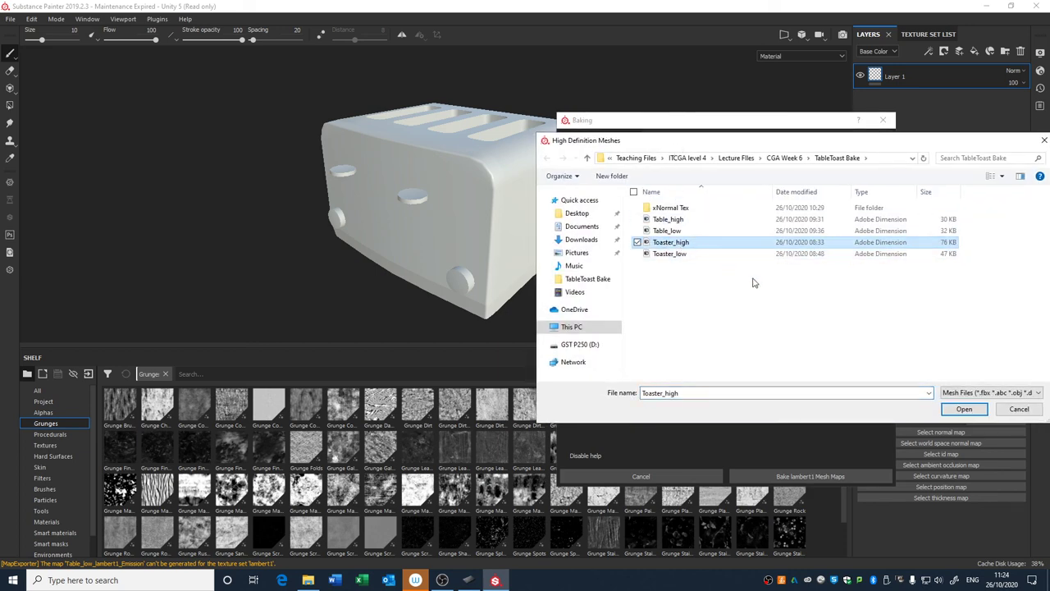
{"action": "left_click", "coordinate": [964, 409]}
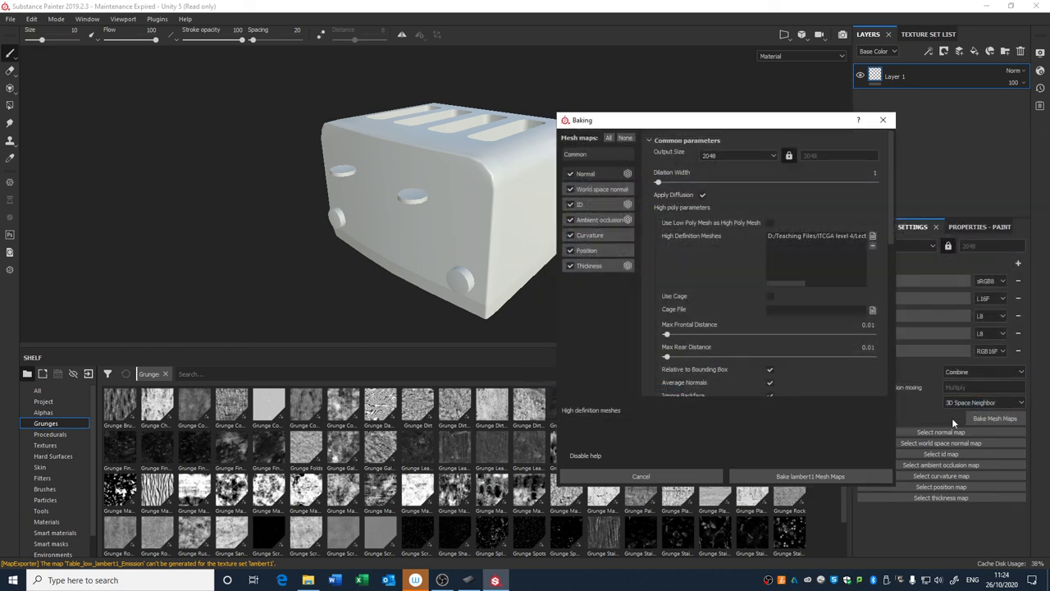
Exclude the ID and Thickness maps from the bake, and bake the remaining lambert1 mesh maps at 2048.
{"action": "left_click", "coordinate": [571, 205]}
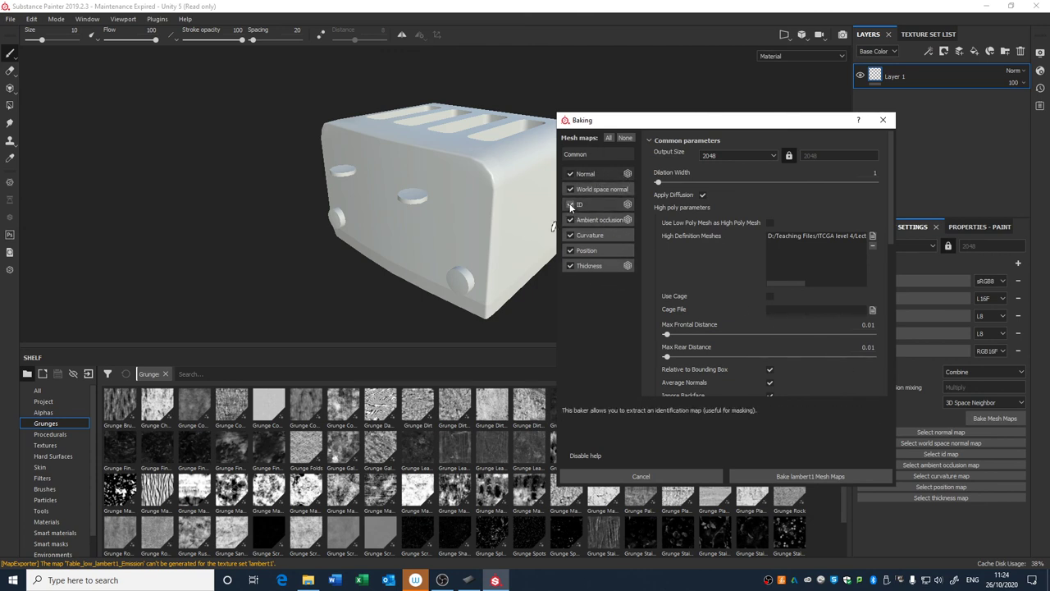
{"action": "left_click", "coordinate": [570, 205]}
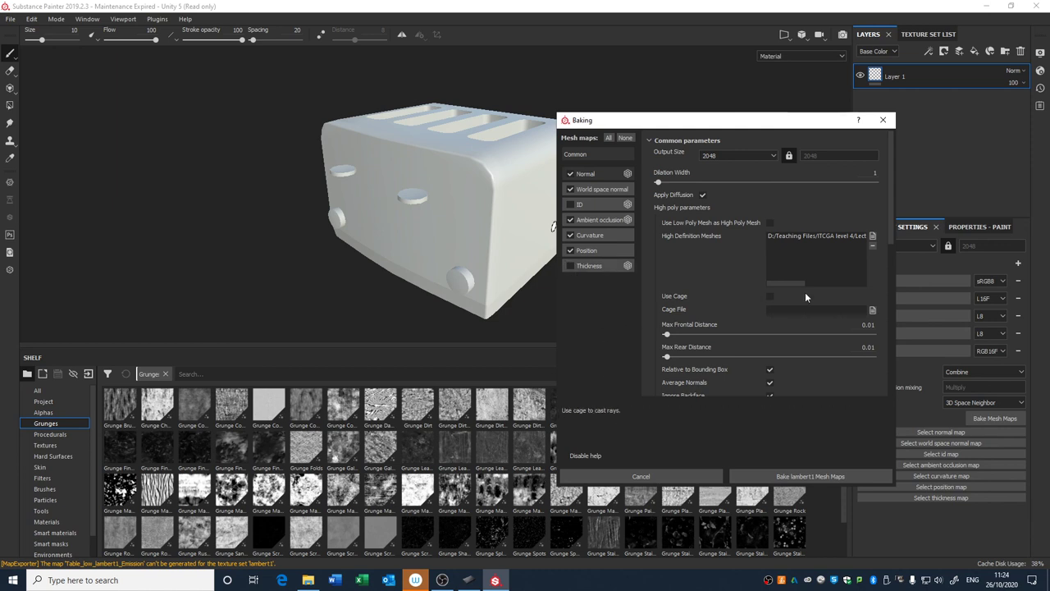
{"action": "scroll", "coordinate": [879, 303], "scroll_direction": "down", "scroll_amount": 5}
{"action": "scroll", "coordinate": [878, 271], "scroll_direction": "up", "scroll_amount": 5}
{"action": "left_click", "coordinate": [780, 480]}
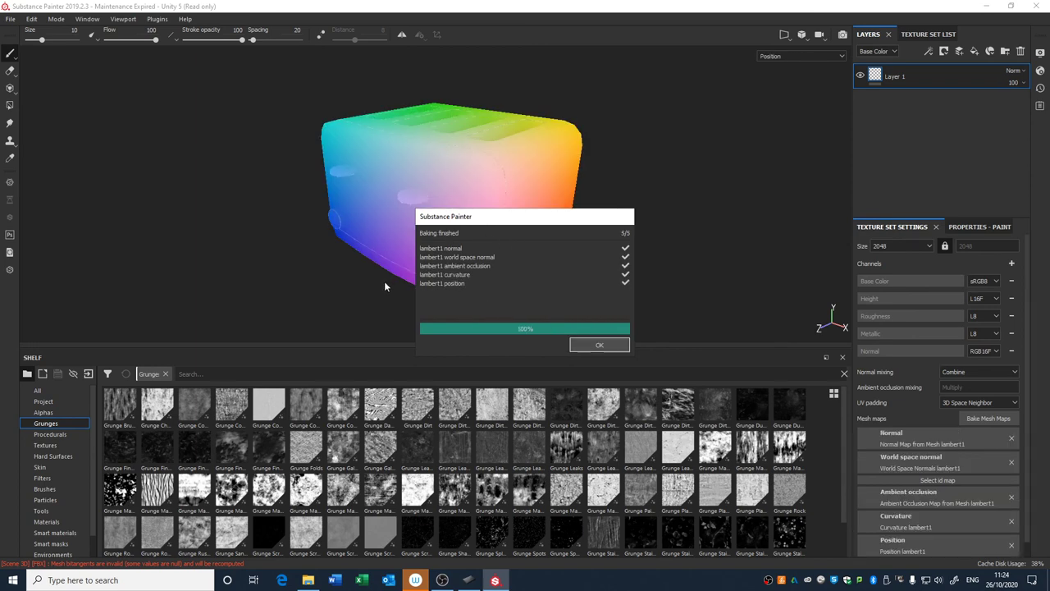
{"action": "left_click", "coordinate": [585, 345]}
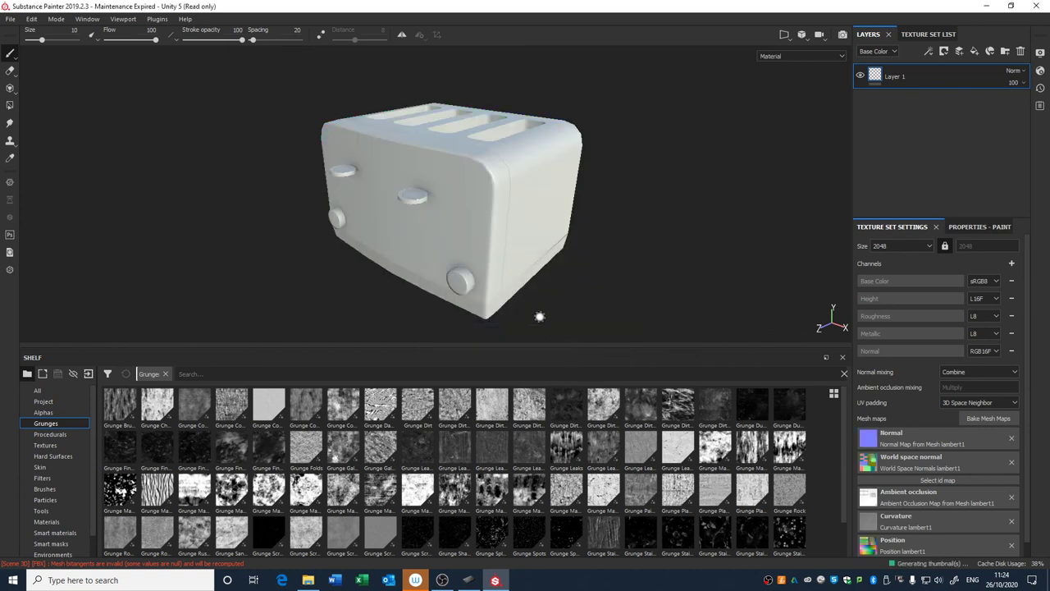
Examine the baked shading on the toaster's body, knobs and slots from several angles, and briefly review the mesh map baking settings.
{"action": "left_click_drag", "start_coordinate": [614, 188], "coordinate": [535, 146], "text": "alt"}
{"action": "right_click_drag", "start_coordinate": [534, 145], "coordinate": [498, 215], "text": "alt"}
{"action": "middle_click_drag", "start_coordinate": [498, 215], "coordinate": [508, 61], "text": "alt"}
{"action": "left_click_drag", "start_coordinate": [487, 219], "coordinate": [542, 215], "text": "alt"}
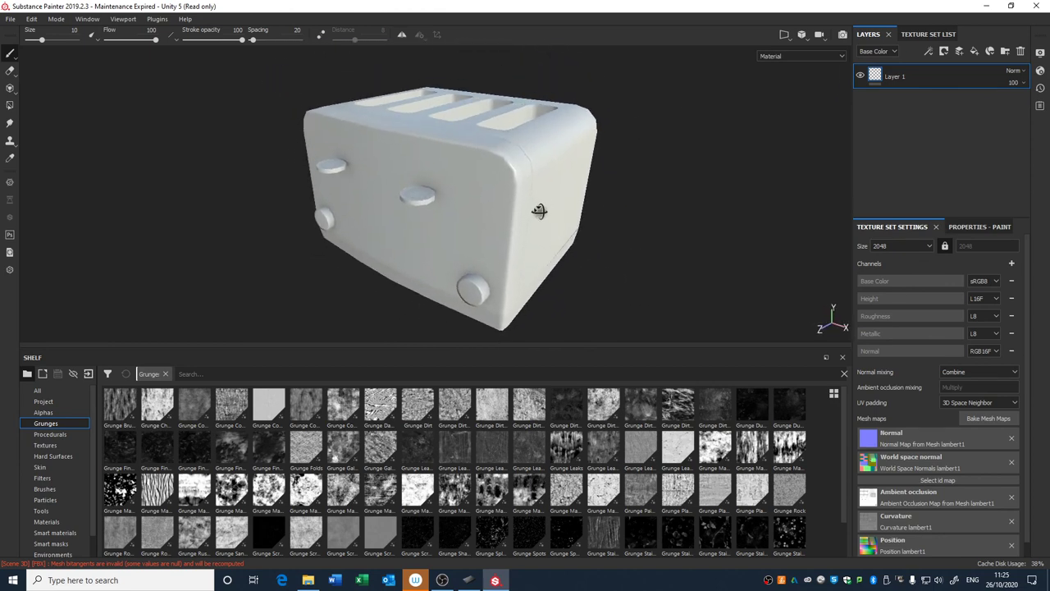
{"action": "left_click", "coordinate": [969, 420]}
{"action": "left_click", "coordinate": [687, 117]}
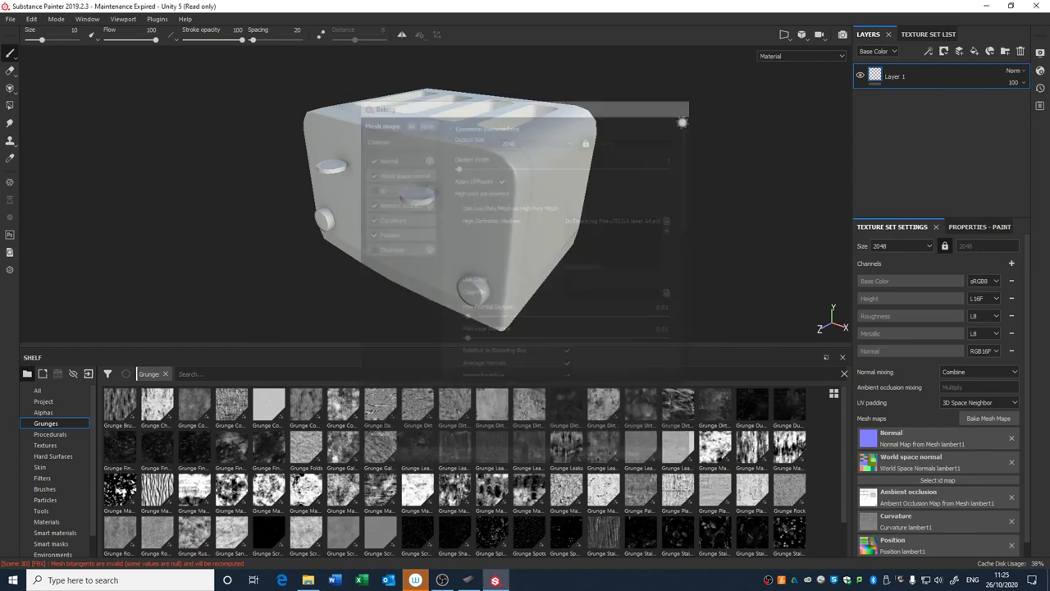
{"action": "left_click_drag", "start_coordinate": [709, 158], "coordinate": [483, 256], "text": "alt"}
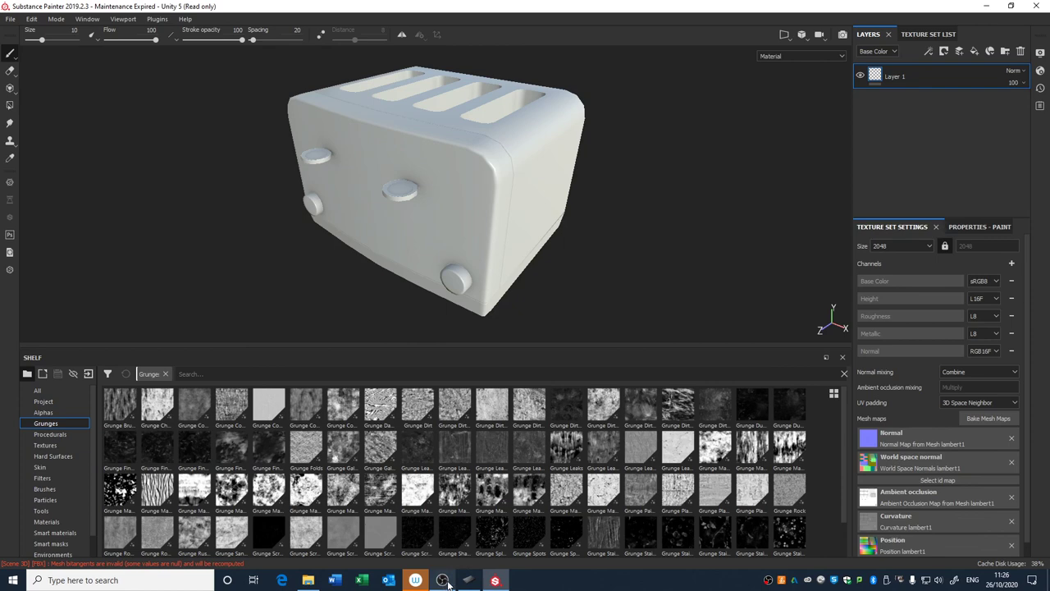
{"action": "mouse_move", "coordinate": [447, 582]}
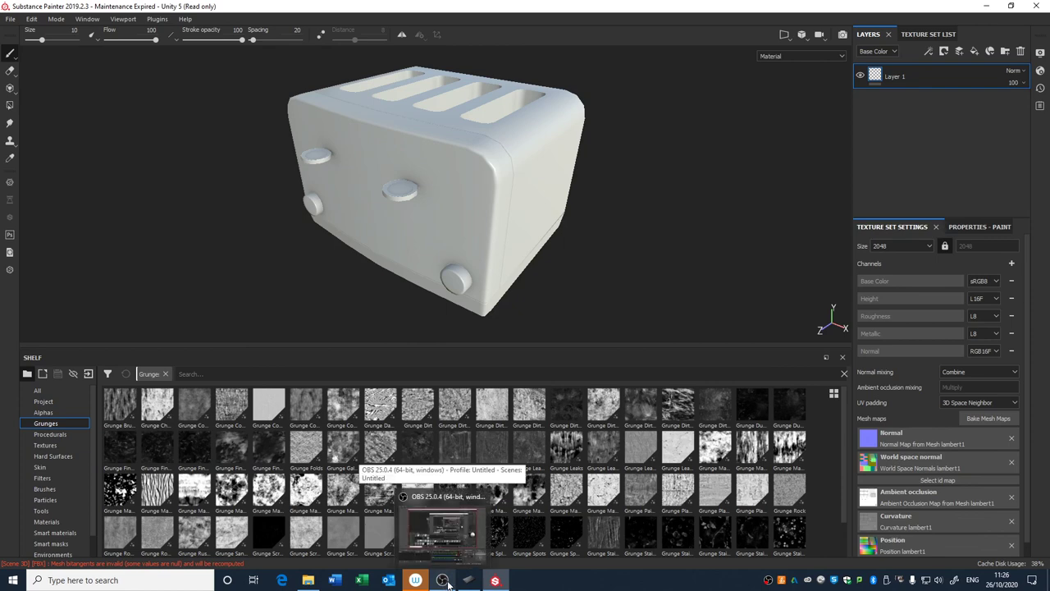
{"action": "left_click", "coordinate": [447, 583]}
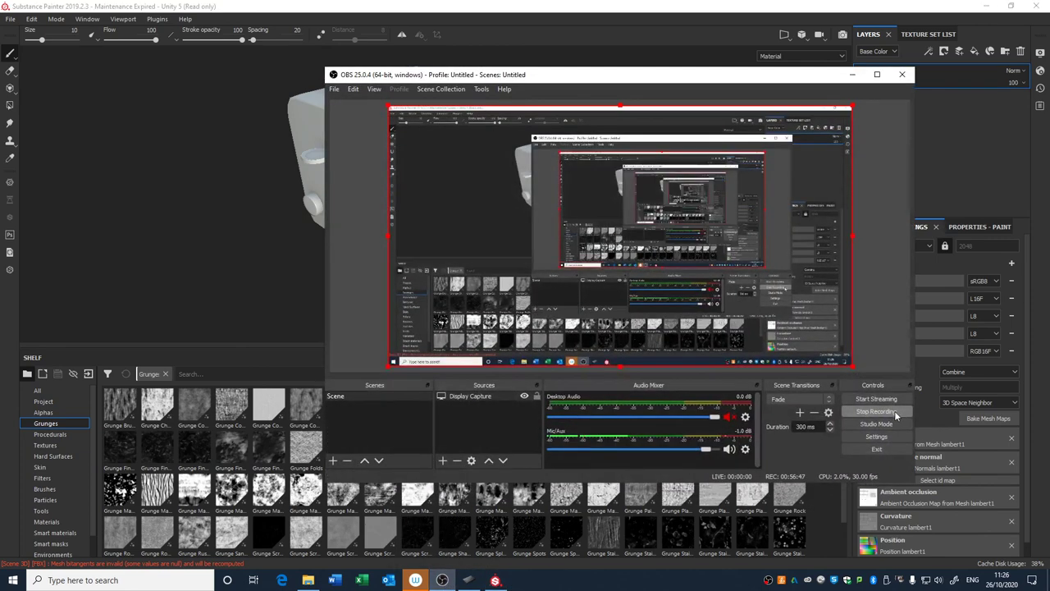